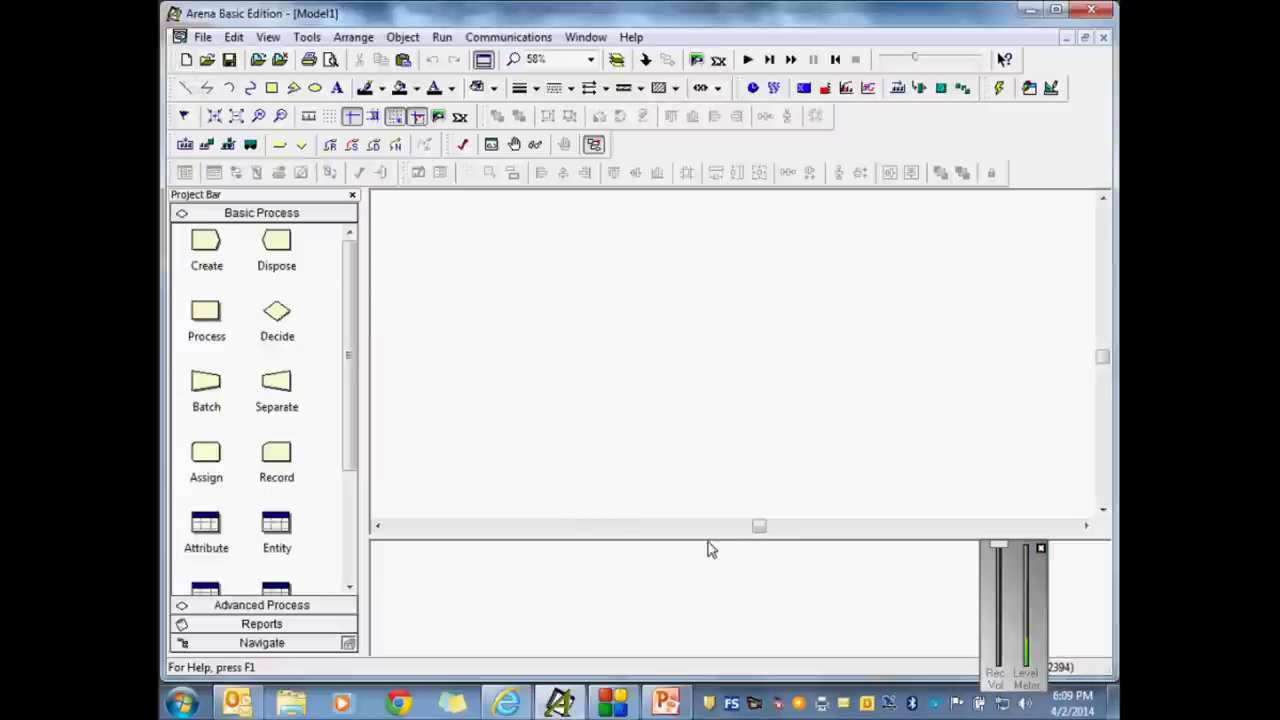
Step: Enlarge the model canvas and place a text label in its upper right area reading "Programmer:" followed by the programmer's name
{"action": "left_click_drag", "start_coordinate": [709, 536], "coordinate": [718, 605]}
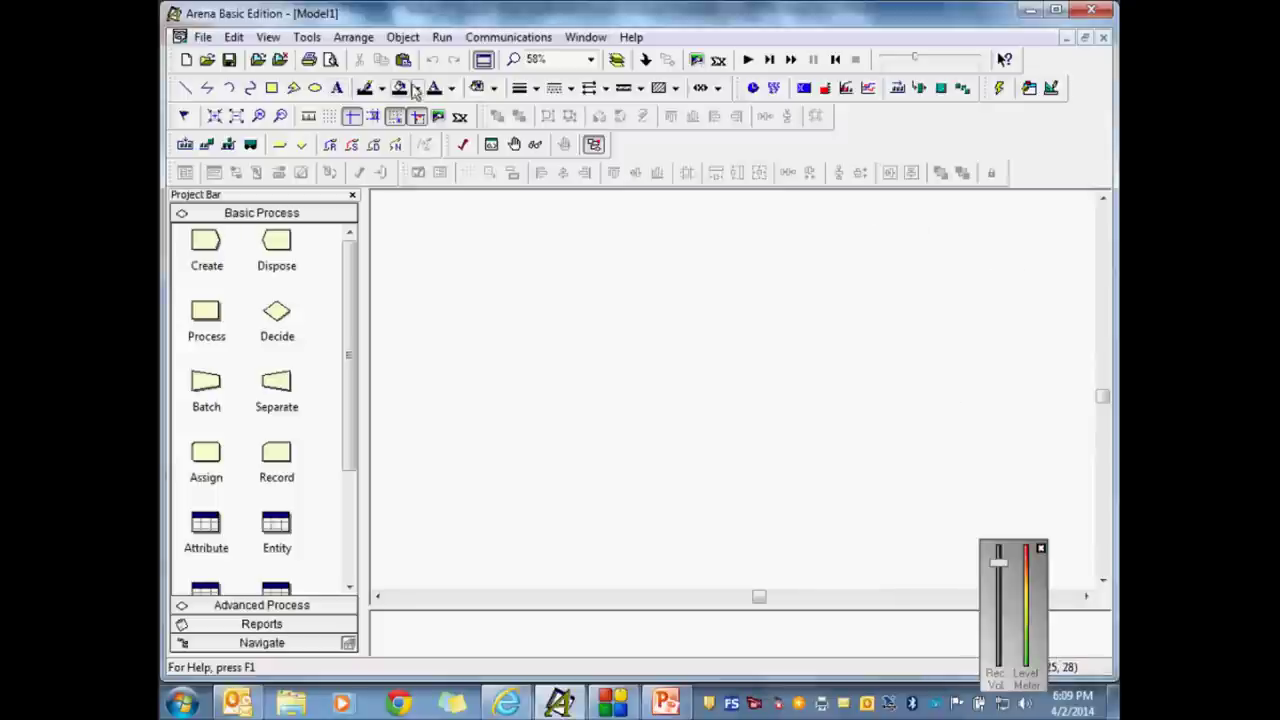
{"action": "left_click", "coordinate": [338, 88]}
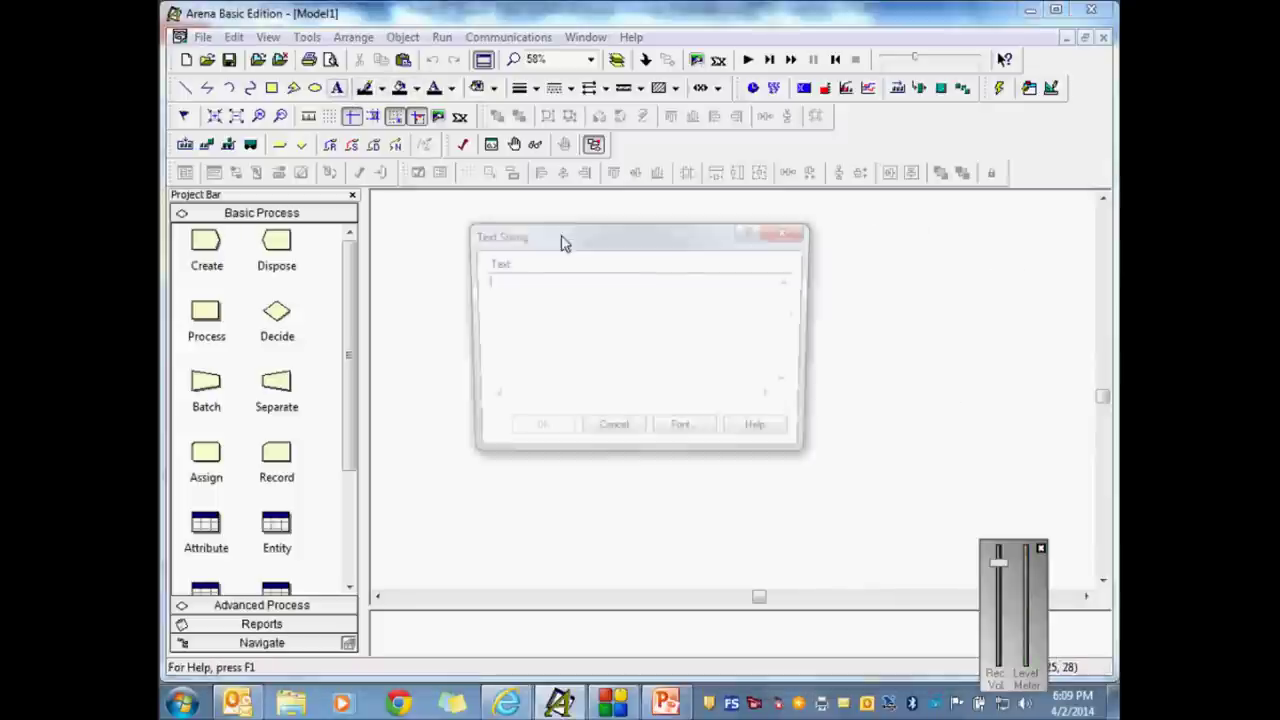
{"action": "type", "text": "Frogrammer"}
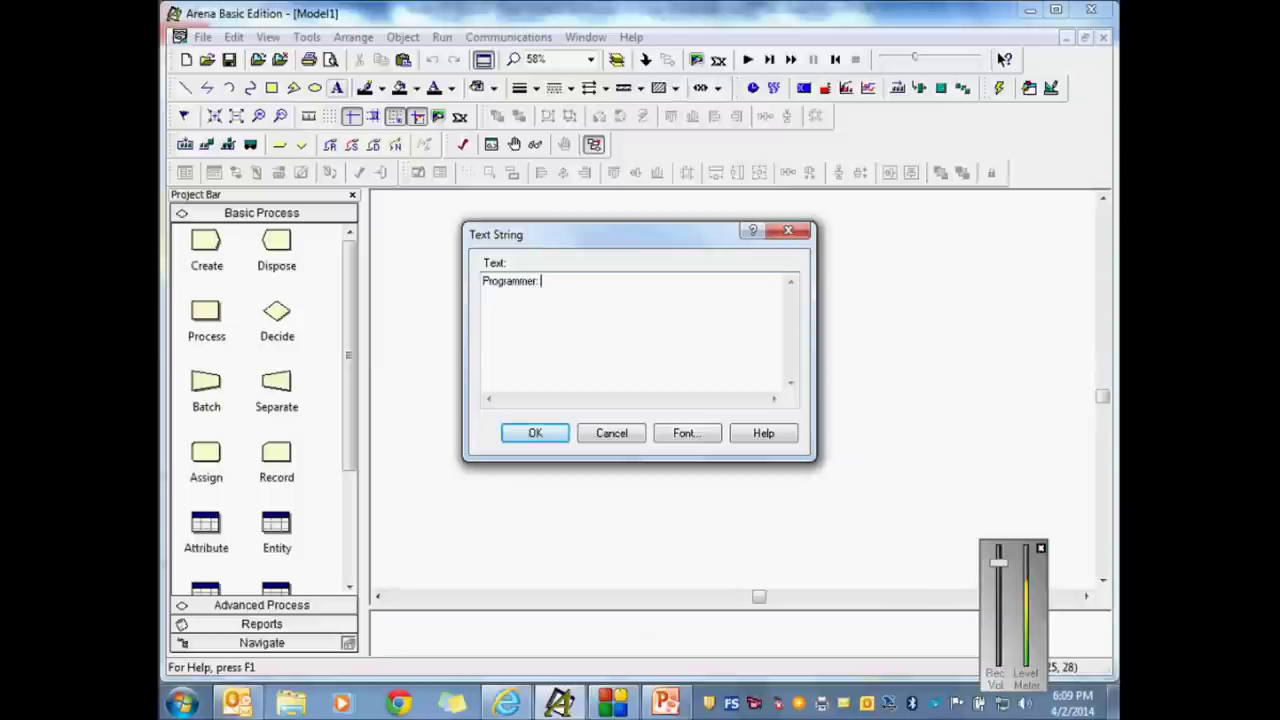
{"action": "type", "text": ": E.J. Garcia"}
{"action": "key", "text": "Return"}
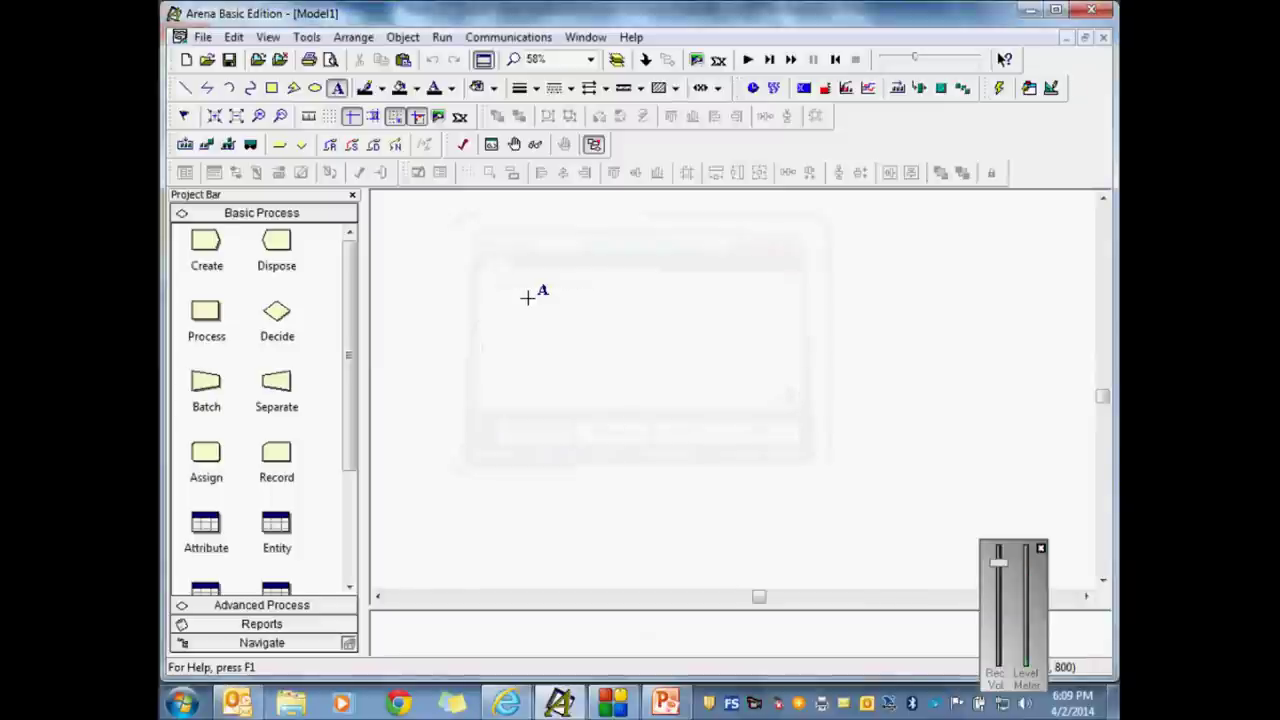
{"action": "left_click", "coordinate": [908, 213]}
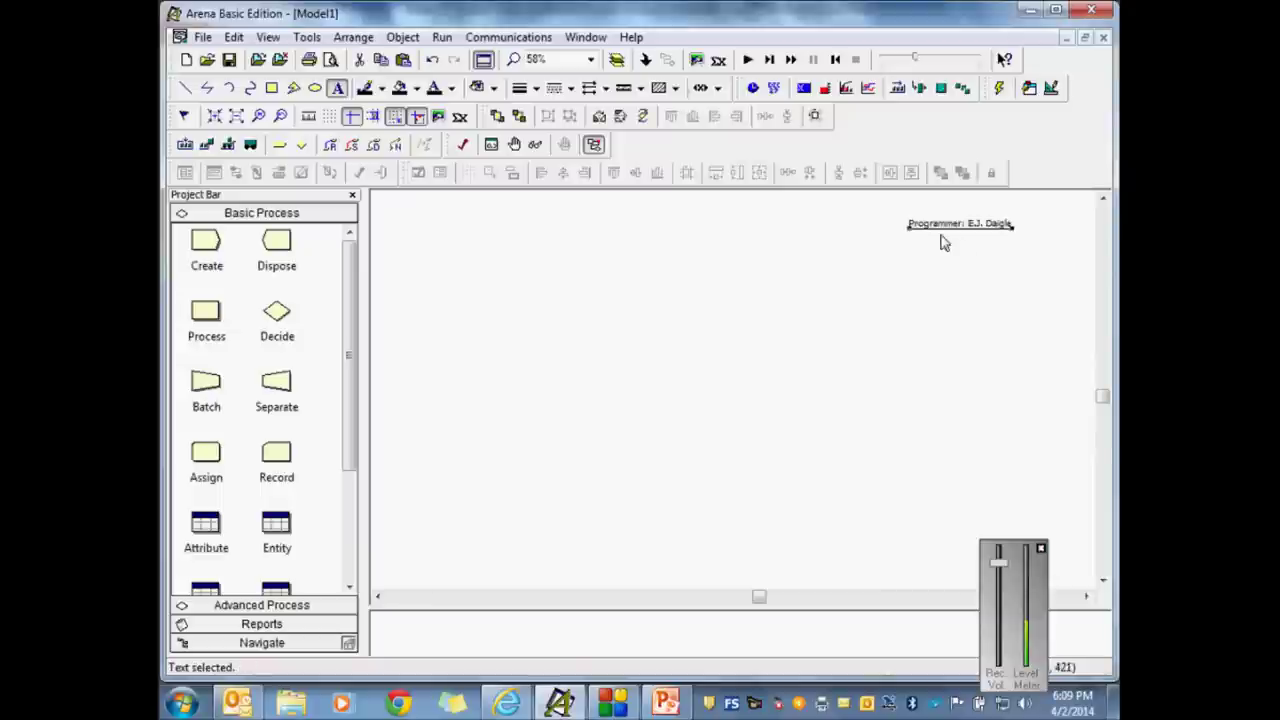
{"action": "double_click", "coordinate": [940, 231]}
{"action": "left_click", "coordinate": [600, 283]}
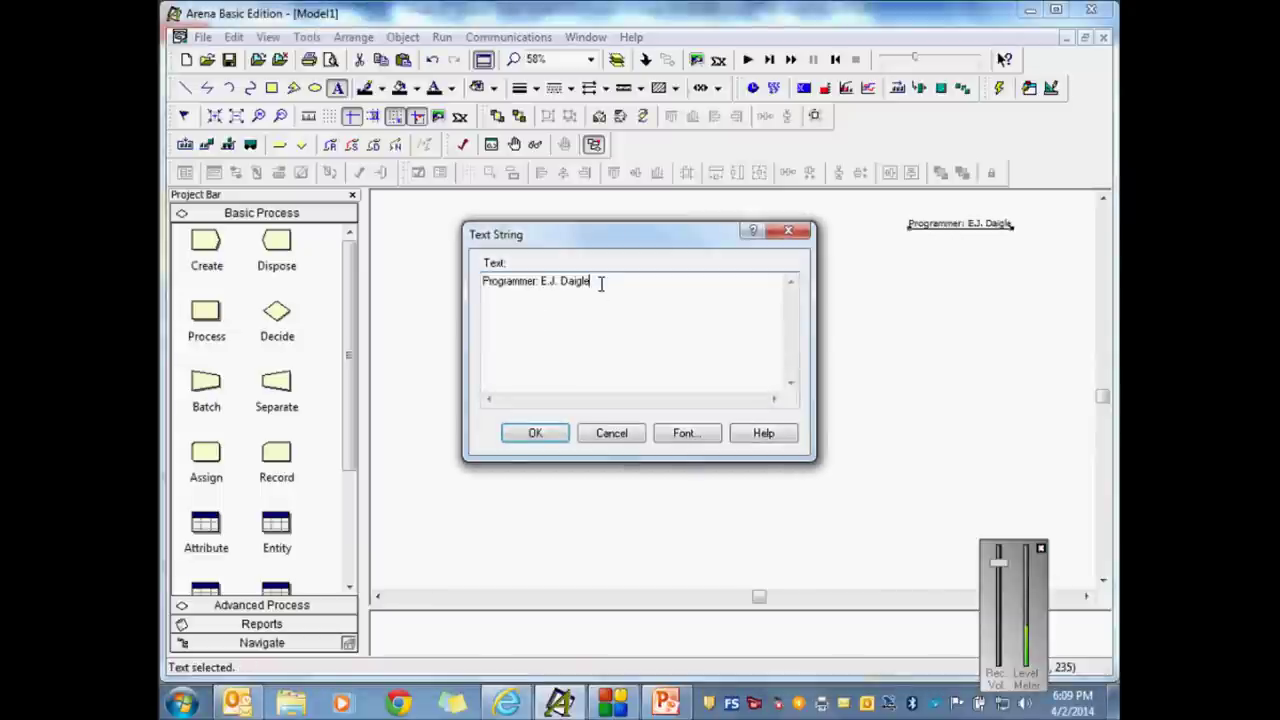
{"action": "key", "text": "Return"}
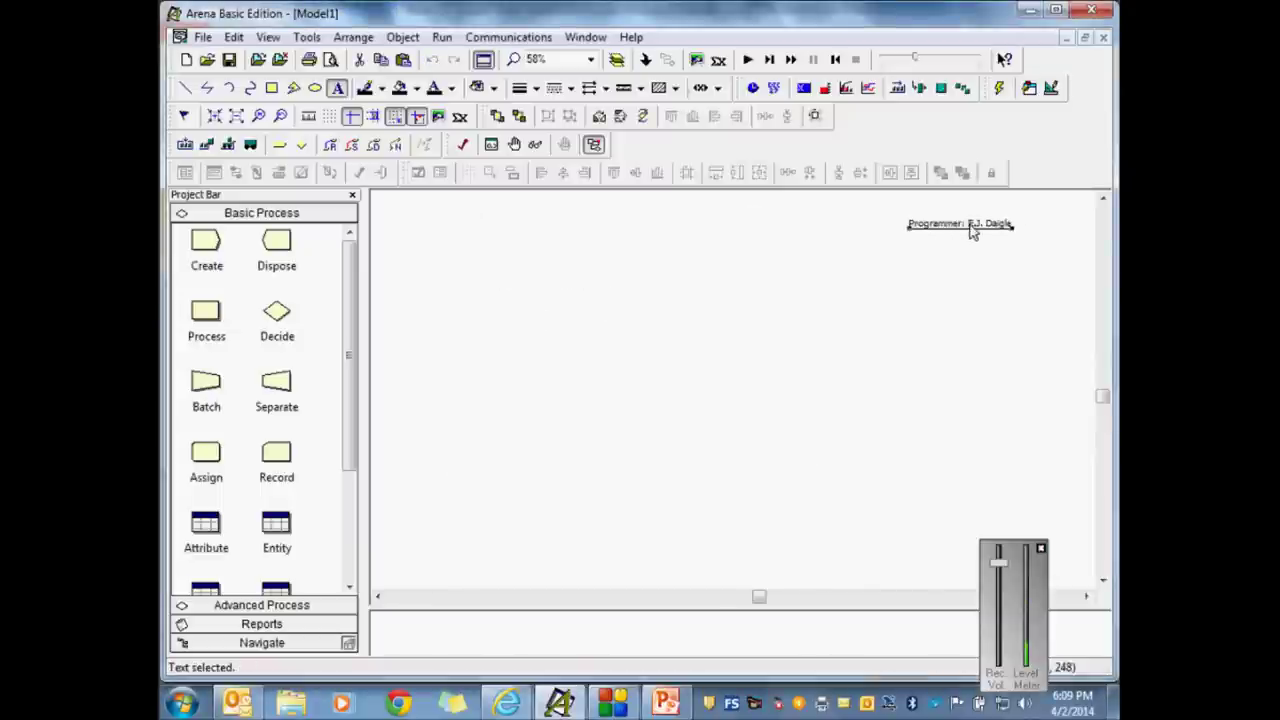
Step: Add a second line reading "Project: Inventory Management" to the programmer text label
{"action": "double_click", "coordinate": [972, 232]}
{"action": "left_click", "coordinate": [625, 287]}
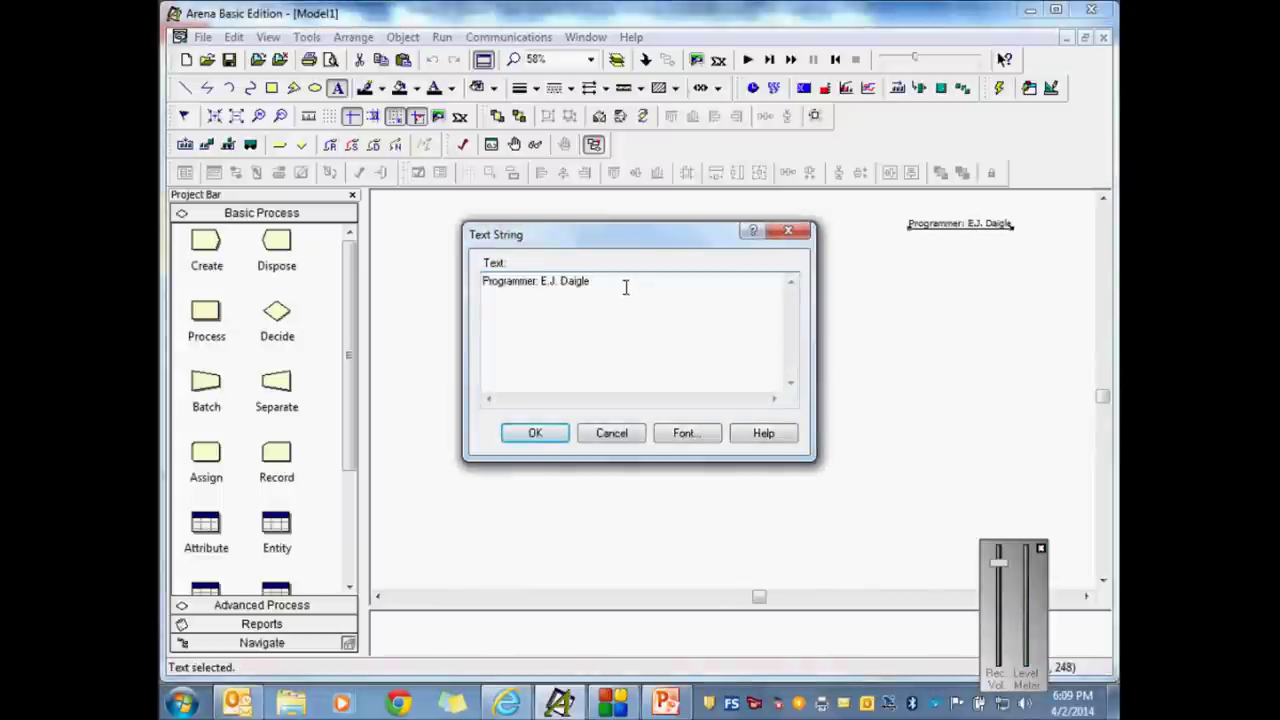
{"action": "key", "text": "ctrl+Return"}
{"action": "type", "text": "Pro"}
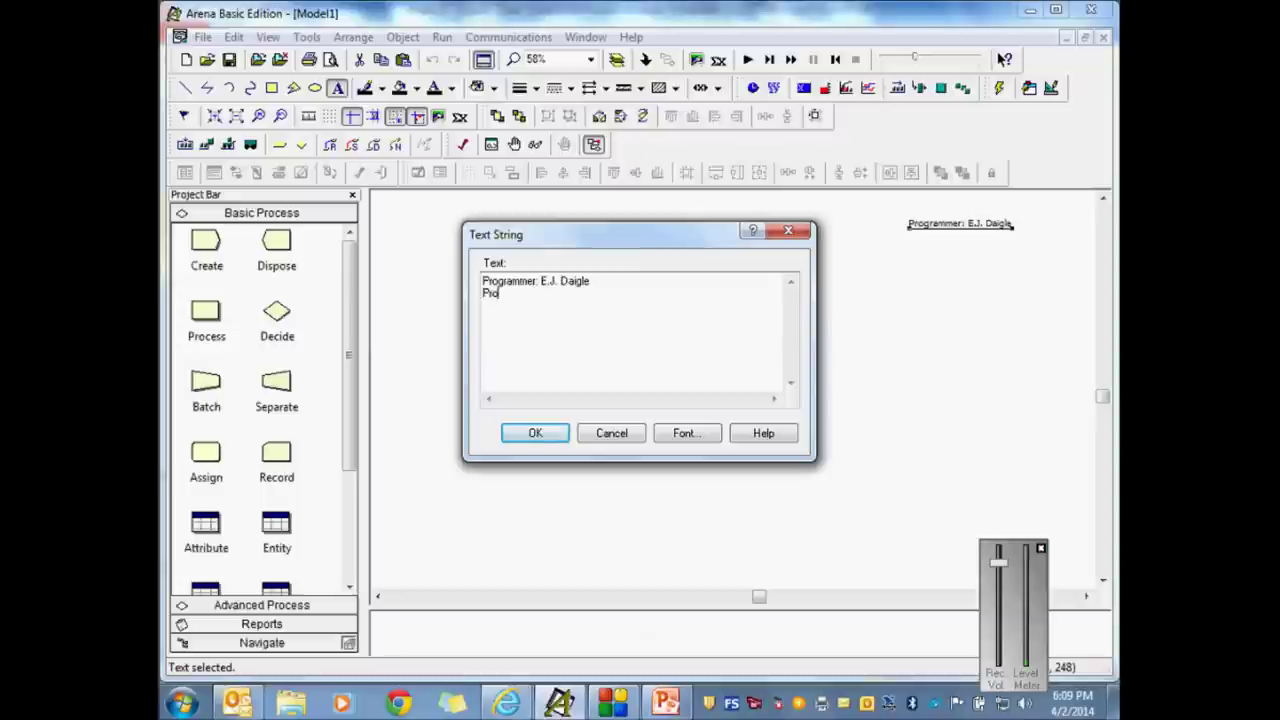
{"action": "type", "text": "ject:"}
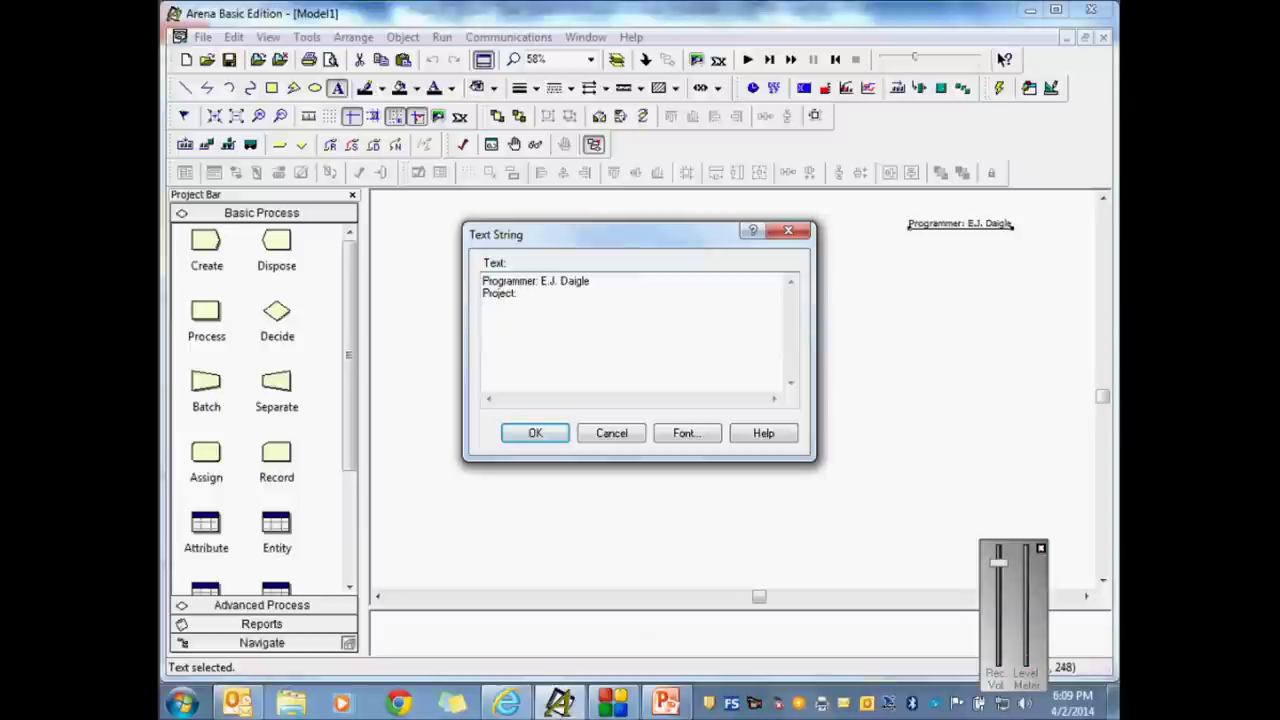
{"action": "type", "text": "Inventory Mana"}
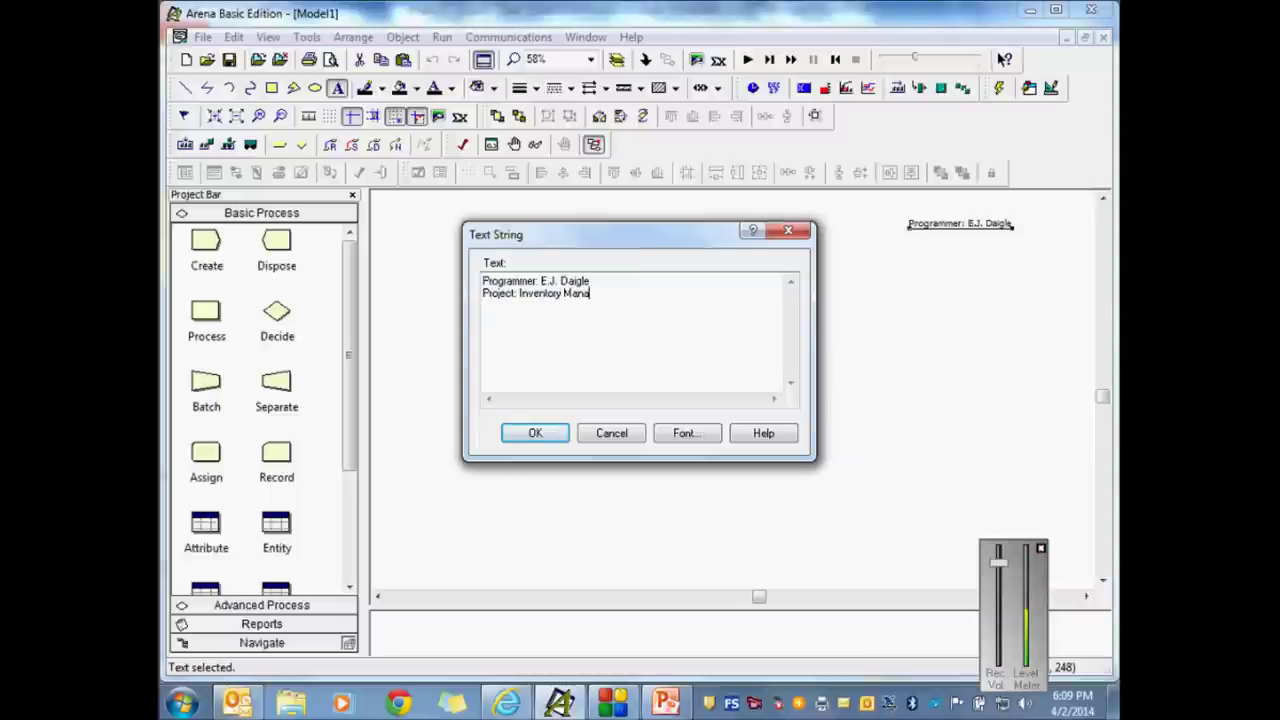
{"action": "type", "text": "gement"}
Step: Add the lines "Company: Dunwoody College" and "Date: 4/2/2014" to the label, and move it fully into view in the canvas's upper right corner
{"action": "key", "text": "Return"}
{"action": "type", "text": "Company: "}
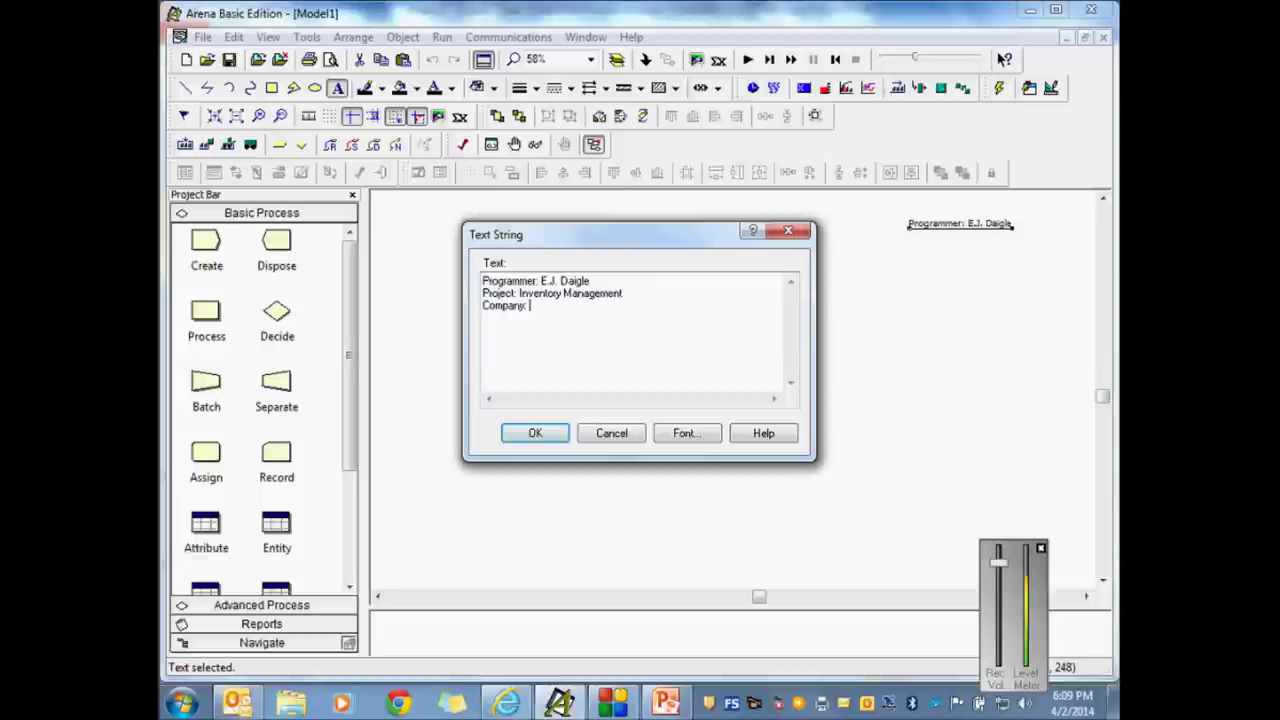
{"action": "type", "text": "Dunwoody College"}
{"action": "key", "text": "Return"}
{"action": "type", "text": "Date:"}
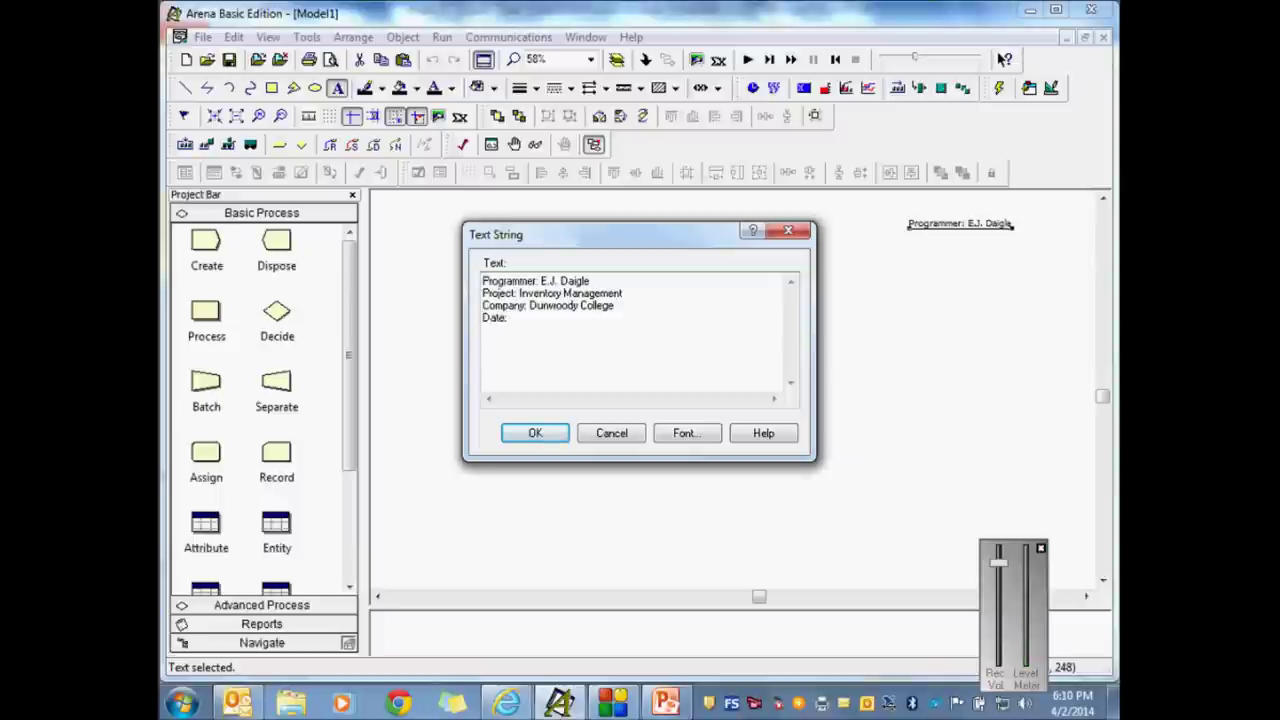
{"action": "type", "text": " 4/2/2014"}
{"action": "left_click", "coordinate": [533, 432]}
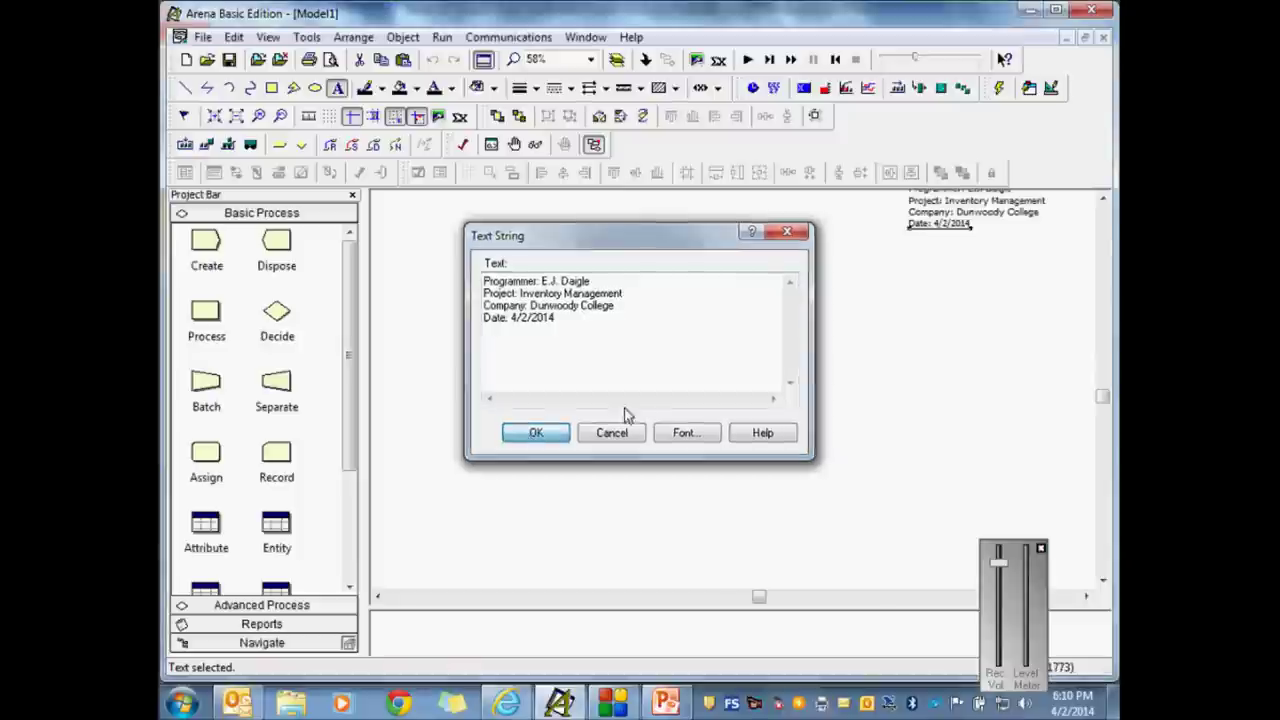
{"action": "left_click_drag", "start_coordinate": [1003, 238], "coordinate": [1038, 252]}
{"action": "left_click", "coordinate": [1005, 300]}
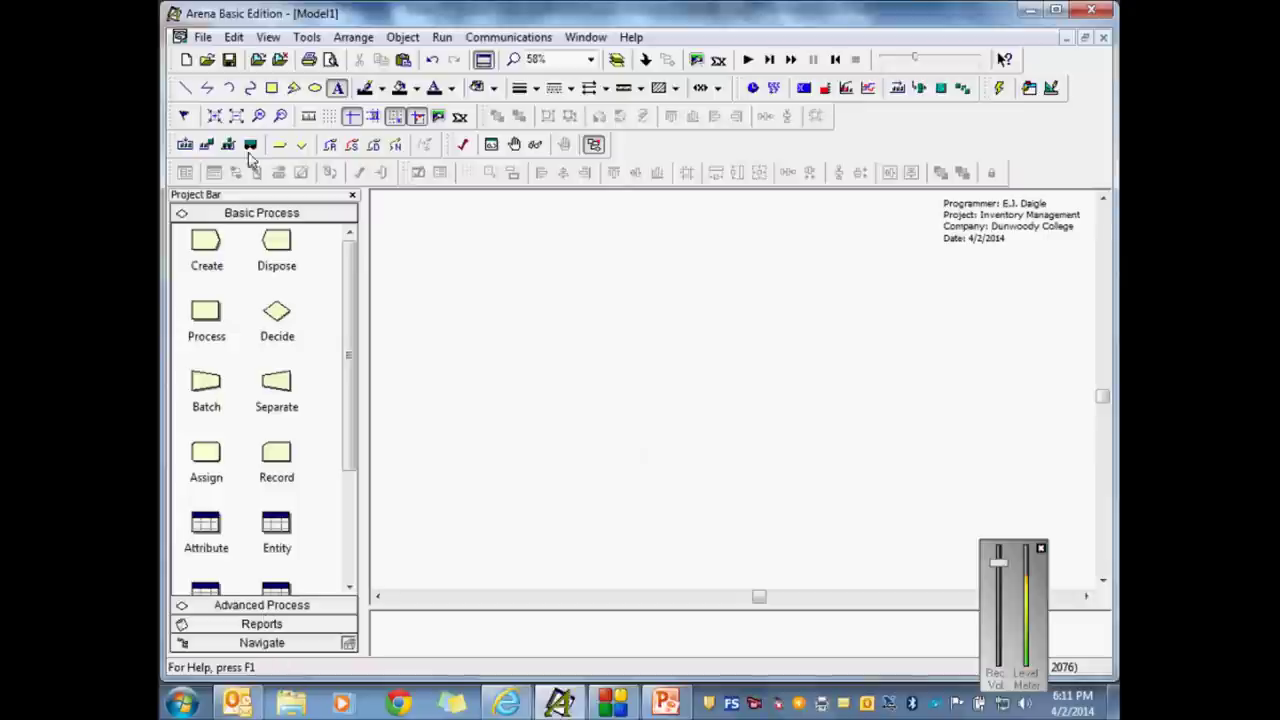
{"action": "left_click", "coordinate": [205, 38]}
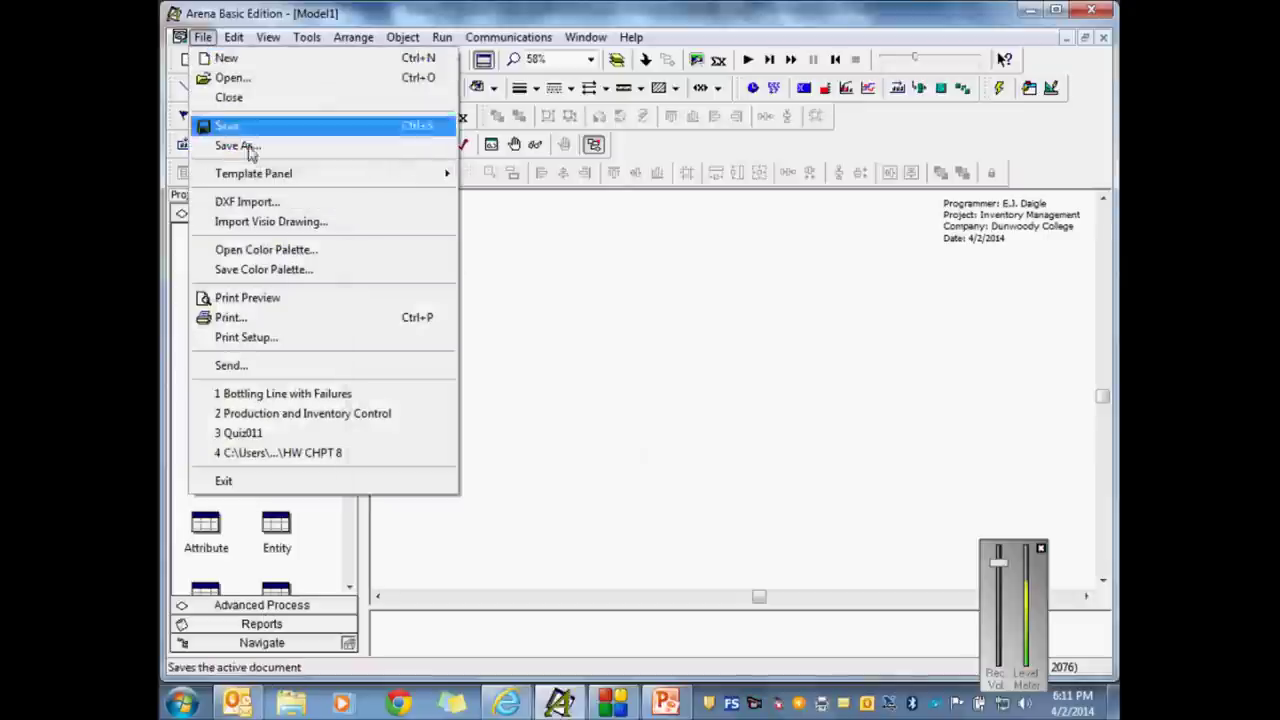
{"action": "mouse_move", "coordinate": [243, 173]}
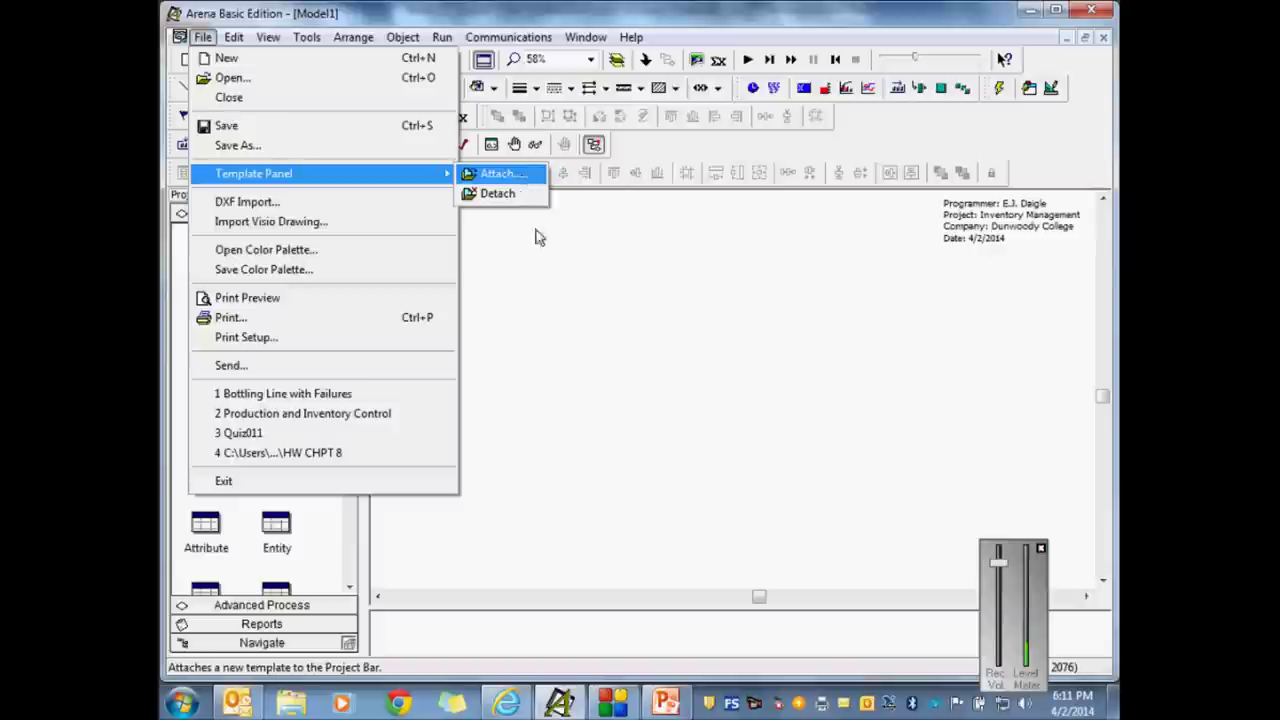
{"action": "left_click", "coordinate": [560, 300]}
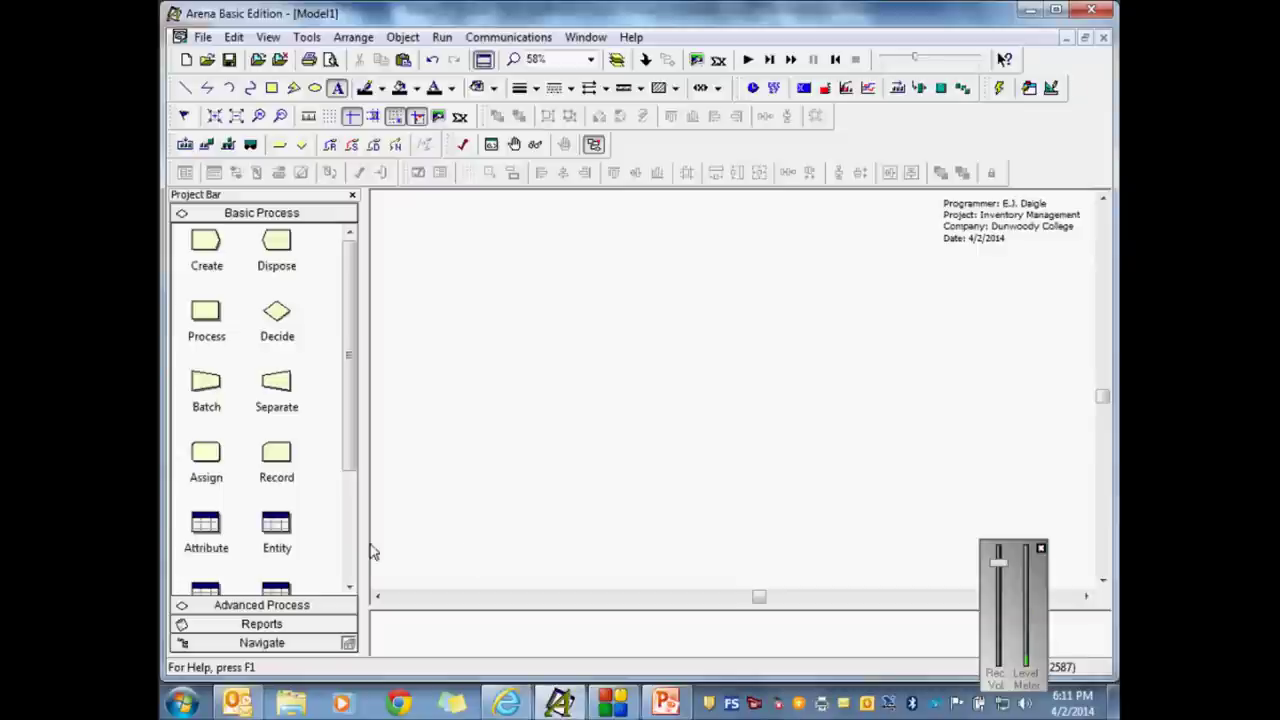
Step: Place a Create module at the left side of the model canvas, below the level of the project label
{"action": "left_click_drag", "start_coordinate": [208, 242], "coordinate": [420, 553]}
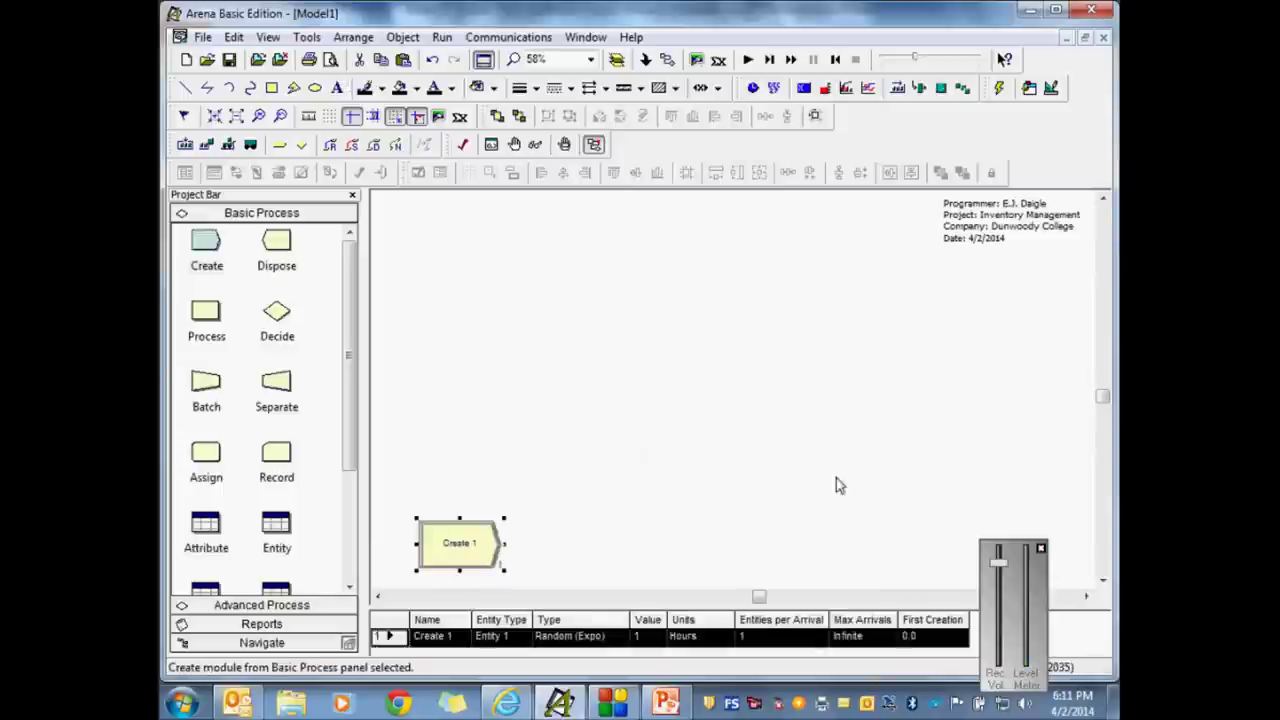
{"action": "scroll", "coordinate": [1100, 405], "scroll_direction": "down", "scroll_amount": 3}
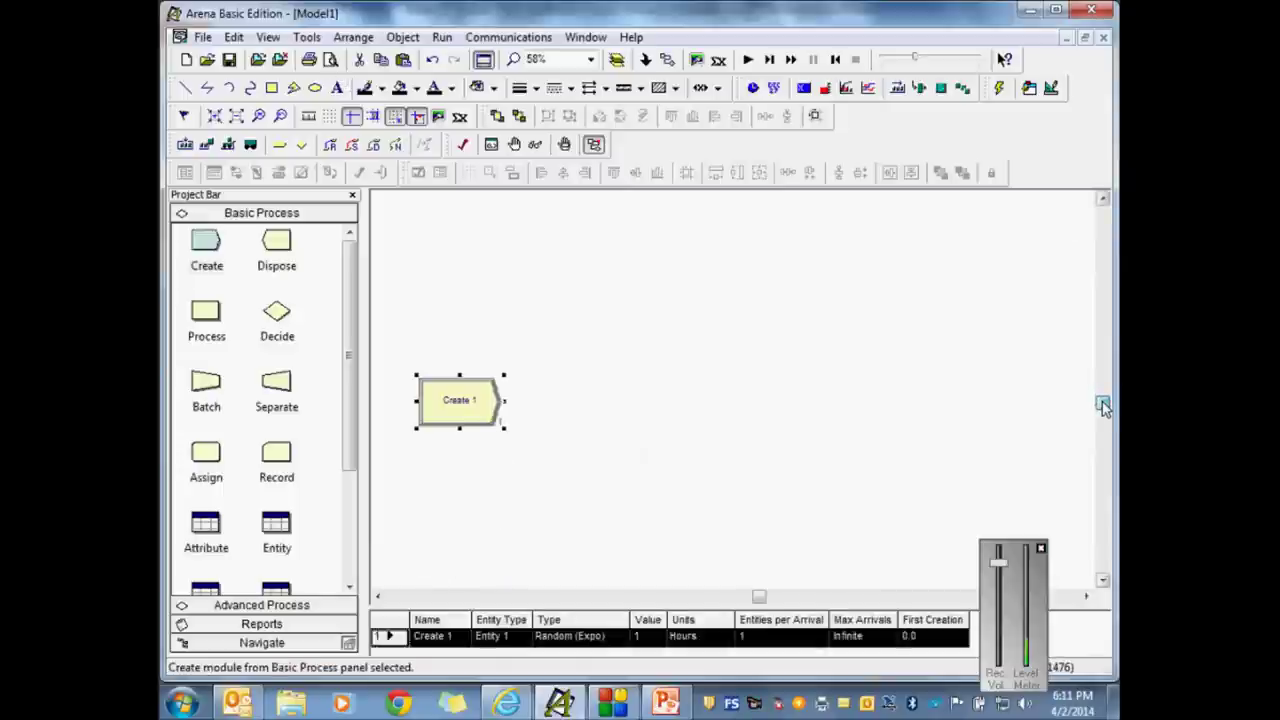
{"action": "scroll", "coordinate": [471, 443], "scroll_direction": "up", "scroll_amount": 1}
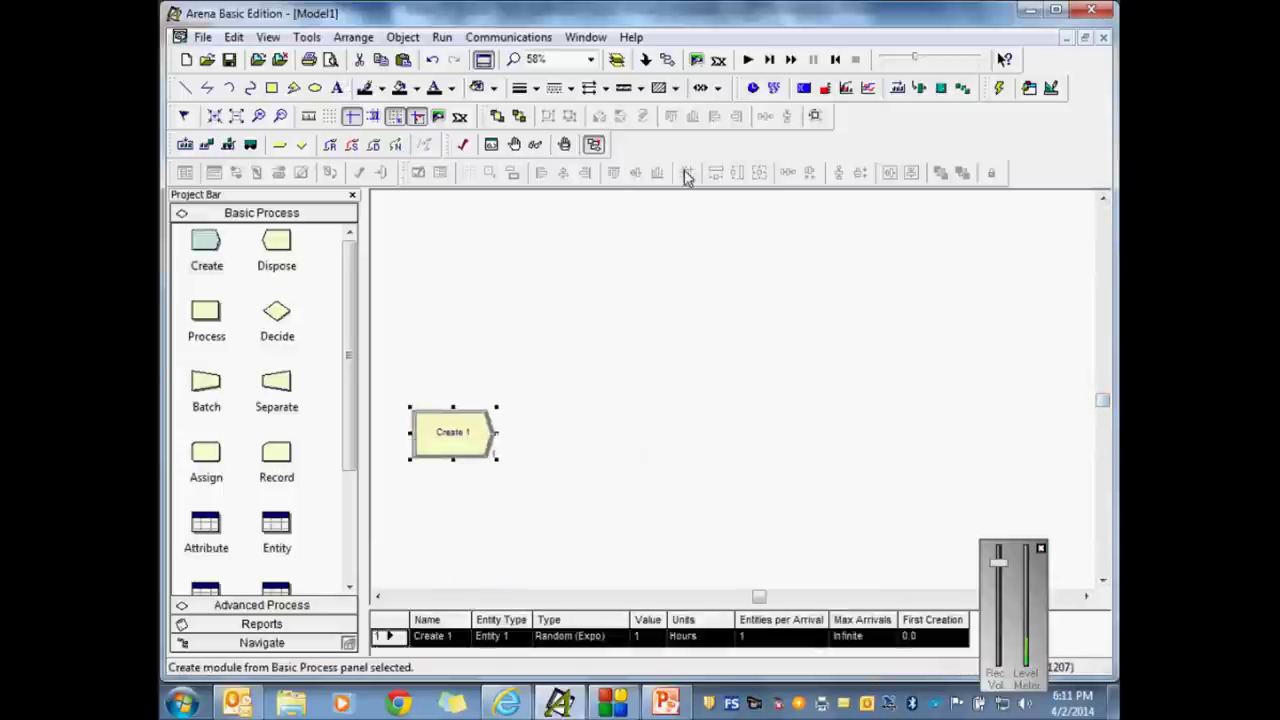
{"action": "left_click", "coordinate": [591, 60]}
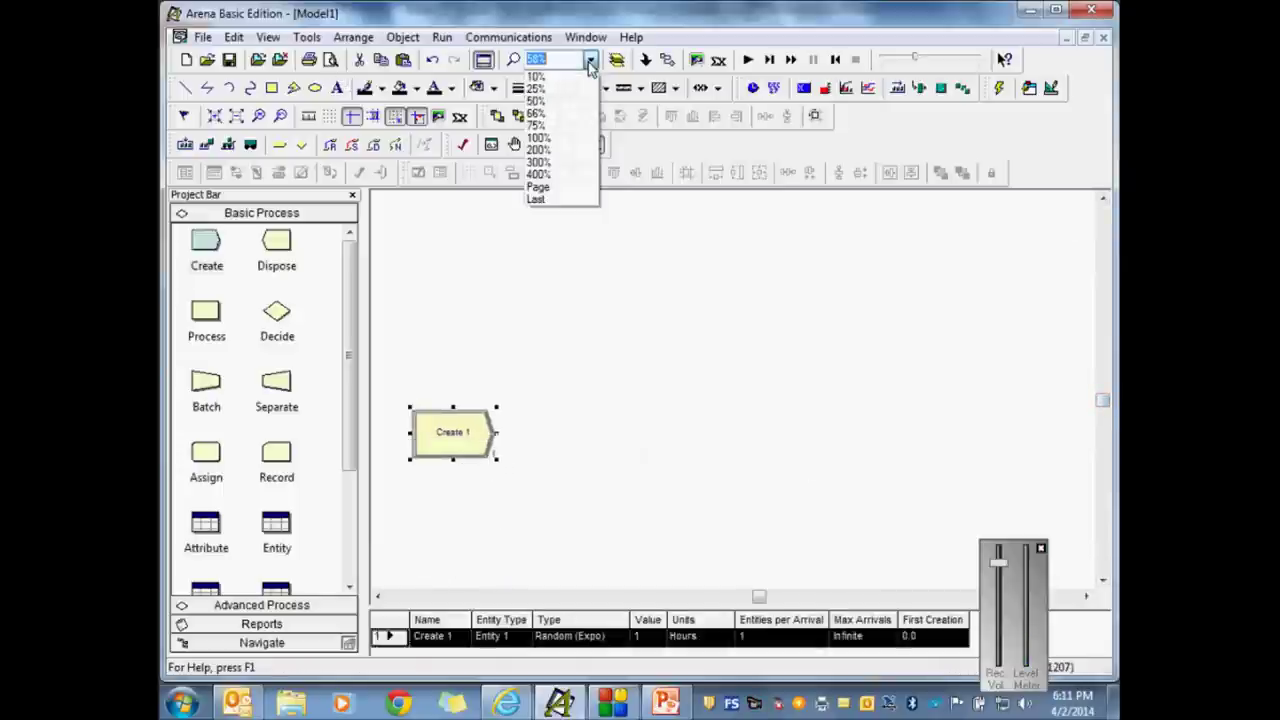
{"action": "left_click", "coordinate": [537, 101]}
{"action": "left_click_drag", "start_coordinate": [500, 442], "coordinate": [482, 466]}
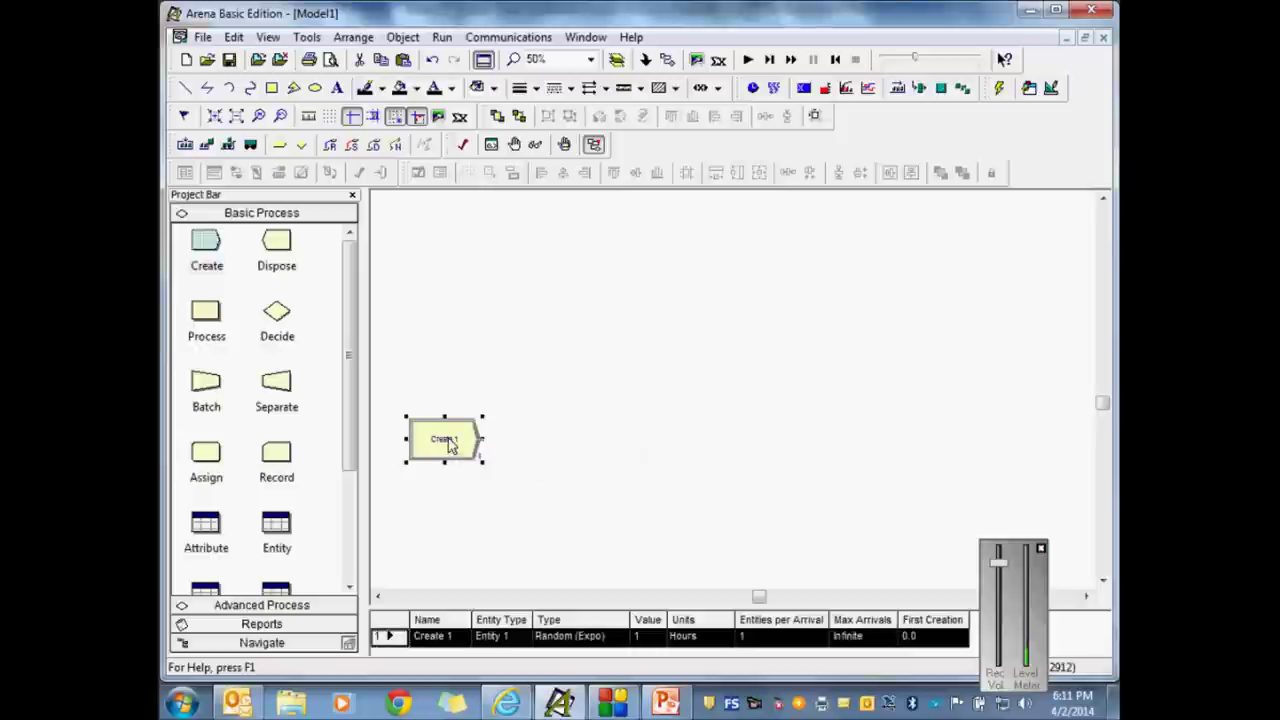
Step: Name the Create module "Customers Arrive" and set its time between arrivals type to Expression
{"action": "double_click", "coordinate": [447, 442]}
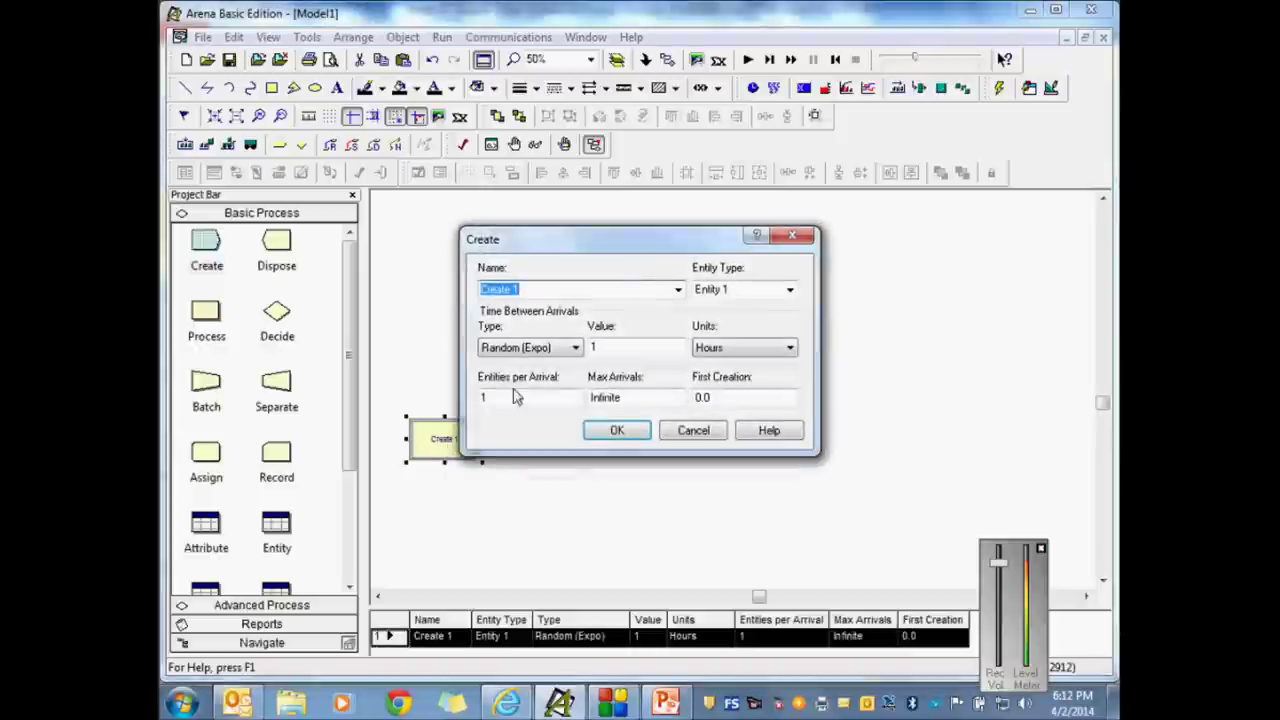
{"action": "type", "text": "C"}
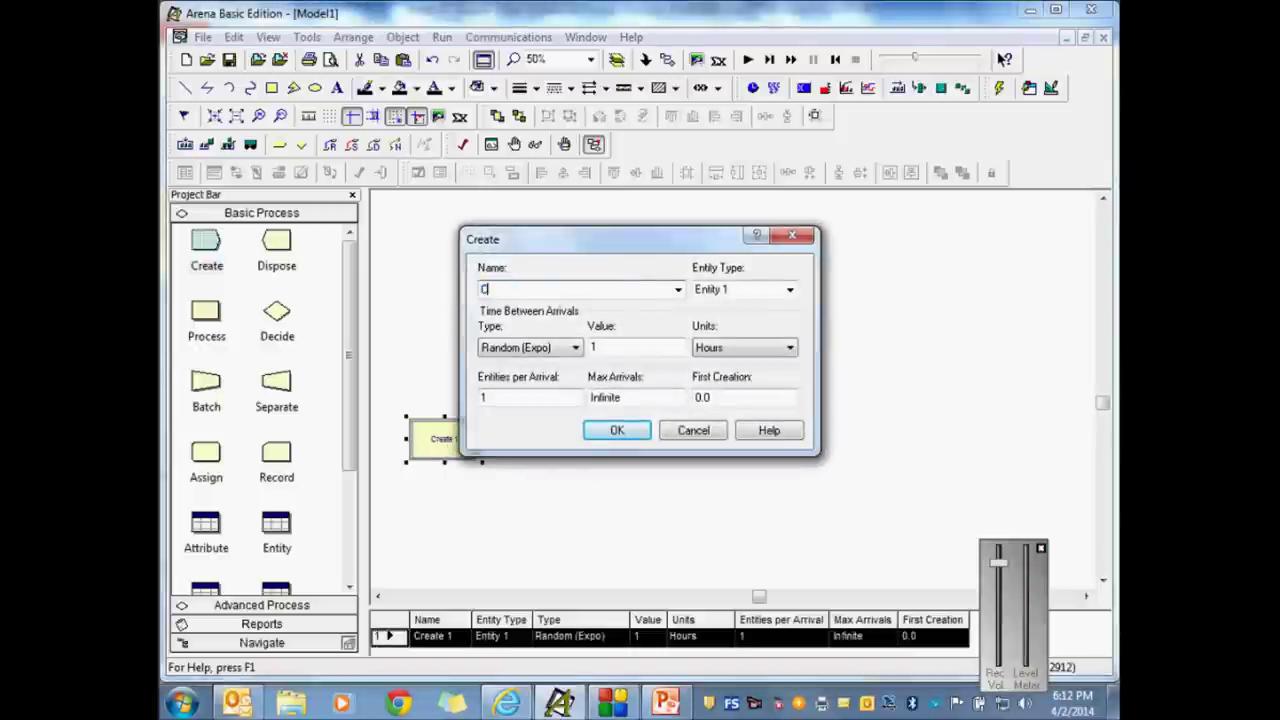
{"action": "type", "text": "ustomers Arrive"}
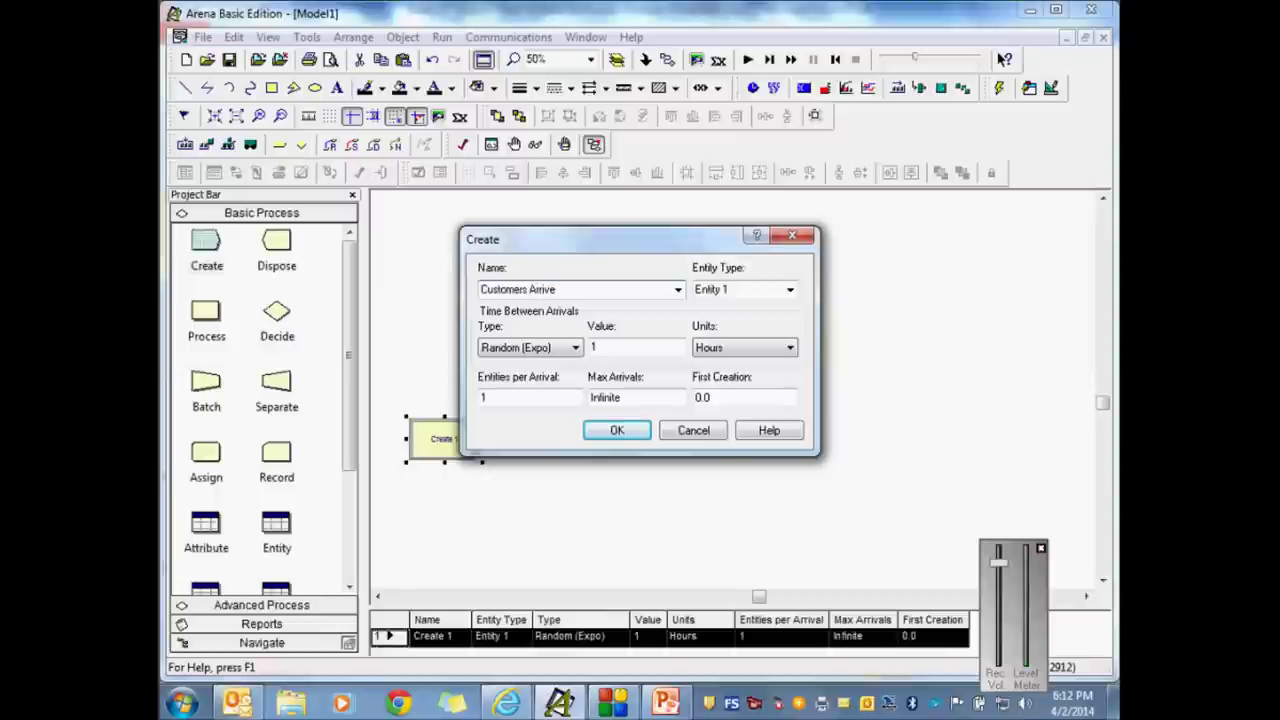
{"action": "left_click", "coordinate": [576, 349]}
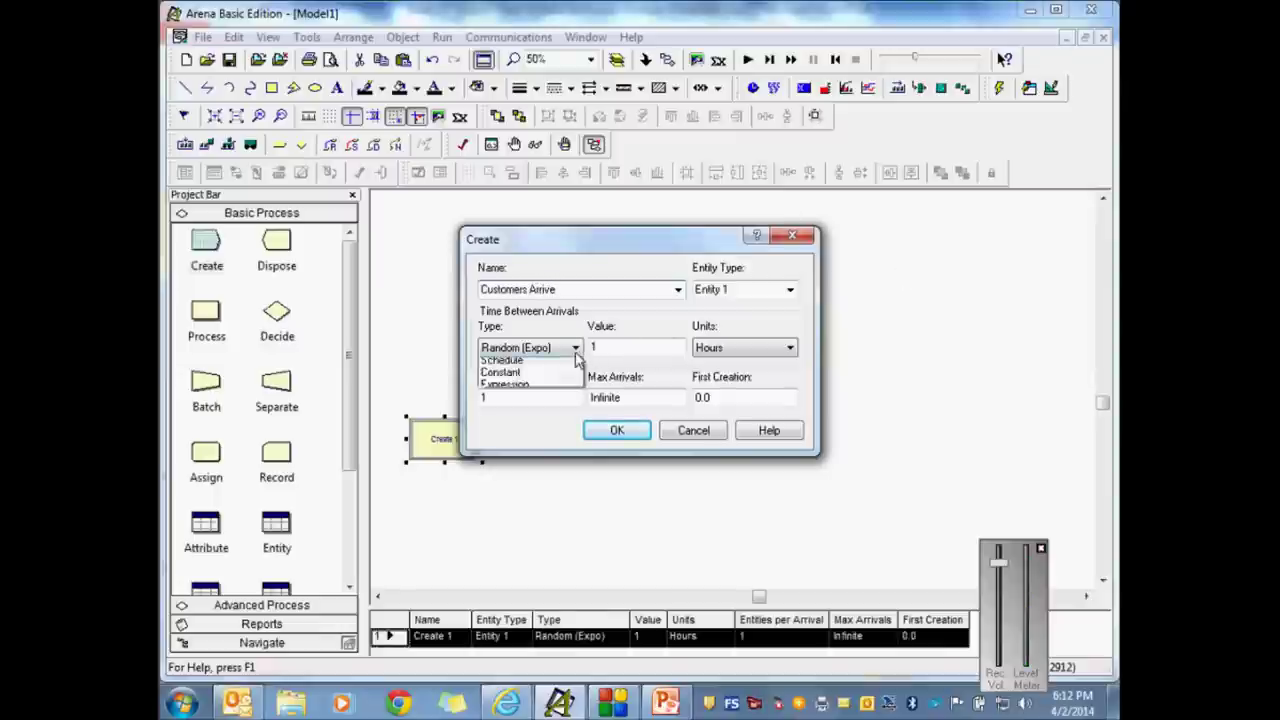
{"action": "left_click", "coordinate": [505, 401]}
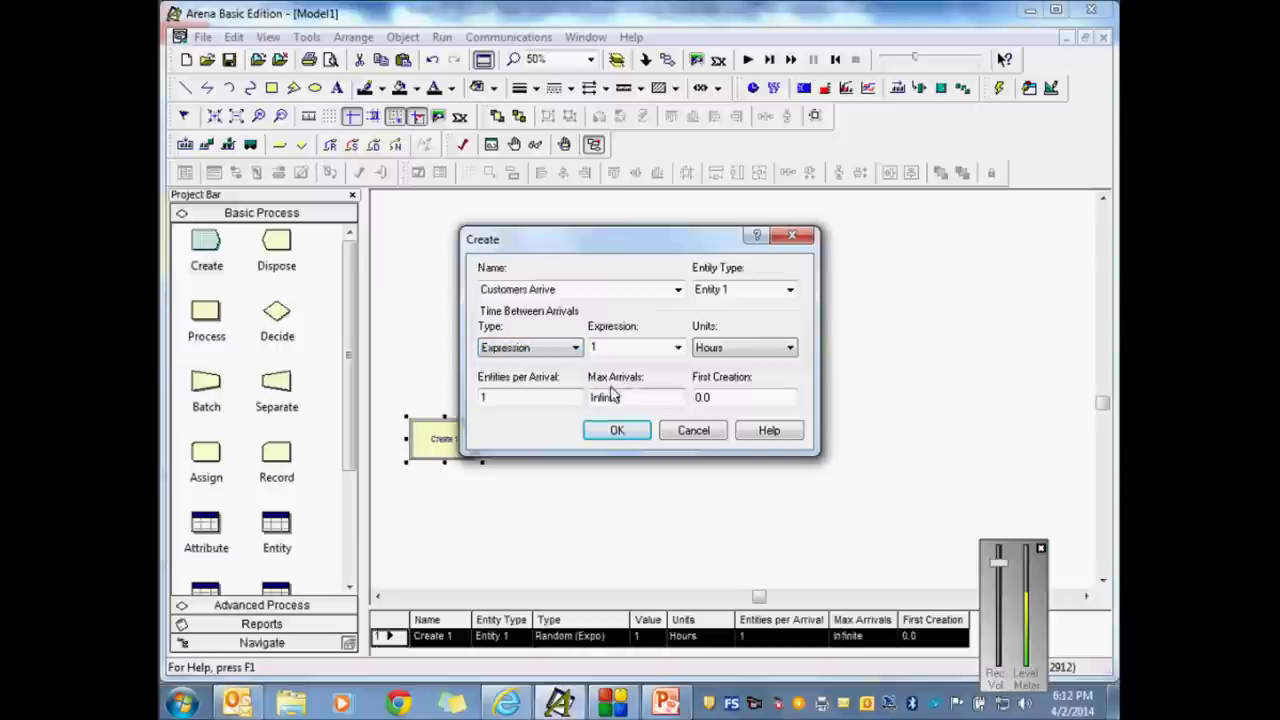
Step: Set the Customers Arrive module's time between arrivals to the uniform expression UNIF( 3,7 ) and apply the settings
{"action": "left_click", "coordinate": [678, 348]}
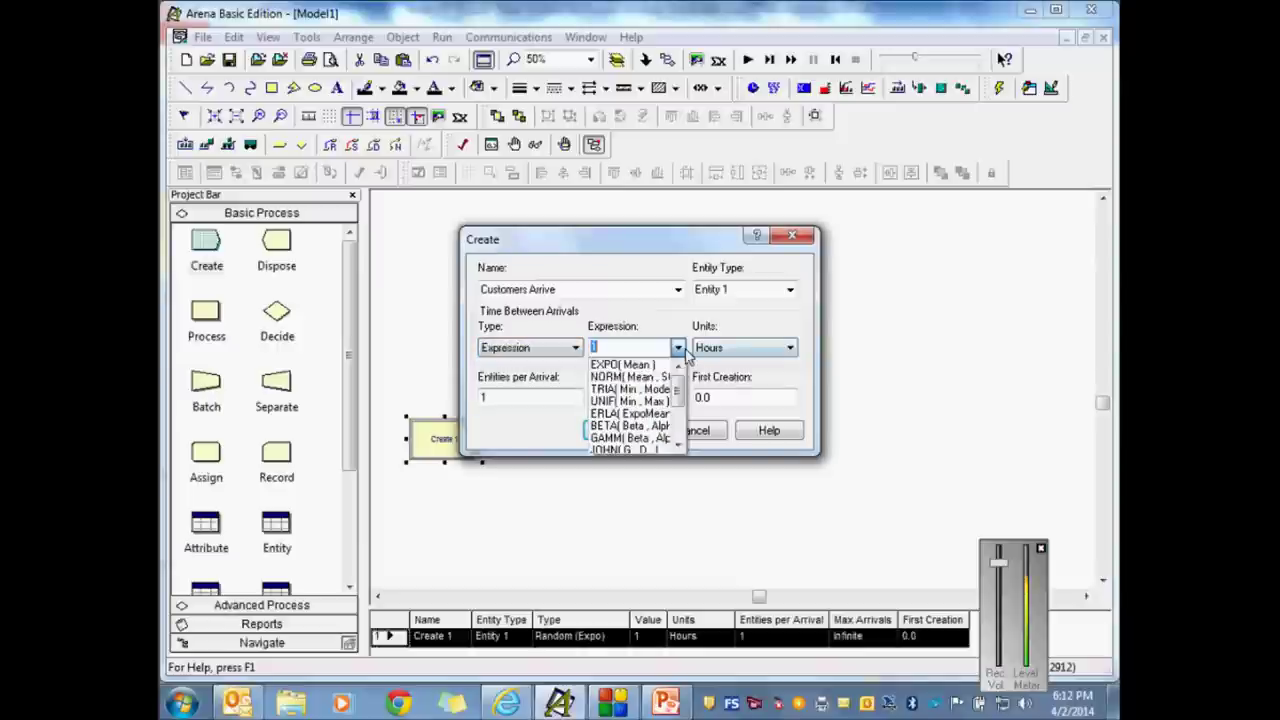
{"action": "left_click", "coordinate": [635, 402]}
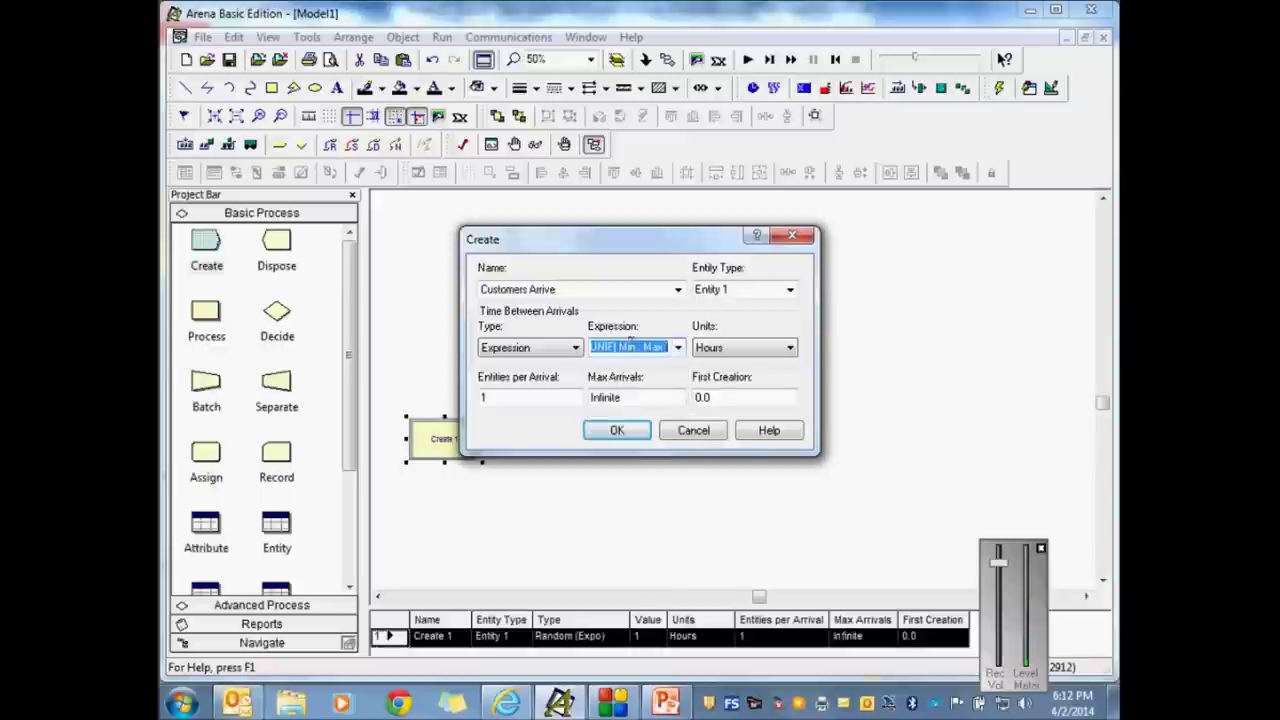
{"action": "left_click", "coordinate": [664, 347]}
{"action": "key", "text": "BackSpace"}
{"action": "key", "text": "BackSpace"}
{"action": "key", "text": "BackSpace"}
{"action": "key", "text": "BackSpace"}
{"action": "key", "text": "BackSpace"}
{"action": "key", "text": "BackSpace"}
{"action": "key", "text": "BackSpace"}
{"action": "key", "text": "BackSpace"}
{"action": "key", "text": "BackSpace"}
{"action": "key", "text": "BackSpace"}
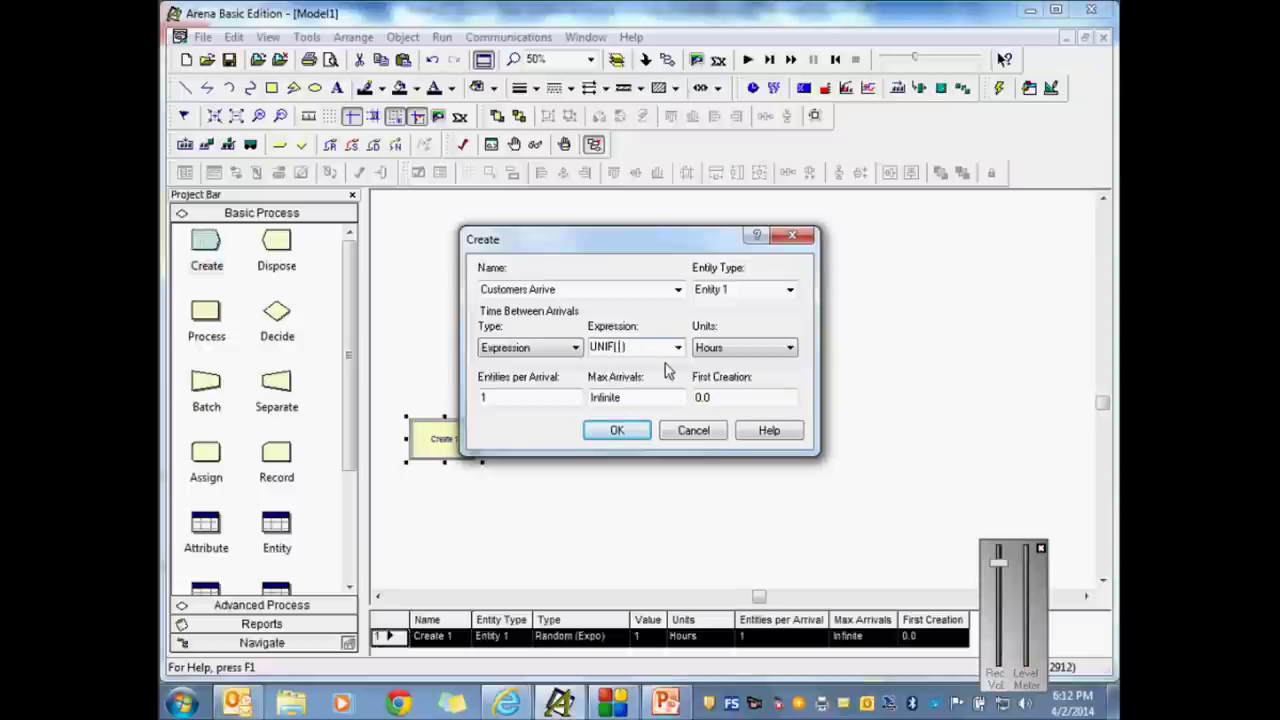
{"action": "type", "text": "3,7"}
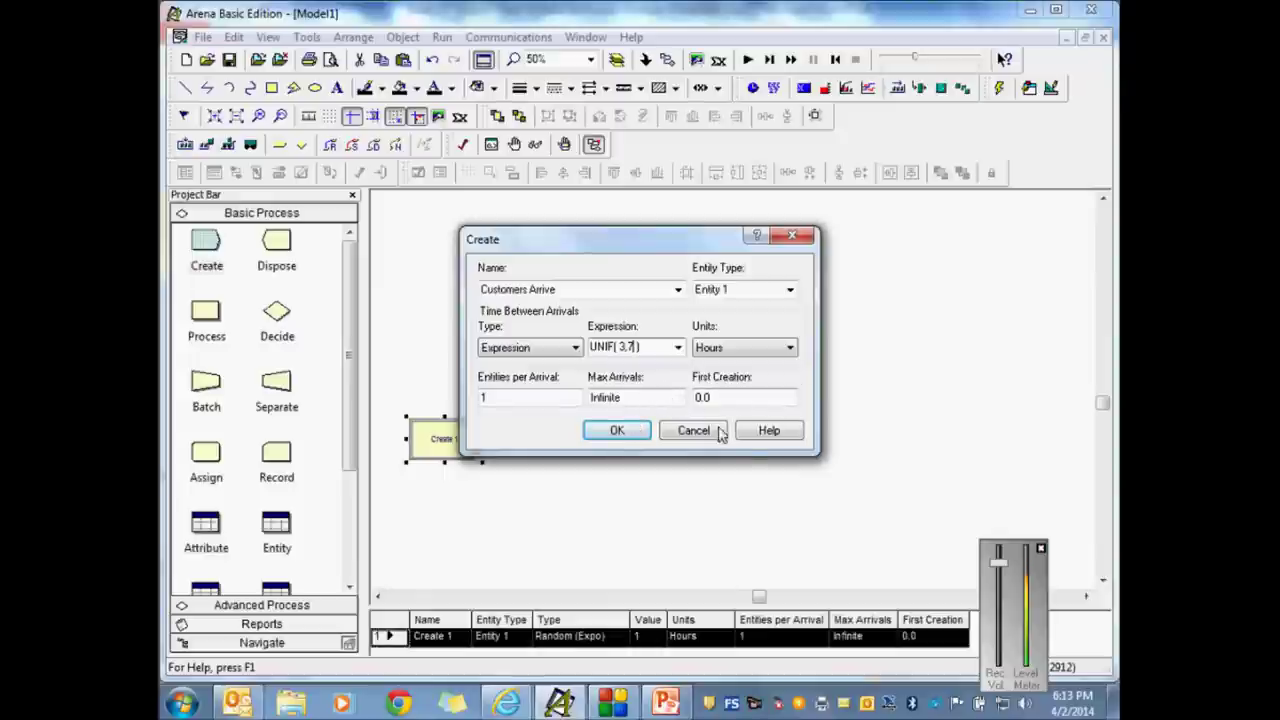
{"action": "left_click", "coordinate": [617, 431]}
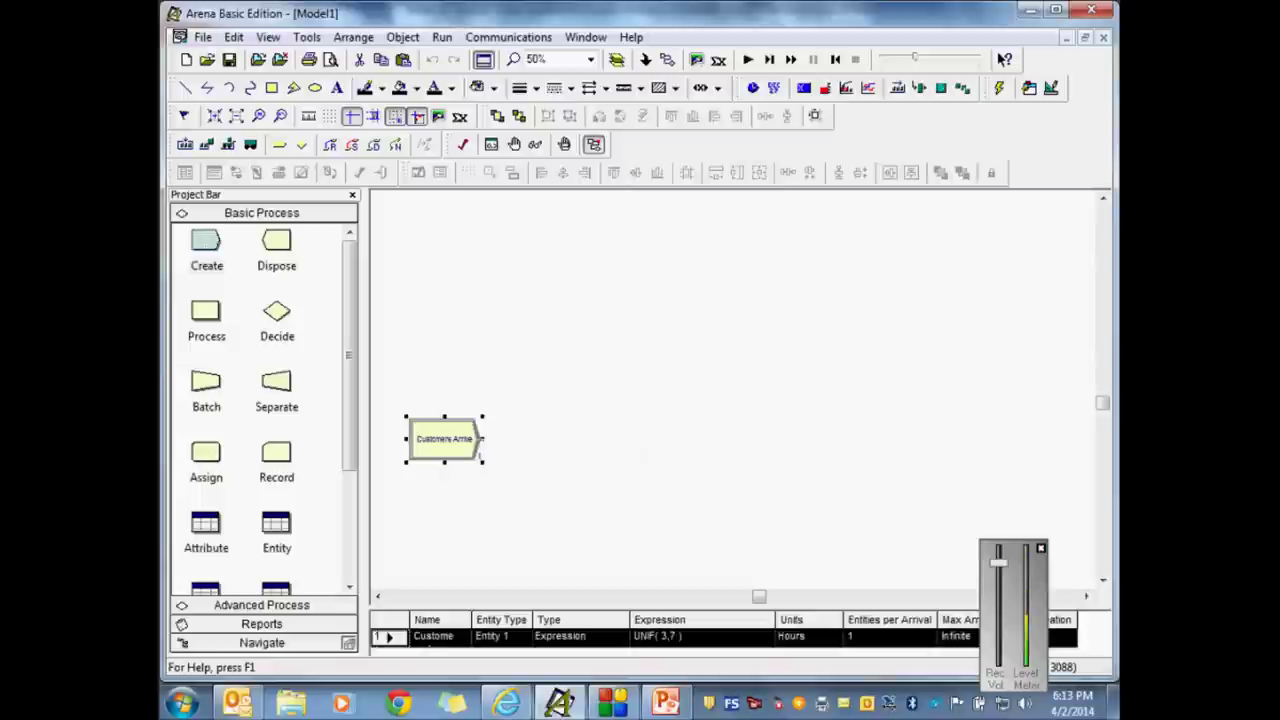
Step: Switch to the PowerPoint presentation to review the slide on initializing variables
{"action": "left_click", "coordinate": [666, 704]}
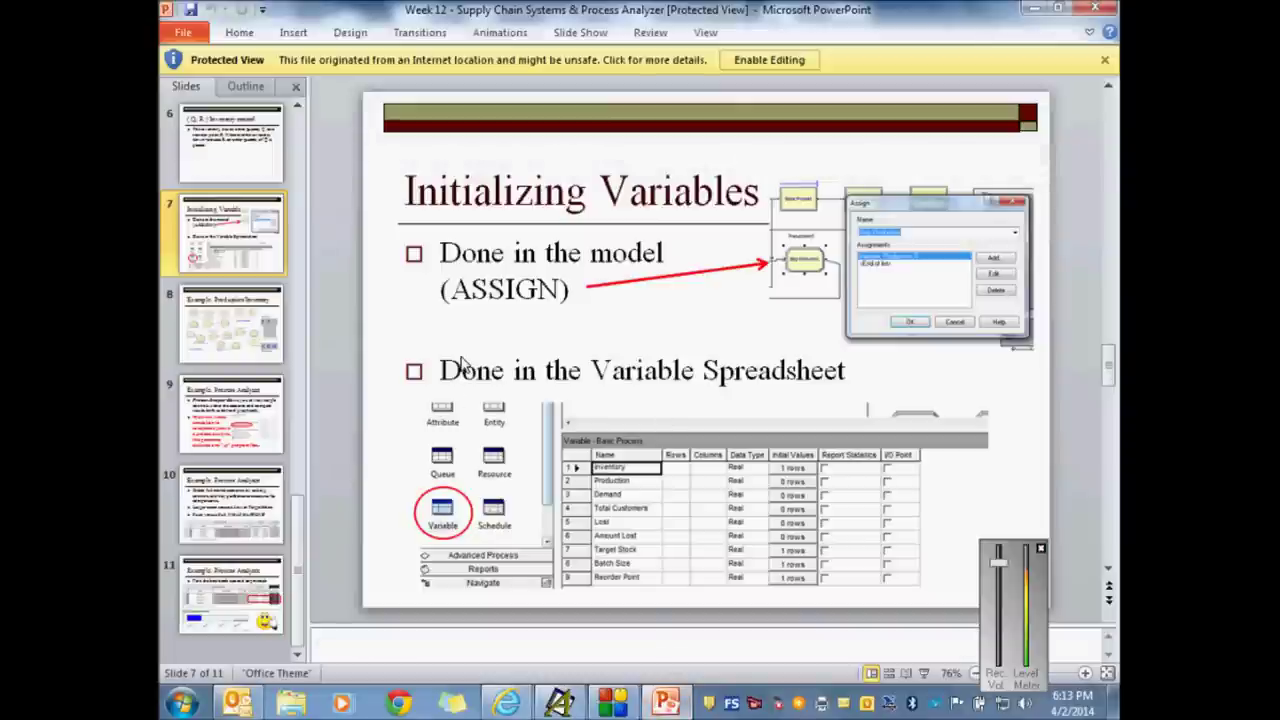
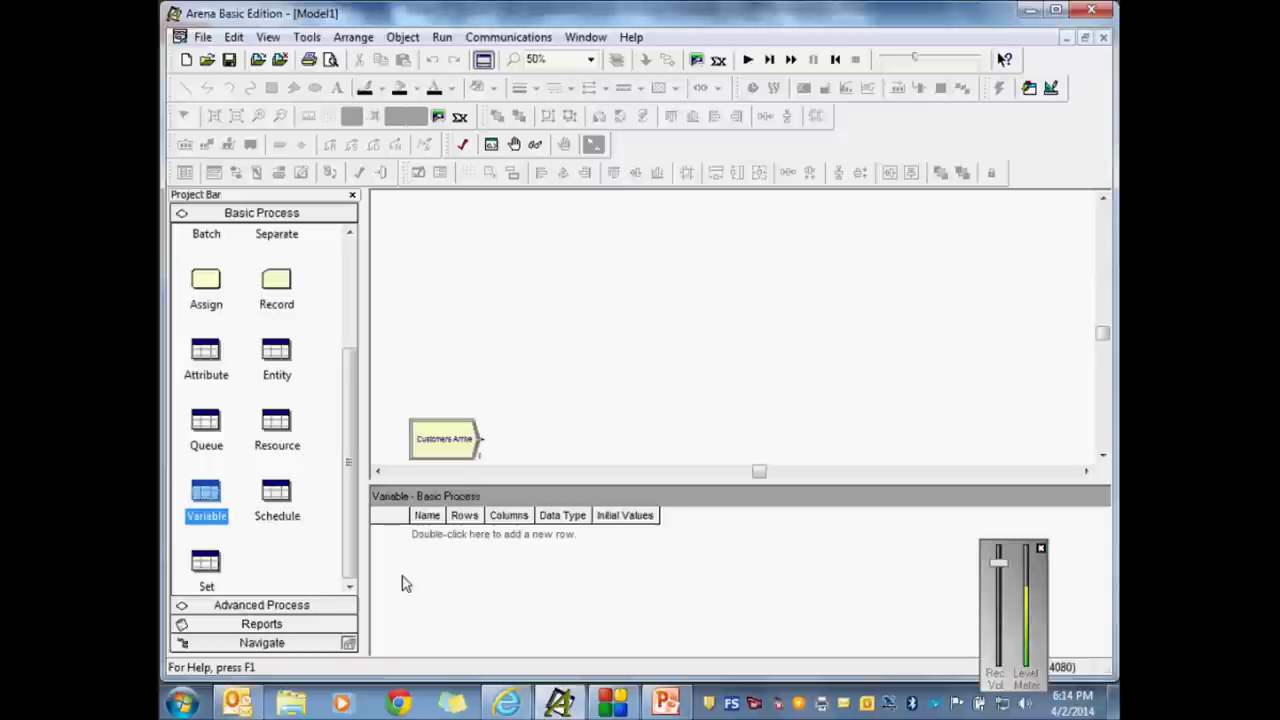
Step: Add a first row to the Variable spreadsheet and name the variable "Inventory"
{"action": "left_click", "coordinate": [440, 537]}
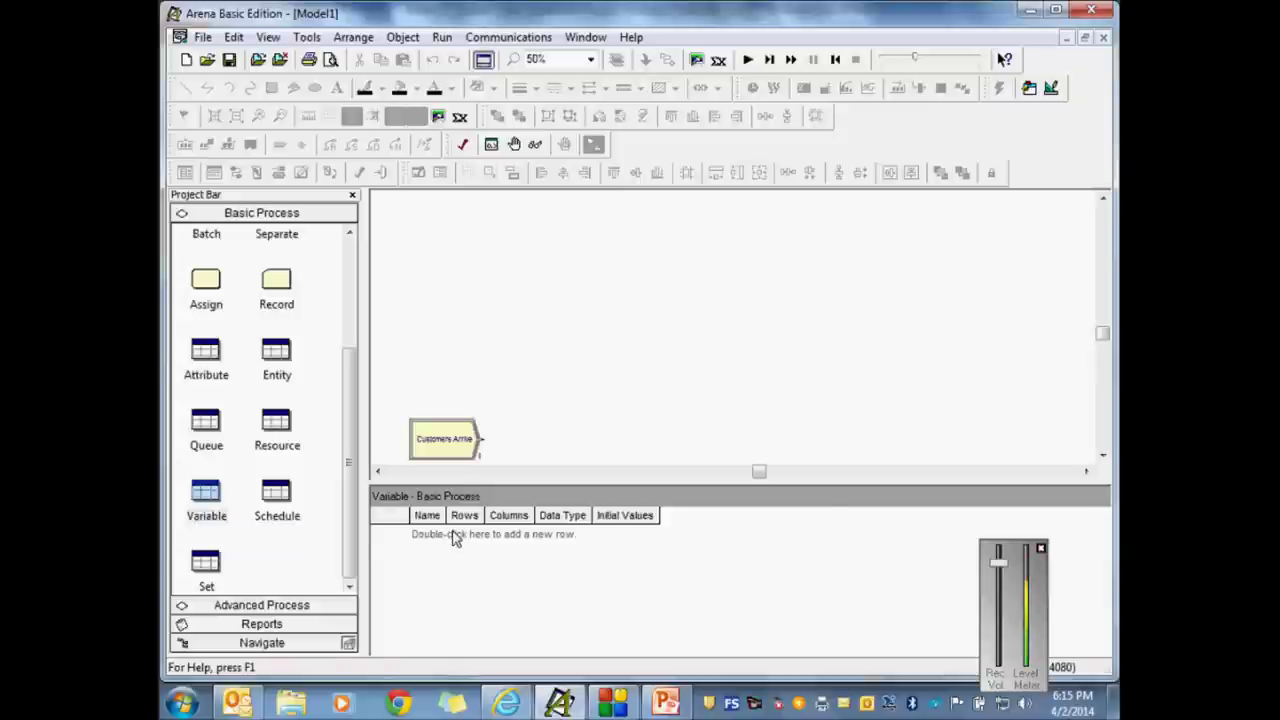
{"action": "double_click", "coordinate": [453, 538]}
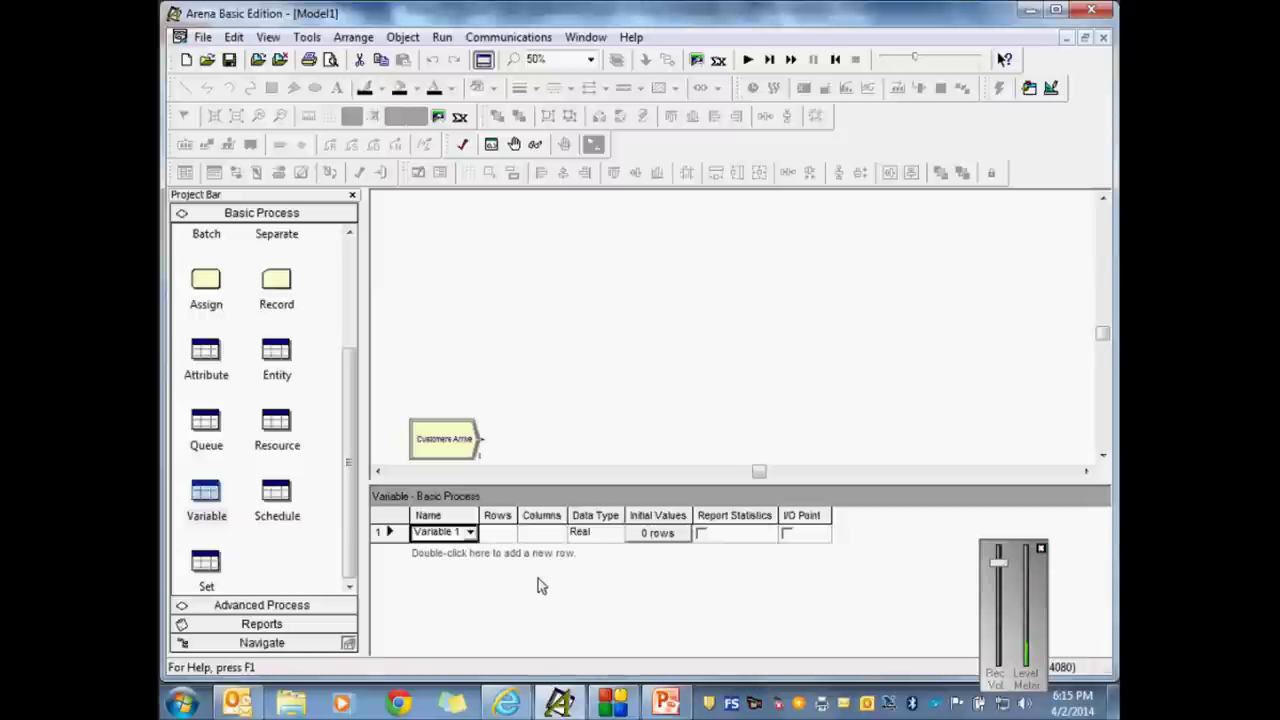
{"action": "left_click", "coordinate": [463, 532]}
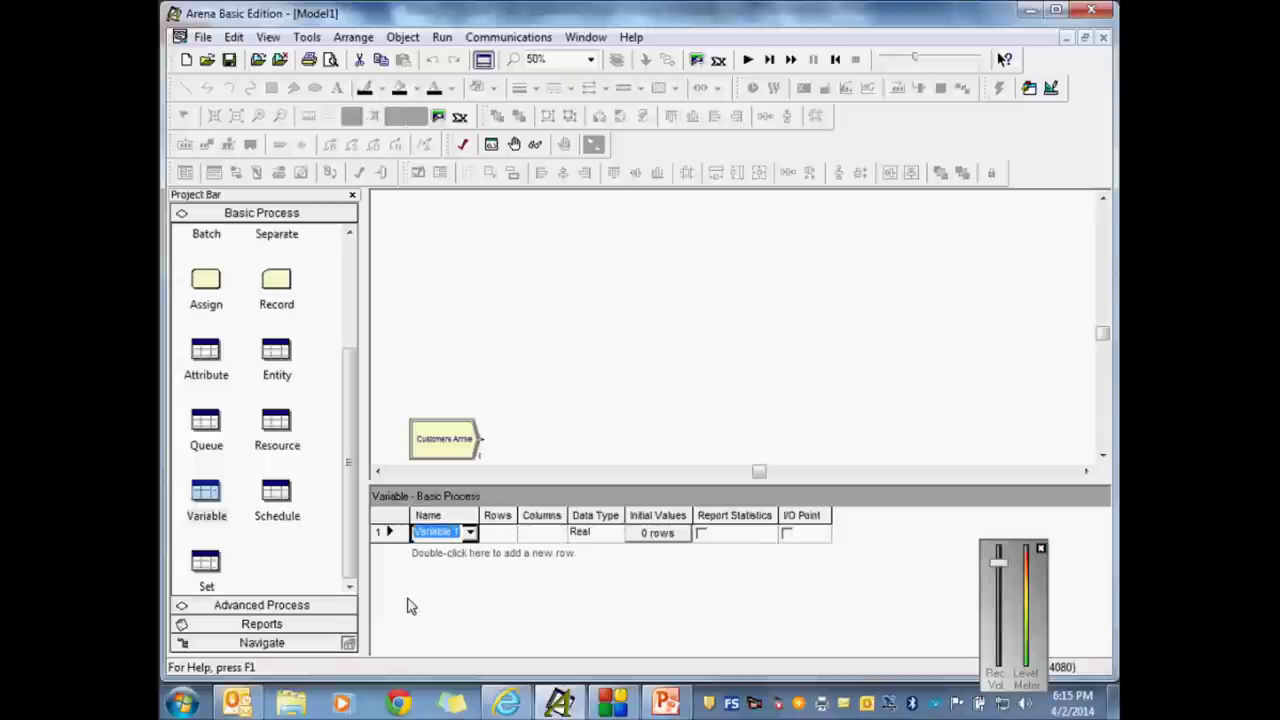
{"action": "type", "text": "Inventory"}
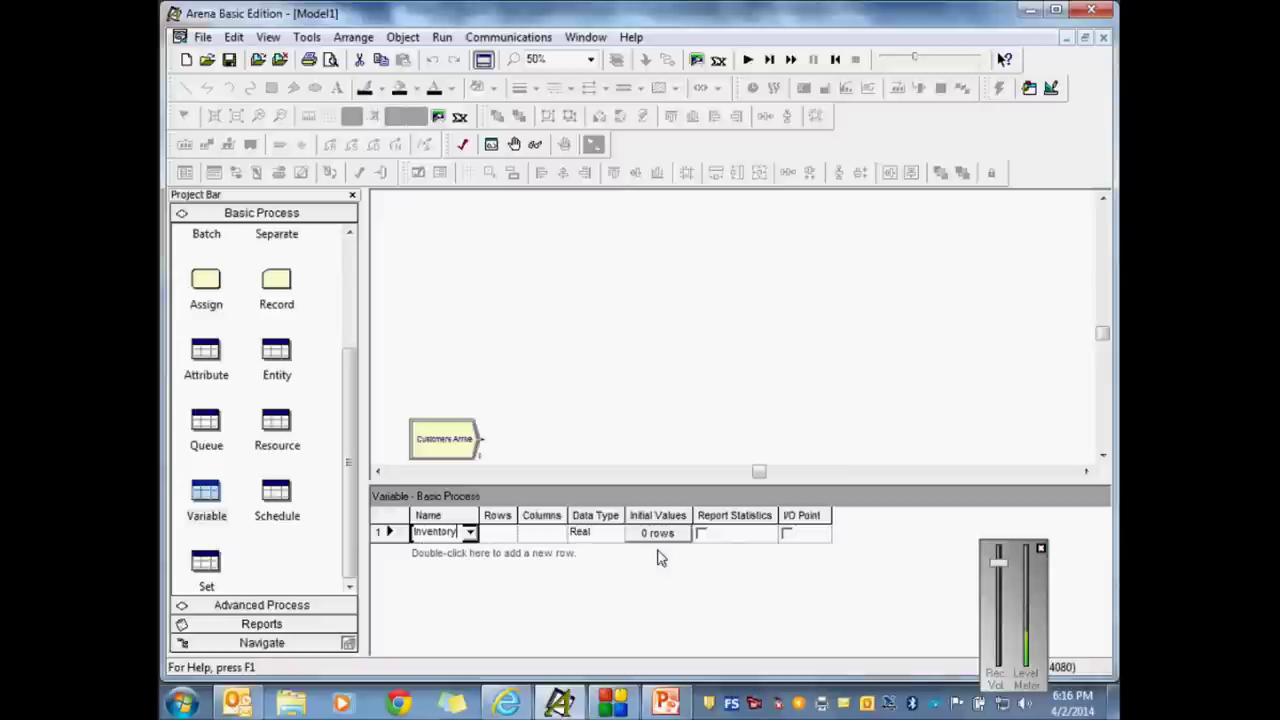
Step: Set the Inventory variable's initial value to 250 and reopen the entry to check it
{"action": "left_click", "coordinate": [661, 536]}
{"action": "left_click", "coordinate": [662, 537]}
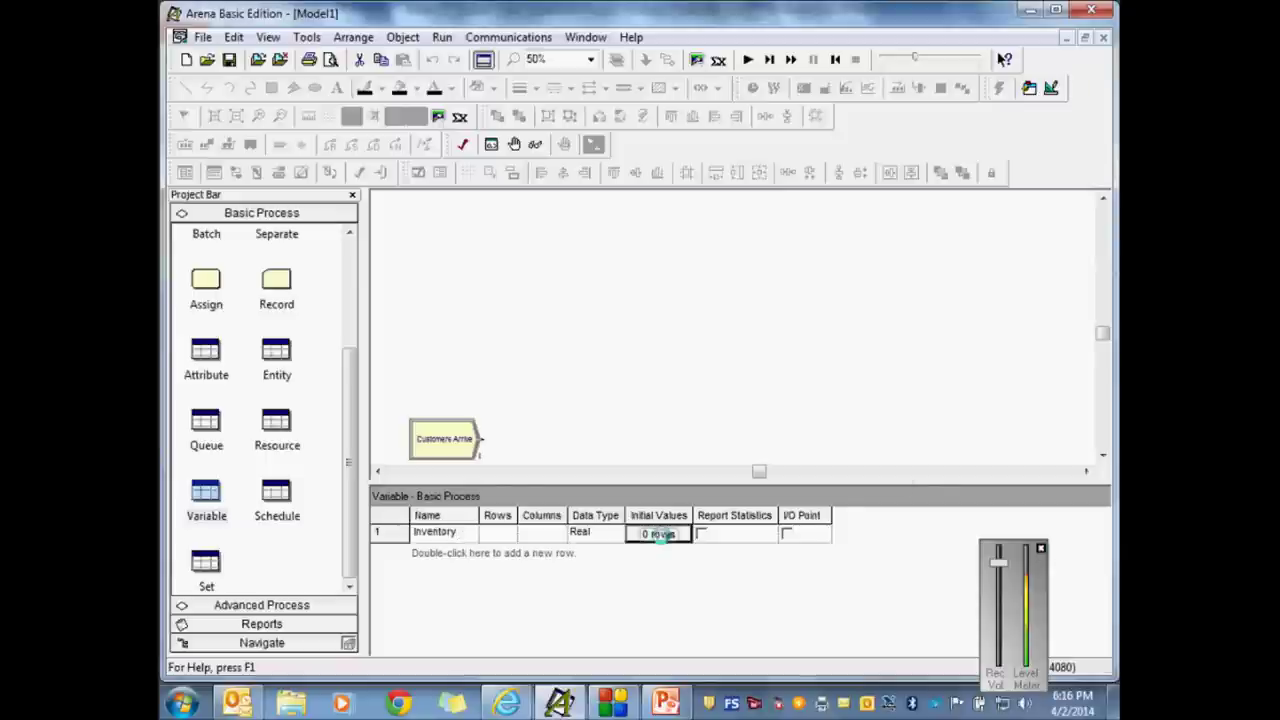
{"action": "double_click", "coordinate": [442, 251]}
{"action": "type", "text": "250"}
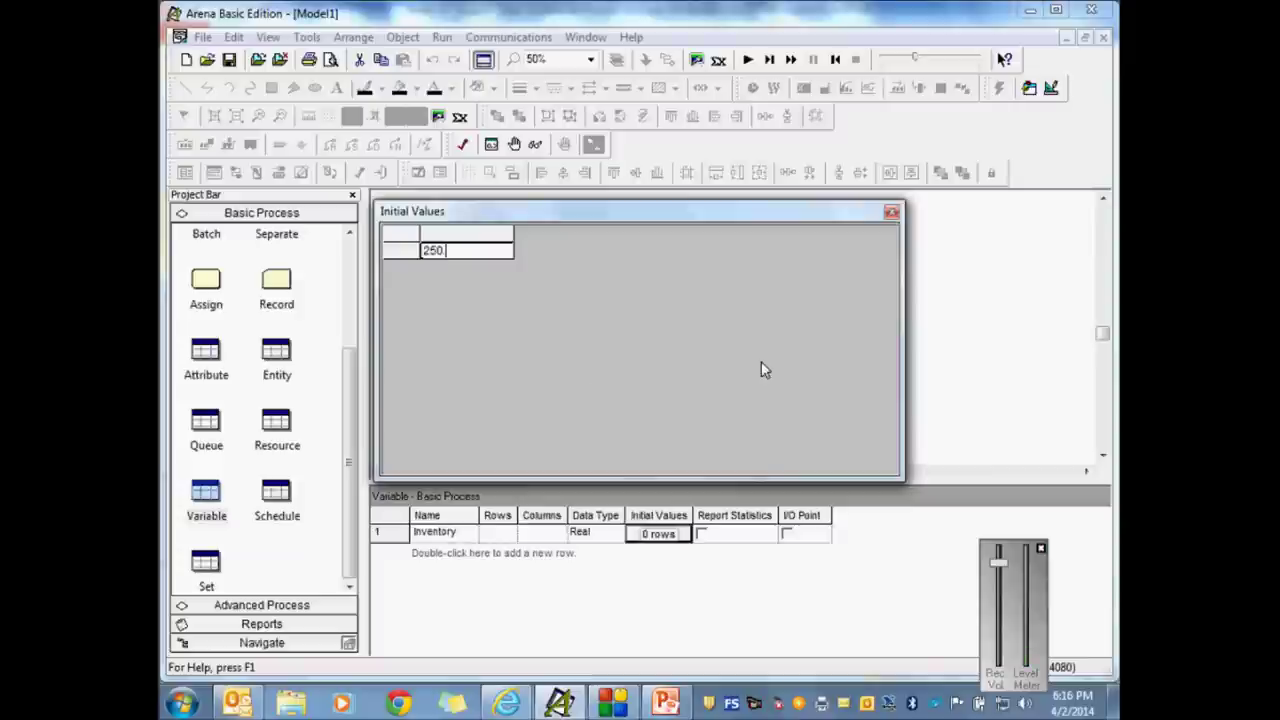
{"action": "left_click", "coordinate": [891, 214]}
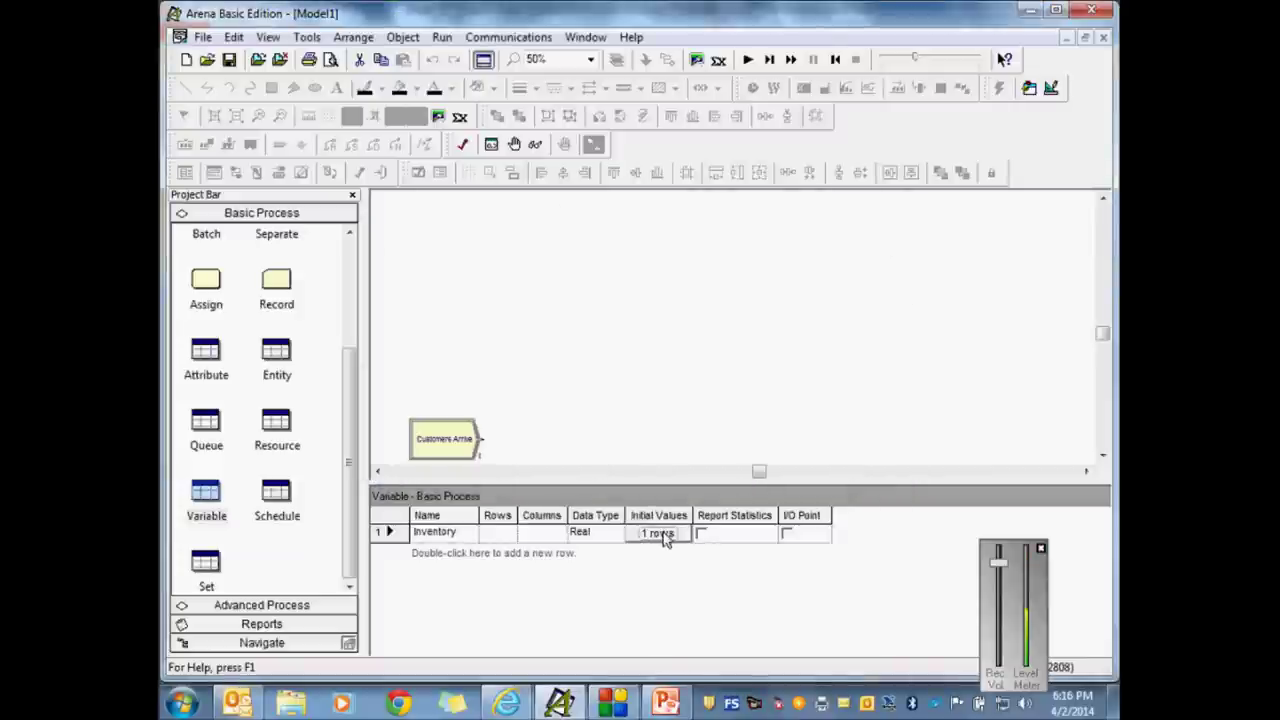
{"action": "left_click", "coordinate": [662, 535]}
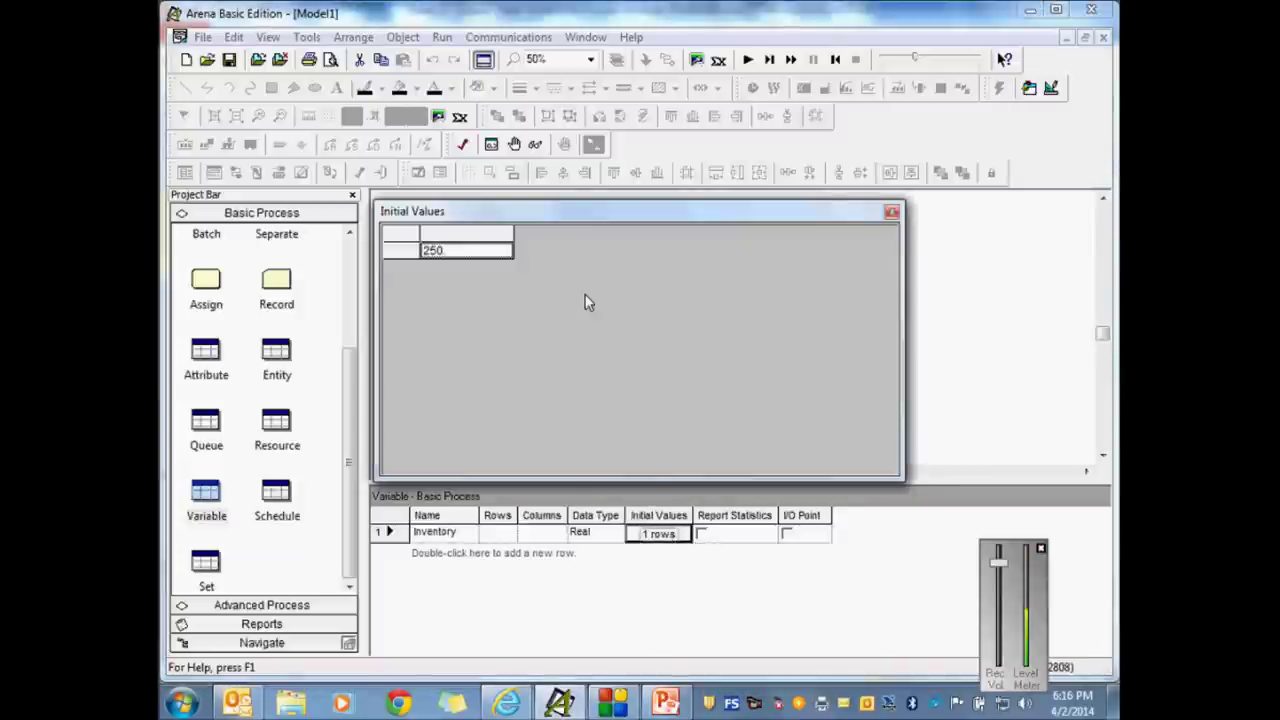
{"action": "left_click", "coordinate": [891, 212]}
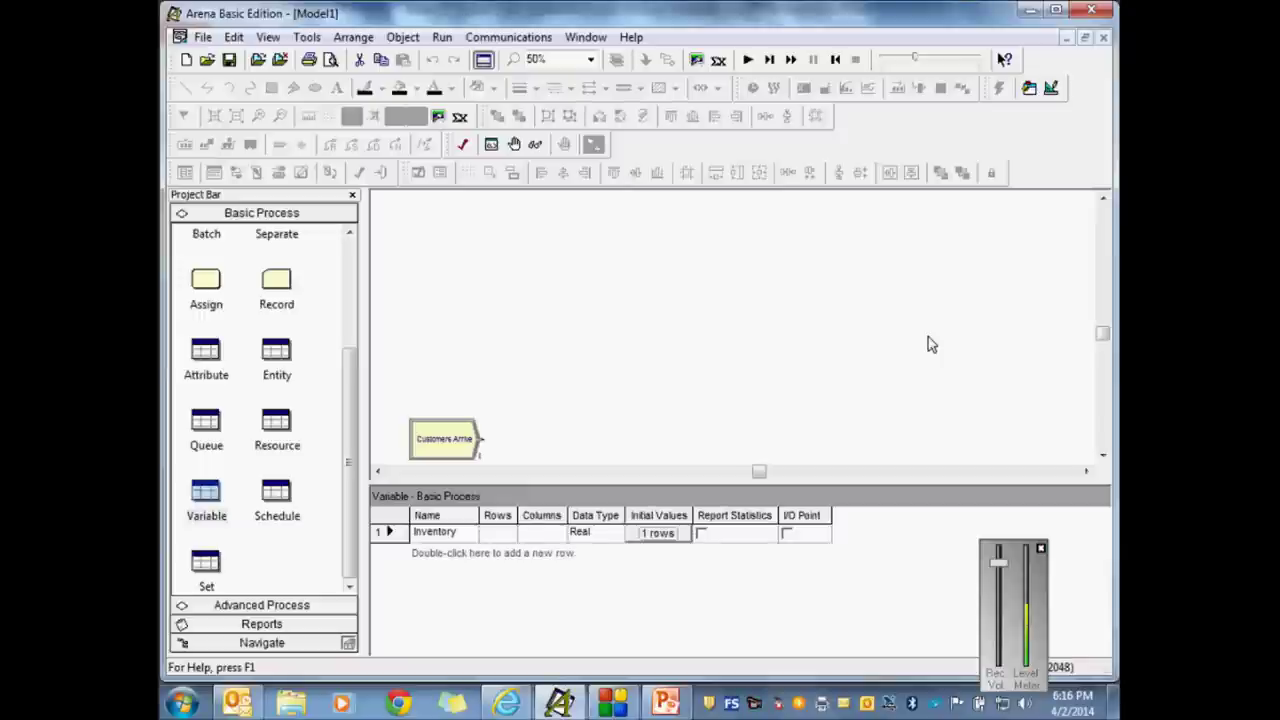
Step: Add a second variable named "Target Stock" and widen the Name column to fit it
{"action": "double_click", "coordinate": [477, 555]}
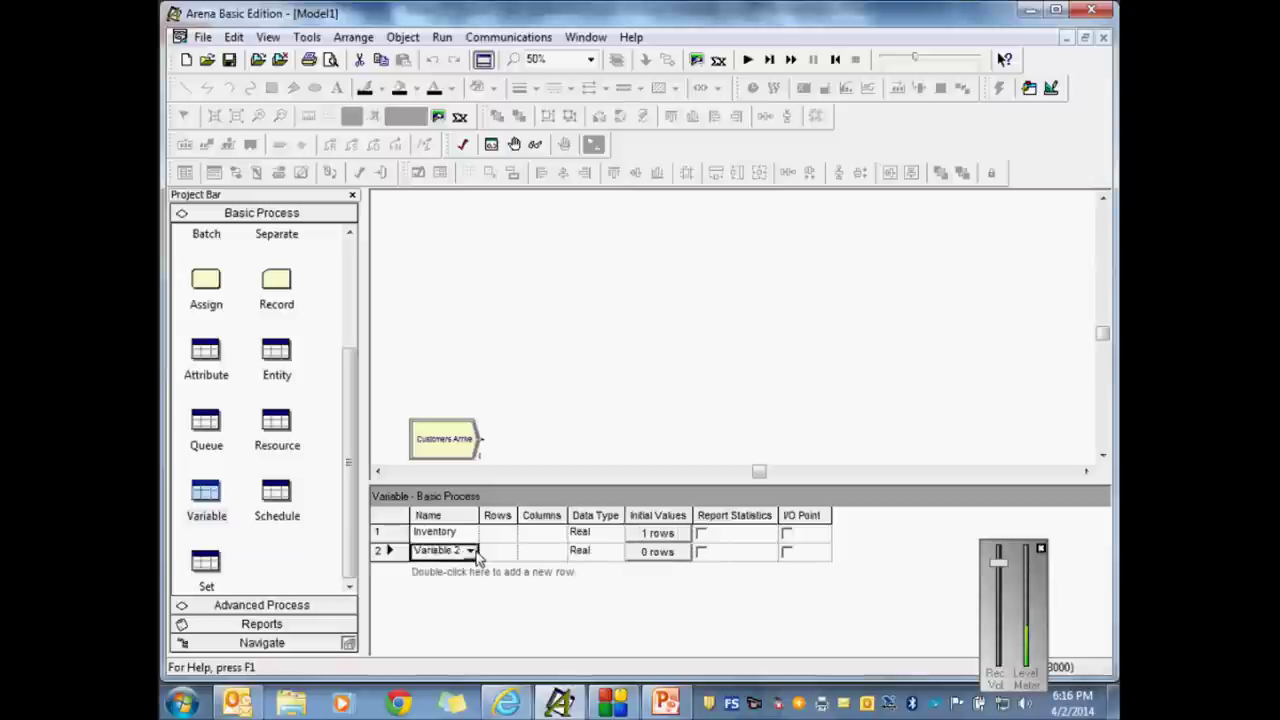
{"action": "left_click", "coordinate": [459, 551]}
{"action": "left_click_drag", "start_coordinate": [455, 551], "coordinate": [376, 556]}
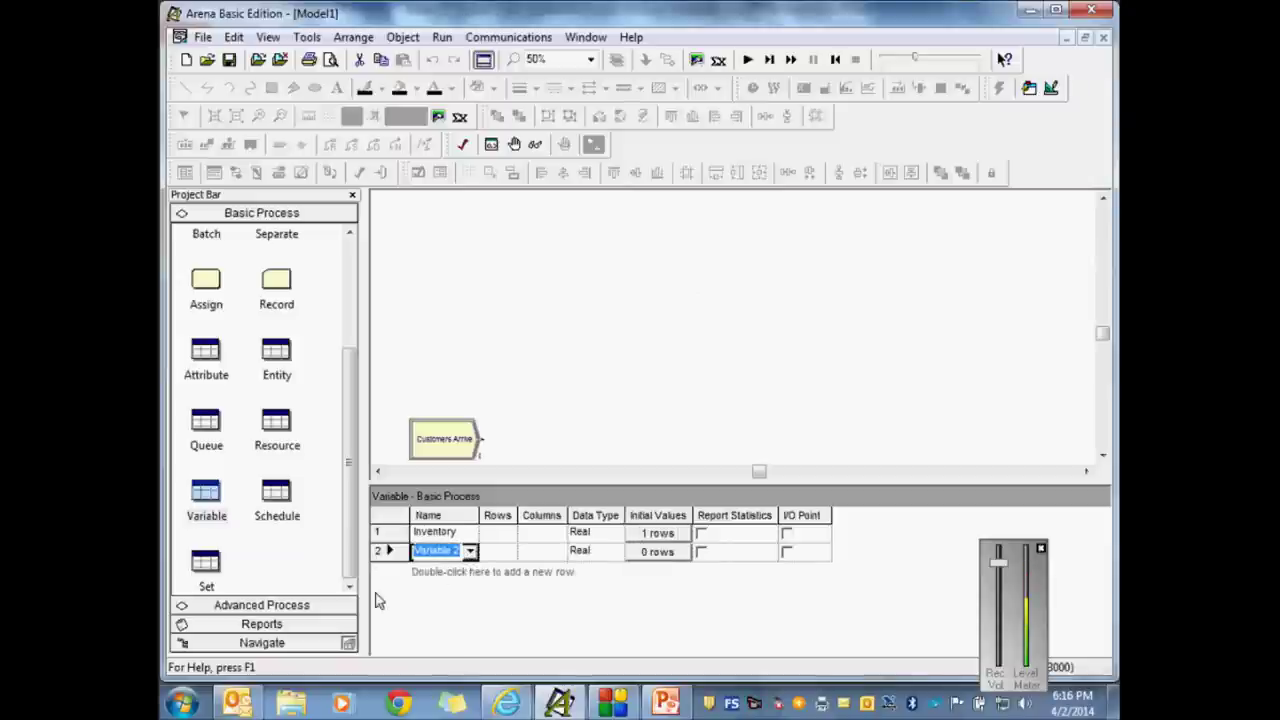
{"action": "type", "text": "Target St"}
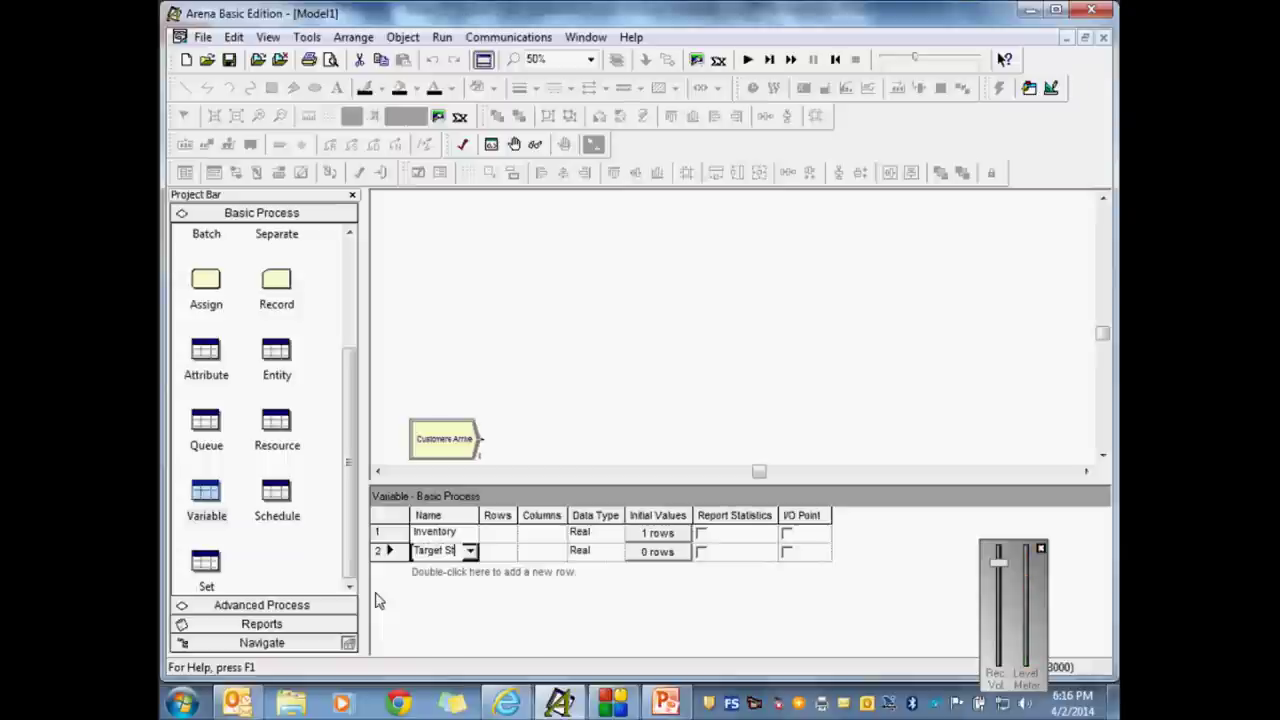
{"action": "key", "text": "ctrl+a"}
{"action": "type", "text": "Stock"}
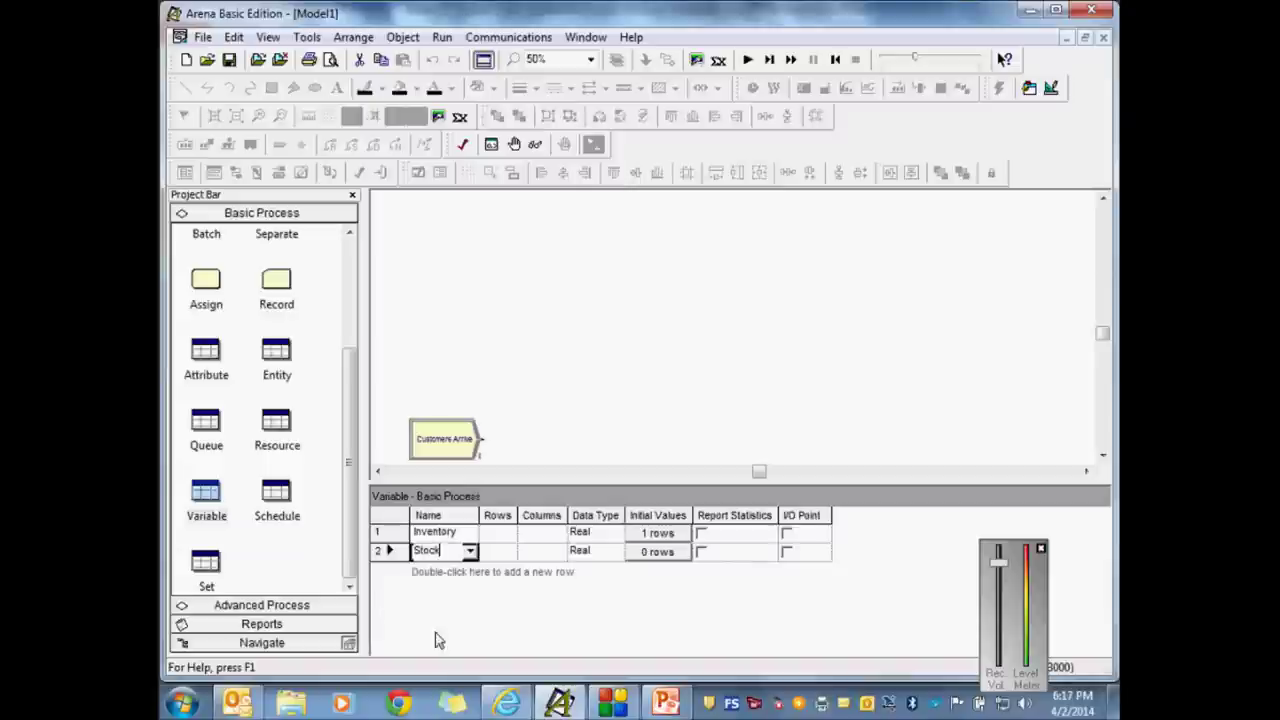
{"action": "left_click_drag", "start_coordinate": [481, 515], "coordinate": [545, 516]}
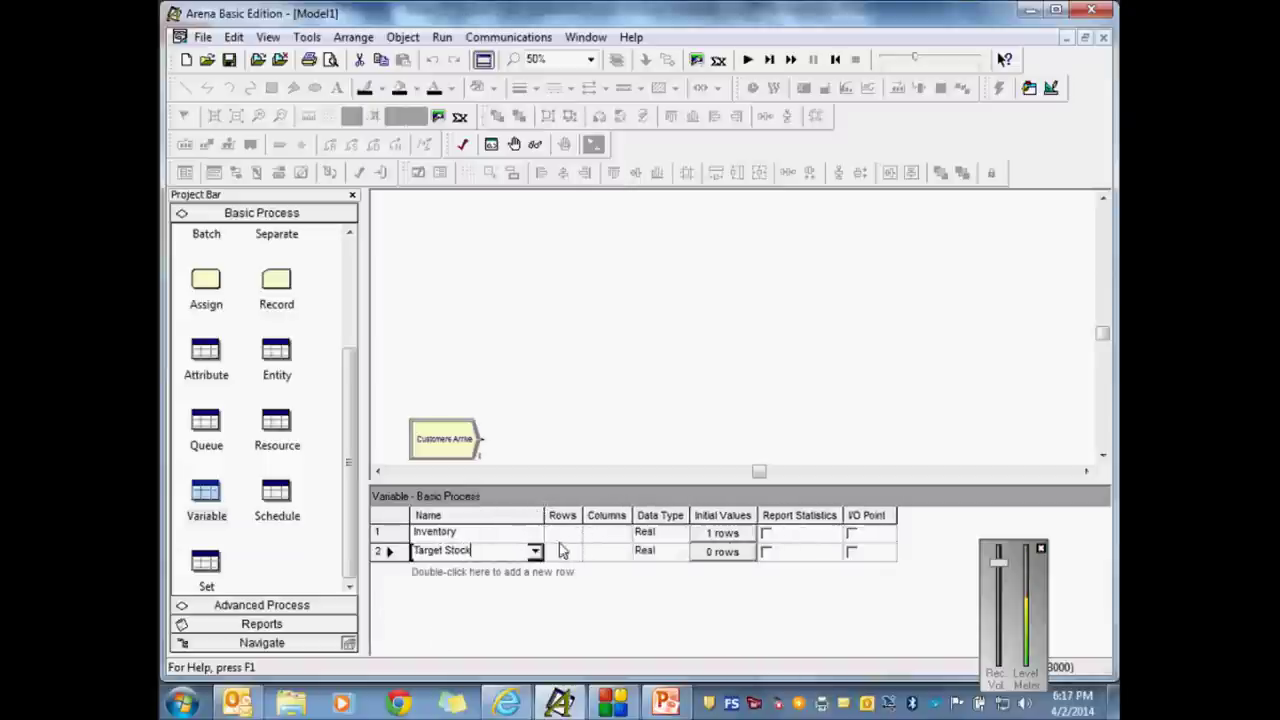
Step: Set the Target Stock variable's initial value to 500
{"action": "left_click", "coordinate": [726, 553]}
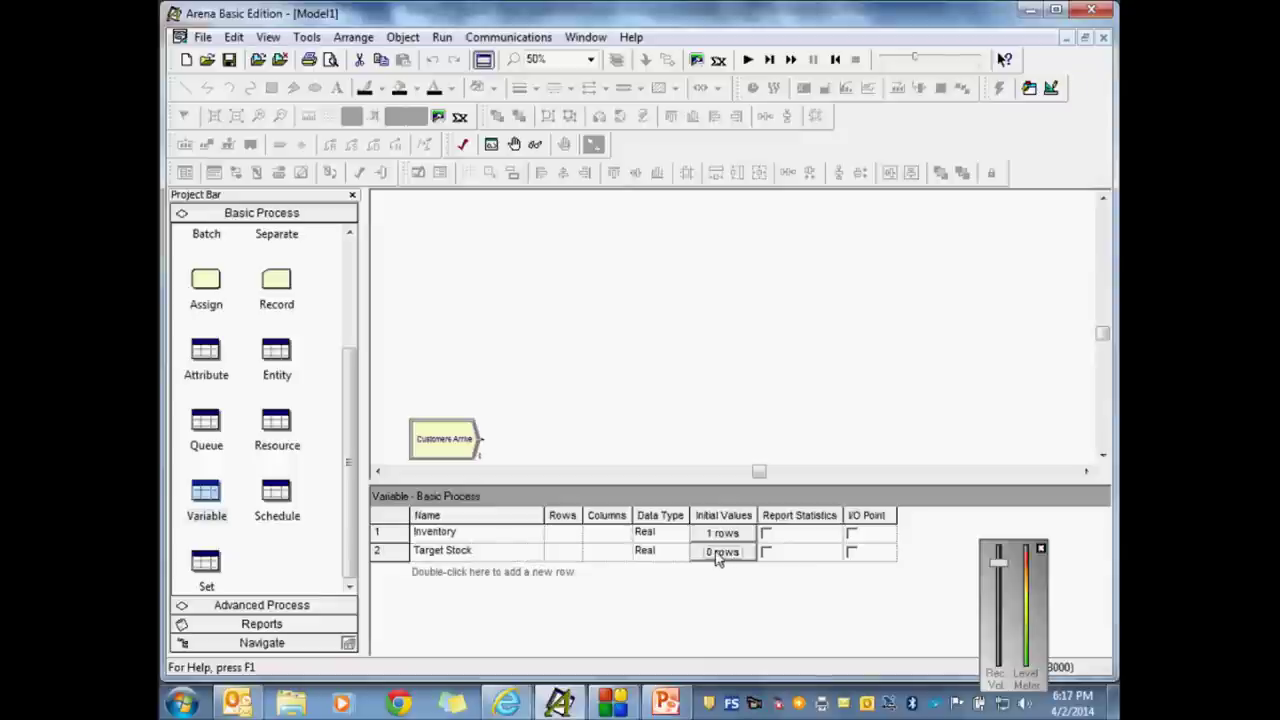
{"action": "left_click", "coordinate": [726, 553]}
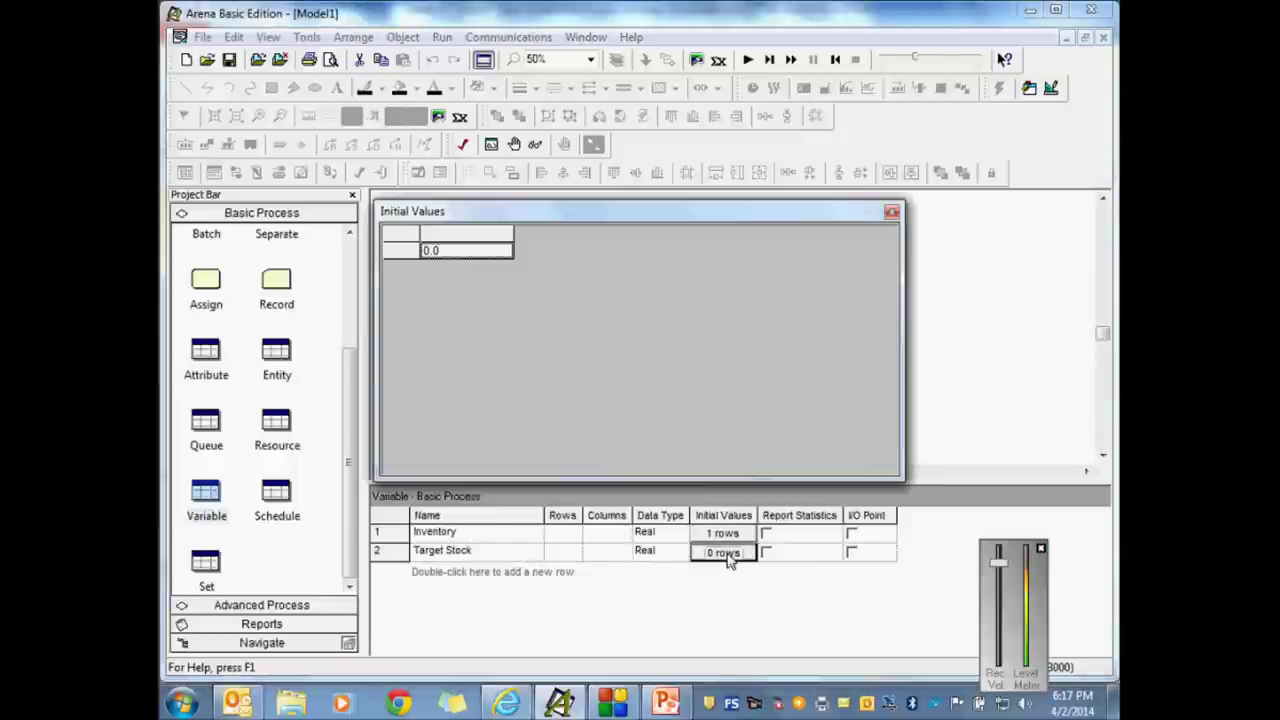
{"action": "double_click", "coordinate": [440, 251]}
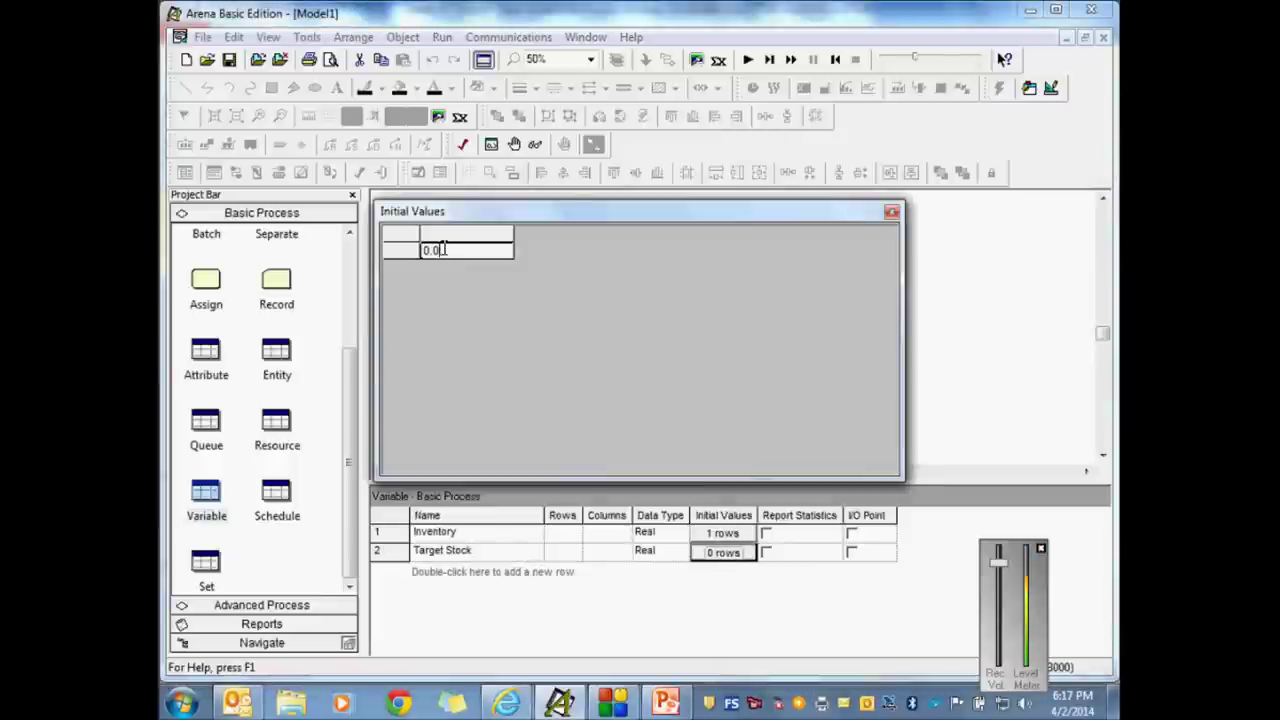
{"action": "type", "text": "500"}
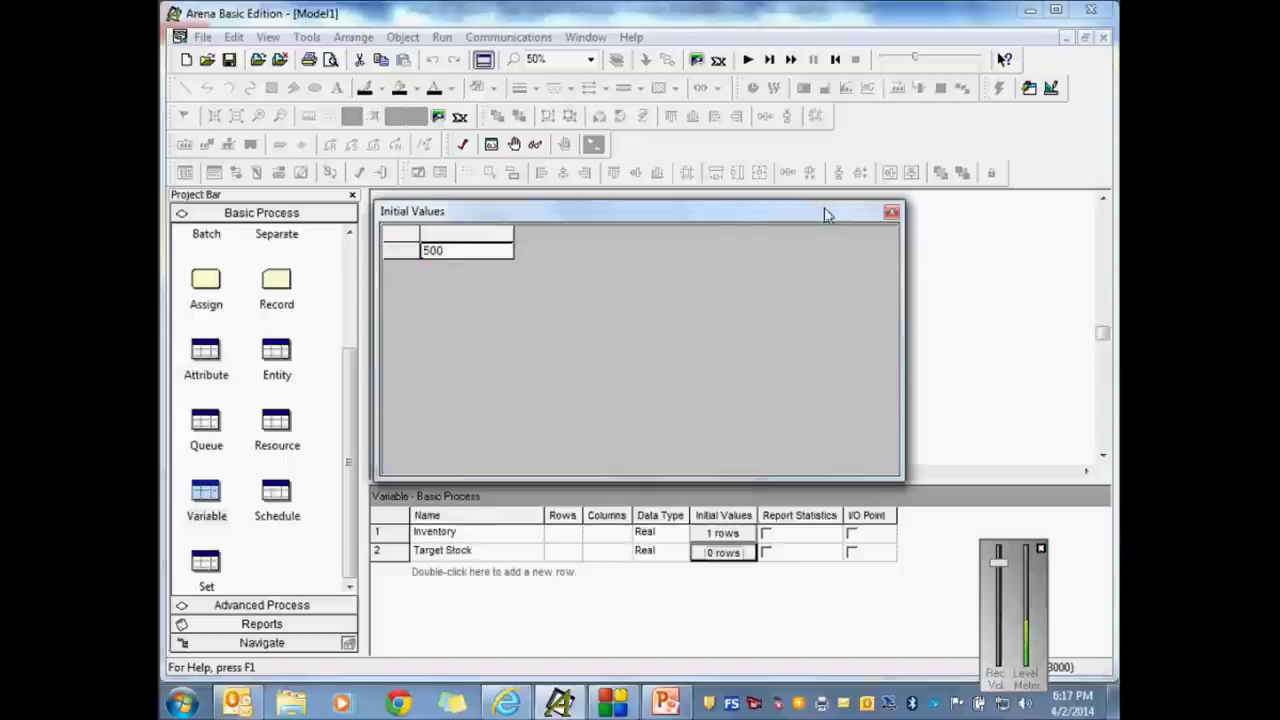
{"action": "left_click", "coordinate": [890, 212]}
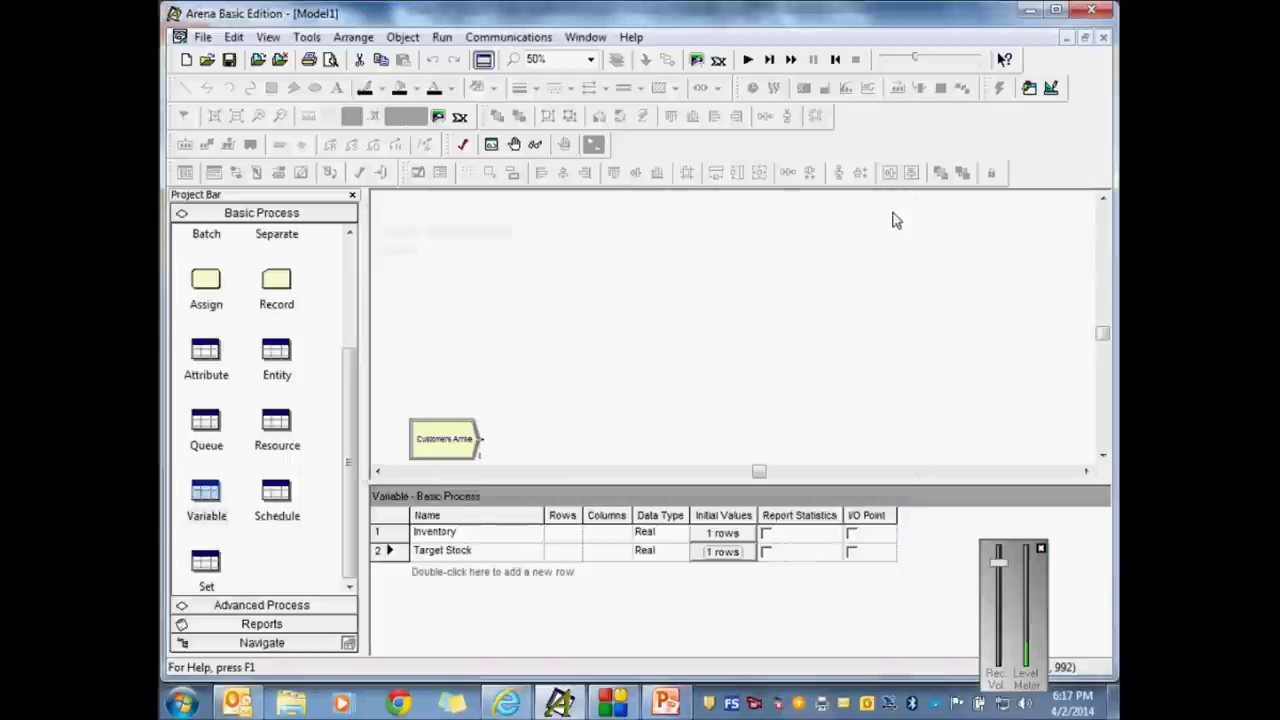
Step: Check the initial values entered for the Inventory and Target Stock variables
{"action": "left_click", "coordinate": [740, 536]}
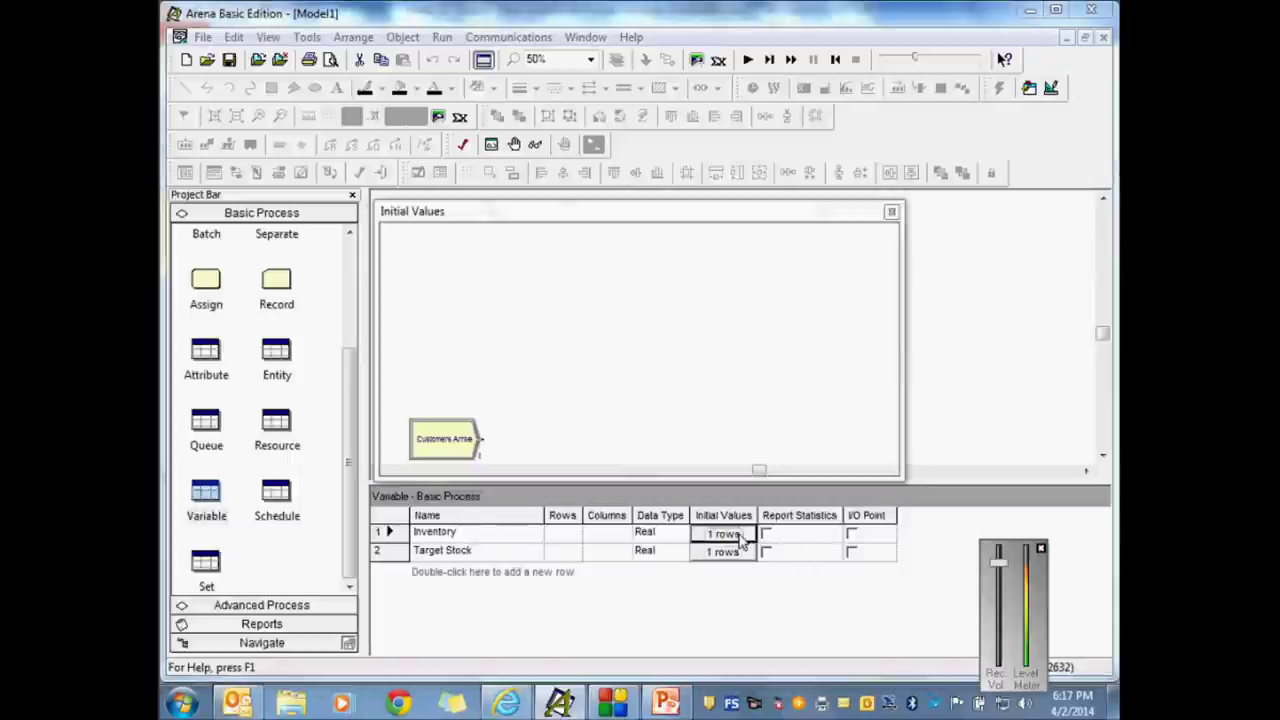
{"action": "left_click", "coordinate": [891, 212]}
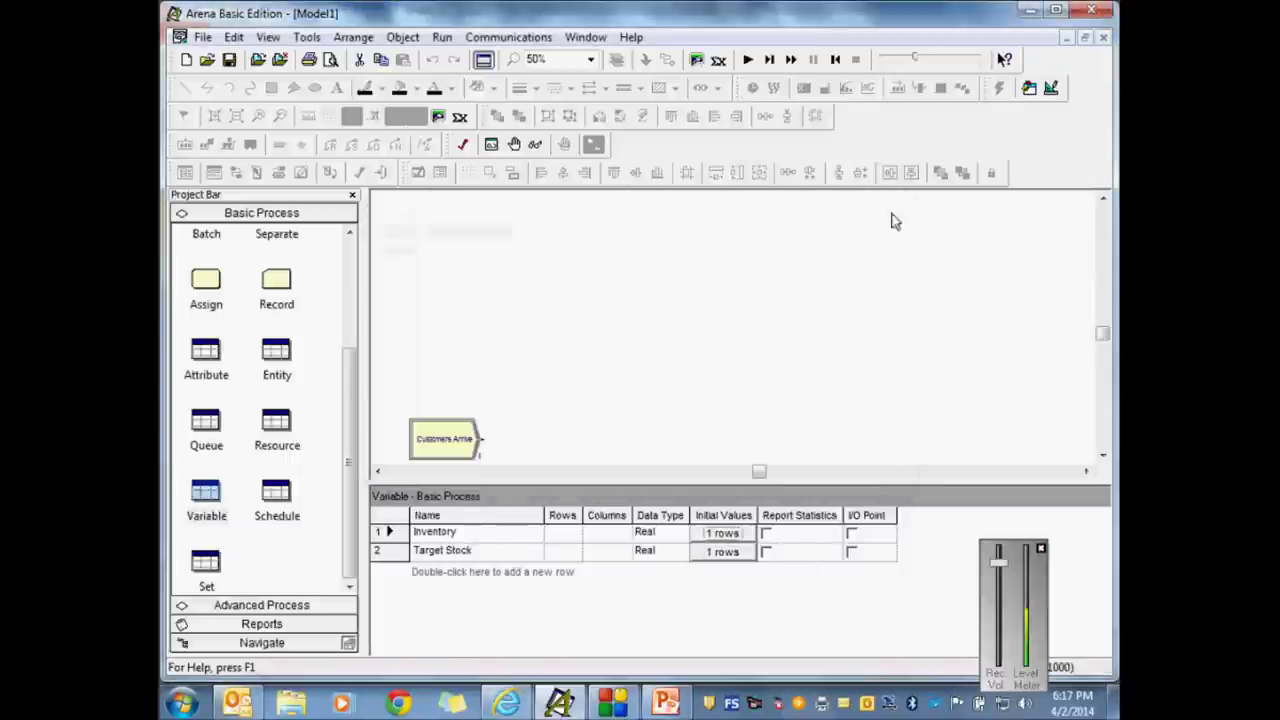
{"action": "left_click", "coordinate": [737, 551]}
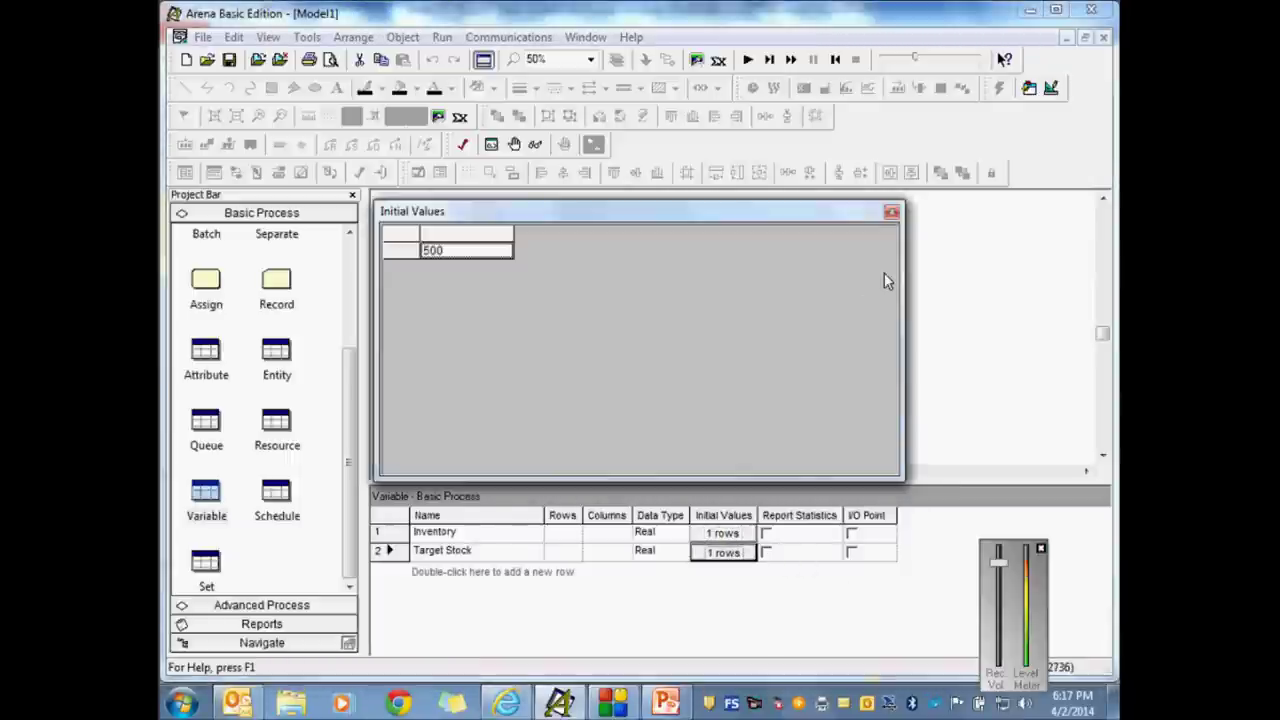
{"action": "left_click", "coordinate": [891, 212]}
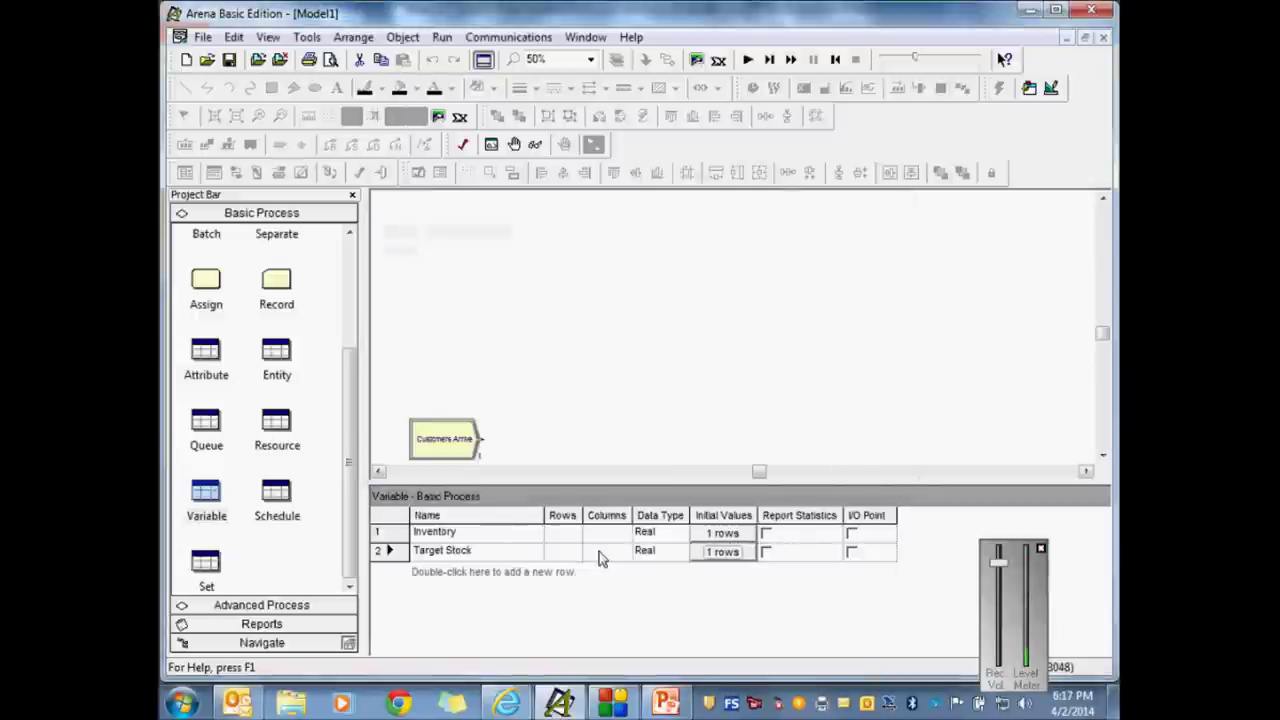
Step: Add a third variable named "Batch Size" to the Variable spreadsheet
{"action": "double_click", "coordinate": [532, 573]}
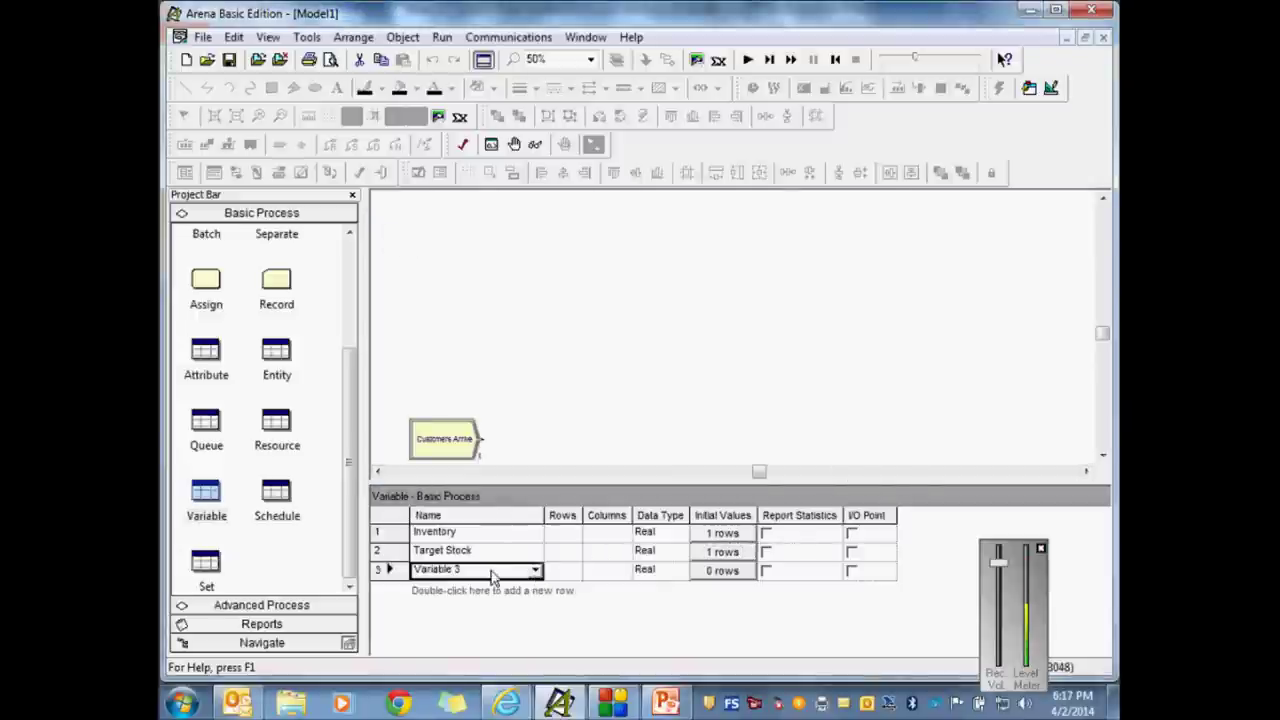
{"action": "left_click_drag", "start_coordinate": [462, 568], "coordinate": [392, 568]}
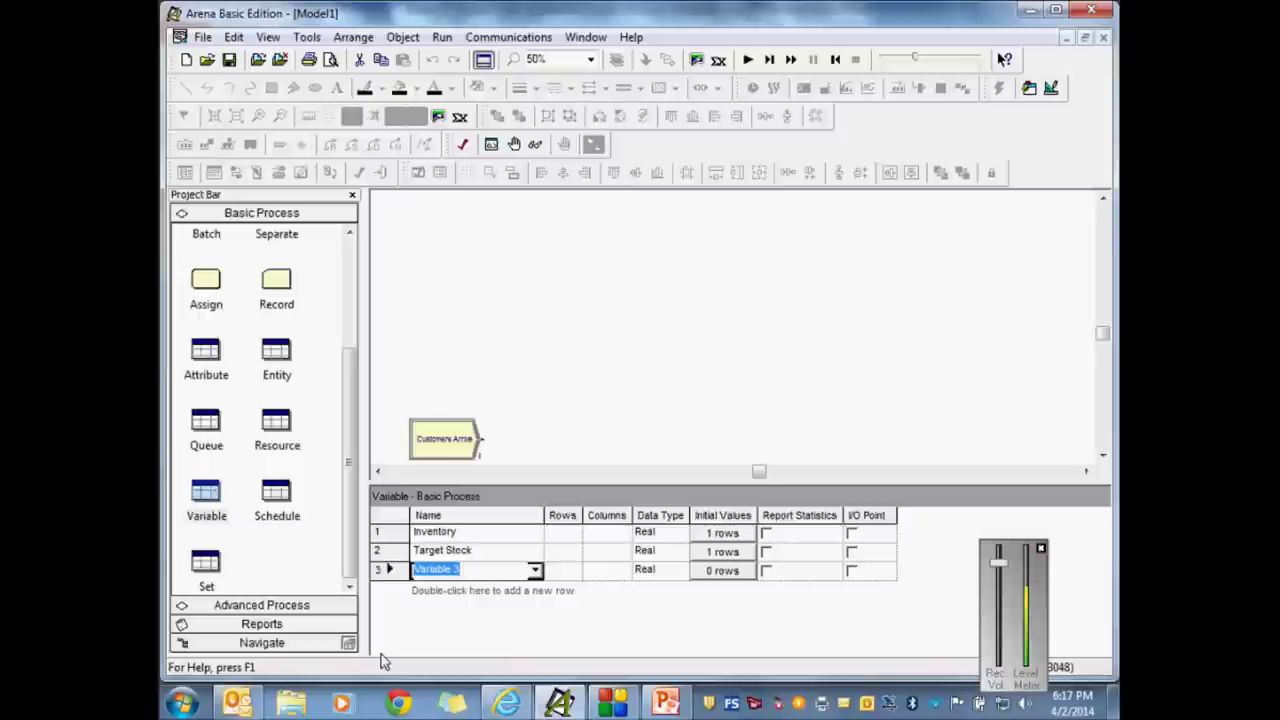
{"action": "type", "text": "Batch Size"}
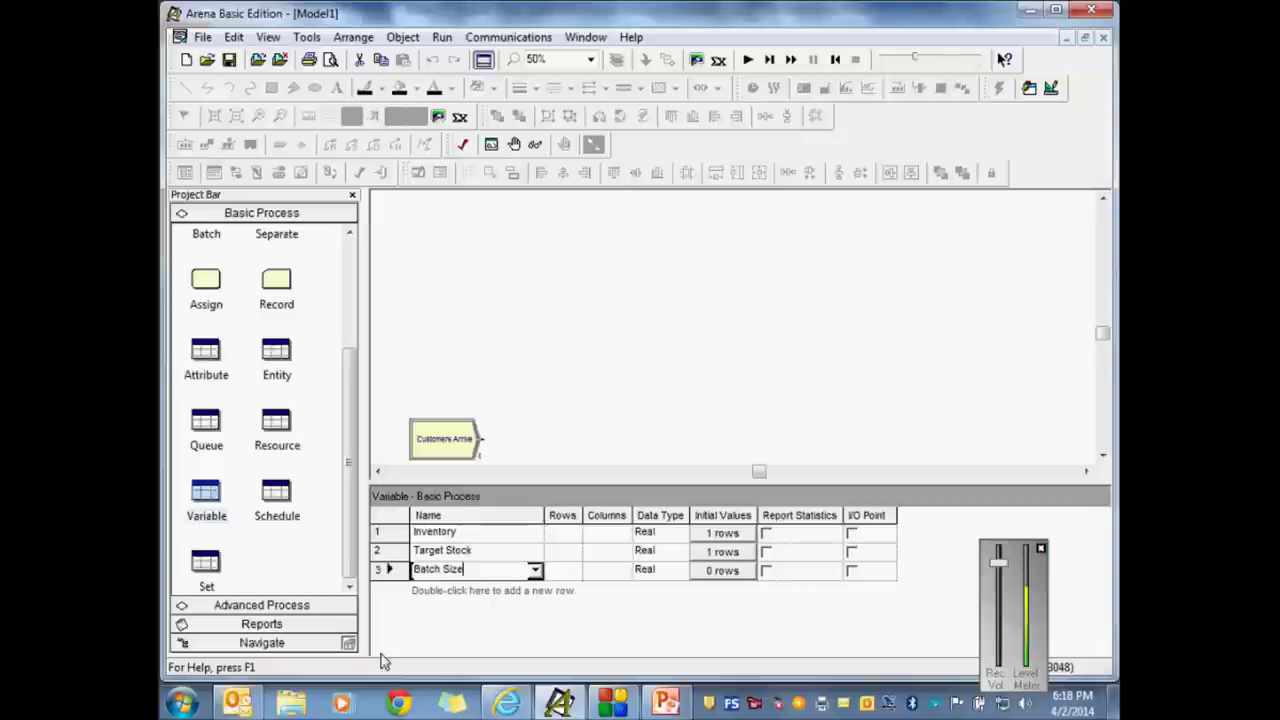
Step: Set the Batch Size variable's initial value to 5
{"action": "left_click", "coordinate": [728, 584]}
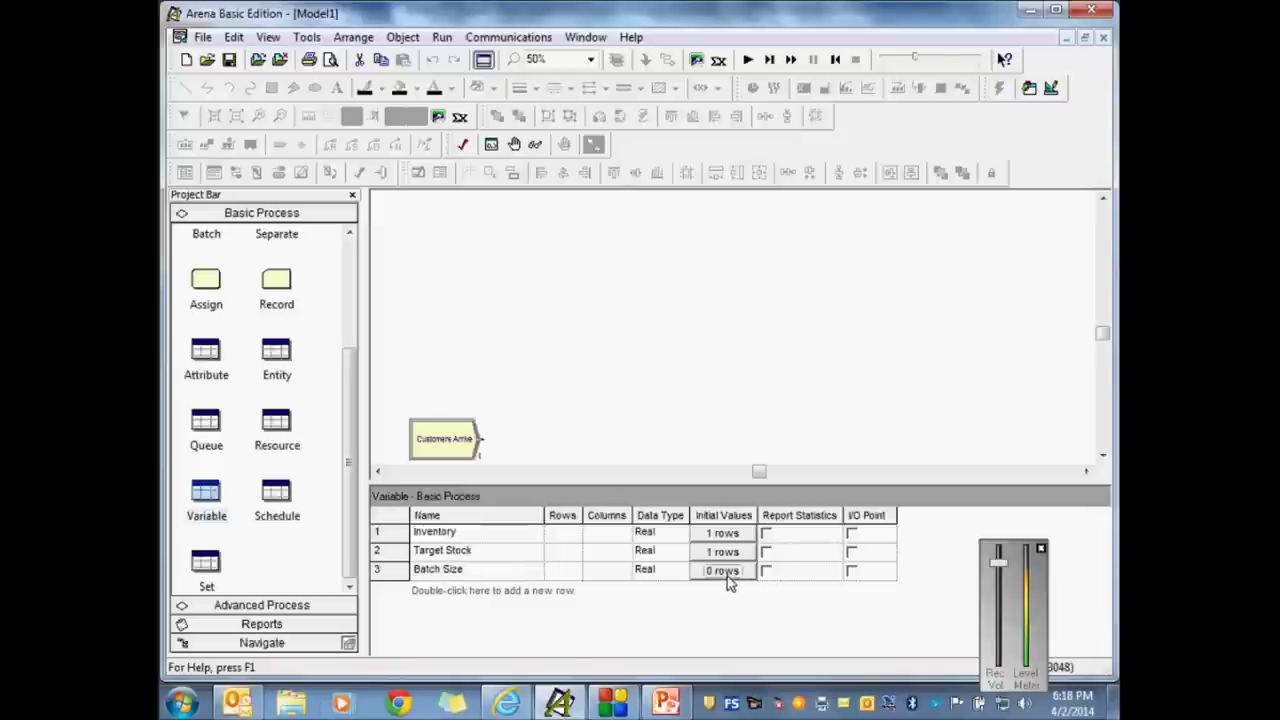
{"action": "left_click", "coordinate": [726, 576]}
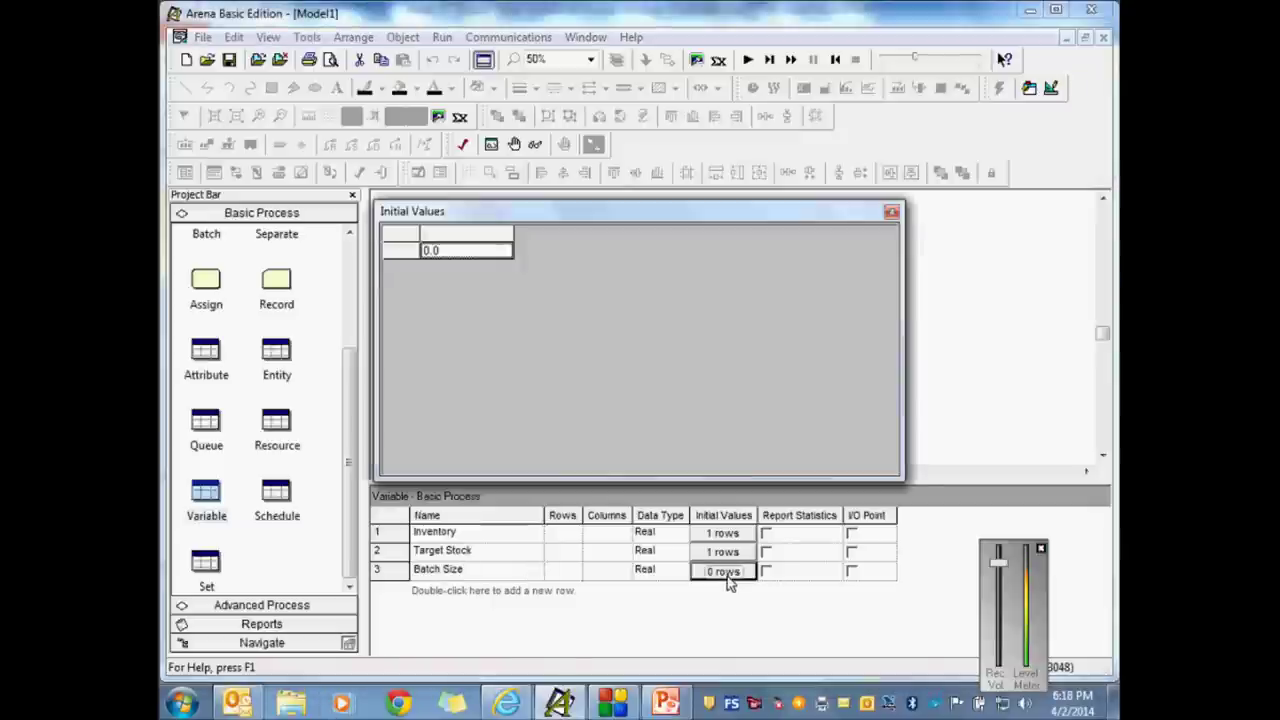
{"action": "double_click", "coordinate": [447, 252]}
{"action": "type", "text": "5"}
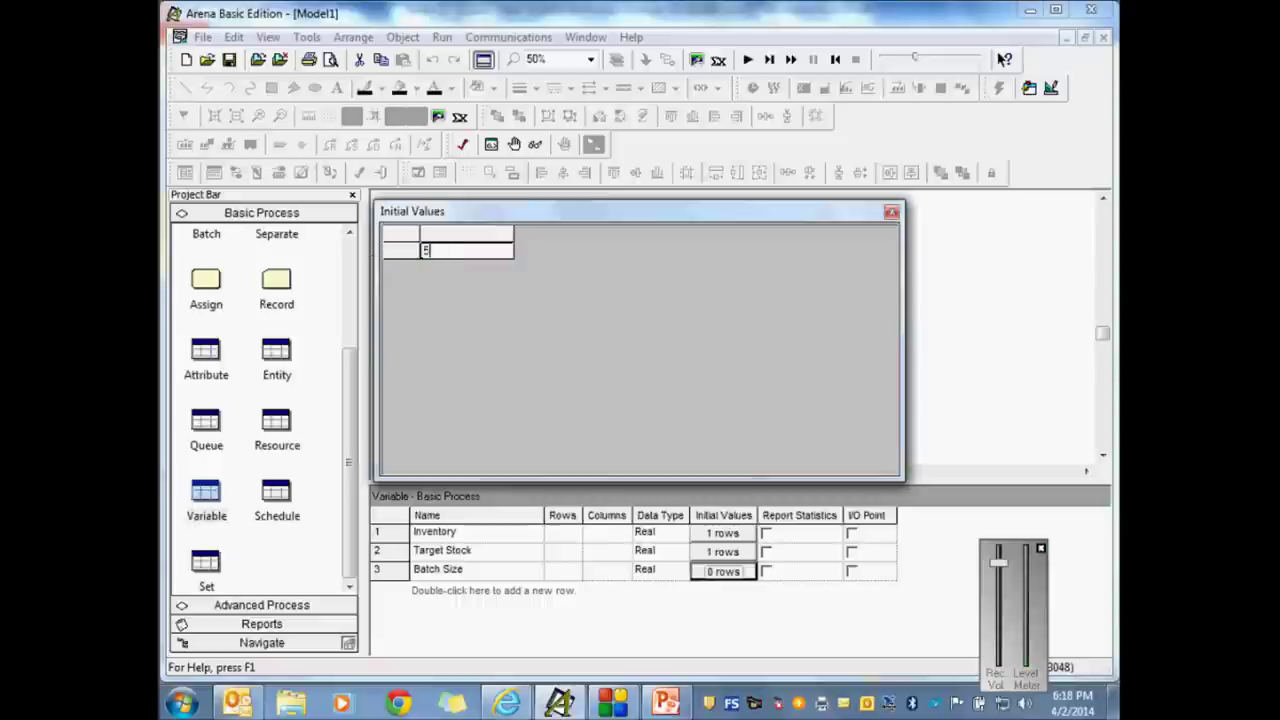
{"action": "left_click", "coordinate": [891, 212]}
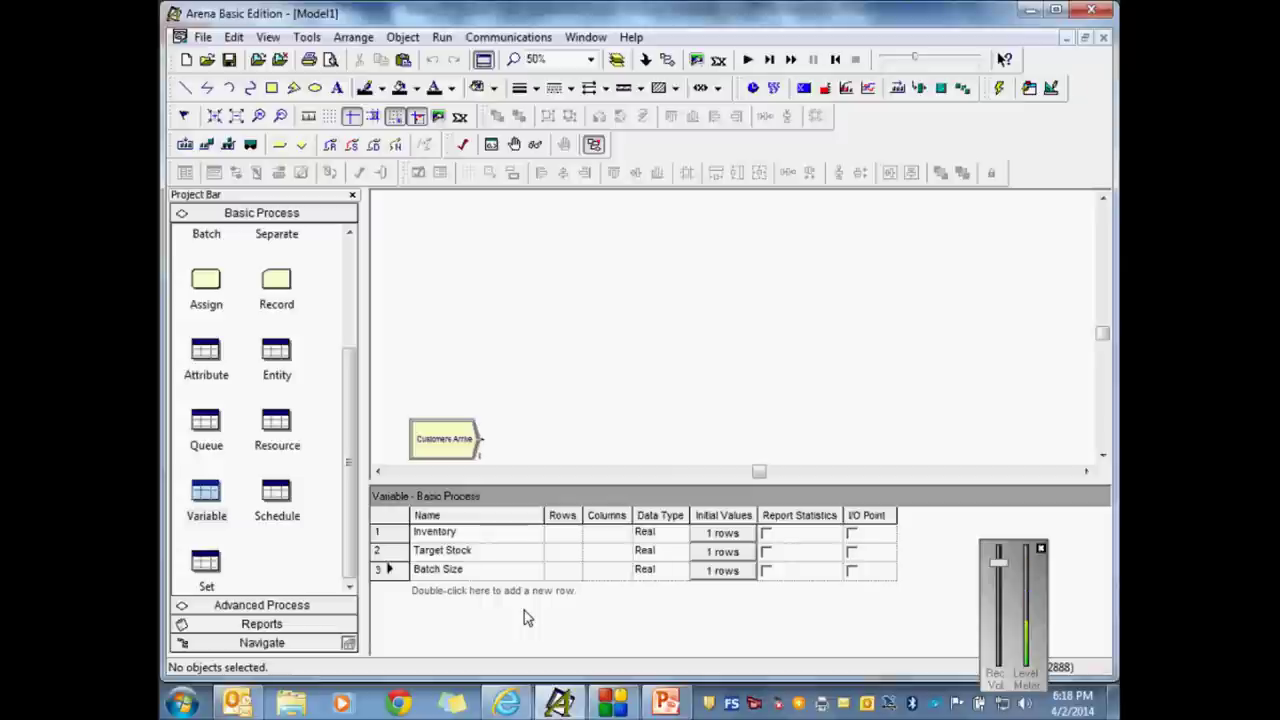
Step: Add a fourth variable named "Reorder Point" to the Variable spreadsheet
{"action": "double_click", "coordinate": [476, 592]}
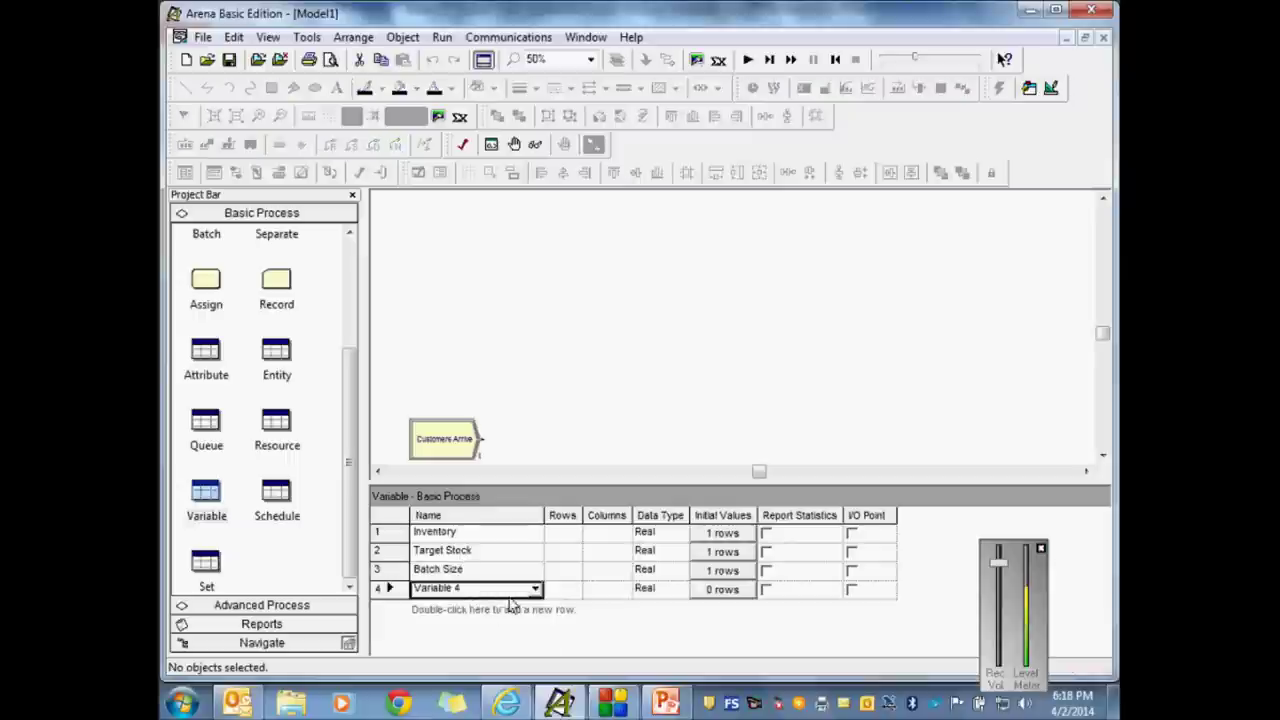
{"action": "left_click", "coordinate": [470, 589]}
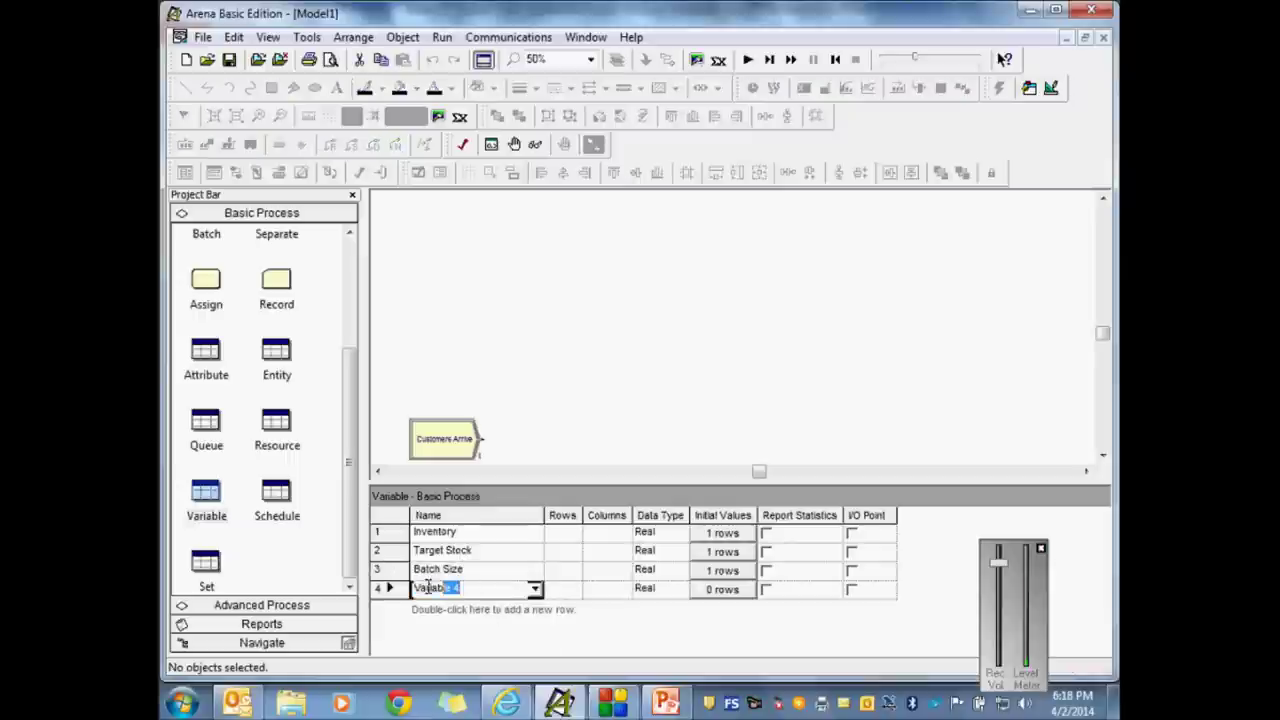
{"action": "type", "text": "Reorder"}
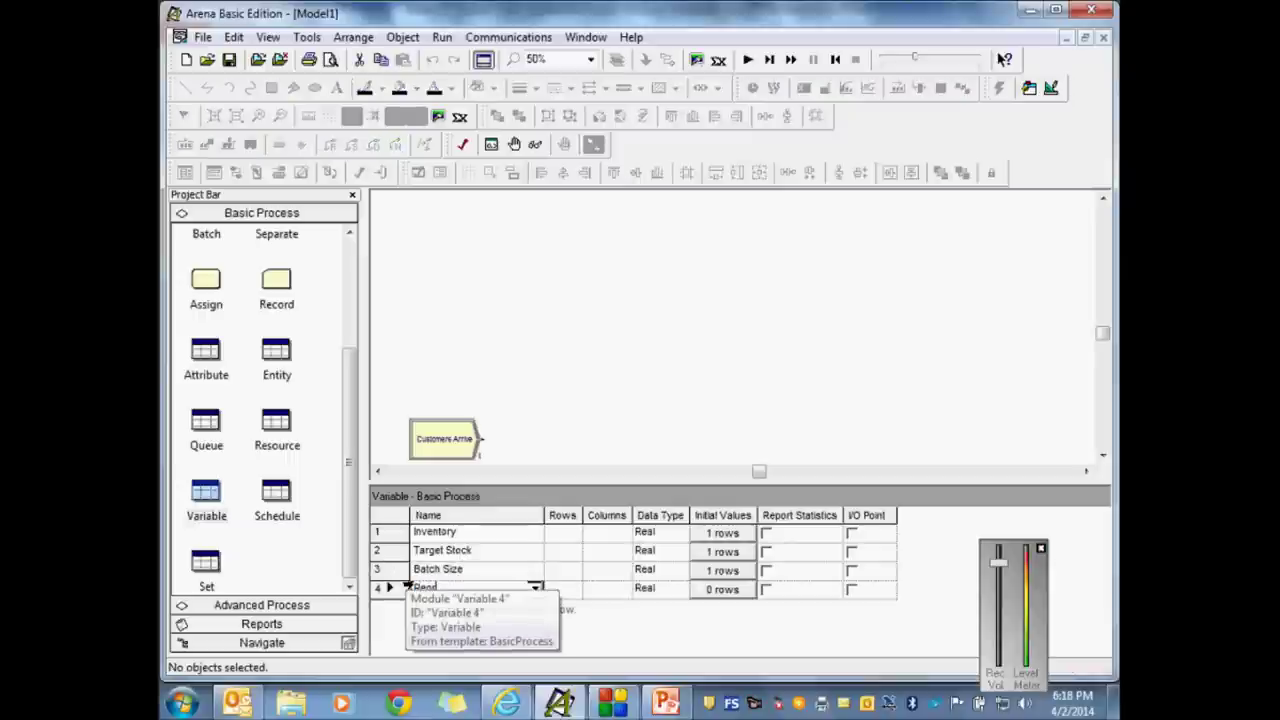
{"action": "type", "text": " Po"}
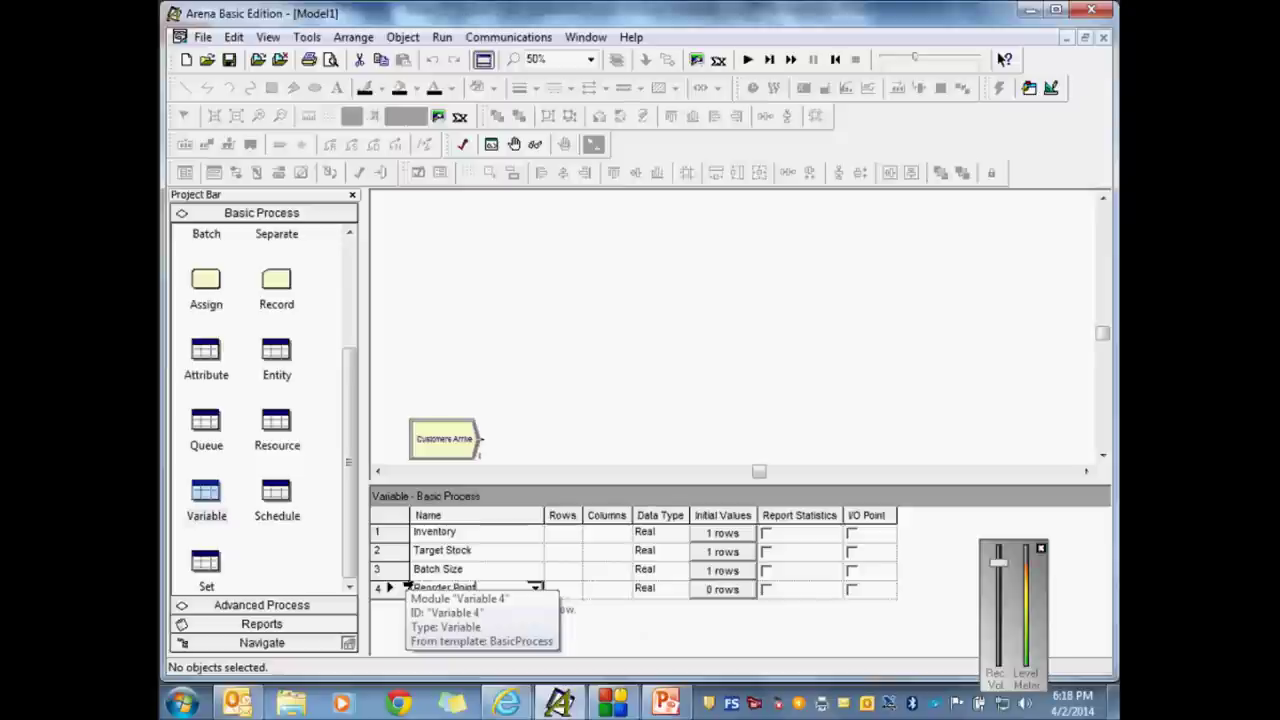
{"action": "type", "text": "int"}
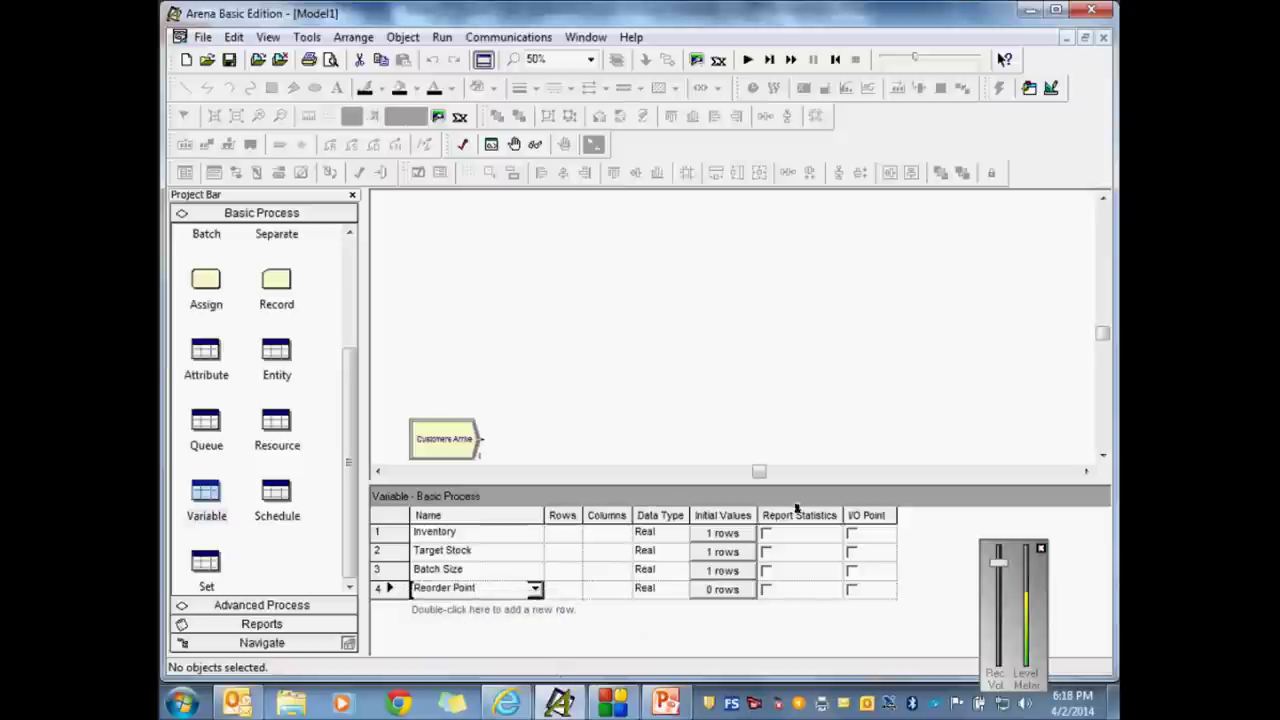
Step: Set the Reorder Point variable's initial value to 100
{"action": "left_click", "coordinate": [738, 591]}
{"action": "left_click", "coordinate": [728, 594]}
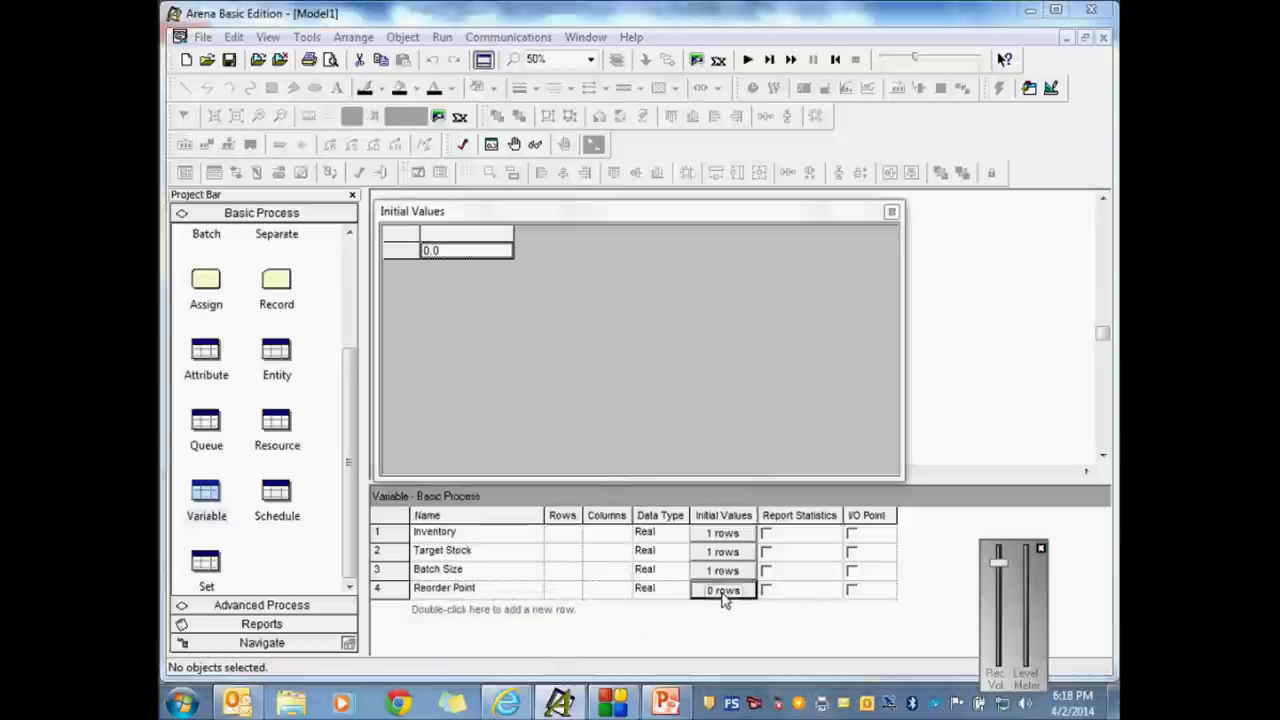
{"action": "double_click", "coordinate": [445, 250]}
{"action": "double_click", "coordinate": [445, 250]}
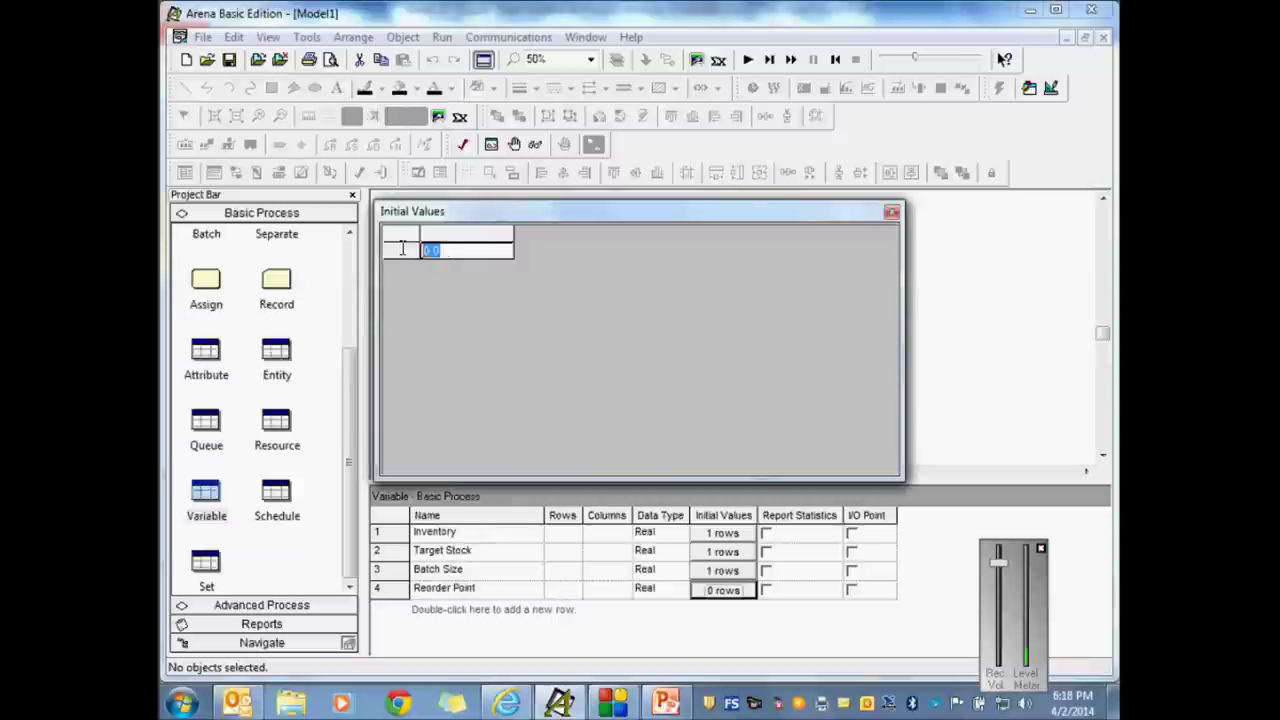
{"action": "type", "text": "100"}
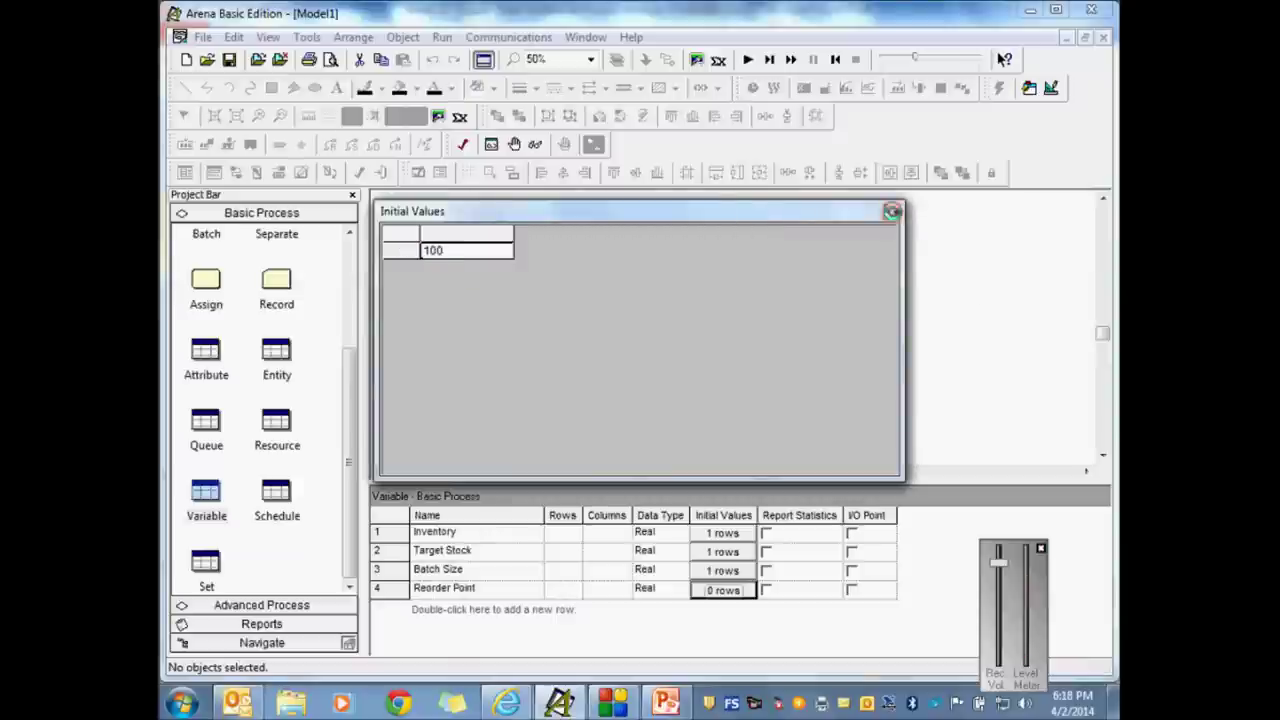
{"action": "left_click", "coordinate": [893, 215]}
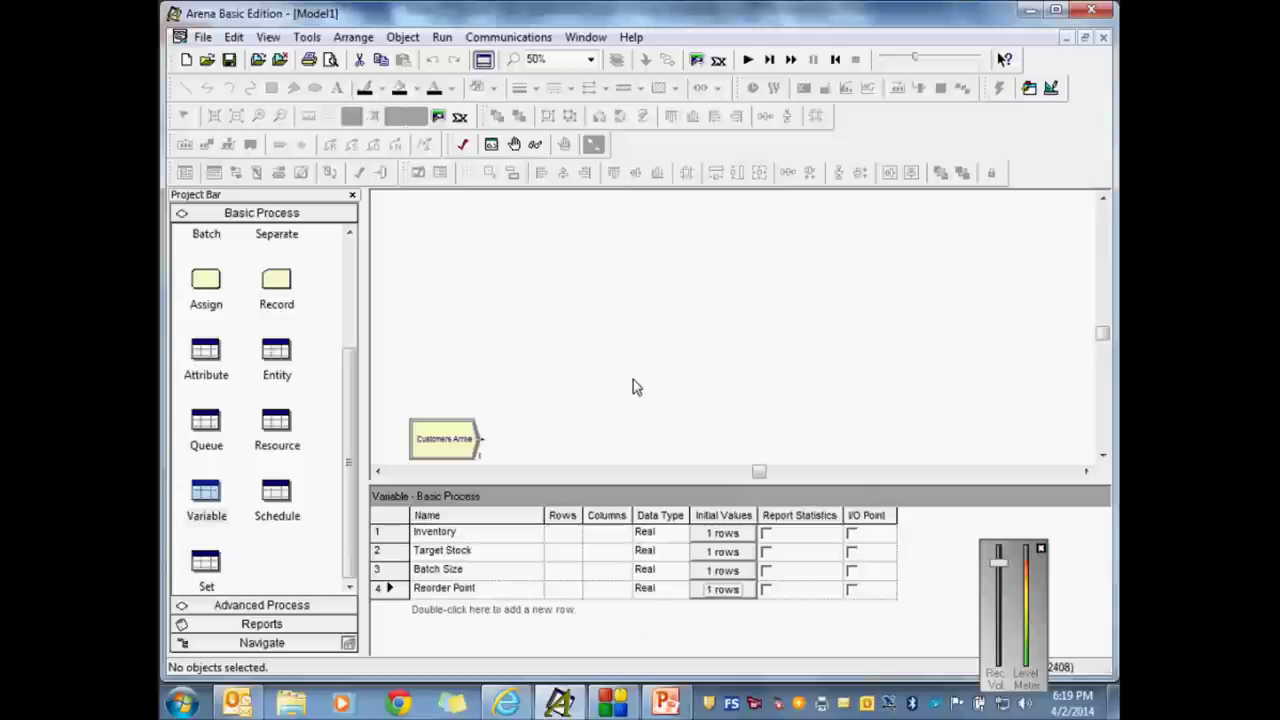
Step: Check the initial values of the Reorder Point, Batch Size, Target Stock and Inventory variables
{"action": "left_click", "coordinate": [730, 590]}
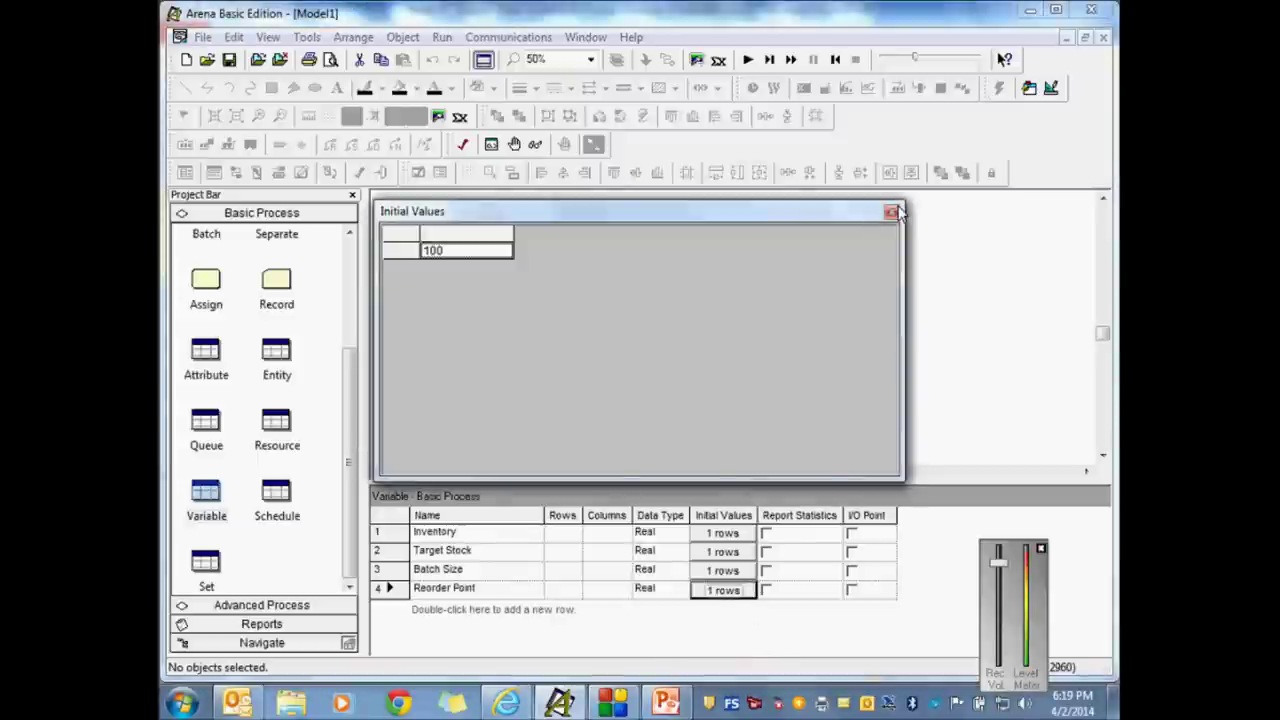
{"action": "left_click", "coordinate": [892, 213]}
{"action": "left_click", "coordinate": [730, 571]}
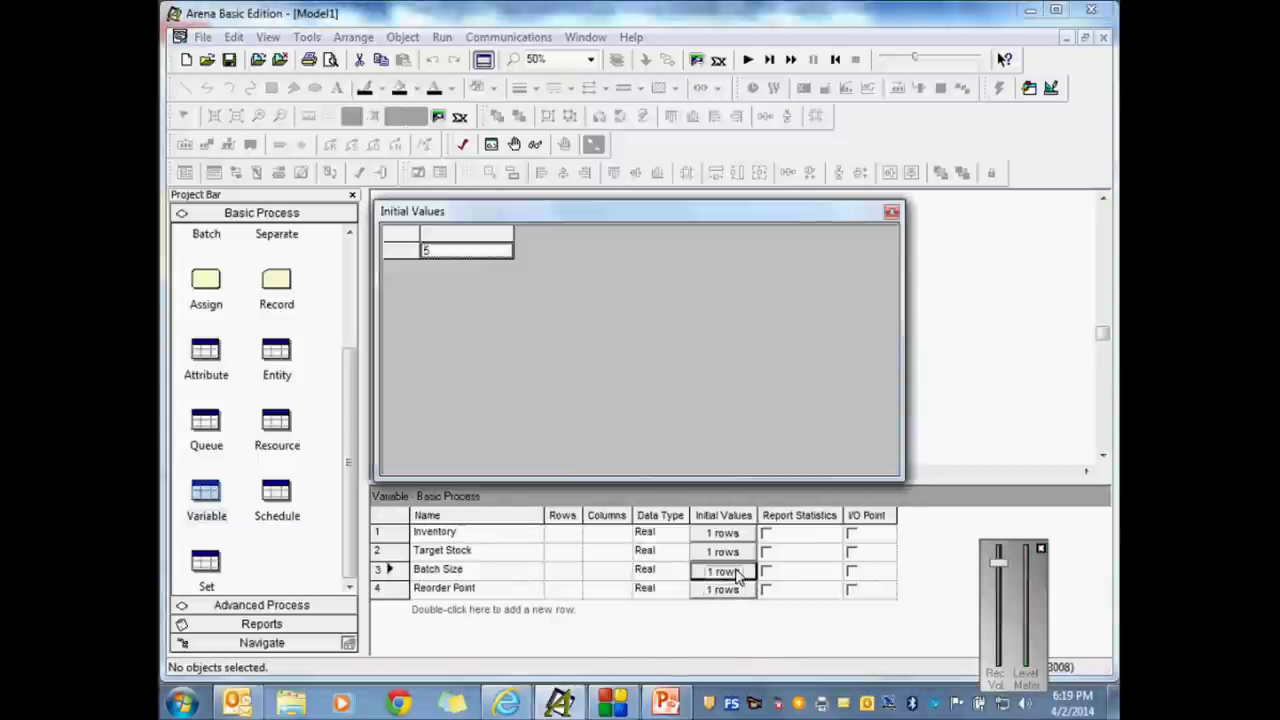
{"action": "left_click", "coordinate": [891, 213]}
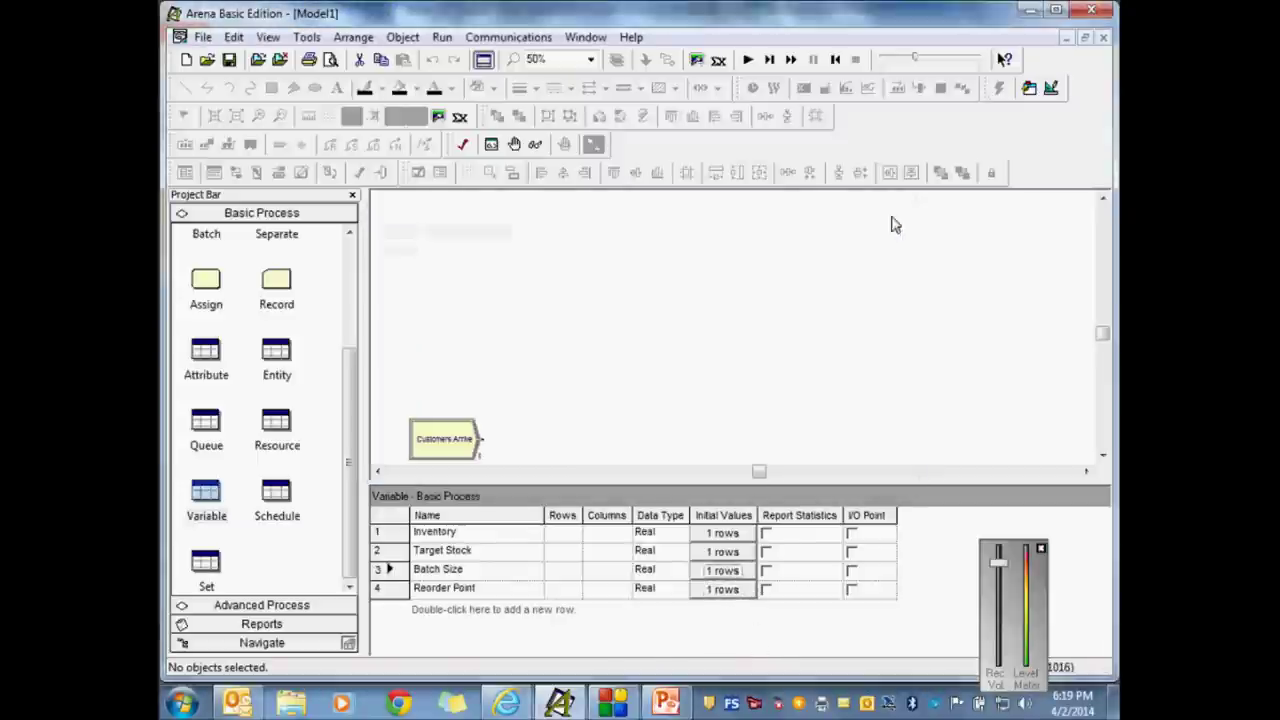
{"action": "left_click", "coordinate": [723, 552]}
{"action": "left_click", "coordinate": [891, 212]}
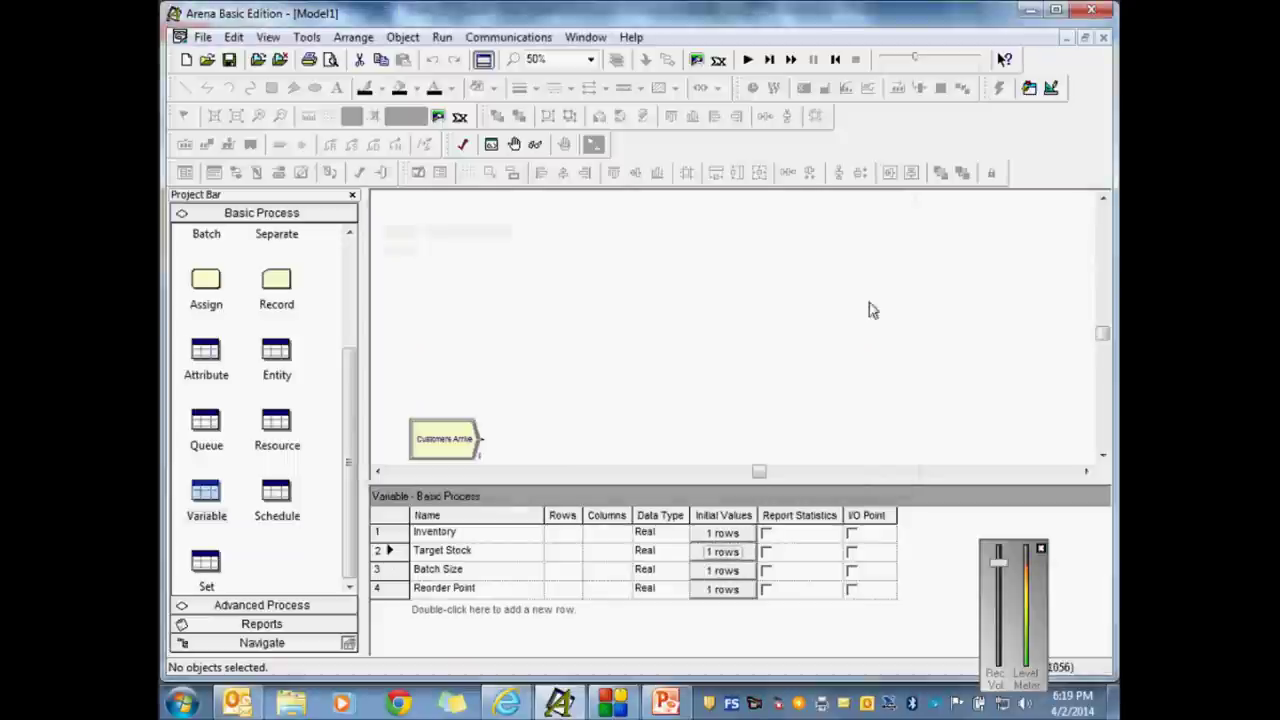
{"action": "left_click", "coordinate": [742, 537]}
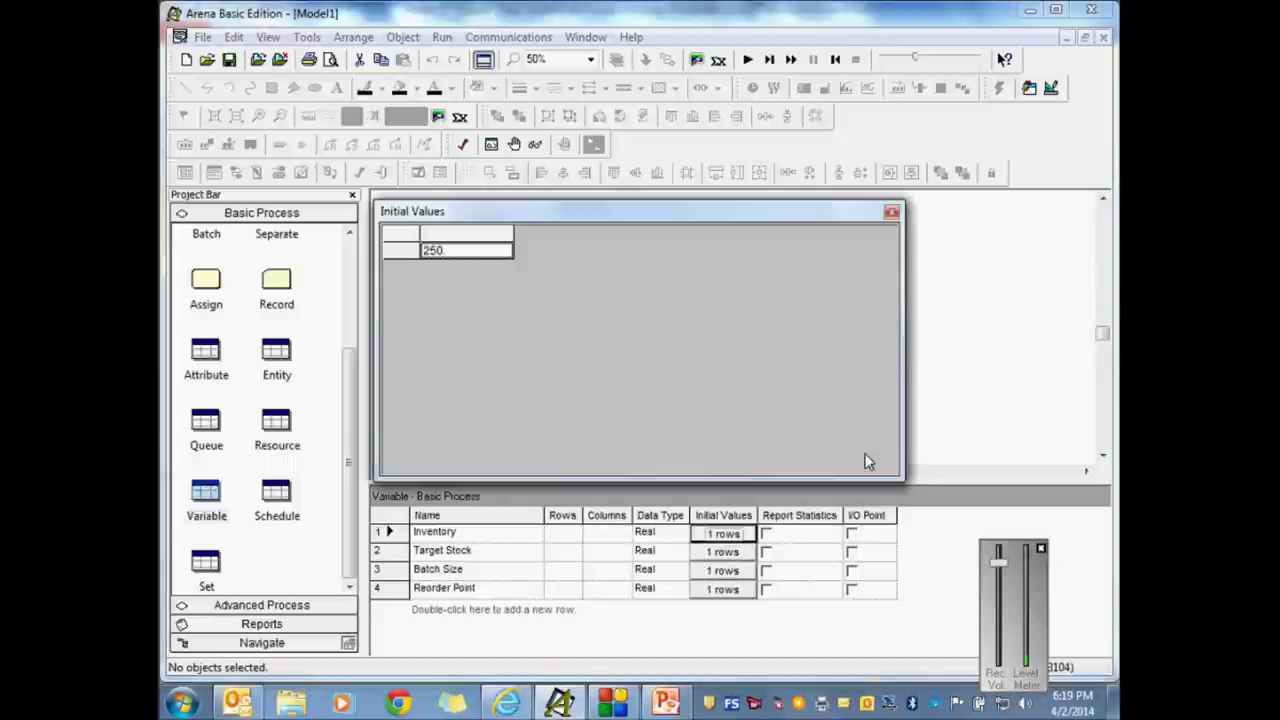
{"action": "left_click", "coordinate": [891, 213]}
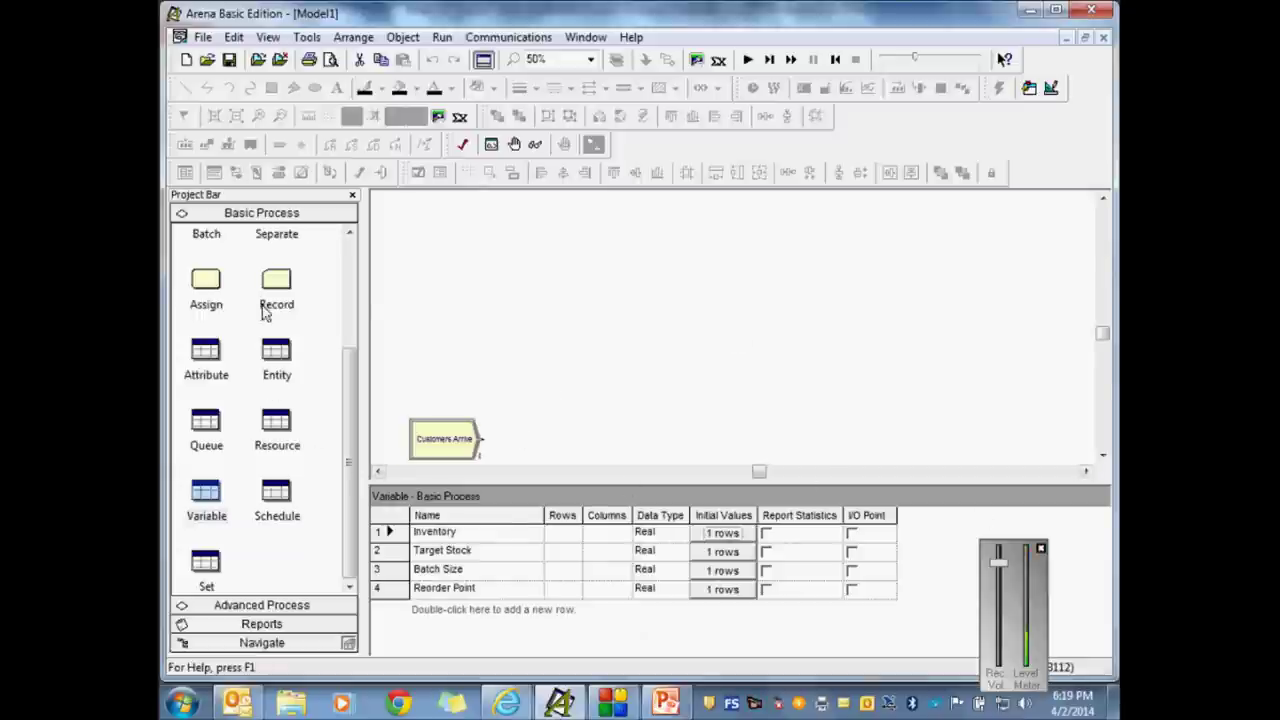
Step: Enlarge the model workspace and place an Assign module just after the Customers Arrive module
{"action": "left_click_drag", "start_coordinate": [358, 371], "coordinate": [352, 288]}
{"action": "left_click", "coordinate": [207, 245]}
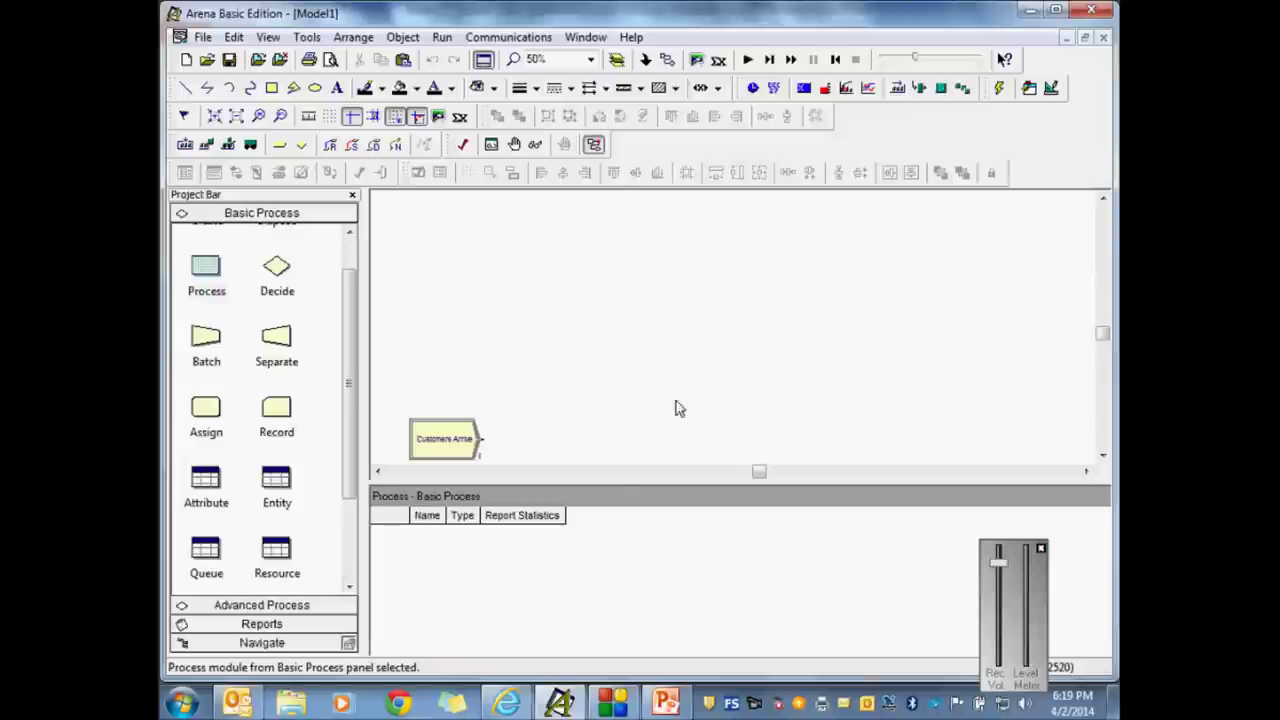
{"action": "left_click_drag", "start_coordinate": [578, 481], "coordinate": [576, 621]}
{"action": "left_click", "coordinate": [445, 449]}
{"action": "left_click_drag", "start_coordinate": [445, 449], "coordinate": [439, 452]}
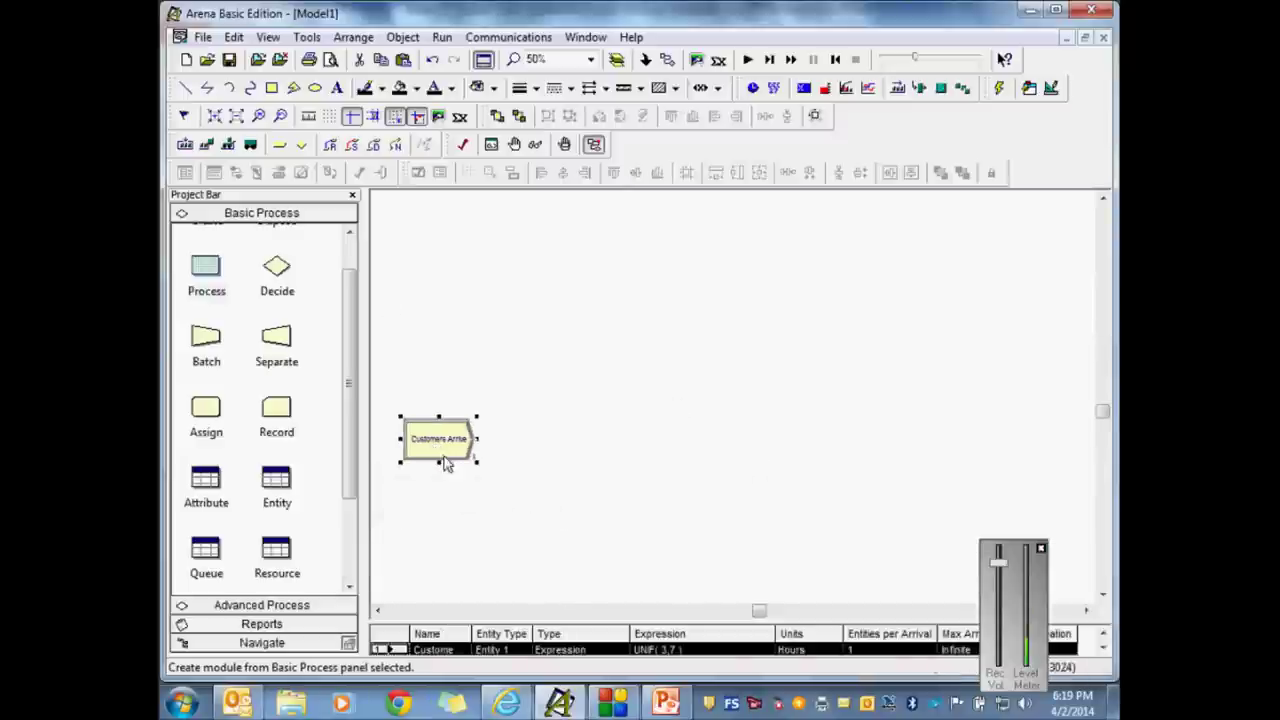
{"action": "left_click", "coordinate": [548, 472]}
{"action": "left_click_drag", "start_coordinate": [204, 414], "coordinate": [528, 448]}
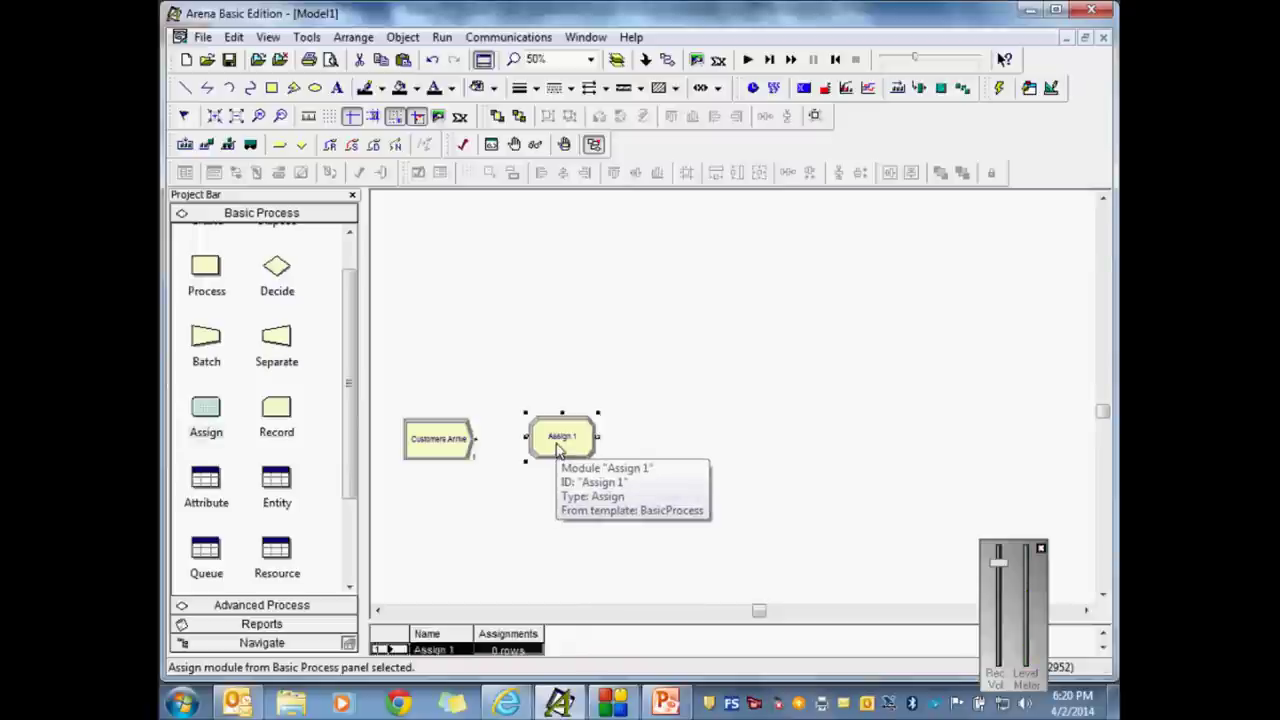
Step: Open the new Assign module's settings and name it "Customer Demand"
{"action": "double_click", "coordinate": [557, 450]}
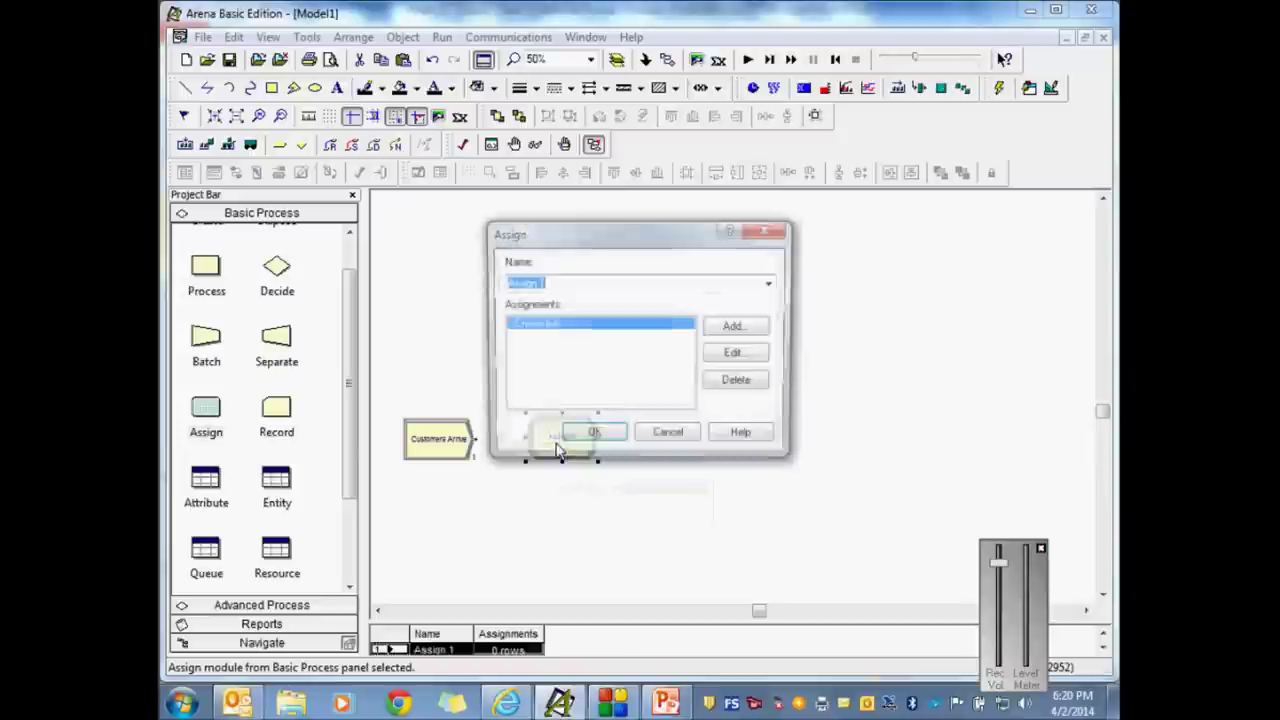
{"action": "left_click", "coordinate": [558, 284]}
{"action": "left_click_drag", "start_coordinate": [548, 283], "coordinate": [451, 303]}
{"action": "type", "text": "Customer"}
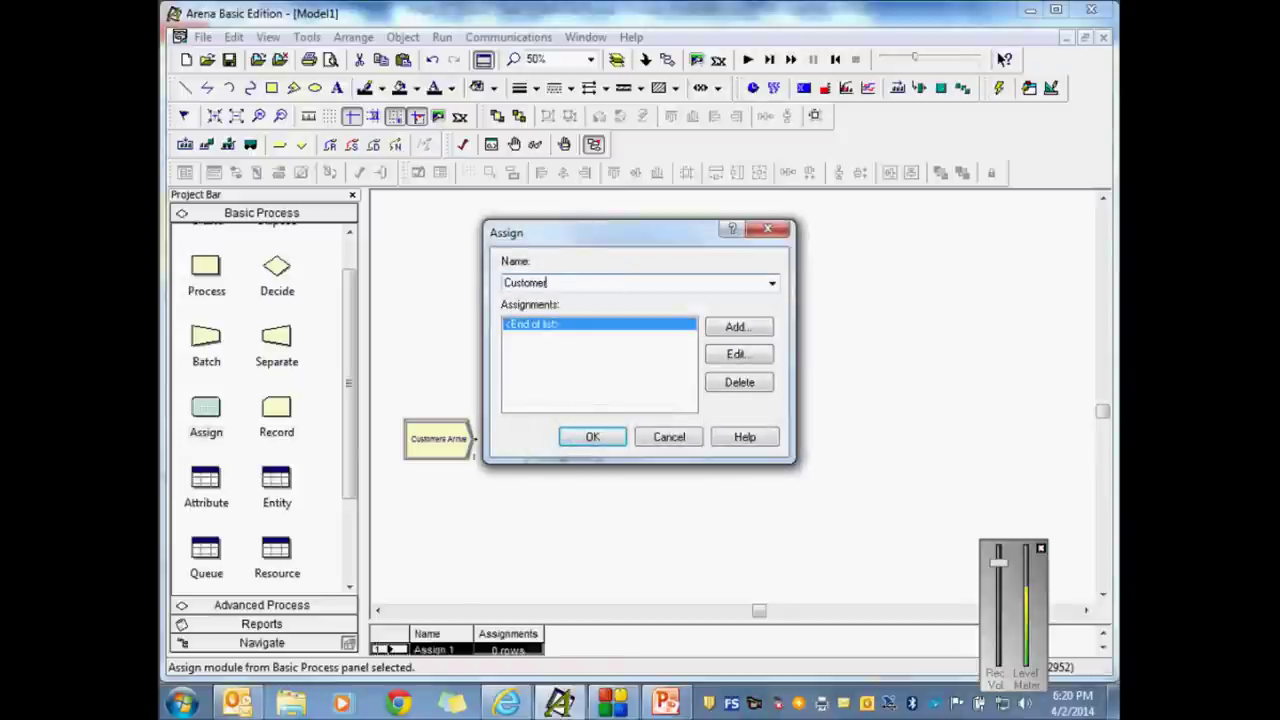
{"action": "type", "text": " Demand"}
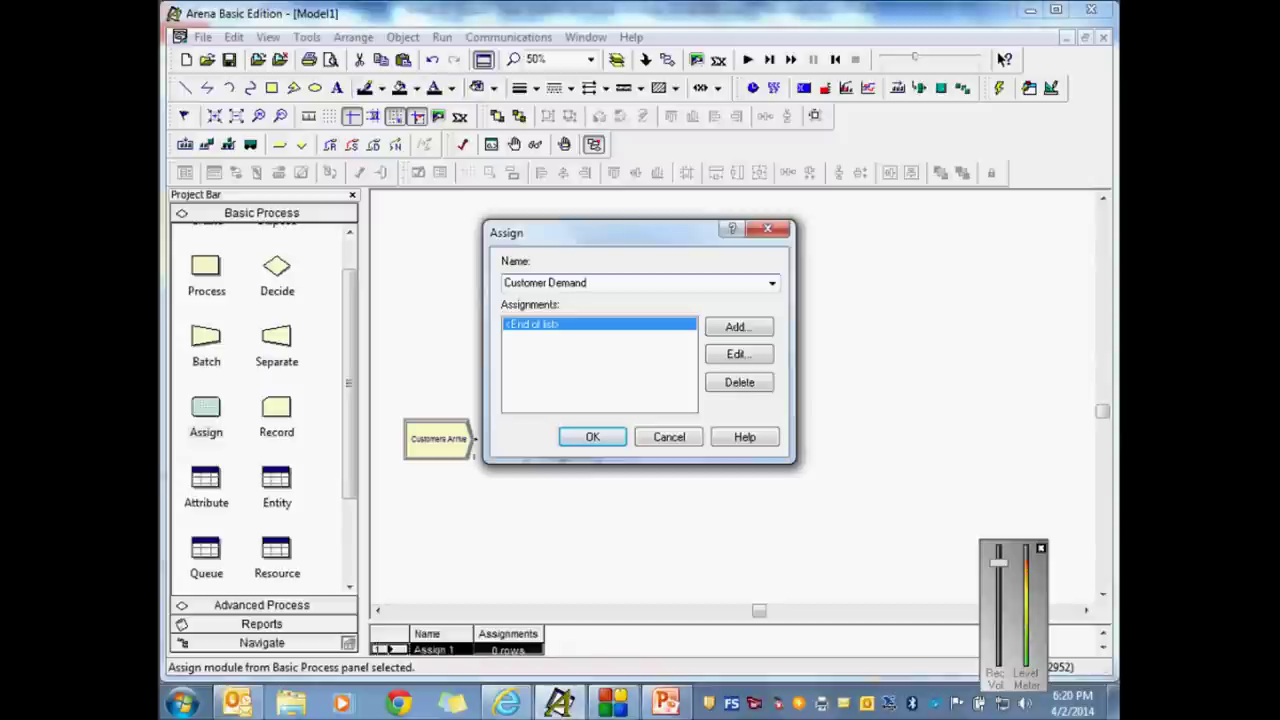
Step: Add an assignment to the Customer Demand module that sets the variable "Demand" to UNIF(50,100)
{"action": "left_click", "coordinate": [735, 330]}
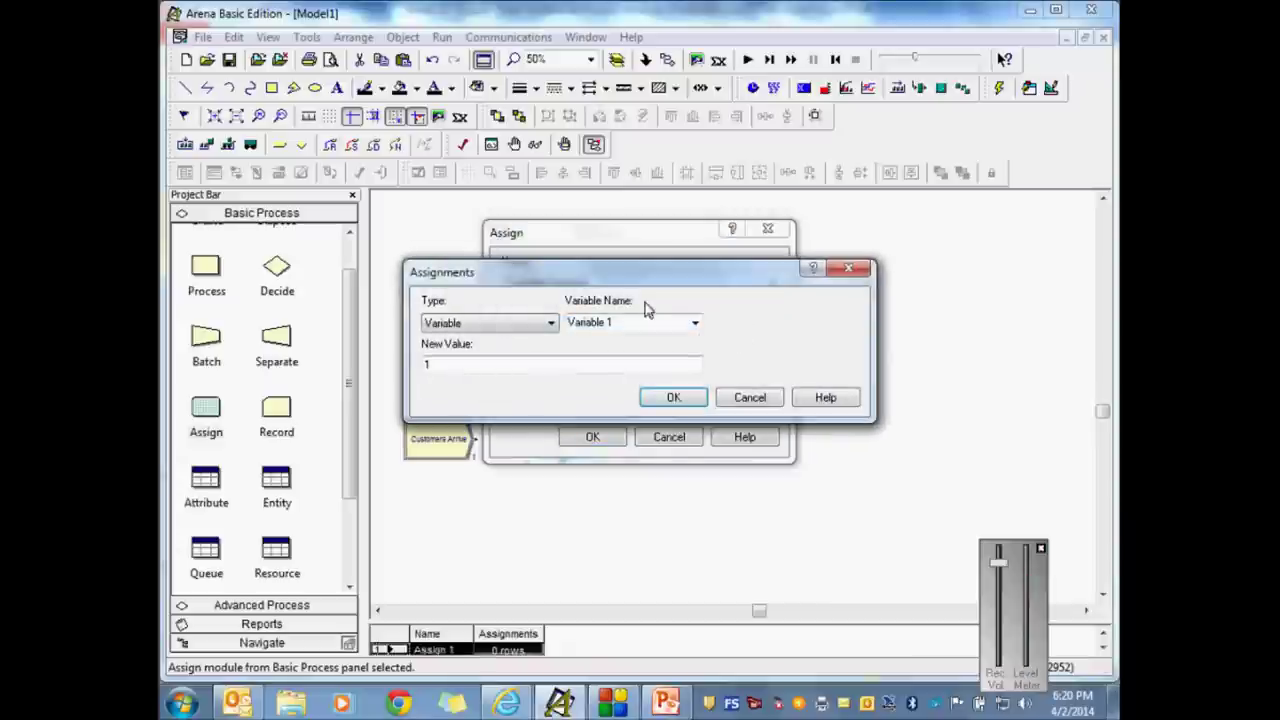
{"action": "left_click", "coordinate": [849, 268]}
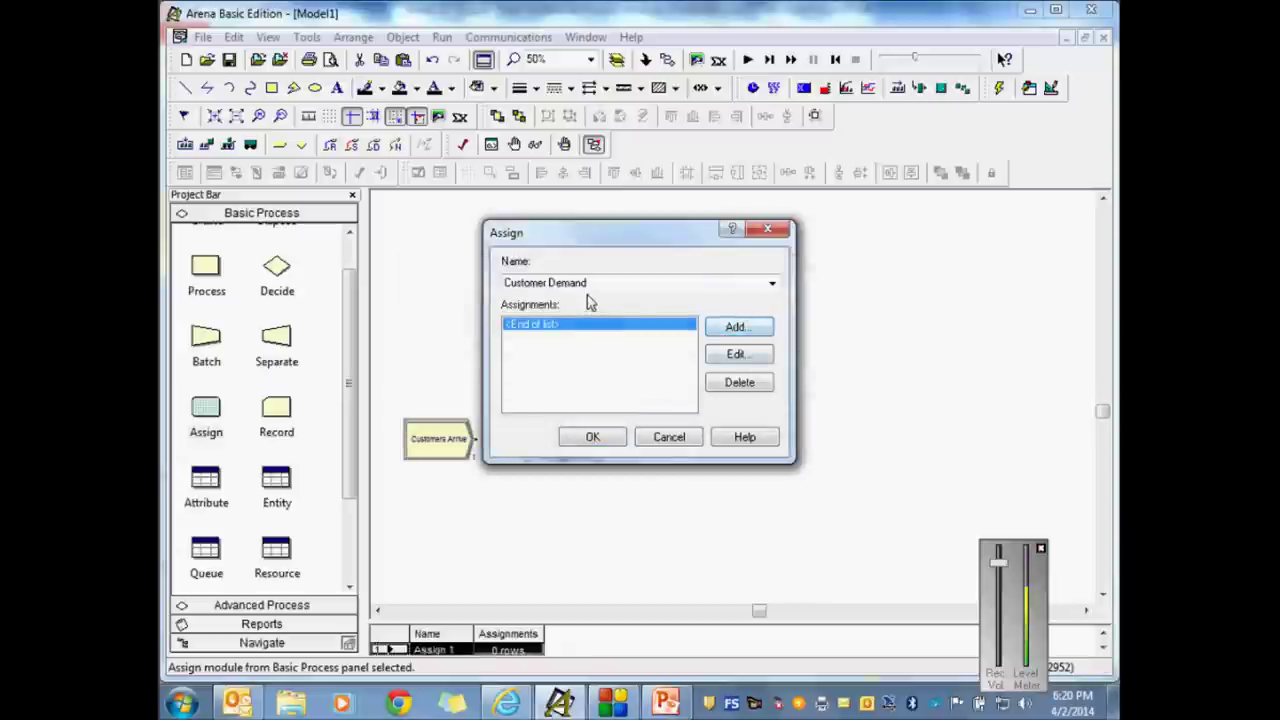
{"action": "left_click", "coordinate": [750, 331]}
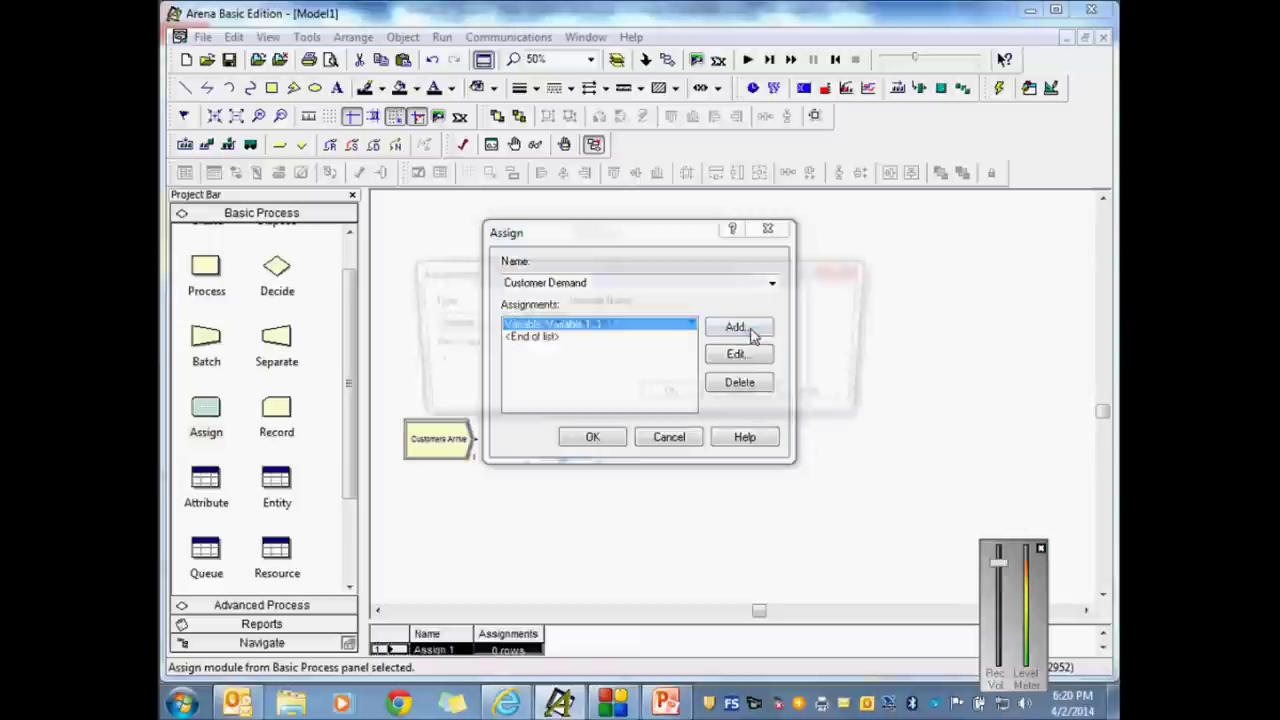
{"action": "left_click", "coordinate": [612, 322]}
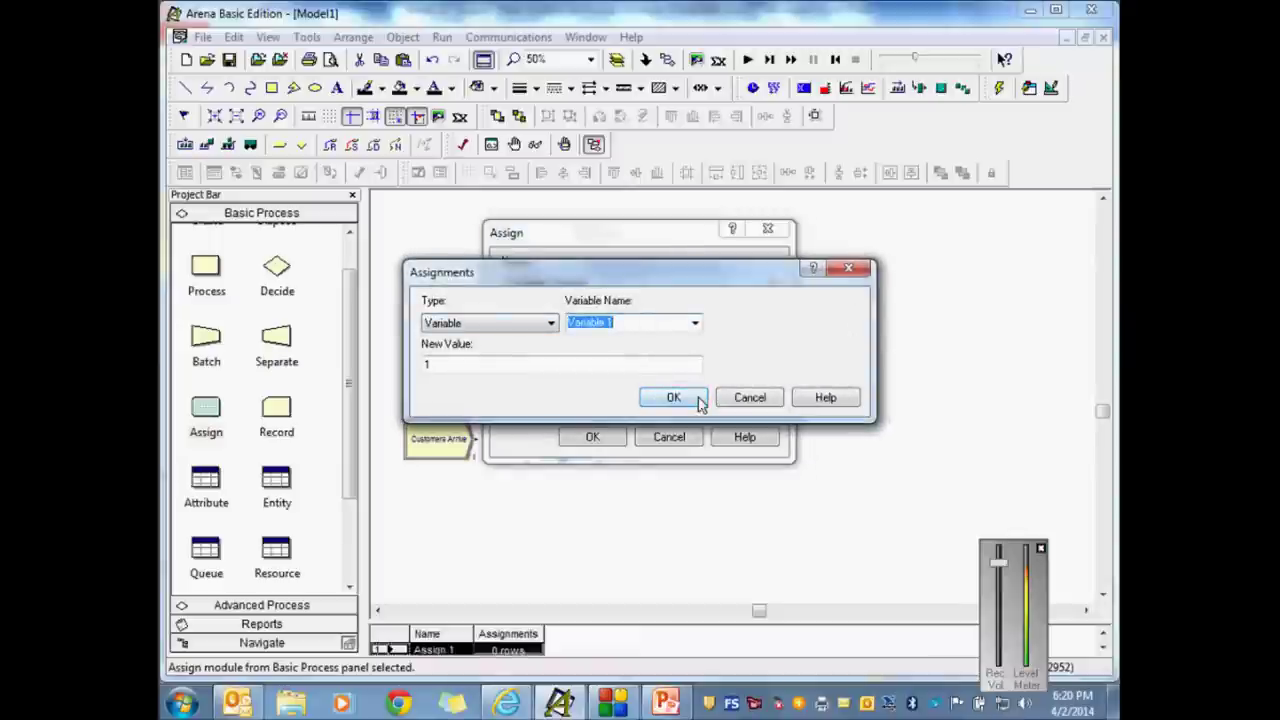
{"action": "type", "text": "Demand"}
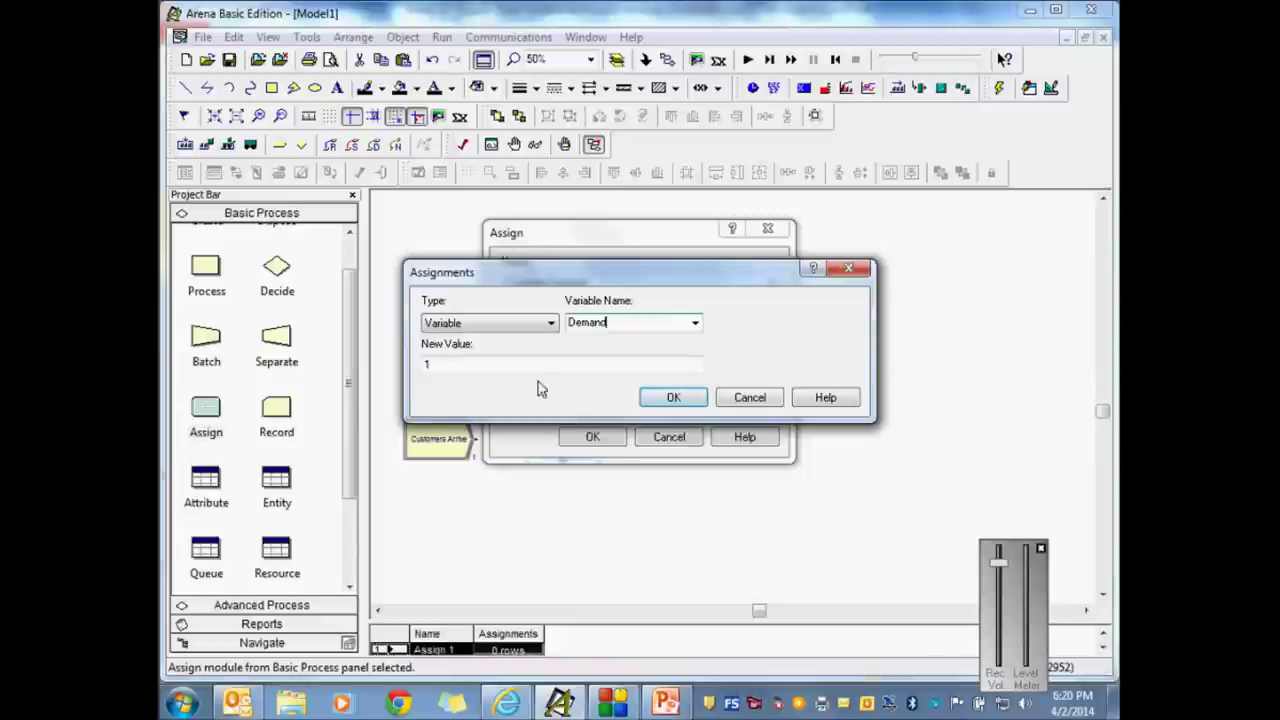
{"action": "left_click_drag", "start_coordinate": [451, 364], "coordinate": [426, 364]}
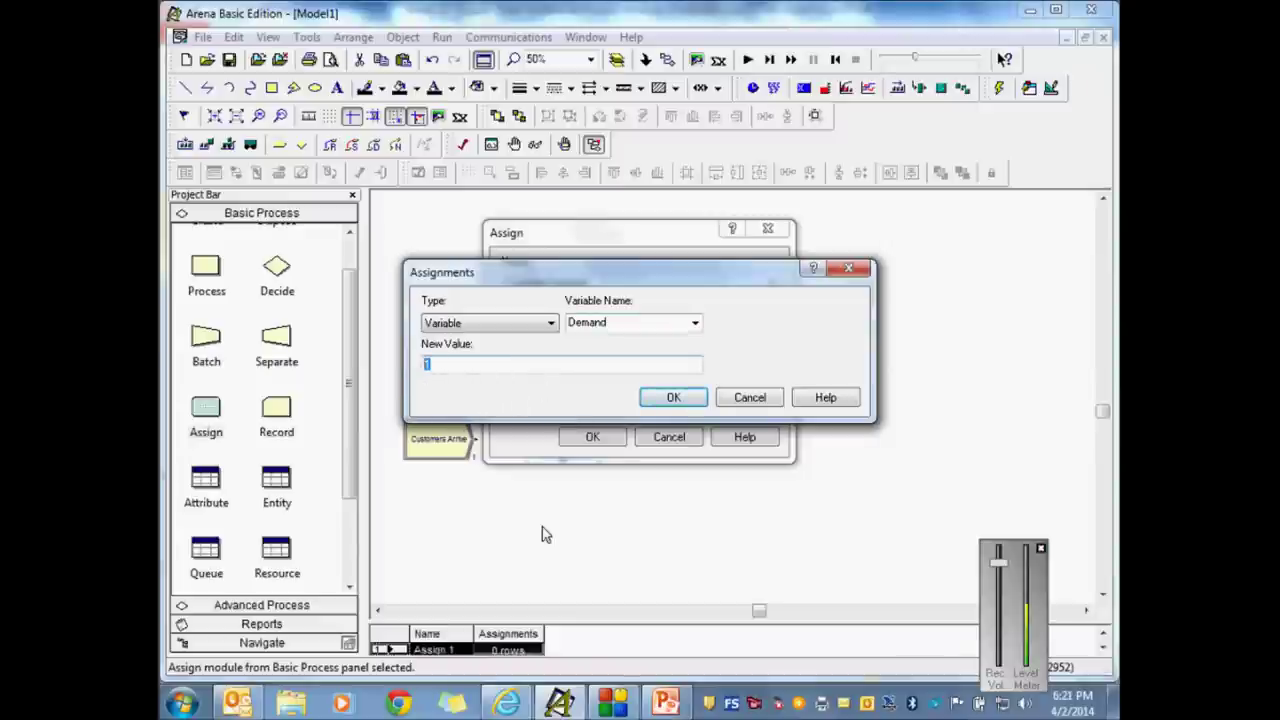
{"action": "type", "text": "UNIF("}
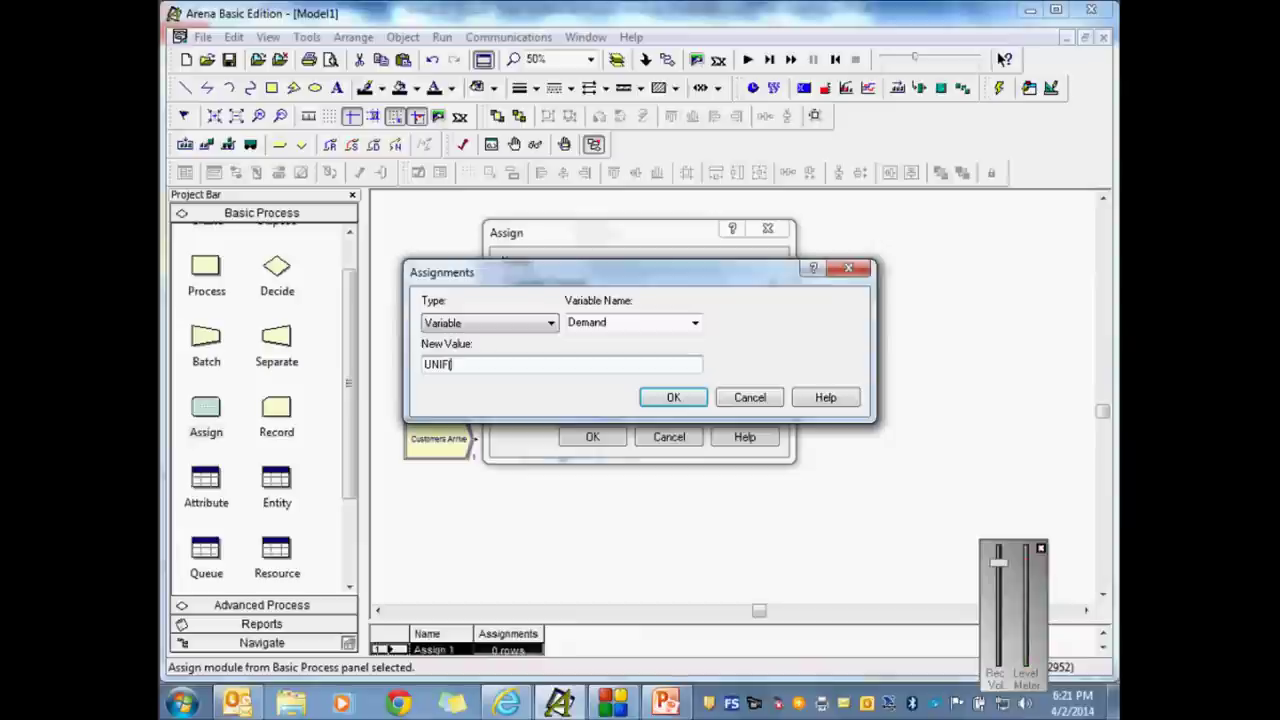
{"action": "type", "text": "50,100"}
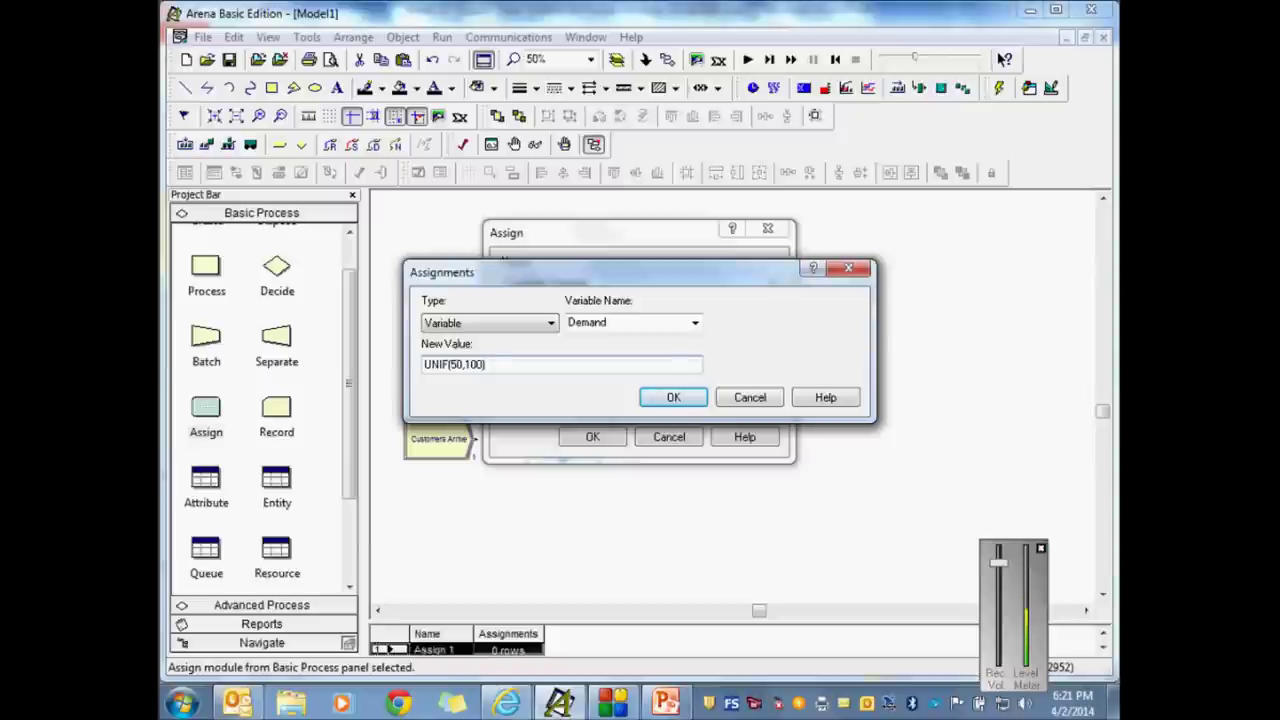
{"action": "left_click", "coordinate": [660, 398]}
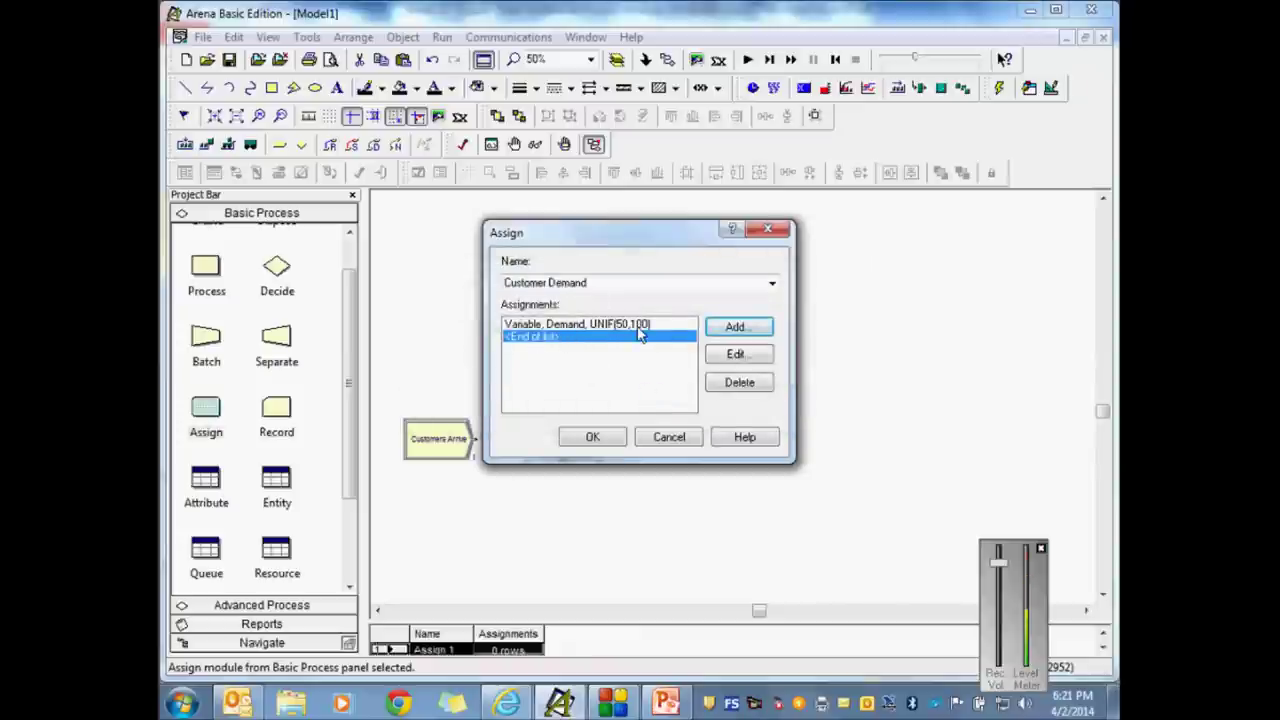
Step: Add a second assignment setting the variable "Total Customers" to Total Customers + 1, and accept the Customer Demand module's settings
{"action": "left_click", "coordinate": [740, 328]}
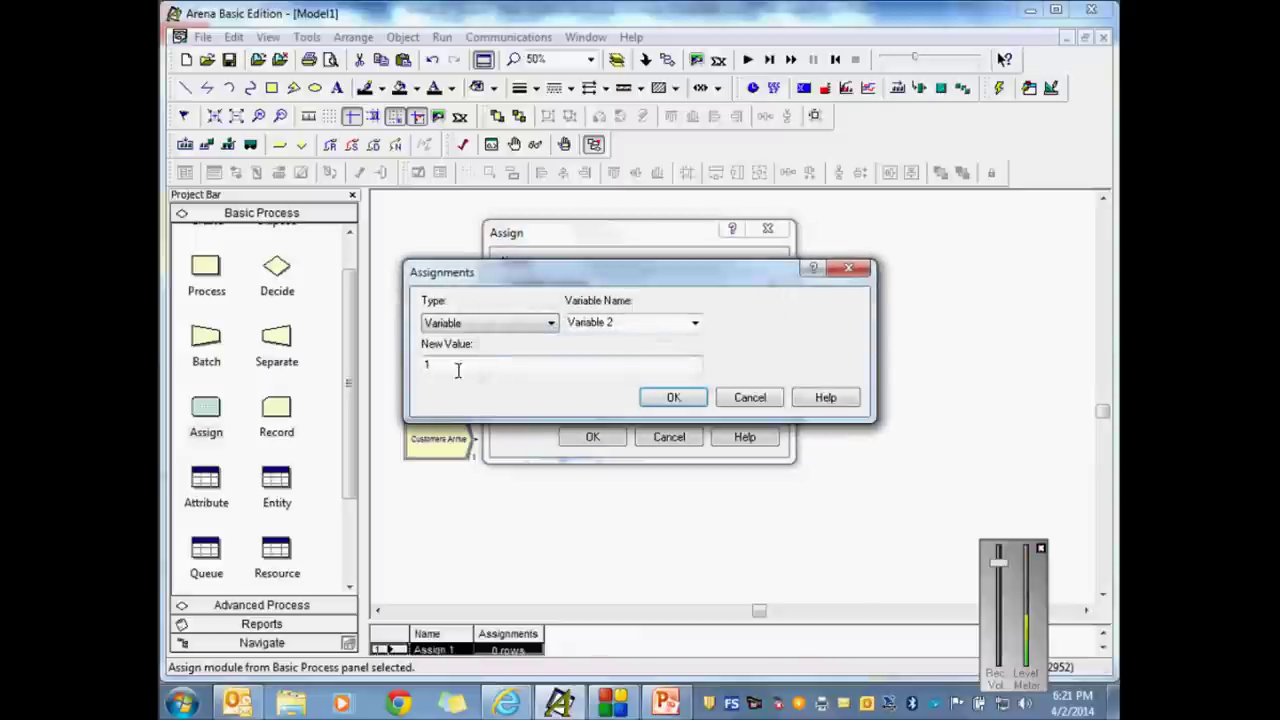
{"action": "left_click", "coordinate": [622, 322]}
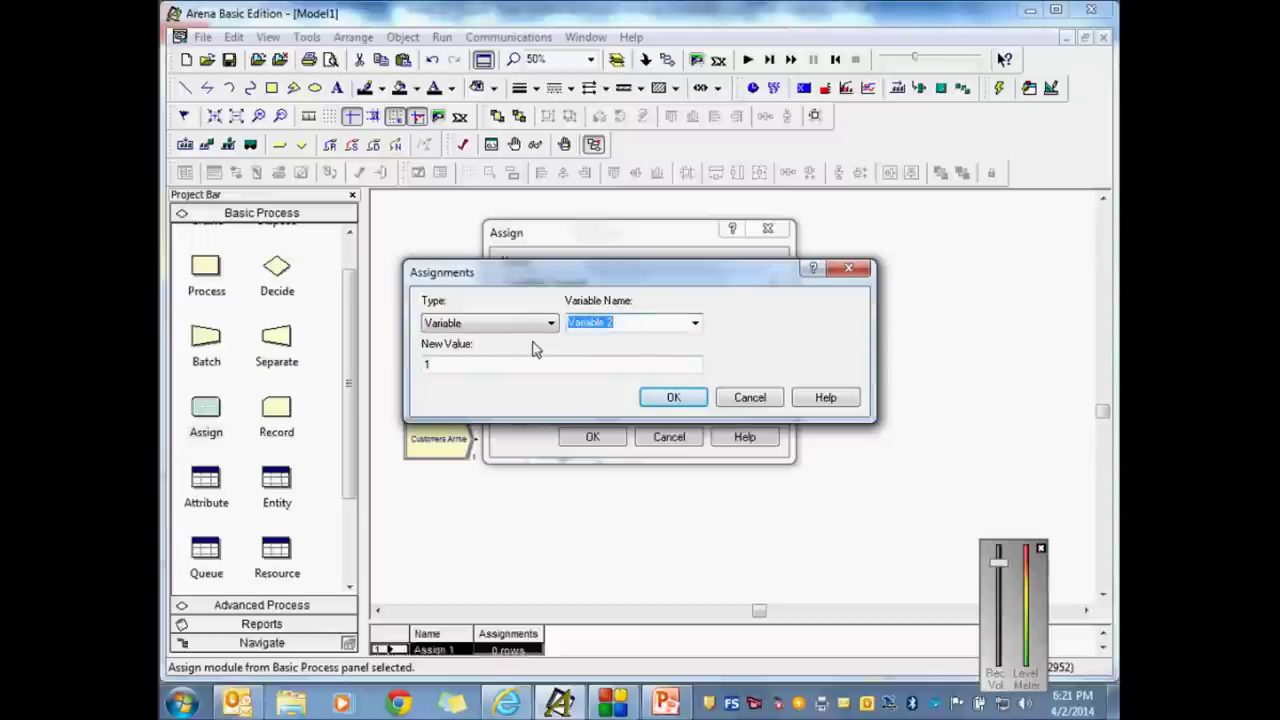
{"action": "type", "text": "Total"}
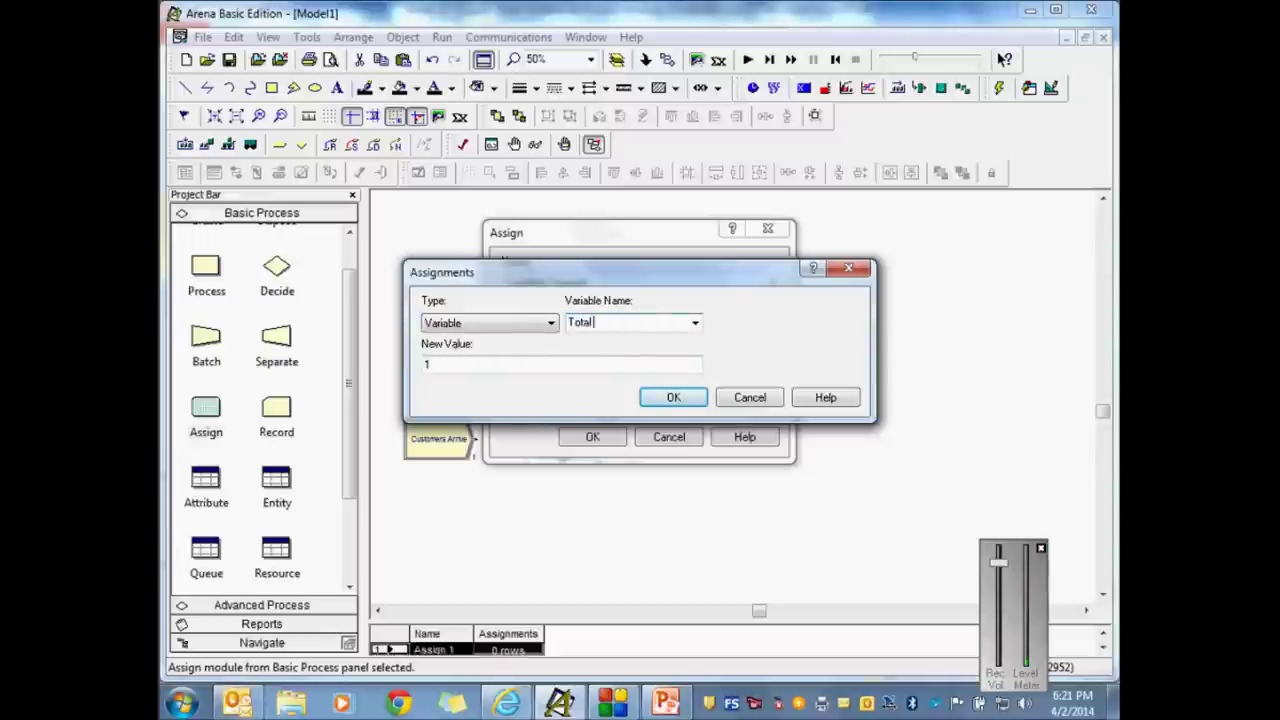
{"action": "type", "text": " Customers"}
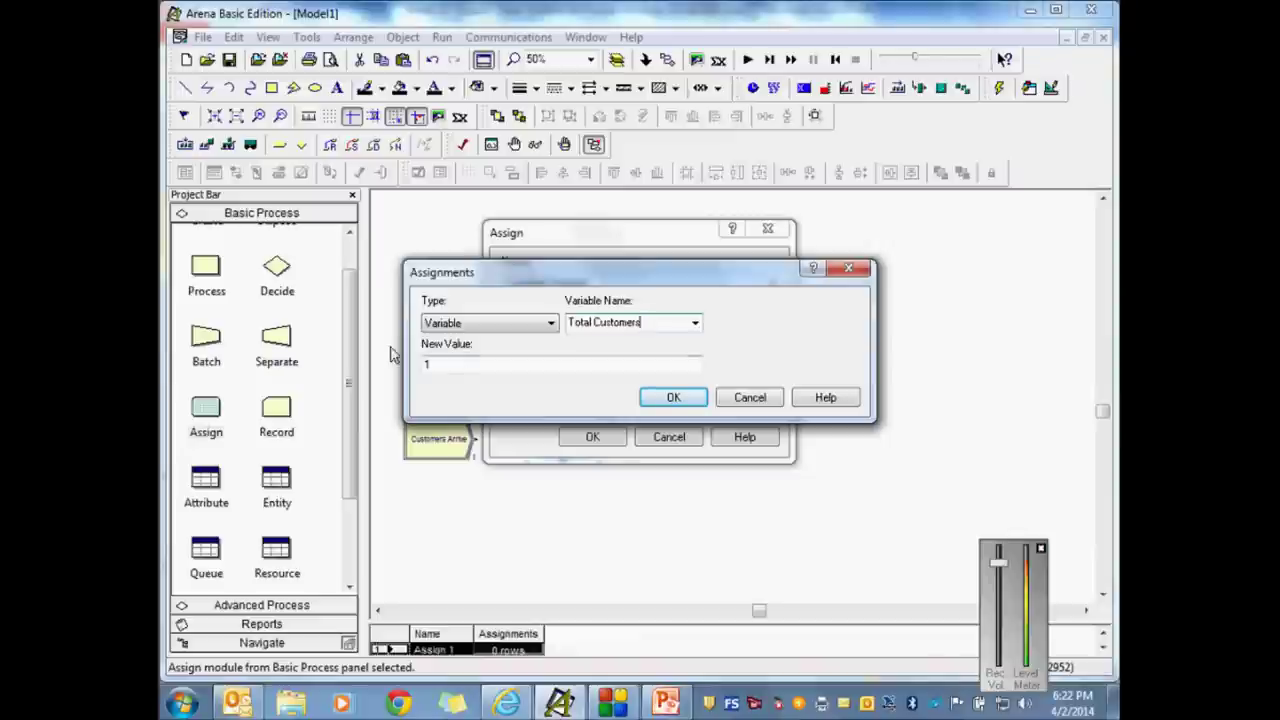
{"action": "key", "text": "Tab"}
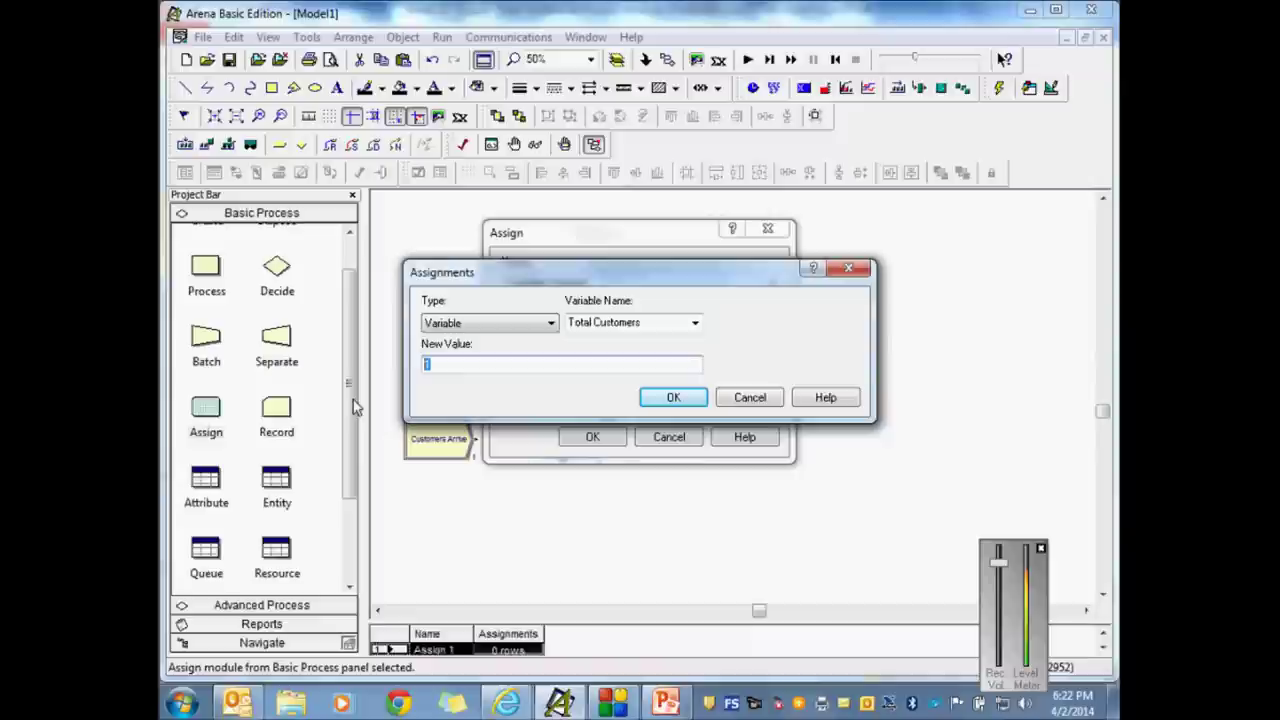
{"action": "type", "text": "Total Customers + 1"}
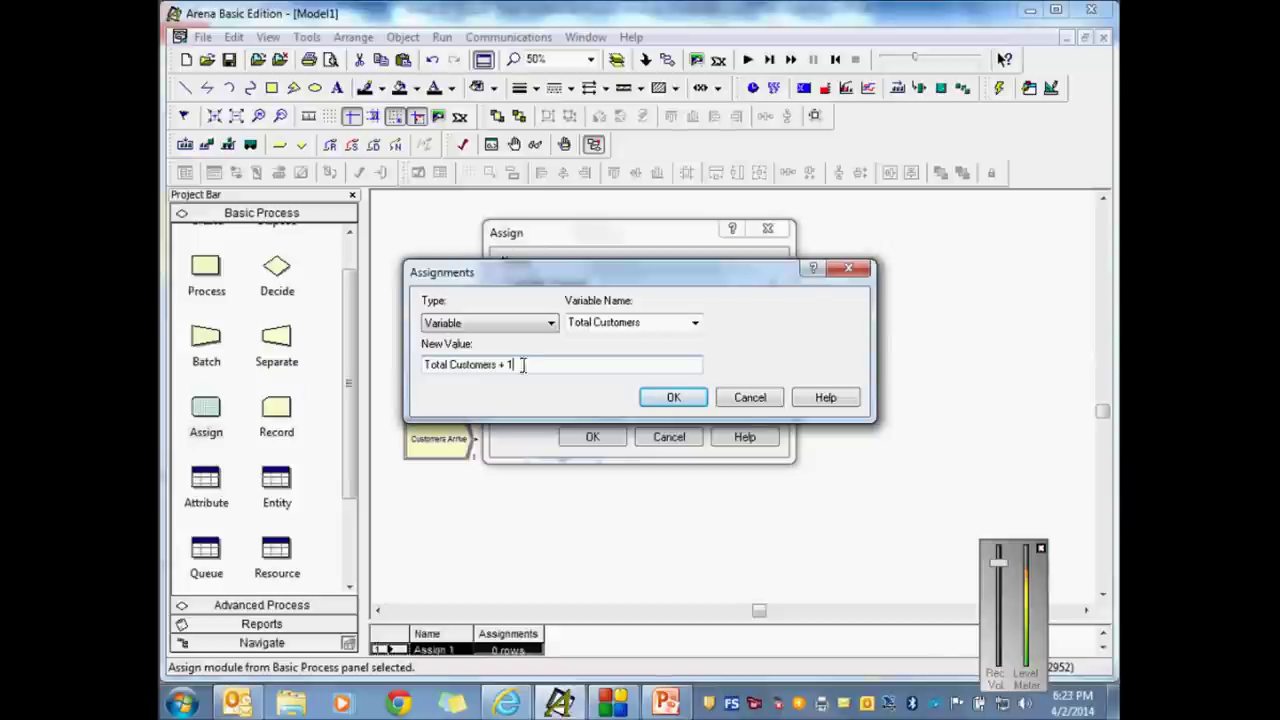
{"action": "left_click", "coordinate": [688, 410]}
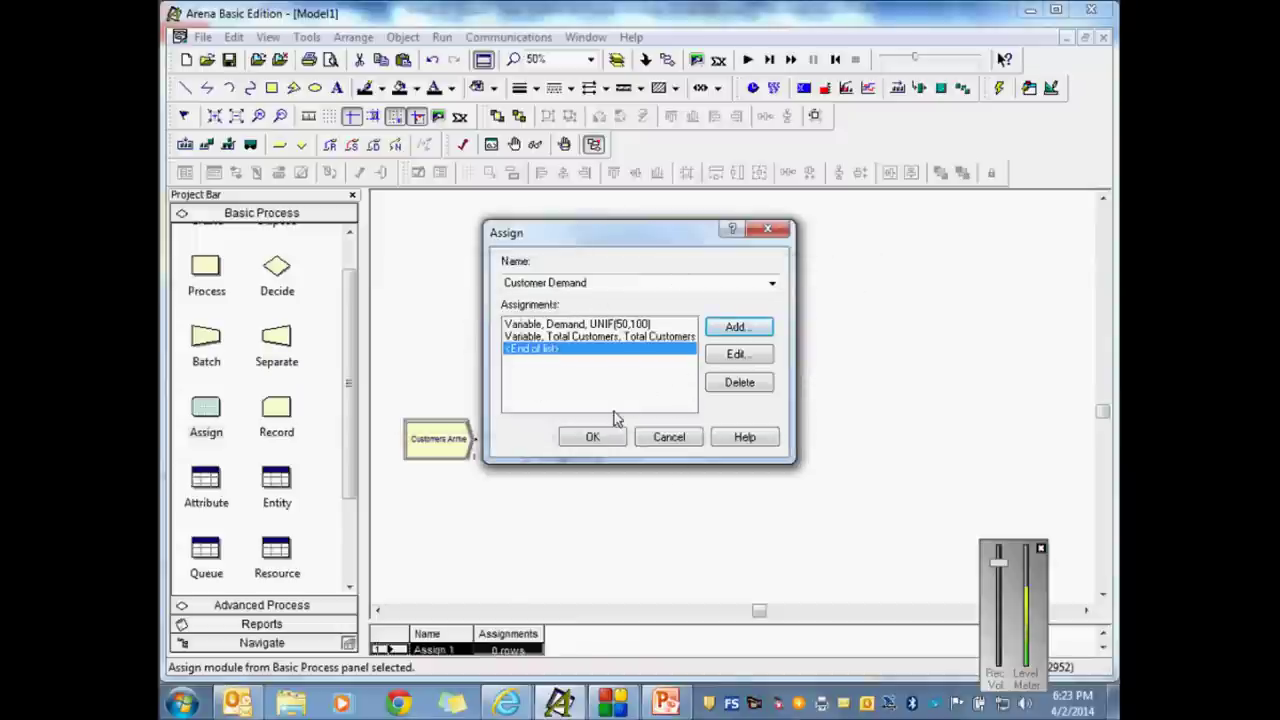
{"action": "left_click", "coordinate": [594, 440]}
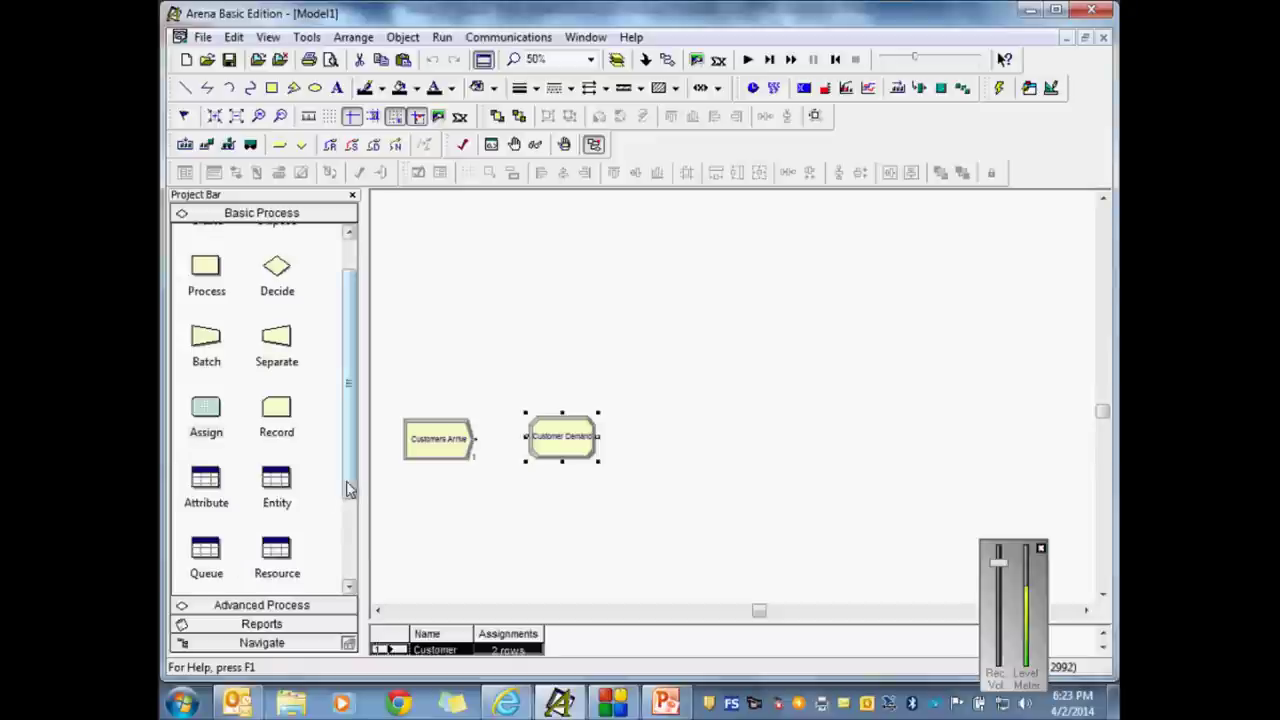
Step: Display the Variable data module and enlarge the spreadsheet to examine all variables defined in the model, and restore the larger model workspace
{"action": "scroll", "coordinate": [320, 494], "scroll_direction": "down", "scroll_amount": 3}
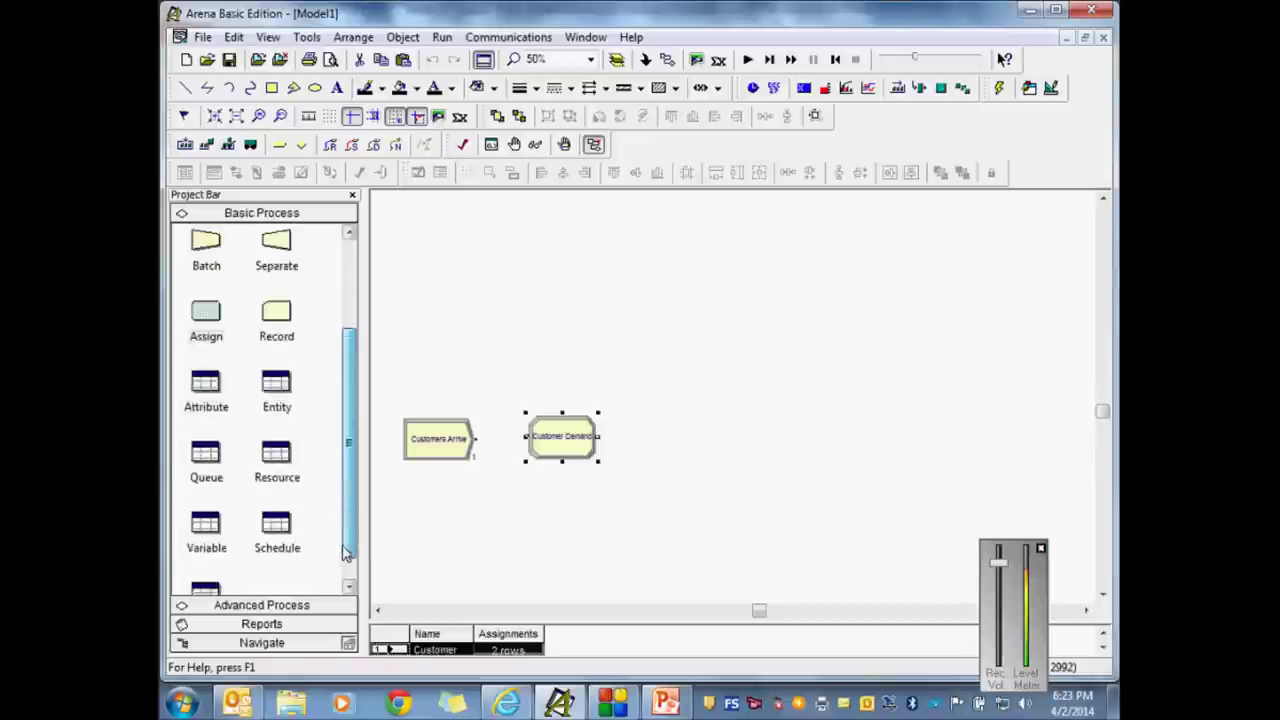
{"action": "left_click", "coordinate": [207, 508]}
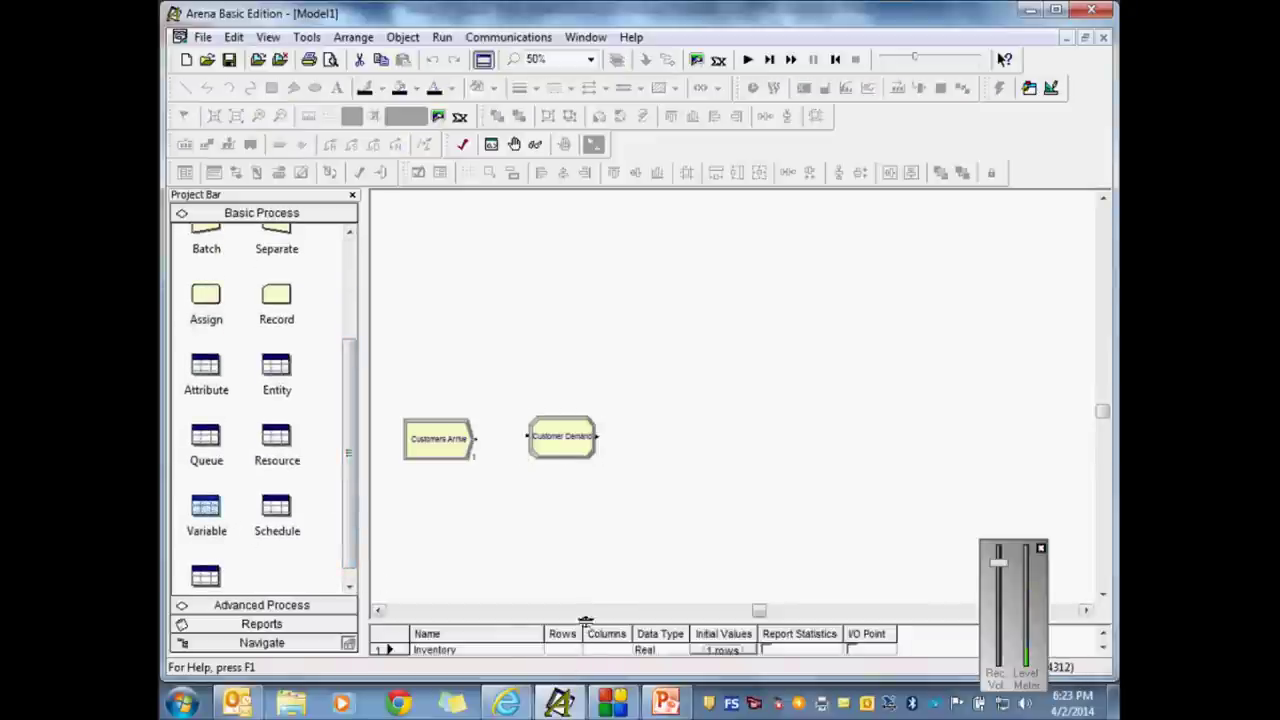
{"action": "left_click_drag", "start_coordinate": [587, 618], "coordinate": [613, 492]}
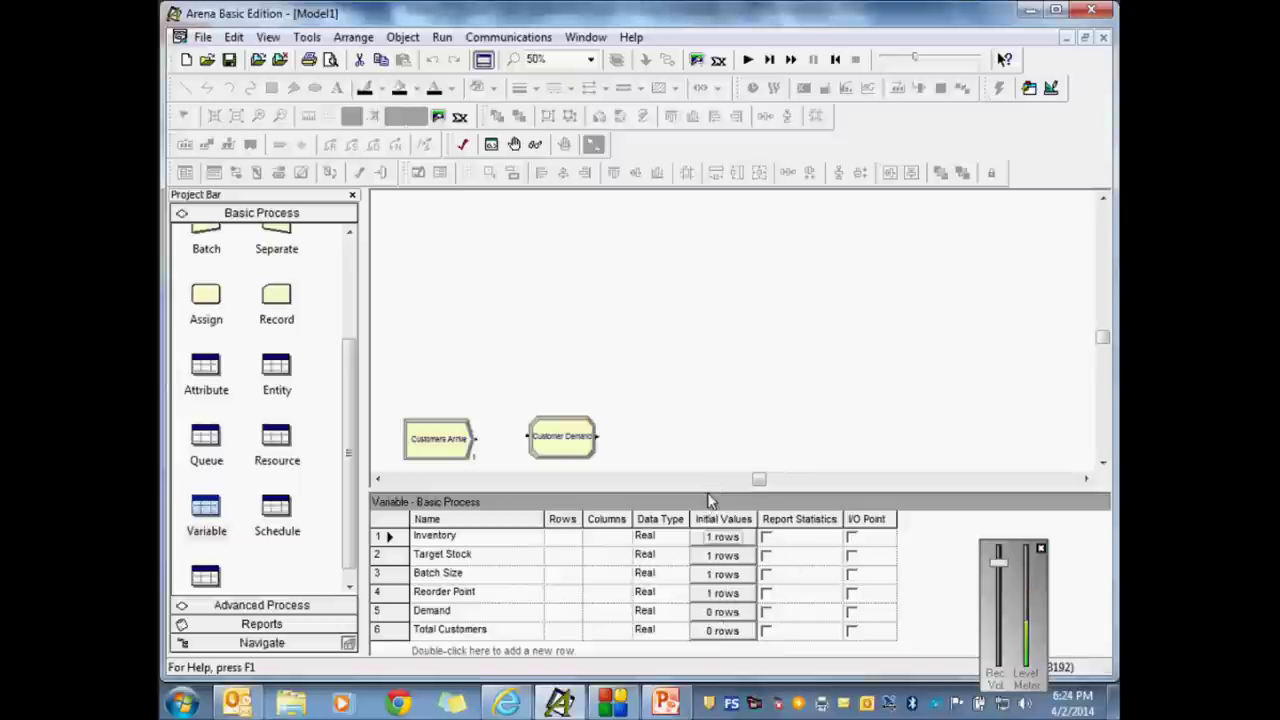
{"action": "left_click_drag", "start_coordinate": [710, 573], "coordinate": [712, 597]}
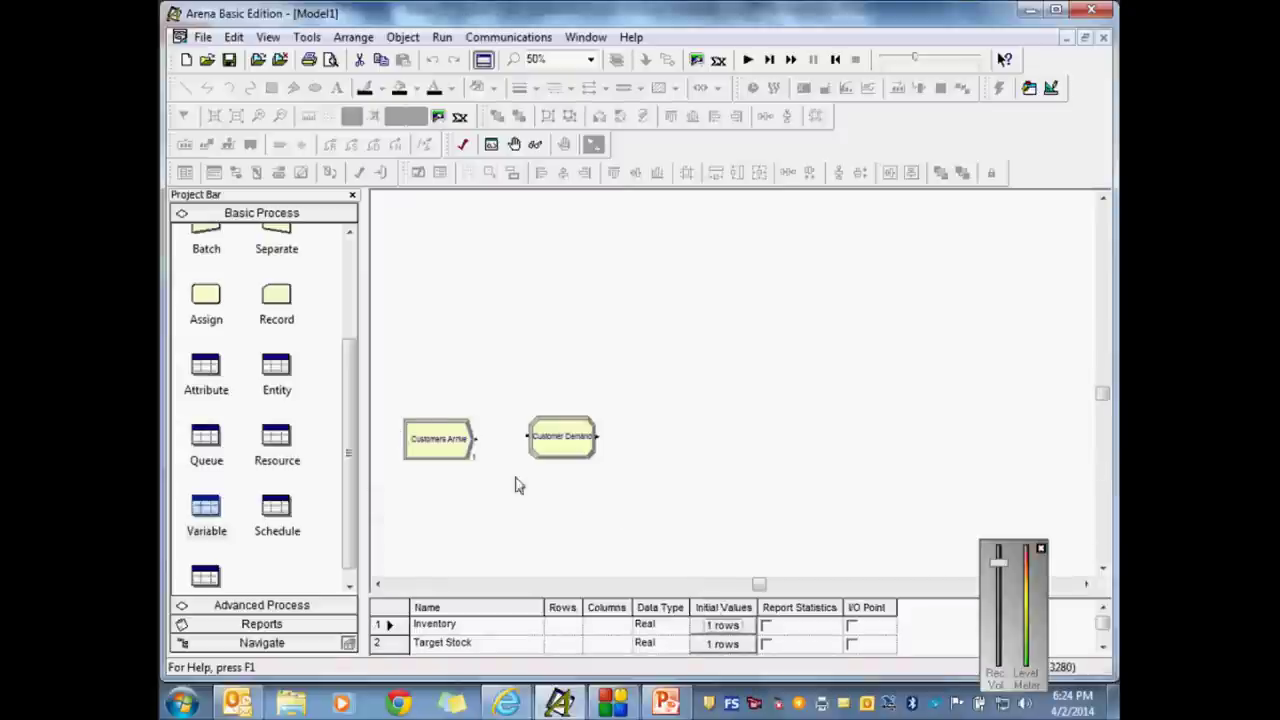
{"action": "left_click", "coordinate": [638, 490]}
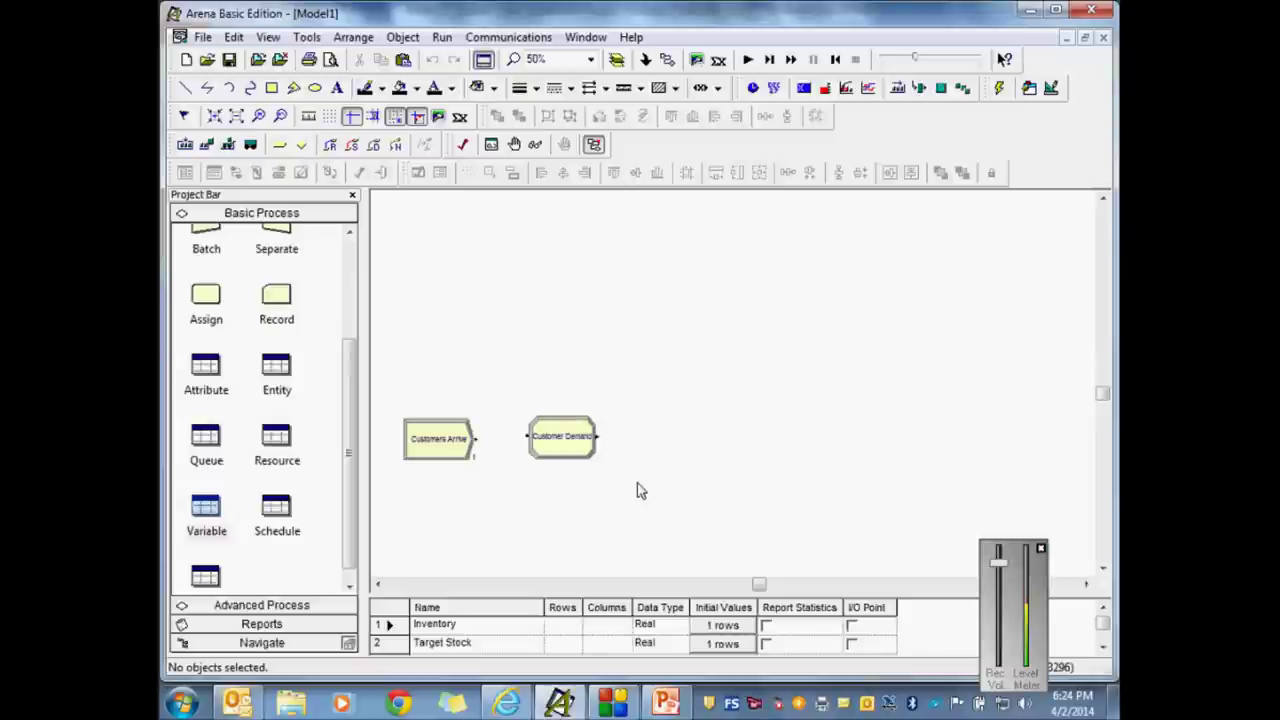
Step: Place a Decide module just after the Customer Demand module and name it "Check Inventory"
{"action": "left_click_drag", "start_coordinate": [350, 405], "coordinate": [352, 290]}
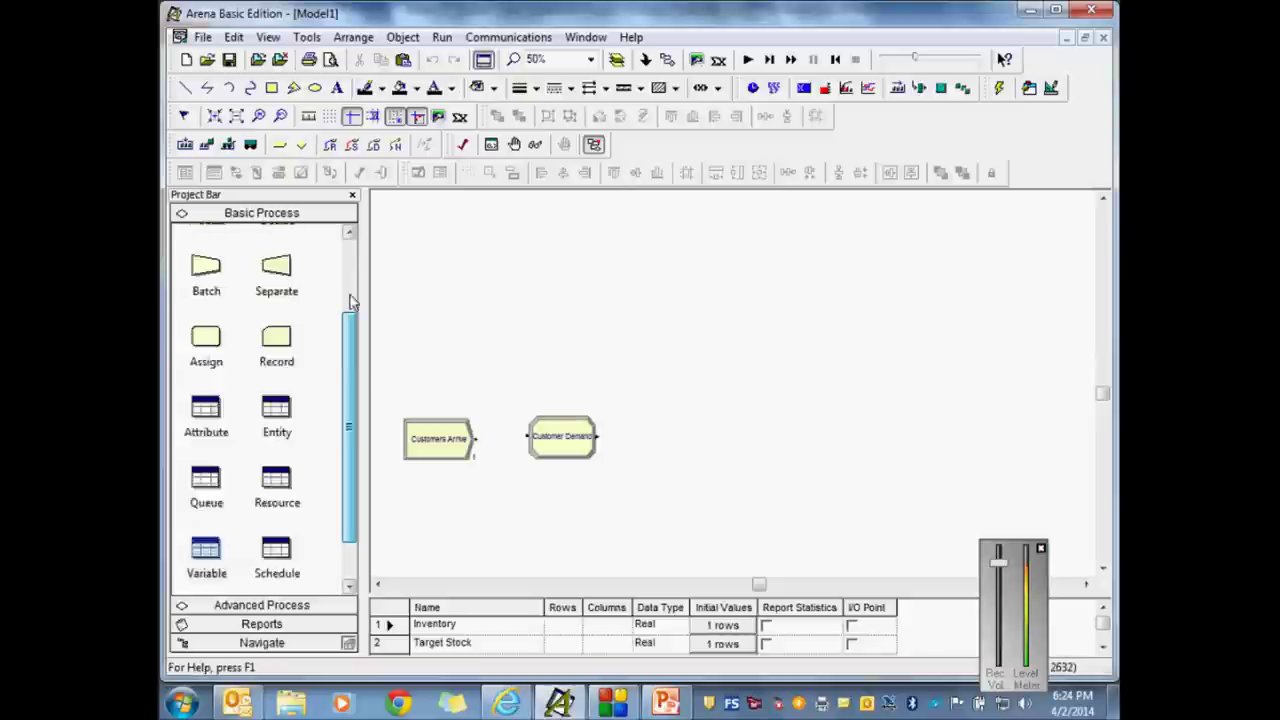
{"action": "left_click_drag", "start_coordinate": [277, 314], "coordinate": [648, 450]}
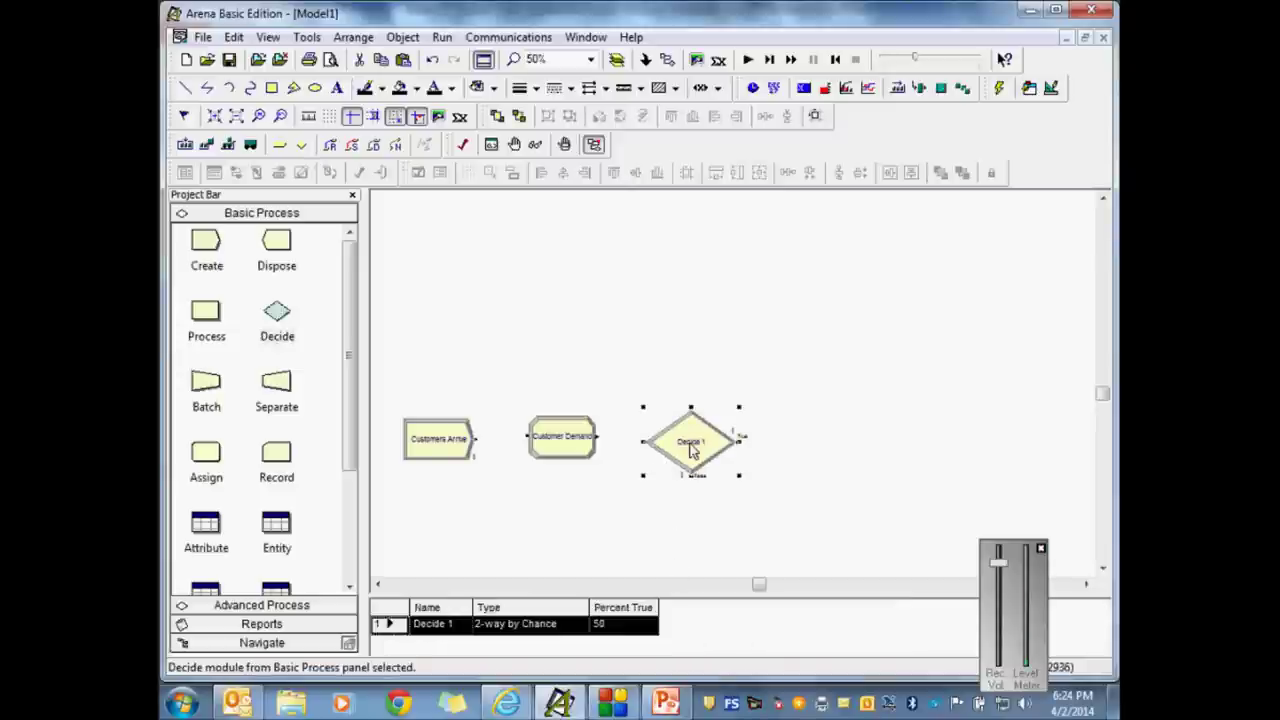
{"action": "double_click", "coordinate": [689, 449]}
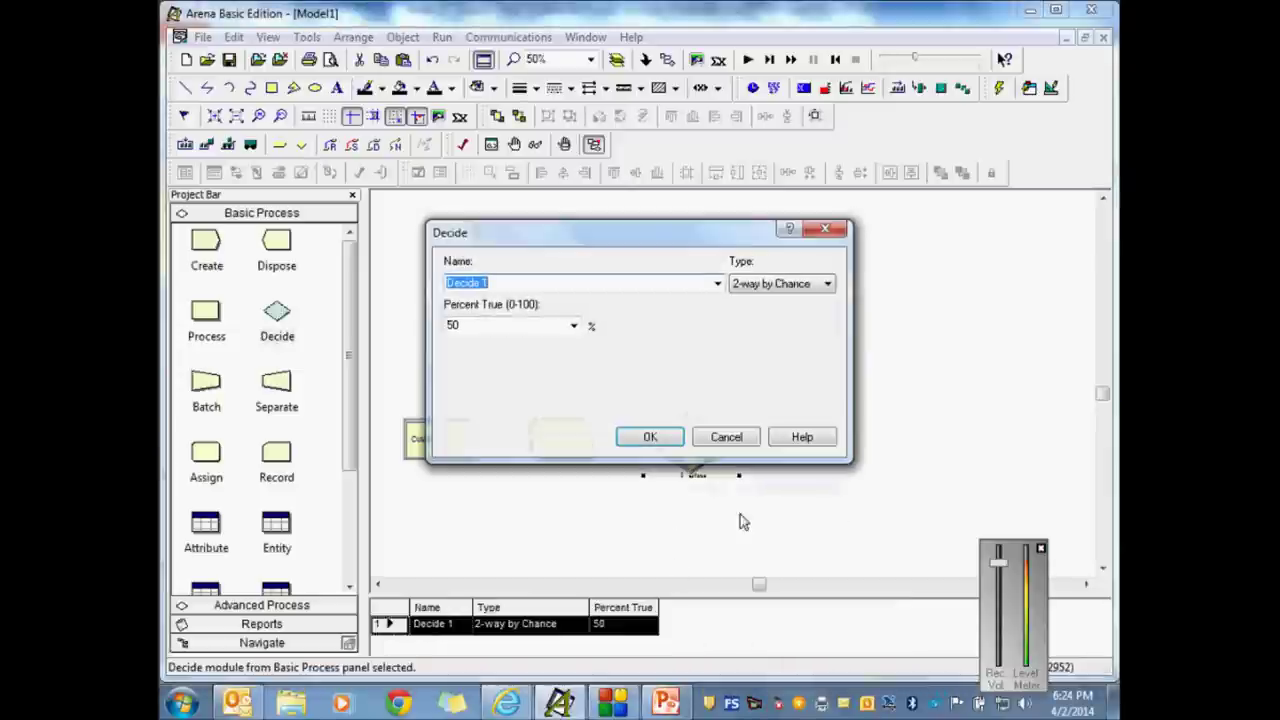
{"action": "type", "text": "C"}
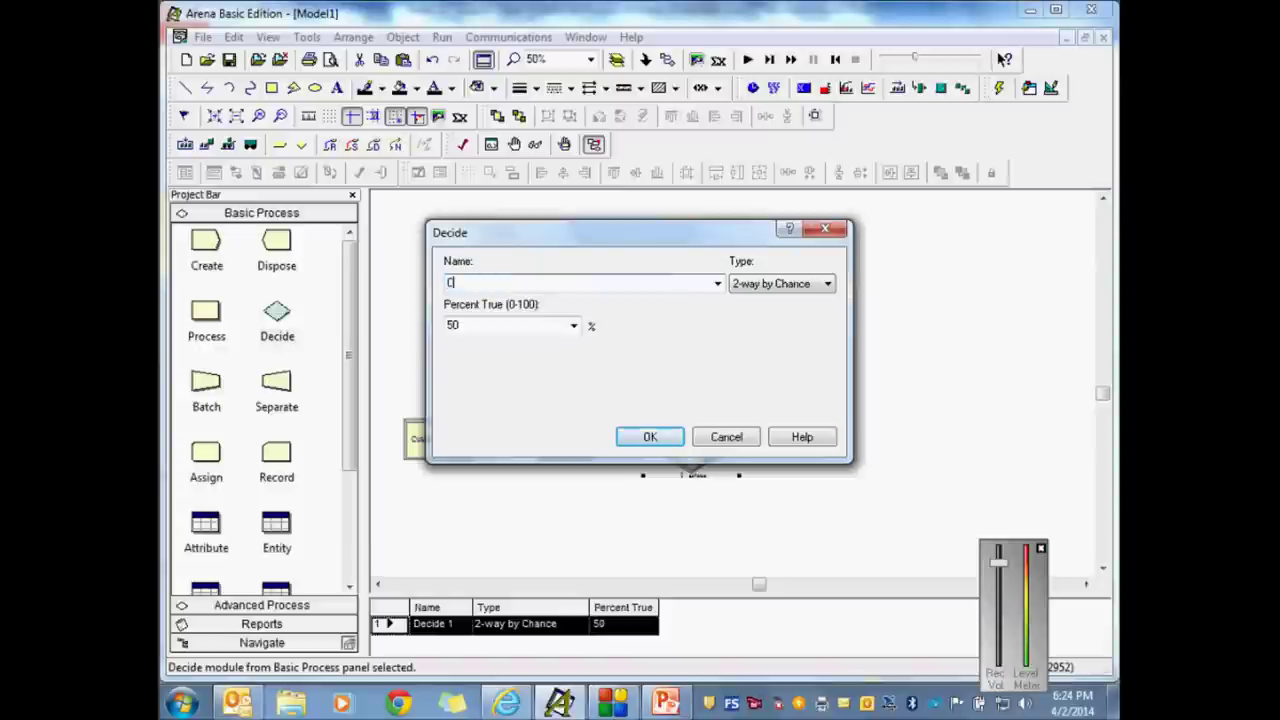
{"action": "type", "text": "heck Inventory"}
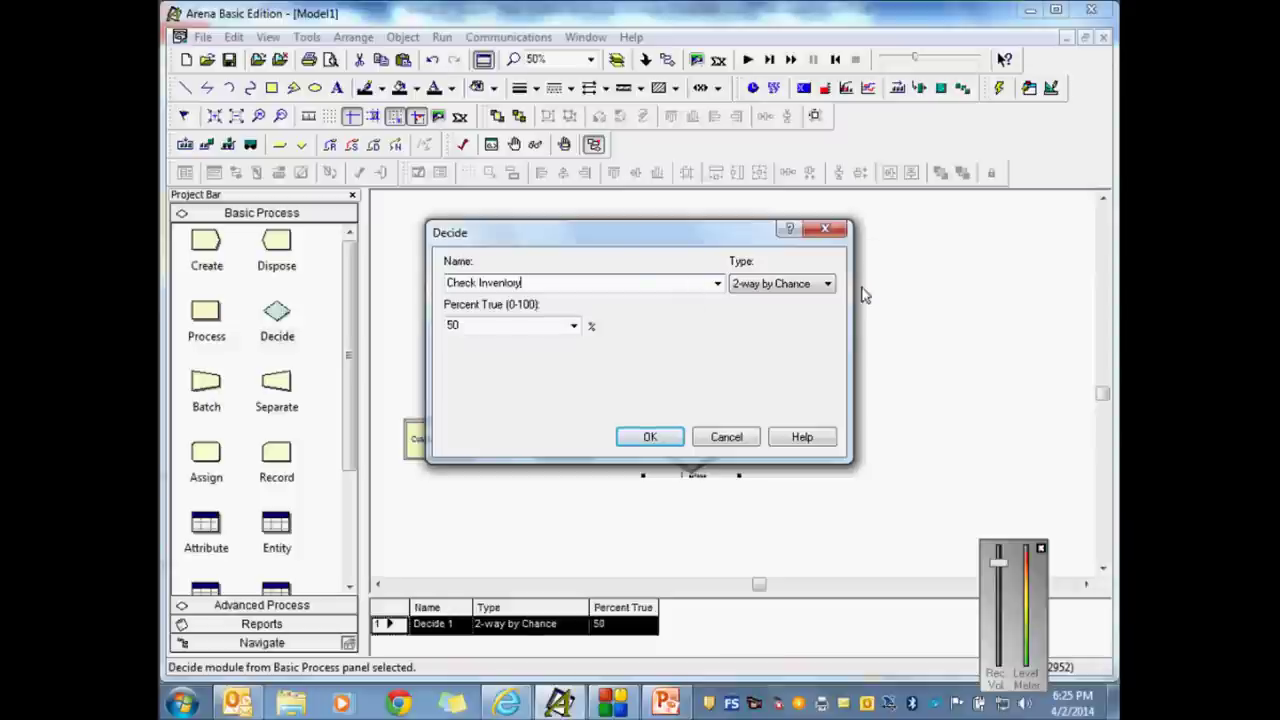
Step: Make Check Inventory a 2-way by Condition decision on the expression Inventory >= Demand, and accept its settings
{"action": "left_click", "coordinate": [827, 285]}
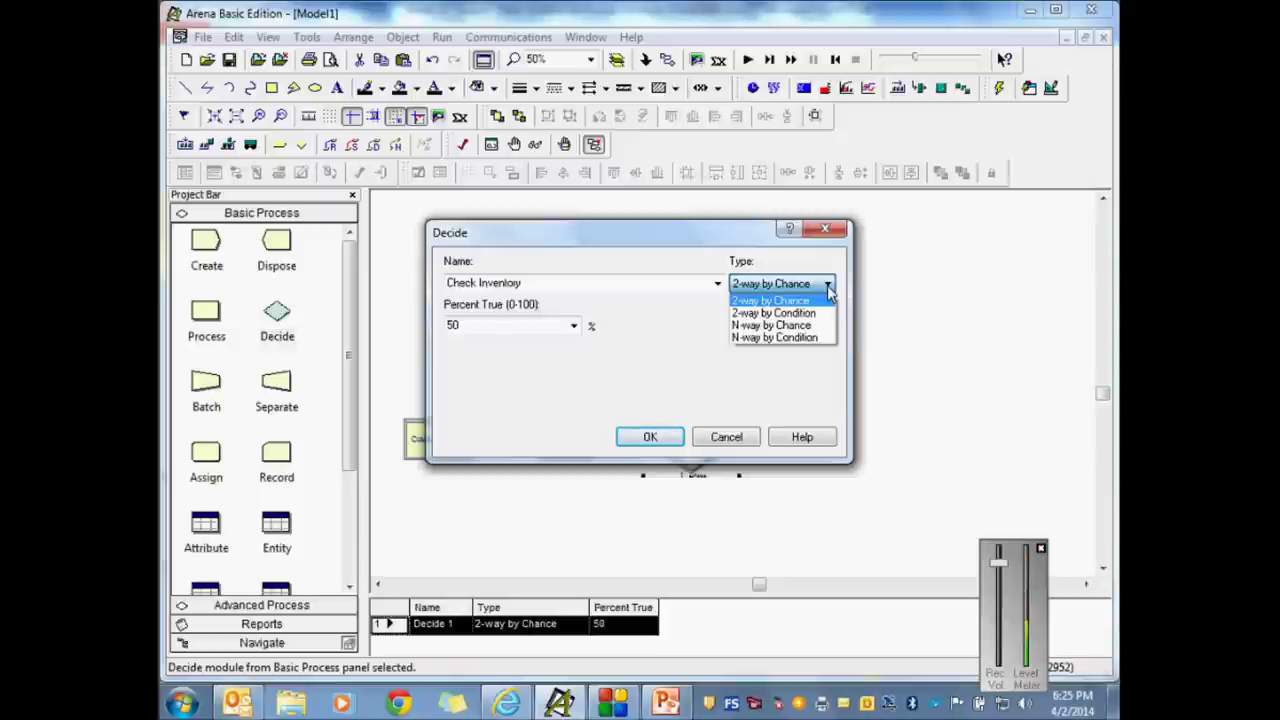
{"action": "left_click", "coordinate": [803, 315]}
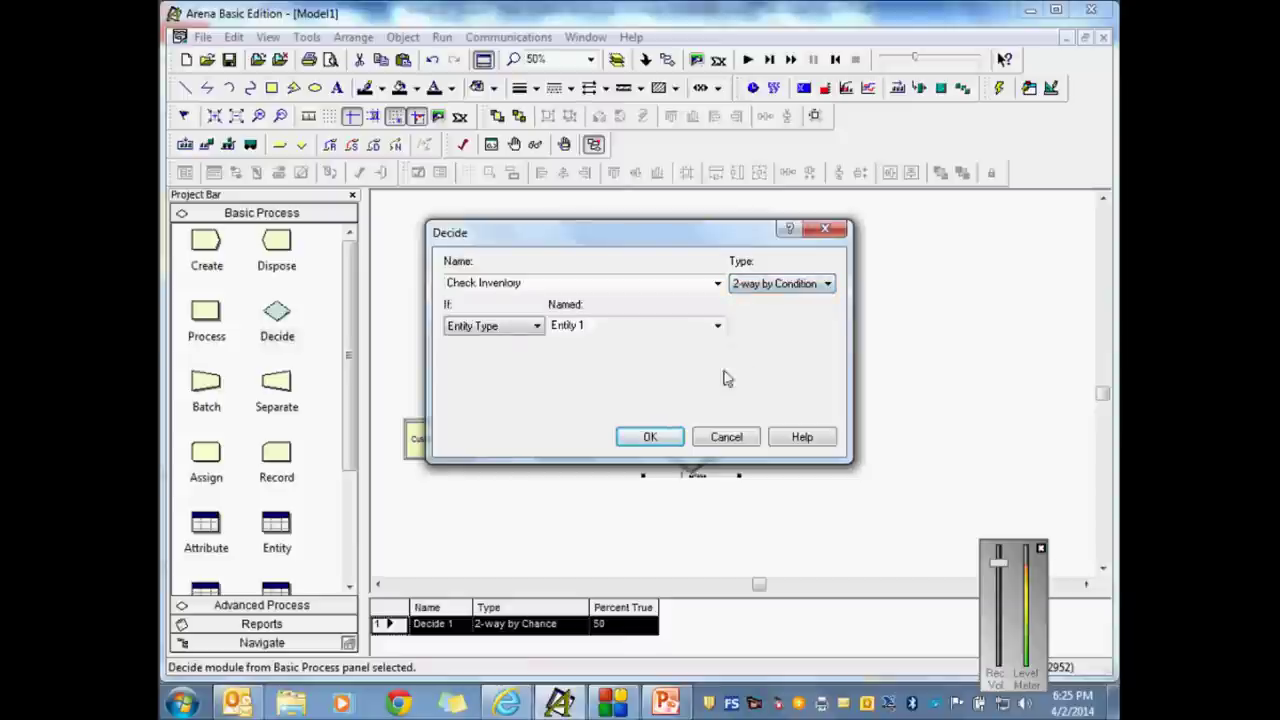
{"action": "left_click", "coordinate": [538, 327]}
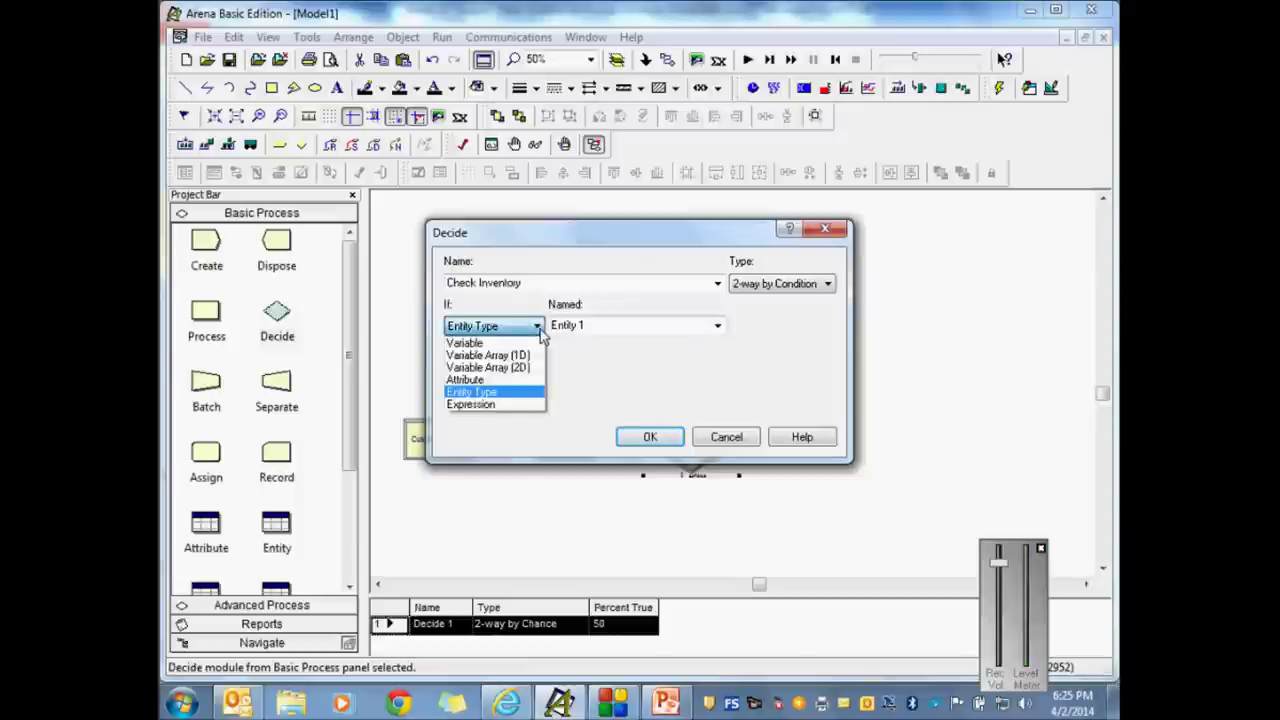
{"action": "left_click", "coordinate": [486, 405]}
{"action": "double_click", "coordinate": [463, 368]}
{"action": "left_click_drag", "start_coordinate": [633, 240], "coordinate": [733, 269]}
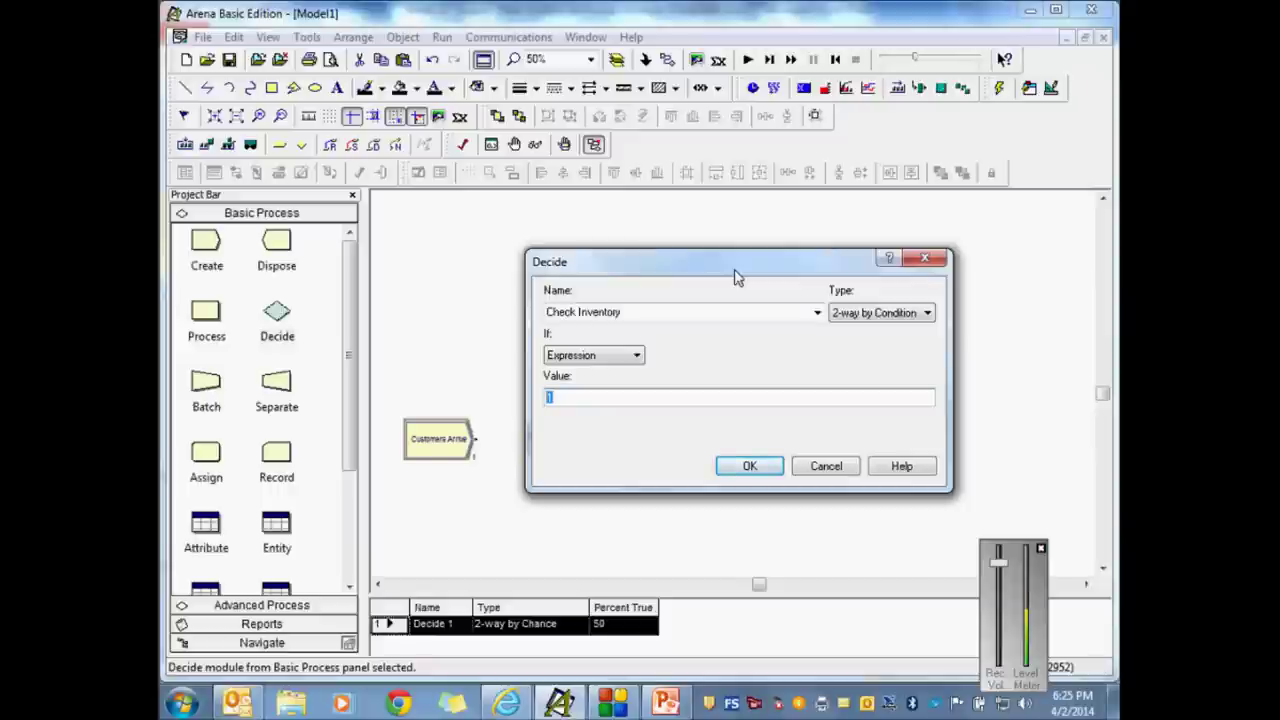
{"action": "type", "text": "Inventory"}
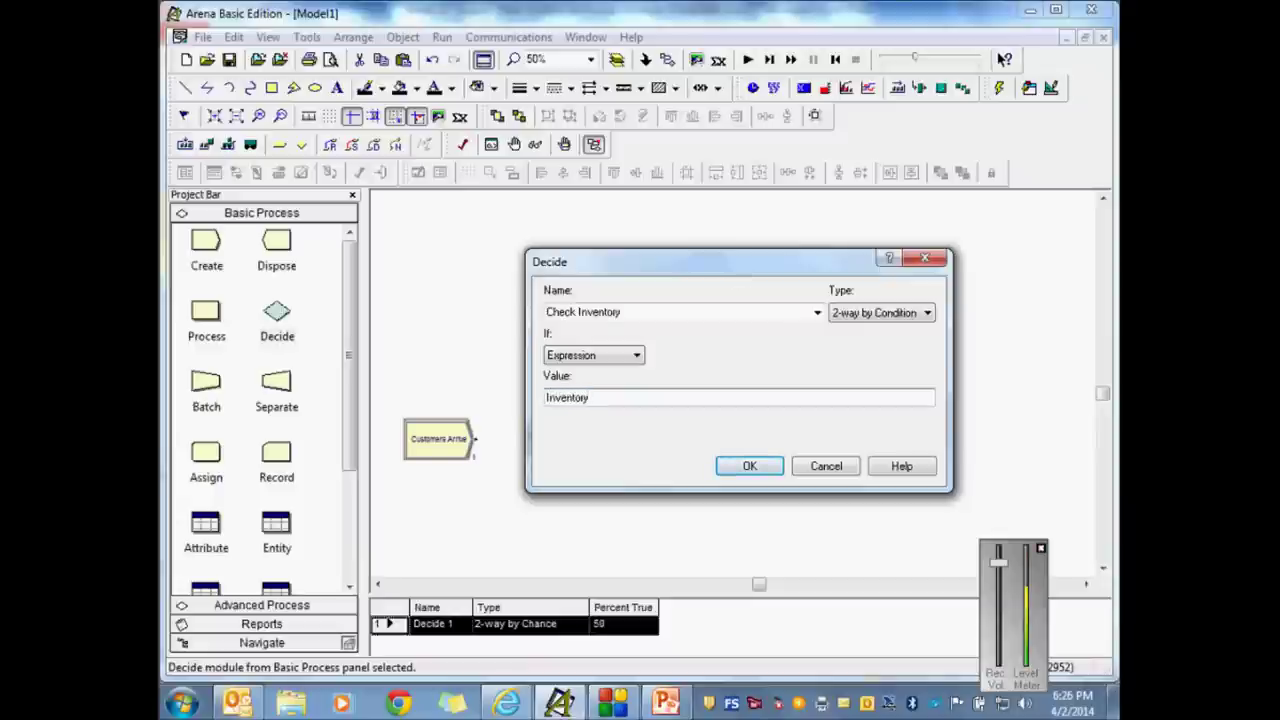
{"action": "type", "text": " >= Demand"}
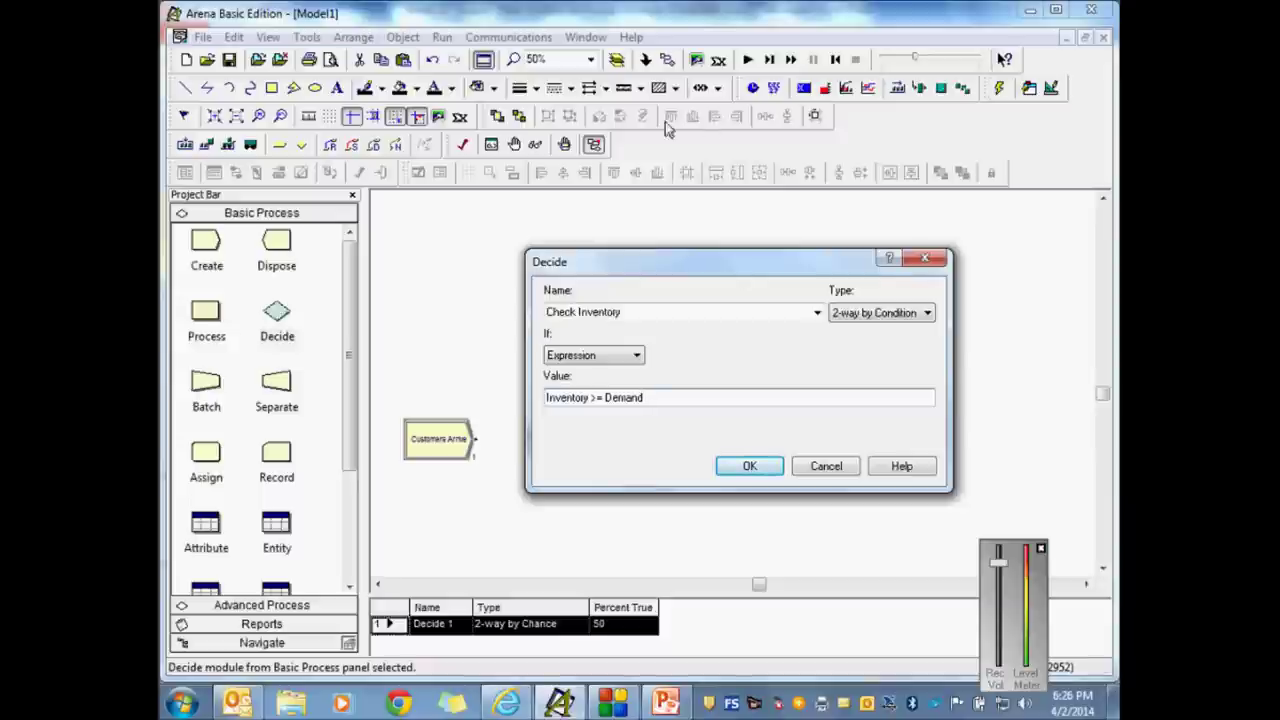
{"action": "left_click_drag", "start_coordinate": [711, 266], "coordinate": [796, 187]}
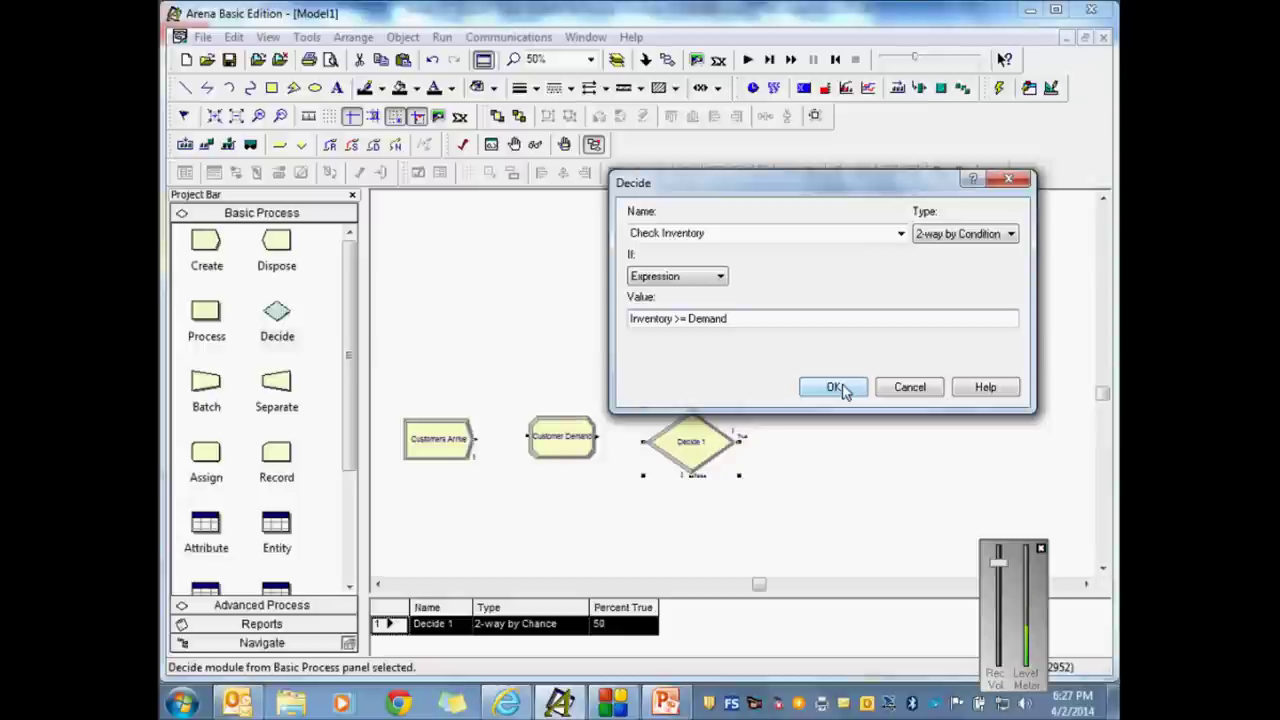
{"action": "left_click", "coordinate": [833, 390]}
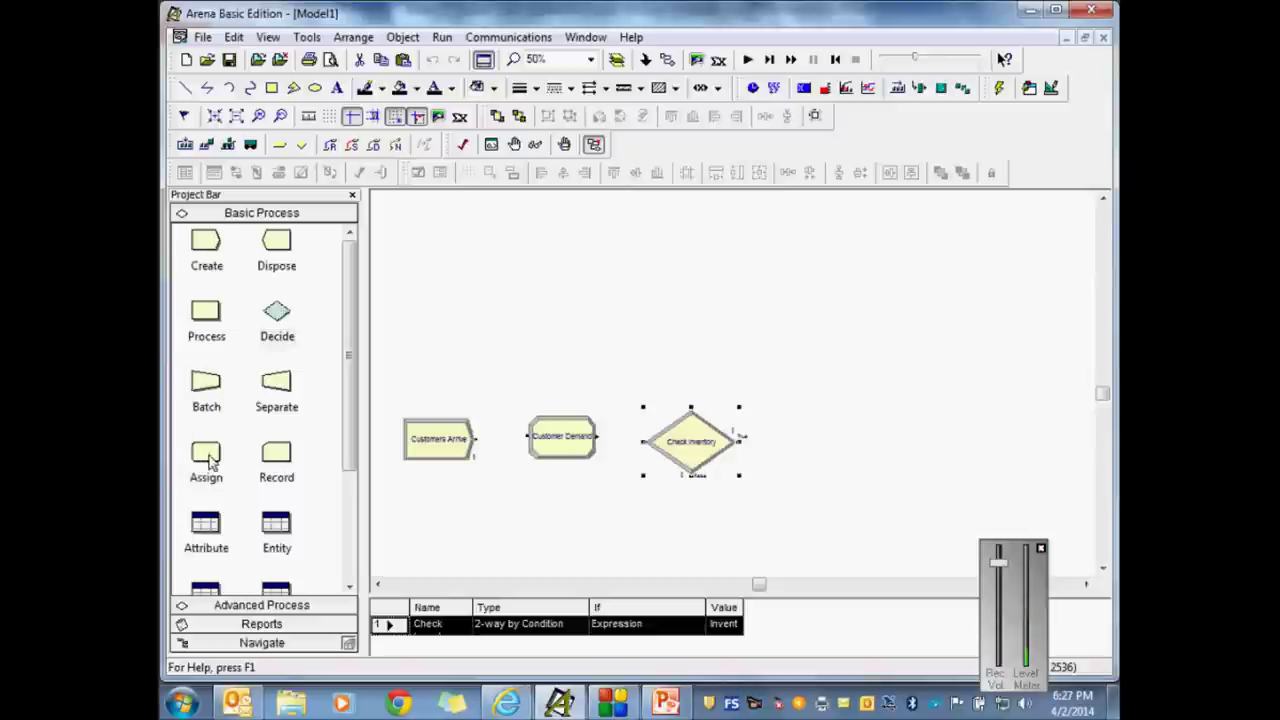
Step: Place an Assign module just after Check Inventory and remove the automatic connection between the two modules
{"action": "left_click_drag", "start_coordinate": [197, 450], "coordinate": [760, 462]}
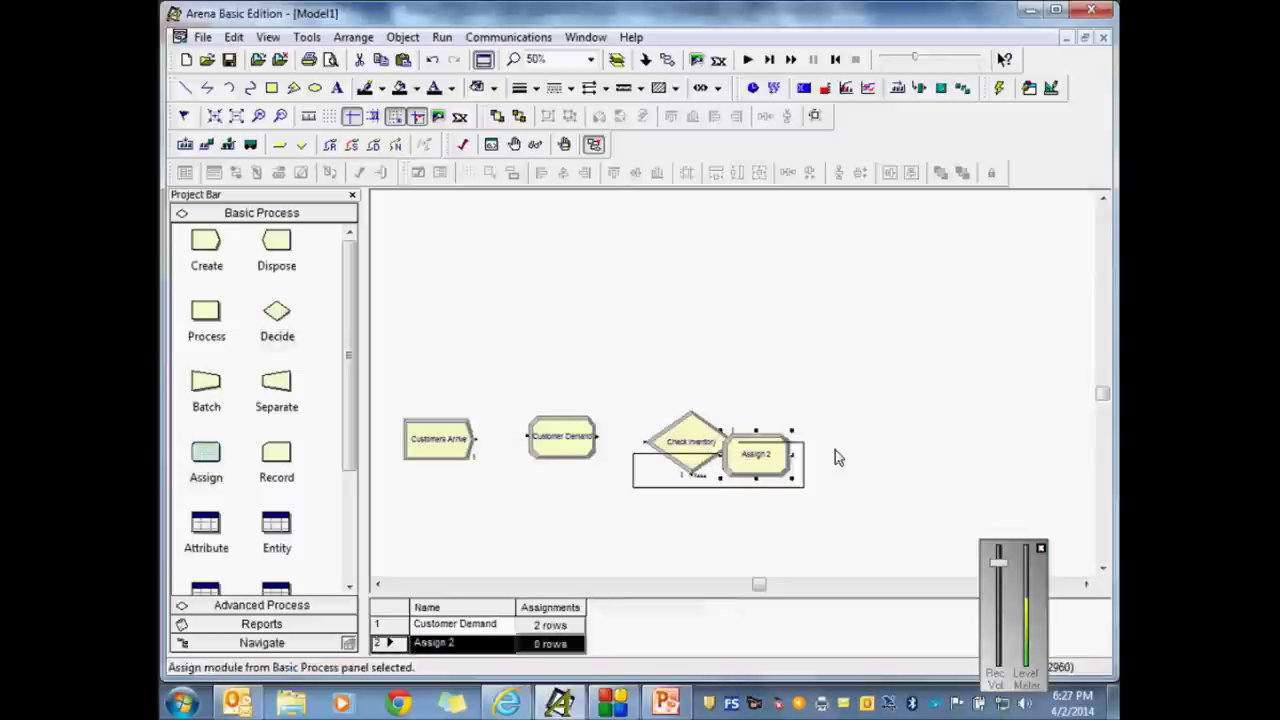
{"action": "left_click", "coordinate": [672, 488]}
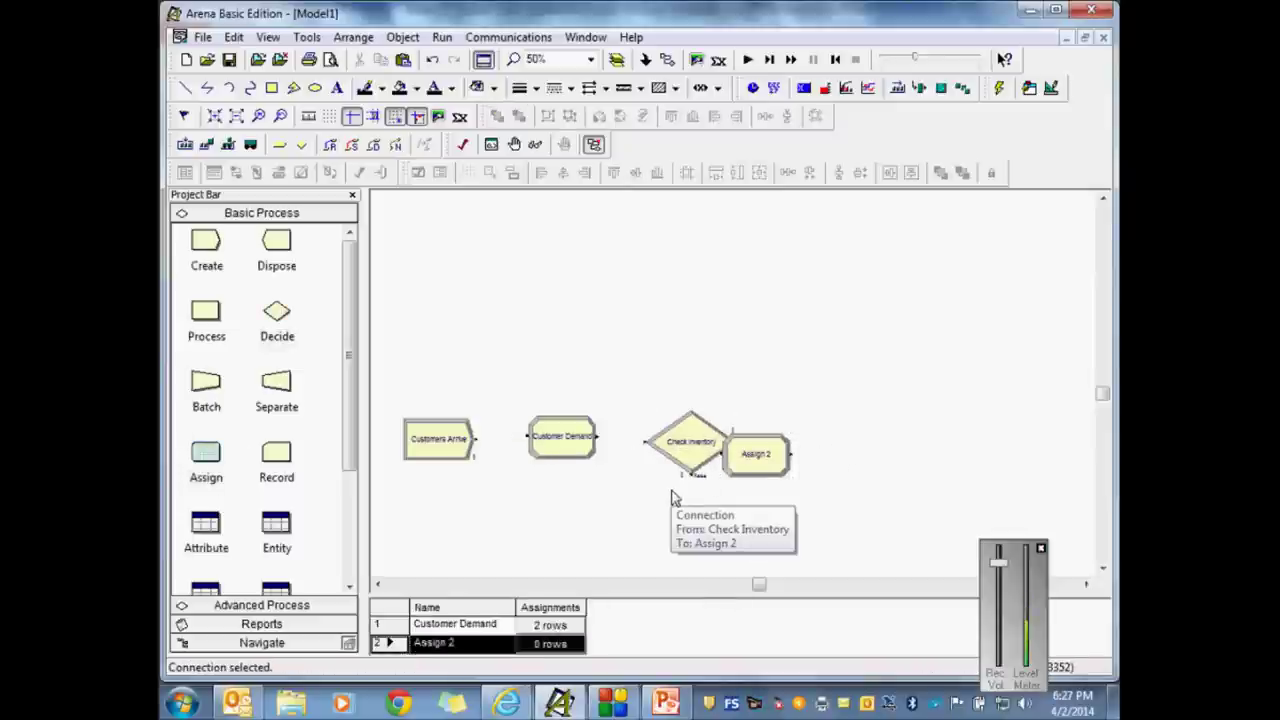
{"action": "left_click", "coordinate": [757, 454]}
{"action": "left_click_drag", "start_coordinate": [829, 456], "coordinate": [840, 455]}
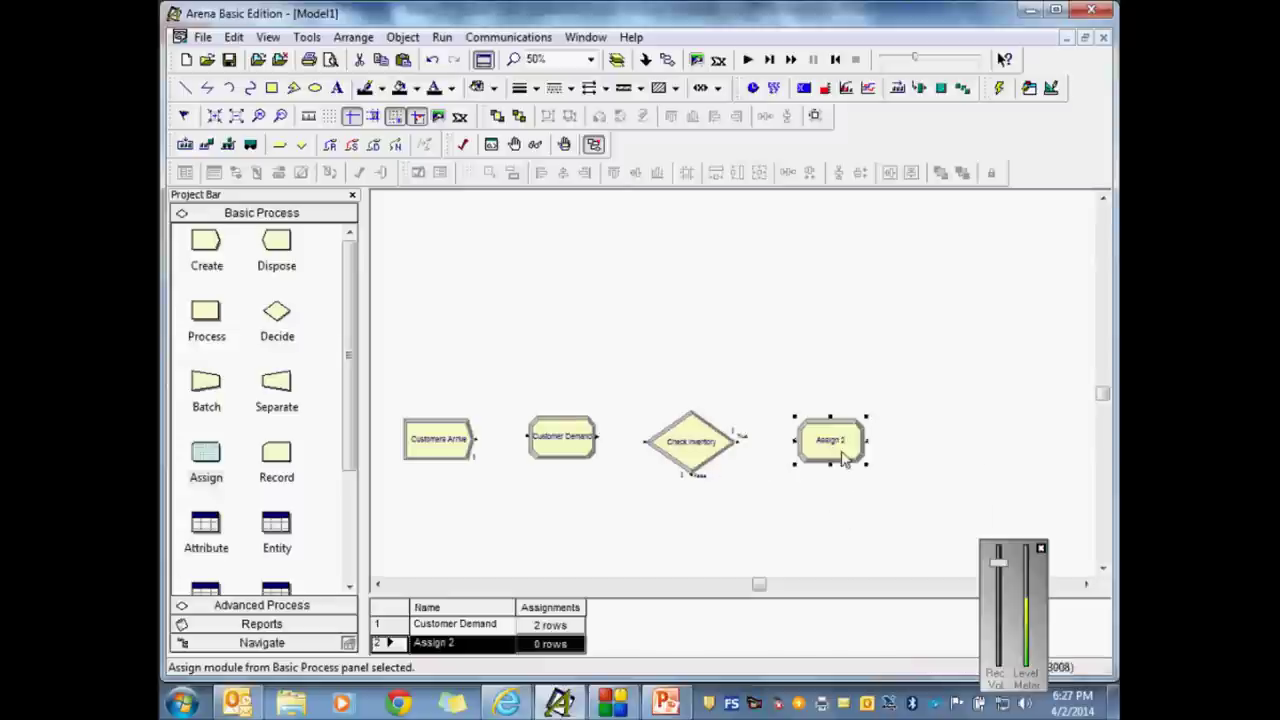
Step: Name the new Assign module "Reduce Inventory" and add an assignment to it for the variable Inventory
{"action": "double_click", "coordinate": [843, 456]}
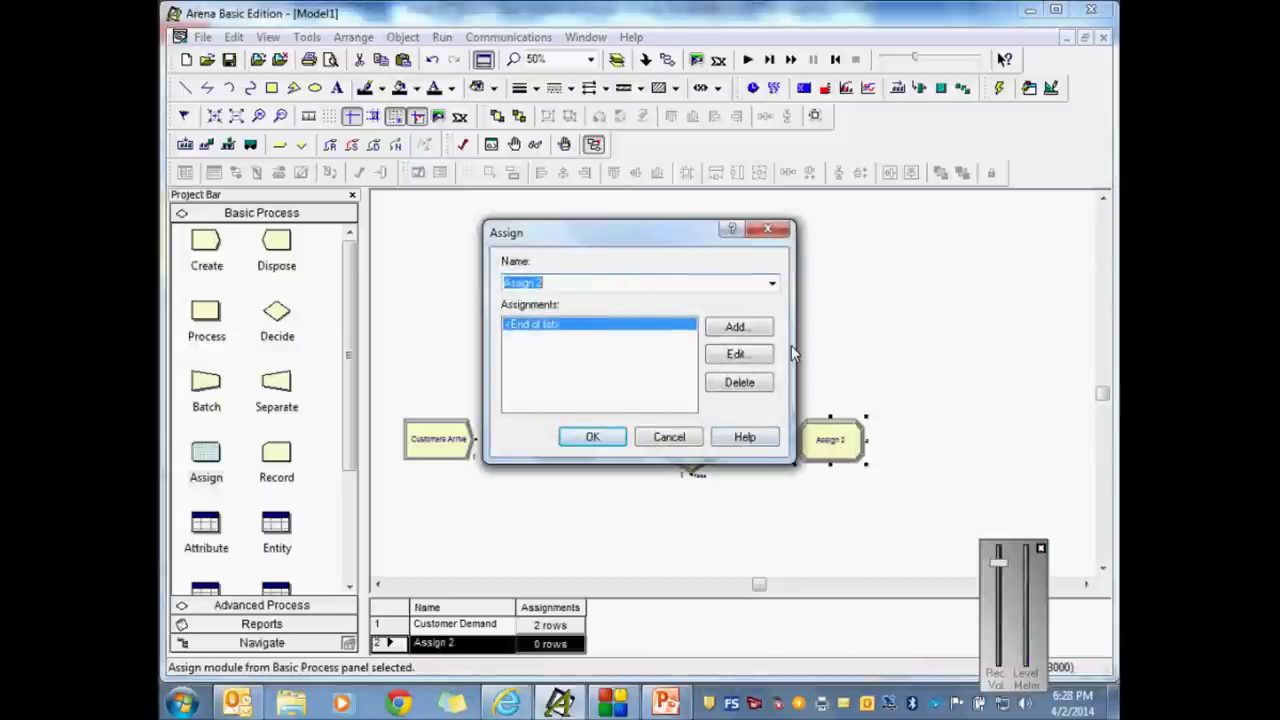
{"action": "type", "text": "Reduce Inventory"}
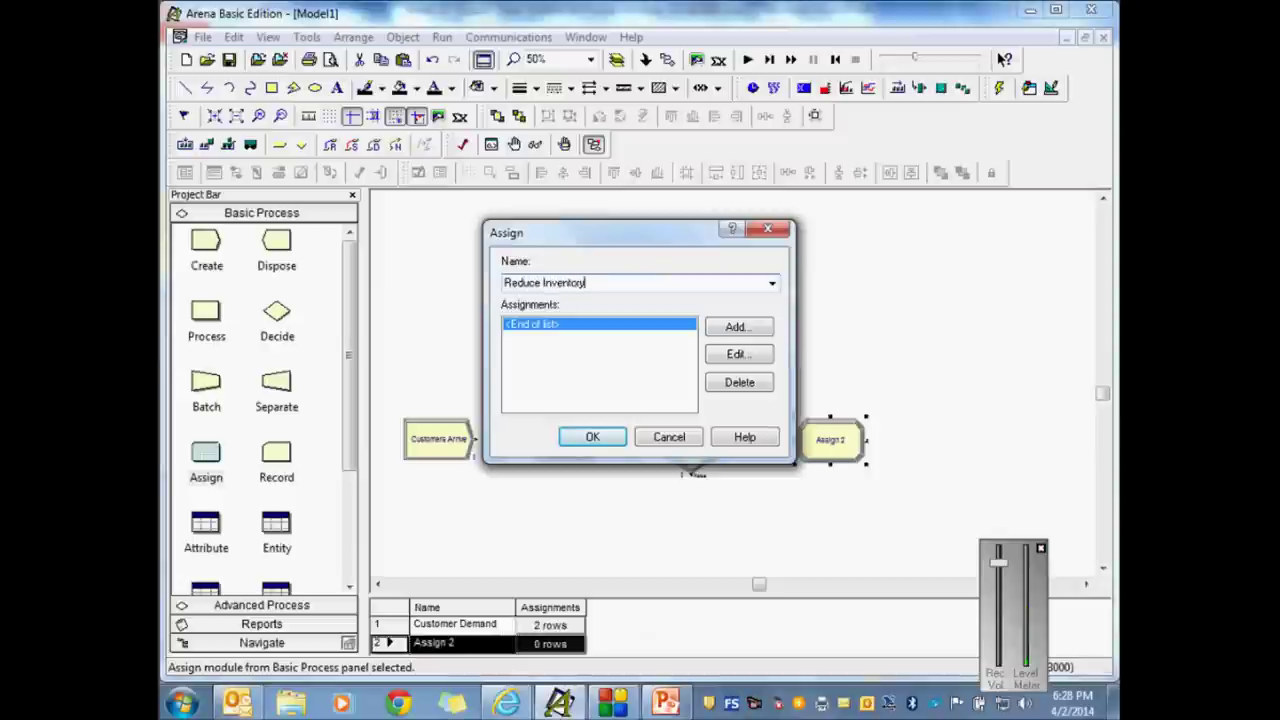
{"action": "left_click", "coordinate": [737, 328]}
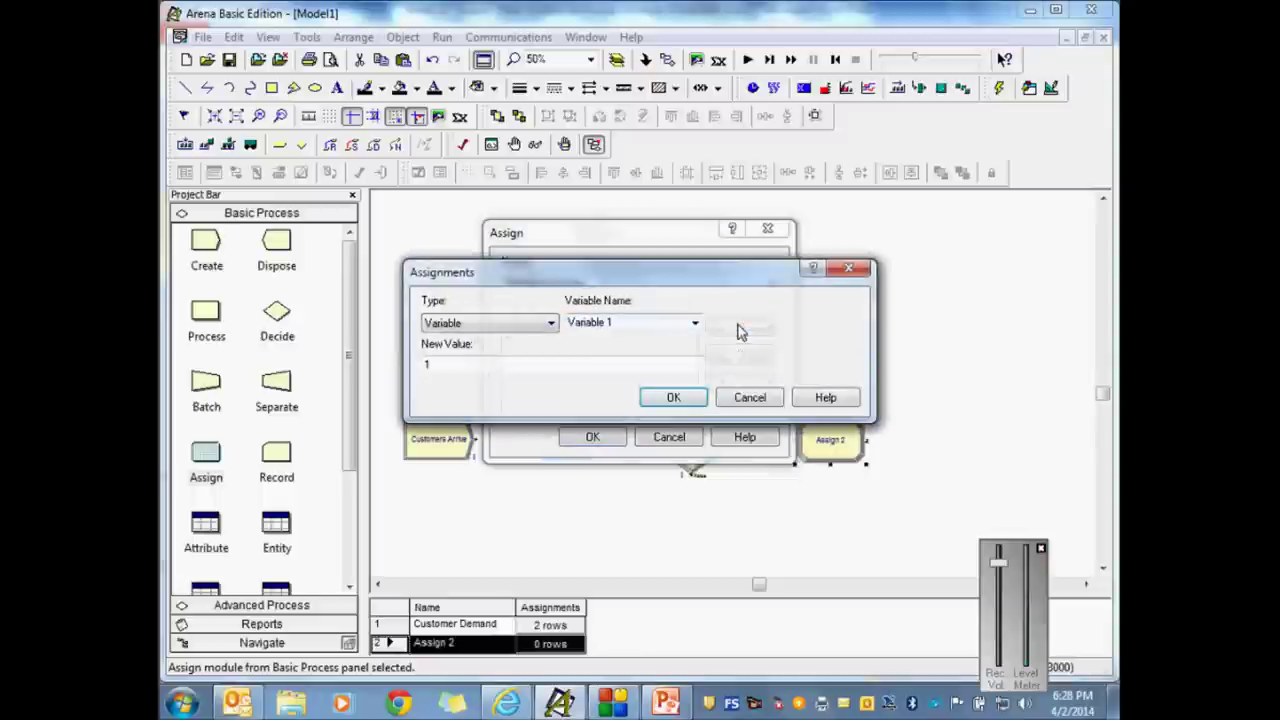
{"action": "left_click", "coordinate": [550, 324]}
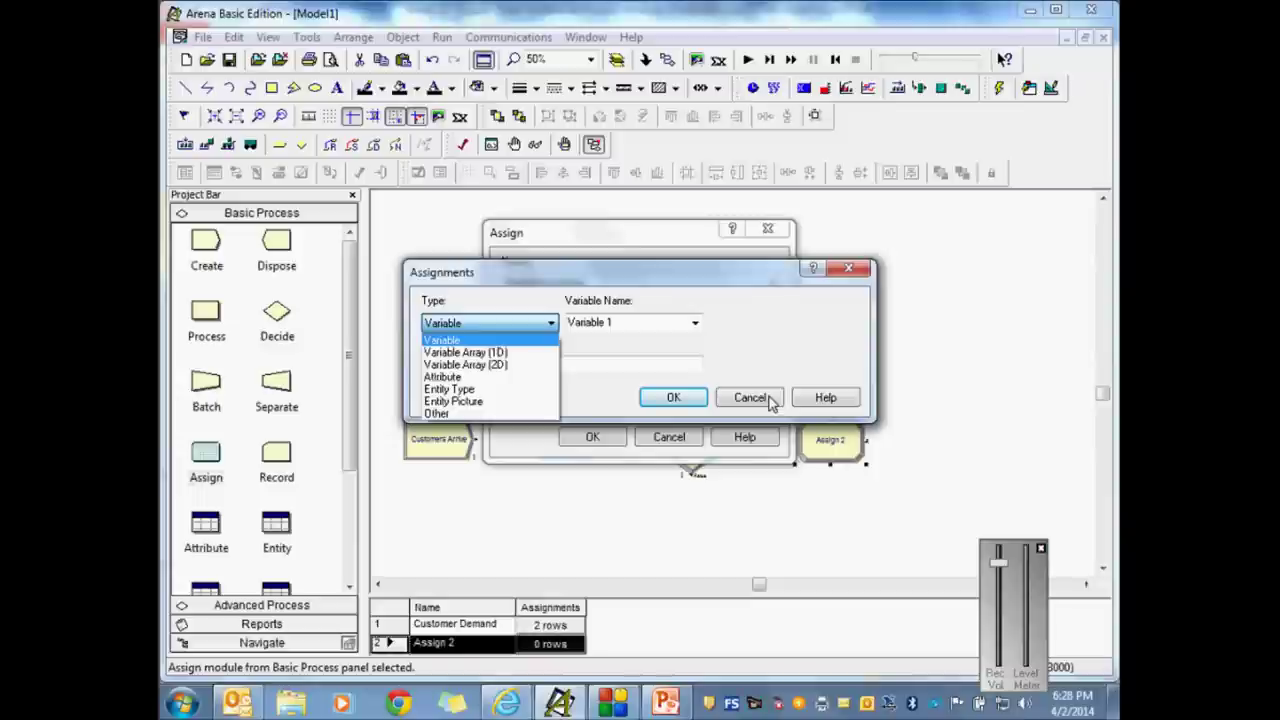
{"action": "left_click", "coordinate": [695, 326]}
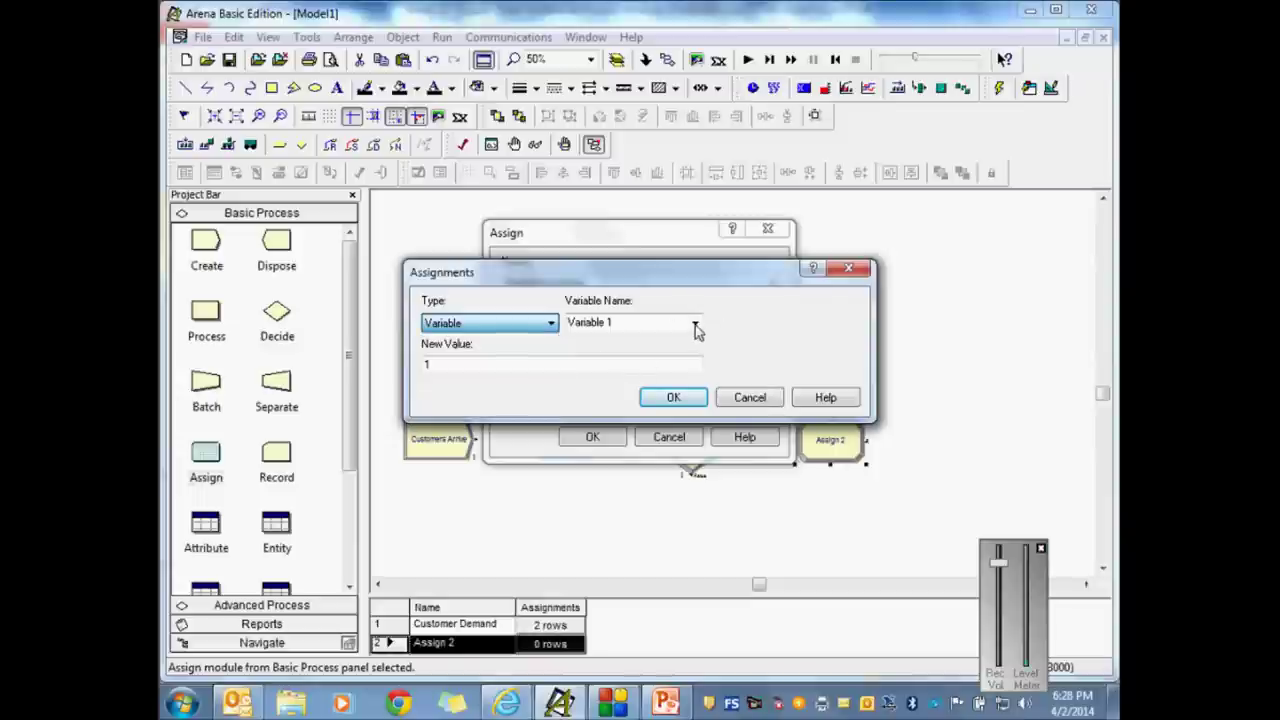
{"action": "left_click", "coordinate": [695, 326]}
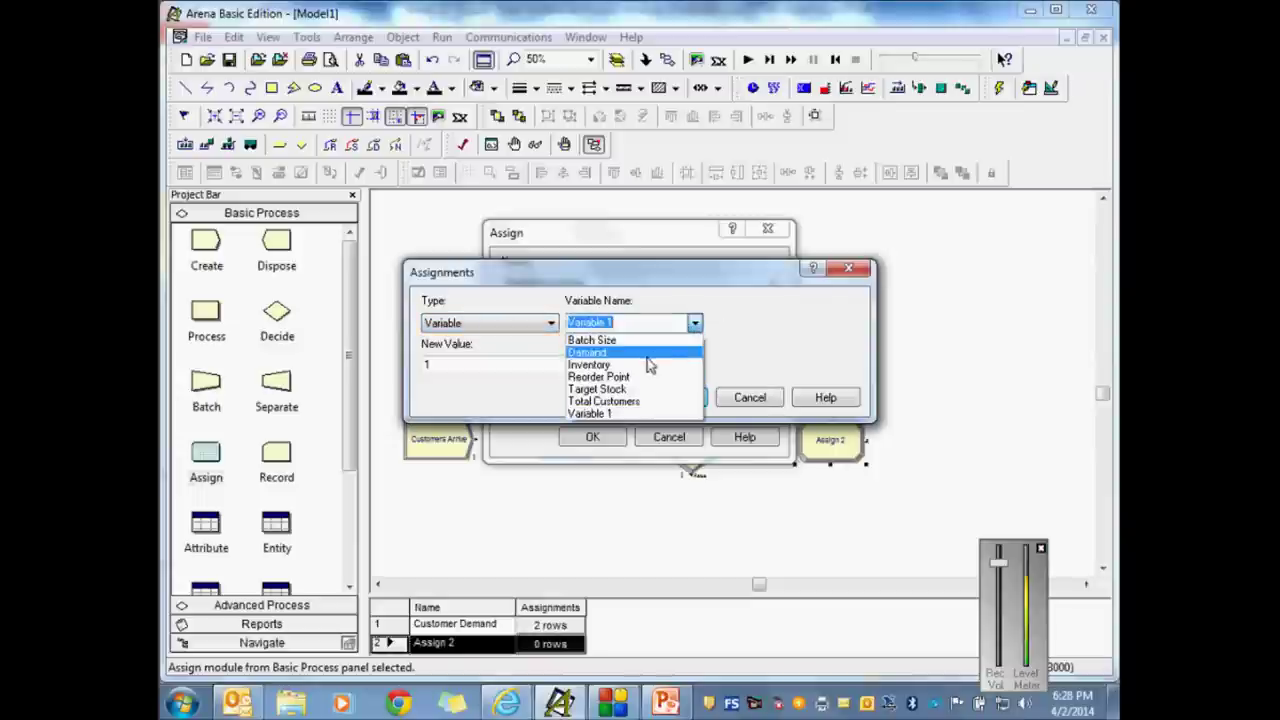
{"action": "left_click", "coordinate": [655, 364]}
Step: Set the Inventory assignment's new value to Inventory-Demand and accept the Reduce Inventory module's settings
{"action": "left_click", "coordinate": [515, 366]}
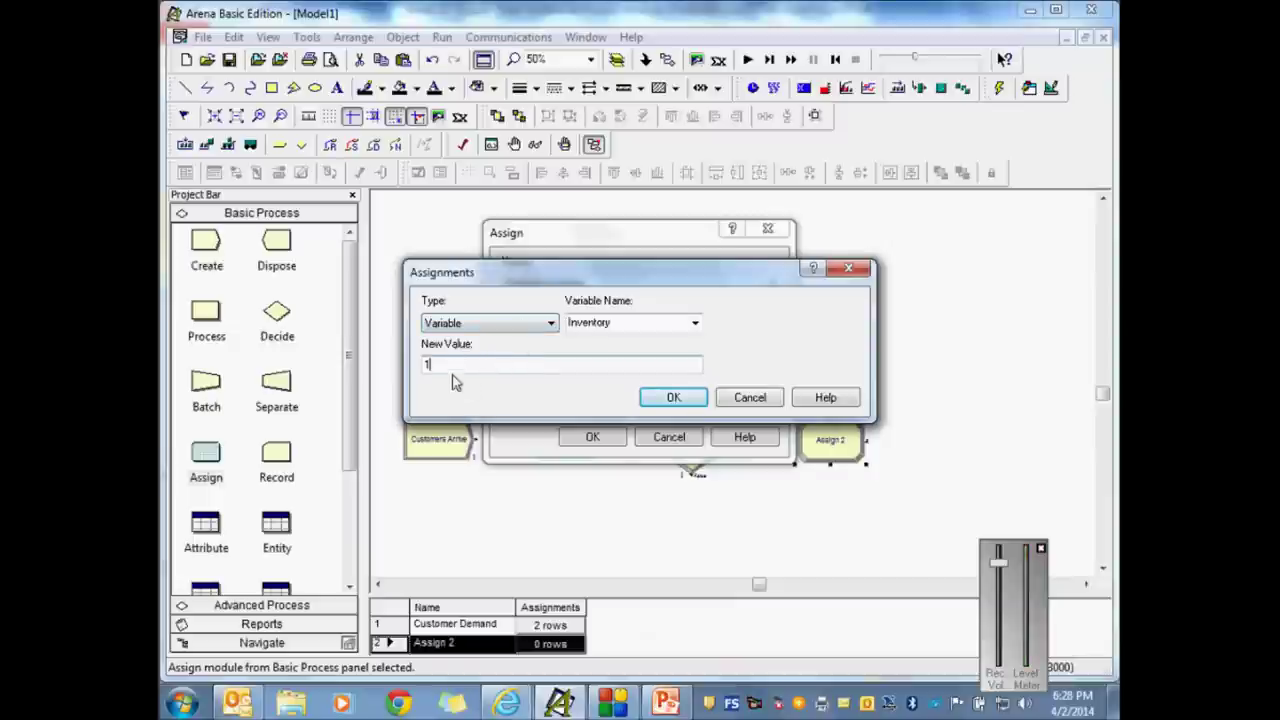
{"action": "left_click_drag", "start_coordinate": [440, 365], "coordinate": [380, 366]}
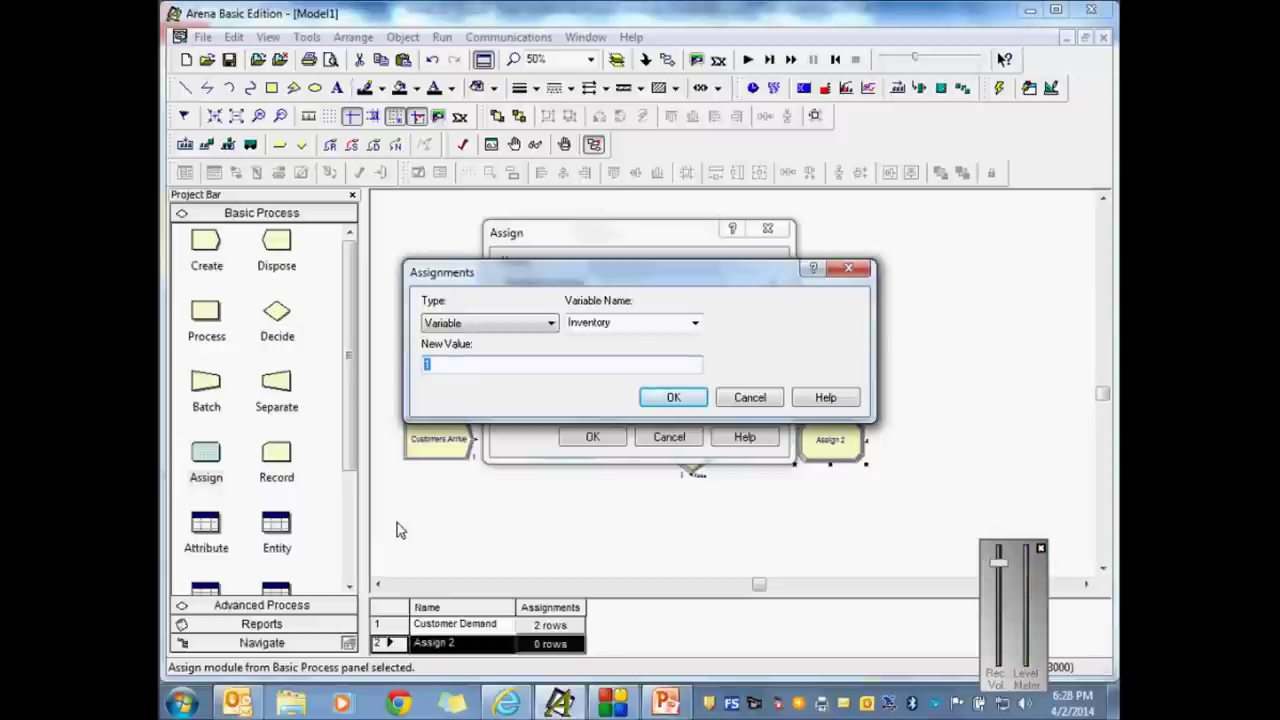
{"action": "left_click", "coordinate": [695, 323]}
{"action": "left_click", "coordinate": [695, 323]}
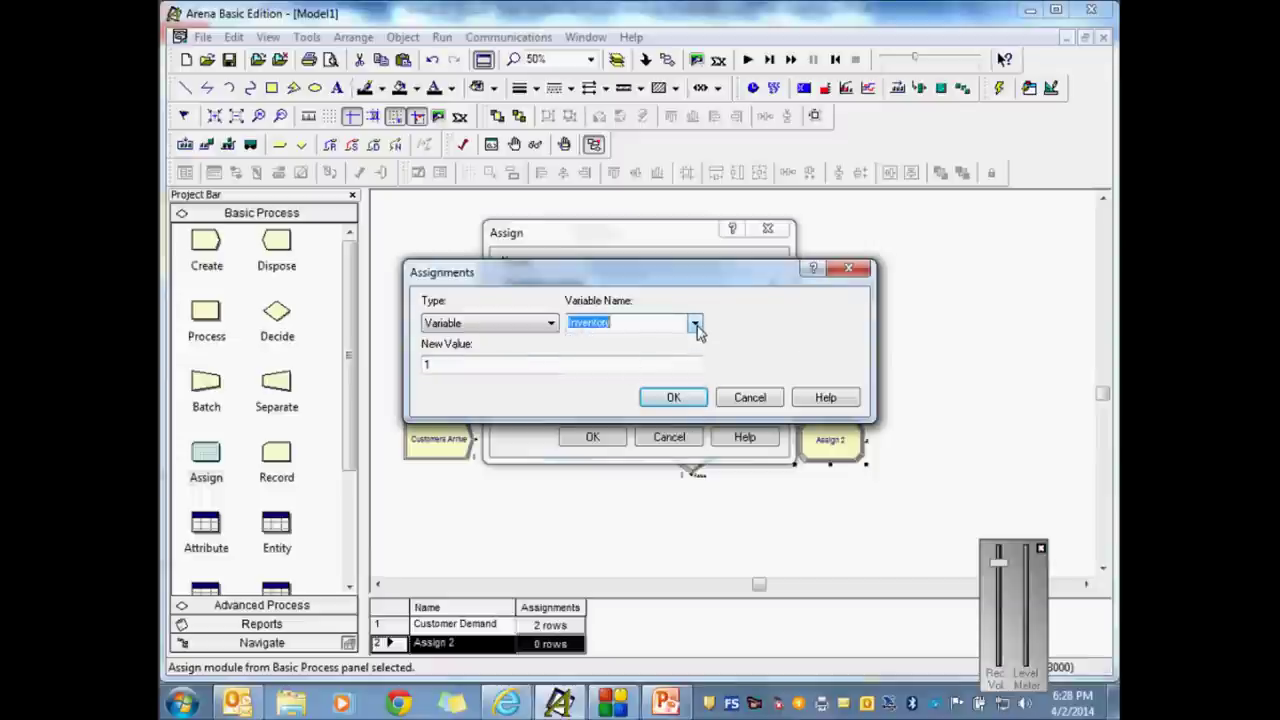
{"action": "key", "text": "Tab"}
{"action": "type", "text": "Inventory"}
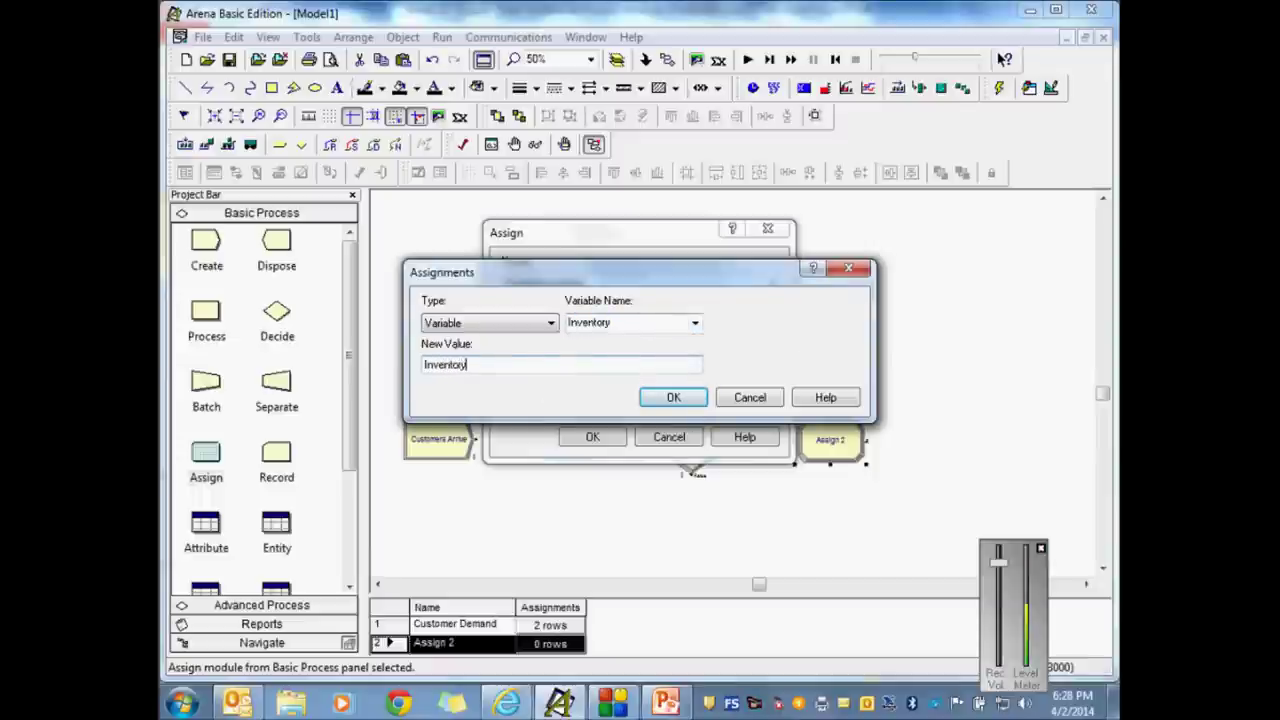
{"action": "type", "text": "-Demand"}
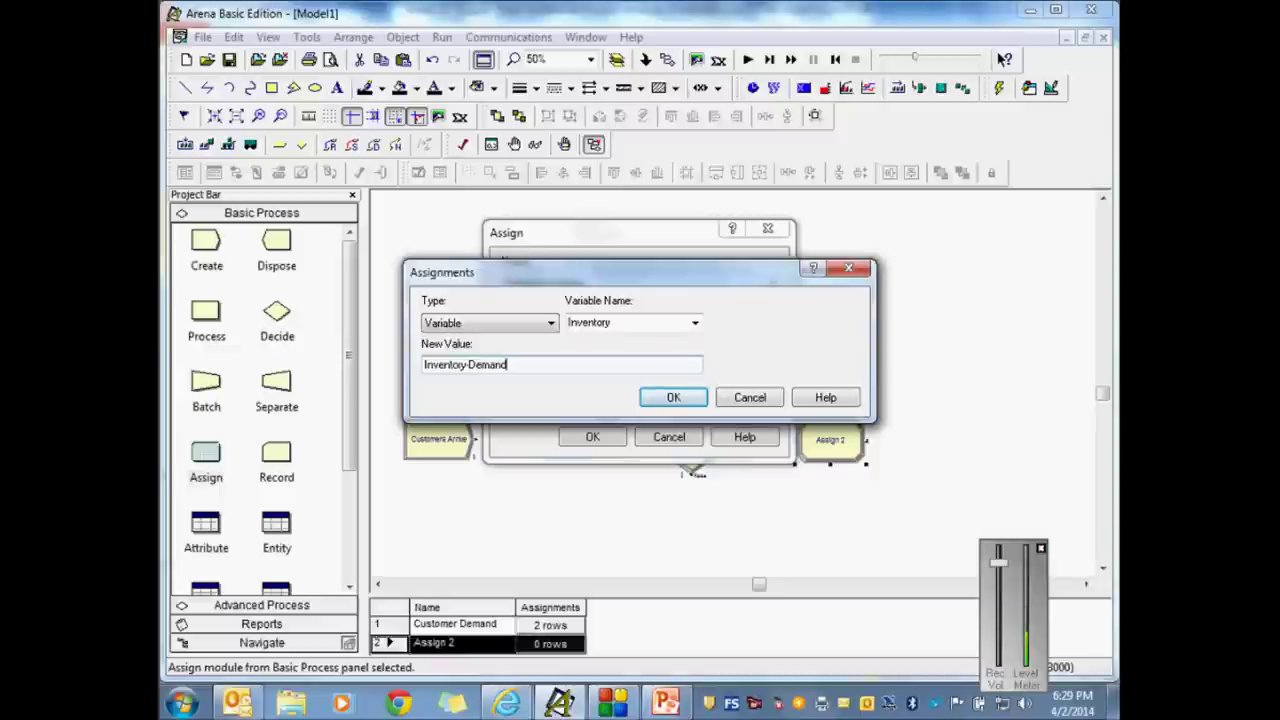
{"action": "left_click", "coordinate": [668, 399]}
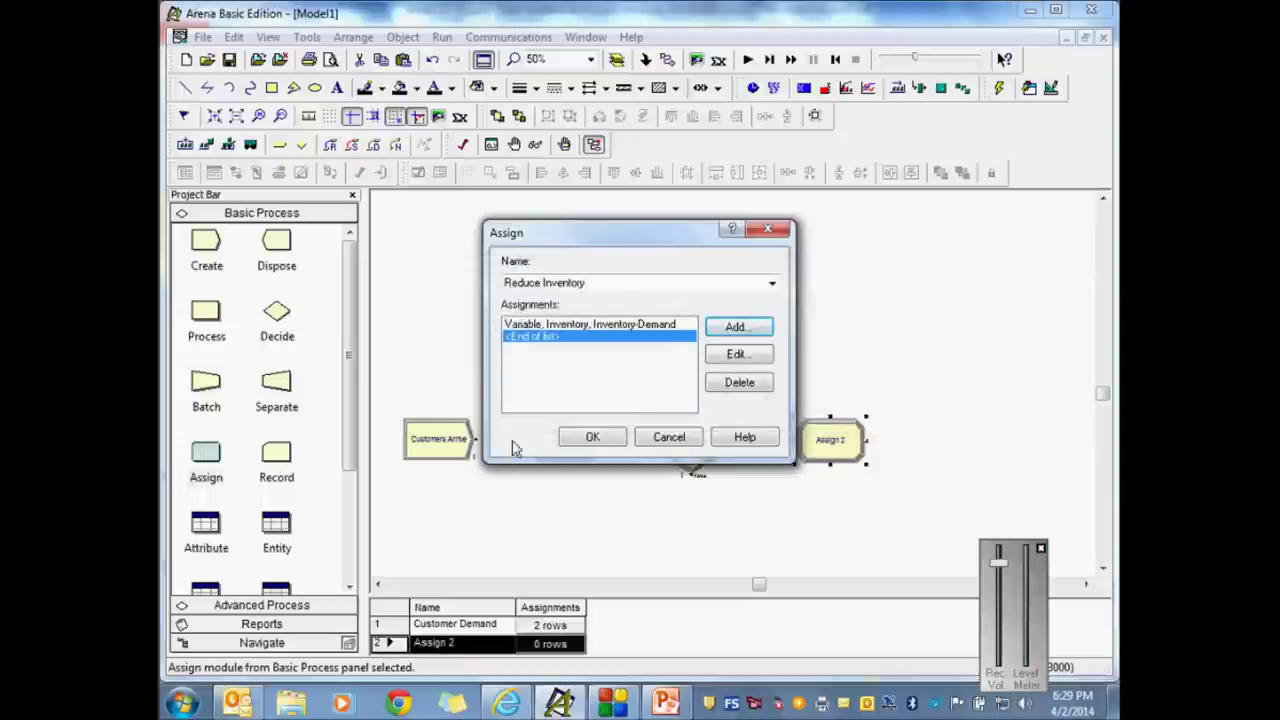
{"action": "left_click", "coordinate": [592, 438]}
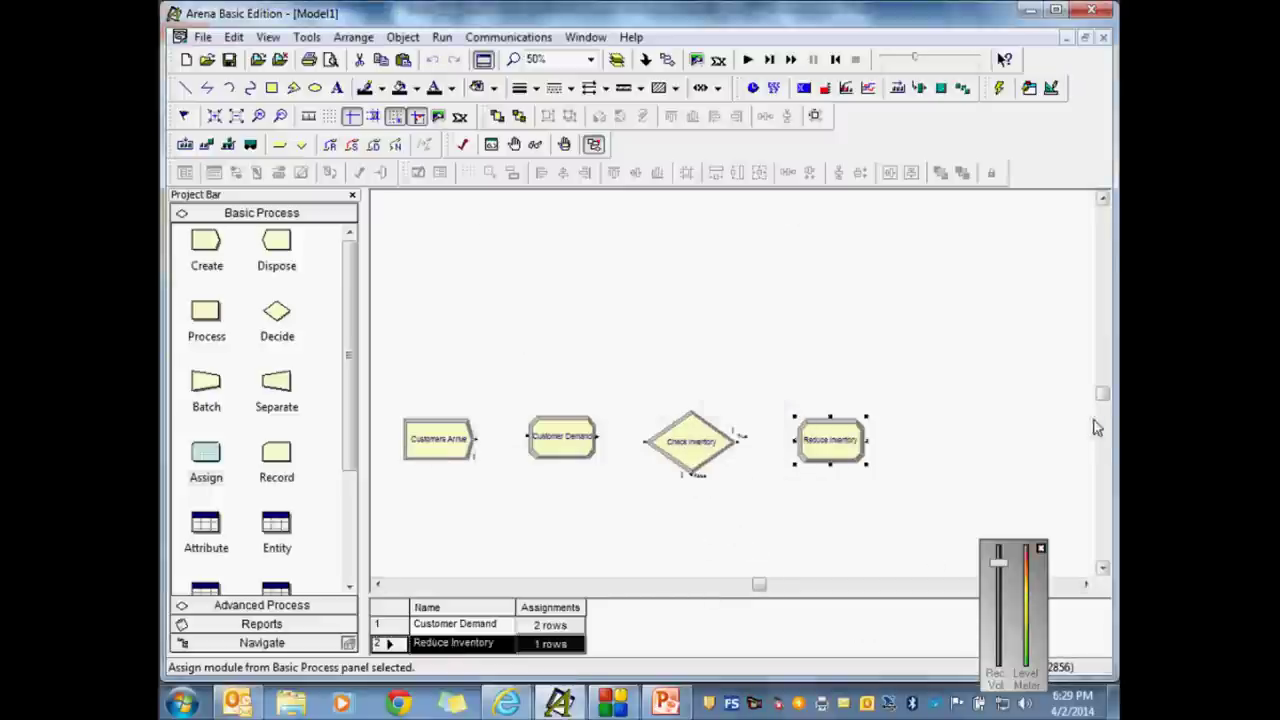
Step: Connect Customers Arrive, Customer Demand, Check Inventory and Reduce Inventory in sequence, using Check Inventory's True exit for the last connection
{"action": "left_click", "coordinate": [667, 60]}
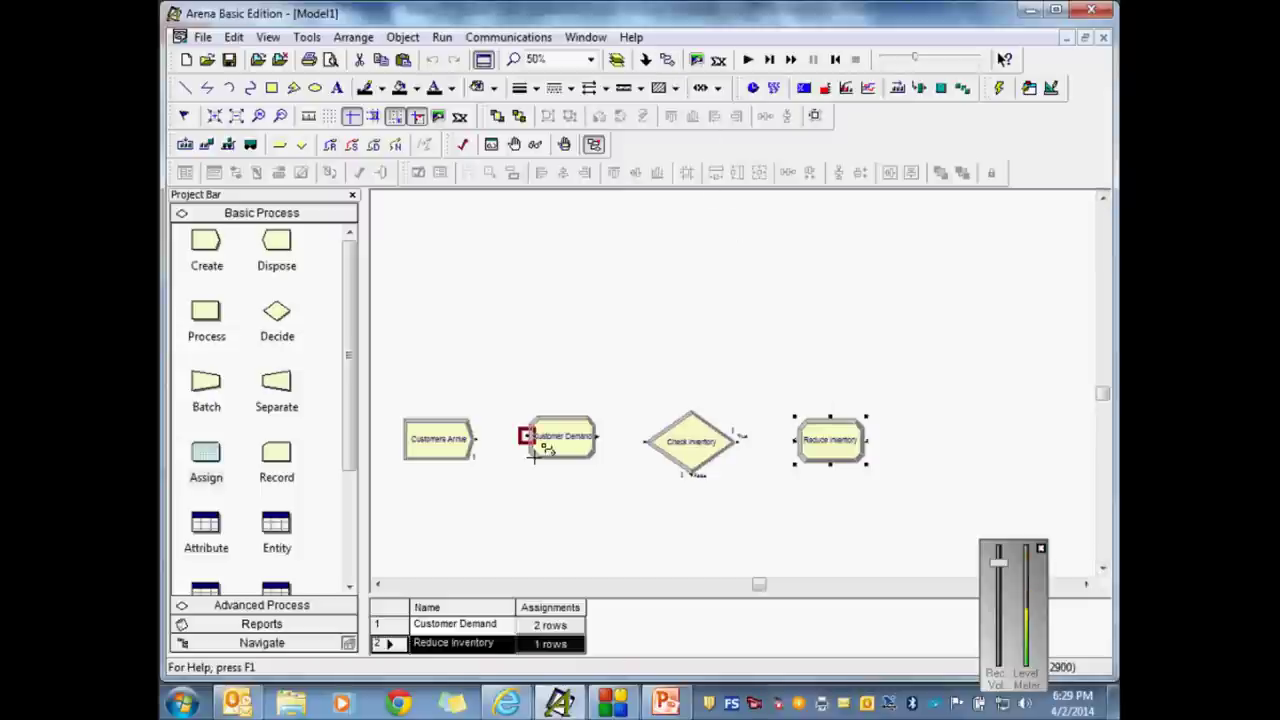
{"action": "left_click", "coordinate": [477, 438]}
{"action": "left_click", "coordinate": [530, 434]}
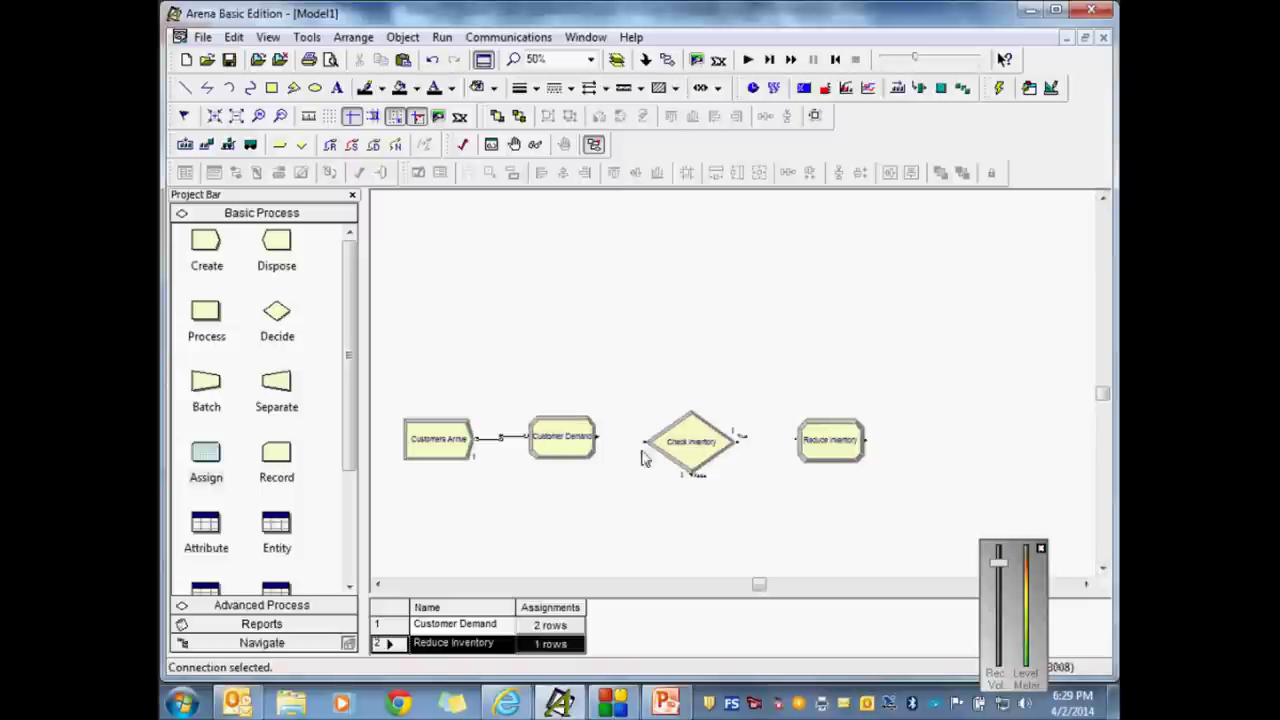
{"action": "left_click", "coordinate": [668, 61]}
{"action": "left_click", "coordinate": [597, 436]}
{"action": "left_click", "coordinate": [646, 439]}
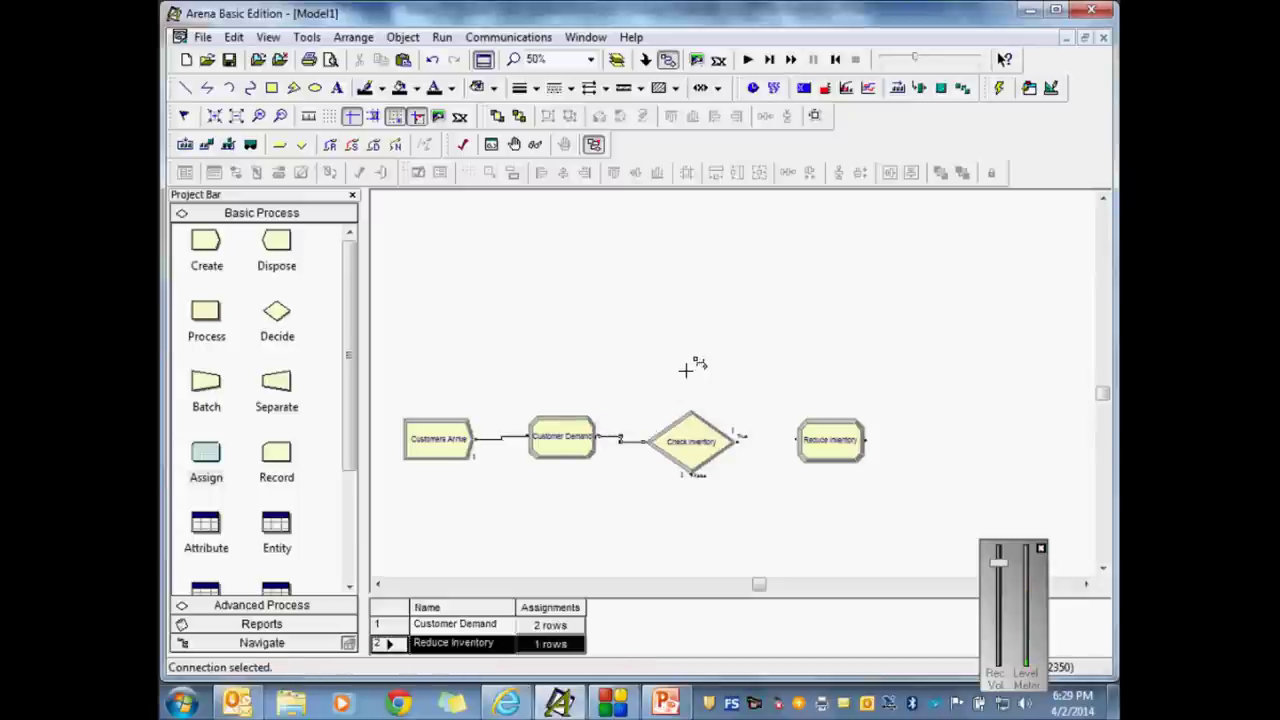
{"action": "left_click", "coordinate": [738, 437]}
{"action": "left_click", "coordinate": [794, 439]}
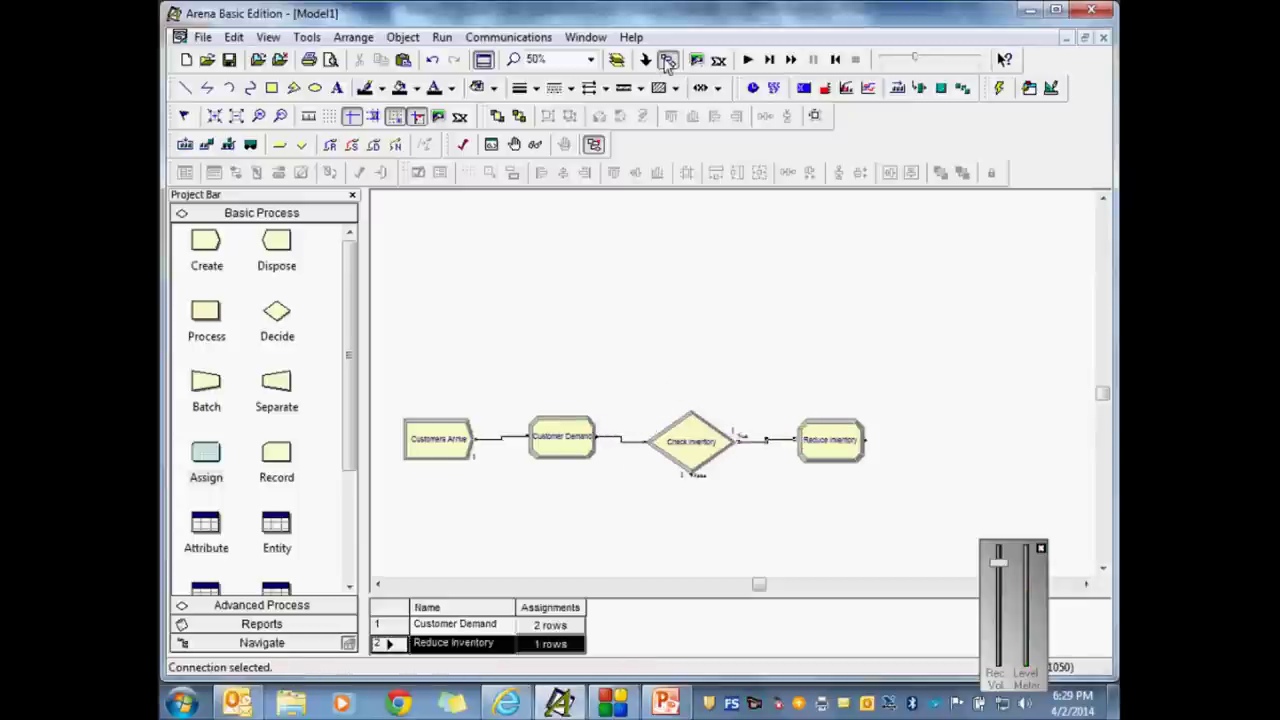
Step: Place a new Assign module below Reduce Inventory in the model
{"action": "scroll", "coordinate": [1104, 396], "scroll_direction": "up", "scroll_amount": 1}
{"action": "scroll", "coordinate": [1104, 396], "scroll_direction": "down", "scroll_amount": 2}
{"action": "left_click", "coordinate": [783, 479]}
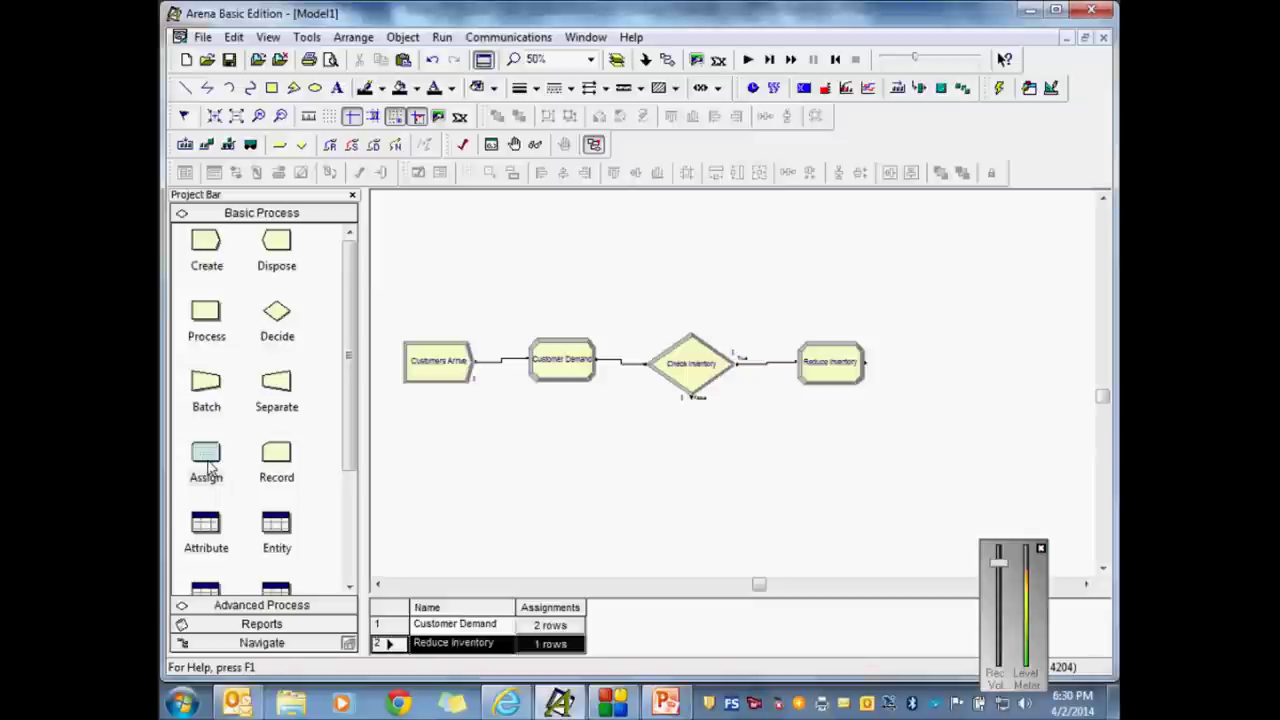
{"action": "left_click_drag", "start_coordinate": [208, 455], "coordinate": [794, 456]}
{"action": "left_click", "coordinate": [761, 534]}
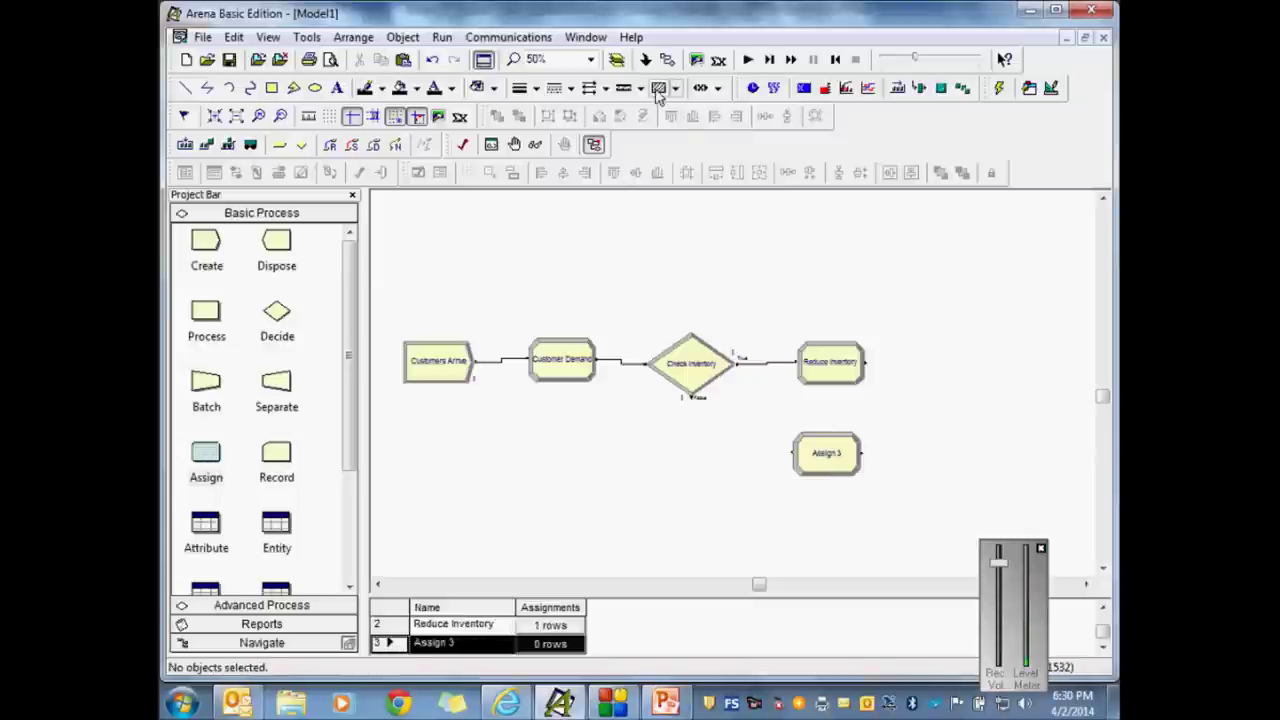
Step: Connect the False exit of Check Inventory to the new Assign module below Reduce Inventory
{"action": "left_click", "coordinate": [666, 62]}
{"action": "left_click", "coordinate": [689, 396]}
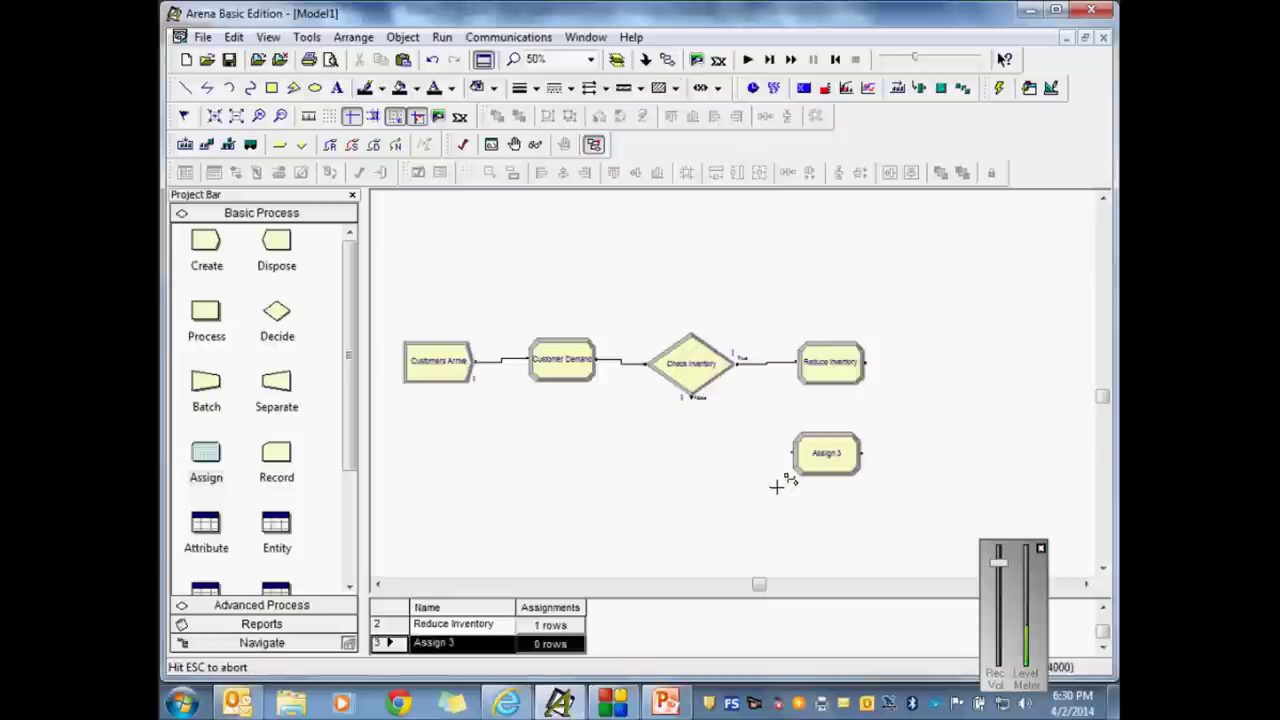
{"action": "left_click", "coordinate": [790, 452]}
{"action": "left_click", "coordinate": [794, 514]}
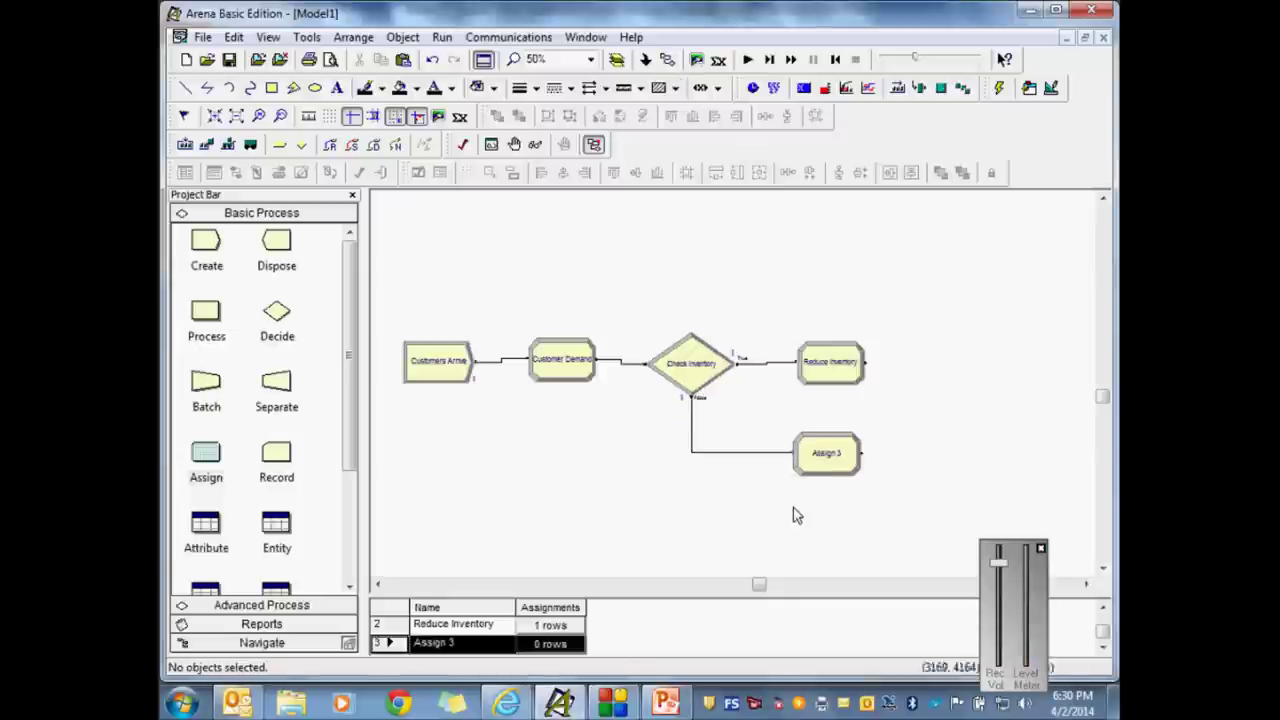
Step: Name the new Assign module on the False branch "Lost Customers"
{"action": "double_click", "coordinate": [838, 462]}
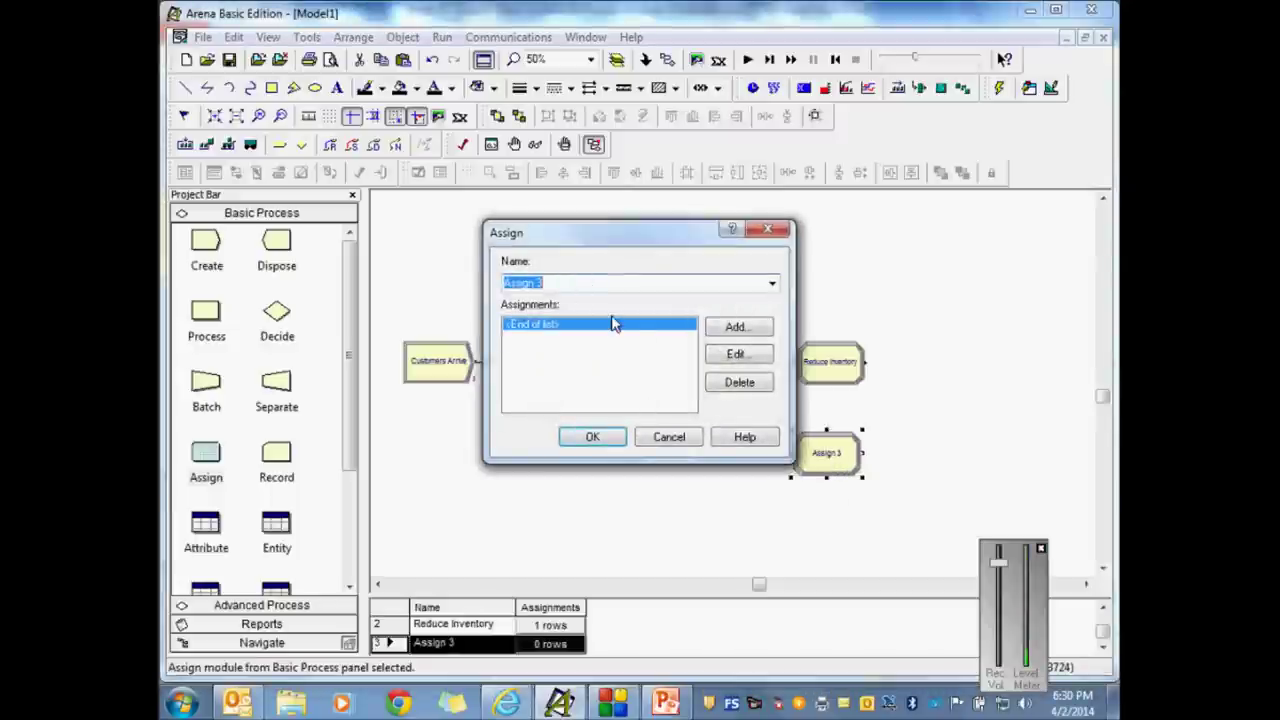
{"action": "type", "text": "Los"}
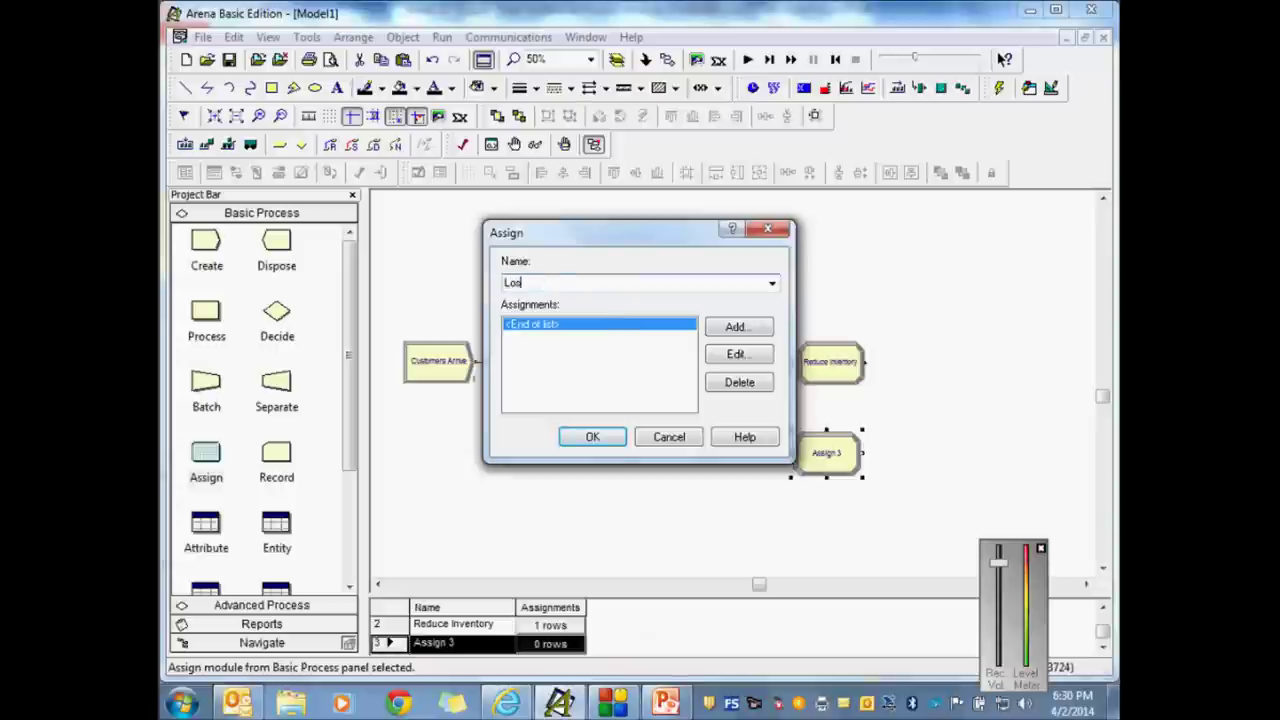
{"action": "type", "text": "t Customers"}
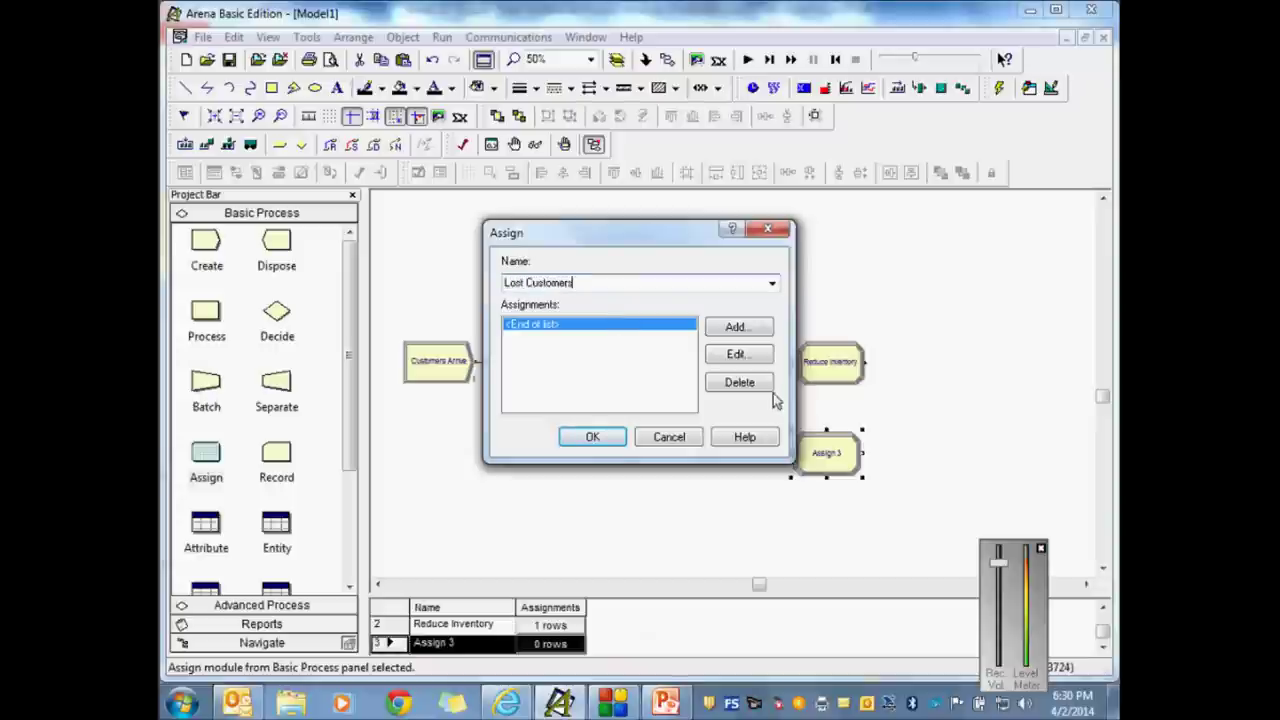
Step: Add an assignment to Lost Customers that sets the variable Lost to Lost+1
{"action": "left_click", "coordinate": [730, 330]}
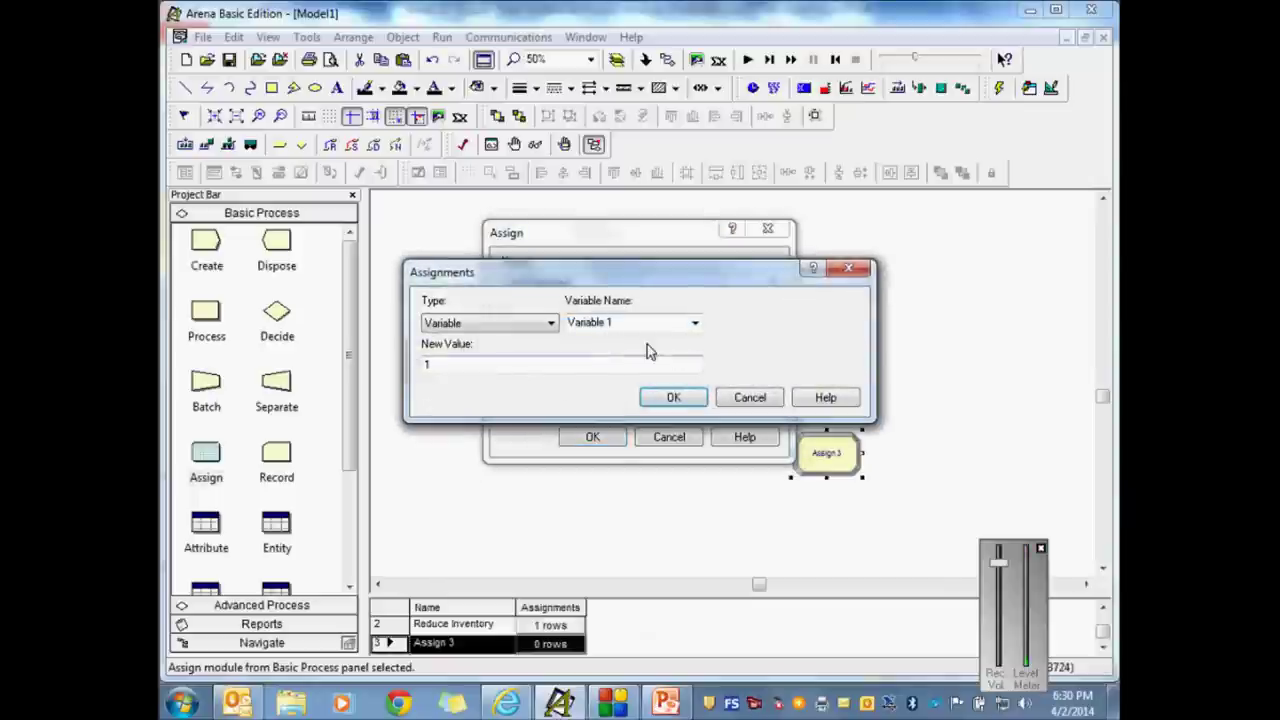
{"action": "left_click_drag", "start_coordinate": [626, 322], "coordinate": [550, 330]}
{"action": "type", "text": "Lost"}
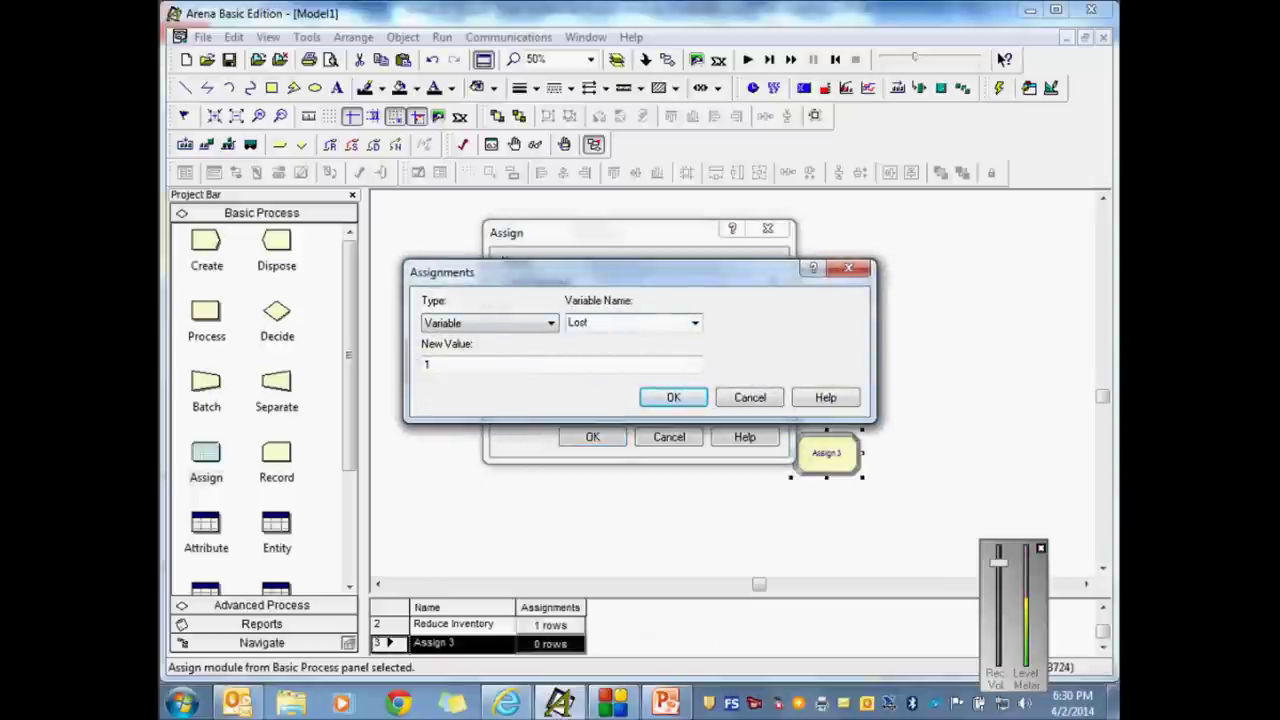
{"action": "key", "text": "Tab"}
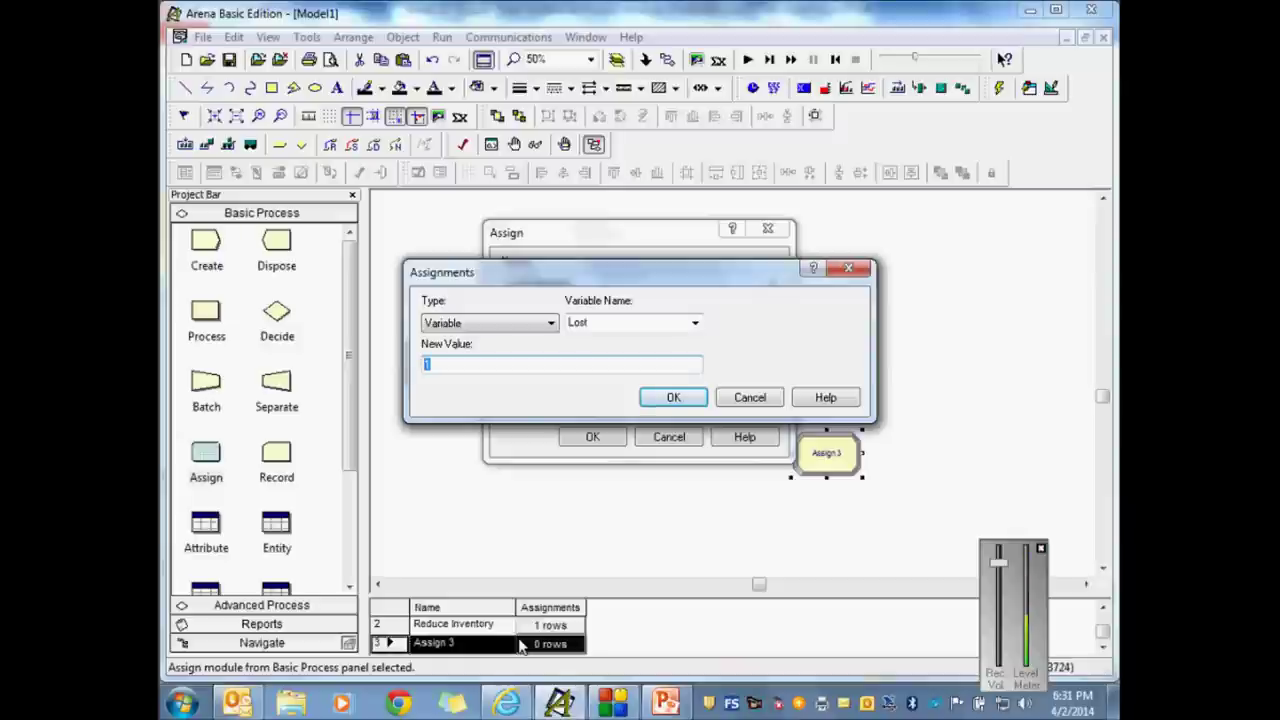
{"action": "type", "text": "Lost+1"}
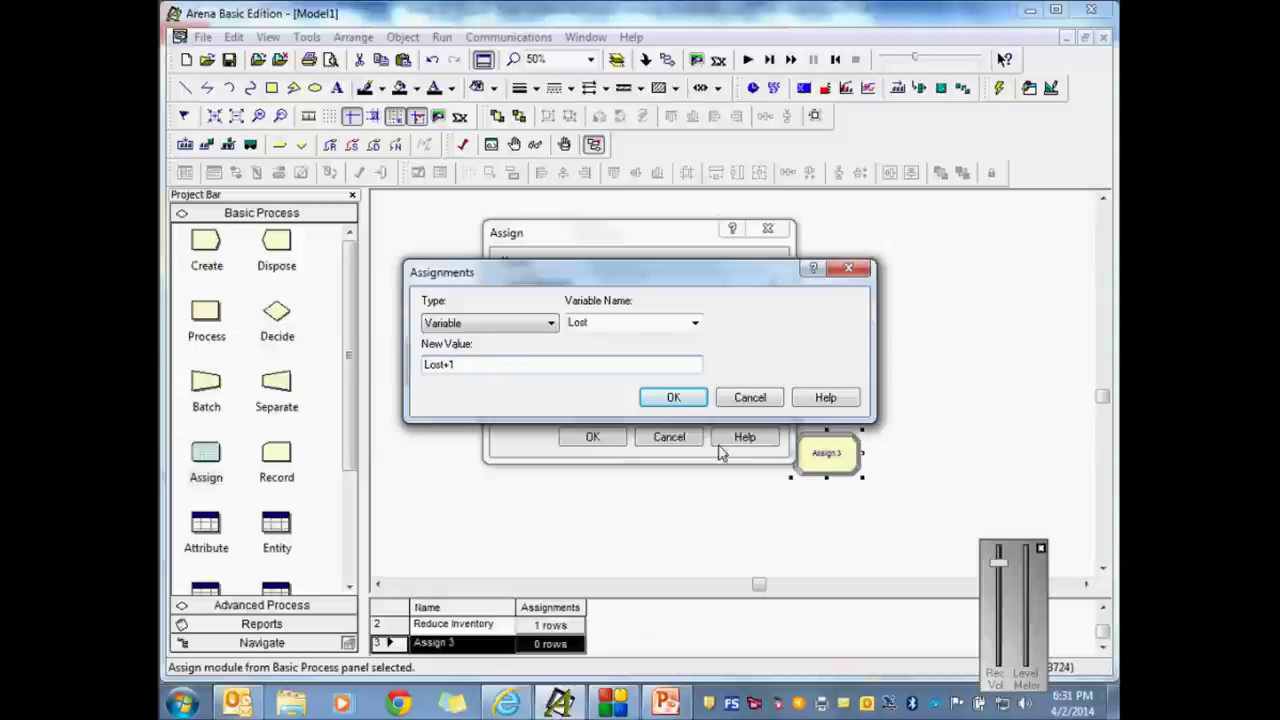
{"action": "left_click", "coordinate": [672, 406]}
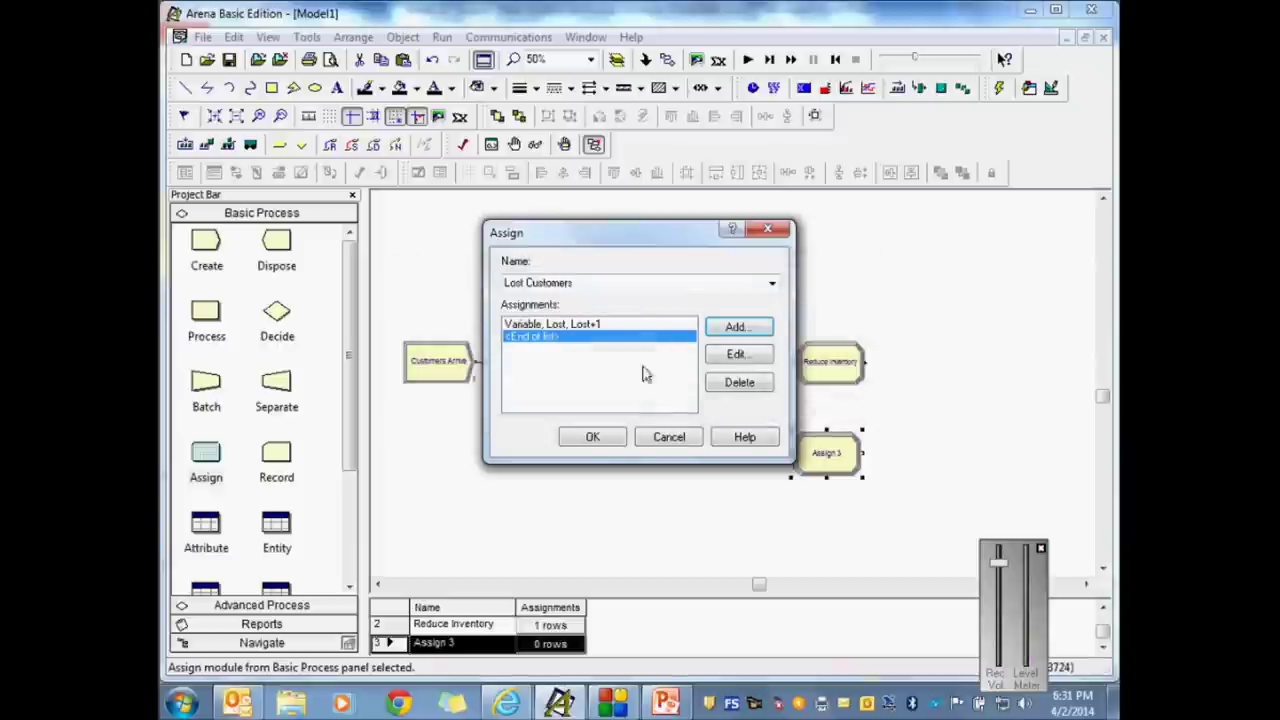
{"action": "left_click", "coordinate": [740, 327]}
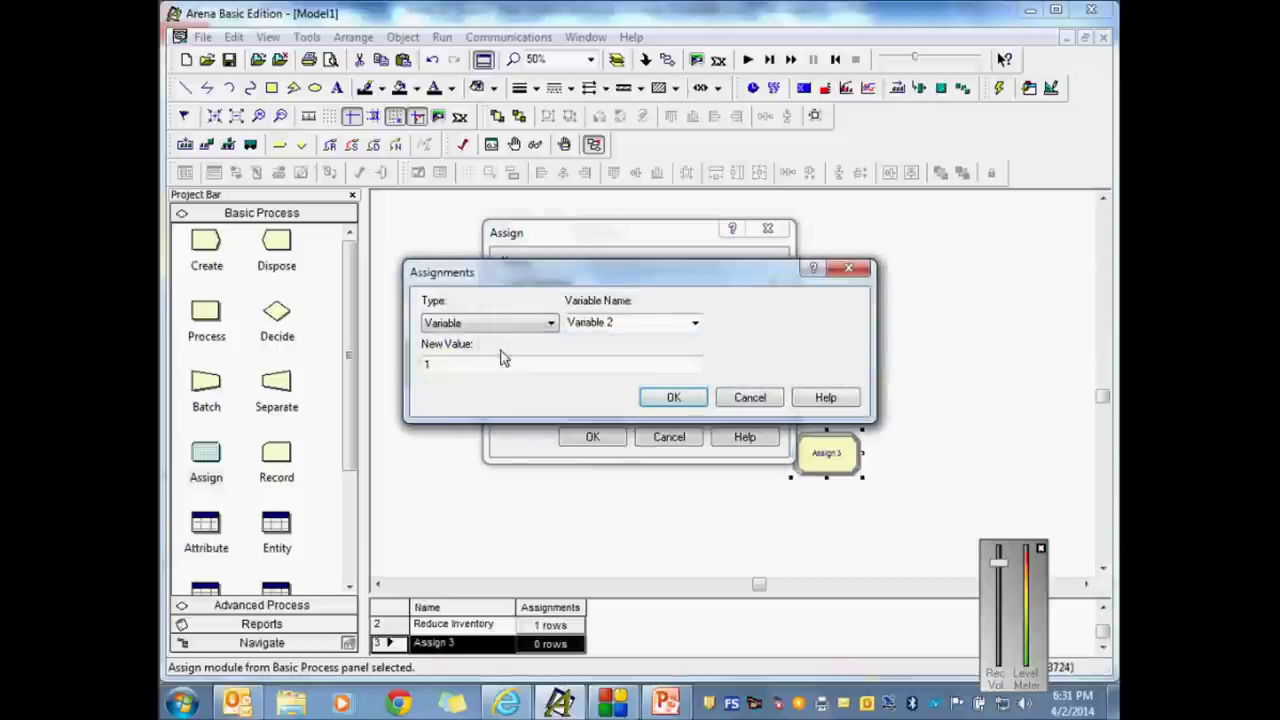
{"action": "left_click_drag", "start_coordinate": [623, 323], "coordinate": [549, 327]}
{"action": "type", "text": "Amount Lost"}
{"action": "key", "text": "Tab"}
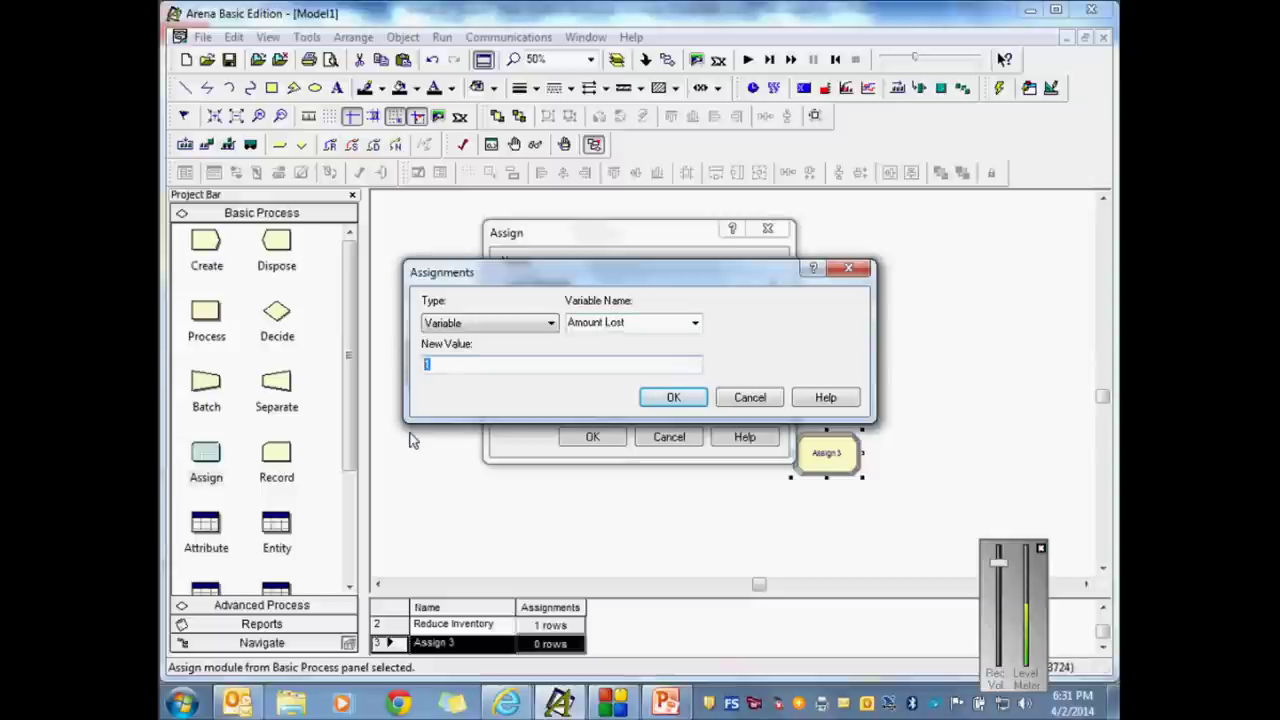
{"action": "type", "text": "Amount"}
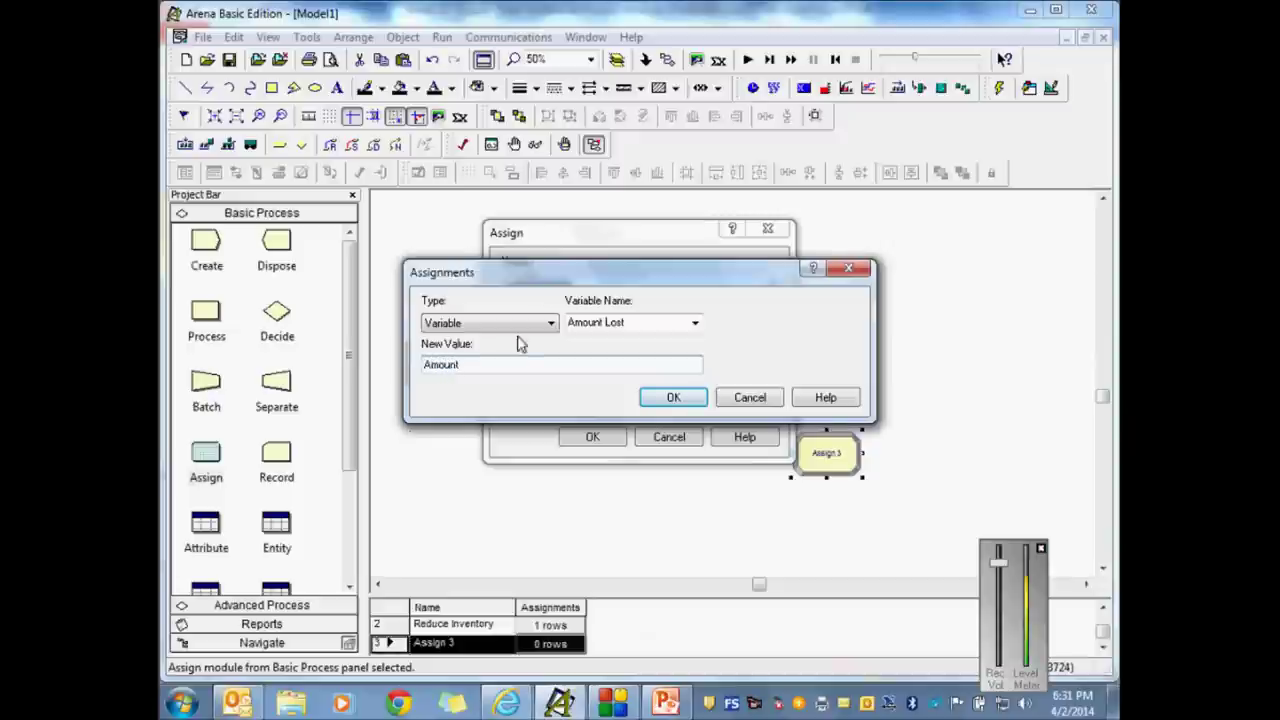
{"action": "left_click", "coordinate": [776, 397]}
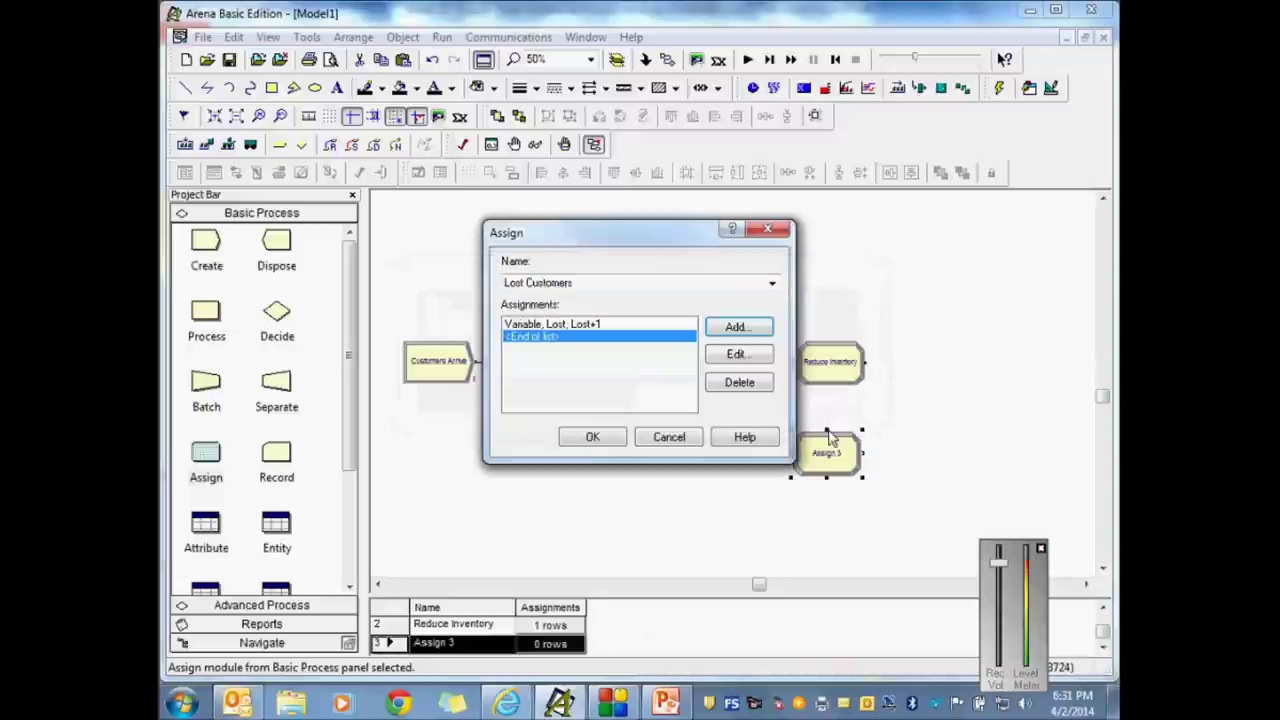
{"action": "left_click", "coordinate": [586, 324]}
{"action": "left_click", "coordinate": [740, 354]}
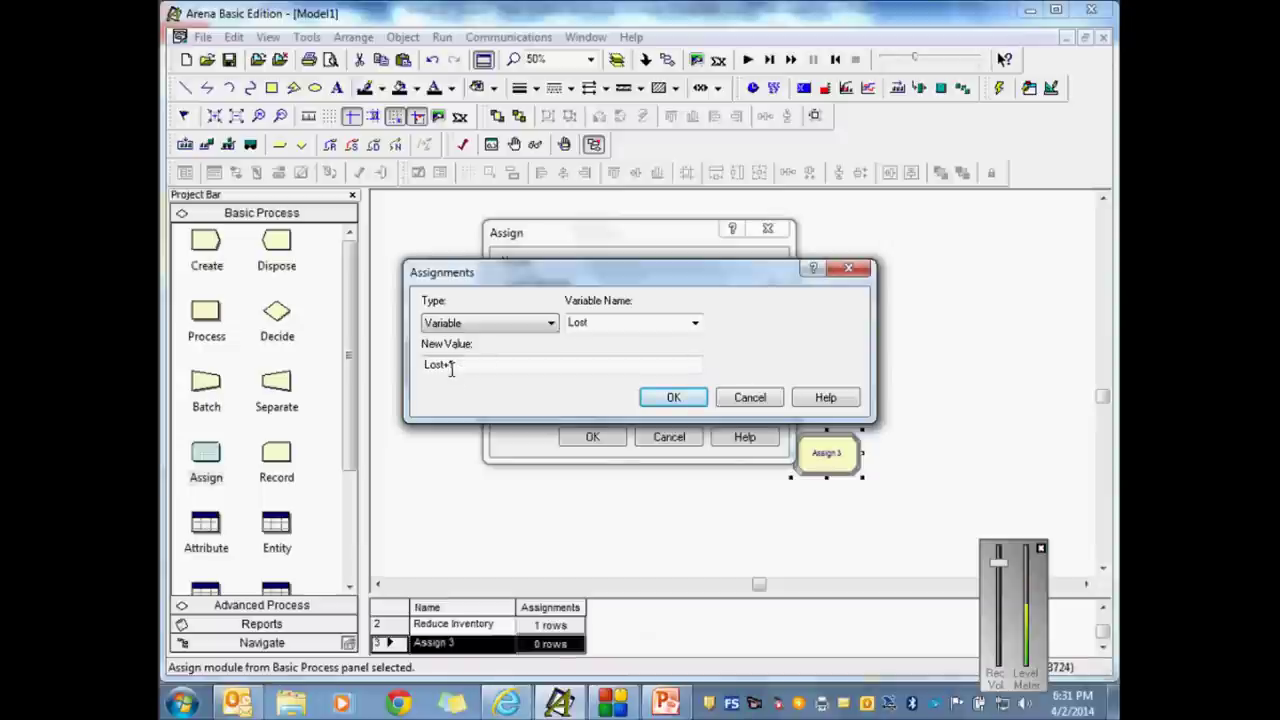
{"action": "left_click_drag", "start_coordinate": [451, 366], "coordinate": [420, 368]}
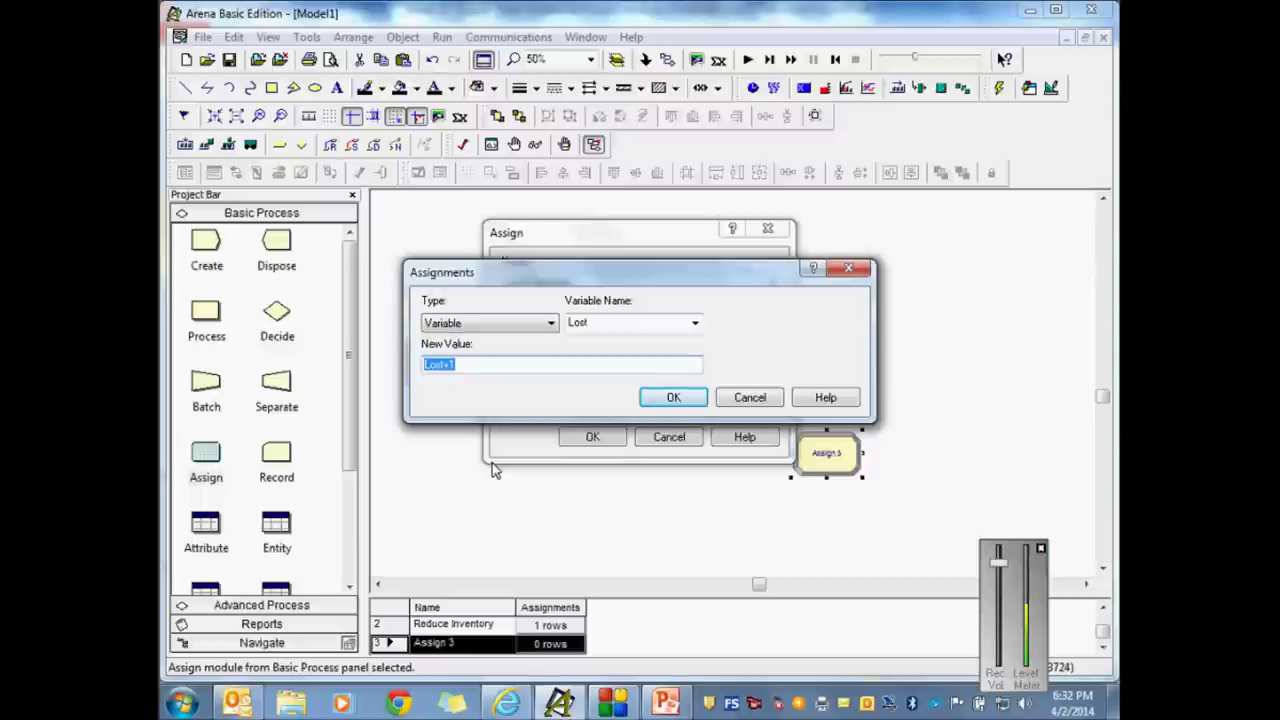
{"action": "left_click", "coordinate": [673, 397]}
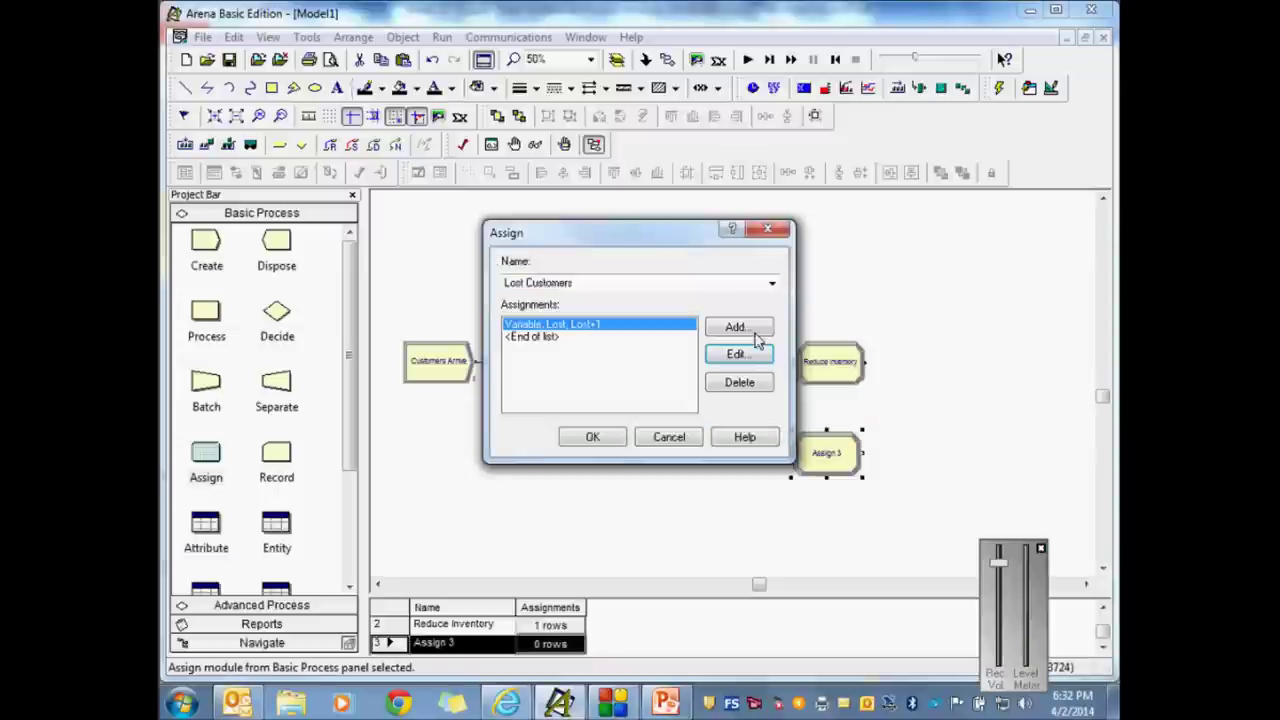
Step: Add a second assignment to Lost Customers for the variable Amount Lost, with the new value Demand-Inventory
{"action": "left_click", "coordinate": [737, 327]}
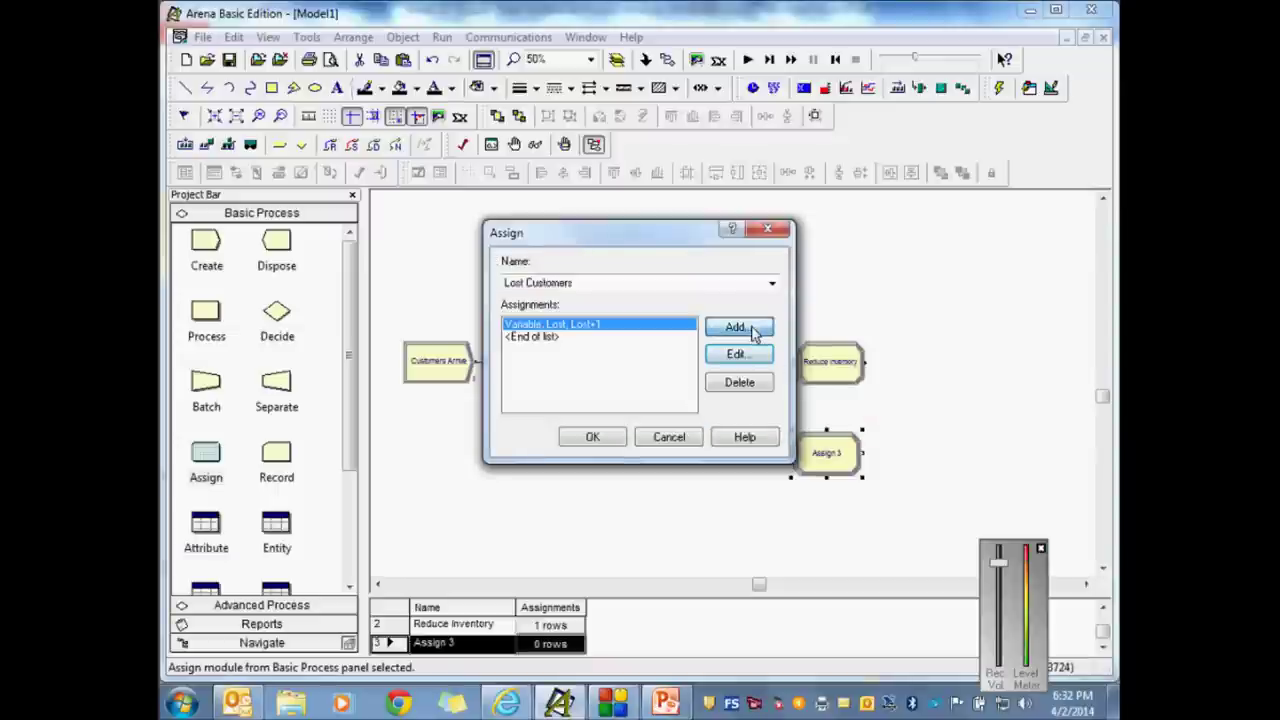
{"action": "left_click", "coordinate": [636, 321]}
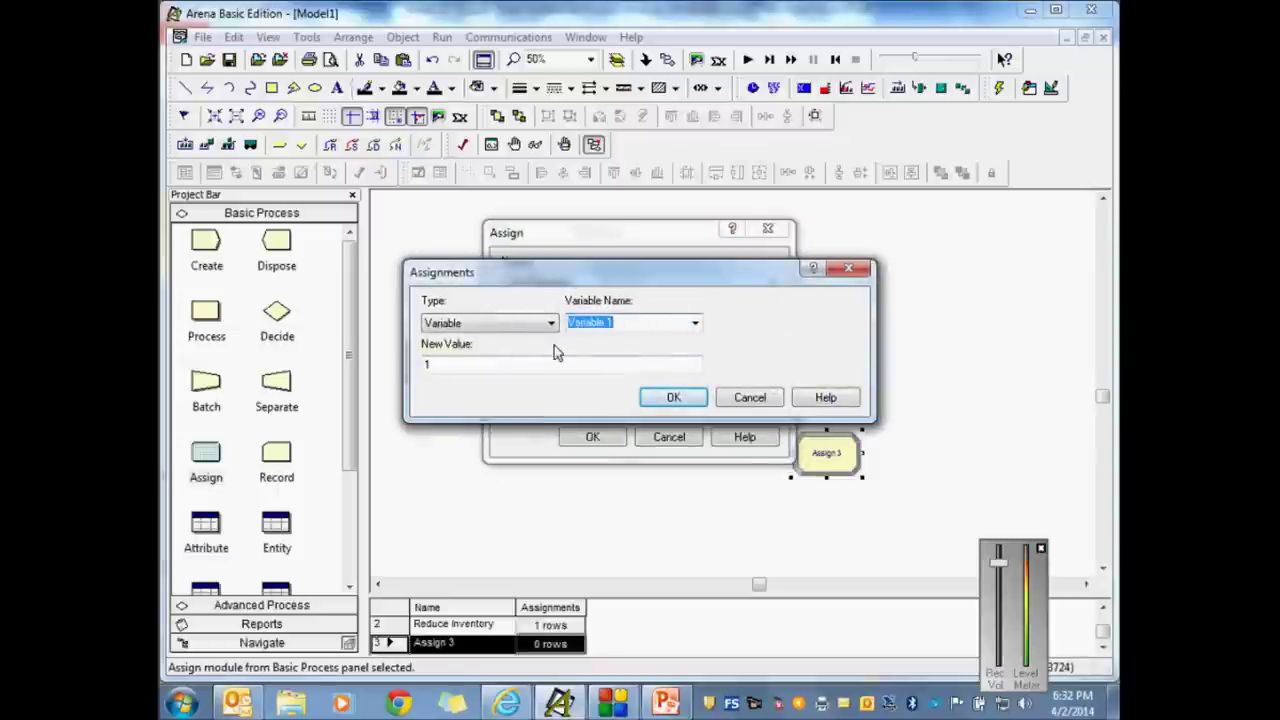
{"action": "type", "text": "Amoun"}
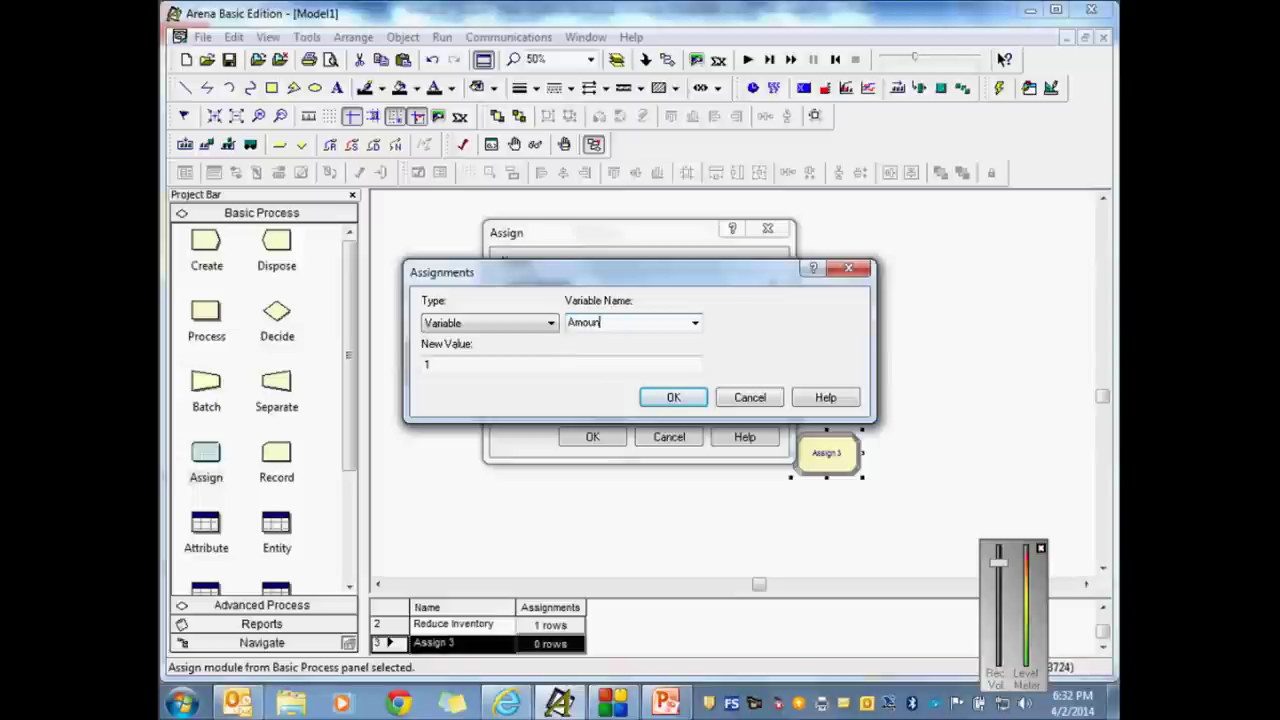
{"action": "type", "text": "t Lost"}
{"action": "key", "text": "Tab"}
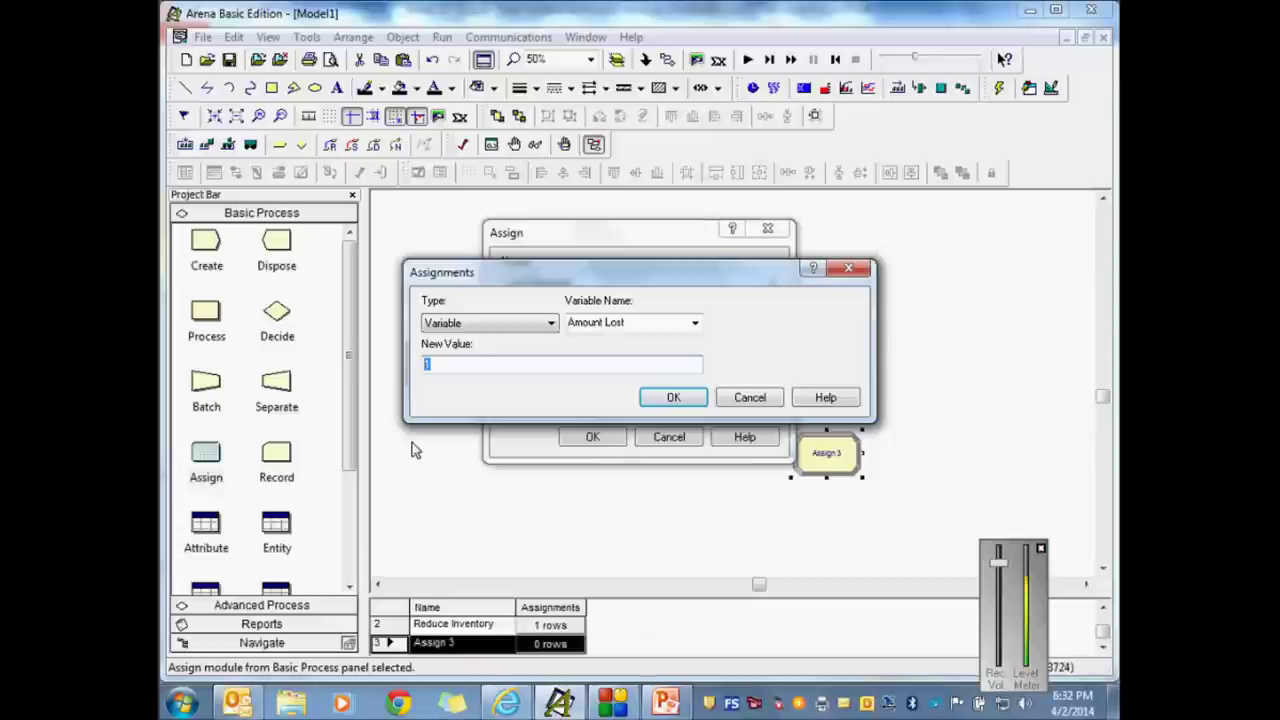
{"action": "type", "text": "Demand"}
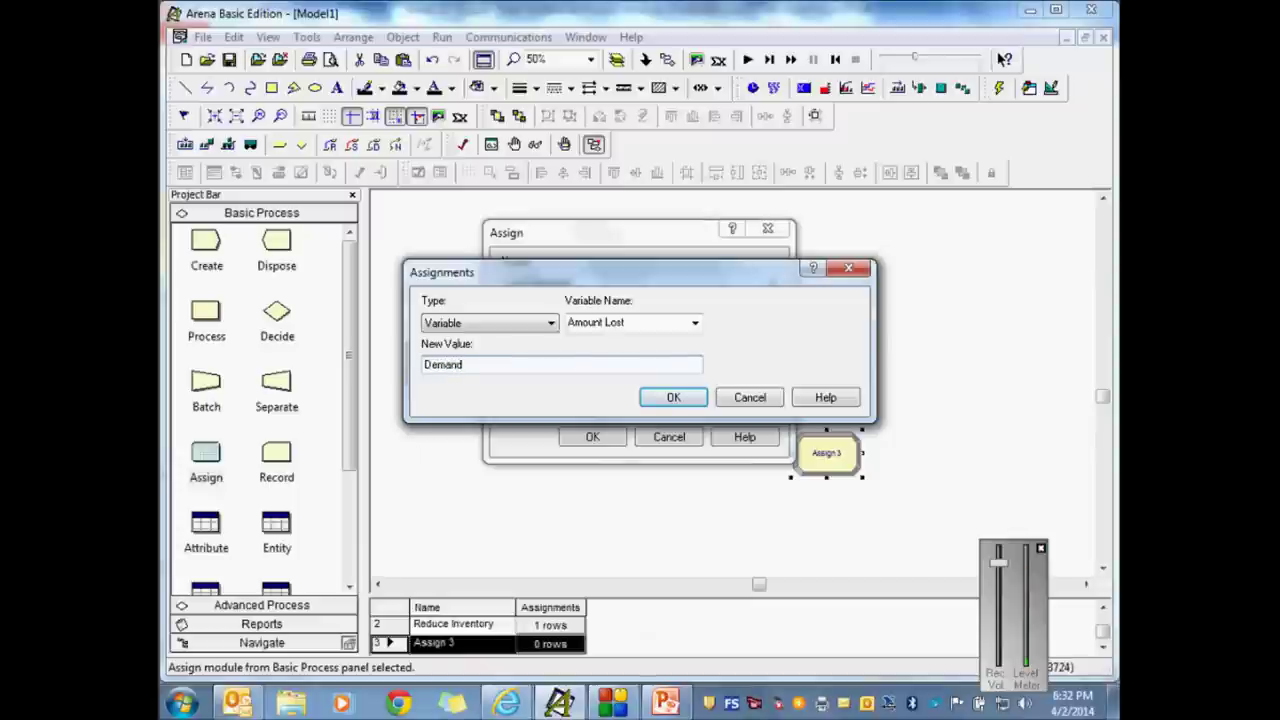
{"action": "type", "text": "-Inventory"}
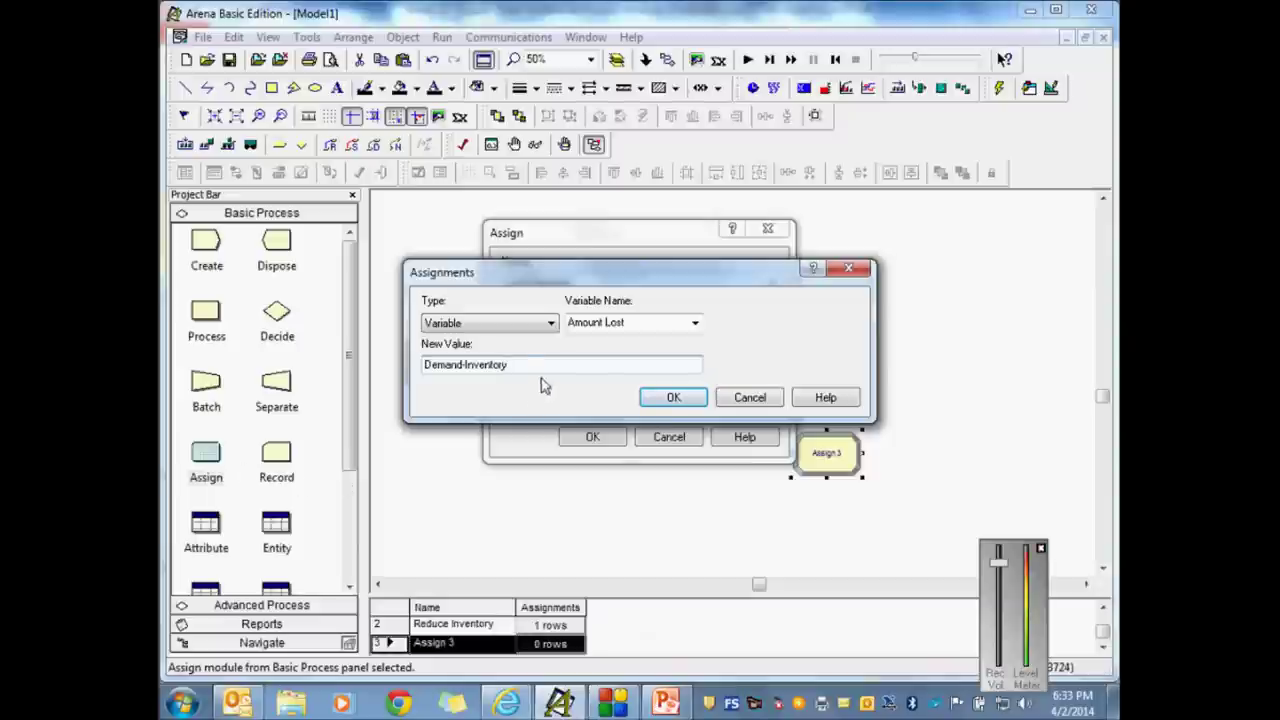
Step: Replace the new value of the Amount Lost assignment with Amount Lost+Demand
{"action": "left_click_drag", "start_coordinate": [519, 364], "coordinate": [418, 368]}
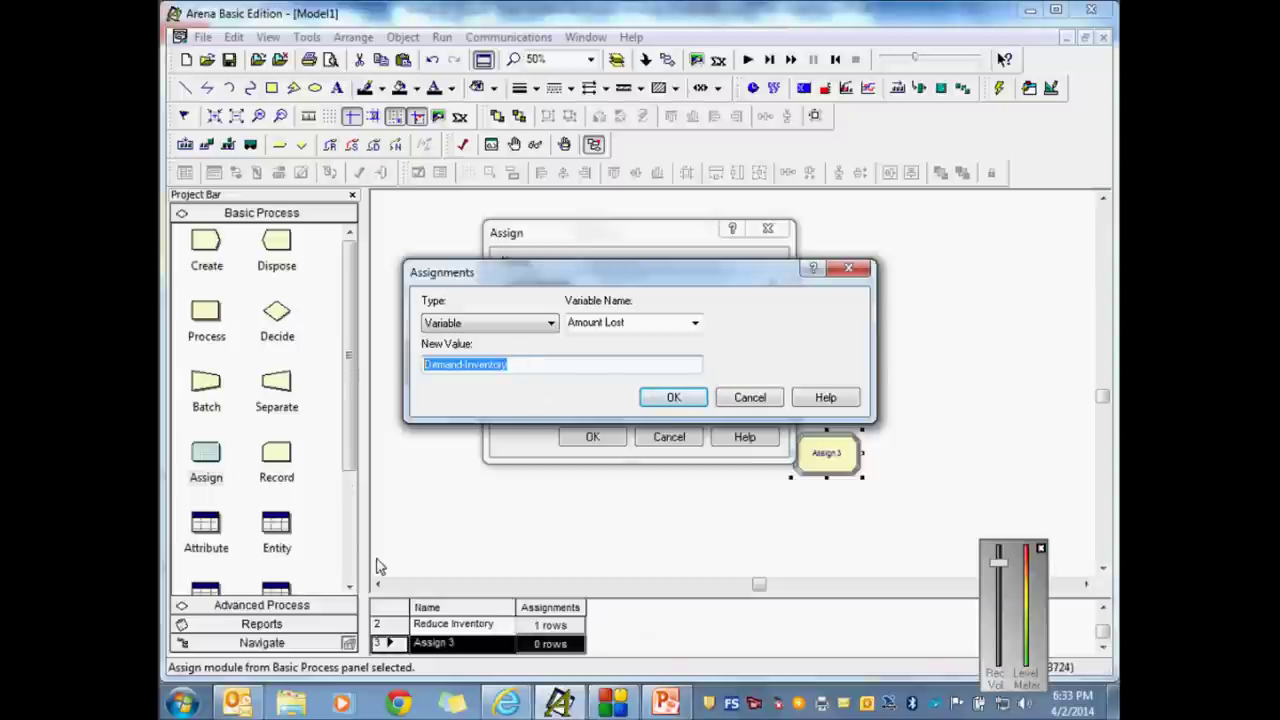
{"action": "type", "text": "AMoun"}
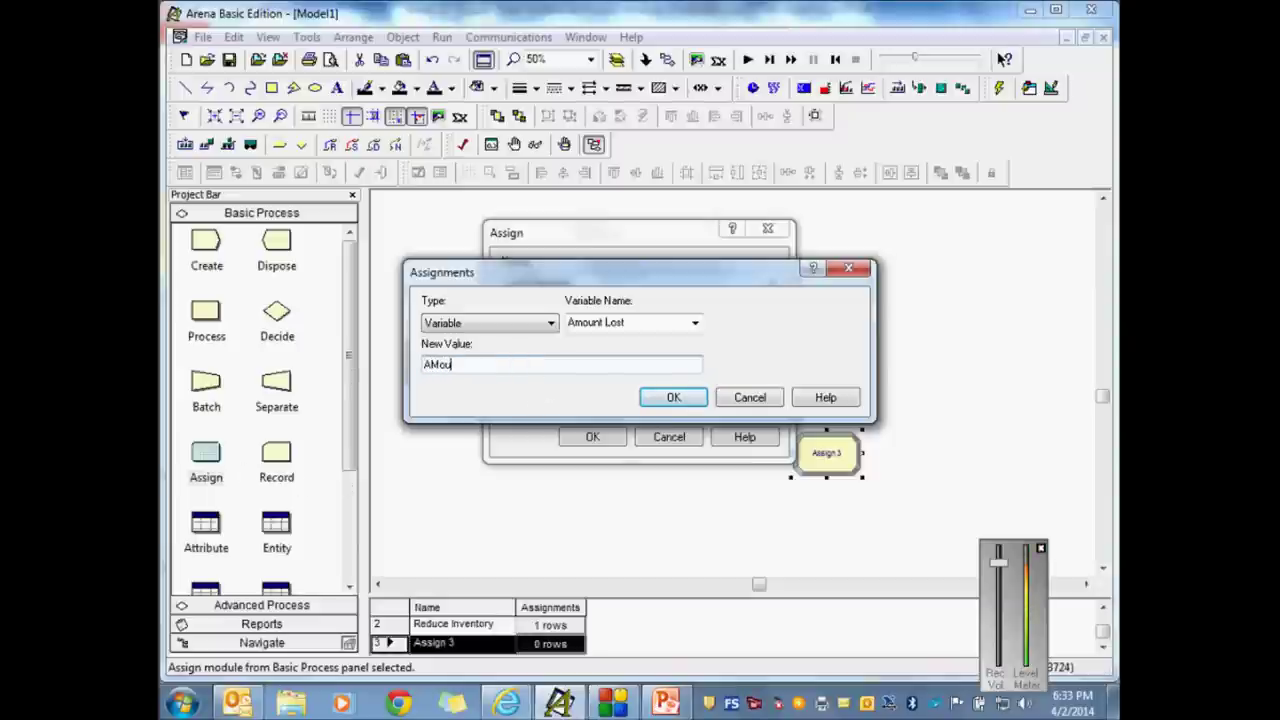
{"action": "key", "text": "BackSpace"}
{"action": "key", "text": "BackSpace"}
{"action": "key", "text": "BackSpace"}
{"action": "key", "text": "BackSpace"}
{"action": "type", "text": "mount Loast+"}
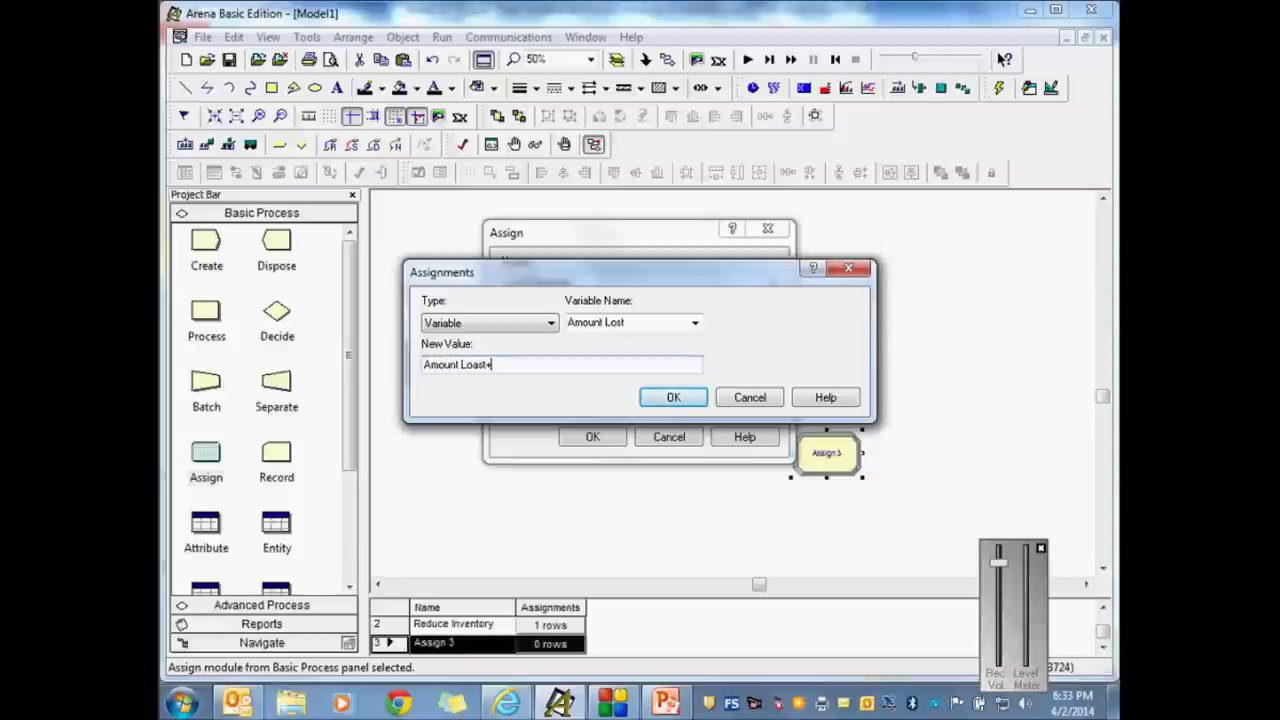
{"action": "type", "text": "Demand"}
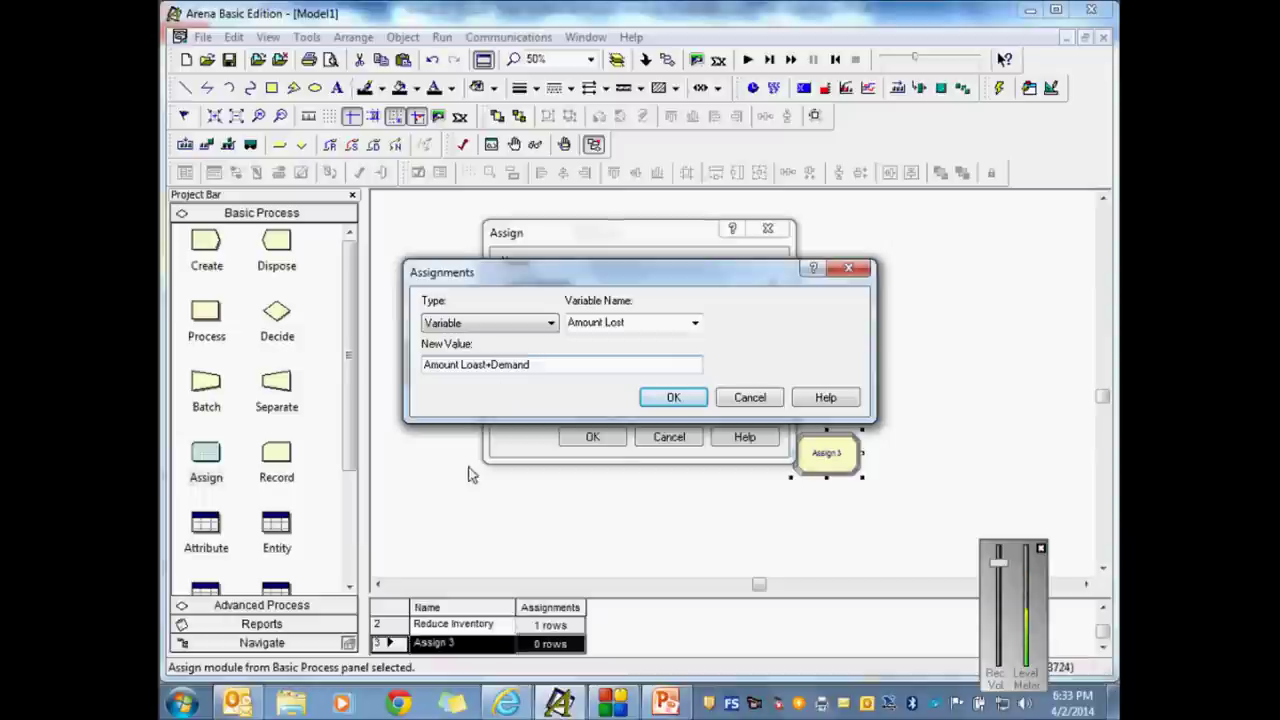
{"action": "left_click", "coordinate": [479, 365]}
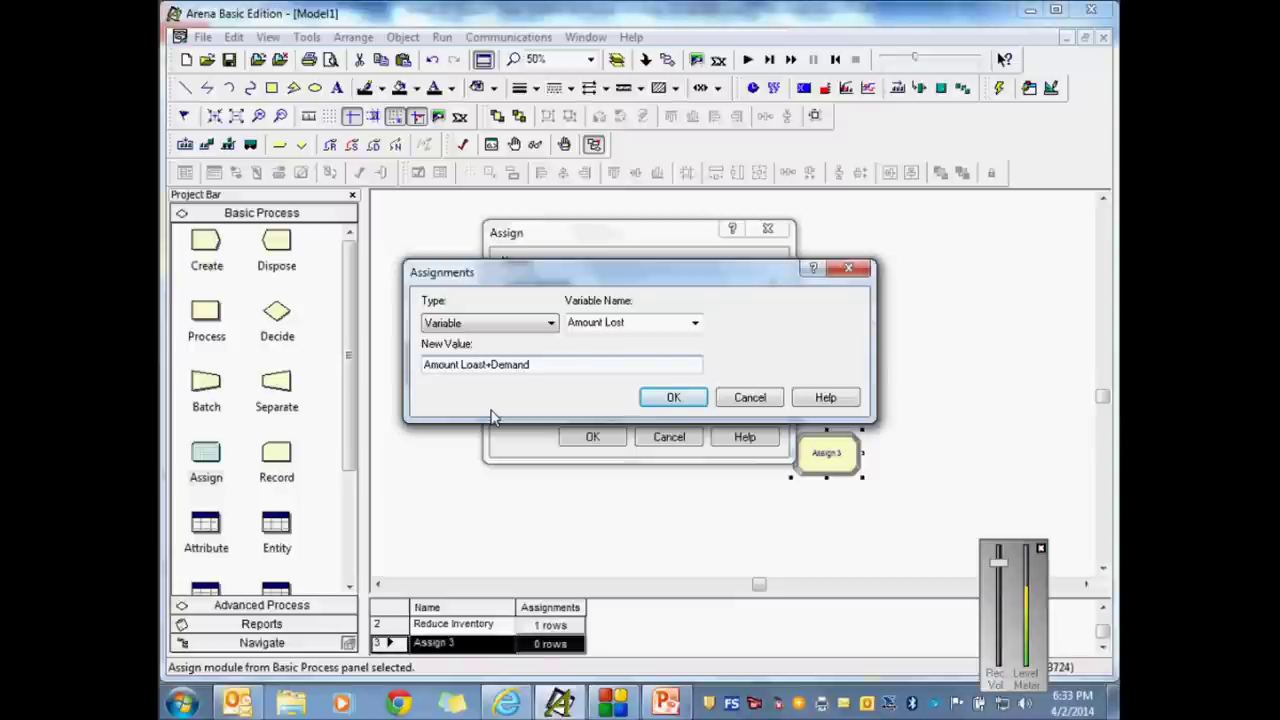
{"action": "key", "text": "BackSpace"}
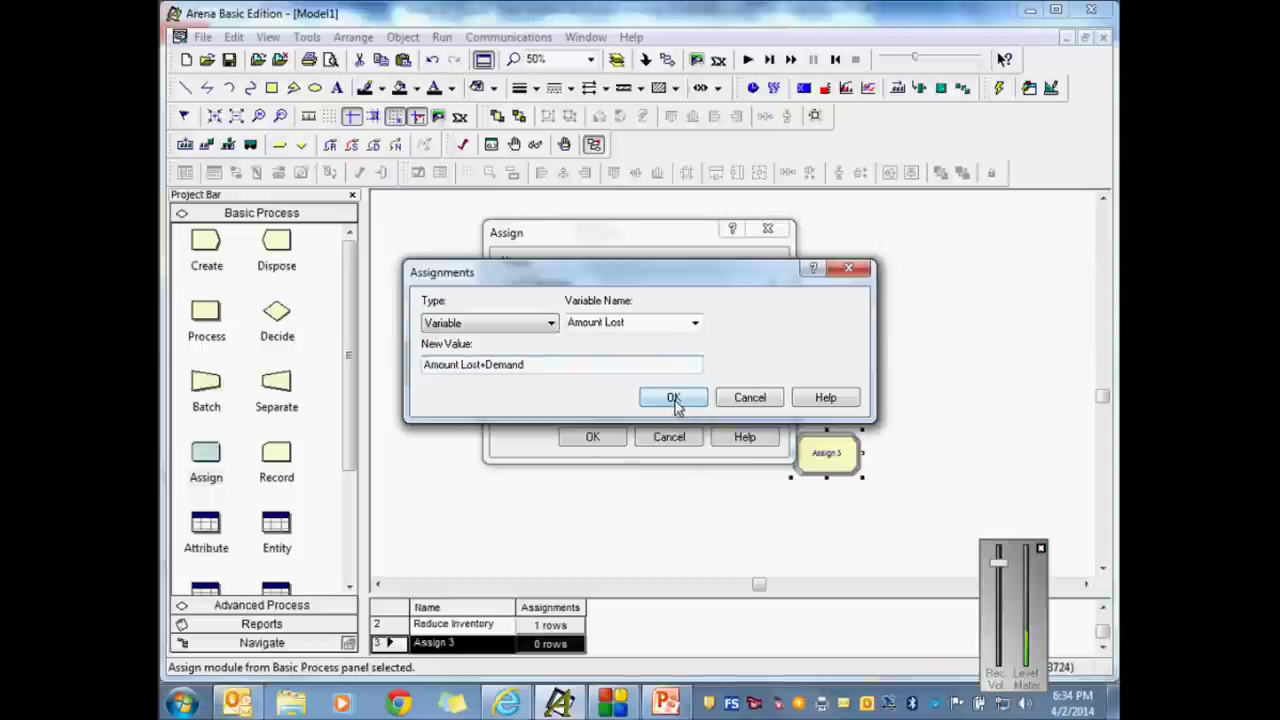
Step: Accept the Amount Lost assignment and save the Lost Customers module's settings
{"action": "left_click", "coordinate": [673, 397]}
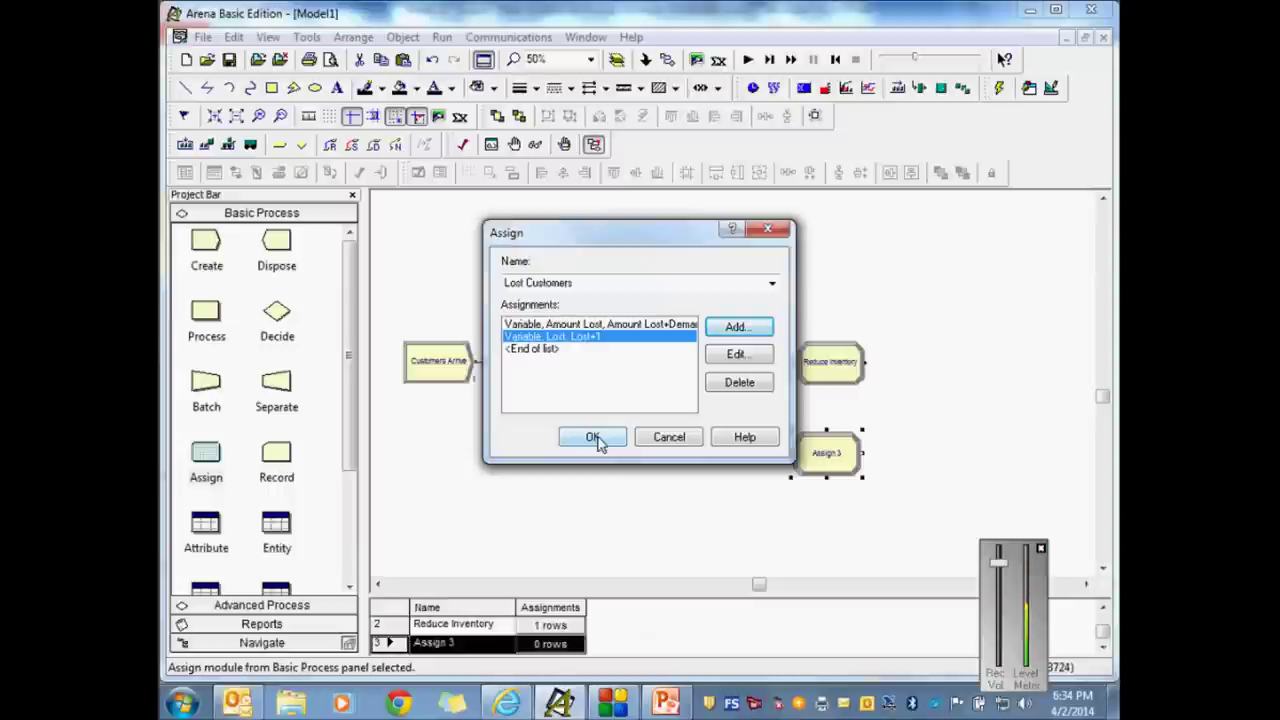
{"action": "left_click", "coordinate": [592, 438]}
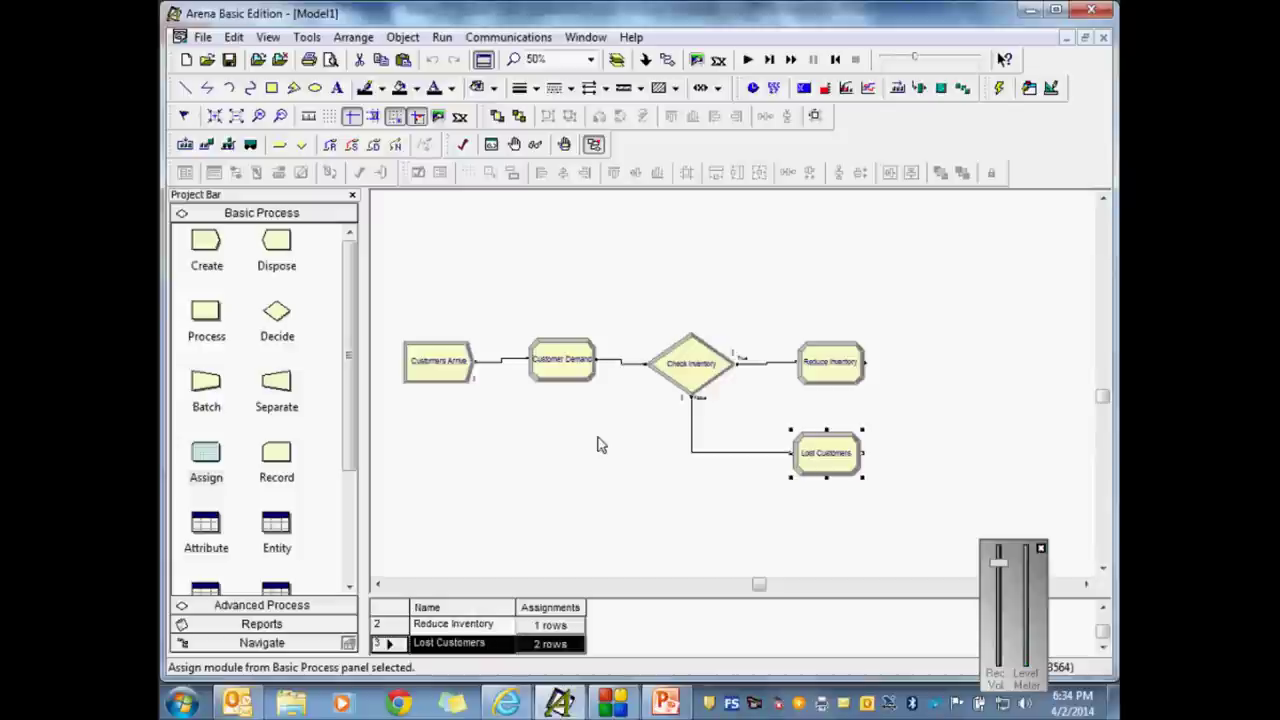
{"action": "double_click", "coordinate": [838, 370]}
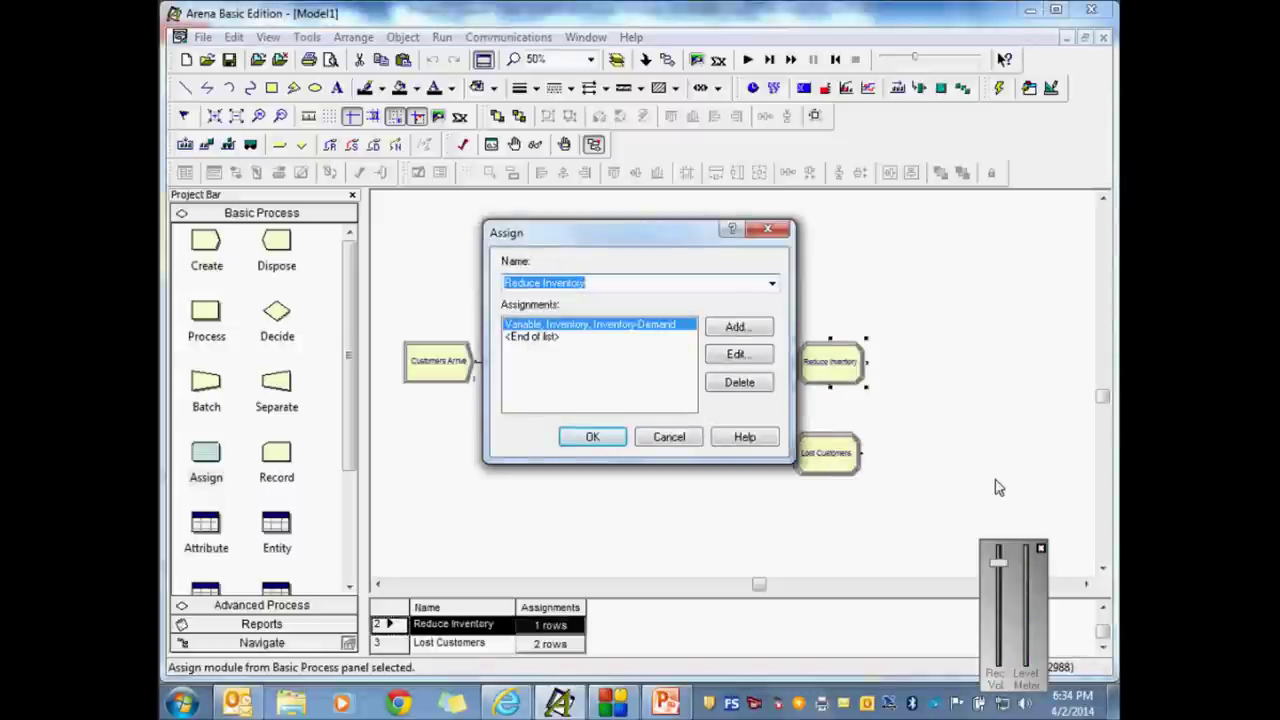
{"action": "left_click", "coordinate": [740, 328]}
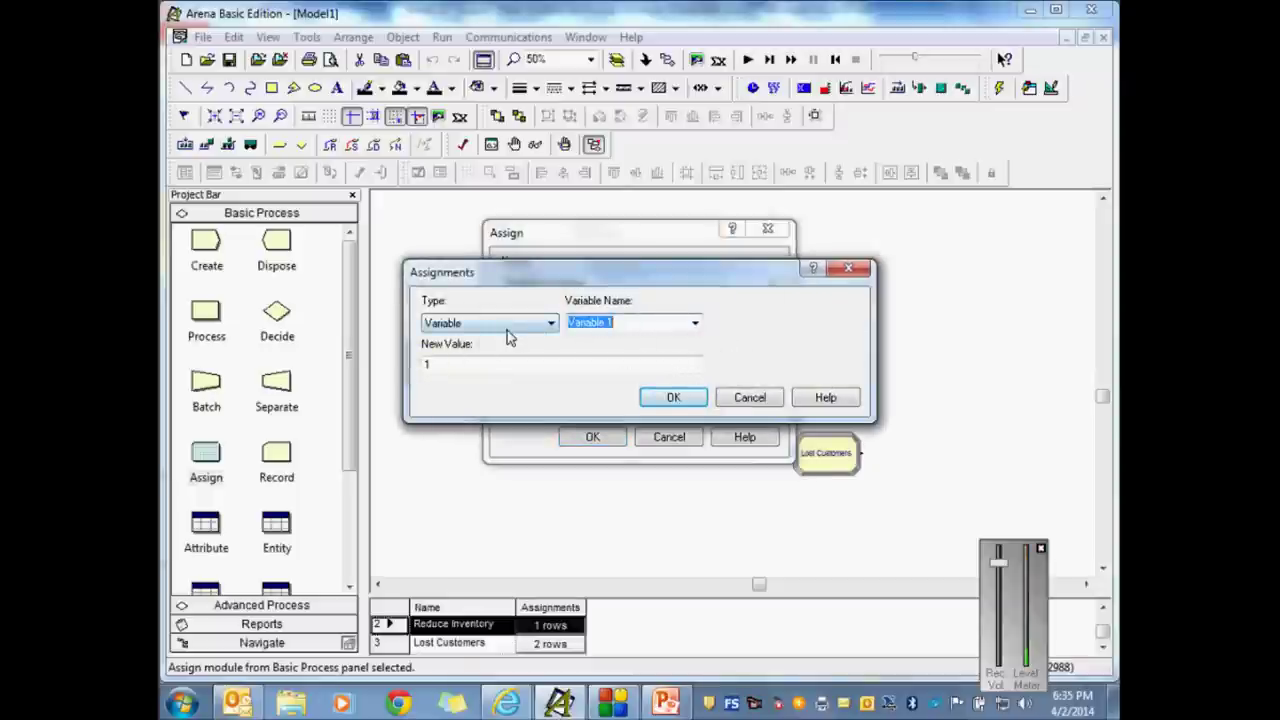
{"action": "left_click", "coordinate": [849, 268]}
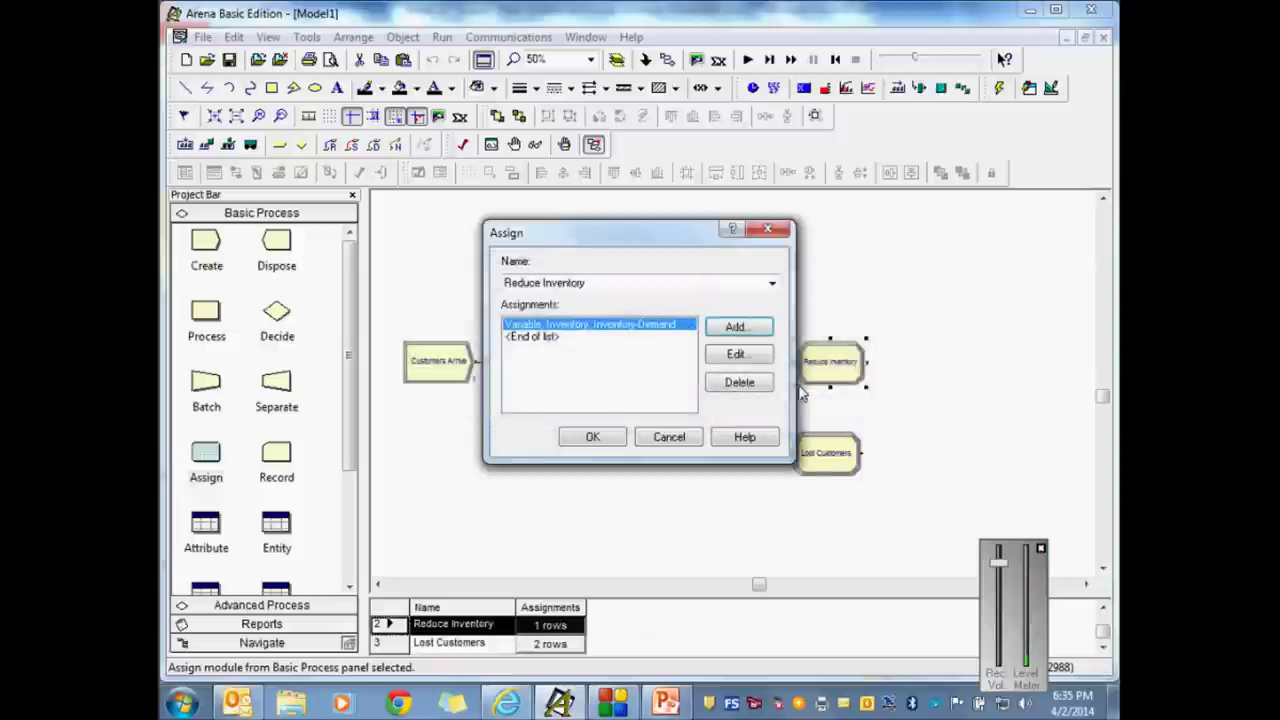
{"action": "left_click", "coordinate": [688, 442]}
{"action": "left_click", "coordinate": [893, 378]}
{"action": "double_click", "coordinate": [826, 453]}
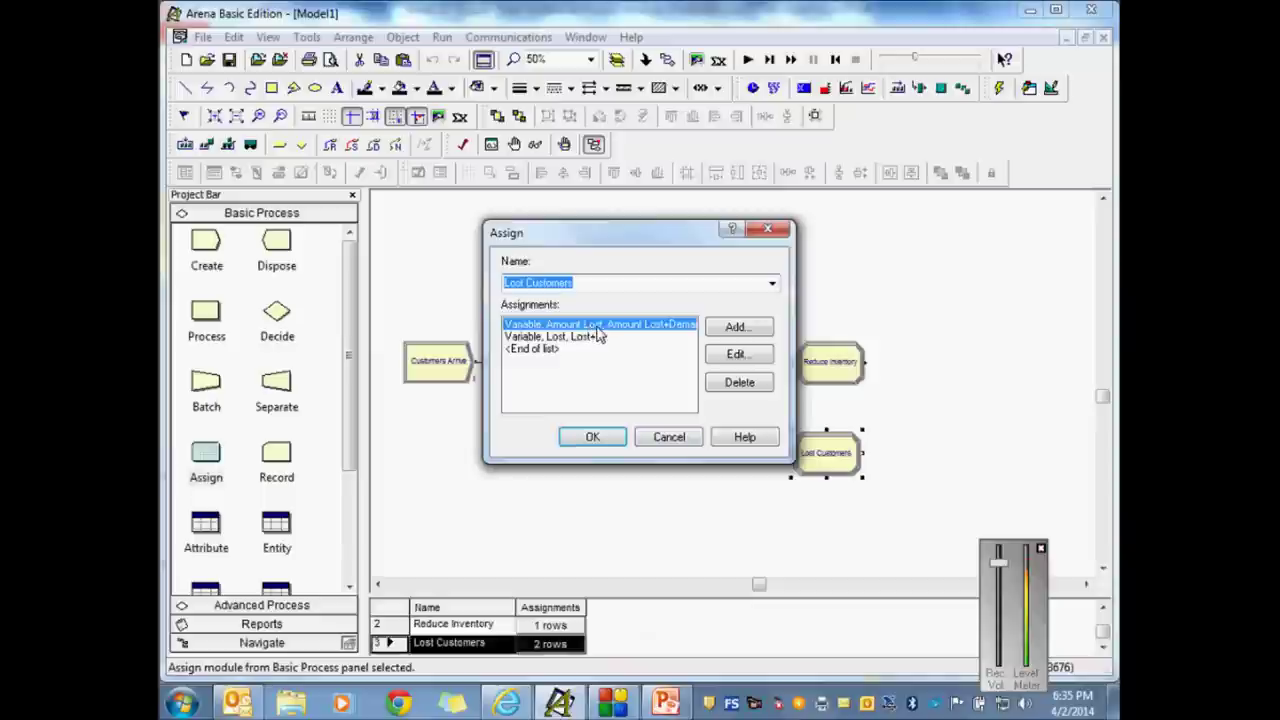
{"action": "left_click", "coordinate": [676, 448]}
Step: Add an assignment to Reduce Inventory that sets the variable Demand Met to Demand Met + Demand
{"action": "double_click", "coordinate": [830, 365]}
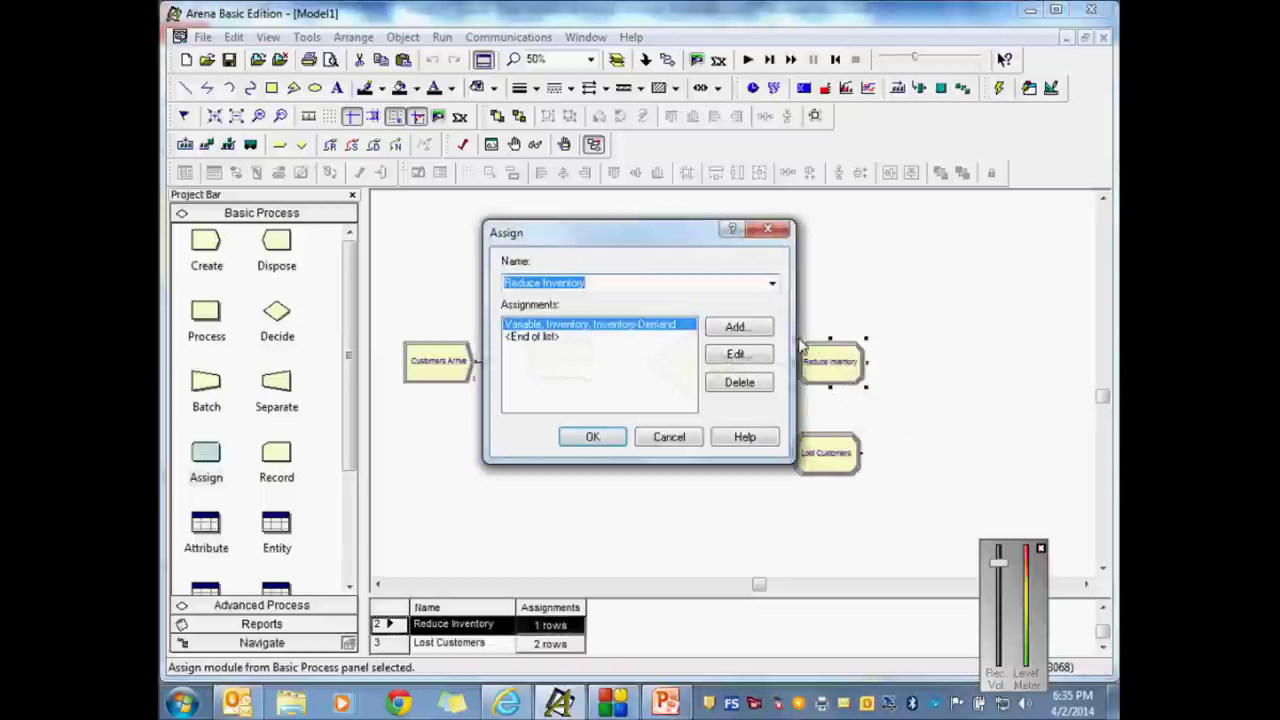
{"action": "left_click", "coordinate": [730, 328]}
{"action": "left_click_drag", "start_coordinate": [626, 322], "coordinate": [567, 322]}
{"action": "type", "text": "Demand"}
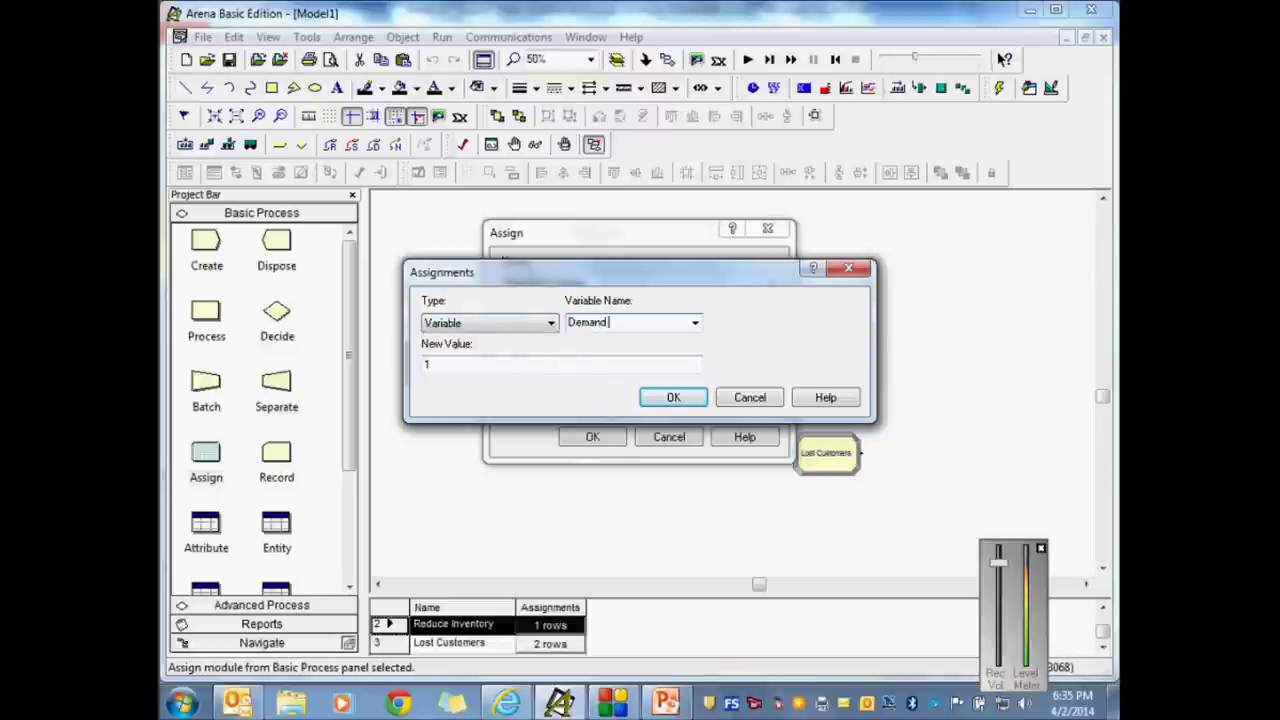
{"action": "type", "text": " Met"}
{"action": "left_click_drag", "start_coordinate": [436, 364], "coordinate": [397, 364]}
{"action": "type", "text": "De"}
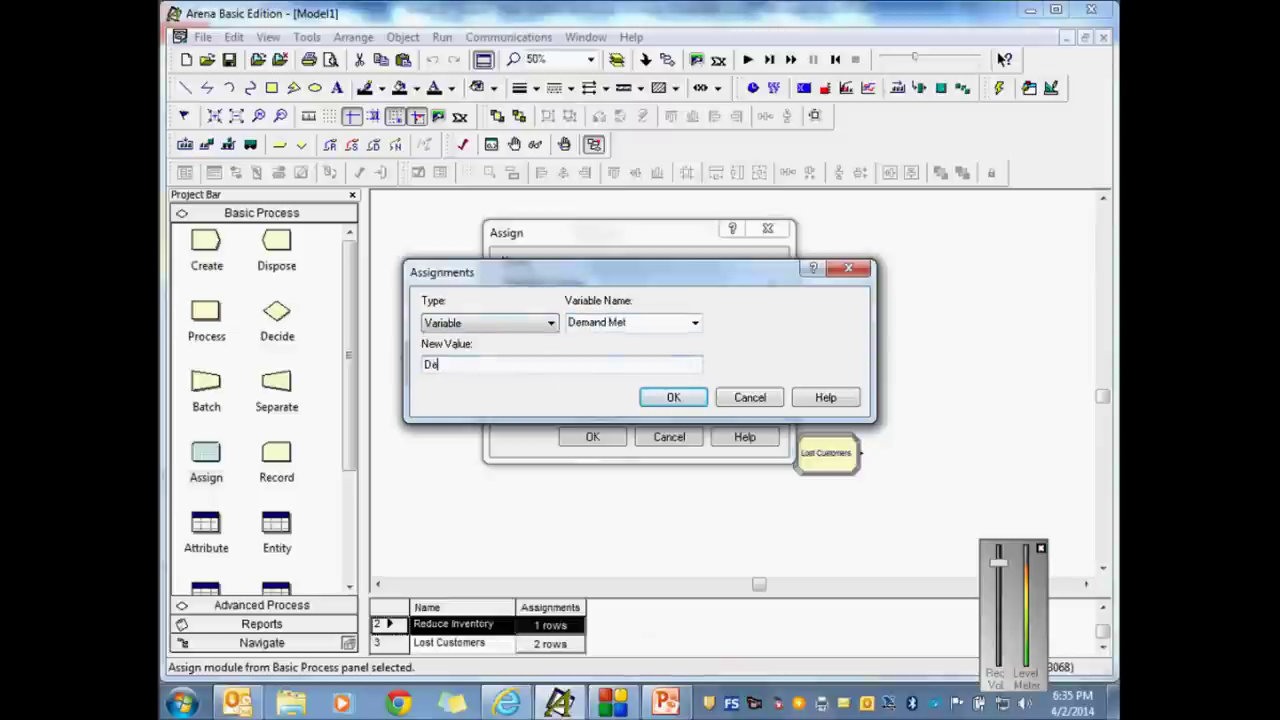
{"action": "type", "text": "man"}
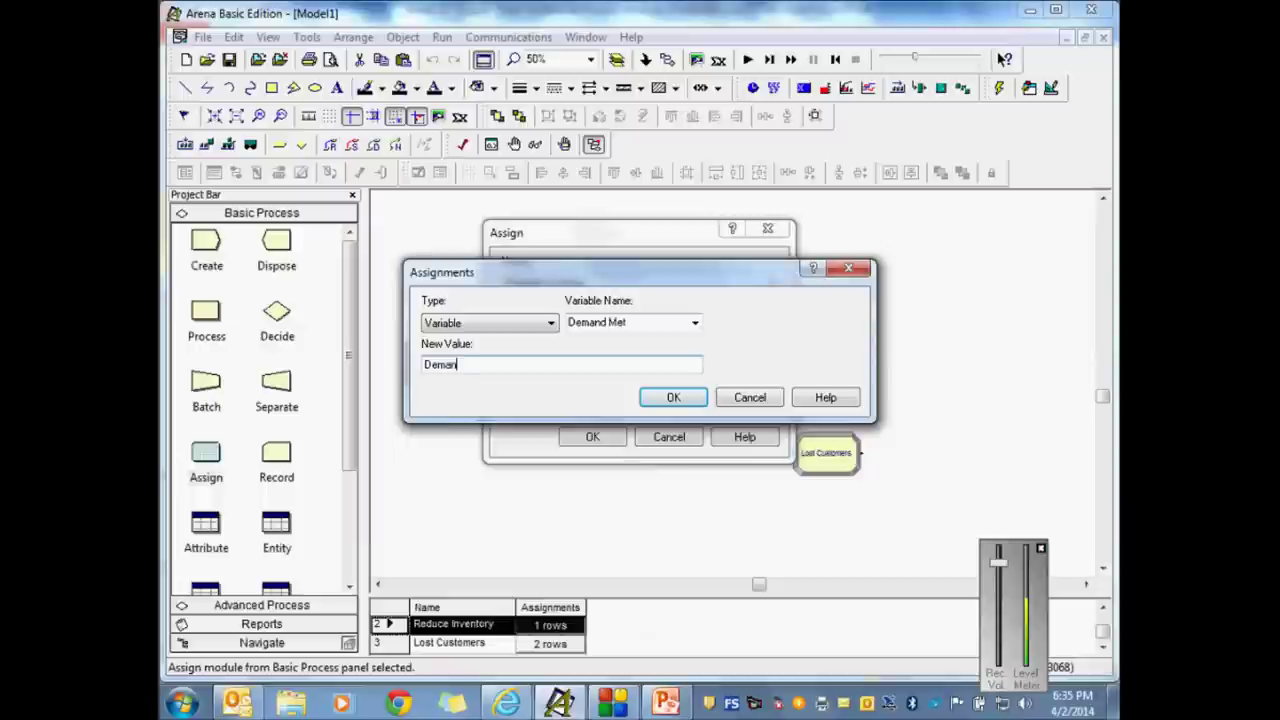
{"action": "type", "text": "d Met + Demand"}
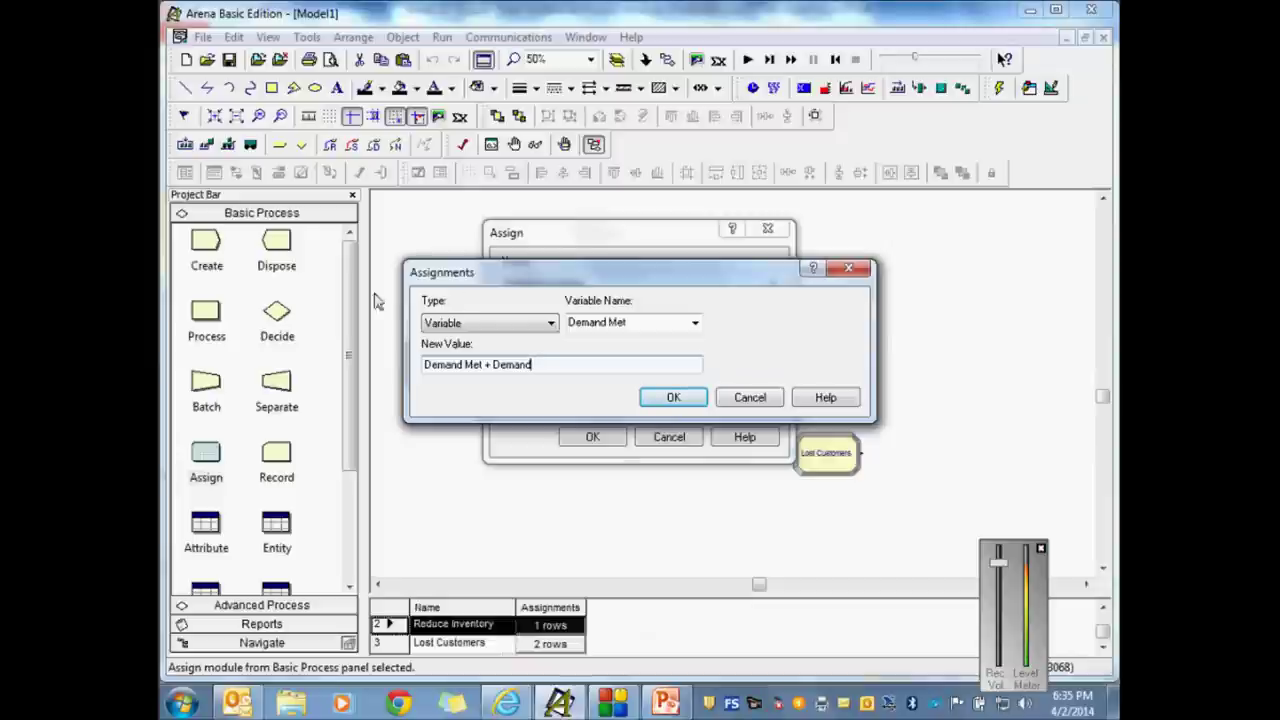
{"action": "left_click", "coordinate": [674, 397]}
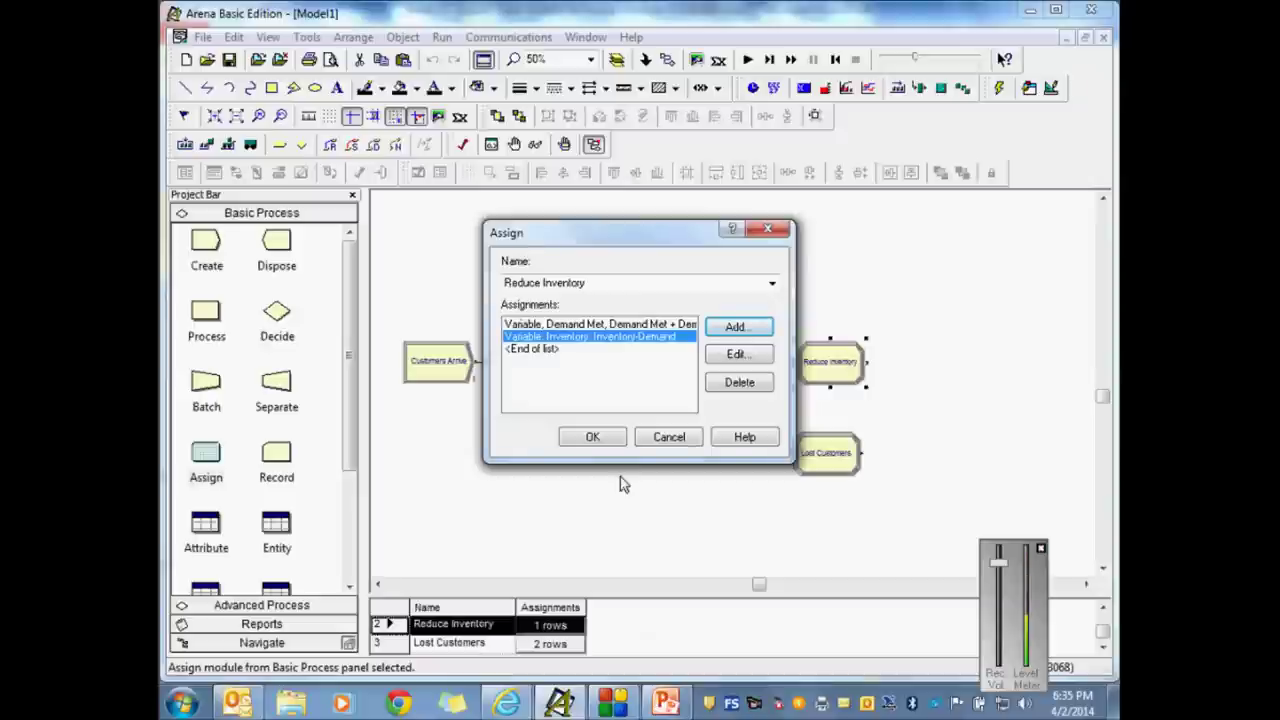
{"action": "left_click", "coordinate": [590, 440]}
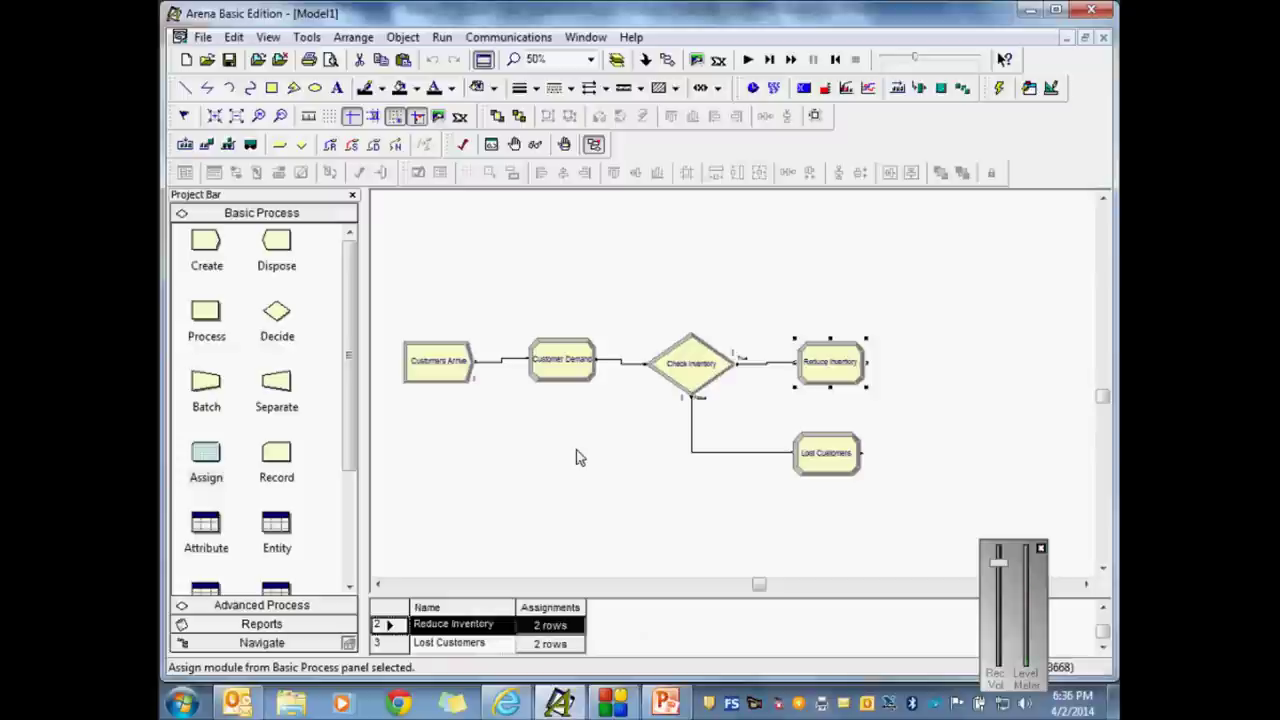
Step: Place a Record module after Lost Customers and name it "Tally Amount Lost"
{"action": "double_click", "coordinate": [826, 465]}
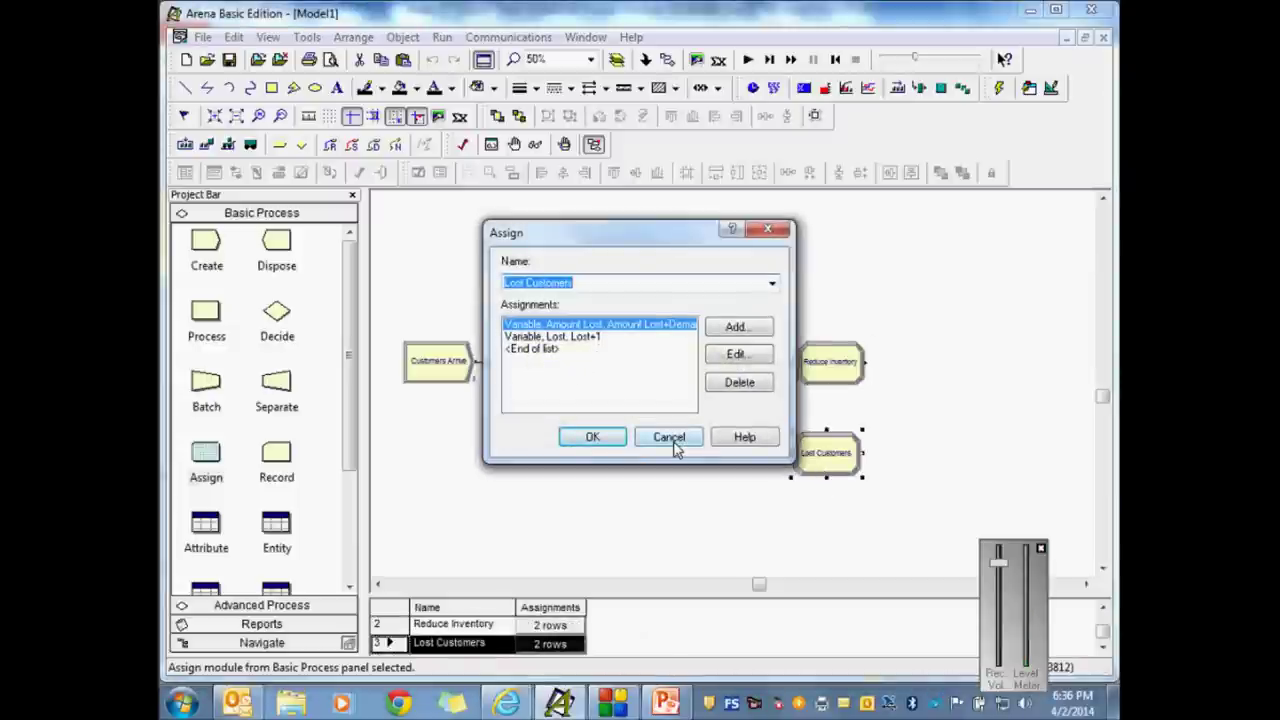
{"action": "left_click", "coordinate": [668, 440]}
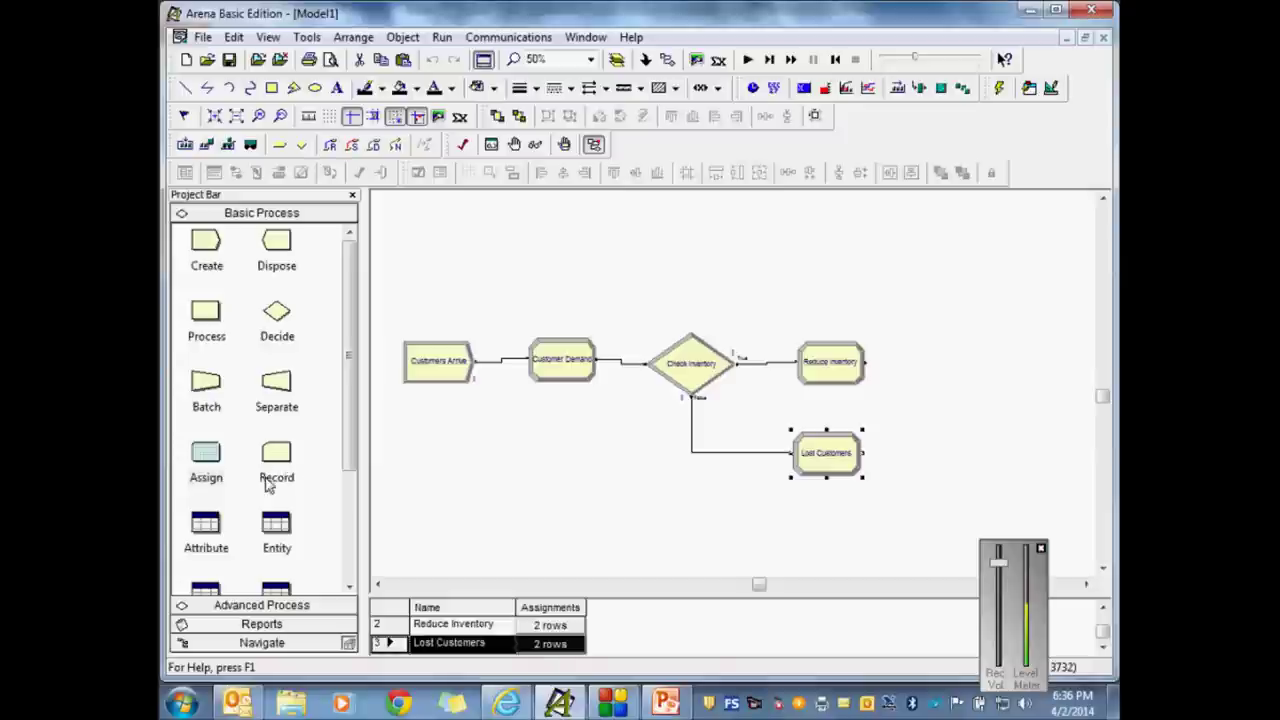
{"action": "left_click_drag", "start_coordinate": [280, 458], "coordinate": [908, 465]}
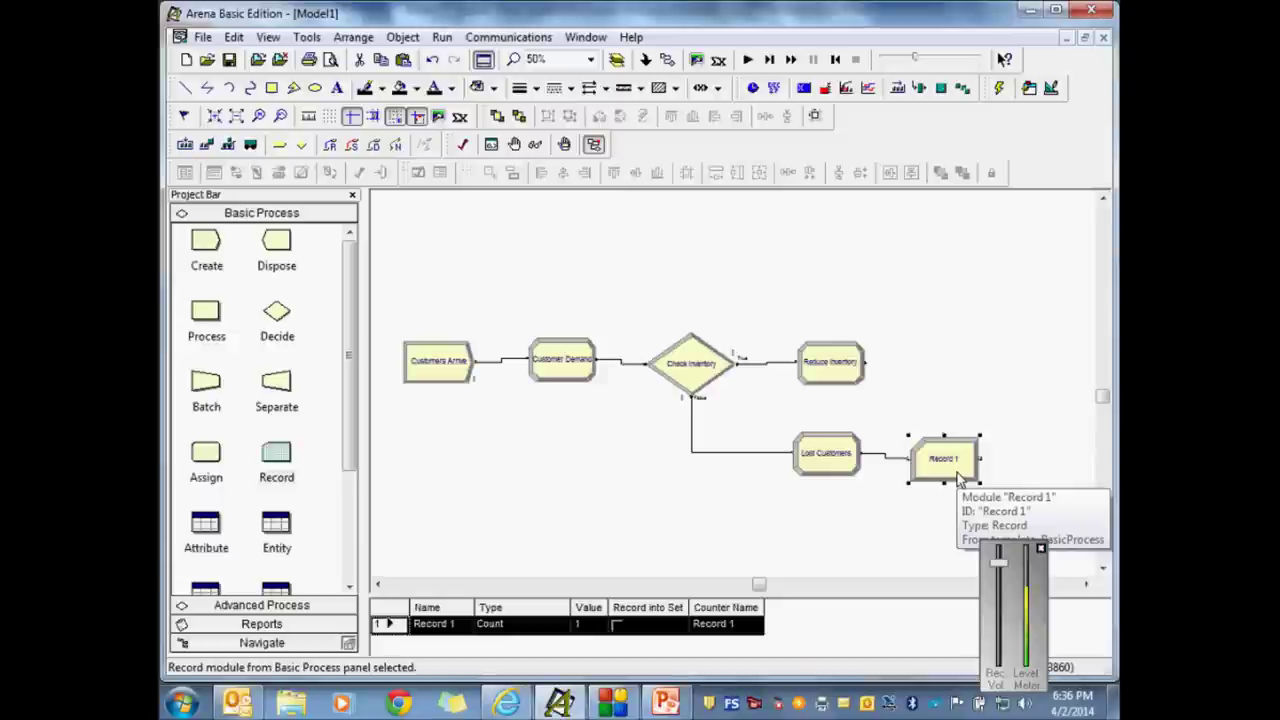
{"action": "double_click", "coordinate": [945, 460]}
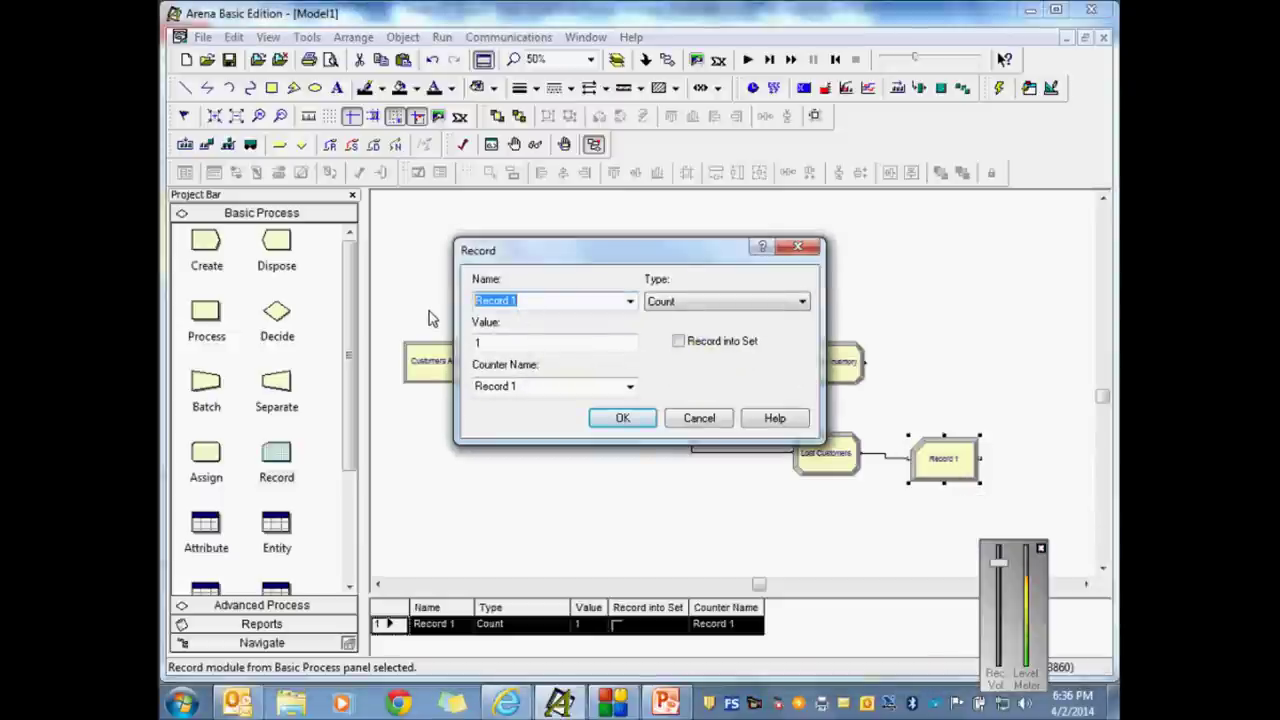
{"action": "type", "text": "Tally"}
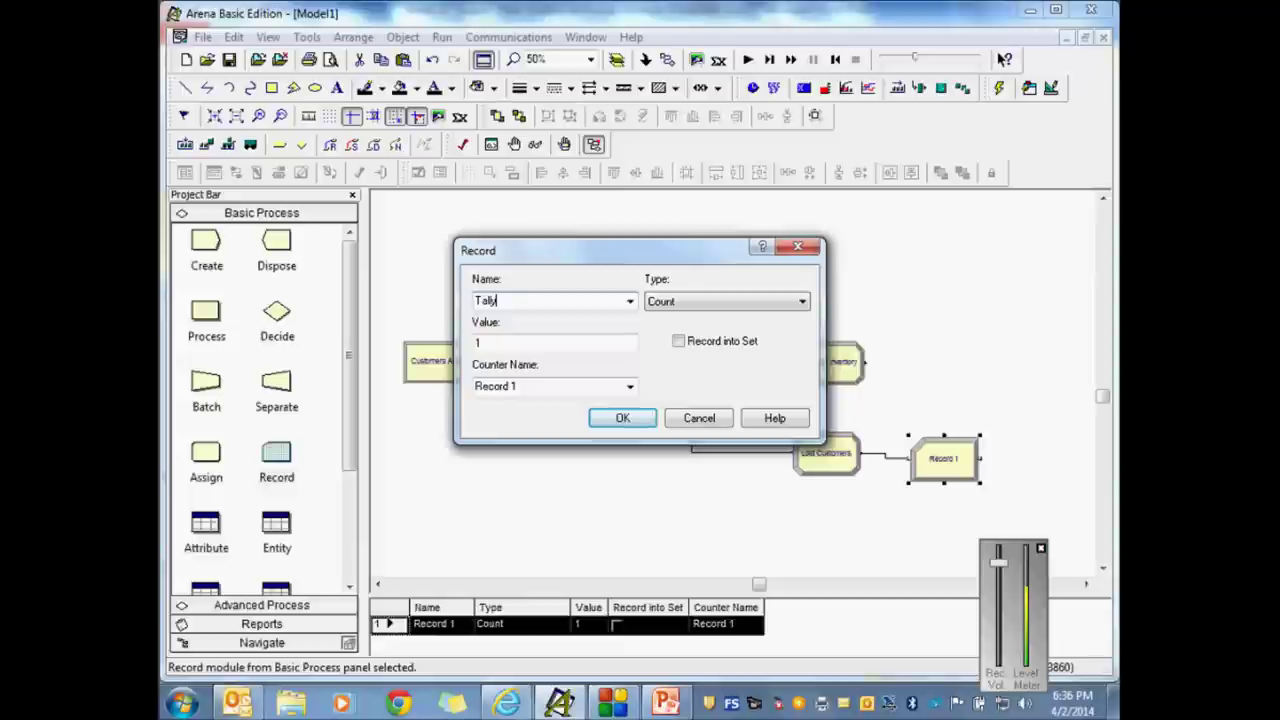
{"action": "type", "text": " Amount Lost"}
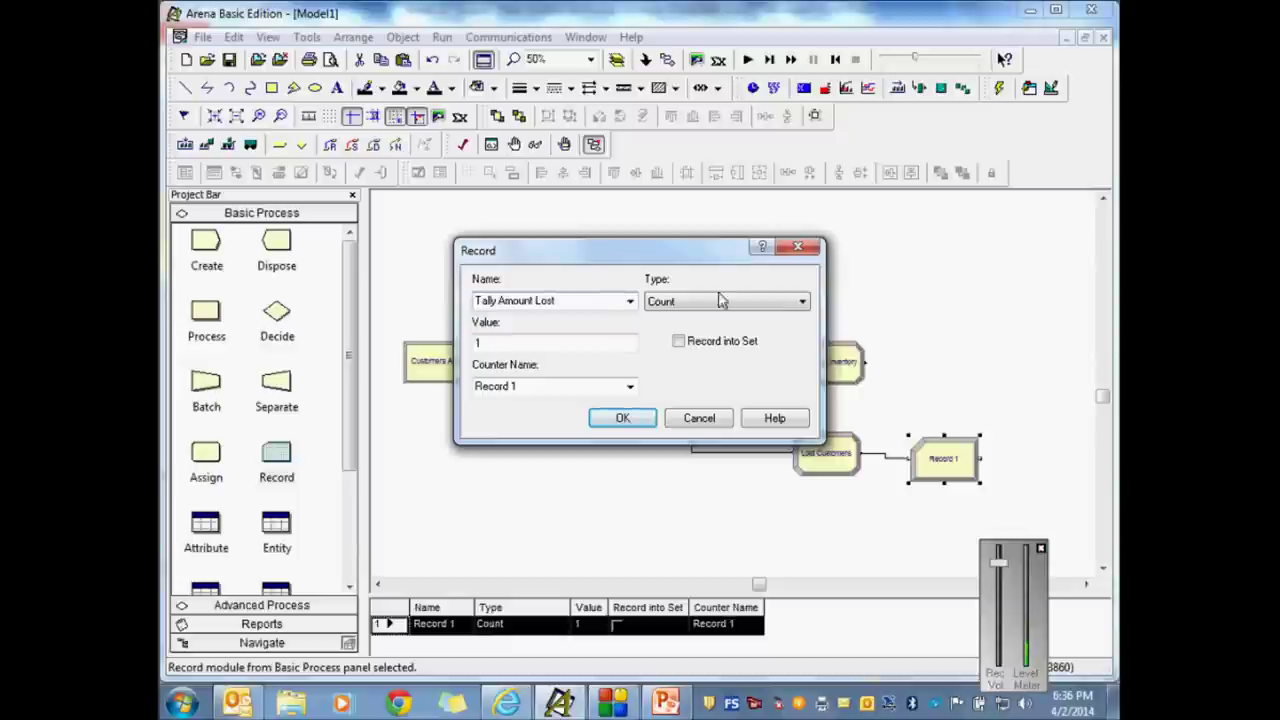
{"action": "left_click", "coordinate": [803, 301]}
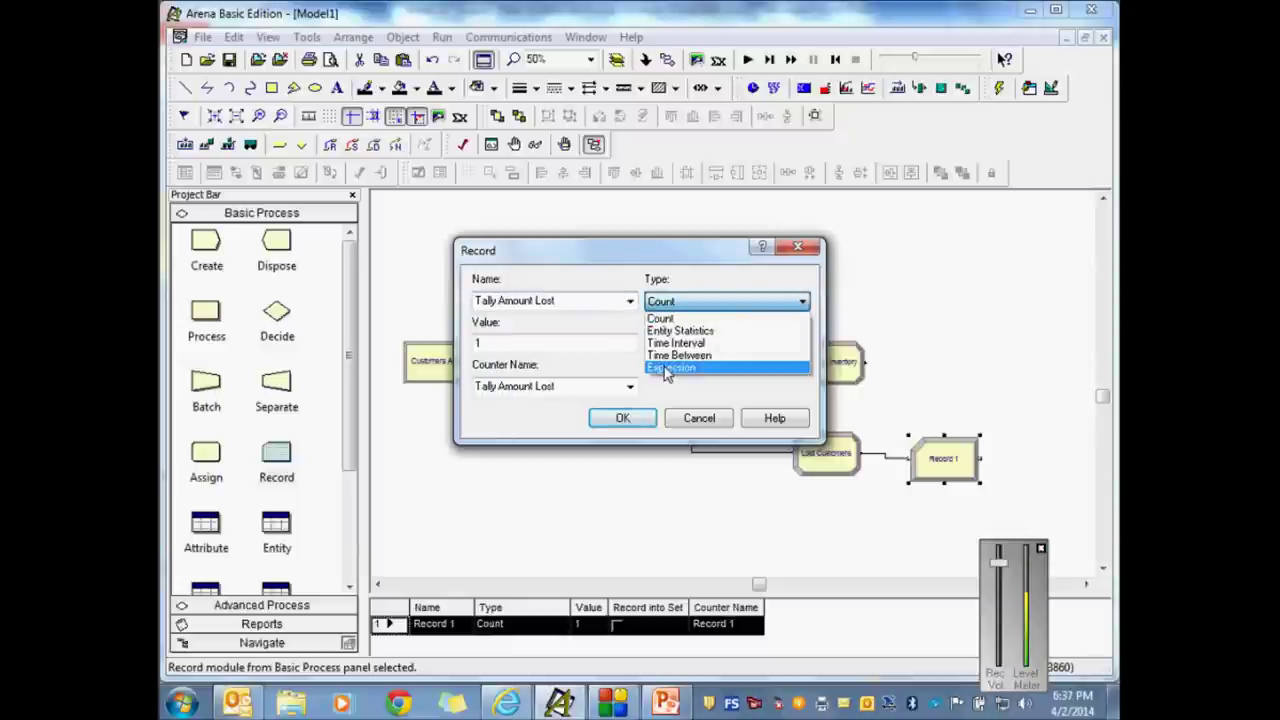
{"action": "left_click", "coordinate": [665, 368]}
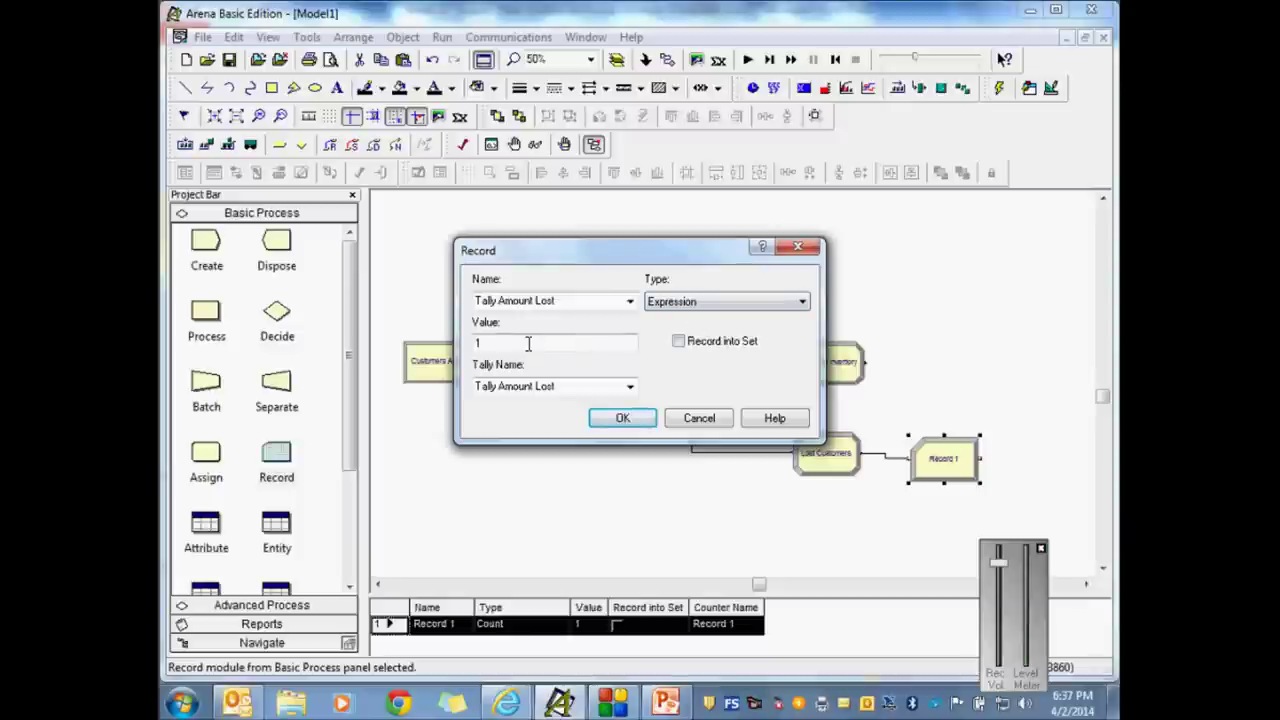
{"action": "left_click_drag", "start_coordinate": [503, 343], "coordinate": [476, 343]}
{"action": "key", "text": "Tab"}
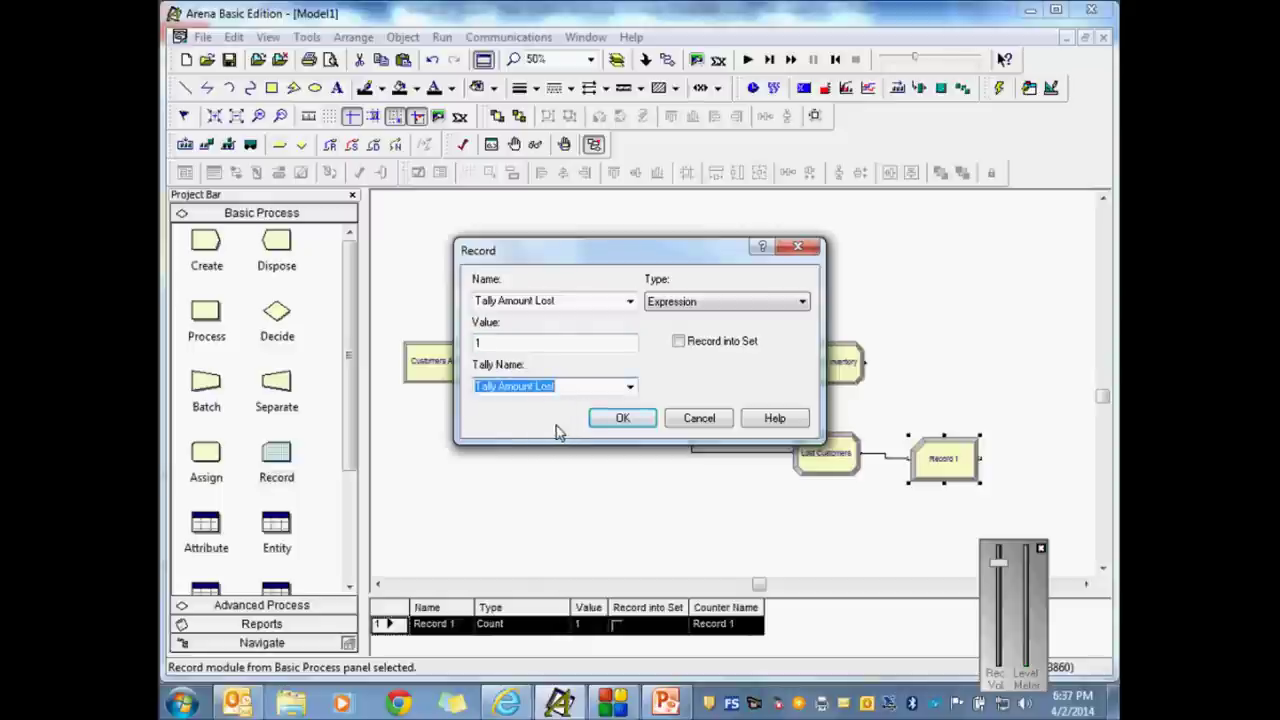
{"action": "left_click_drag", "start_coordinate": [494, 343], "coordinate": [476, 343]}
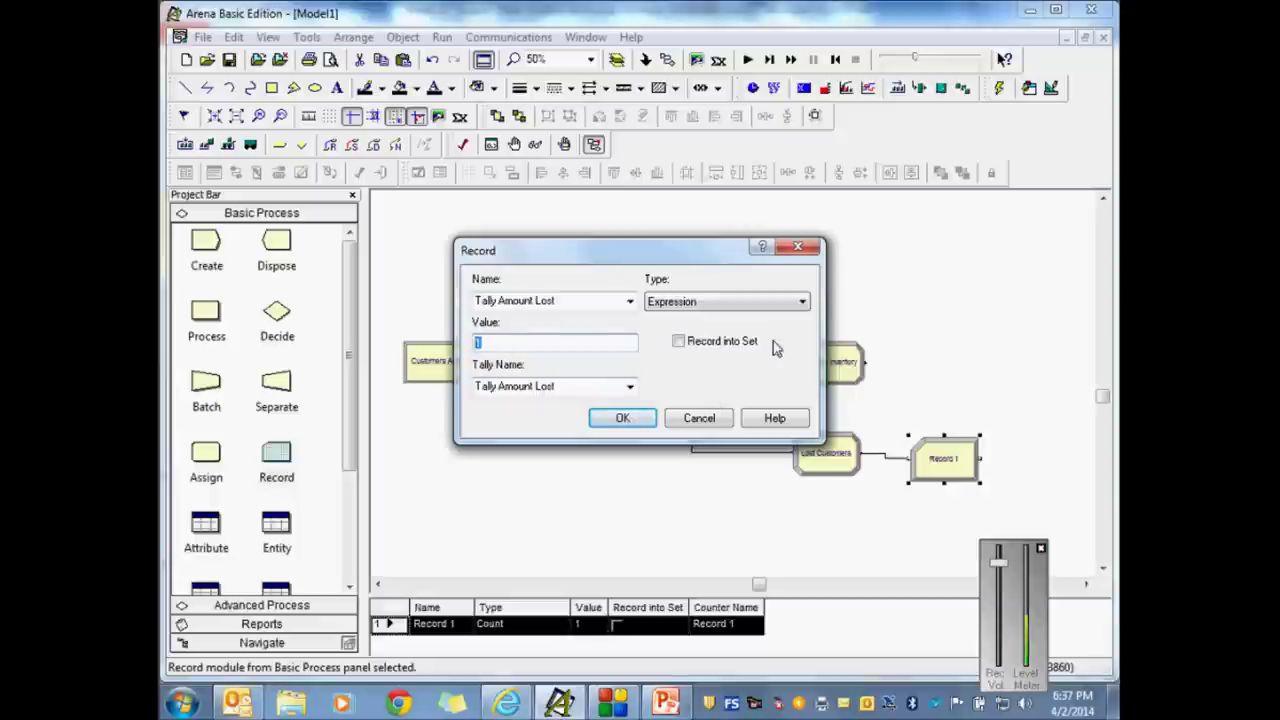
{"action": "left_click", "coordinate": [802, 301]}
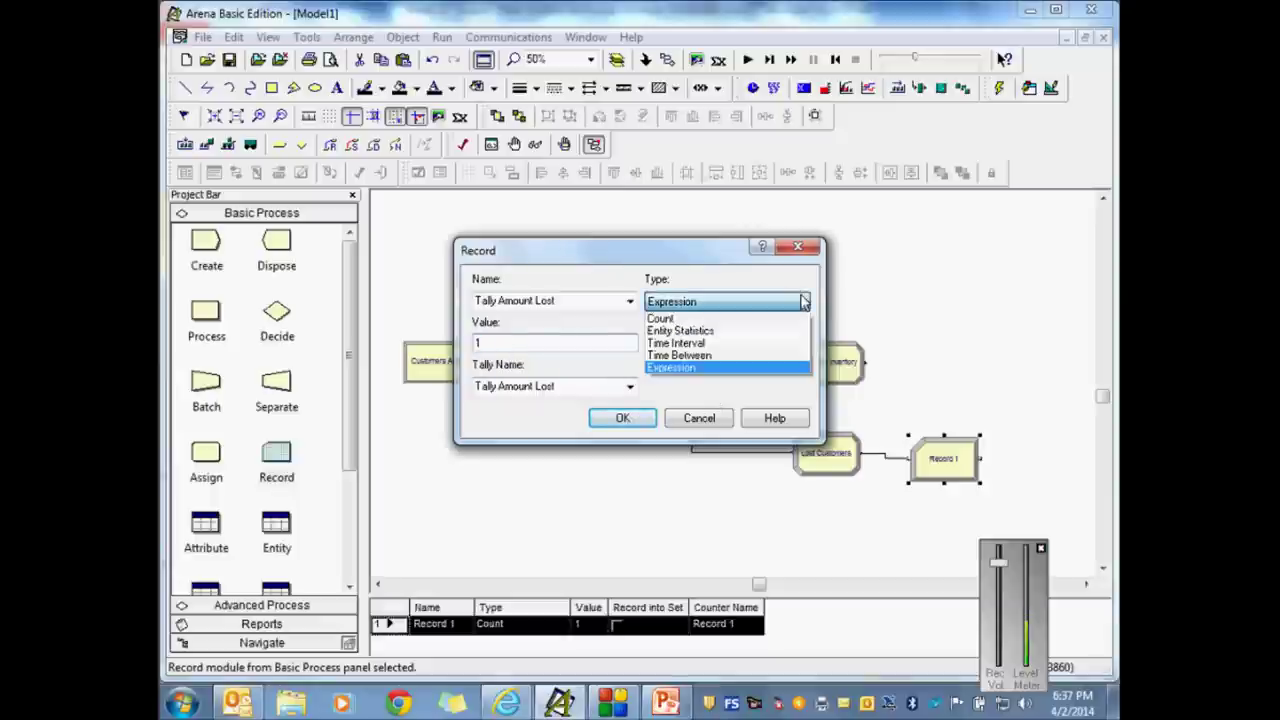
{"action": "left_click", "coordinate": [738, 319]}
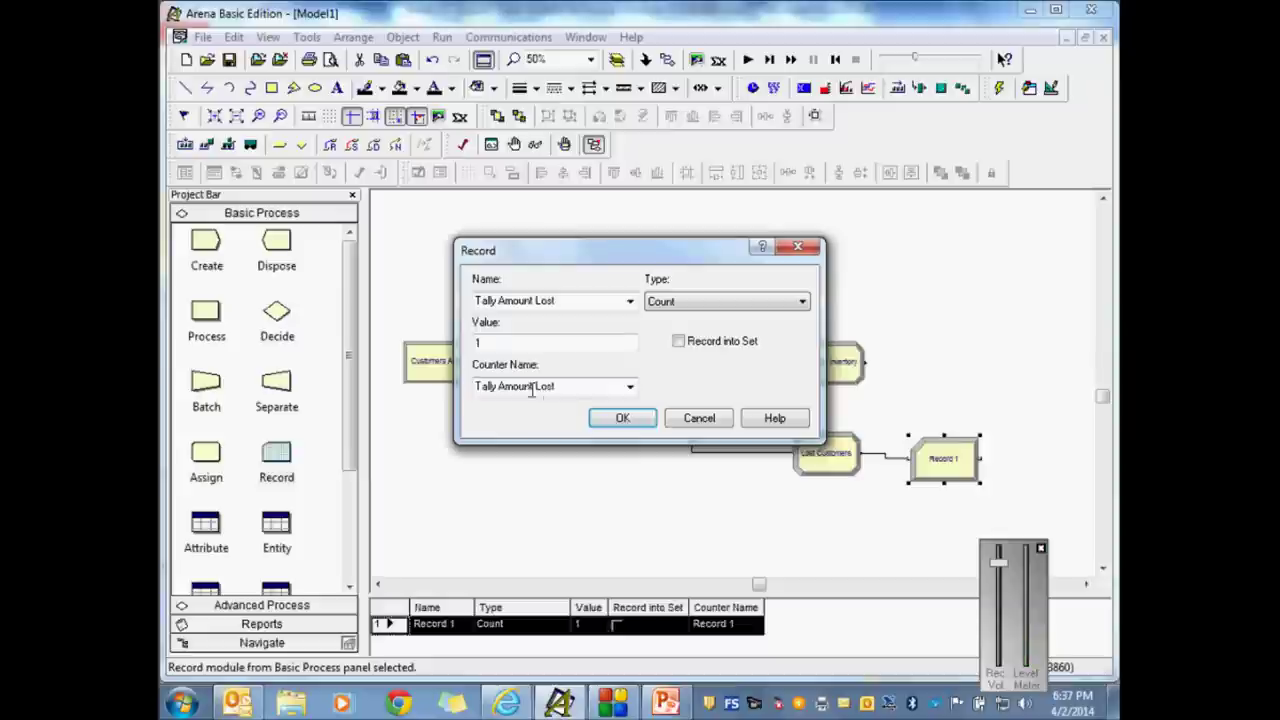
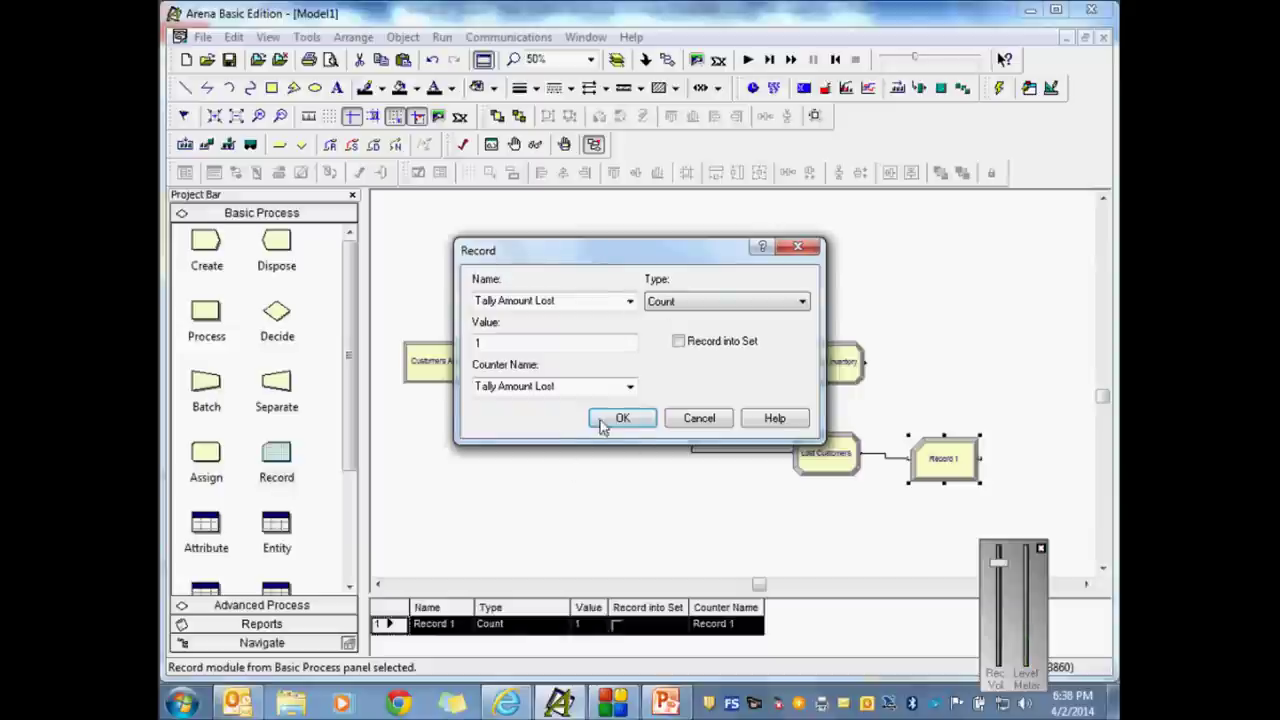
Step: Shorten the Record module's counter name to "Amount Lost" and save its settings
{"action": "left_click", "coordinate": [515, 392]}
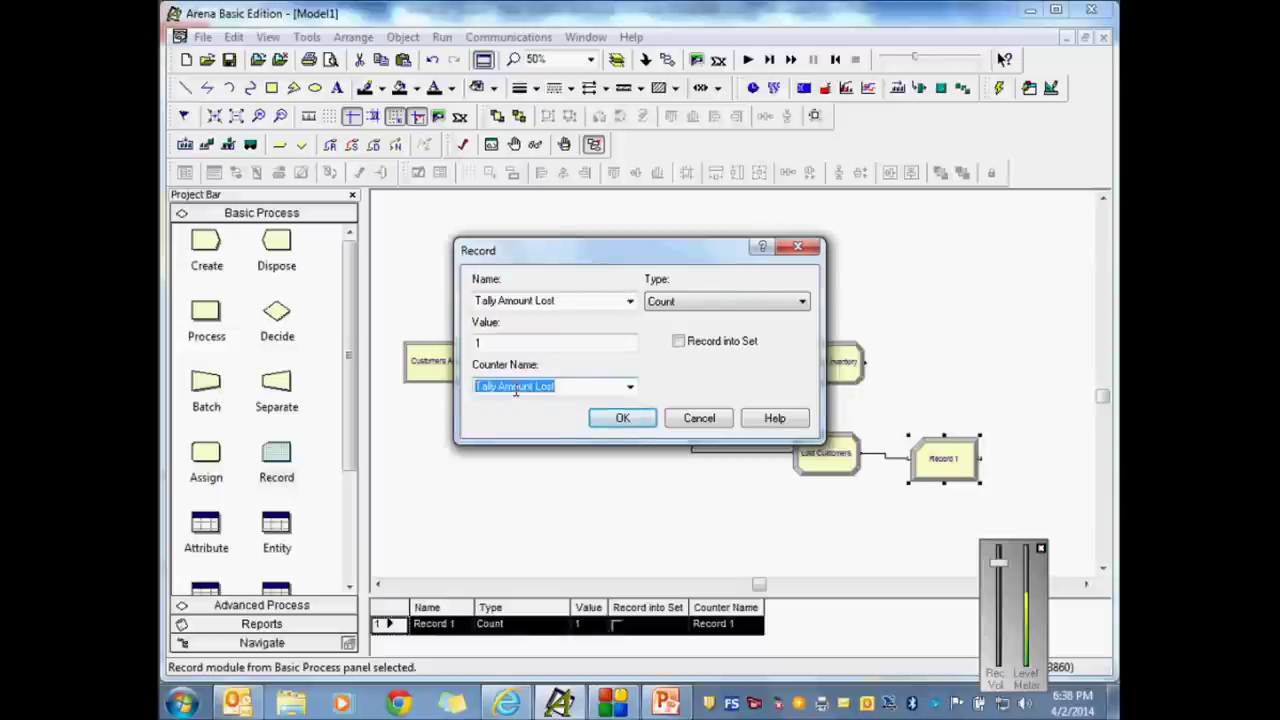
{"action": "left_click", "coordinate": [534, 300]}
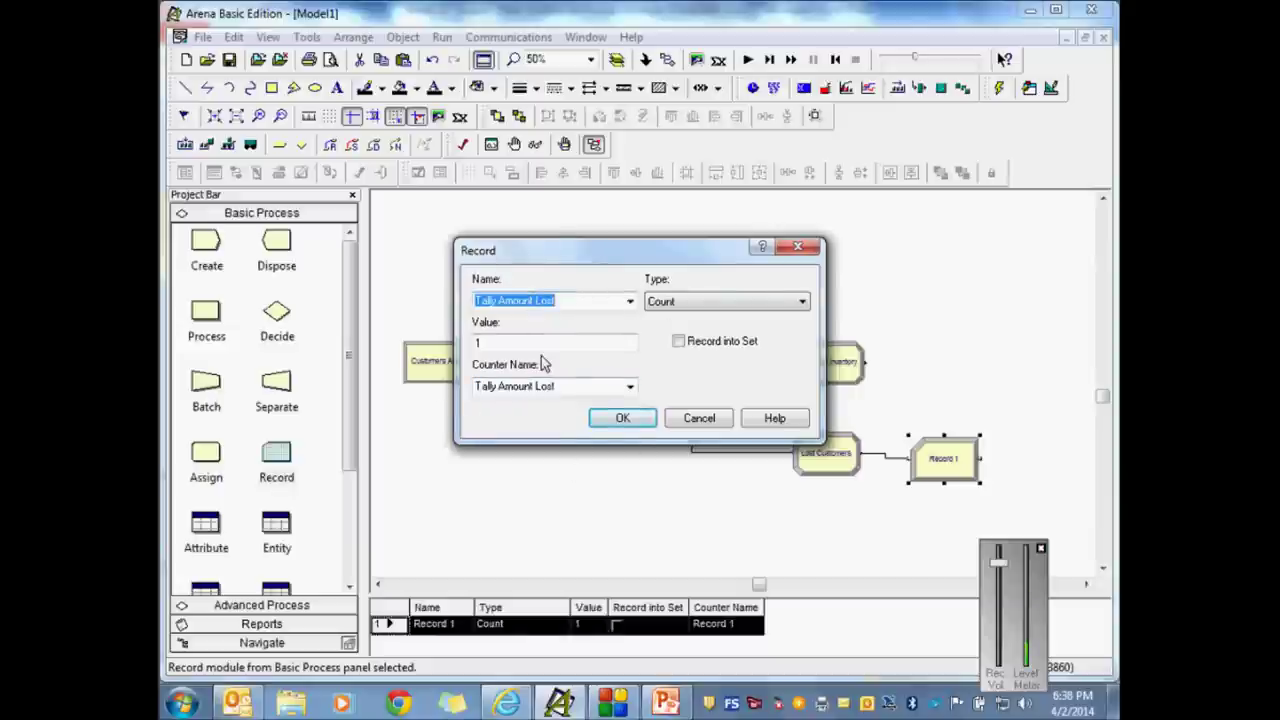
{"action": "left_click", "coordinate": [500, 388]}
{"action": "left_click", "coordinate": [500, 388]}
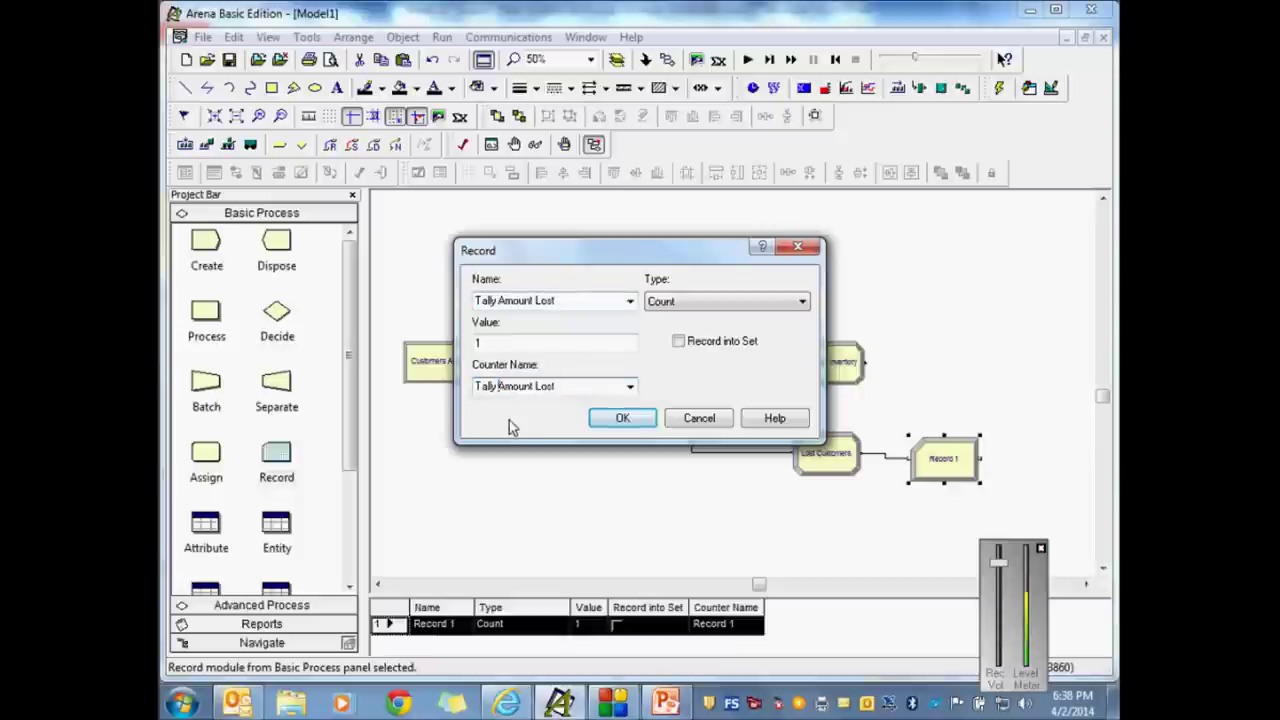
{"action": "key", "text": "BackSpace"}
{"action": "key", "text": "BackSpace"}
{"action": "key", "text": "BackSpace"}
{"action": "key", "text": "BackSpace"}
{"action": "key", "text": "BackSpace"}
{"action": "key", "text": "BackSpace"}
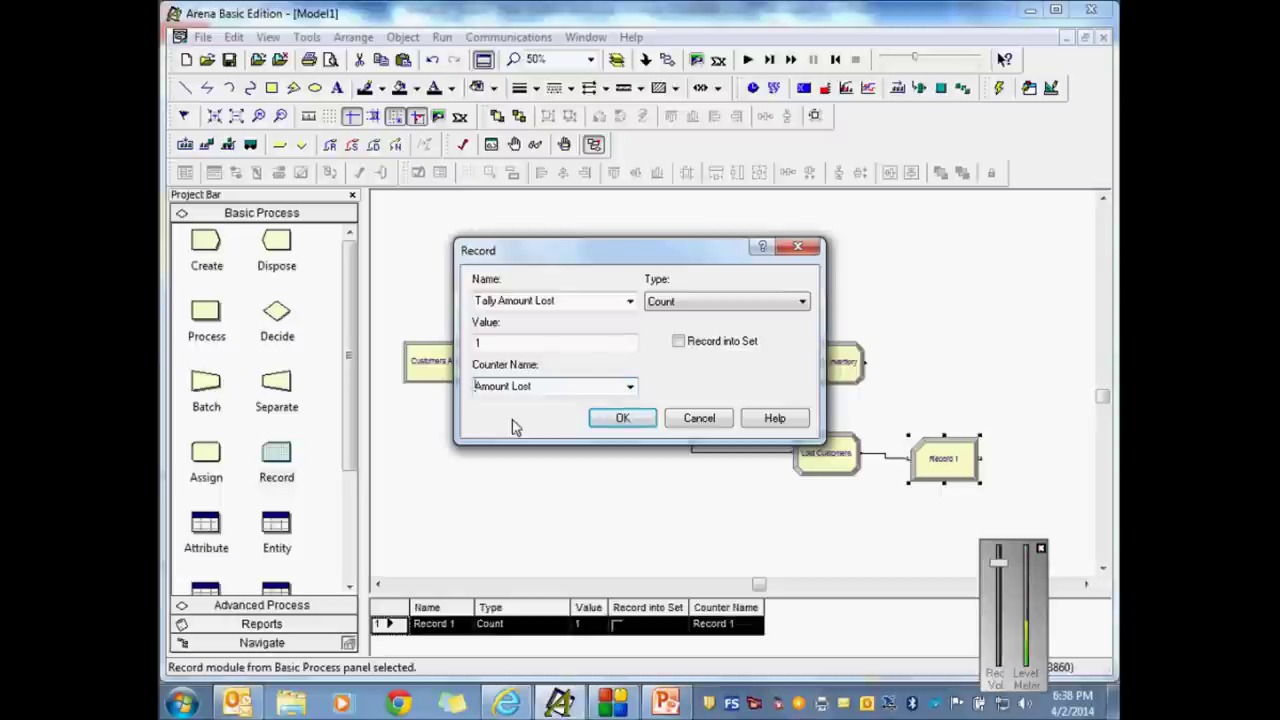
{"action": "left_click", "coordinate": [618, 419]}
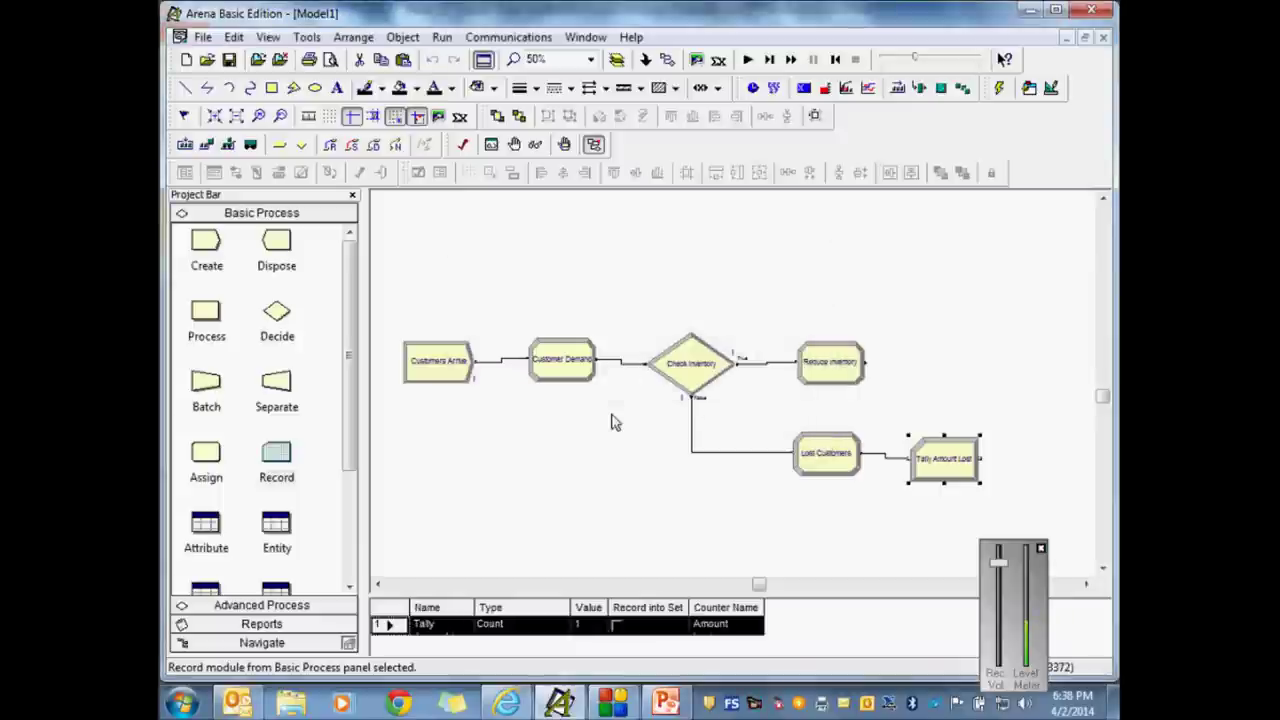
Step: Place a Dispose module at the end of the lost-customer branch, following Tally Amount Lost
{"action": "left_click_drag", "start_coordinate": [760, 586], "coordinate": [780, 586]}
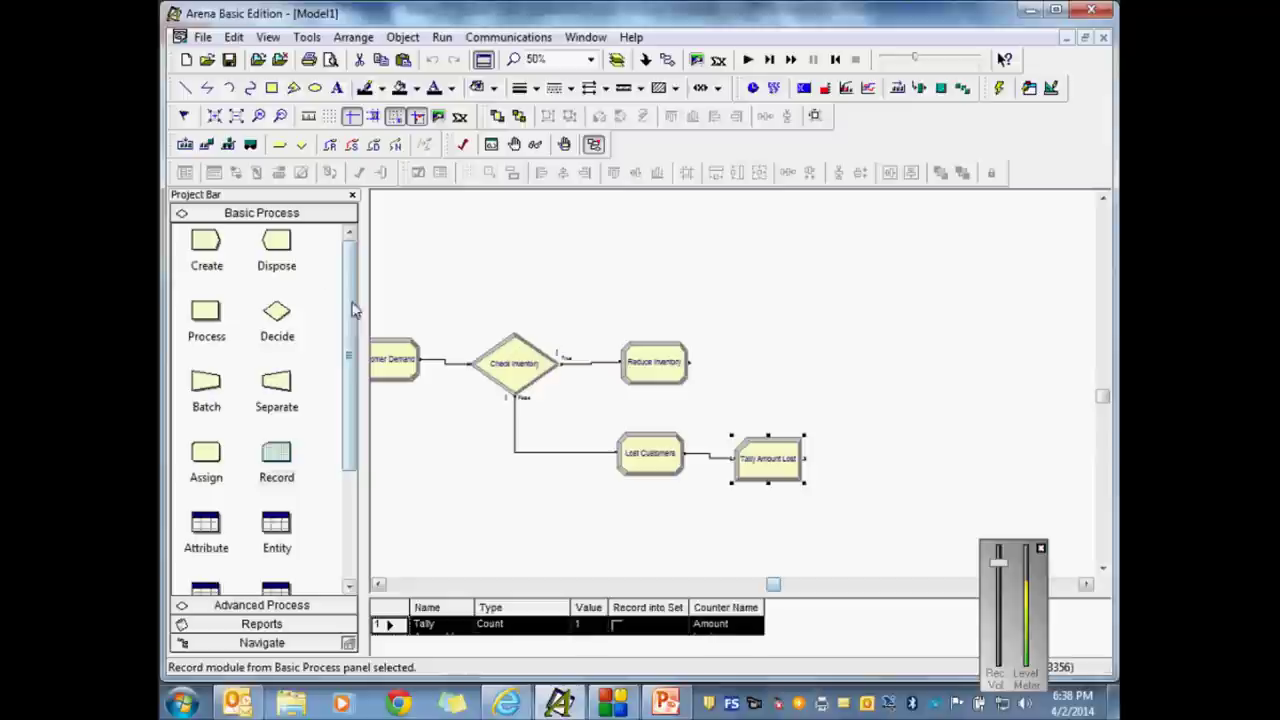
{"action": "left_click_drag", "start_coordinate": [288, 240], "coordinate": [990, 466]}
{"action": "left_click", "coordinate": [914, 501]}
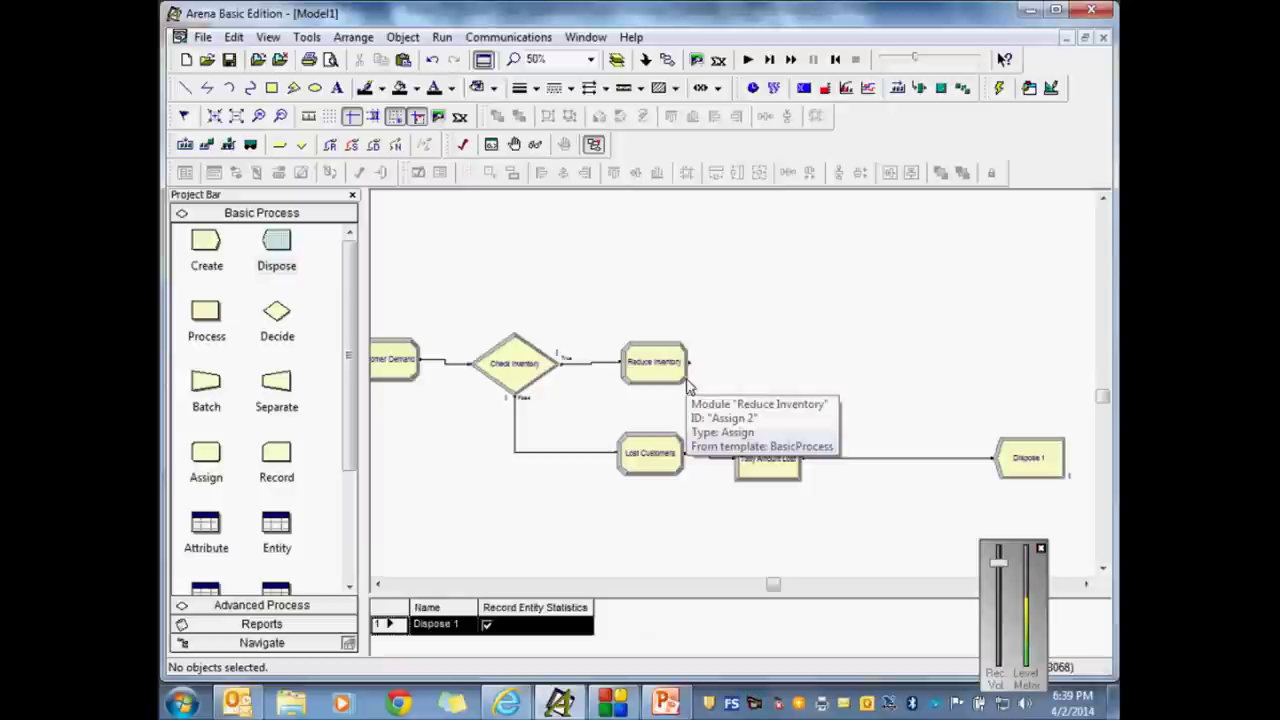
Step: Place a Decide module after Reduce Inventory and name it "Restart Production?"
{"action": "left_click_drag", "start_coordinate": [278, 311], "coordinate": [790, 374]}
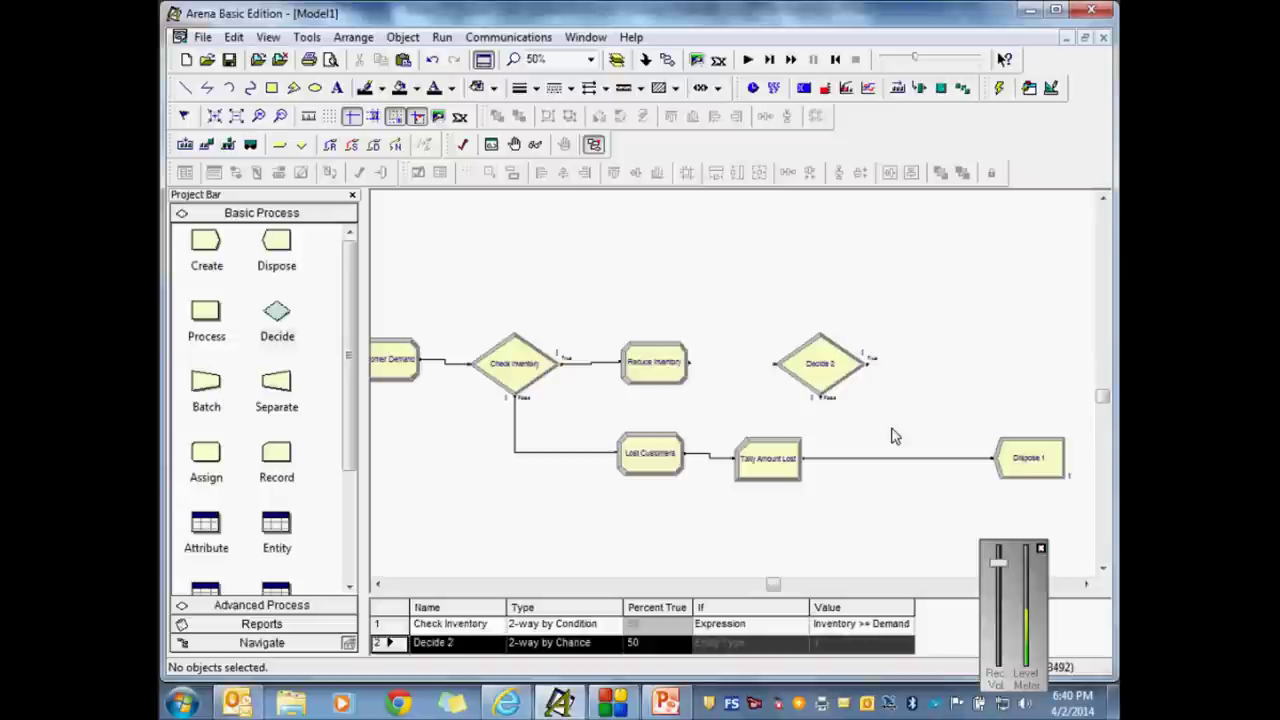
{"action": "double_click", "coordinate": [826, 372]}
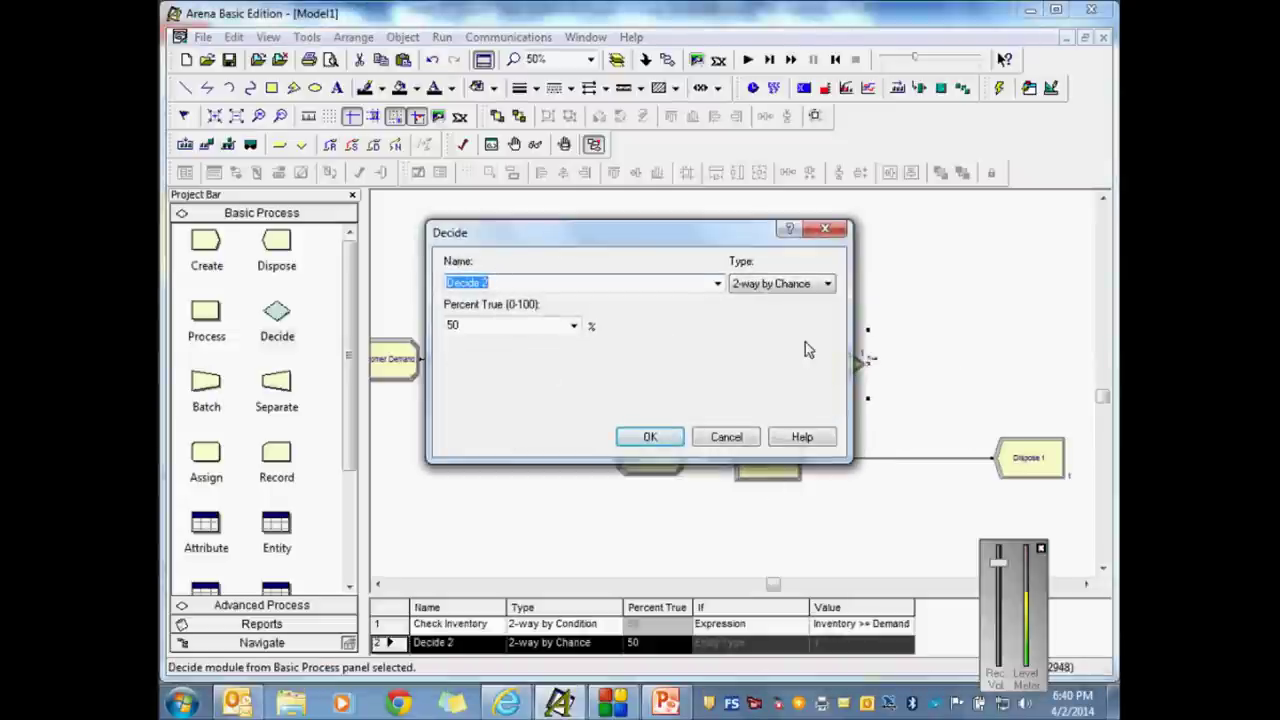
{"action": "type", "text": "Restar"}
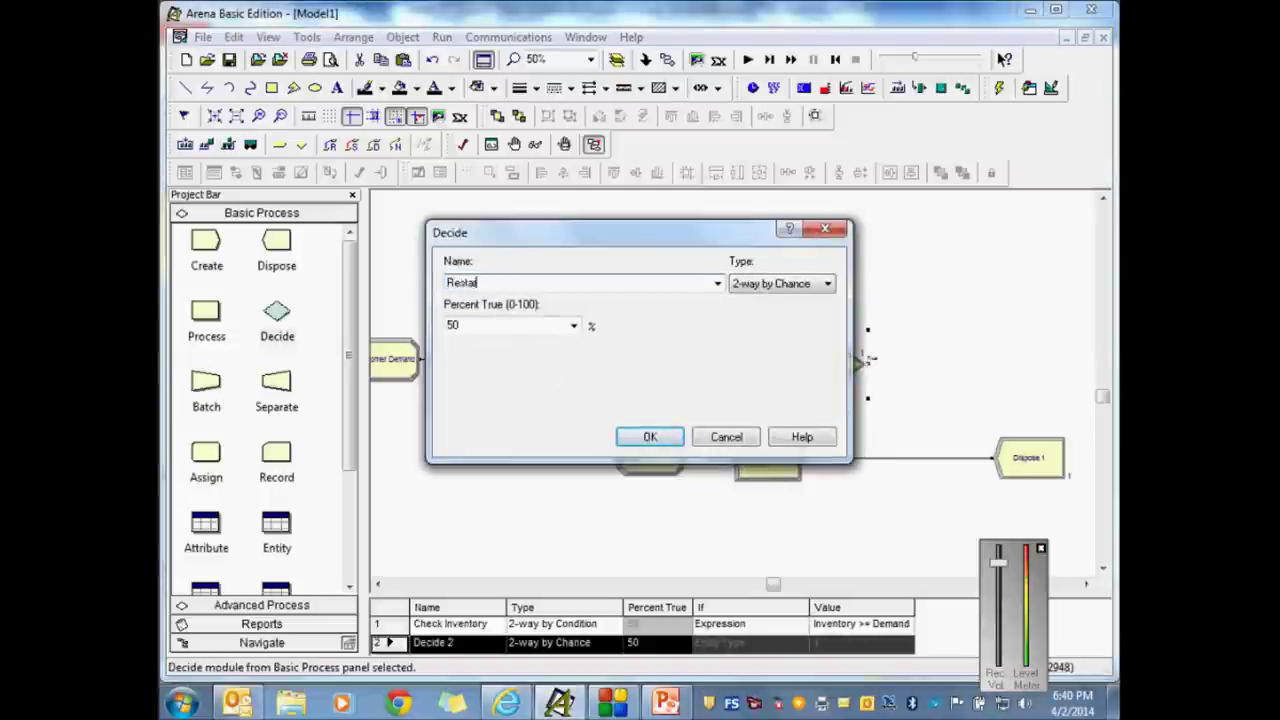
{"action": "type", "text": "t Product"}
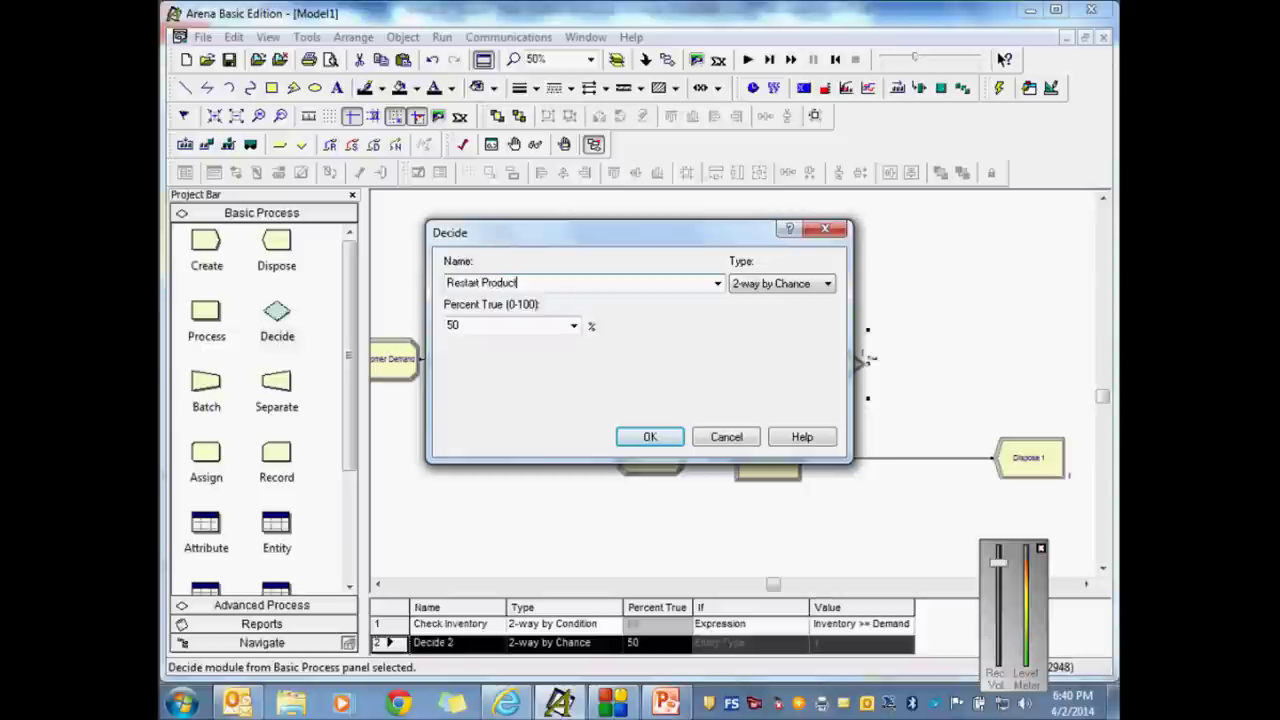
{"action": "type", "text": "ion?"}
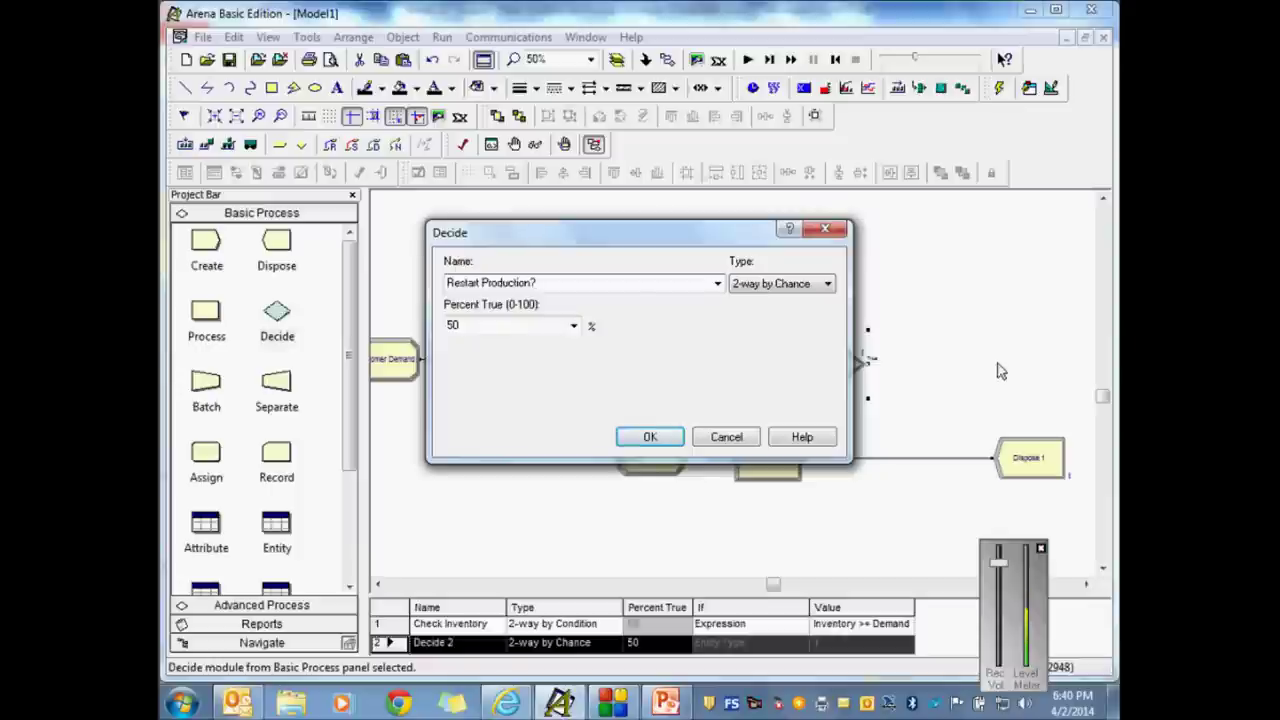
Step: Set the Restart Production? decision's type to 2-way by Condition, evaluated on an Expression
{"action": "left_click", "coordinate": [826, 285]}
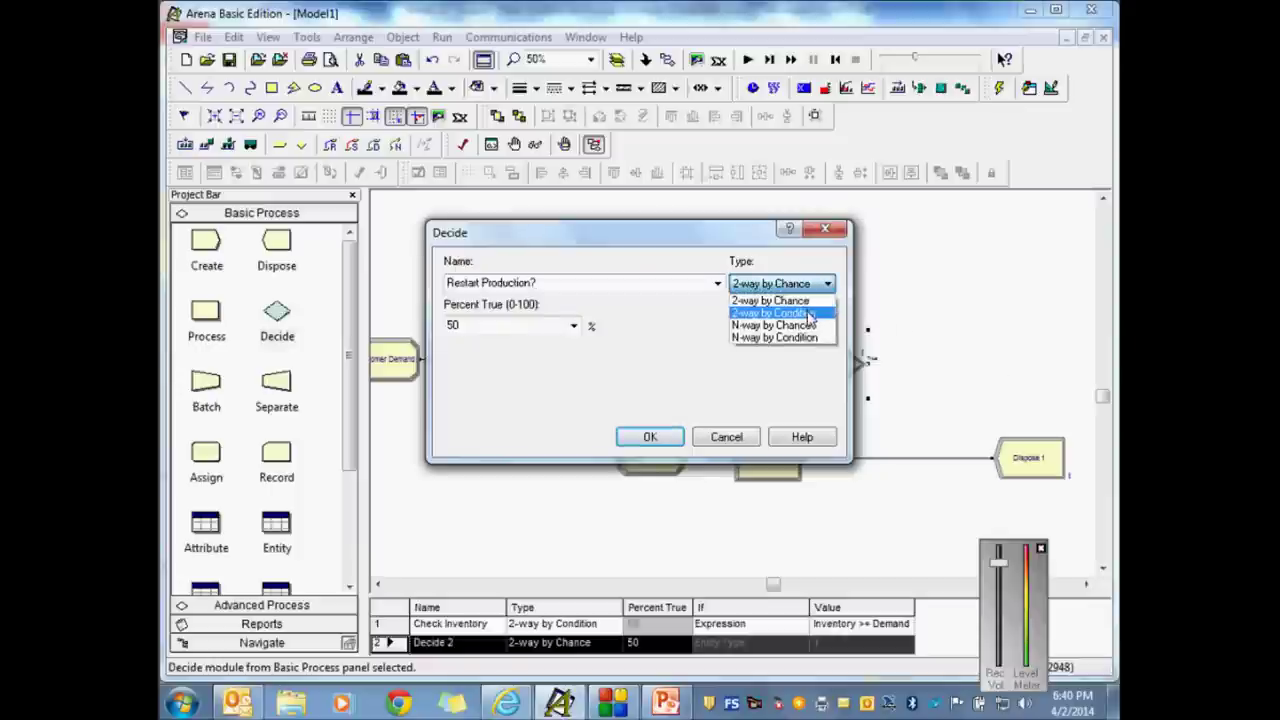
{"action": "left_click", "coordinate": [808, 313]}
{"action": "left_click", "coordinate": [539, 334]}
{"action": "left_click", "coordinate": [478, 404]}
Step: Enter Inventory<=Reorder Point as the value of the decision's condition
{"action": "left_click", "coordinate": [481, 368]}
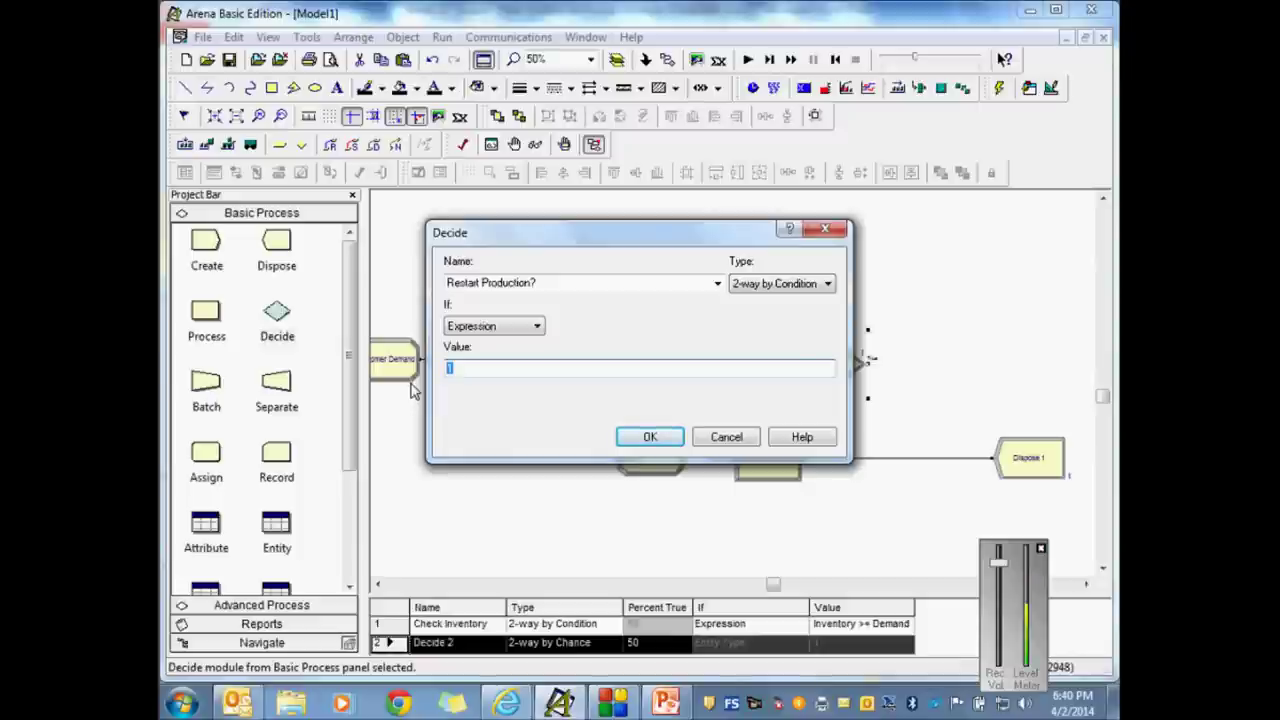
{"action": "type", "text": "Inventory"}
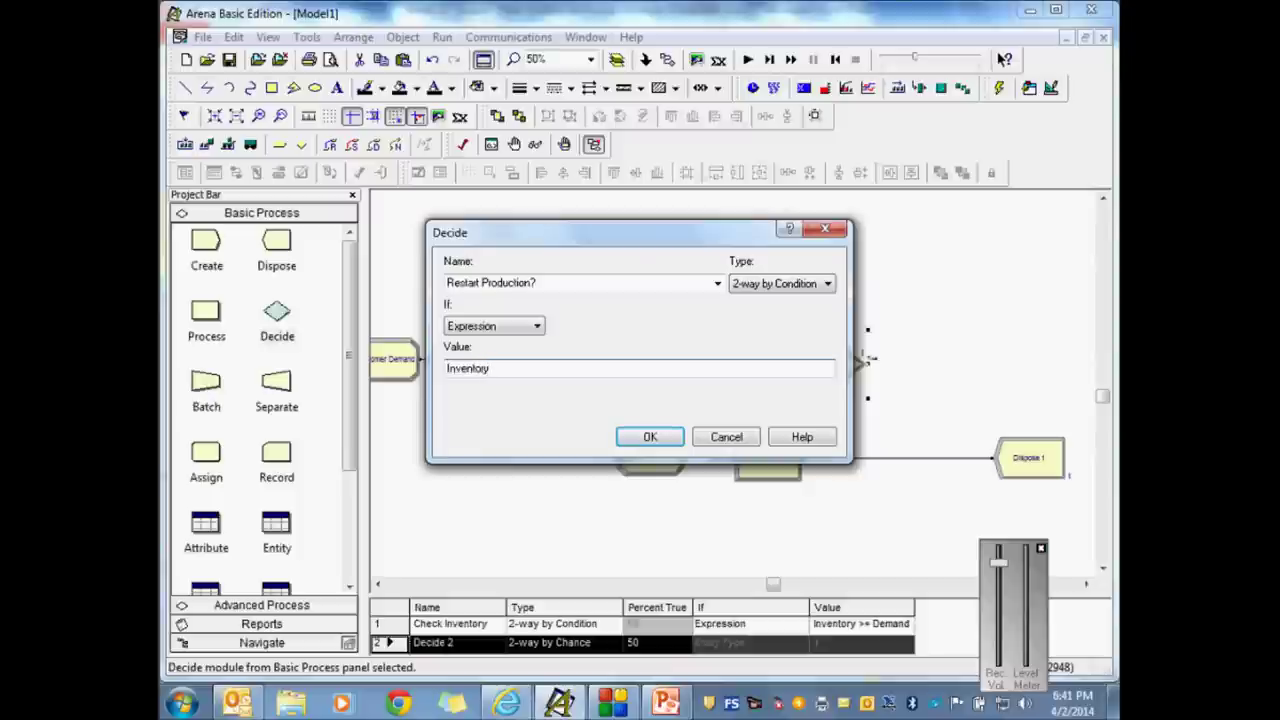
{"action": "type", "text": "<=Reorder Poin"}
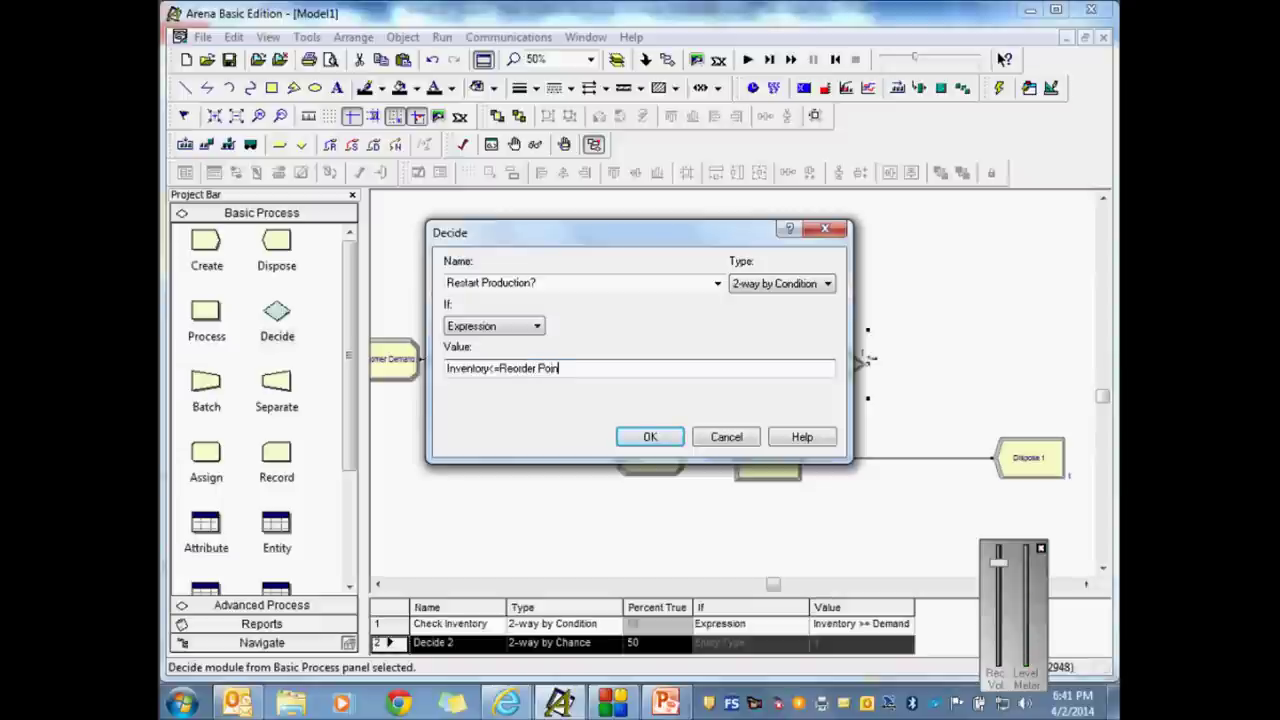
{"action": "type", "text": "t"}
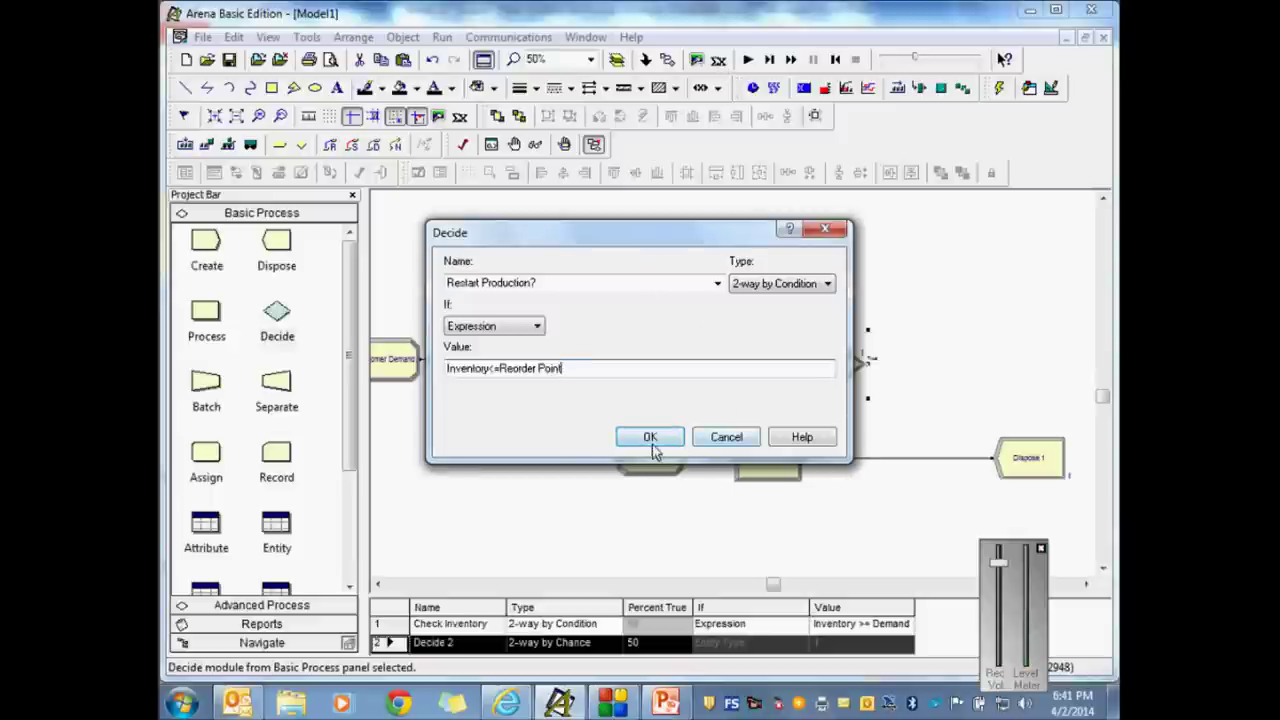
Step: Replace the decision's condition value with 1 and save the module's settings
{"action": "left_click_drag", "start_coordinate": [580, 367], "coordinate": [440, 368]}
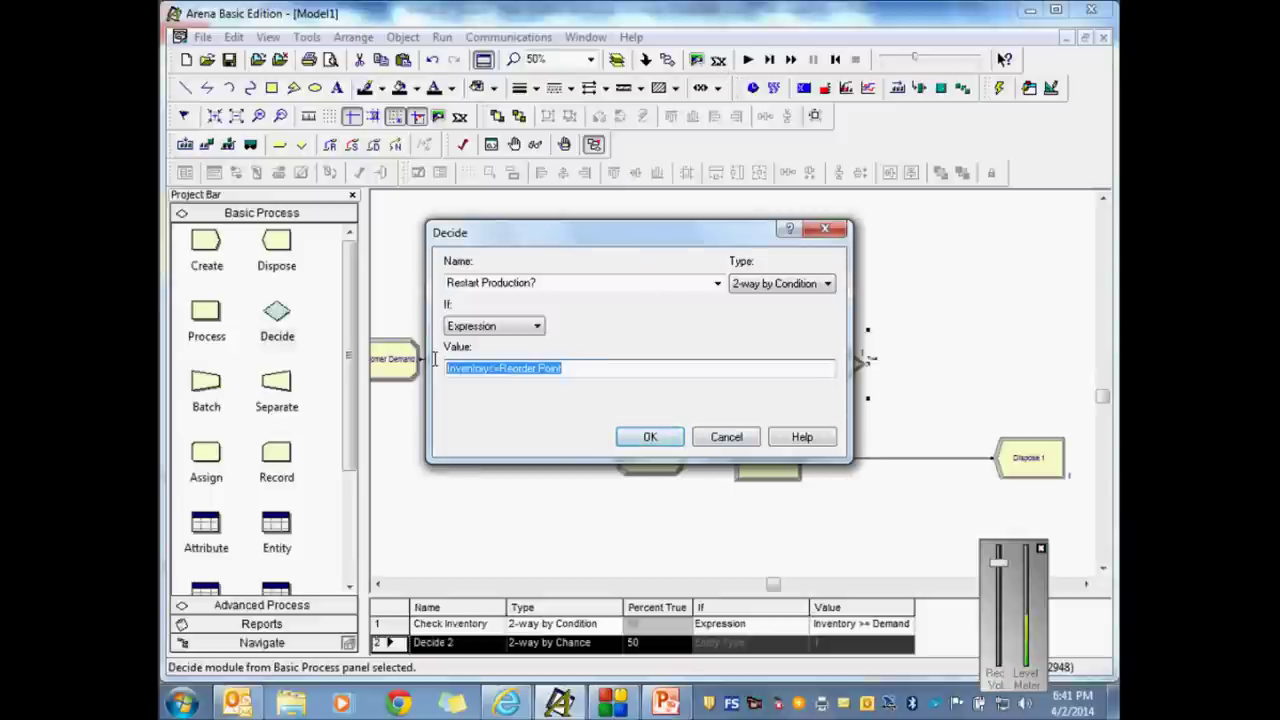
{"action": "key", "text": "Delete"}
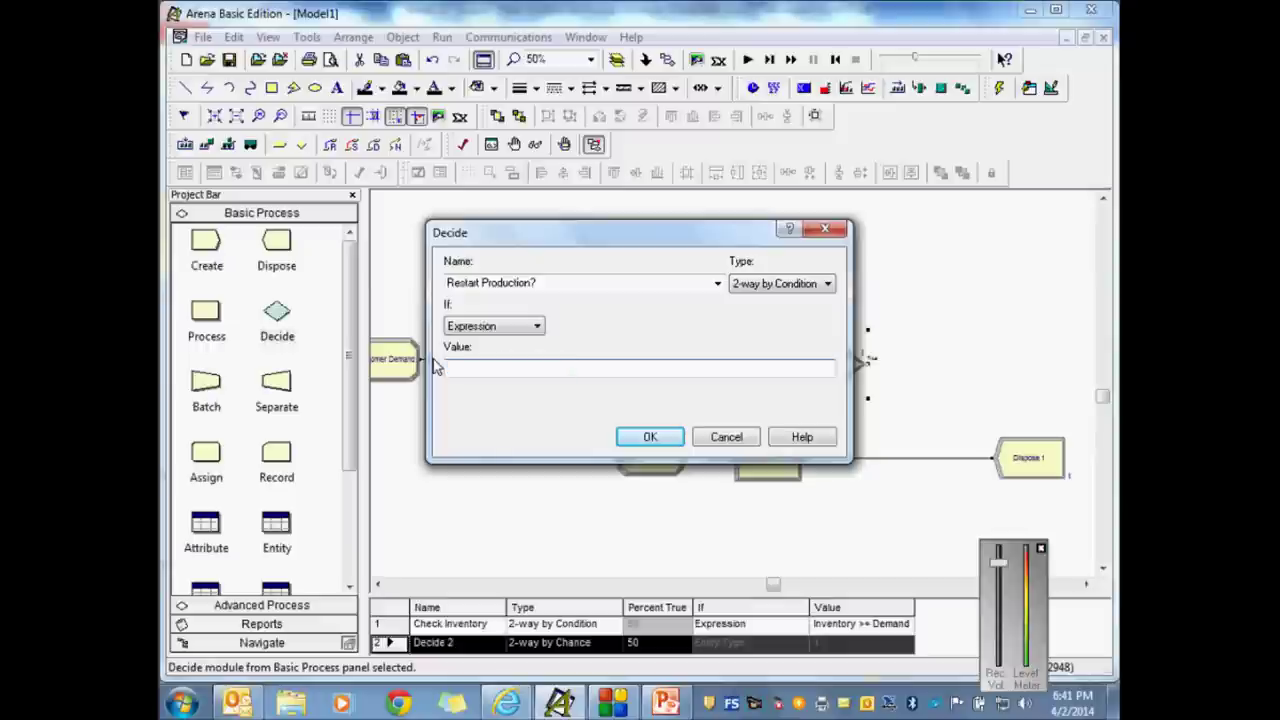
{"action": "type", "text": "1"}
{"action": "left_click", "coordinate": [655, 440]}
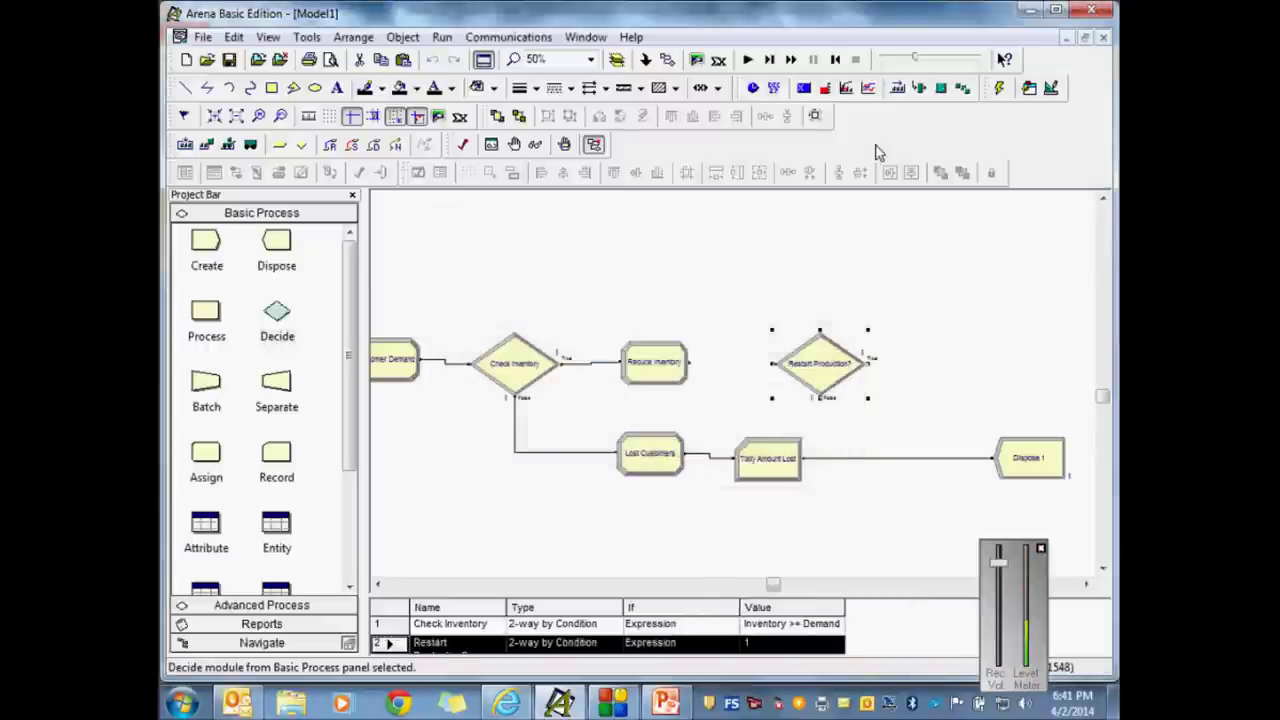
Step: Build the expression Inventory <= Reorder Point in the Expression Builder from the variables' current values
{"action": "left_click", "coordinate": [718, 61]}
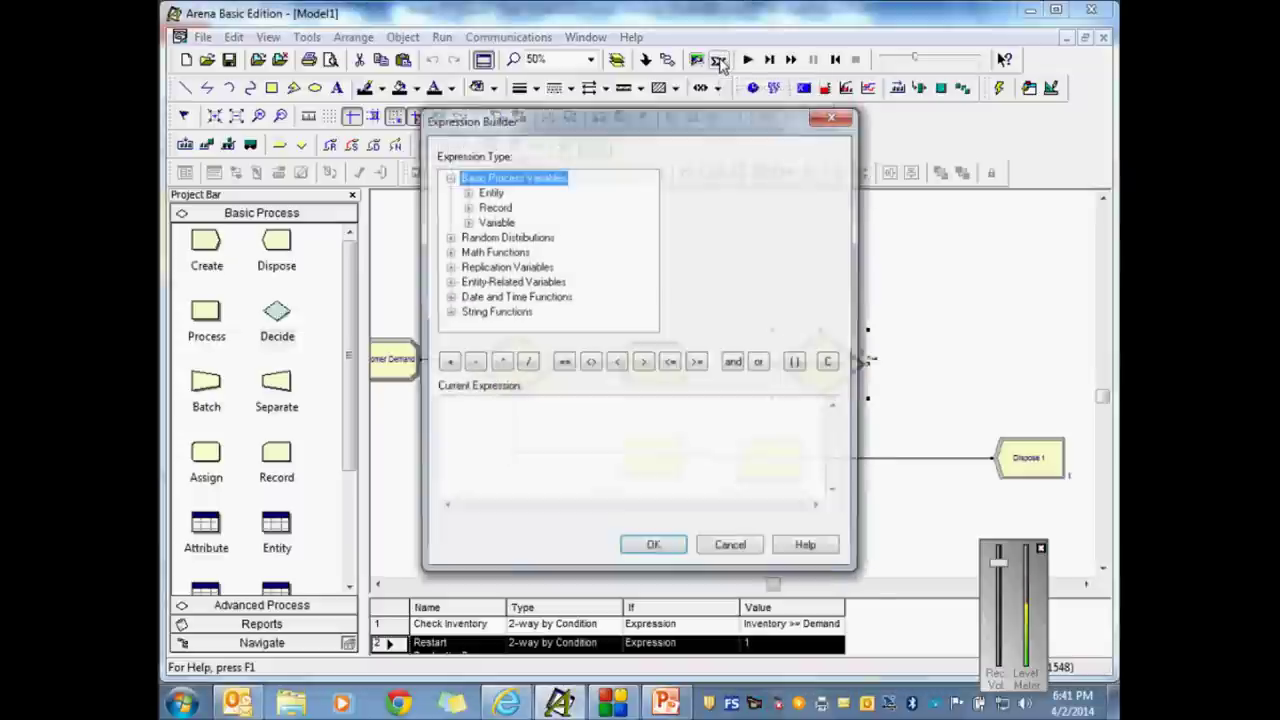
{"action": "left_click", "coordinate": [465, 222]}
{"action": "mouse_move", "coordinate": [645, 256]}
{"action": "left_mouse_down"}
{"action": "mouse_move", "coordinate": [651, 316]}
{"action": "mouse_move", "coordinate": [646, 244]}
{"action": "mouse_move", "coordinate": [648, 312]}
{"action": "mouse_move", "coordinate": [647, 270]}
{"action": "left_mouse_up"}
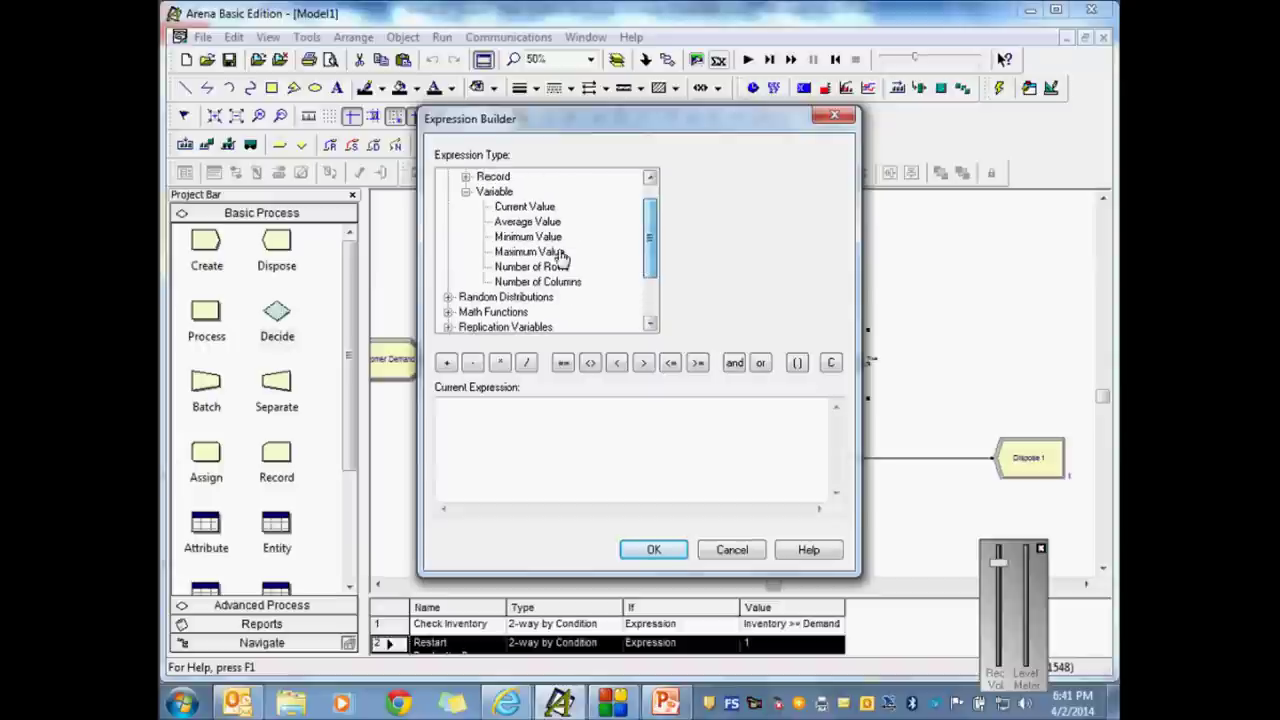
{"action": "left_click", "coordinate": [522, 207]}
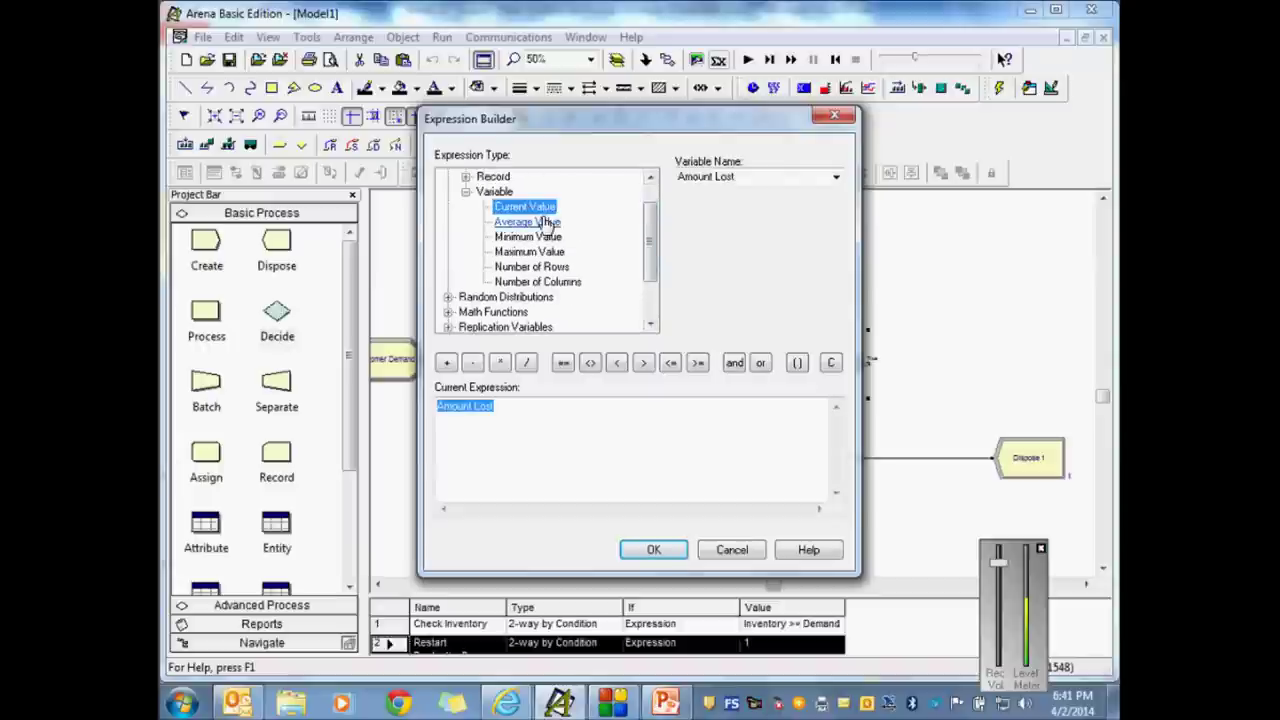
{"action": "left_click", "coordinate": [832, 179]}
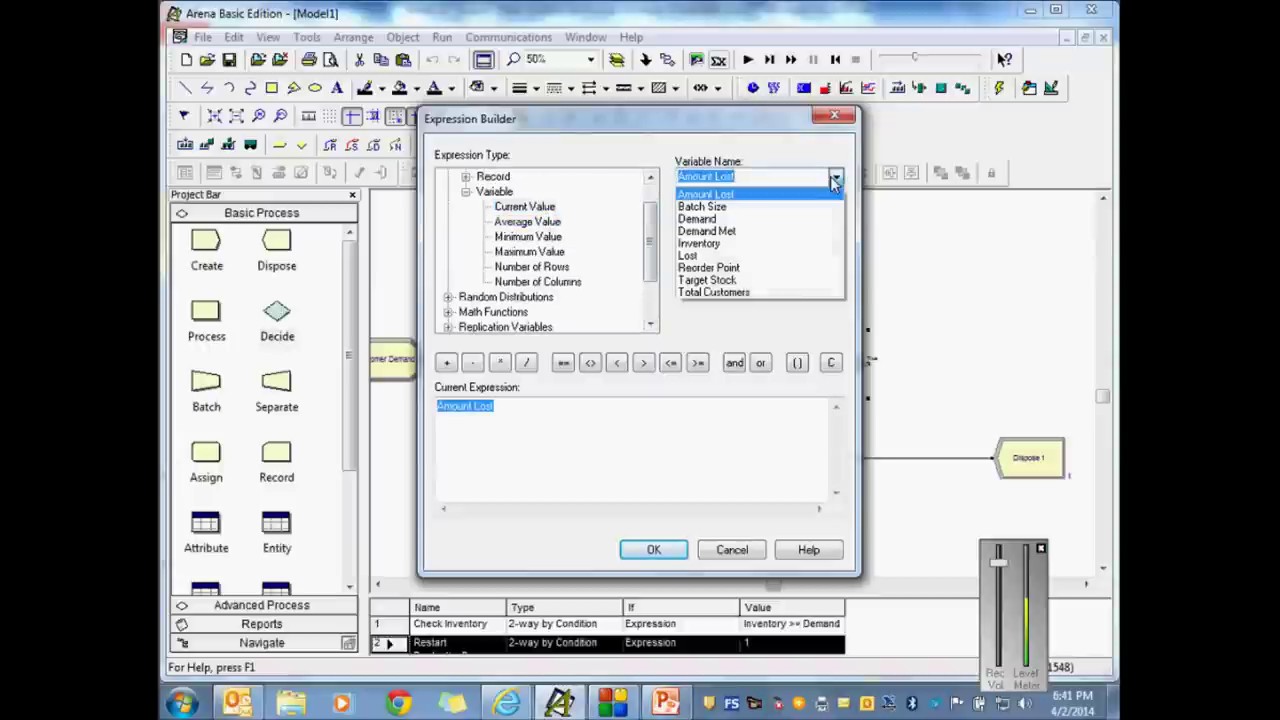
{"action": "left_click", "coordinate": [696, 246]}
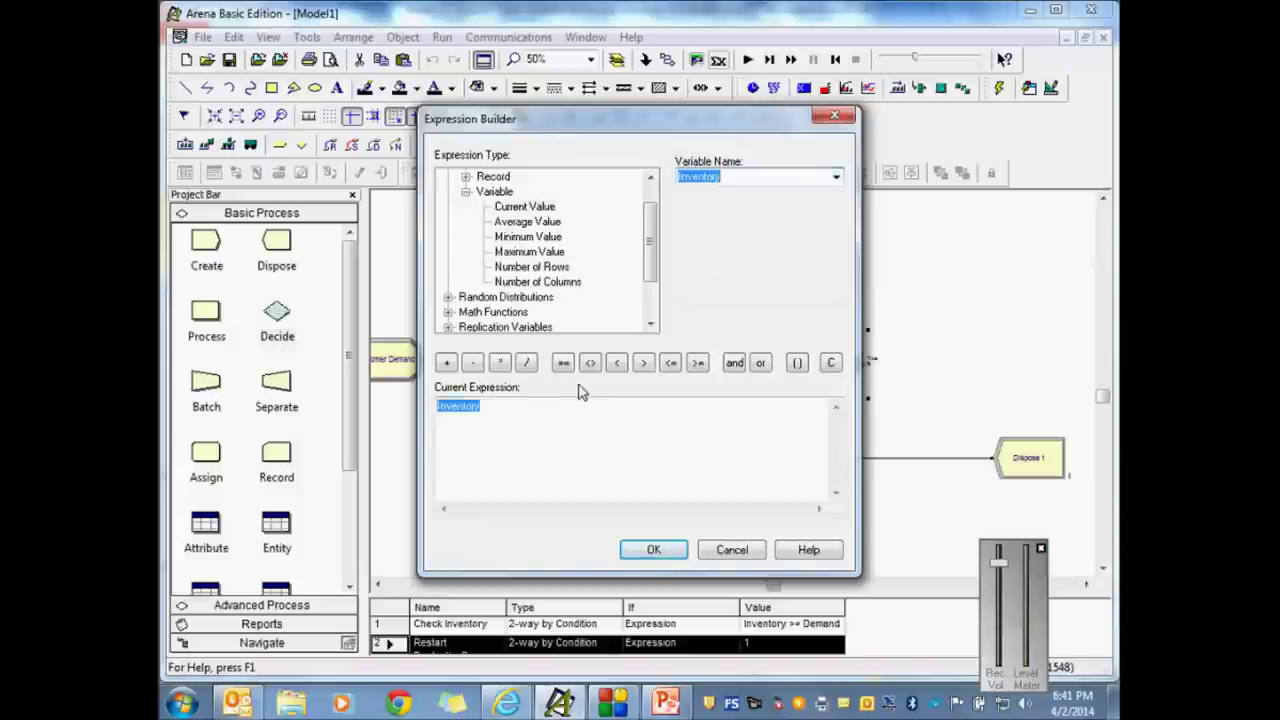
{"action": "left_click", "coordinate": [670, 365]}
{"action": "left_click", "coordinate": [835, 182]}
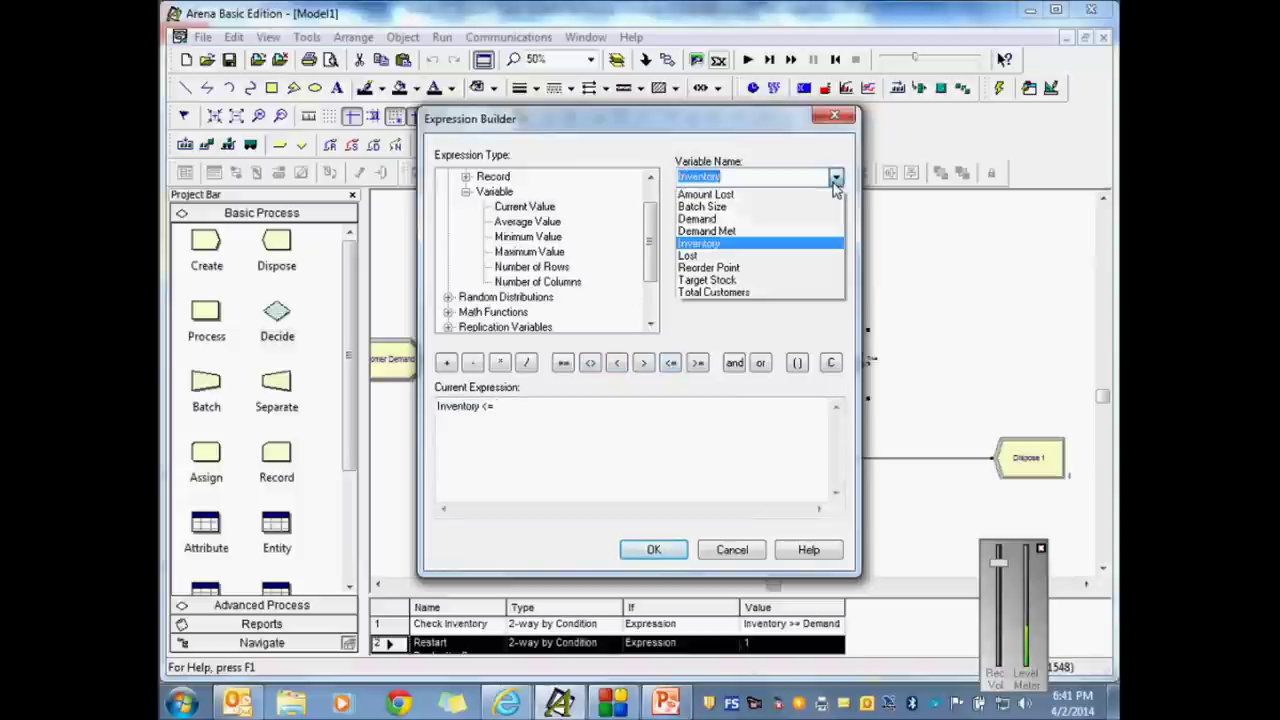
{"action": "left_click", "coordinate": [744, 270]}
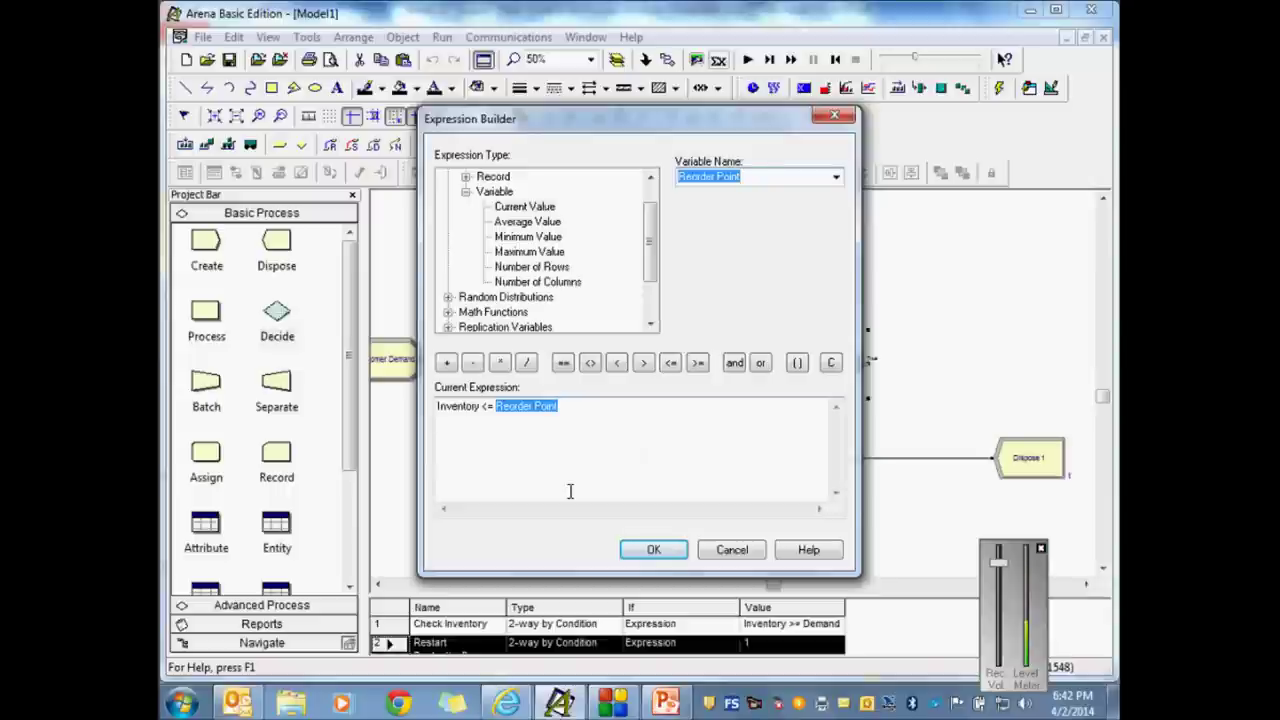
{"action": "left_click", "coordinate": [602, 414]}
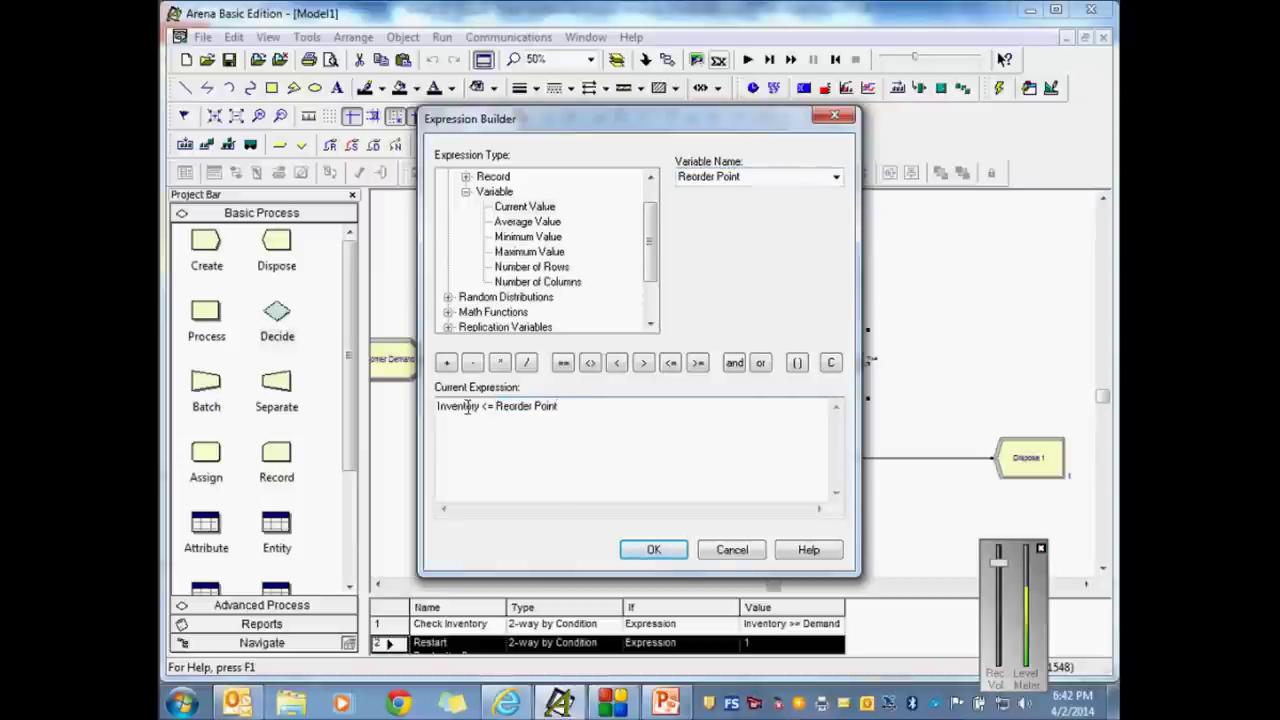
{"action": "left_click", "coordinate": [652, 556]}
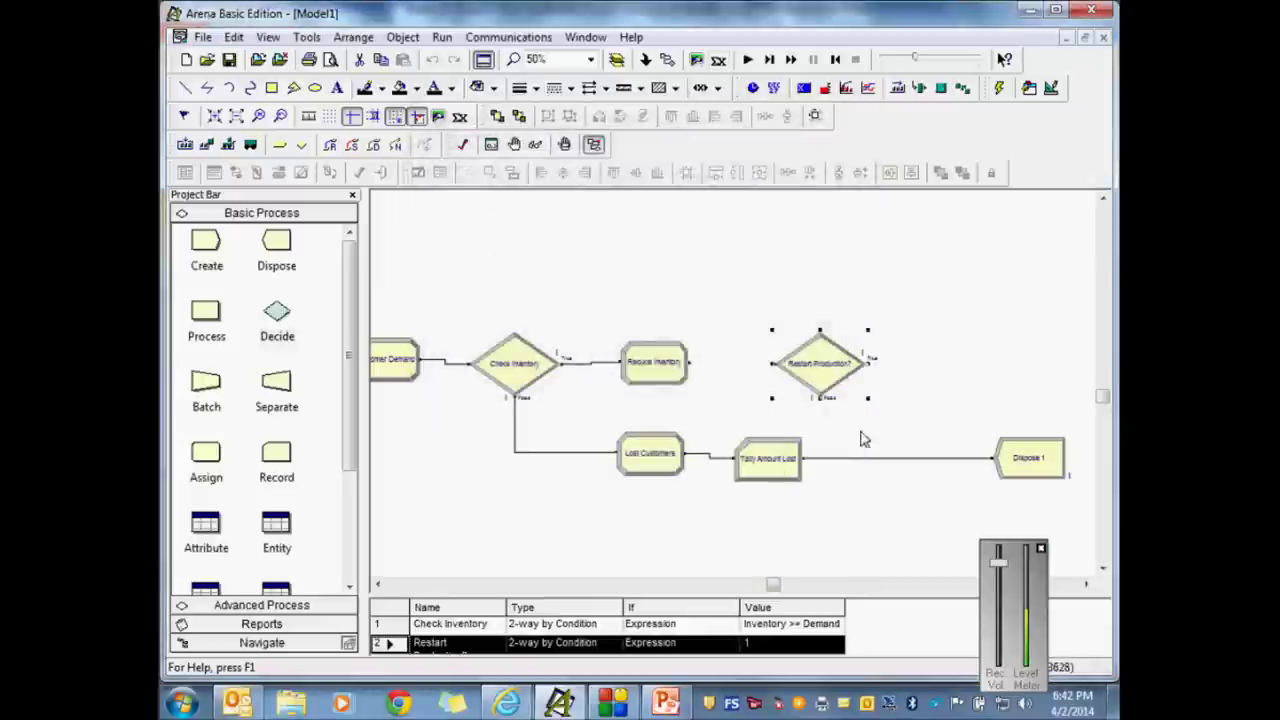
Step: Set the condition value of the Restart Production? module to Inventory <= Reorder Point
{"action": "double_click", "coordinate": [816, 372]}
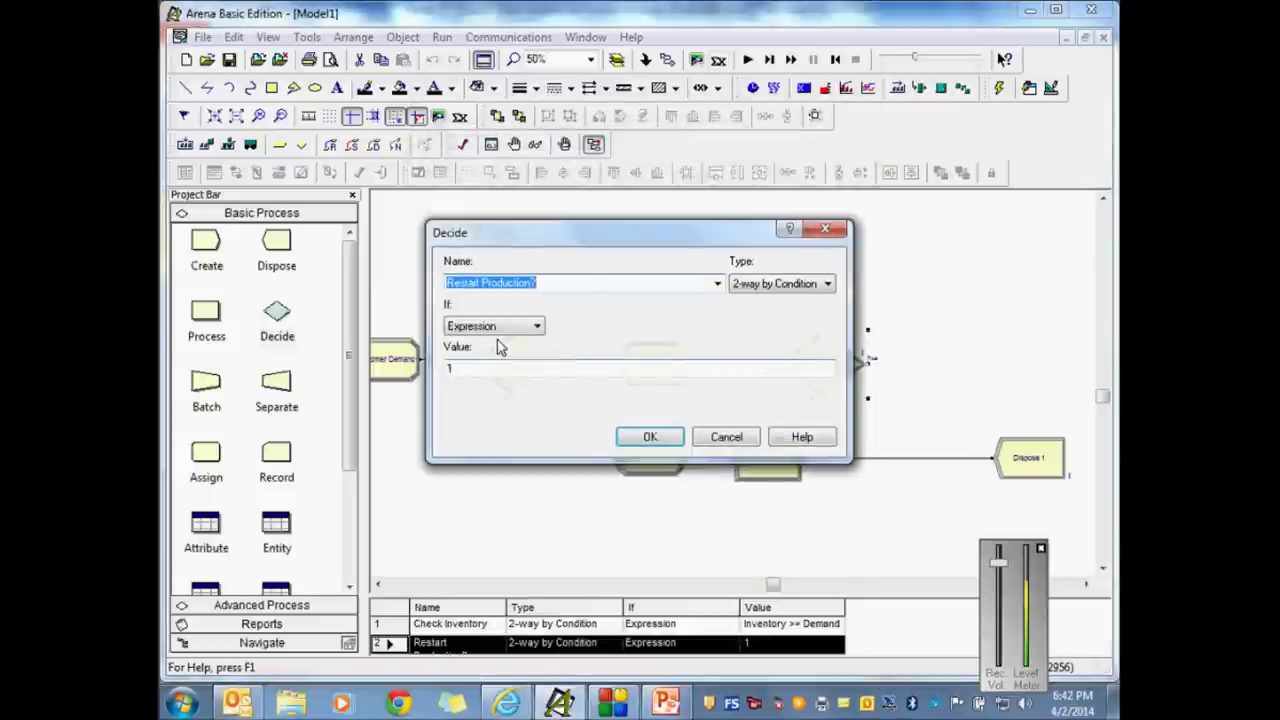
{"action": "double_click", "coordinate": [465, 373]}
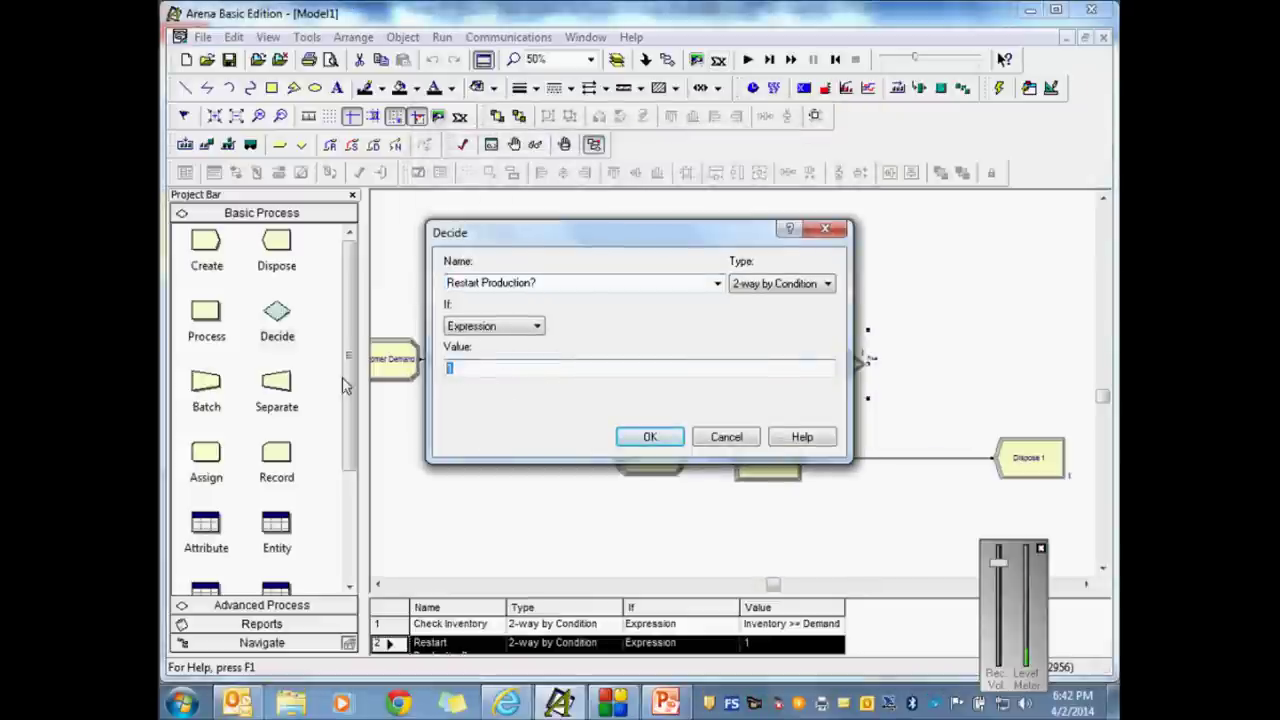
{"action": "type", "text": "Inventory <= Reorder Point"}
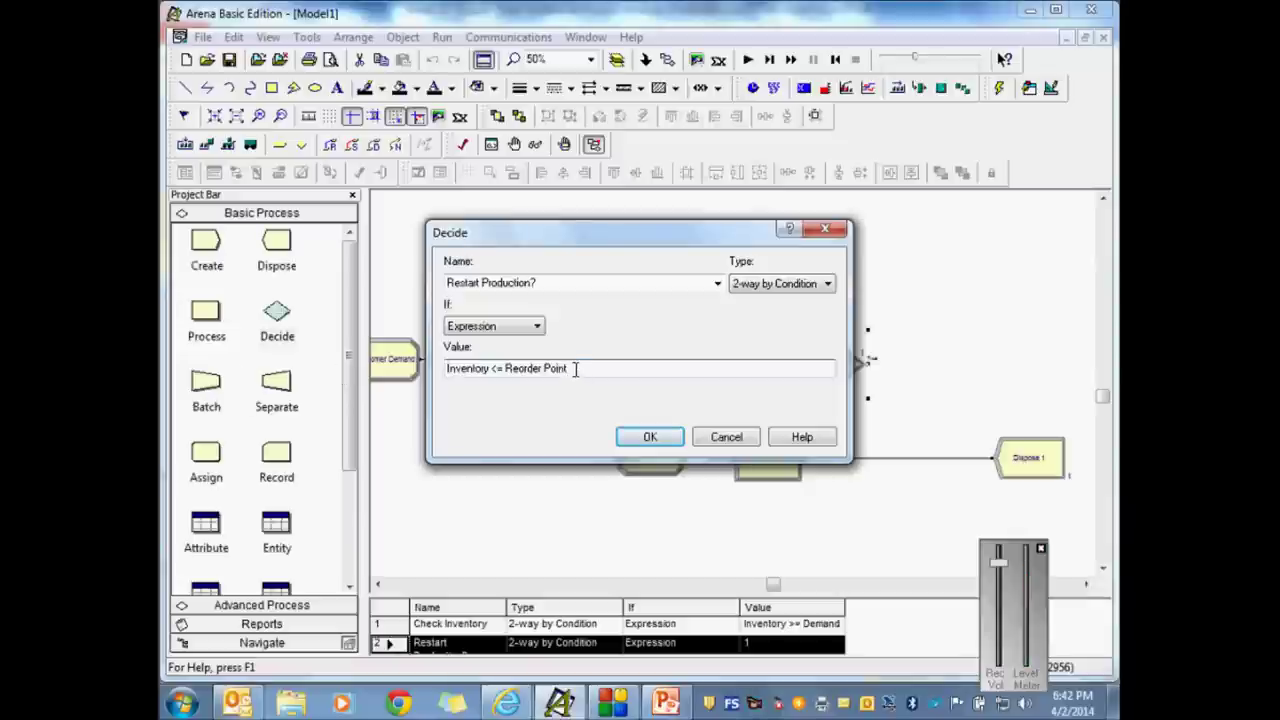
Step: Copy and clear the condition value, paste Inventory <= Reorder Point back in, and save the Decide settings
{"action": "left_click_drag", "start_coordinate": [574, 368], "coordinate": [421, 362]}
{"action": "key", "text": "ctrl+c"}
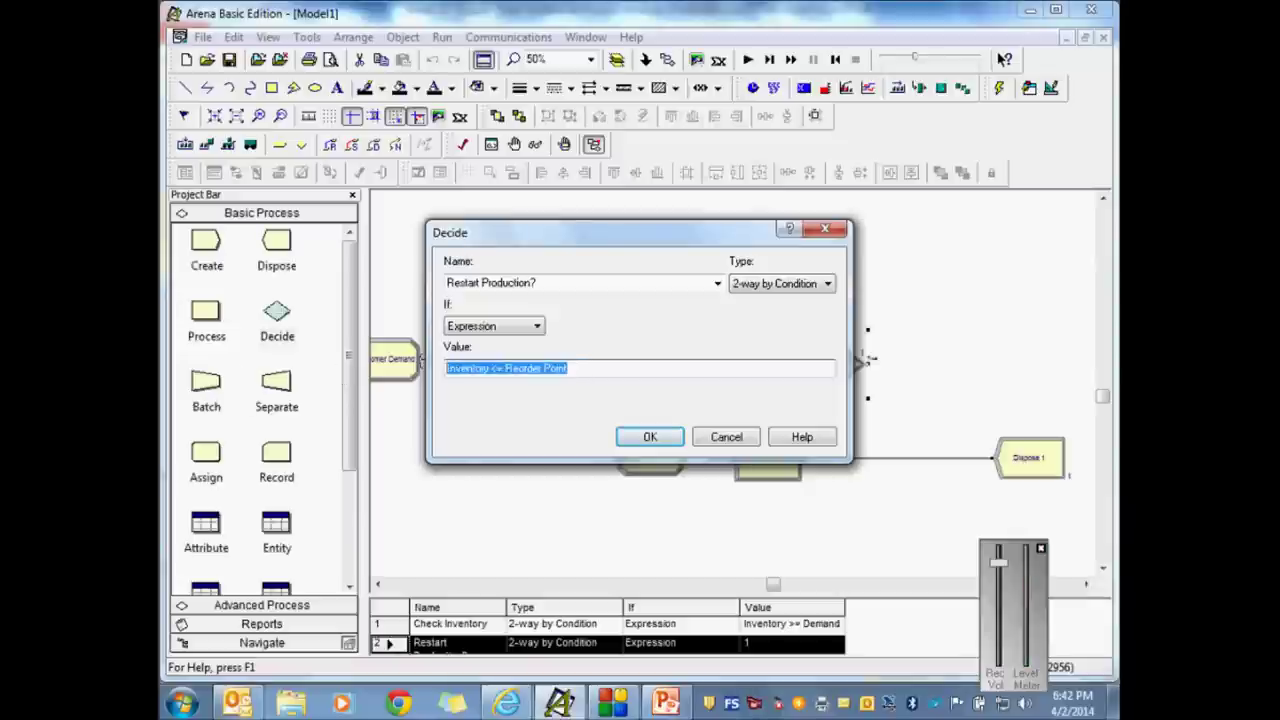
{"action": "key", "text": "BackSpace"}
{"action": "right_click", "coordinate": [556, 371]}
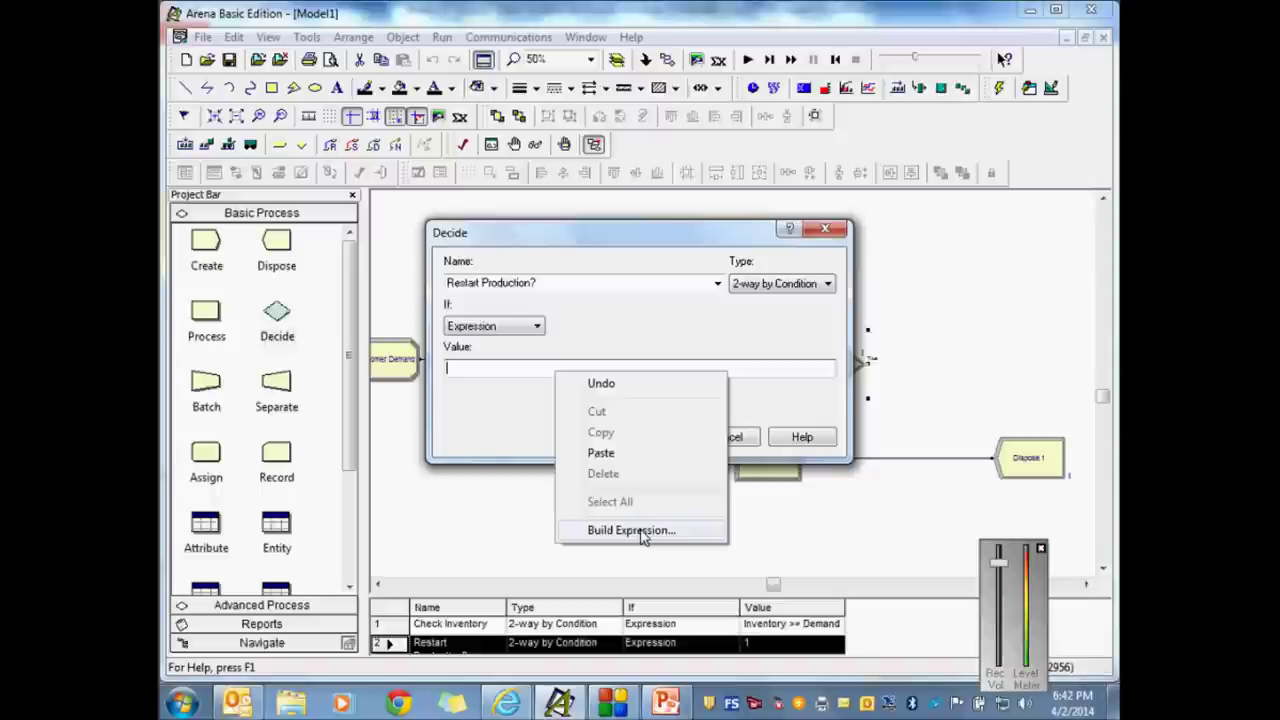
{"action": "left_click", "coordinate": [500, 420]}
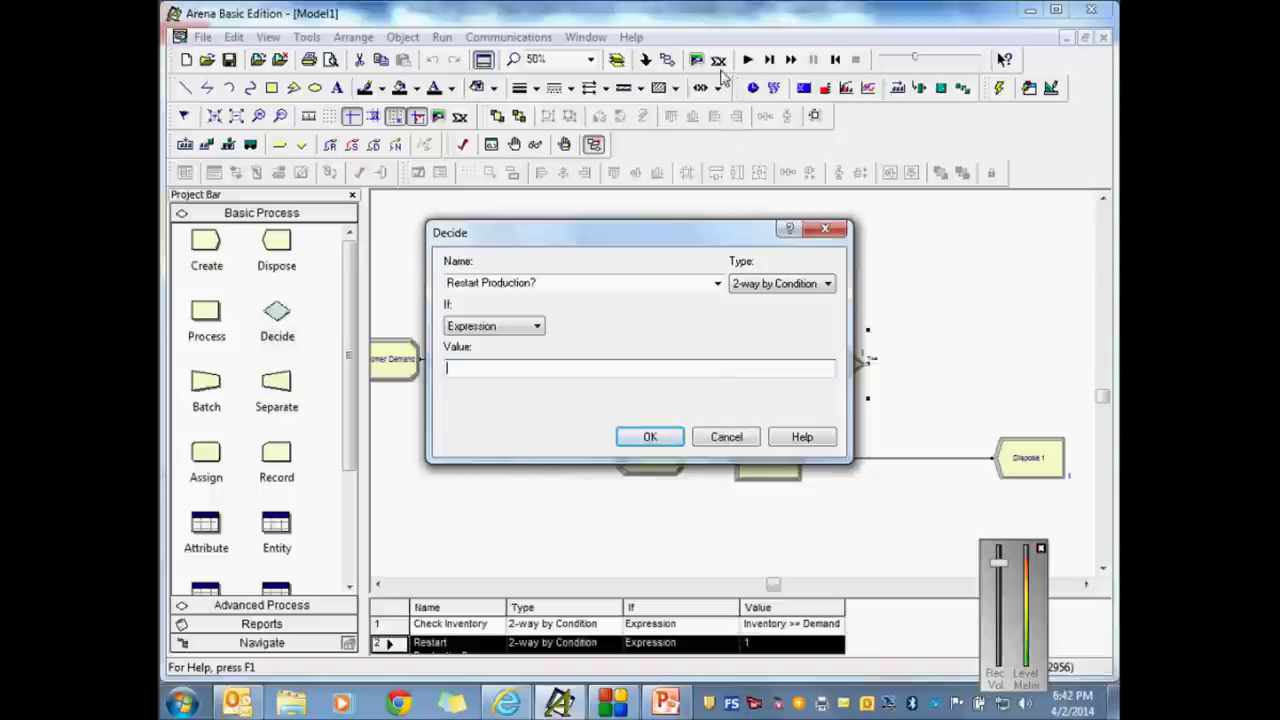
{"action": "right_click", "coordinate": [462, 370]}
{"action": "left_click", "coordinate": [460, 370]}
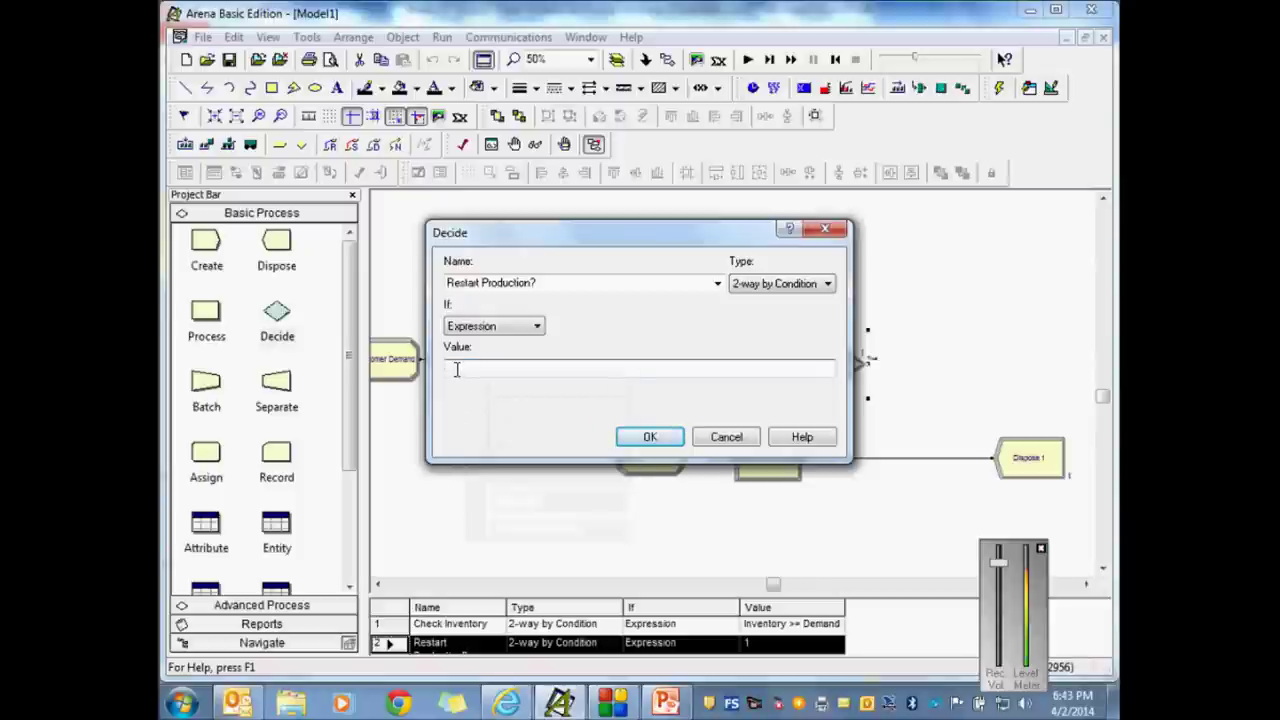
{"action": "key", "text": "ctrl+v"}
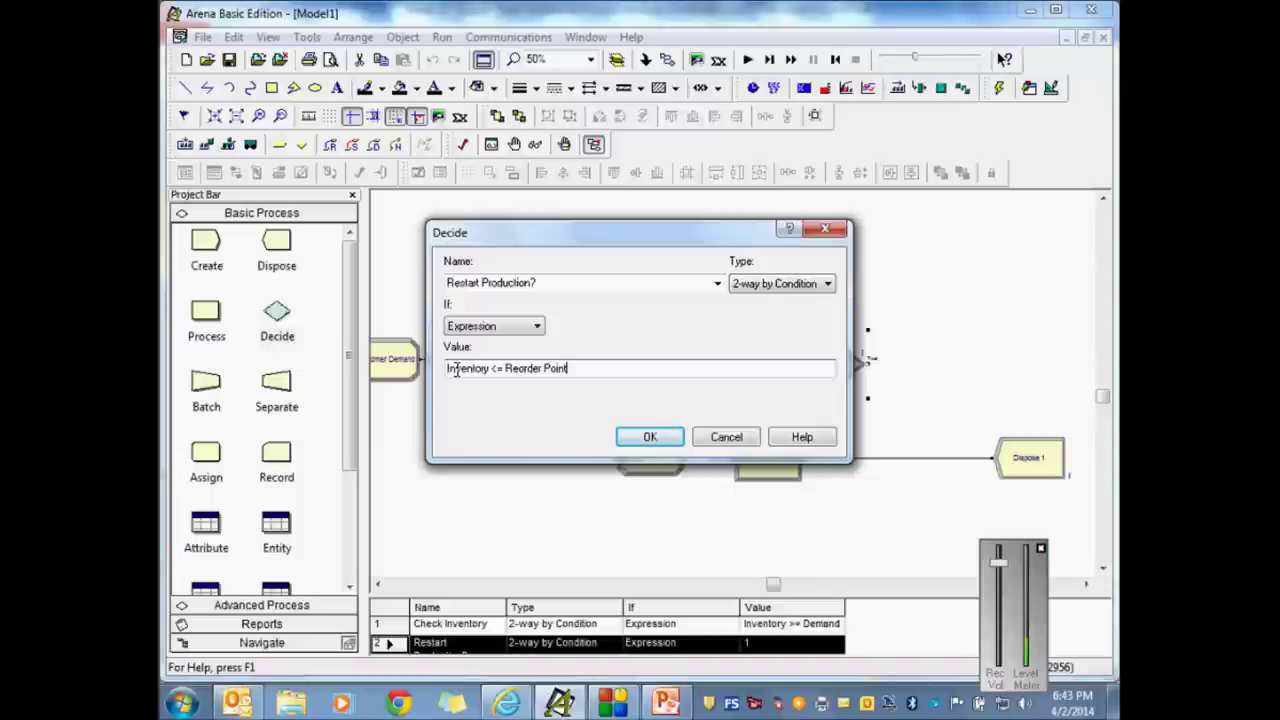
{"action": "left_click", "coordinate": [650, 437]}
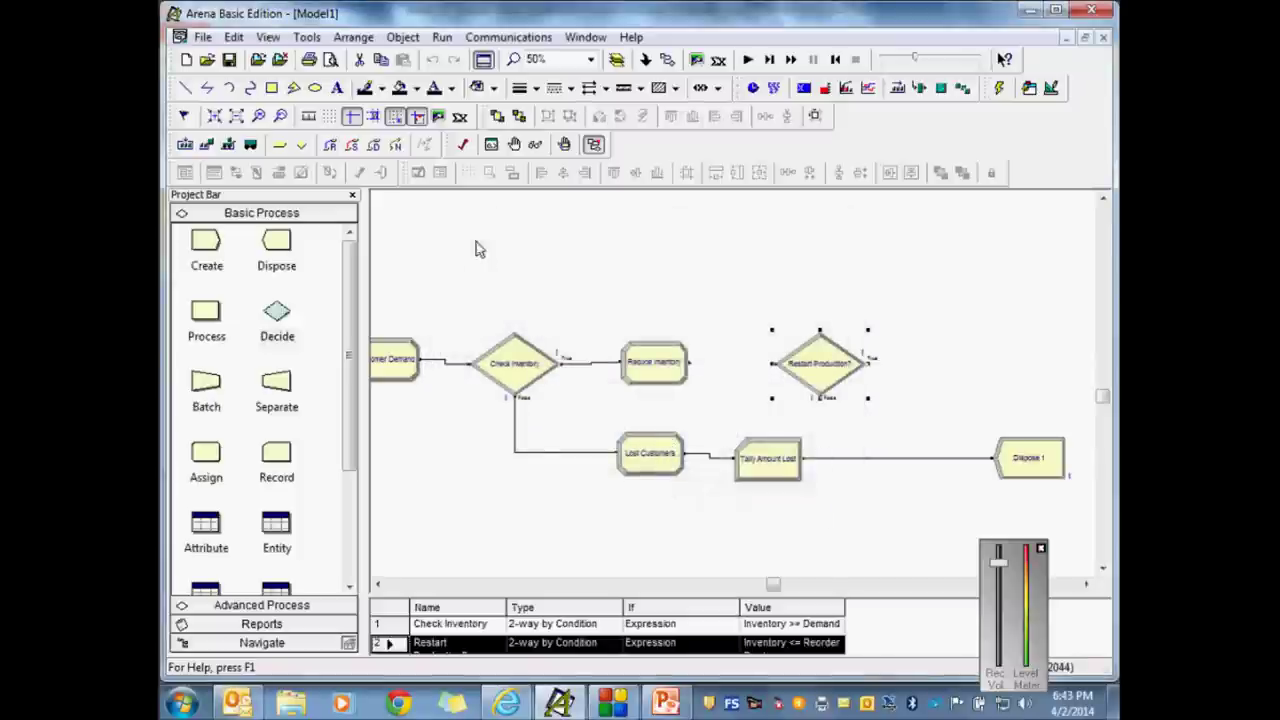
Step: Connect the exit of Reduce Inventory to the entry of the Restart Production? decision
{"action": "left_click", "coordinate": [667, 60]}
{"action": "left_click", "coordinate": [690, 362]}
{"action": "left_click", "coordinate": [774, 363]}
{"action": "left_click", "coordinate": [980, 360]}
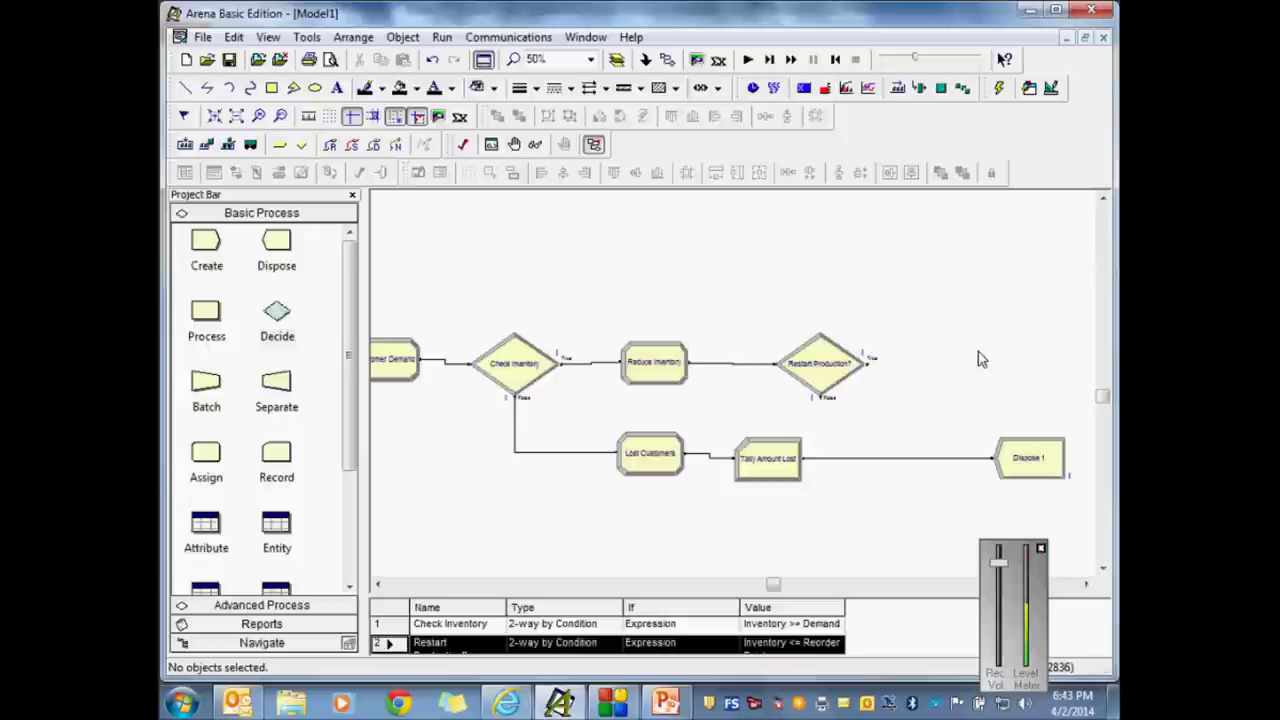
Step: Add an Assign module after the Restart Production? decision and name it Production Status
{"action": "left_click_drag", "start_coordinate": [206, 462], "coordinate": [910, 374]}
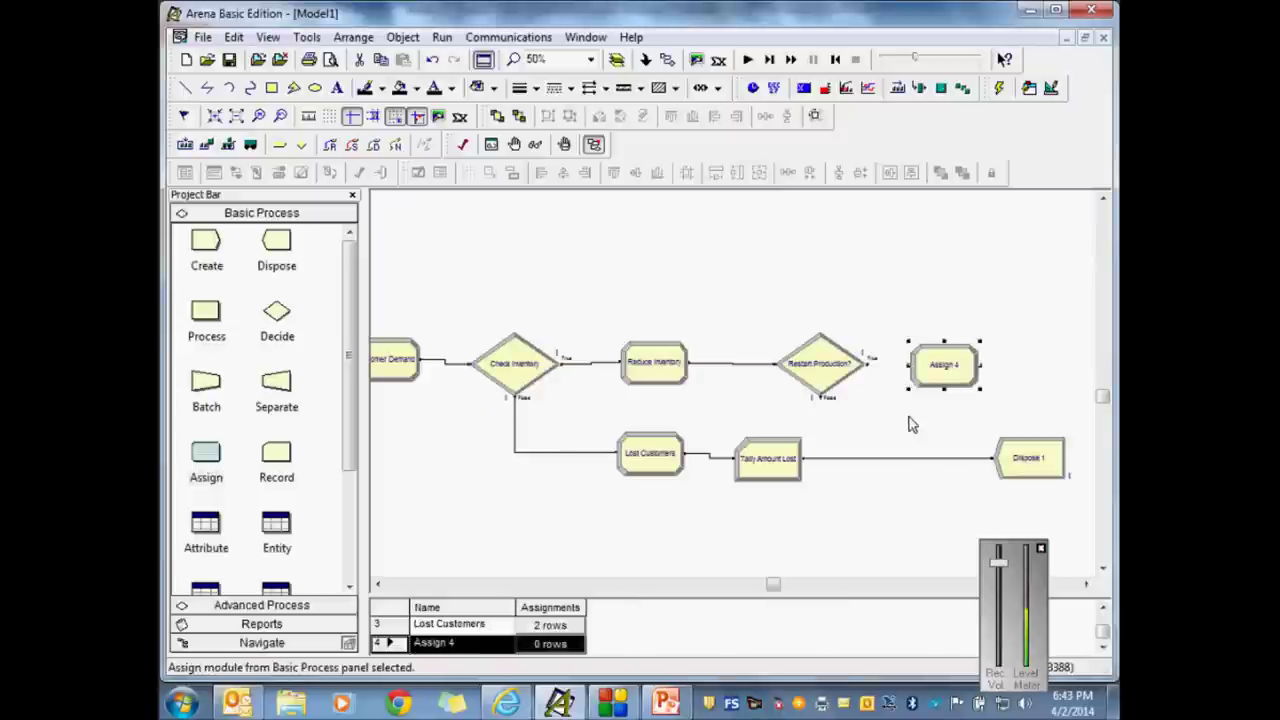
{"action": "double_click", "coordinate": [944, 366]}
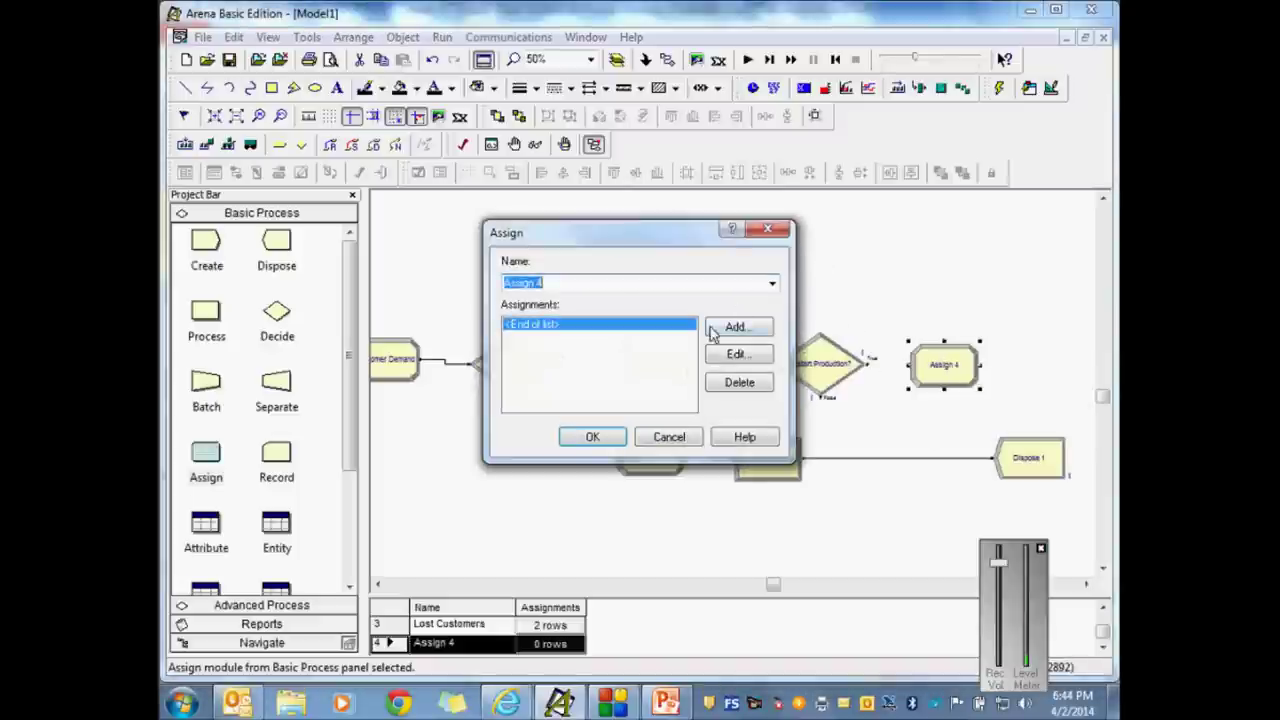
{"action": "type", "text": "Piod"}
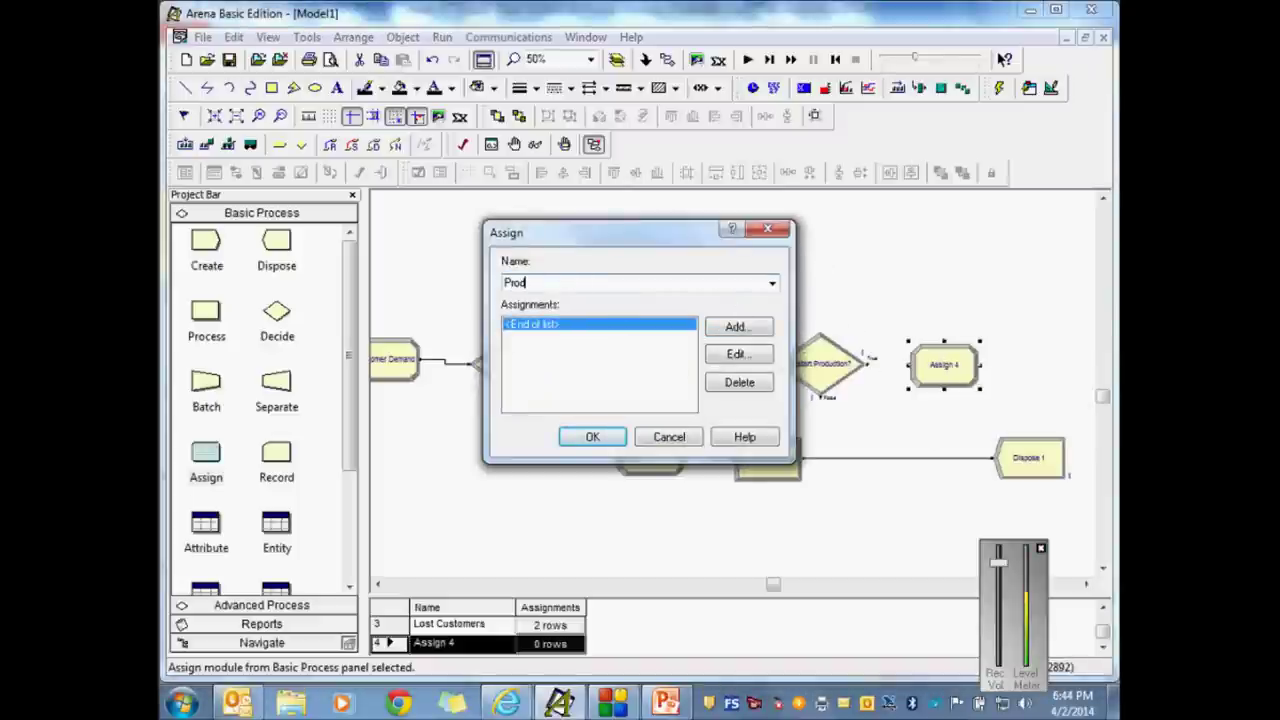
{"action": "type", "text": "uction"}
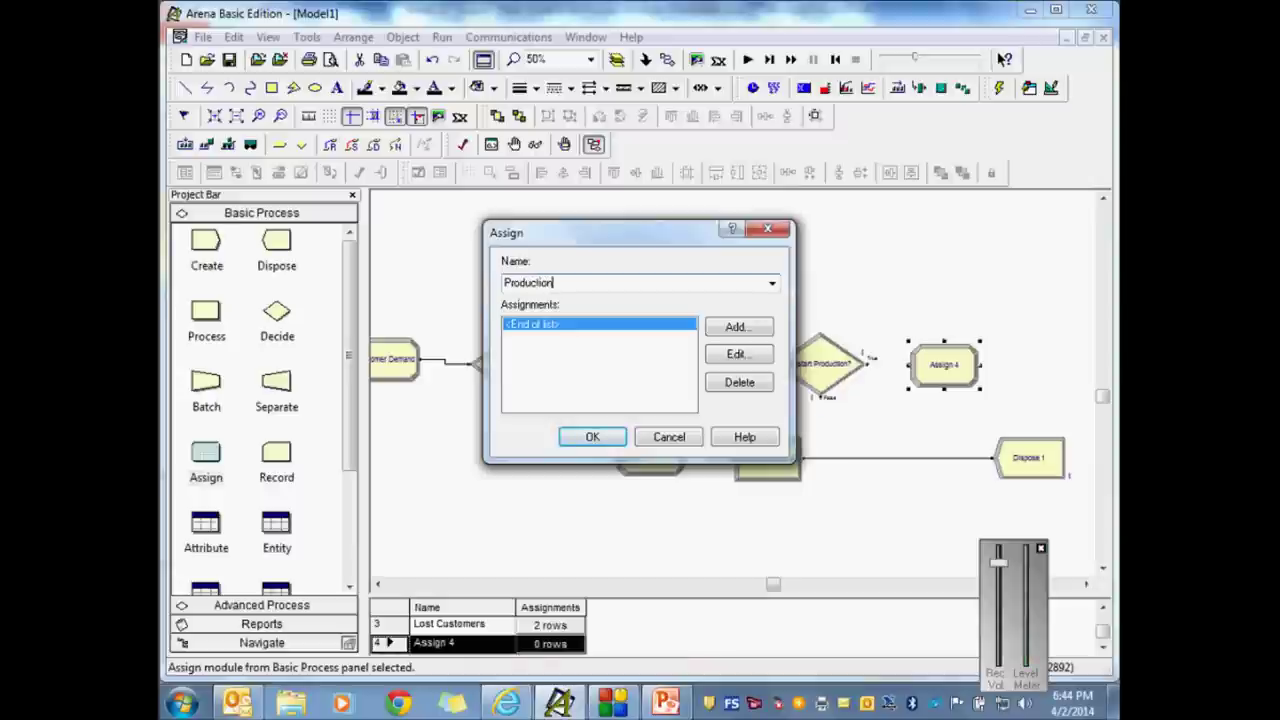
{"action": "type", "text": " Status"}
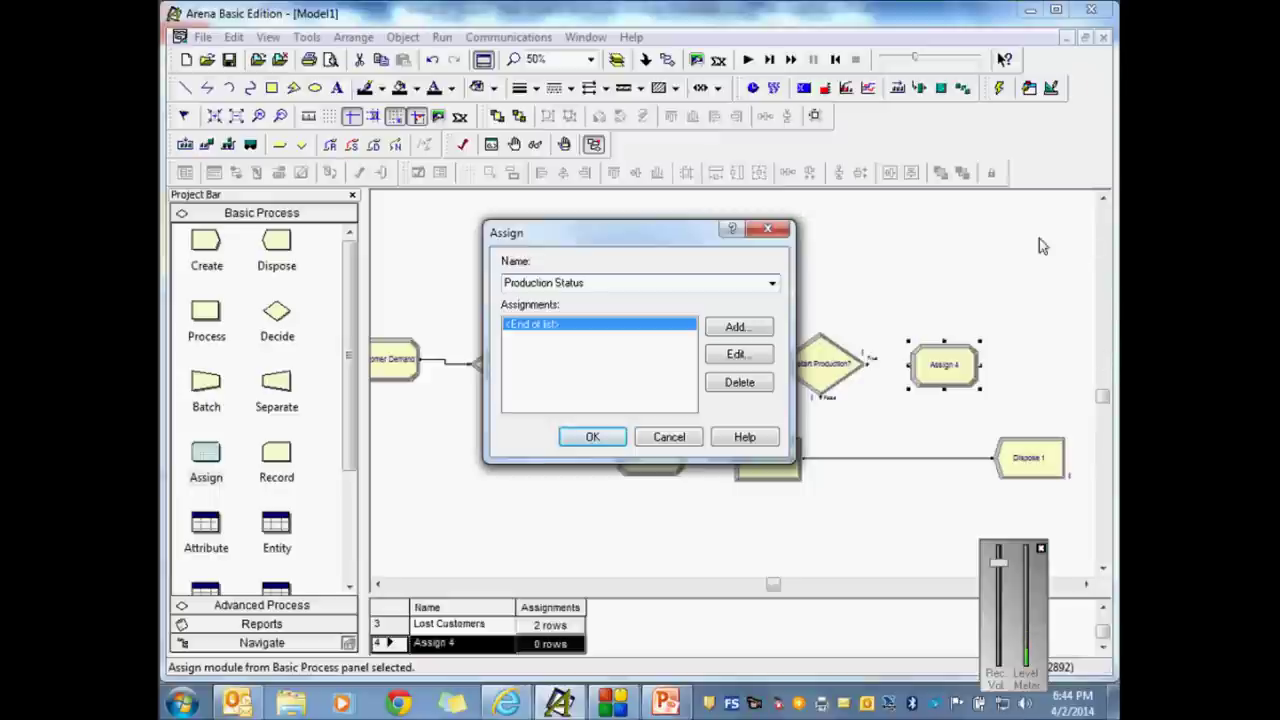
Step: Add an assignment to Production Status that sets the variable Production to 1, and save the module settings
{"action": "left_click", "coordinate": [752, 332]}
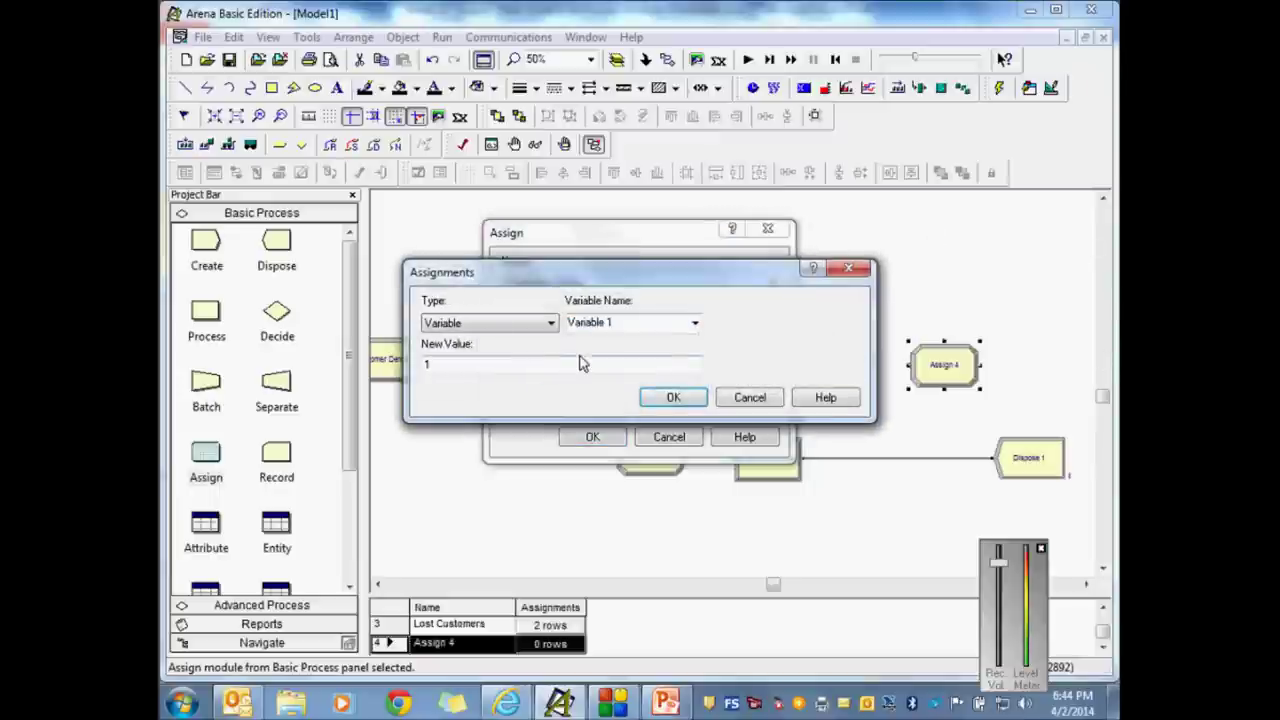
{"action": "left_click", "coordinate": [634, 322]}
{"action": "type", "text": "P"}
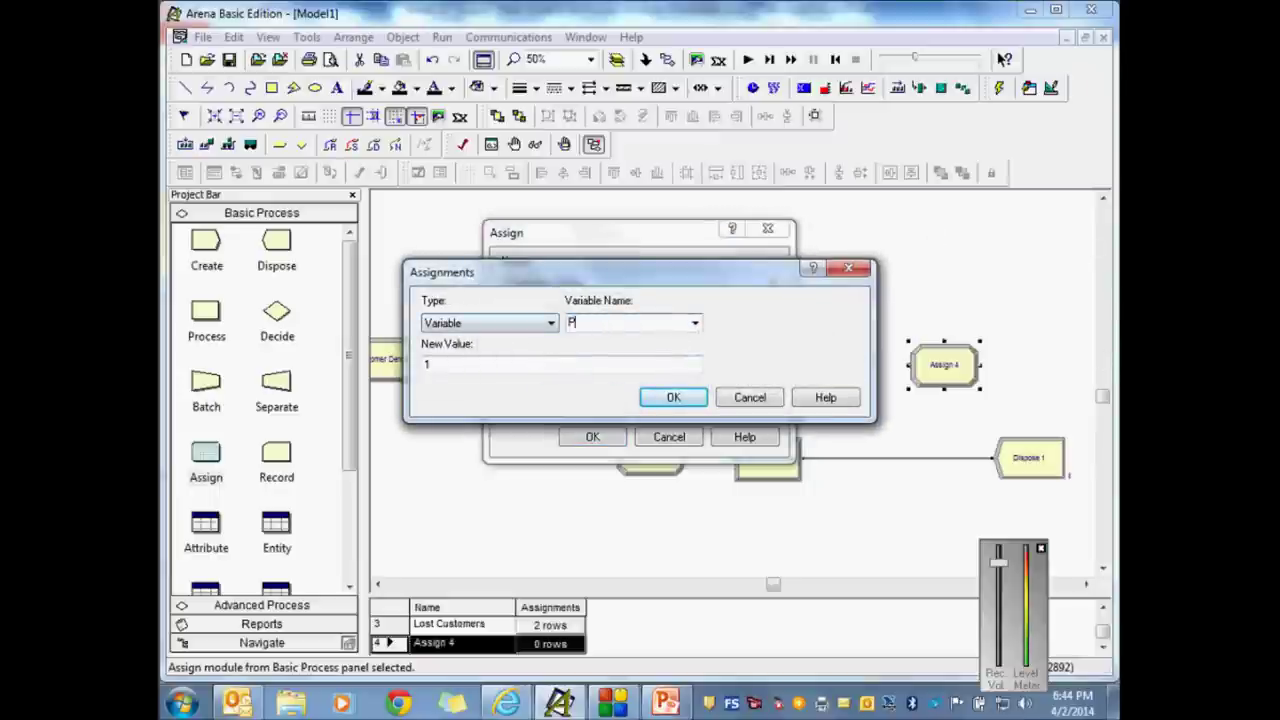
{"action": "type", "text": "roduction"}
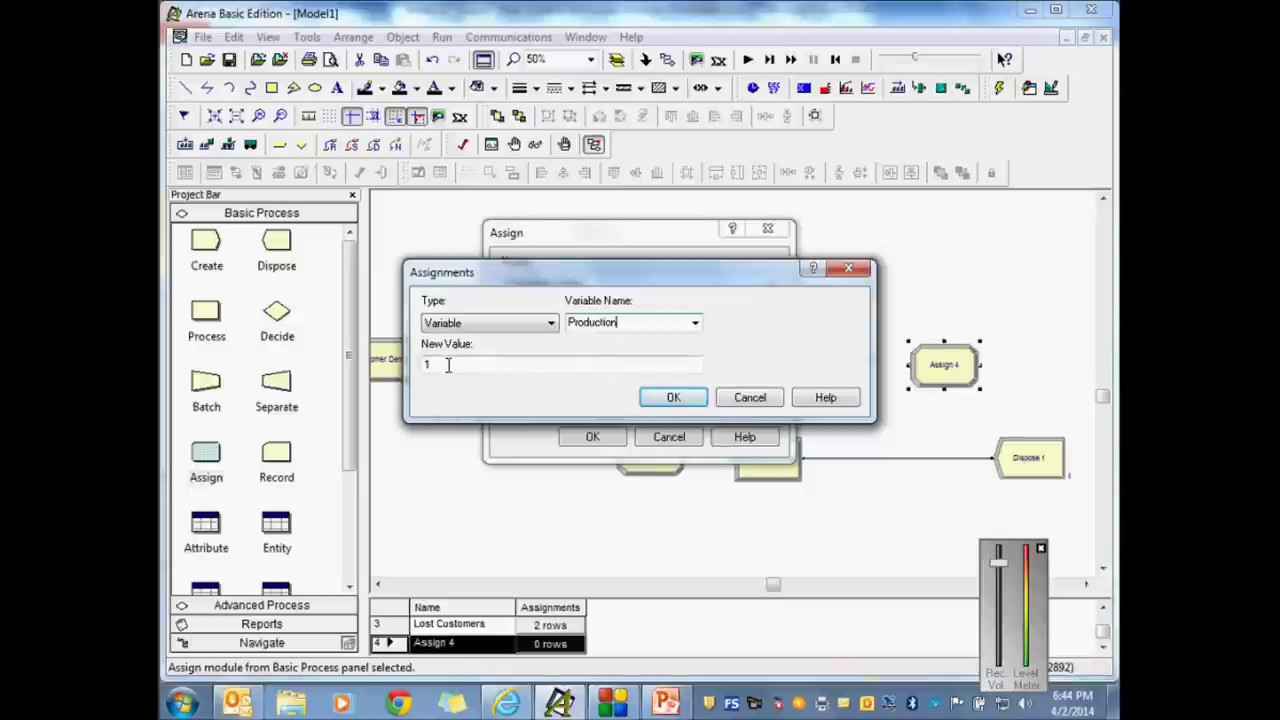
{"action": "left_click", "coordinate": [674, 398]}
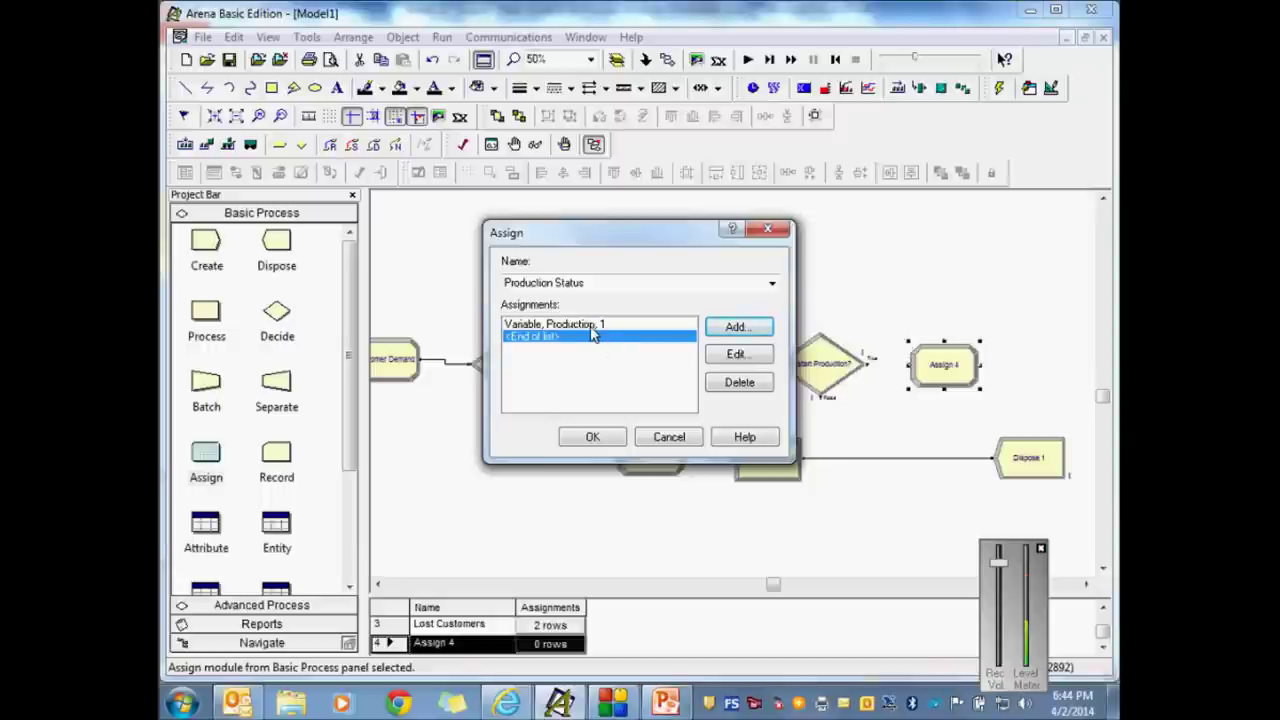
{"action": "left_click", "coordinate": [593, 437]}
{"action": "left_click", "coordinate": [866, 428]}
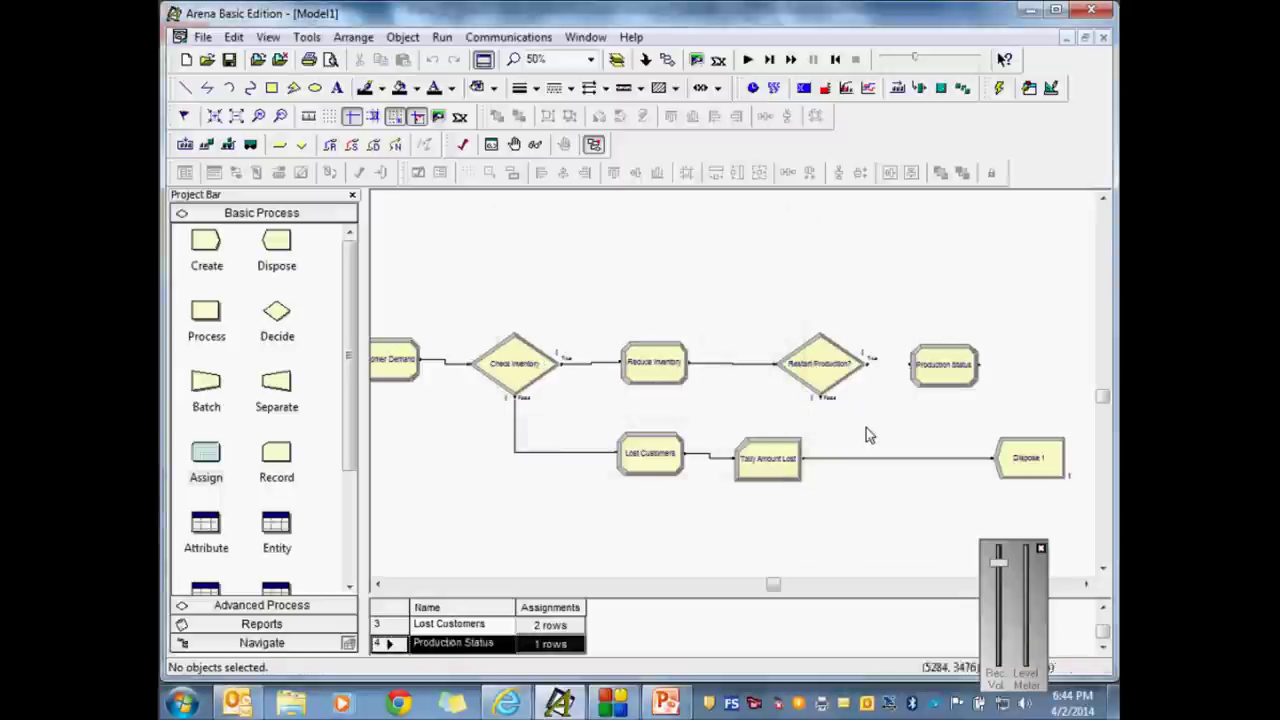
Step: Connect the True exit of Restart Production? to Production Status, and Production Status to Dispose 1
{"action": "left_click", "coordinate": [666, 59]}
{"action": "left_click", "coordinate": [868, 362]}
{"action": "left_click", "coordinate": [910, 364]}
{"action": "left_click", "coordinate": [668, 62]}
{"action": "left_click", "coordinate": [978, 364]}
{"action": "left_click", "coordinate": [993, 460]}
{"action": "left_click", "coordinate": [668, 60]}
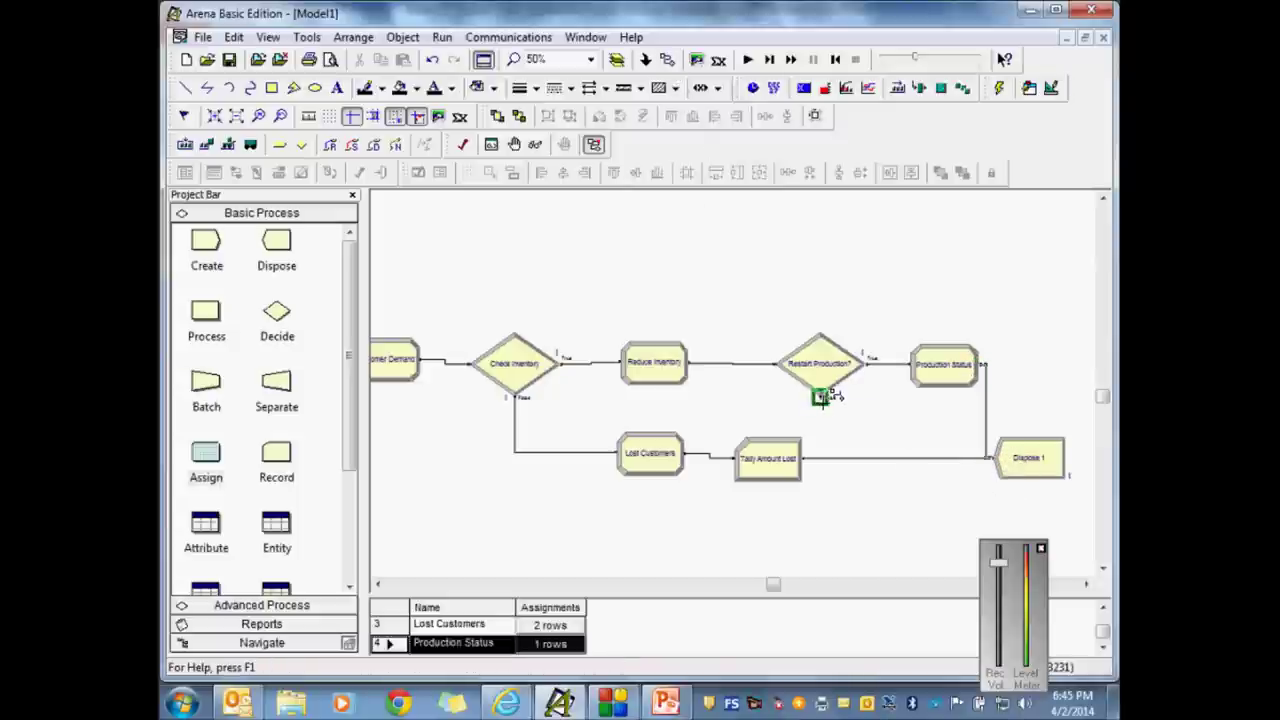
{"action": "left_click", "coordinate": [820, 397]}
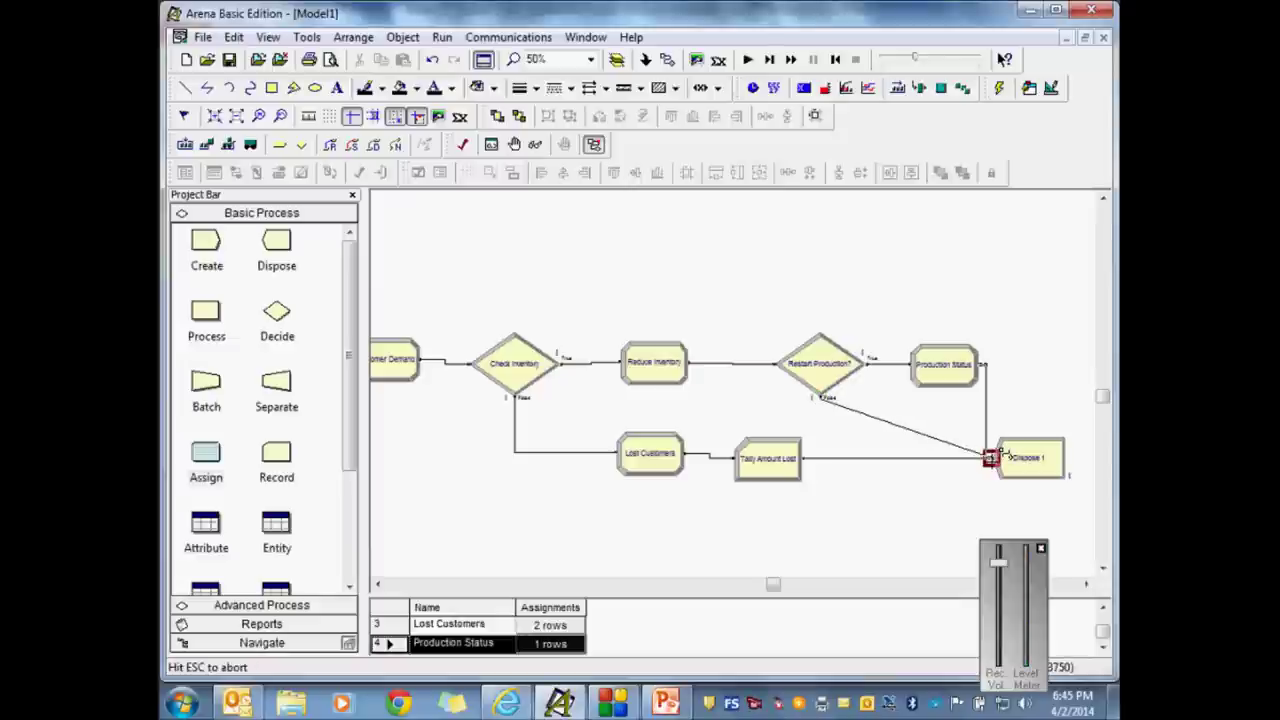
{"action": "left_click", "coordinate": [992, 457]}
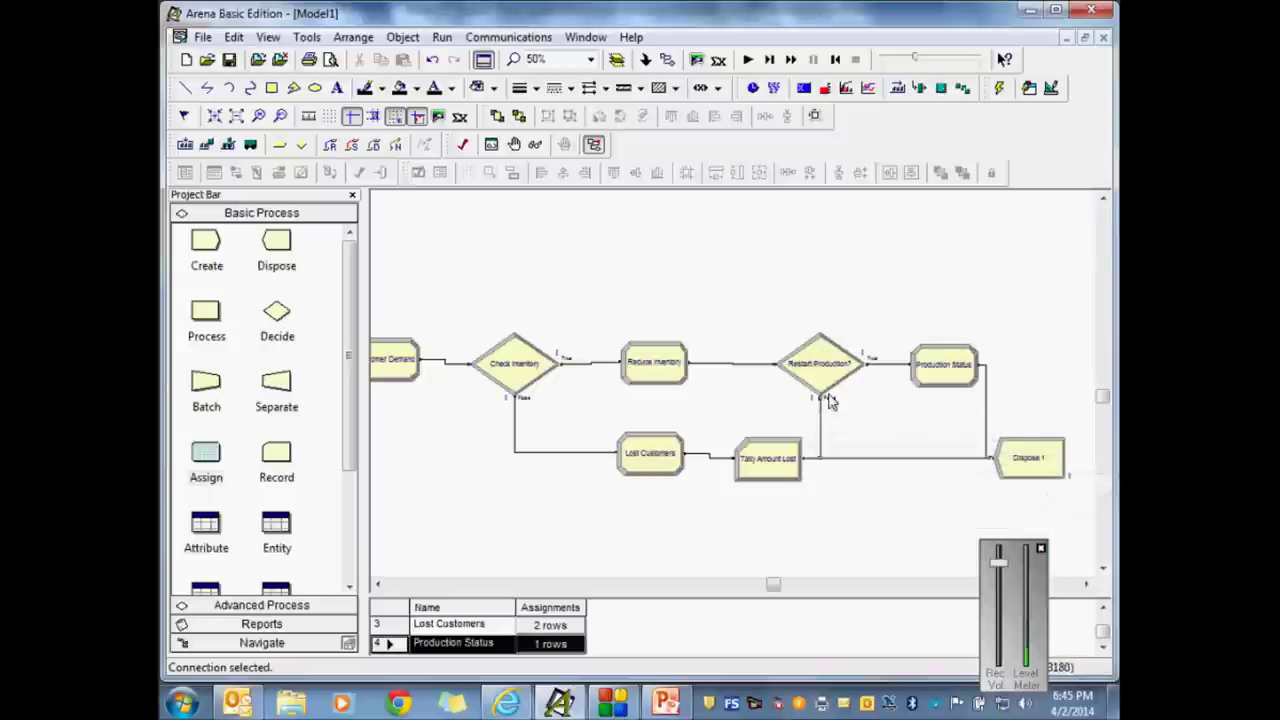
{"action": "left_click", "coordinate": [895, 480]}
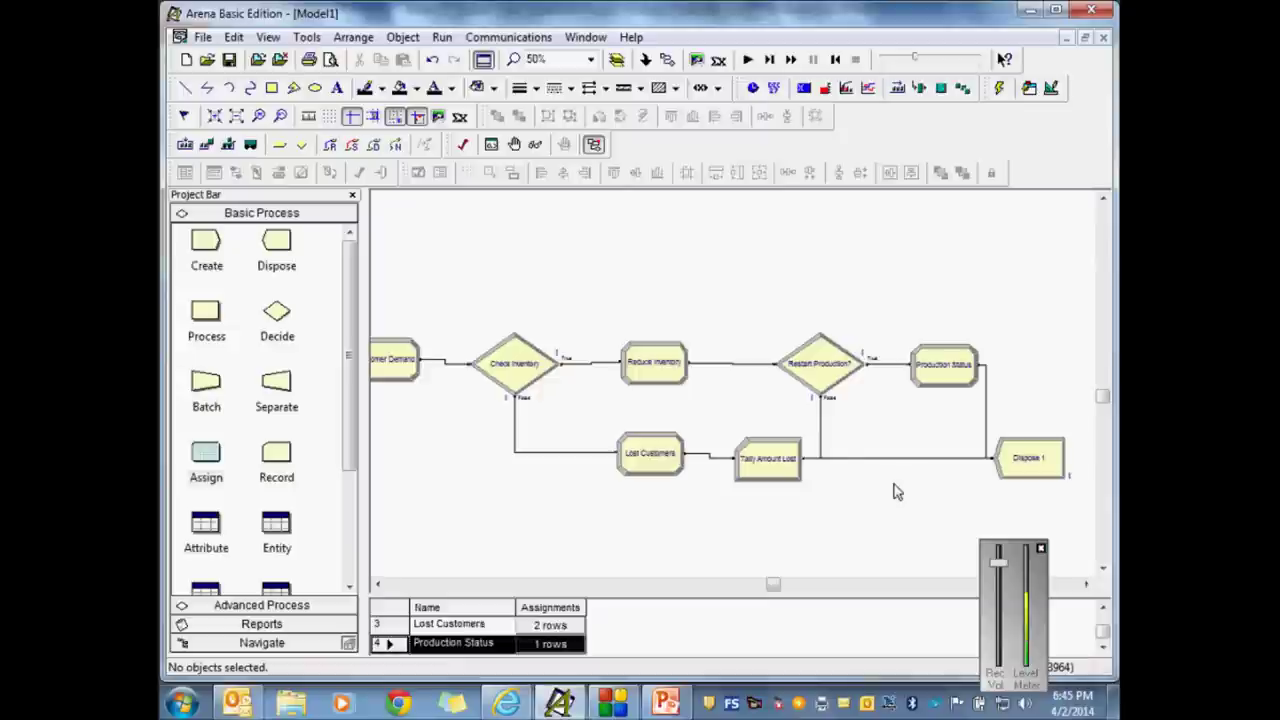
{"action": "left_click", "coordinate": [821, 446]}
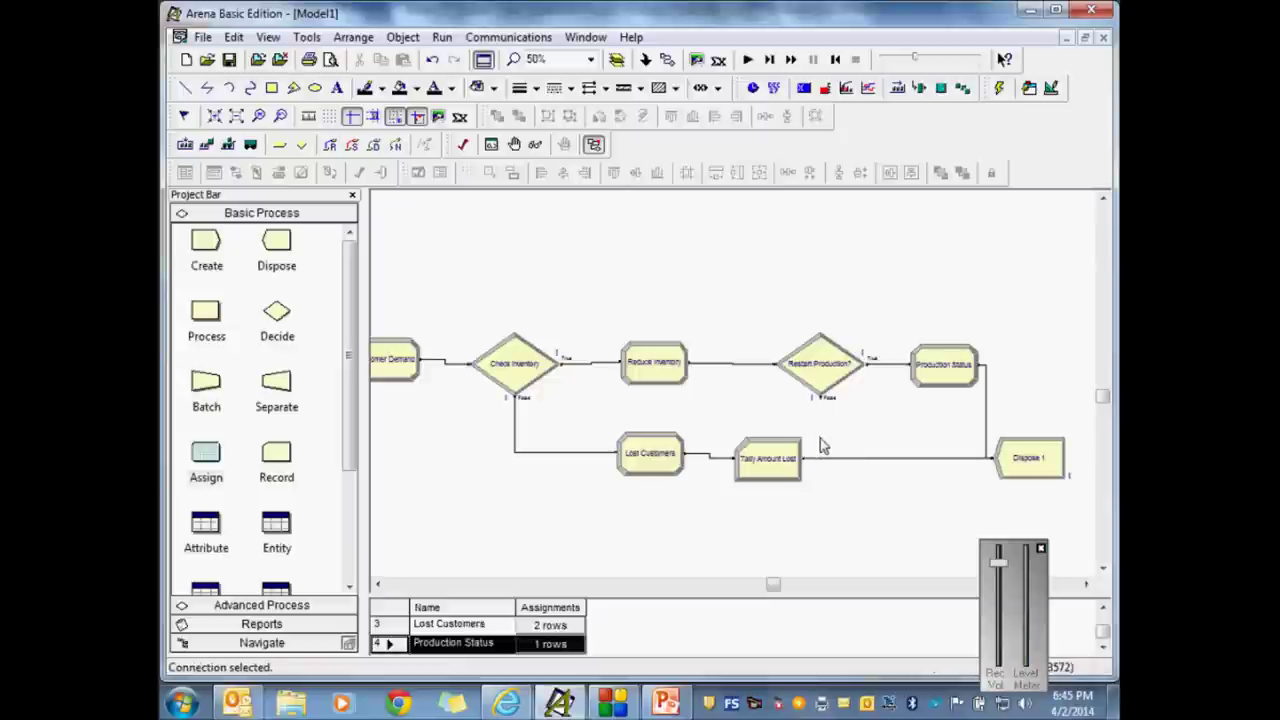
Step: Connect the False exit of the Restart Production? decision to the entry of Dispose 1
{"action": "left_click", "coordinate": [667, 62]}
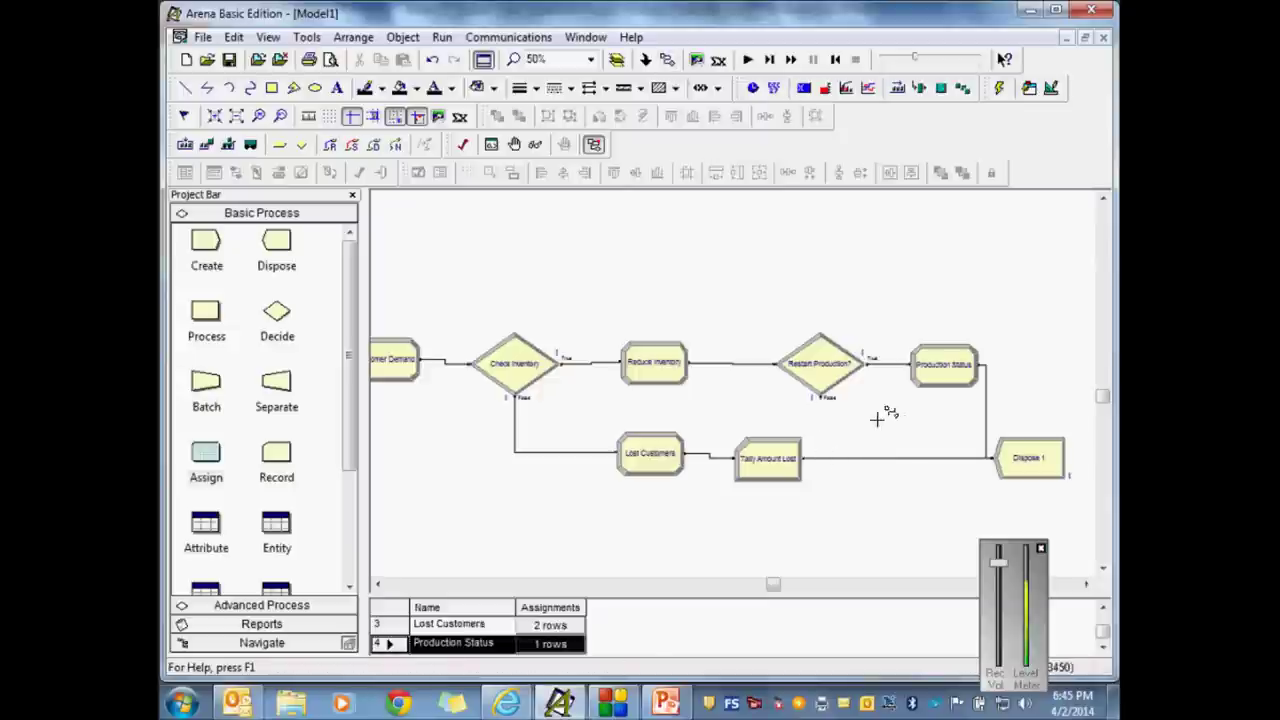
{"action": "left_click", "coordinate": [820, 396]}
{"action": "left_click", "coordinate": [990, 458]}
{"action": "left_click", "coordinate": [933, 503]}
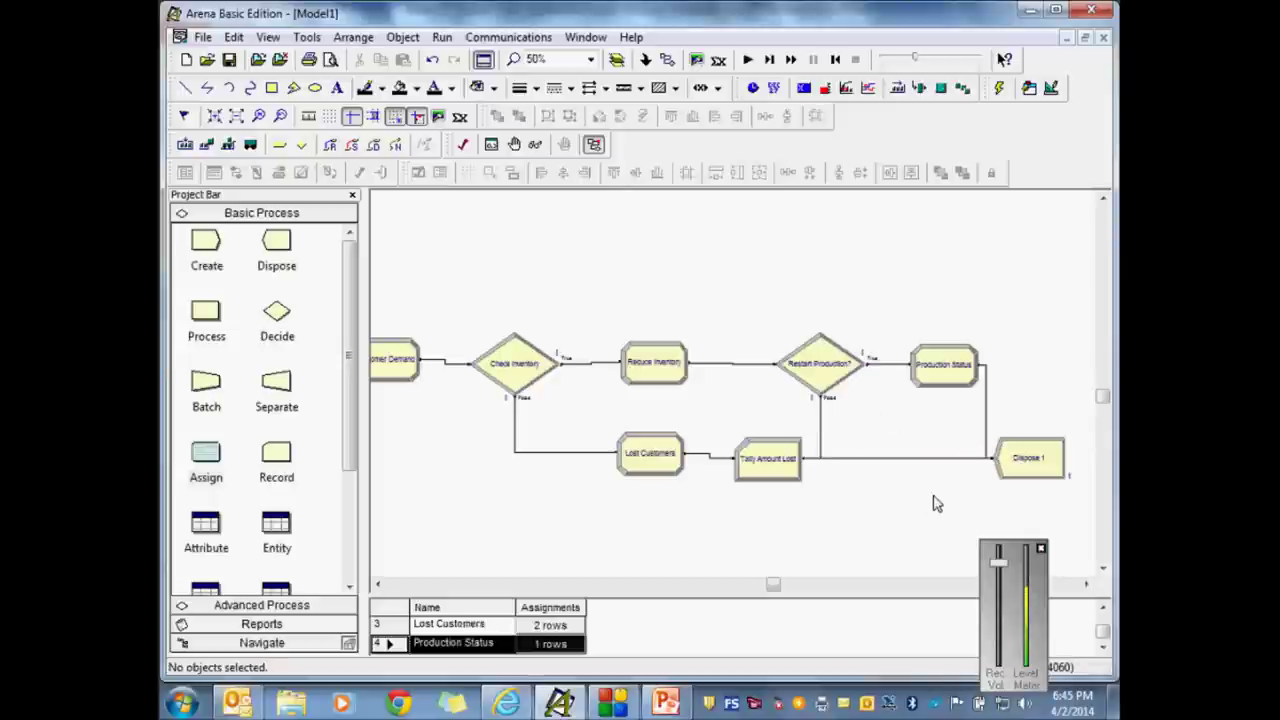
Step: Review the condition settings of the Restart Production? decision
{"action": "double_click", "coordinate": [818, 366]}
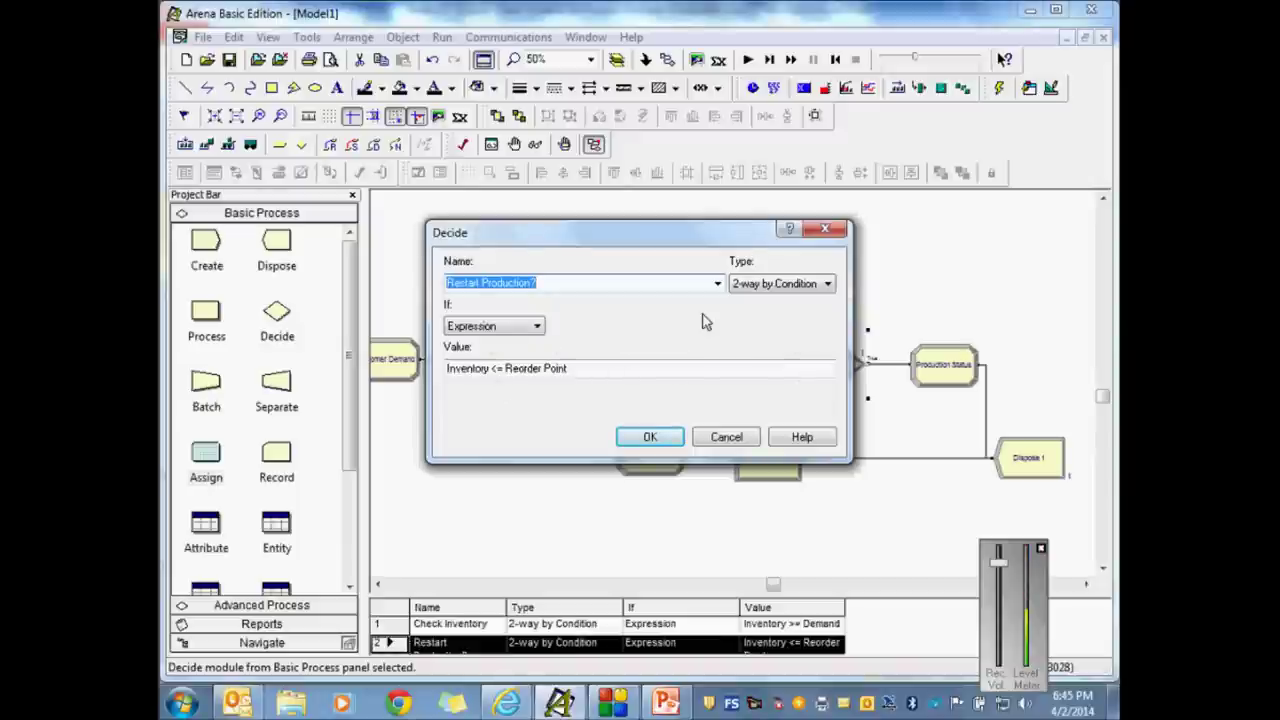
{"action": "left_click", "coordinate": [726, 440]}
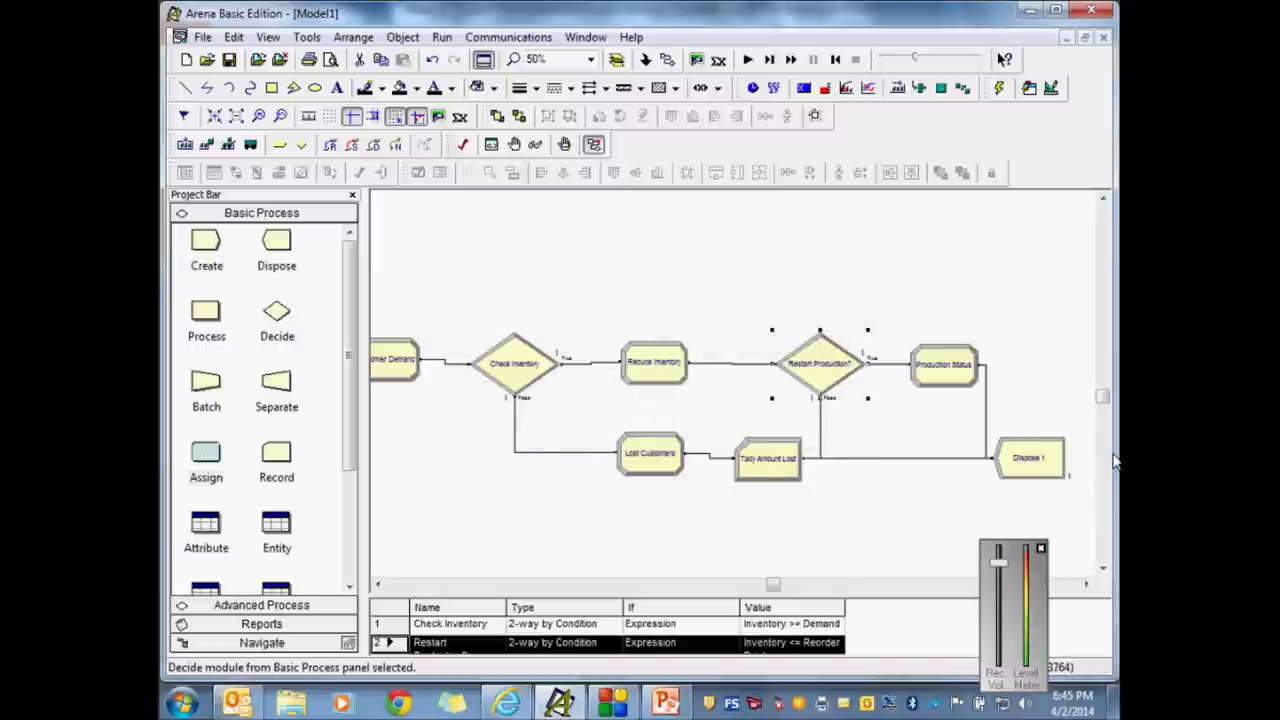
{"action": "left_click", "coordinate": [940, 538]}
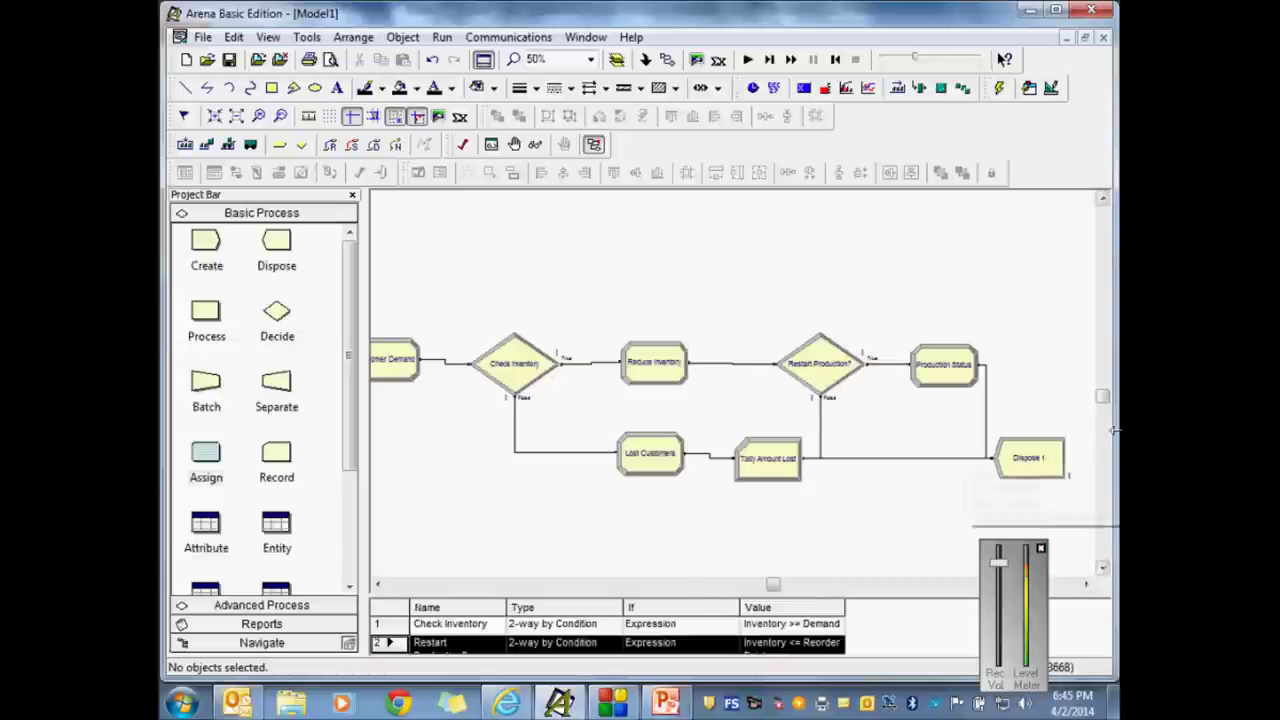
Step: Move the text block with programmer, project, company and date further up and to the right above the flowchart
{"action": "scroll", "coordinate": [1104, 400], "scroll_direction": "up", "scroll_amount": 3}
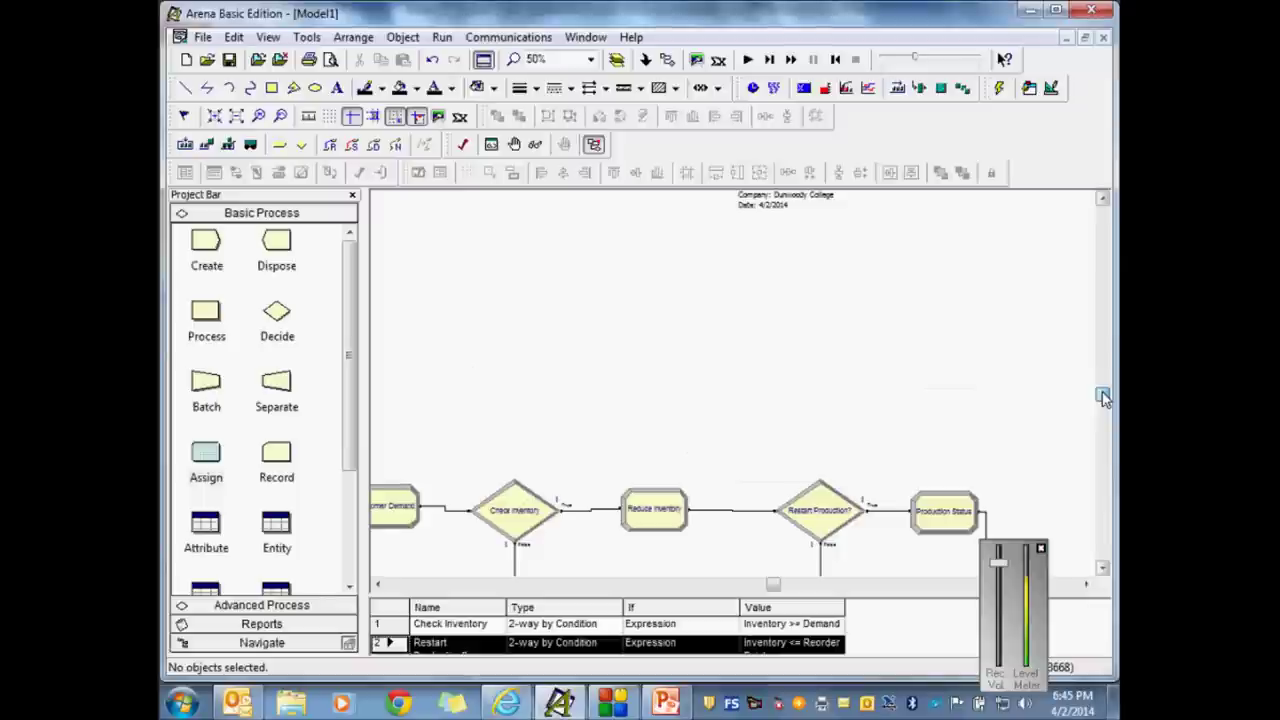
{"action": "scroll", "coordinate": [1101, 395], "scroll_direction": "up", "scroll_amount": 1}
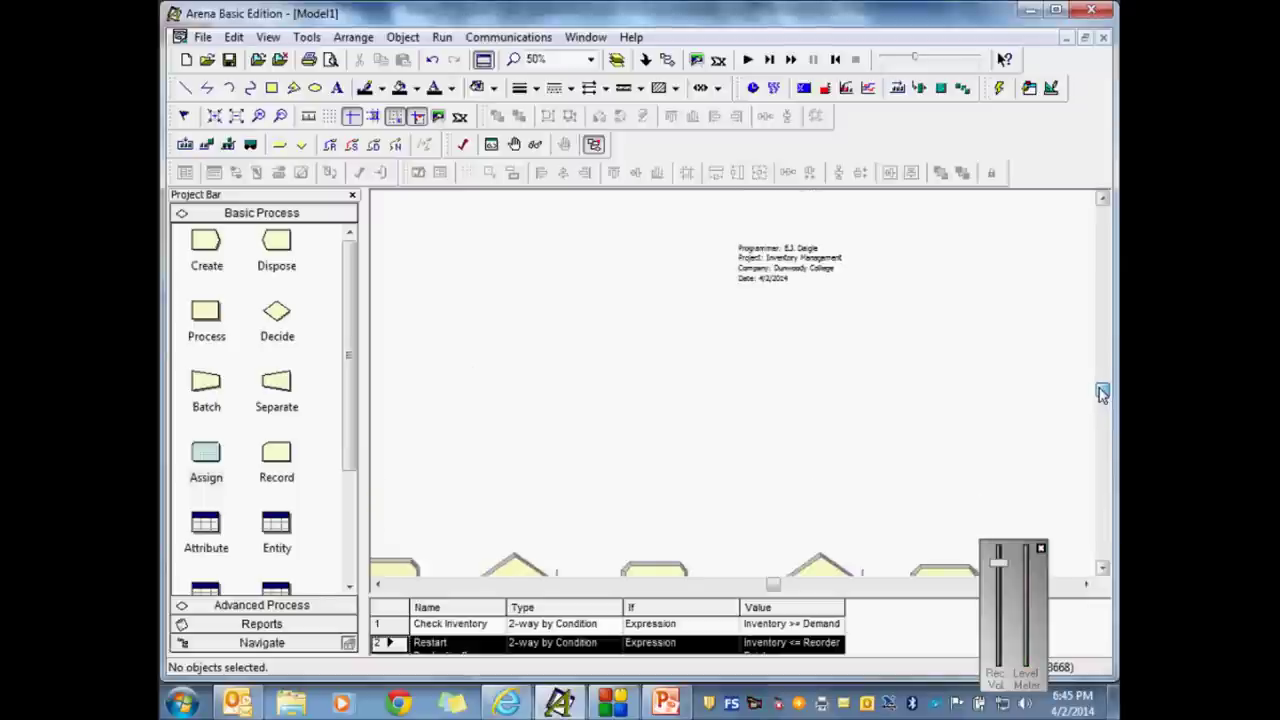
{"action": "left_click", "coordinate": [800, 265]}
{"action": "left_click_drag", "start_coordinate": [800, 265], "coordinate": [965, 236]}
{"action": "left_click", "coordinate": [815, 403]}
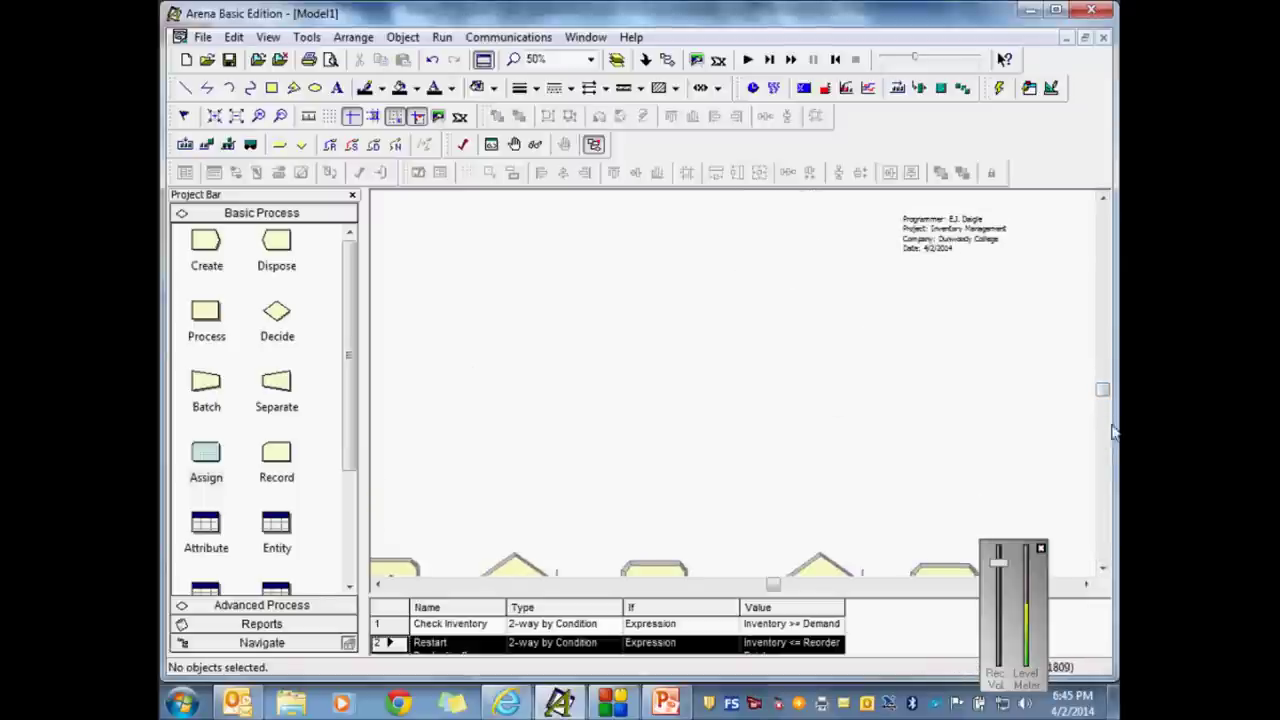
{"action": "left_click_drag", "start_coordinate": [1104, 395], "coordinate": [1107, 410]}
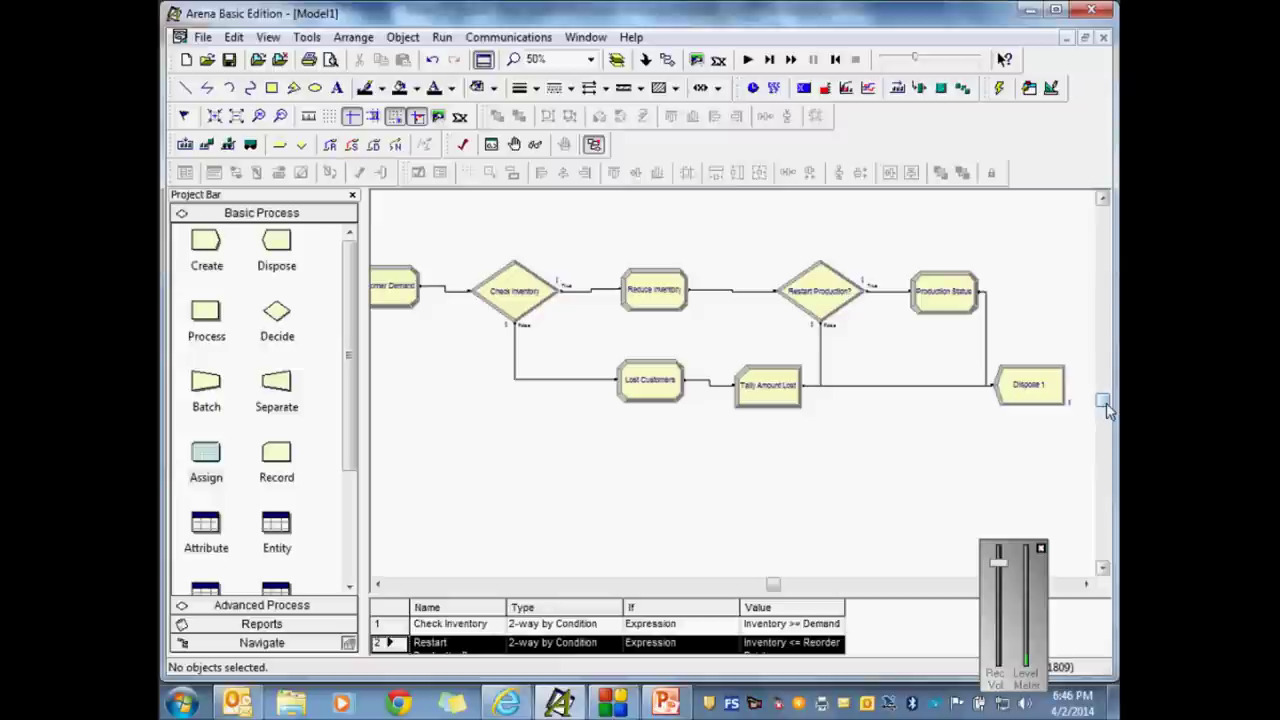
{"action": "left_click_drag", "start_coordinate": [1107, 409], "coordinate": [1104, 393]}
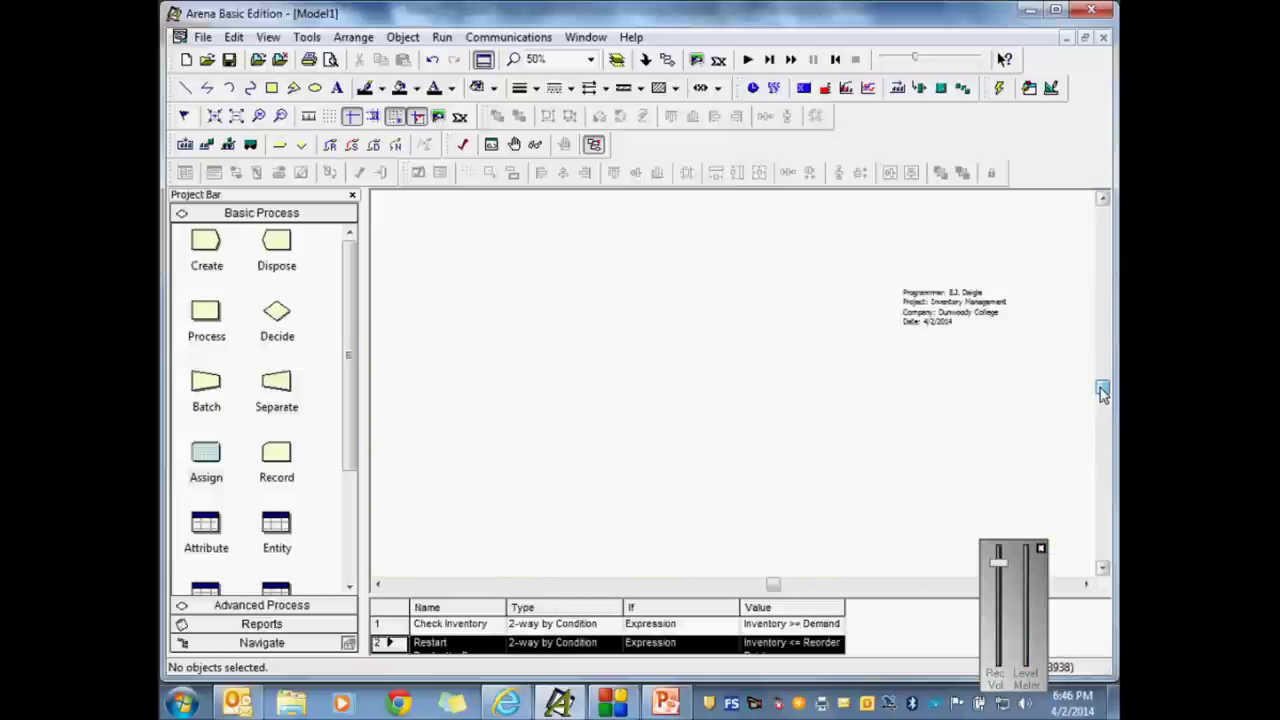
{"action": "left_click_drag", "start_coordinate": [950, 305], "coordinate": [990, 240]}
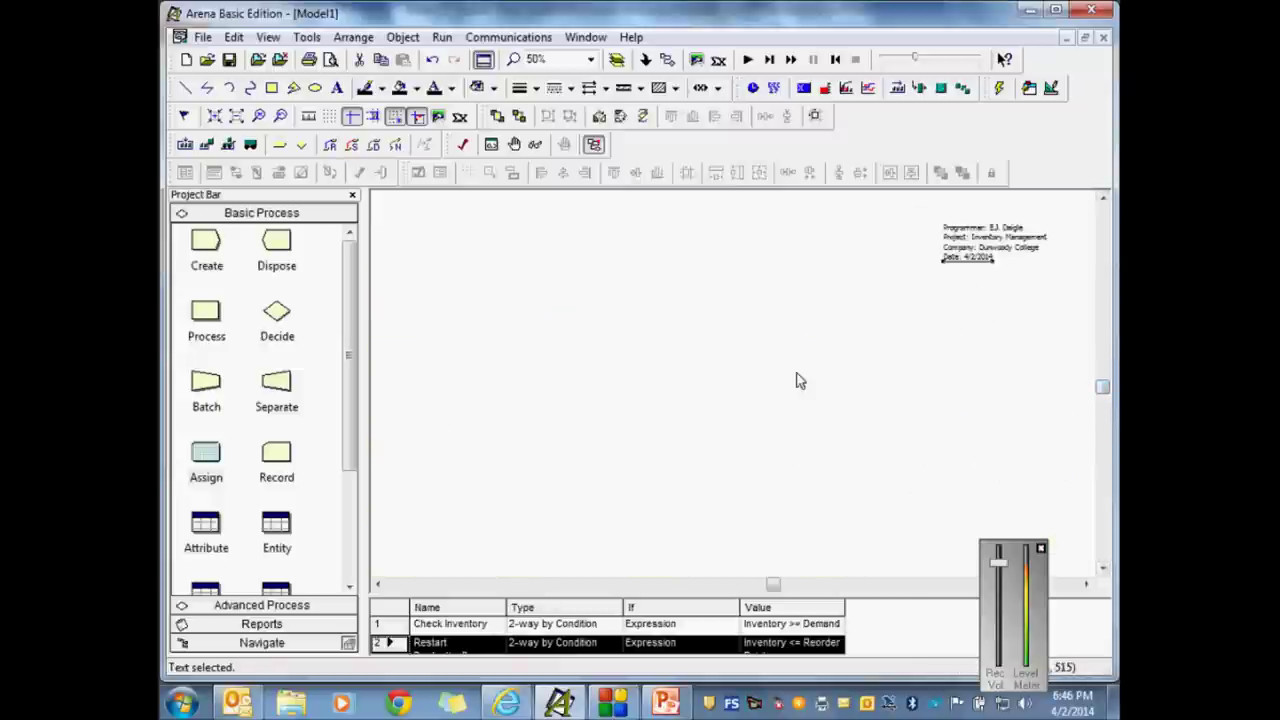
{"action": "left_click", "coordinate": [800, 382]}
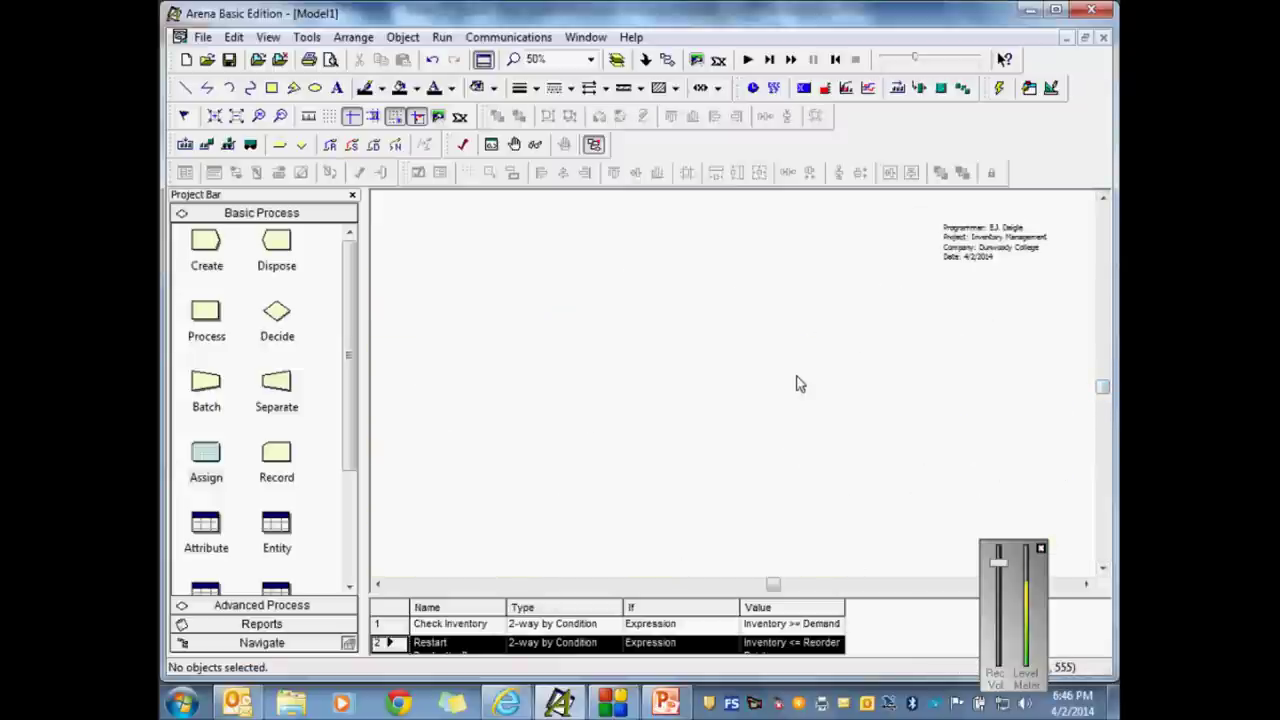
Step: Place a text label reading Demand Management, in font size 18, above the Customers Arrive module
{"action": "left_click_drag", "start_coordinate": [1102, 387], "coordinate": [1105, 402]}
{"action": "left_click_drag", "start_coordinate": [776, 586], "coordinate": [759, 588]}
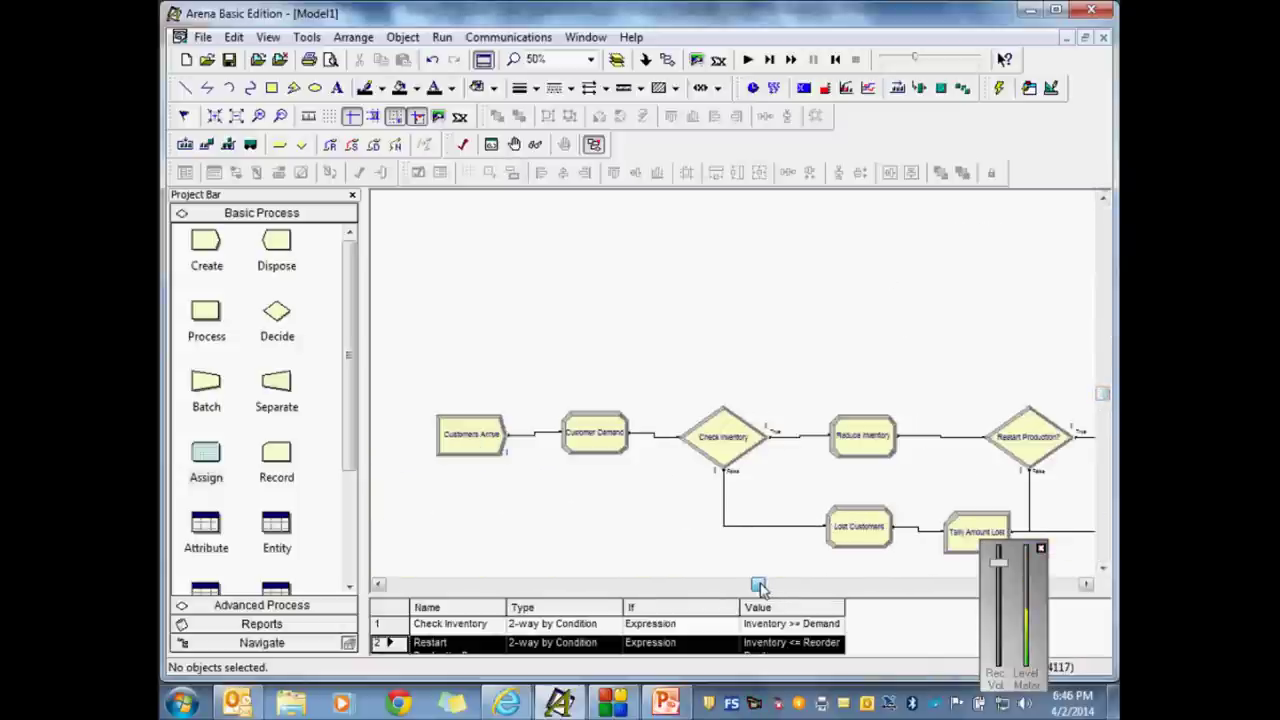
{"action": "left_click", "coordinate": [337, 88]}
{"action": "type", "text": "Demand Management"}
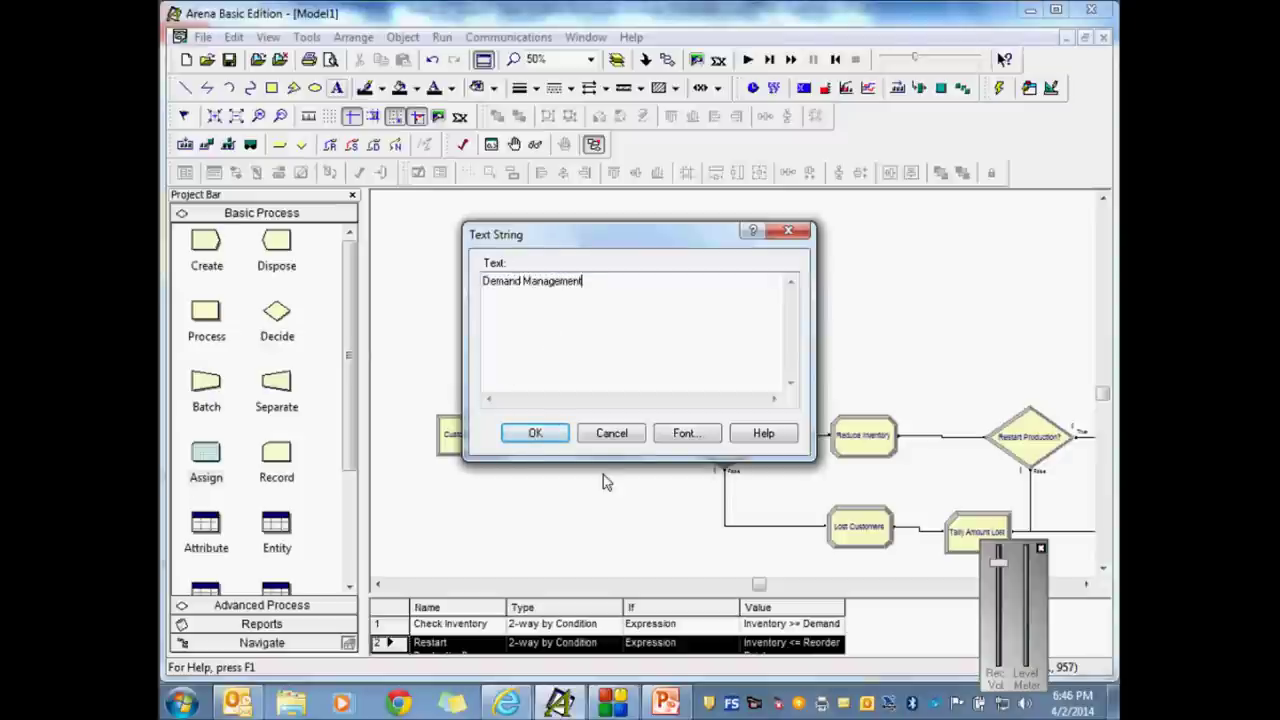
{"action": "left_click", "coordinate": [668, 432]}
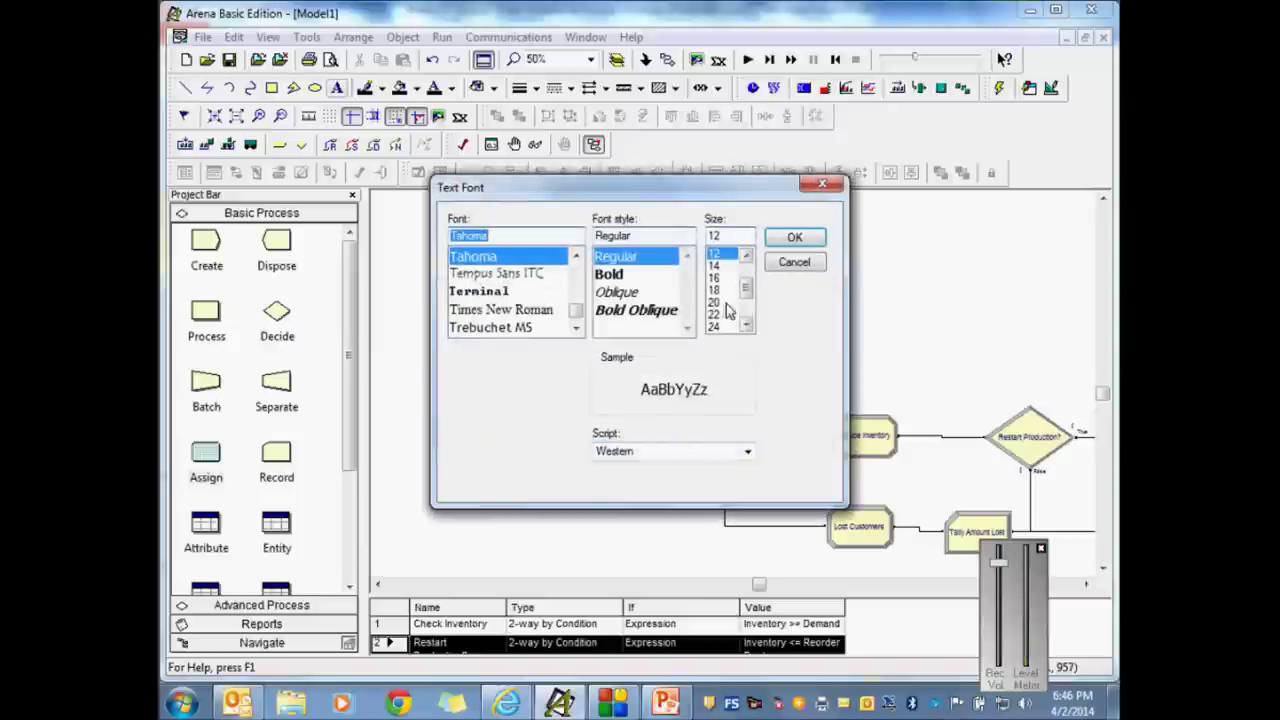
{"action": "left_click", "coordinate": [714, 290]}
{"action": "left_click", "coordinate": [794, 237]}
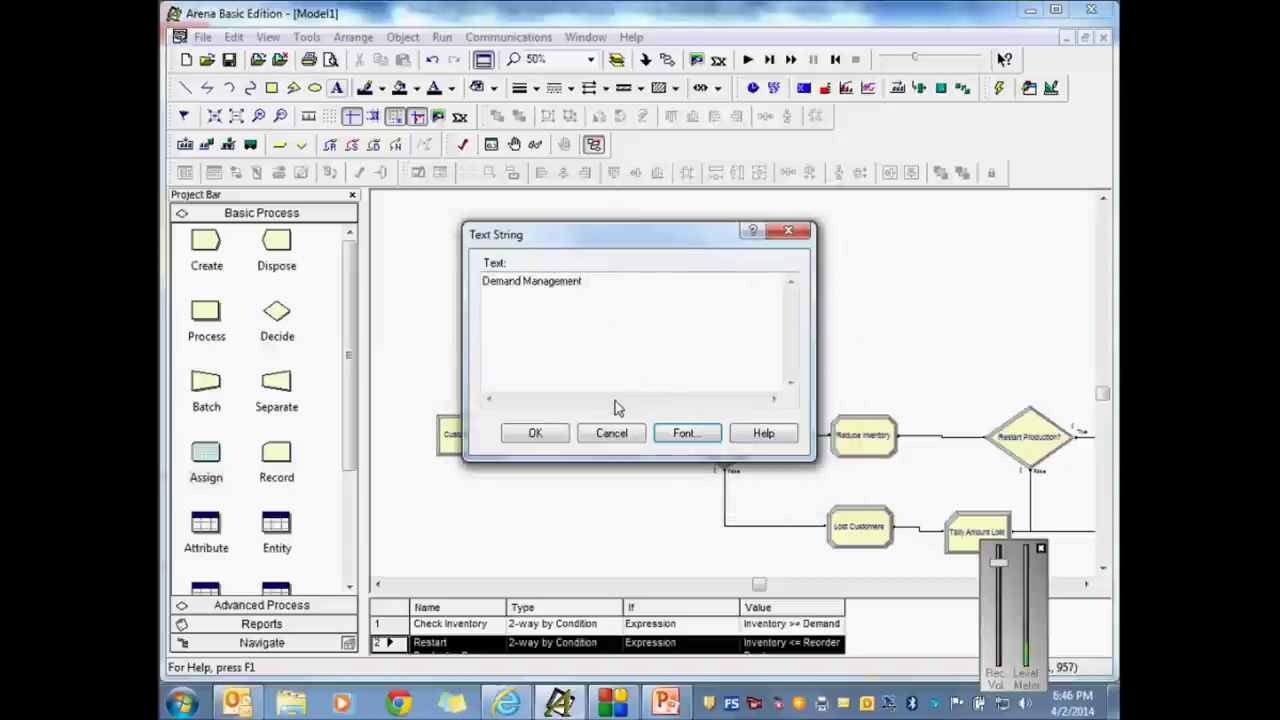
{"action": "left_click", "coordinate": [535, 433]}
{"action": "left_click", "coordinate": [418, 367]}
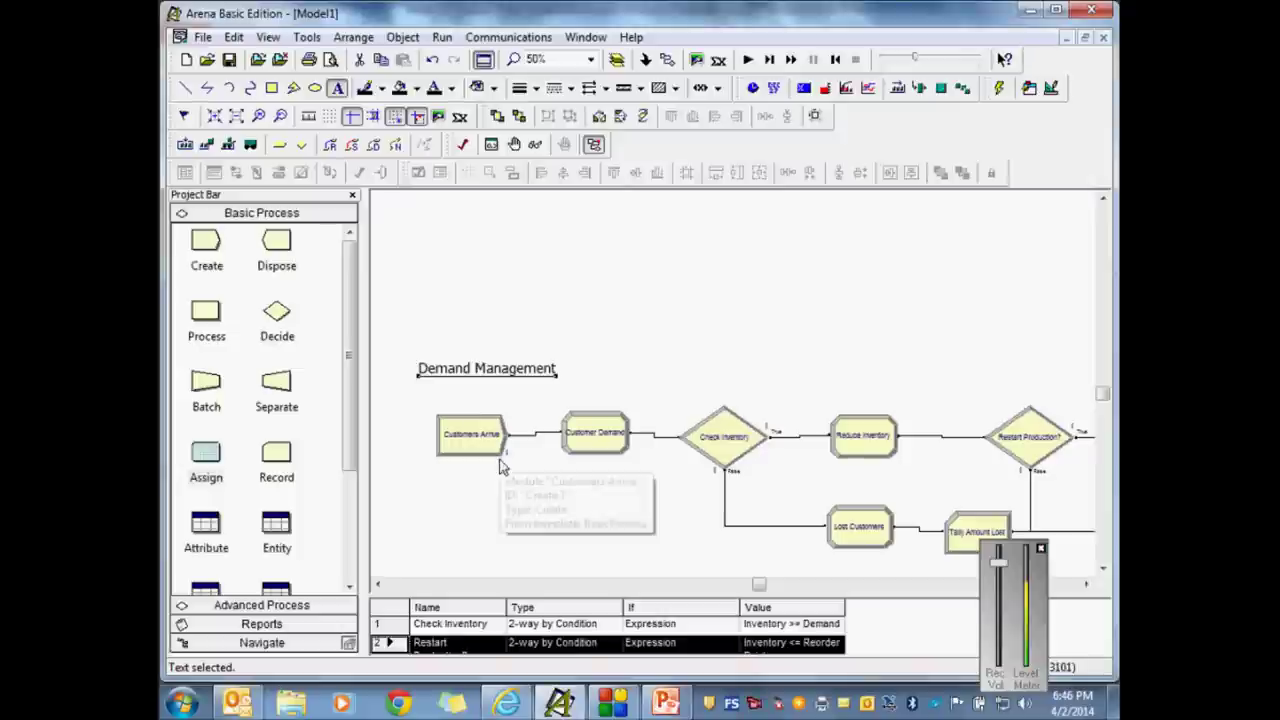
{"action": "left_click", "coordinate": [517, 503]}
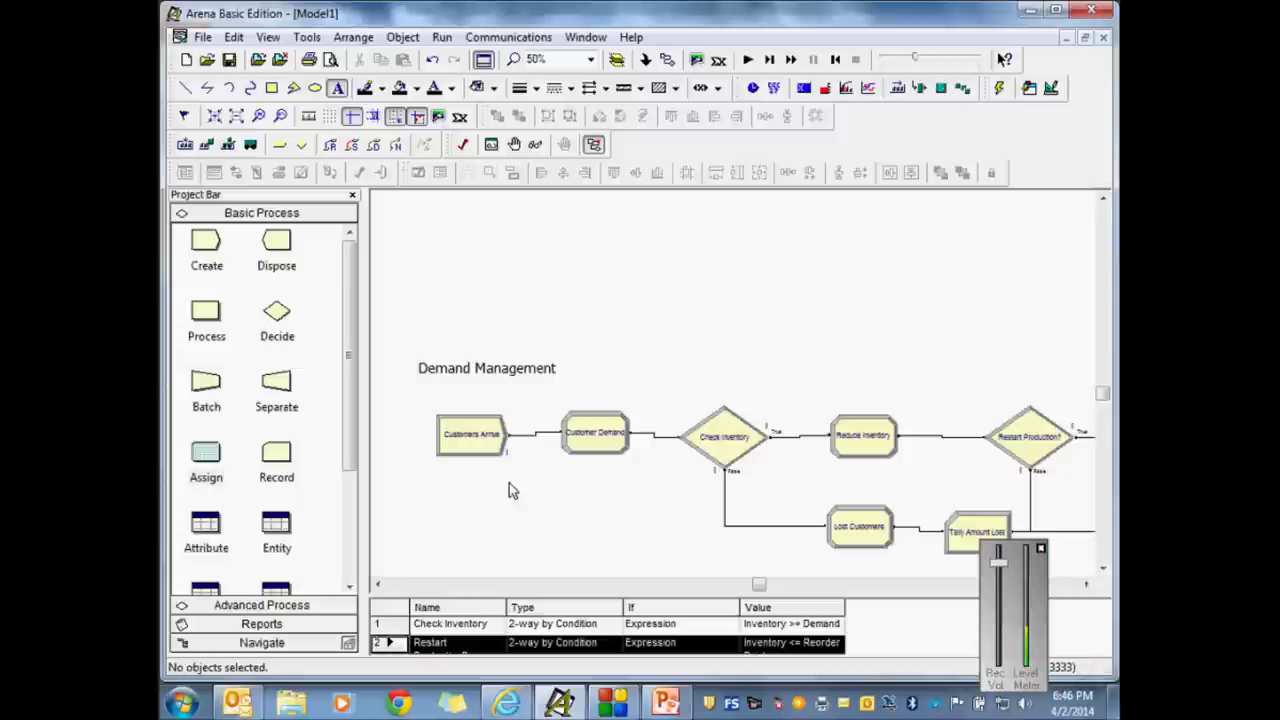
{"action": "left_click", "coordinate": [204, 40]}
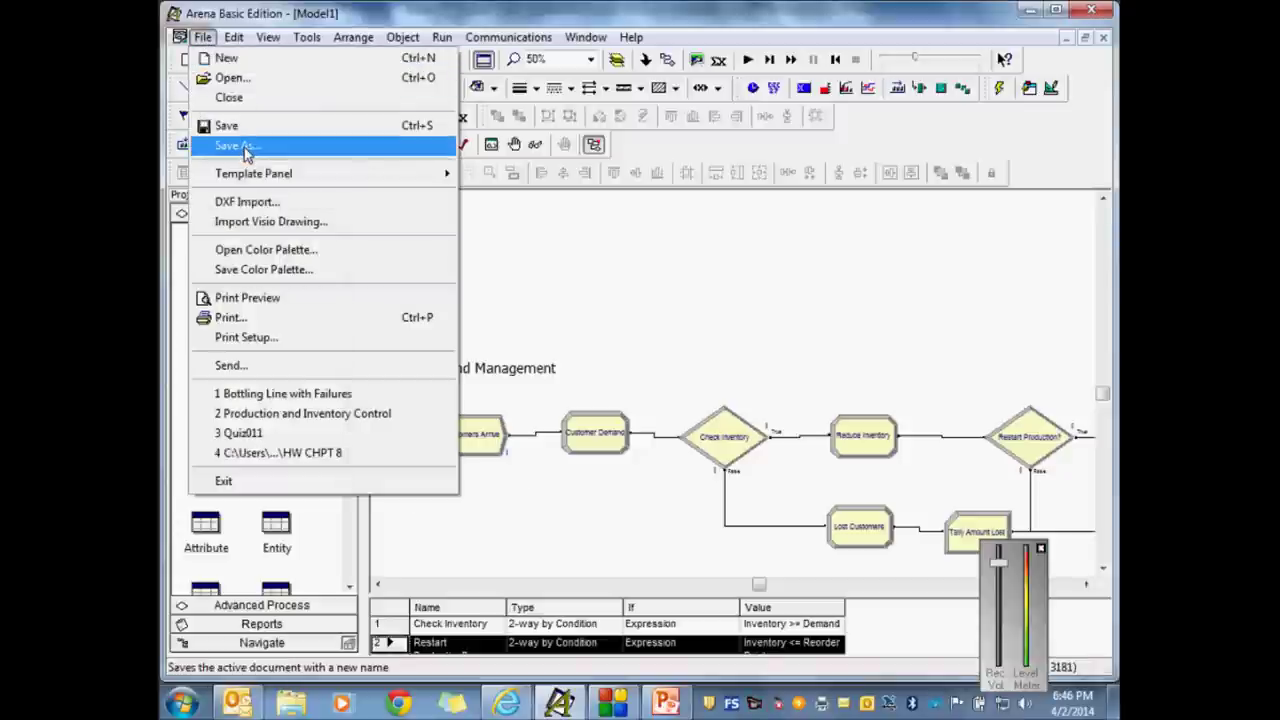
{"action": "left_click", "coordinate": [1104, 385]}
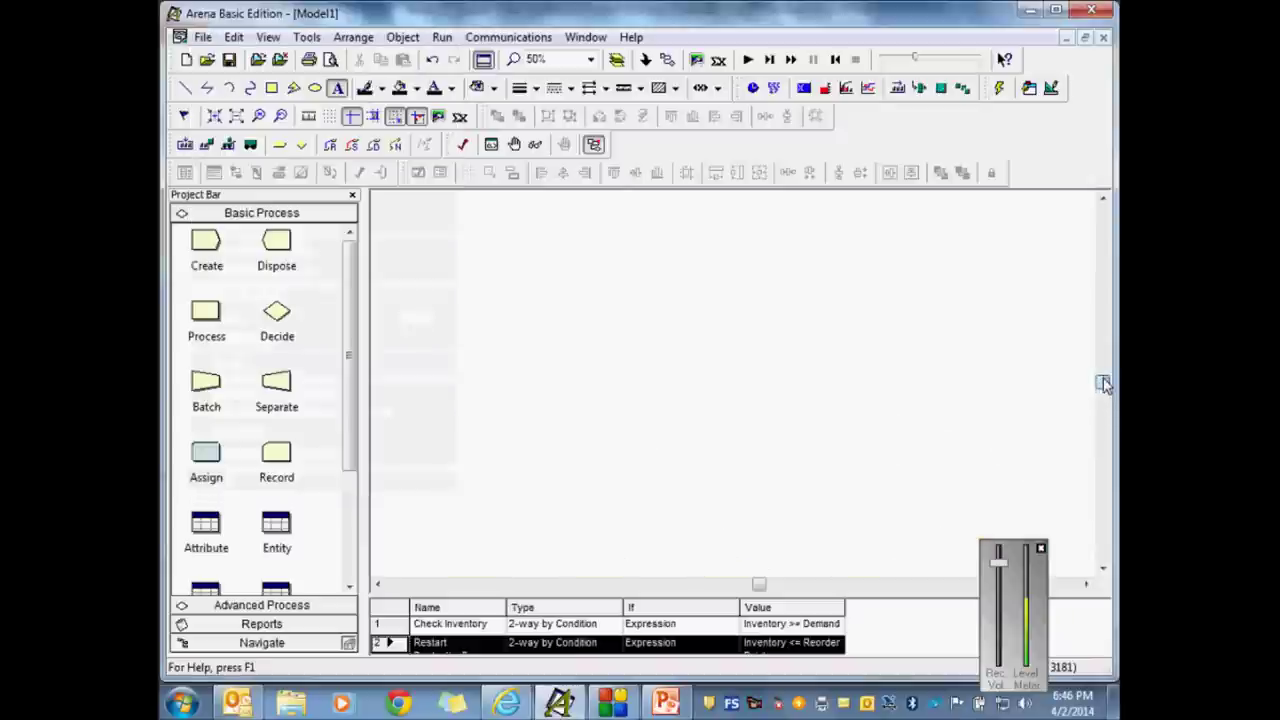
Step: Save the model under the file name Inventory Management in the Arena Files folder
{"action": "mouse_move", "coordinate": [1104, 385]}
{"action": "left_mouse_down"}
{"action": "mouse_move", "coordinate": [1103, 374]}
{"action": "mouse_move", "coordinate": [1104, 392]}
{"action": "left_mouse_up"}
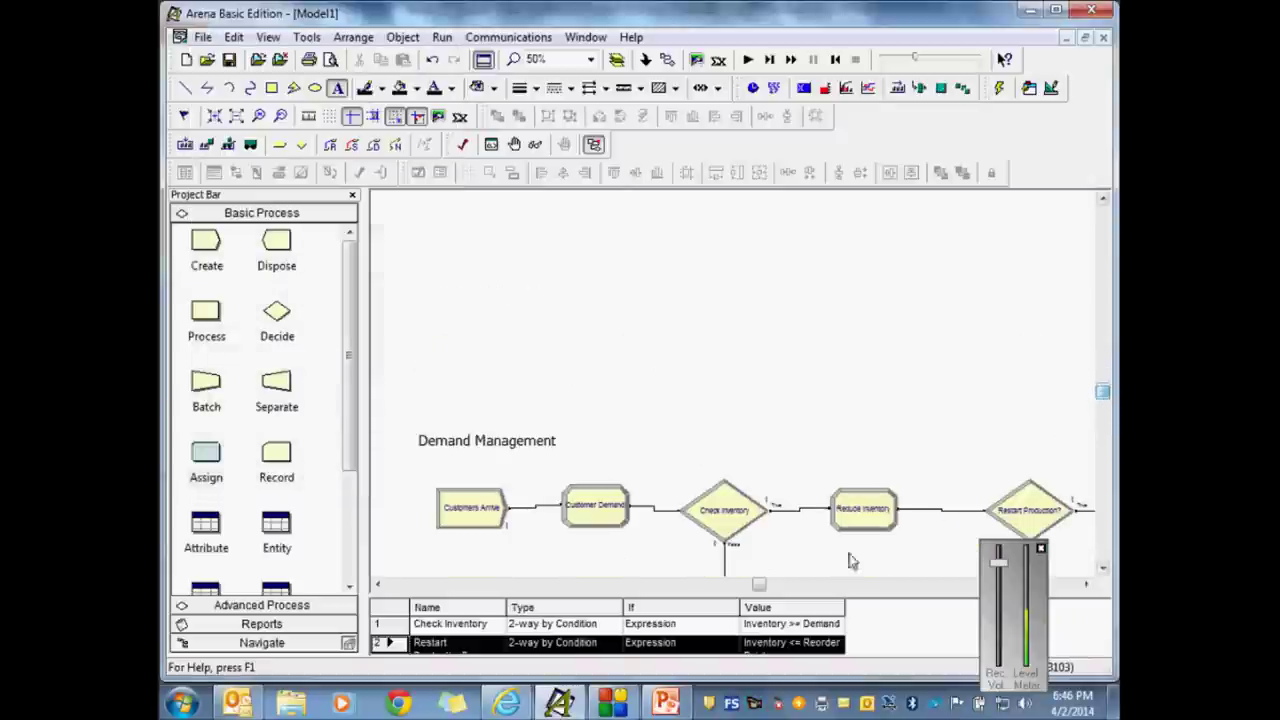
{"action": "left_click_drag", "start_coordinate": [760, 585], "coordinate": [800, 587]}
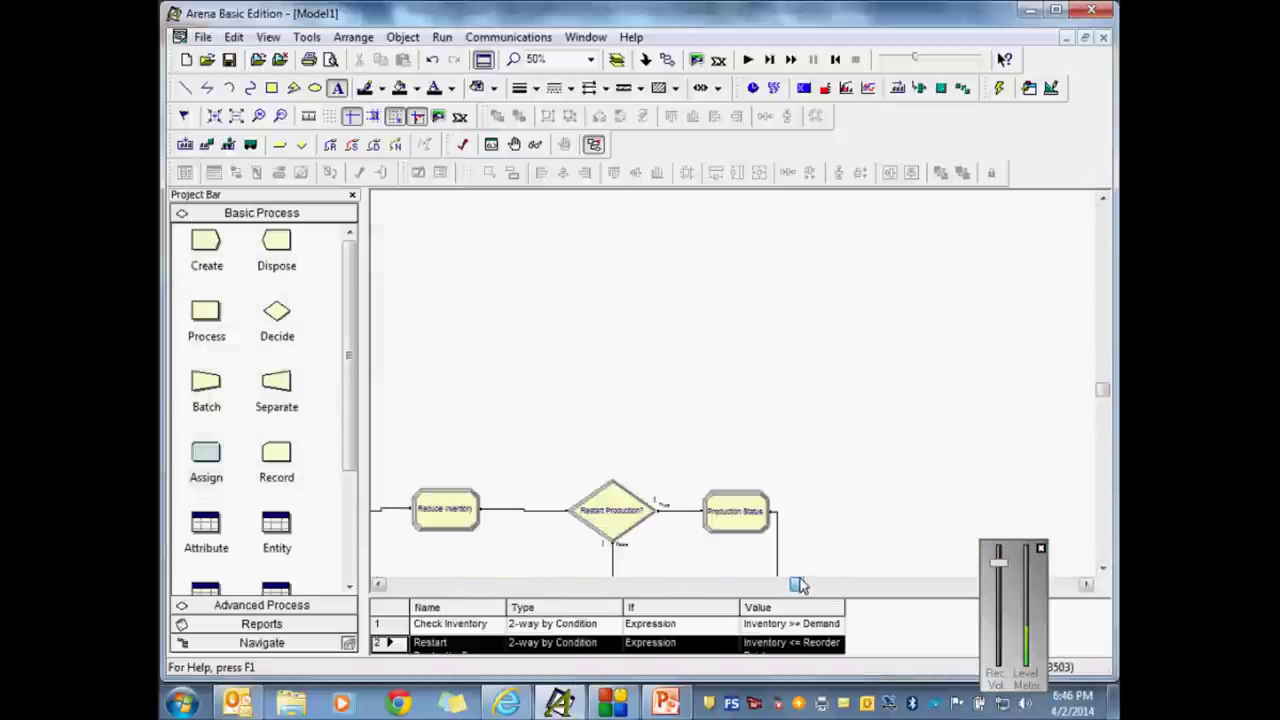
{"action": "left_click_drag", "start_coordinate": [1097, 391], "coordinate": [1104, 396]}
{"action": "left_click_drag", "start_coordinate": [792, 587], "coordinate": [753, 587]}
{"action": "left_click", "coordinate": [203, 37]}
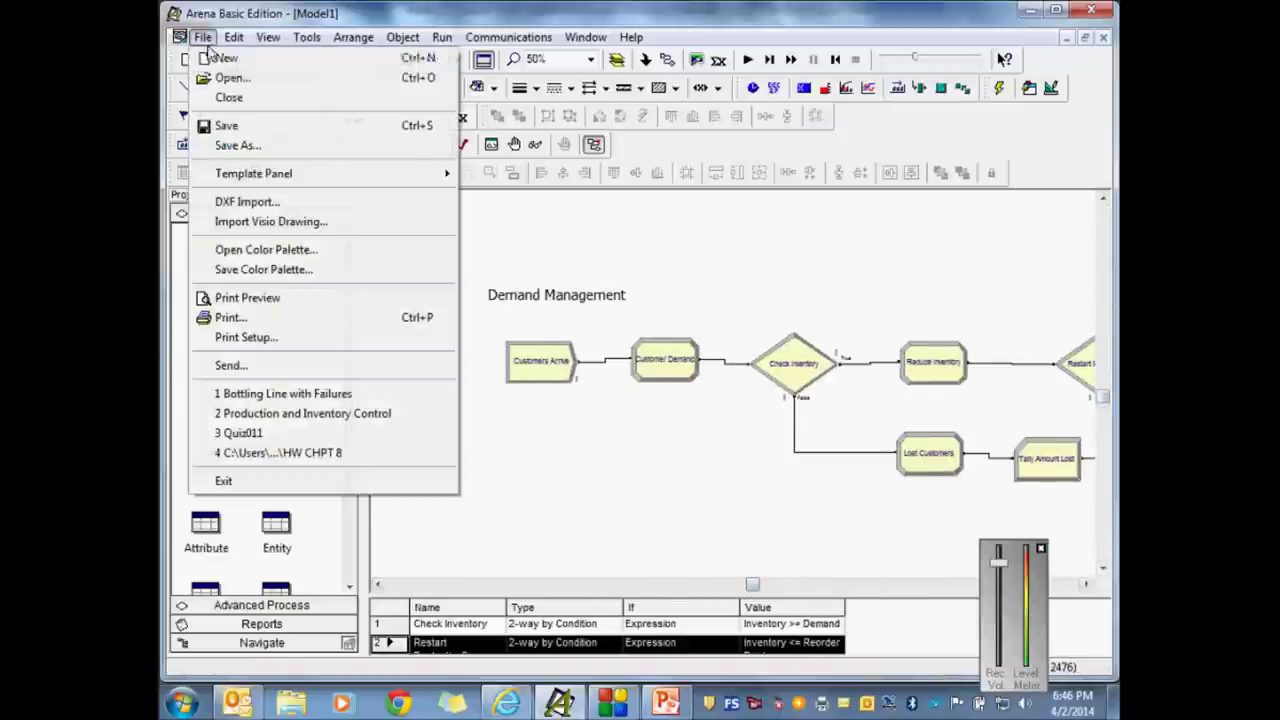
{"action": "left_click", "coordinate": [237, 145]}
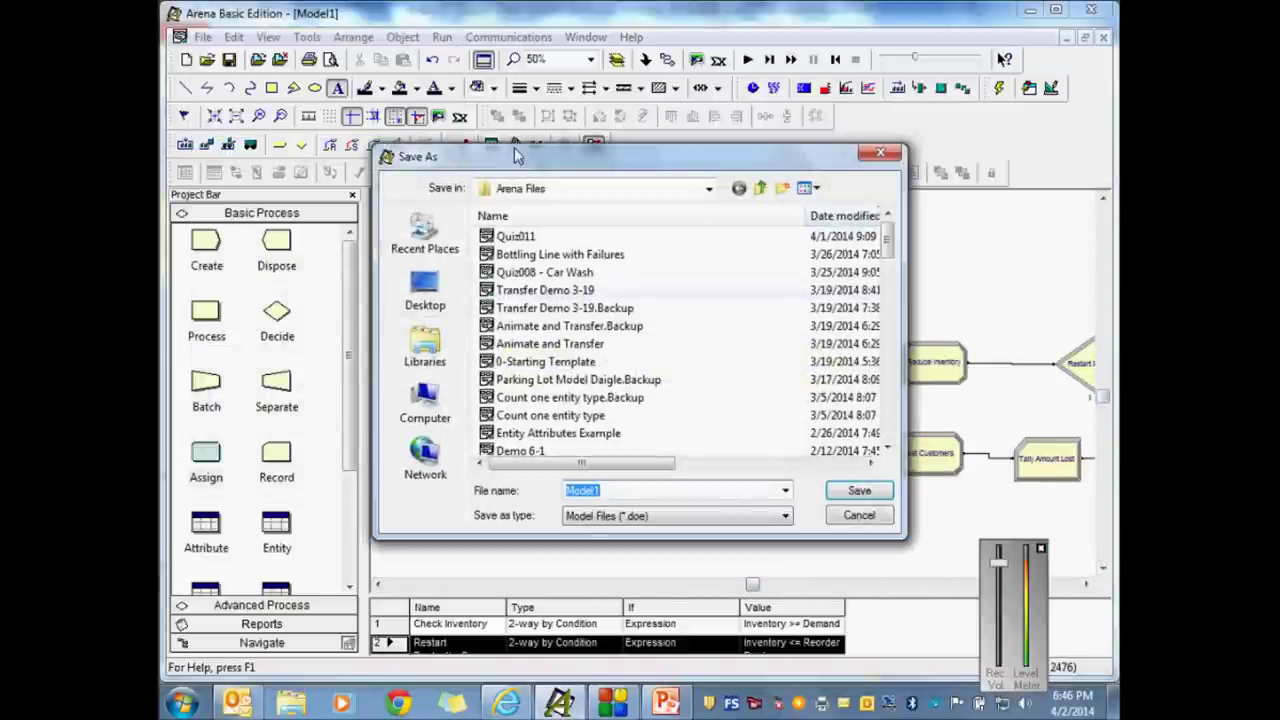
{"action": "type", "text": "In"}
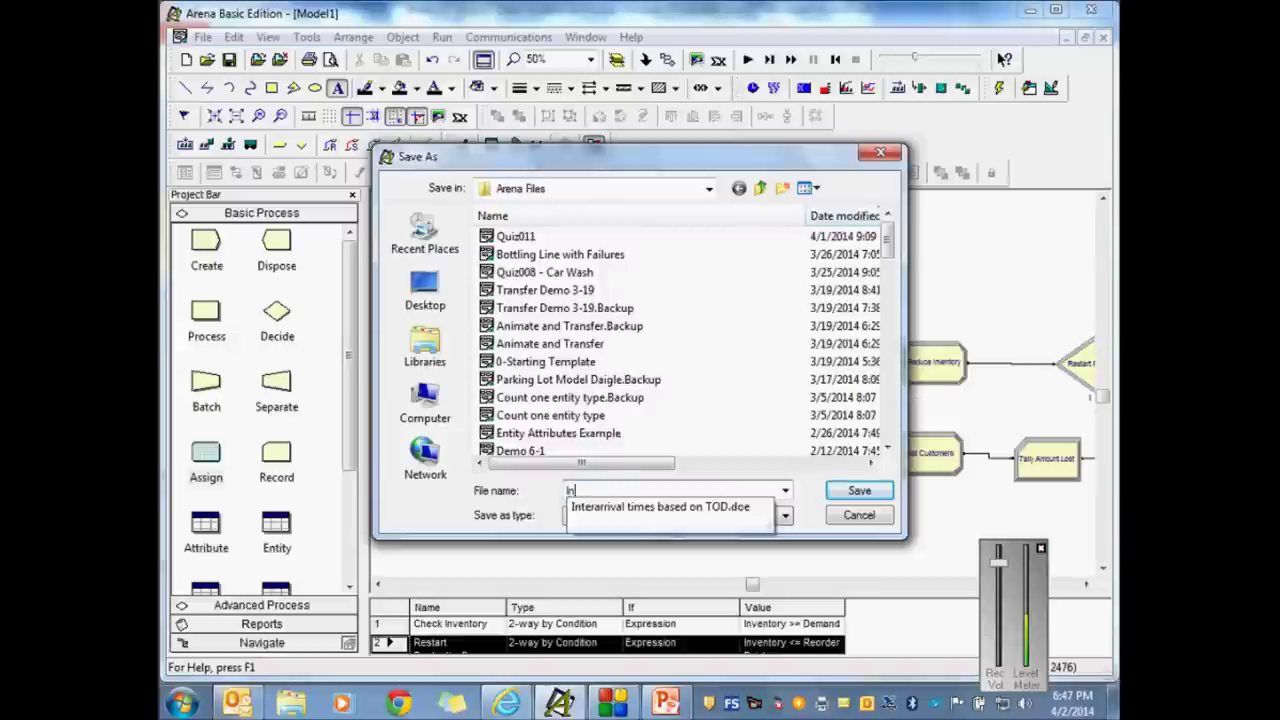
{"action": "type", "text": "ventory Management"}
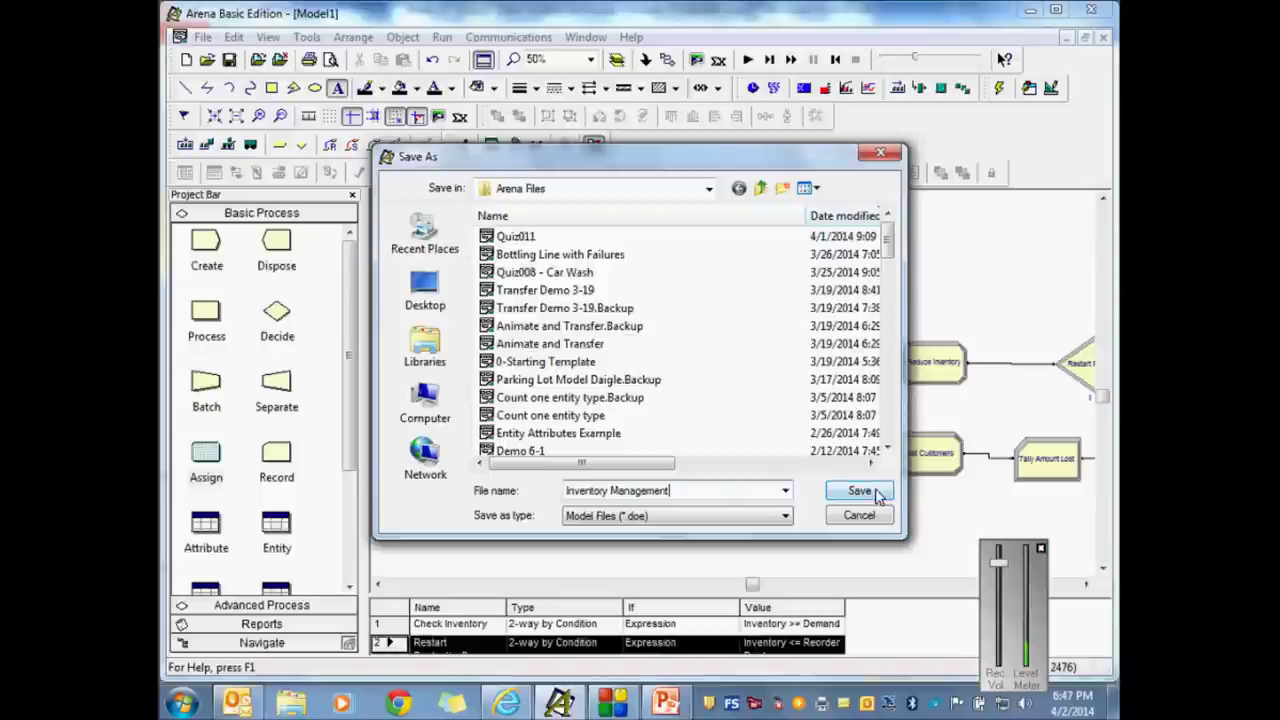
{"action": "left_click", "coordinate": [859, 491]}
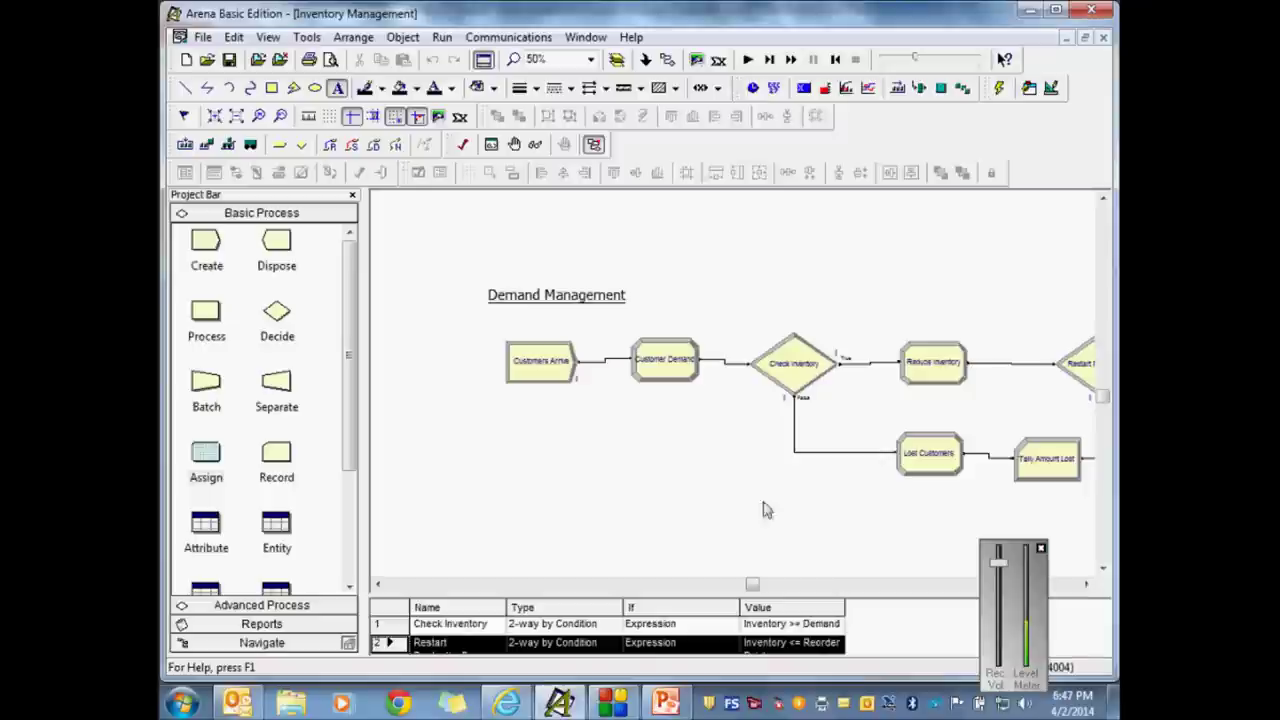
Step: Duplicate the Demand Management text label into the empty area well above the demand flowchart
{"action": "left_click", "coordinate": [481, 262]}
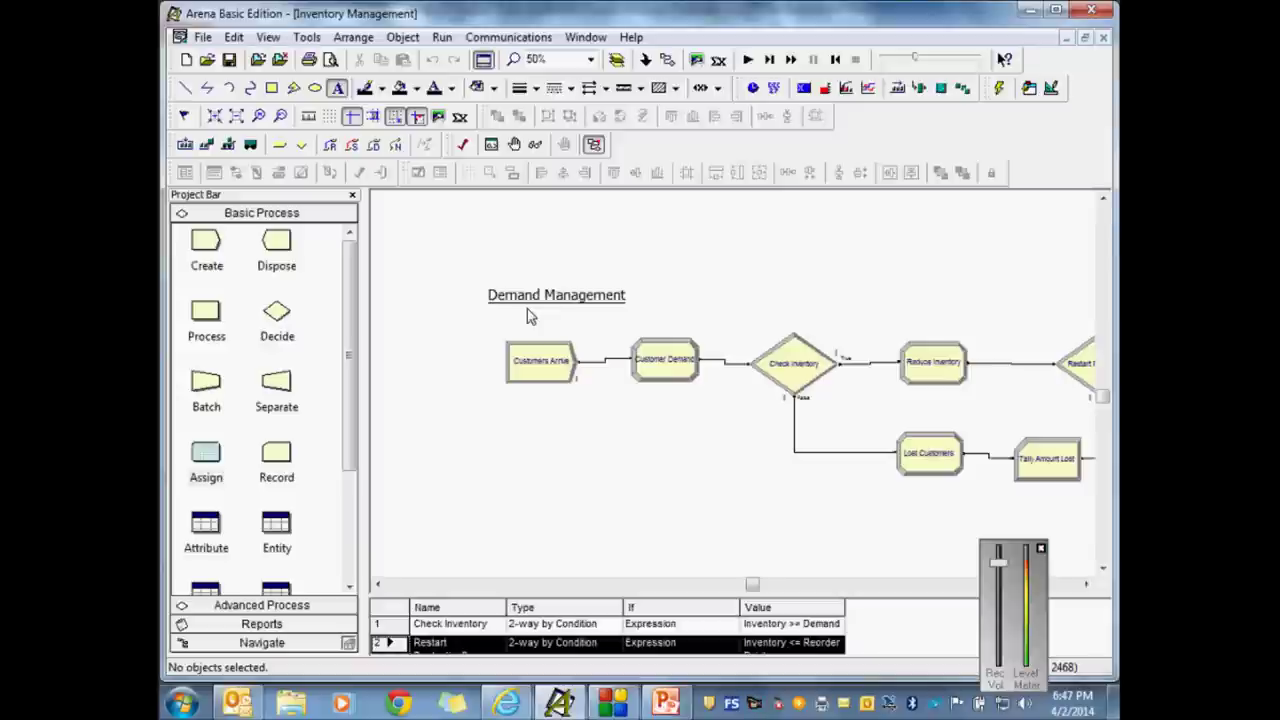
{"action": "scroll", "coordinate": [1104, 397], "scroll_direction": "up", "scroll_amount": 1}
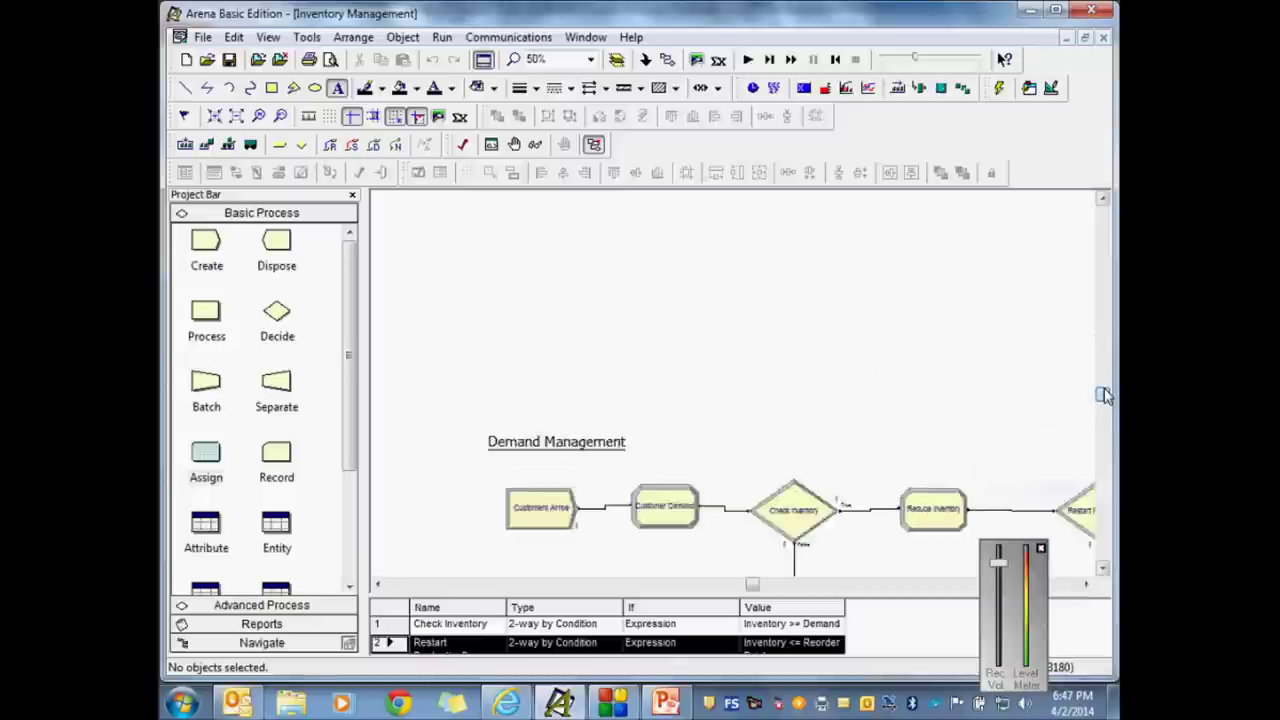
{"action": "scroll", "coordinate": [1104, 397], "scroll_direction": "up", "scroll_amount": 2}
{"action": "left_click", "coordinate": [587, 514]}
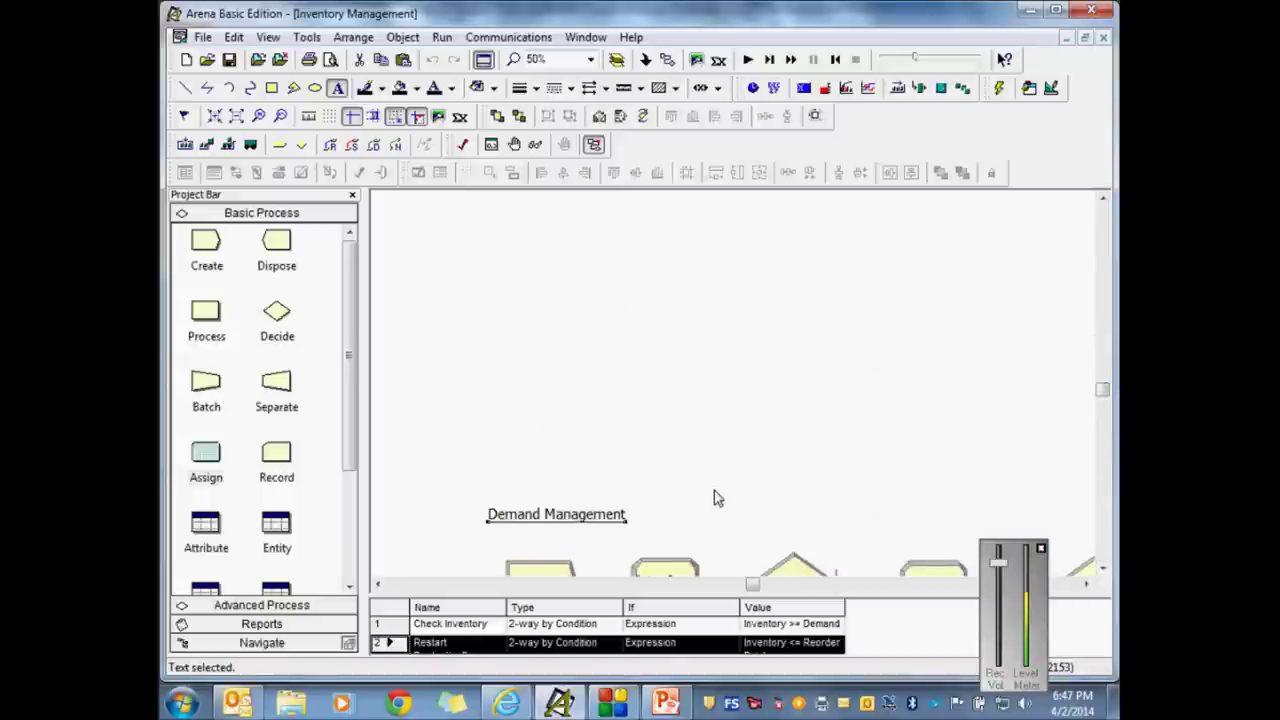
{"action": "left_click", "coordinate": [506, 222]}
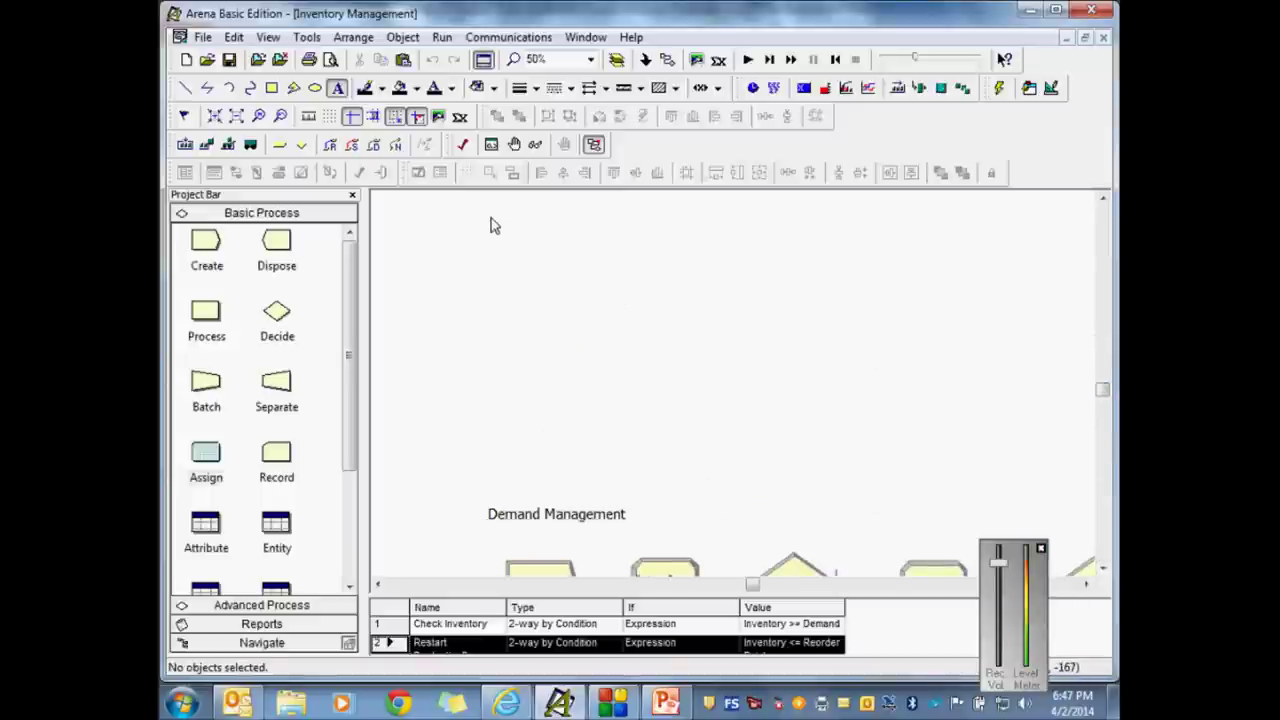
{"action": "key", "text": "ctrl+v"}
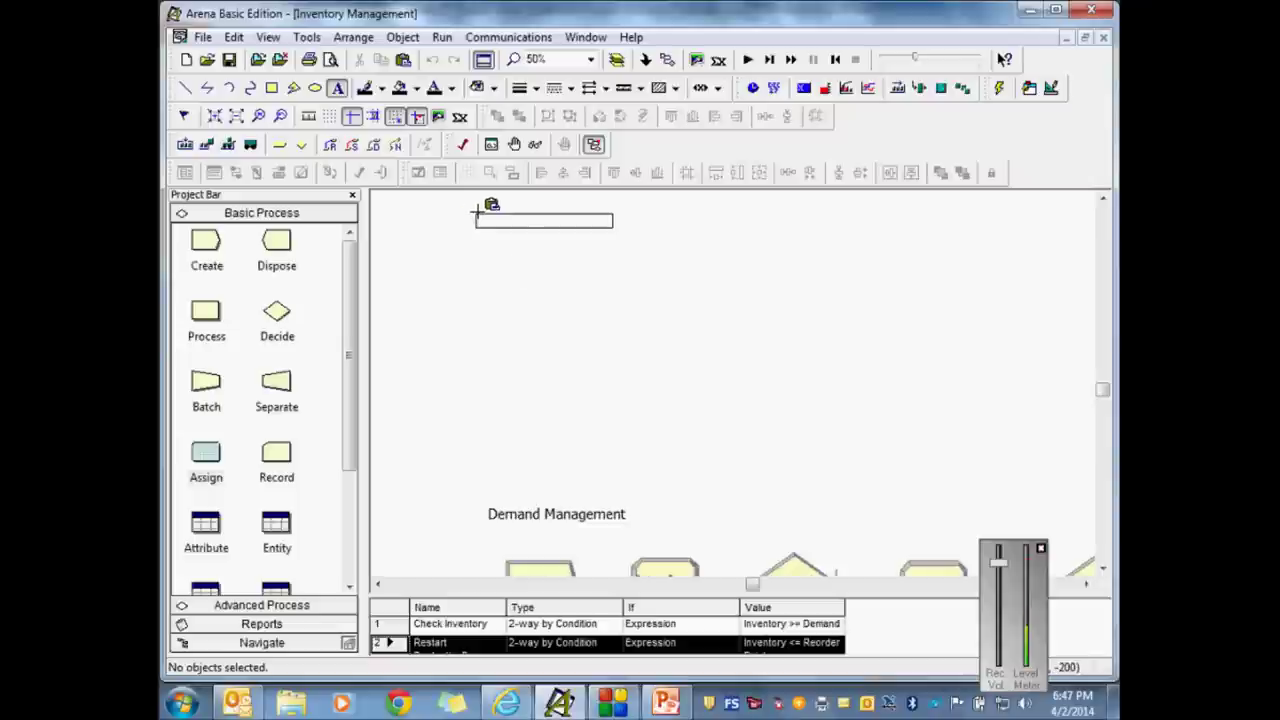
{"action": "left_click", "coordinate": [476, 212]}
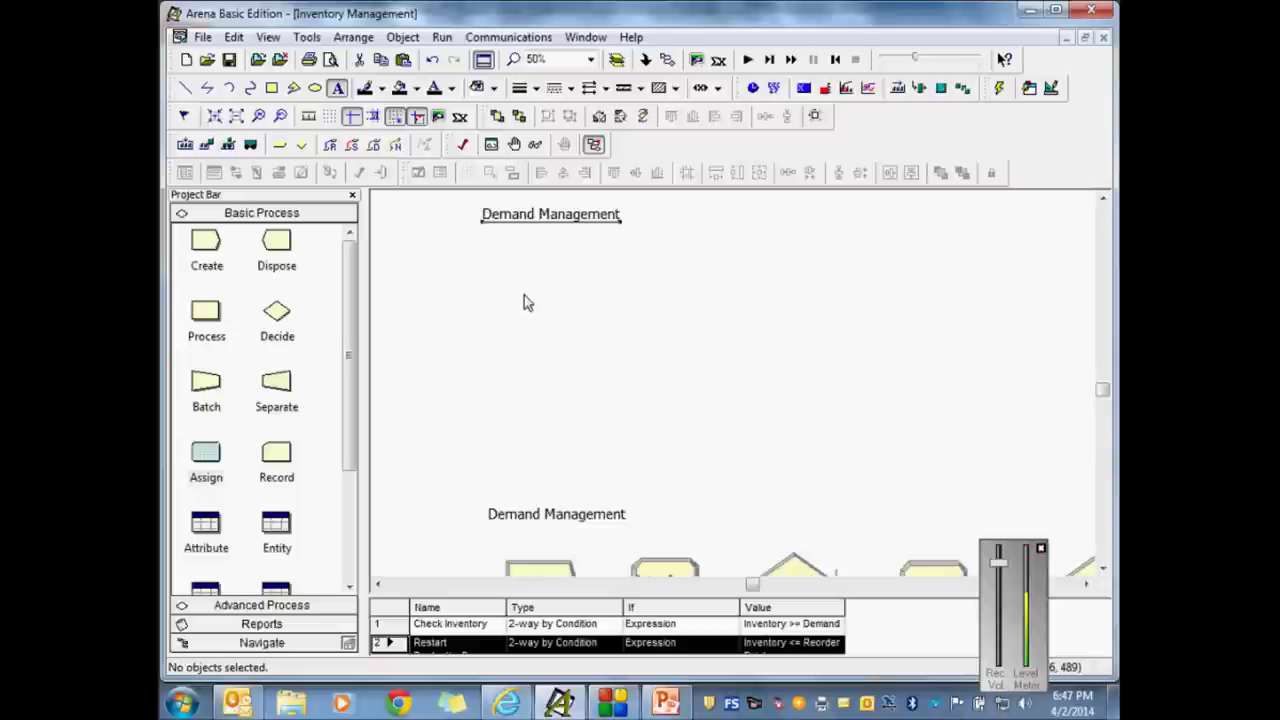
Step: Change the text of the copied label above the flowchart to Production Management
{"action": "double_click", "coordinate": [549, 213]}
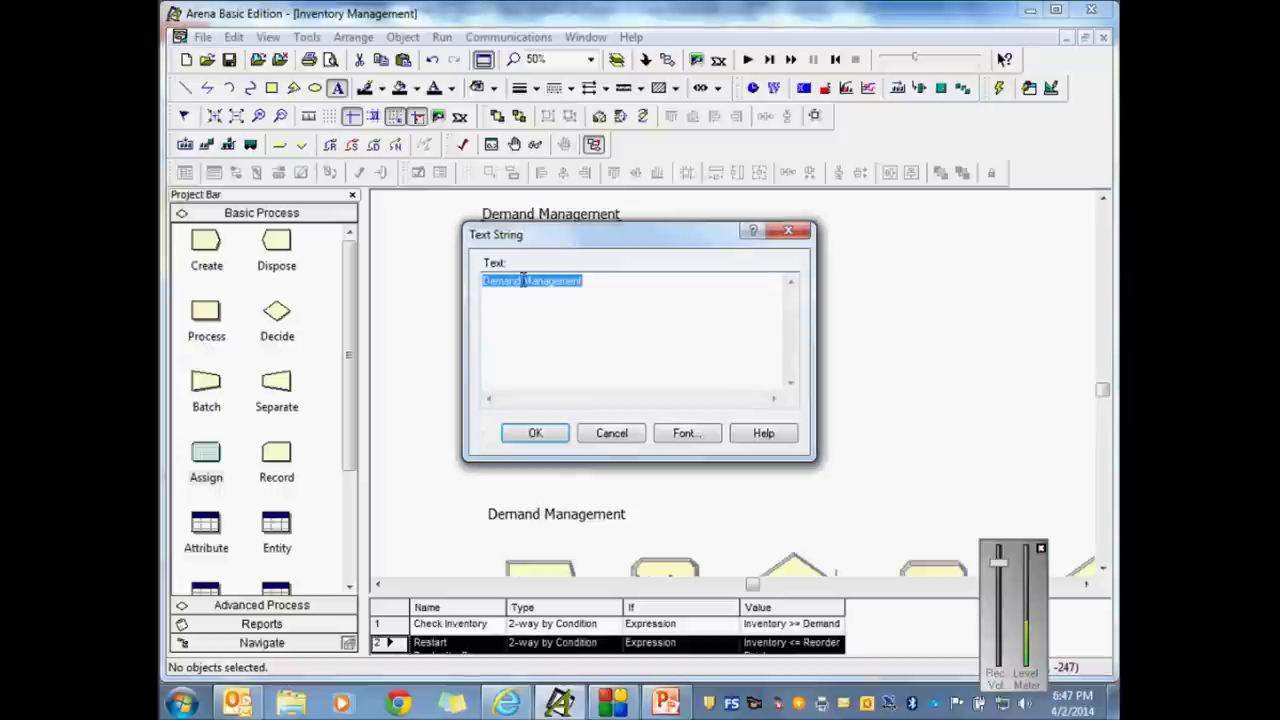
{"action": "left_click_drag", "start_coordinate": [521, 281], "coordinate": [468, 283]}
{"action": "type", "text": "Production"}
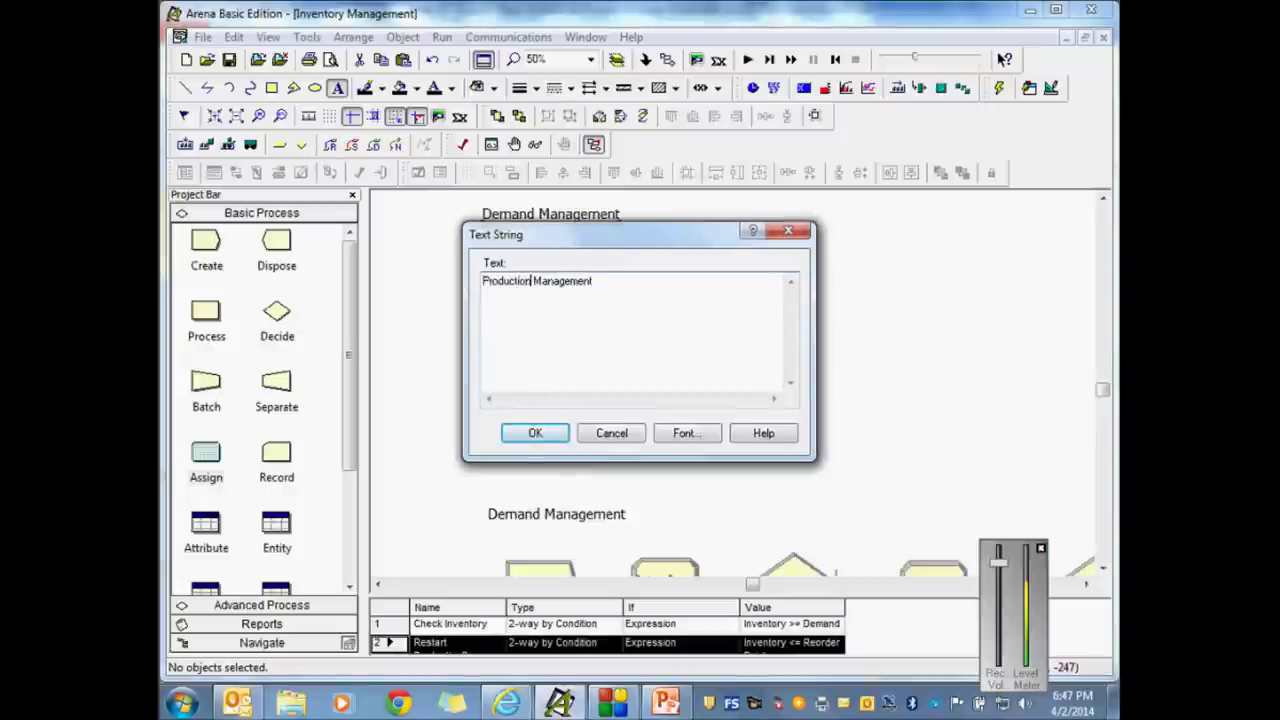
{"action": "left_click", "coordinate": [549, 440]}
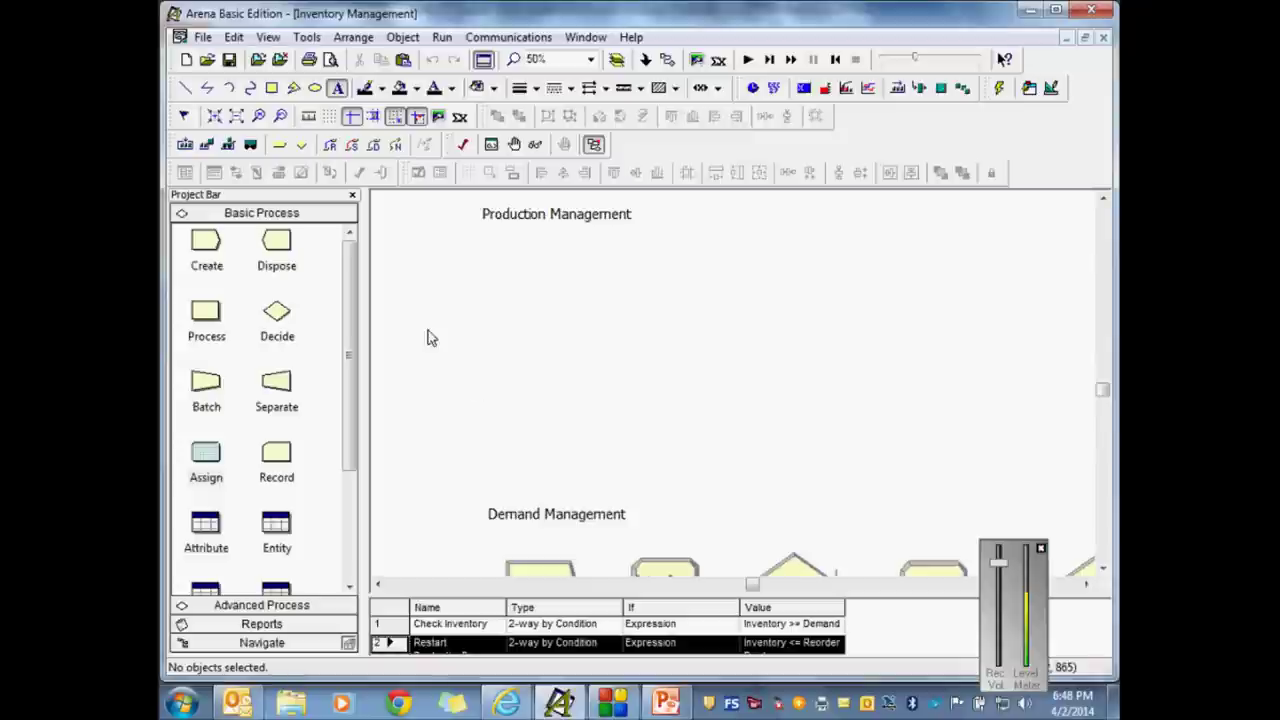
Step: Place a Create module below the Production Management label and name it Raw Material
{"action": "left_click_drag", "start_coordinate": [206, 252], "coordinate": [480, 274]}
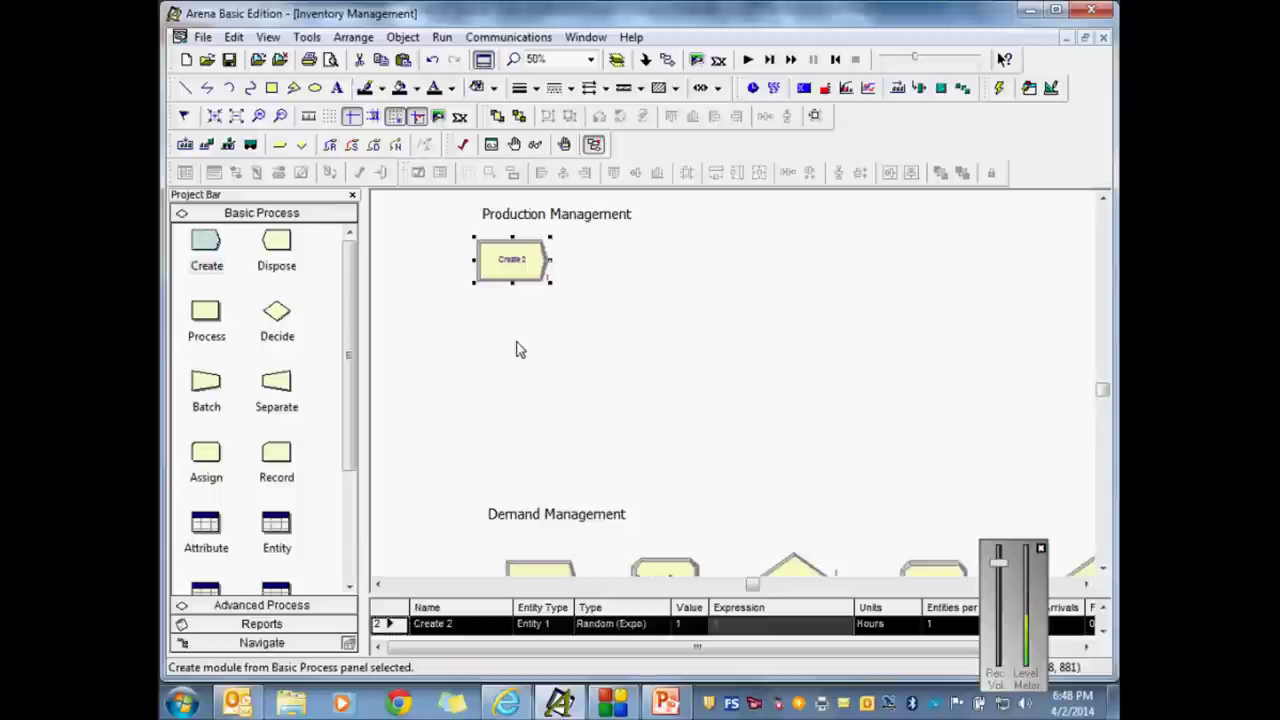
{"action": "double_click", "coordinate": [514, 260]}
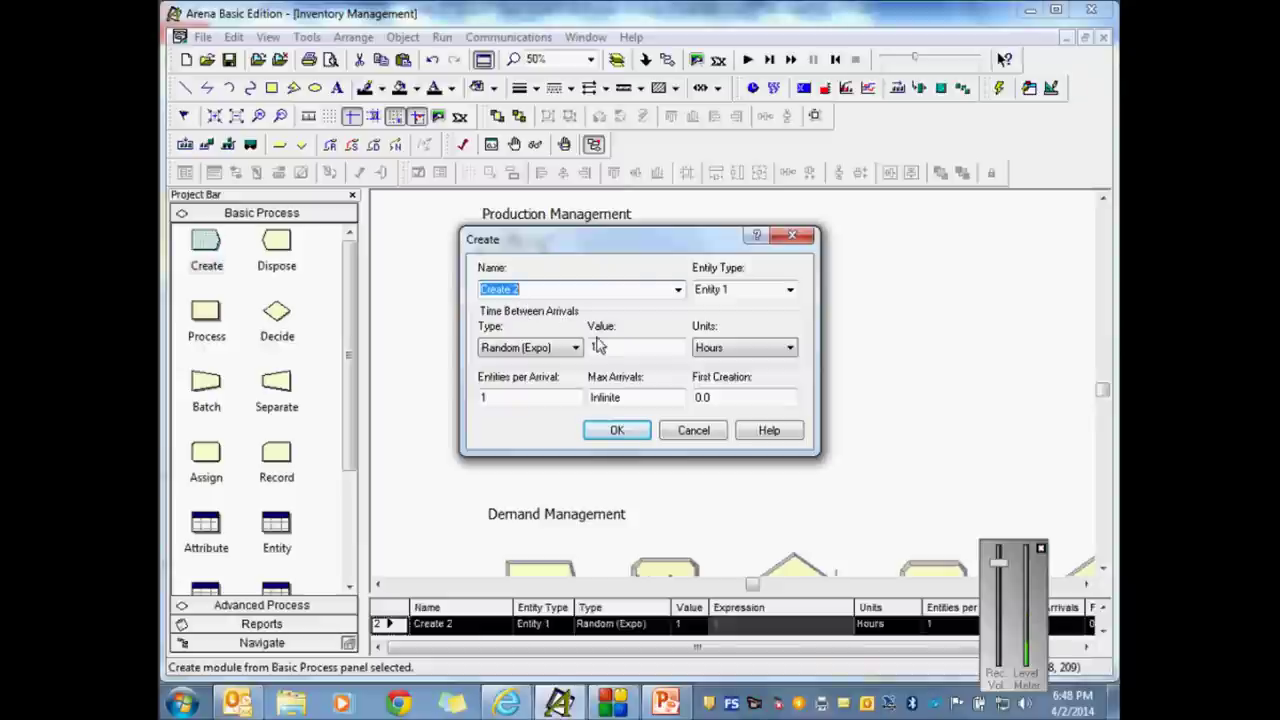
{"action": "type", "text": "Raw Material"}
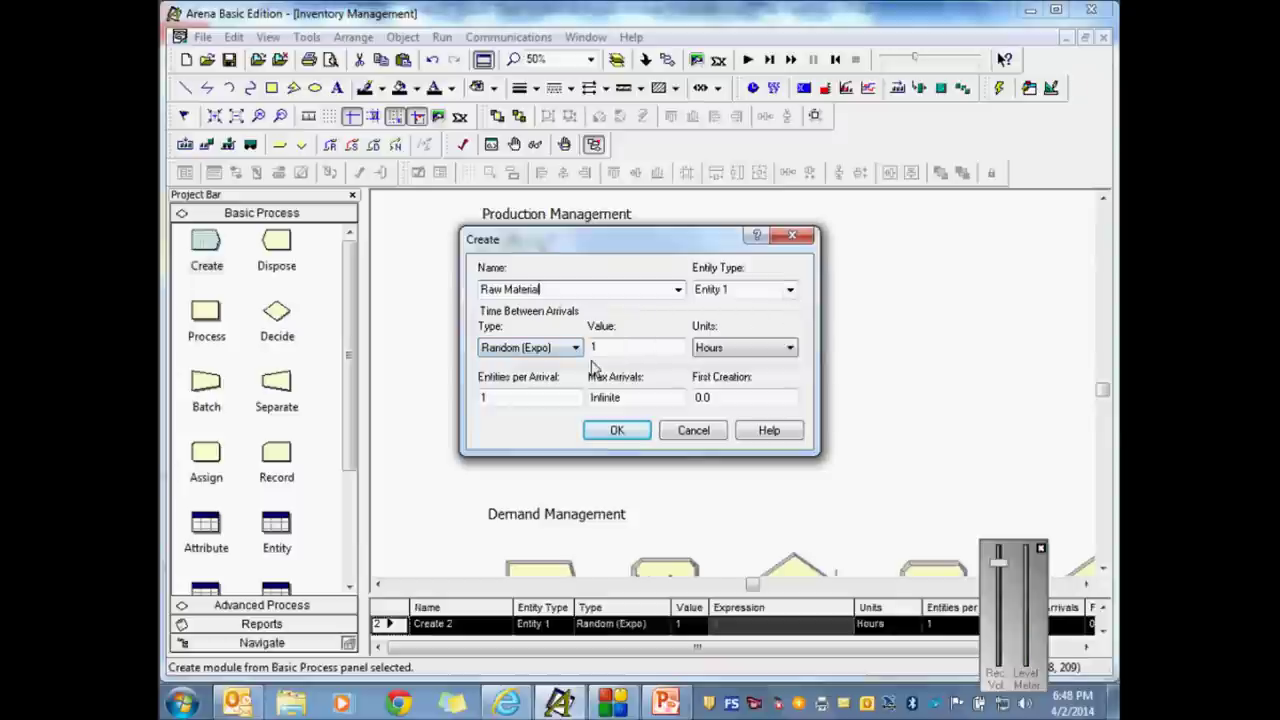
Step: Set the Raw Material module's time between arrivals type to Expression and its max arrivals to 1
{"action": "left_click", "coordinate": [576, 348]}
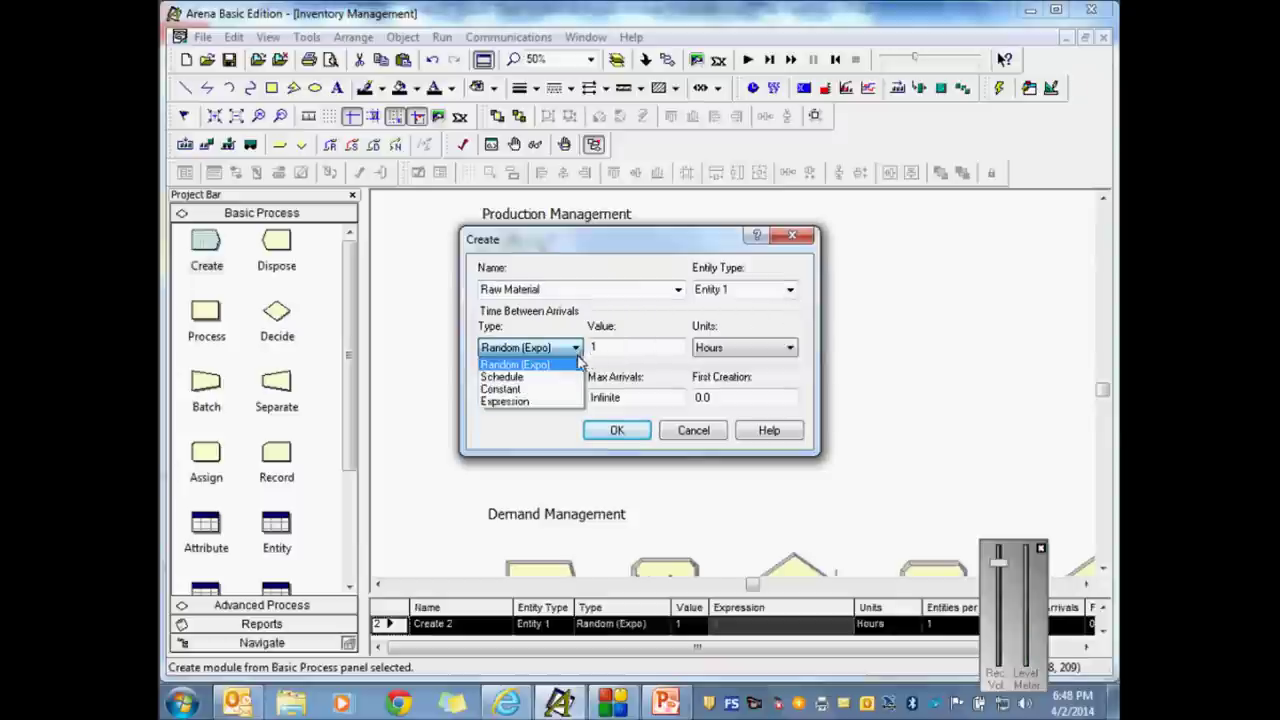
{"action": "left_click", "coordinate": [547, 390]}
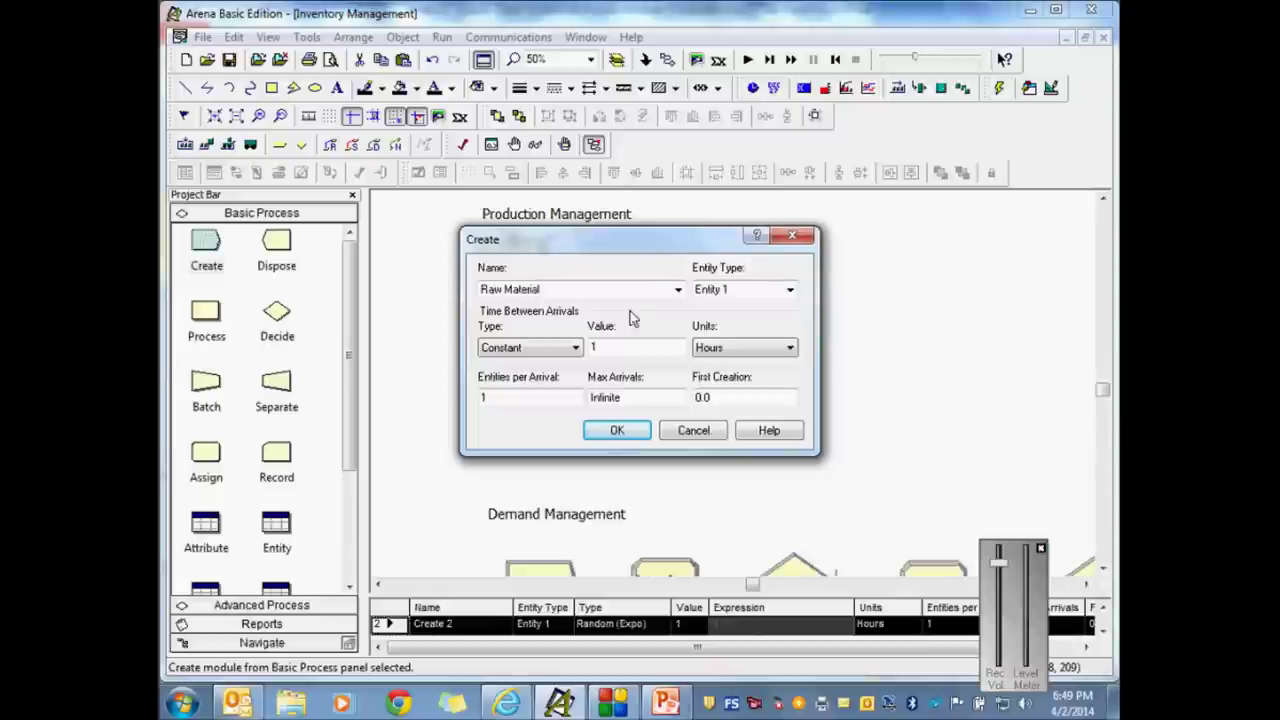
{"action": "left_click", "coordinate": [575, 347]}
{"action": "left_click", "coordinate": [542, 402]}
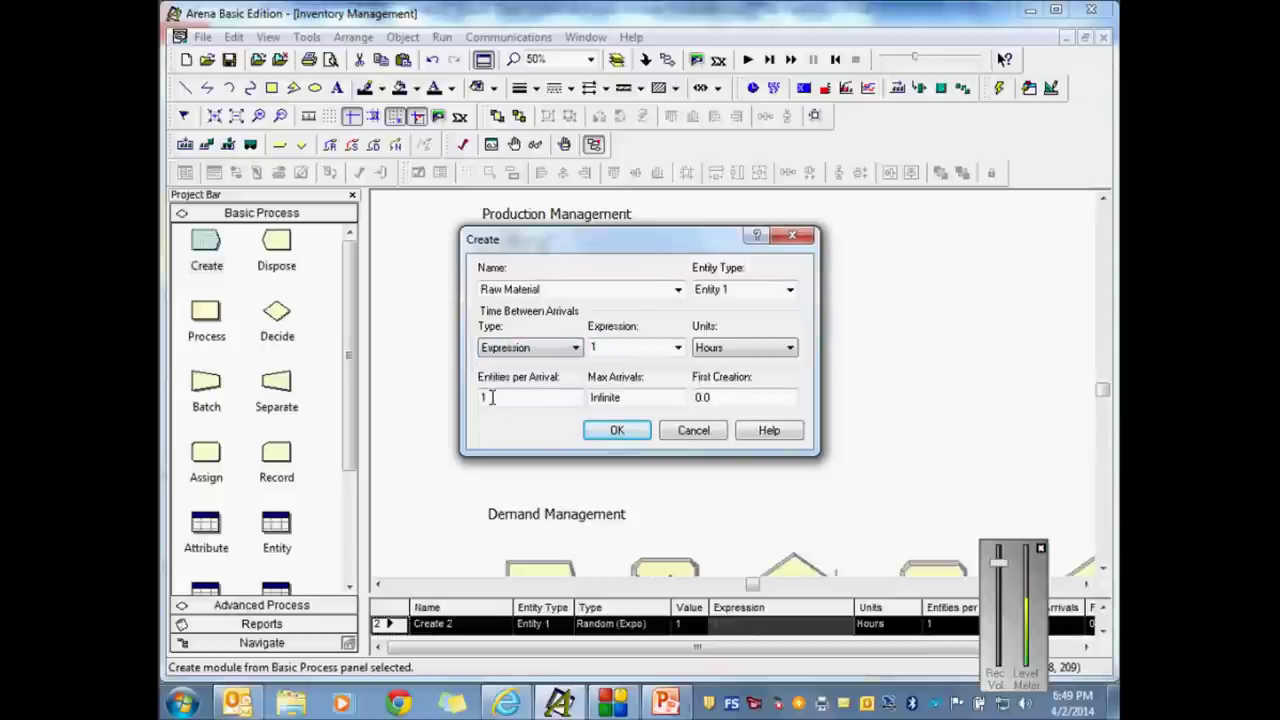
{"action": "double_click", "coordinate": [605, 397]}
{"action": "type", "text": "1"}
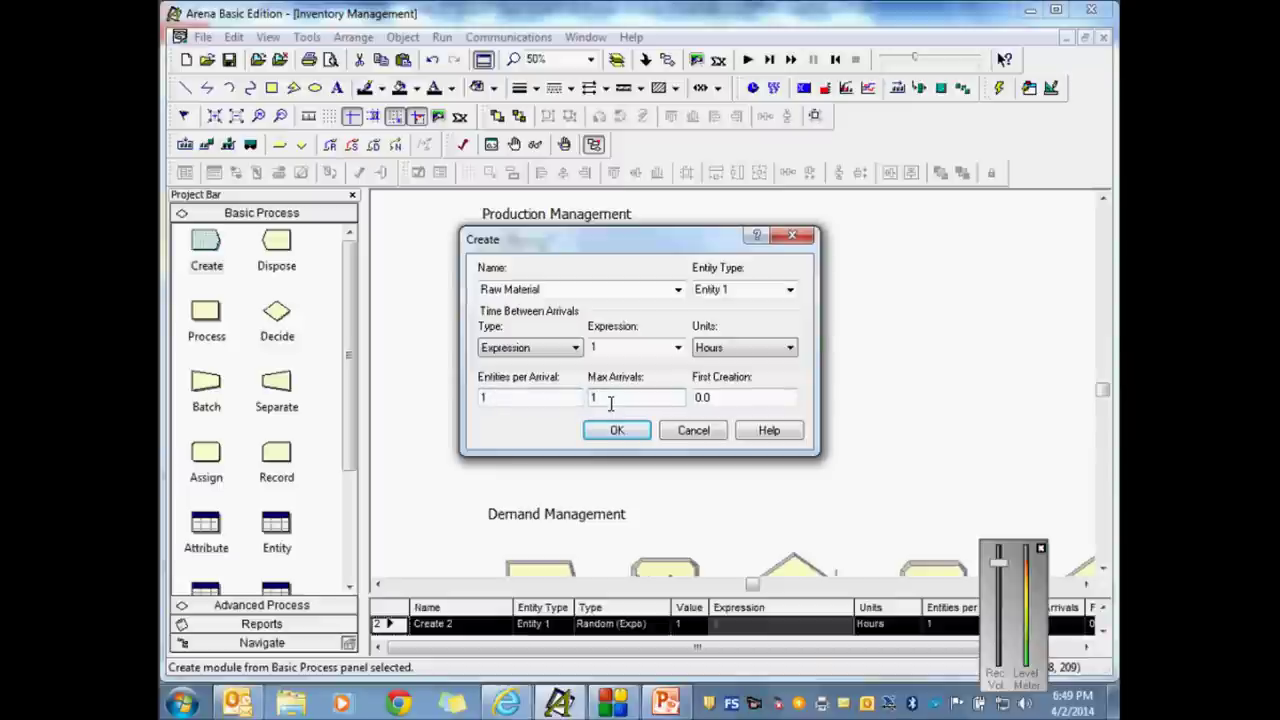
{"action": "left_click", "coordinate": [515, 352]}
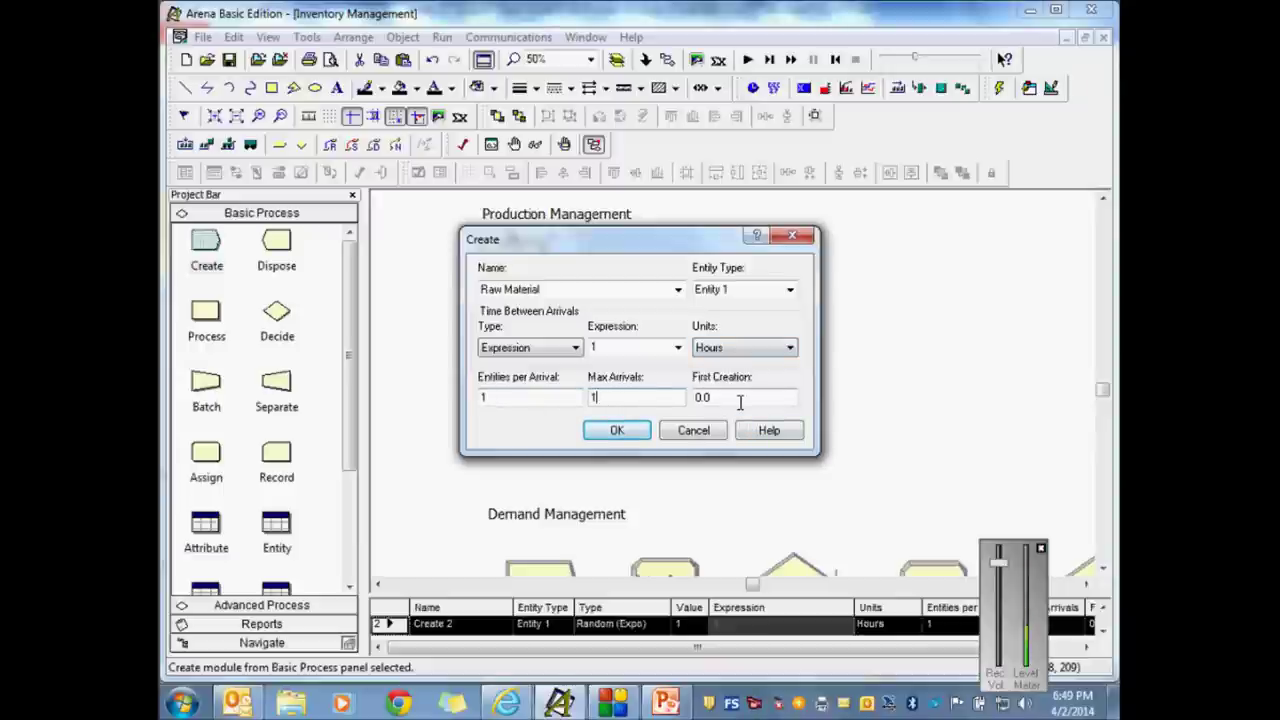
{"action": "left_click", "coordinate": [614, 431]}
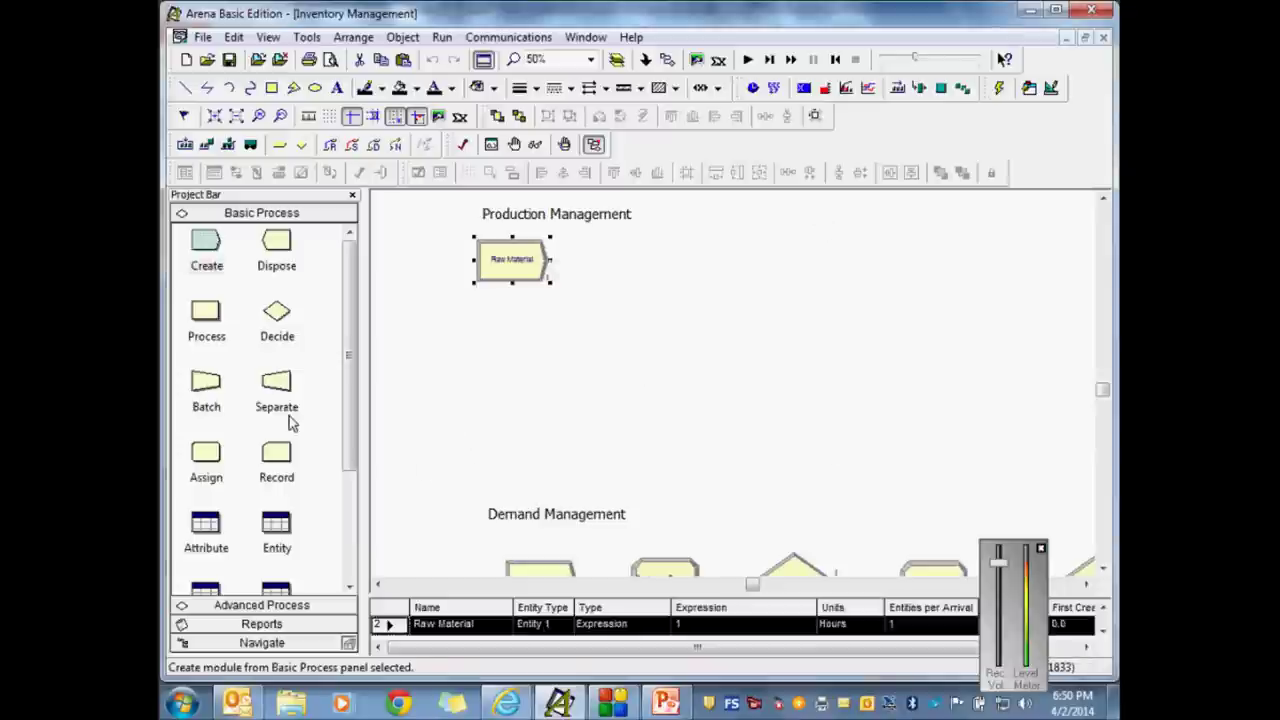
Step: Place a Hold module from the Advanced Process modules to the right of Raw Material, connected to its exit
{"action": "left_click", "coordinate": [226, 605]}
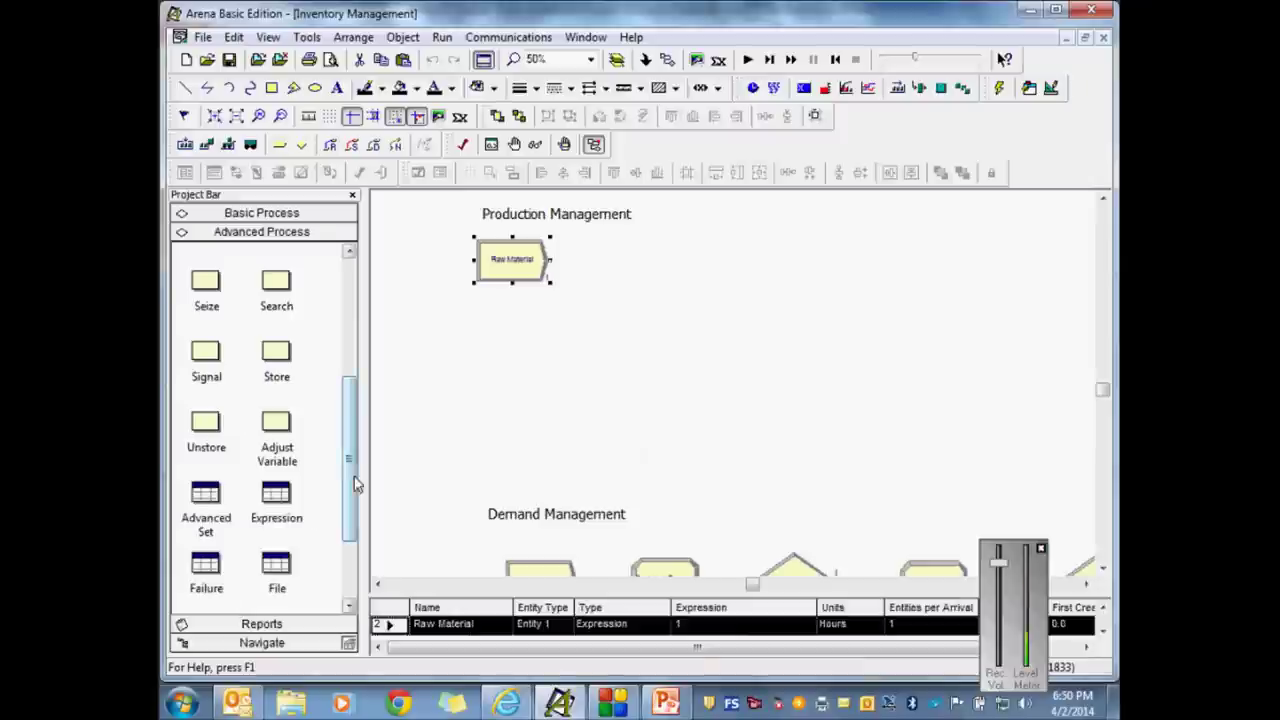
{"action": "left_click_drag", "start_coordinate": [350, 420], "coordinate": [300, 319]}
{"action": "left_click_drag", "start_coordinate": [206, 298], "coordinate": [666, 272]}
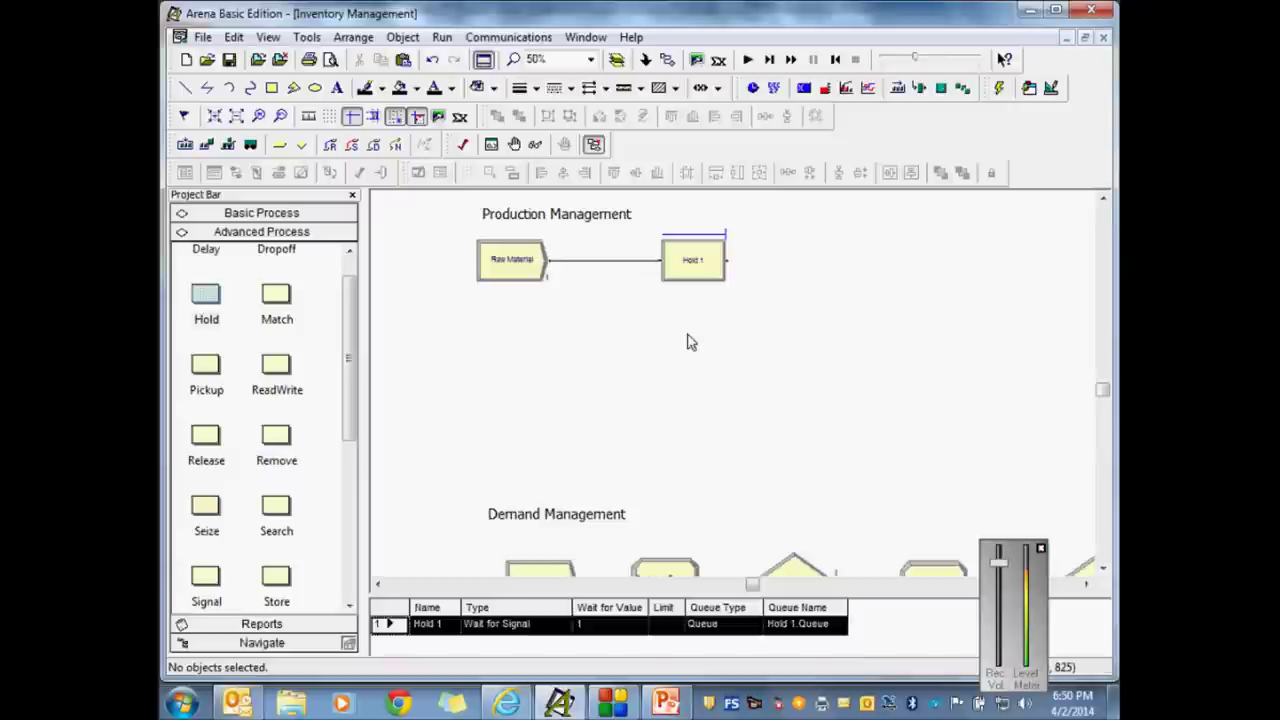
Step: Review the variable assignment in the Production Status module of the demand flowchart
{"action": "scroll", "coordinate": [1100, 395], "scroll_direction": "down", "scroll_amount": 3}
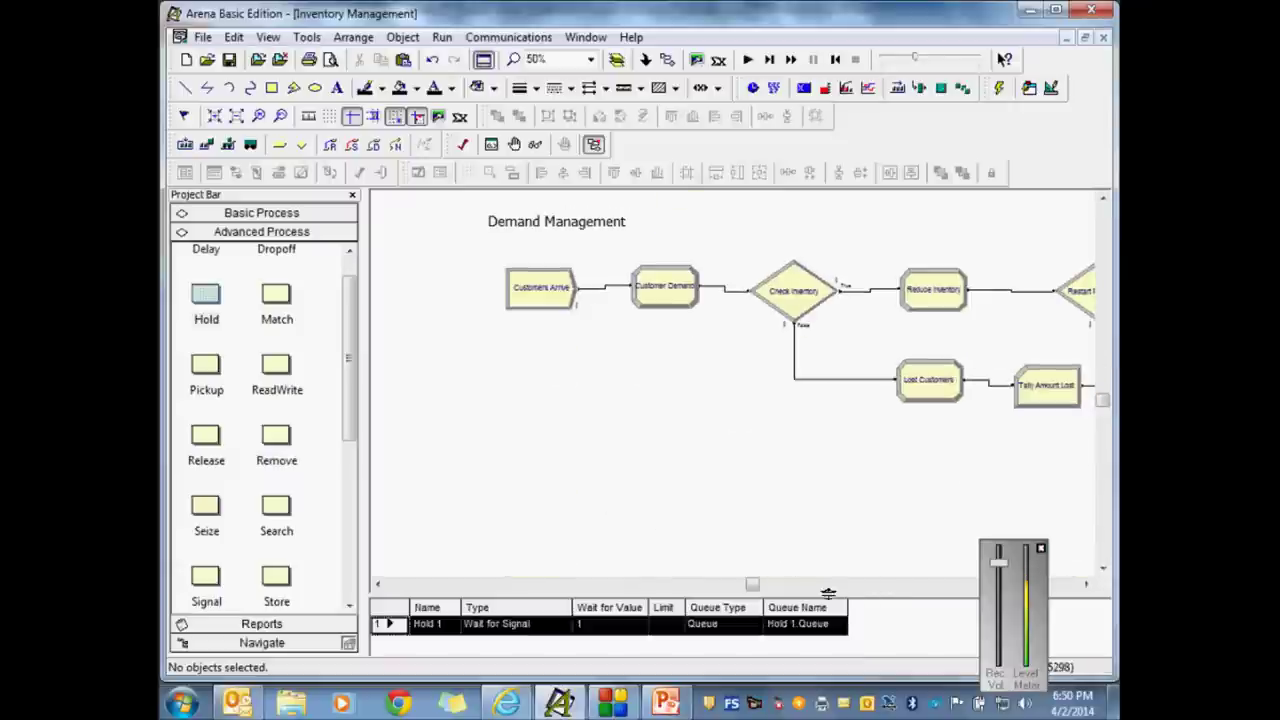
{"action": "left_click", "coordinate": [772, 585]}
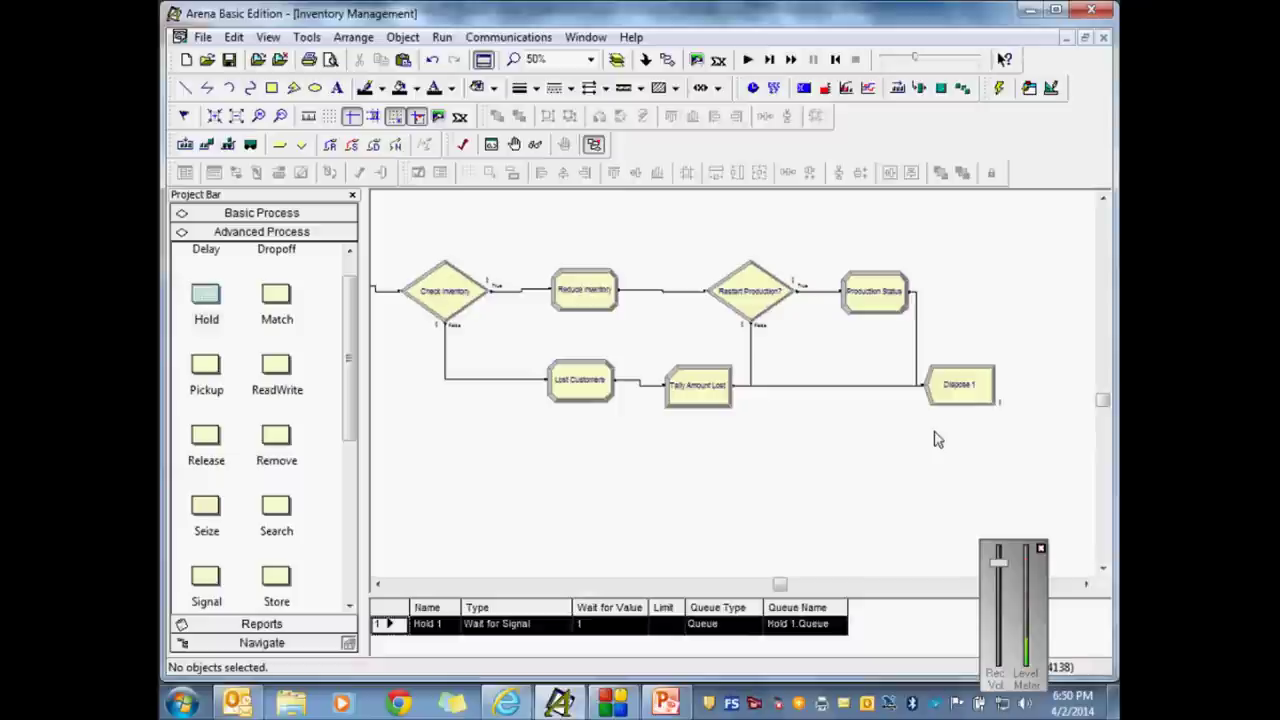
{"action": "double_click", "coordinate": [870, 293]}
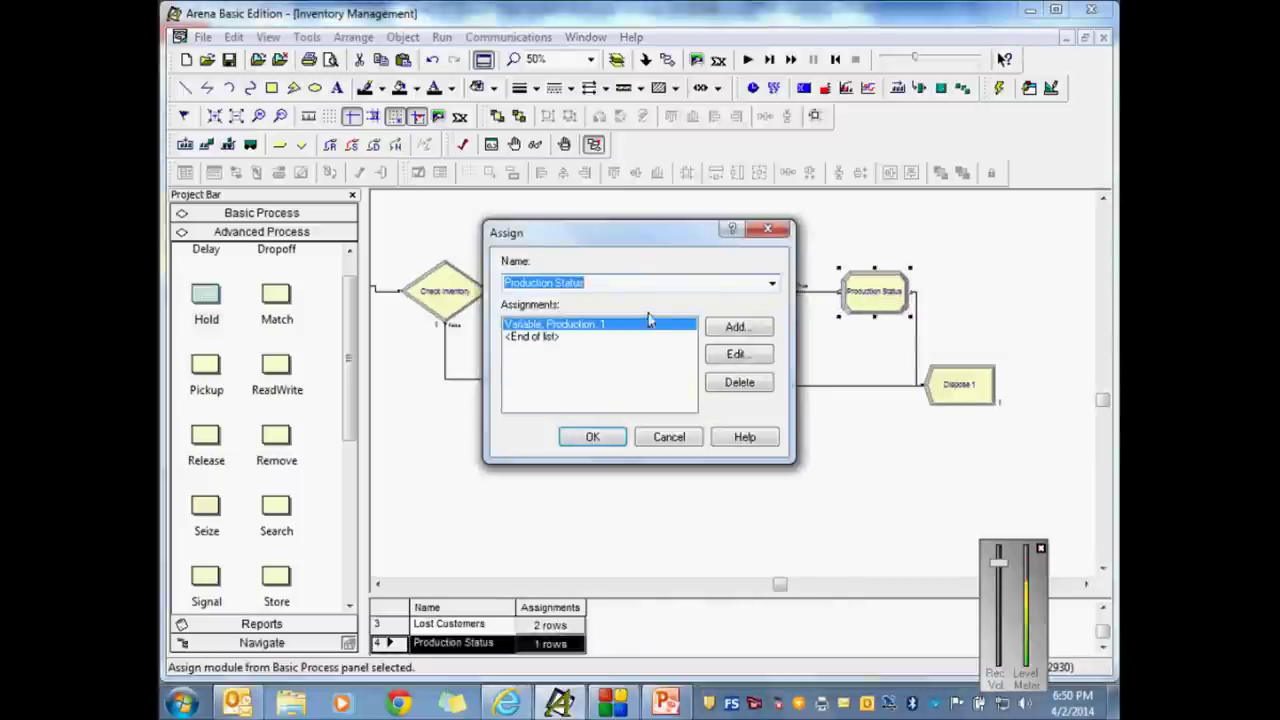
{"action": "left_click", "coordinate": [593, 437]}
Step: Name the Hold module after Raw Material "Shall we Produce?" and set its type to Scan for Condition
{"action": "left_click_drag", "start_coordinate": [777, 590], "coordinate": [758, 585]}
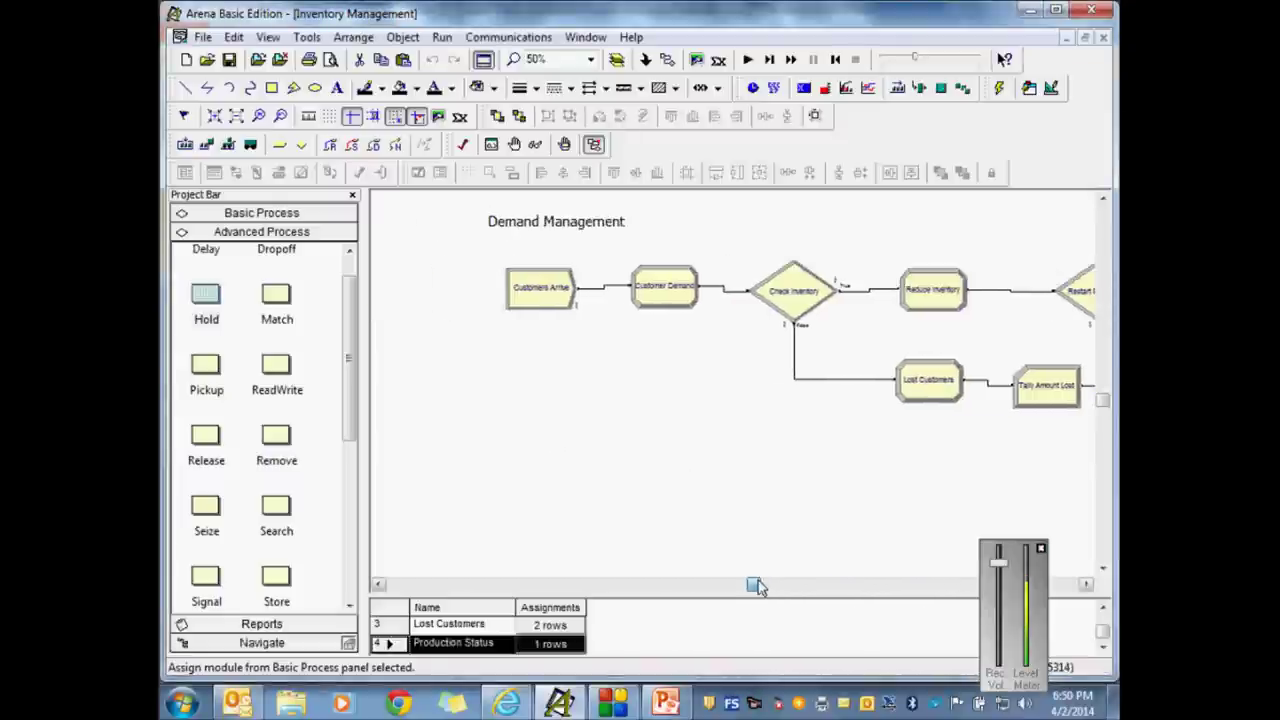
{"action": "left_click_drag", "start_coordinate": [1106, 405], "coordinate": [1107, 397]}
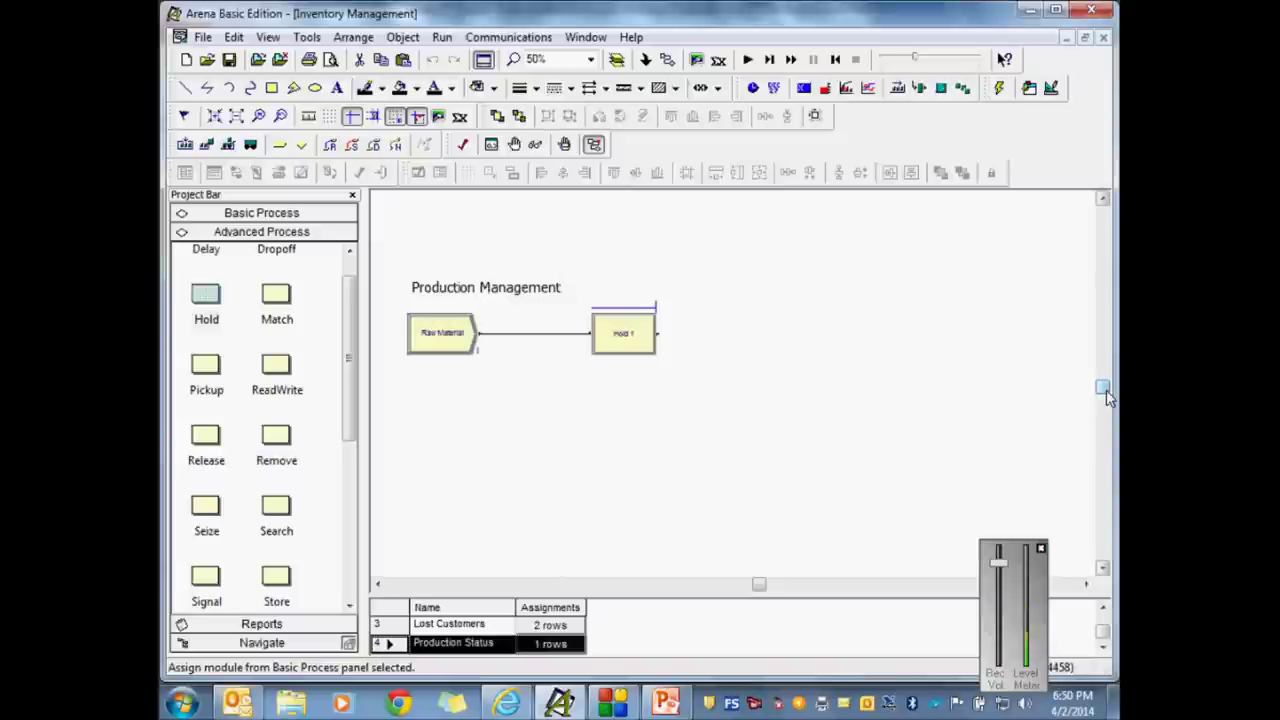
{"action": "double_click", "coordinate": [637, 347]}
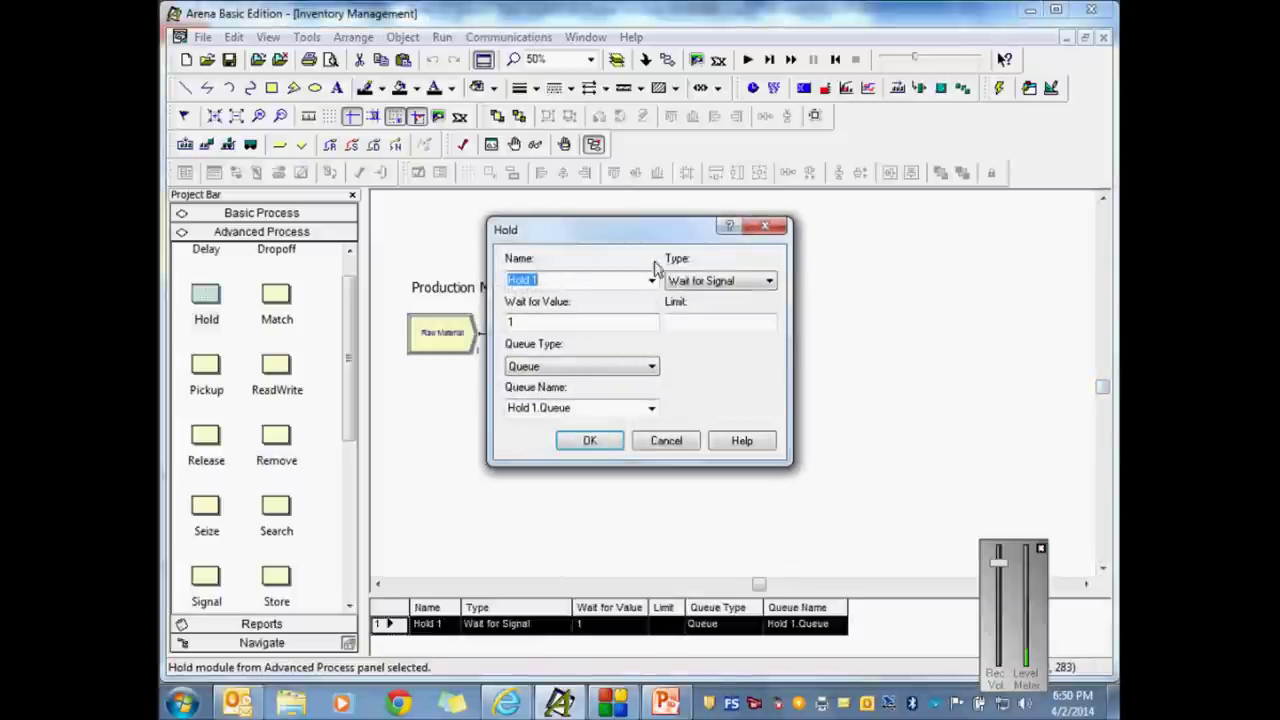
{"action": "type", "text": "S"}
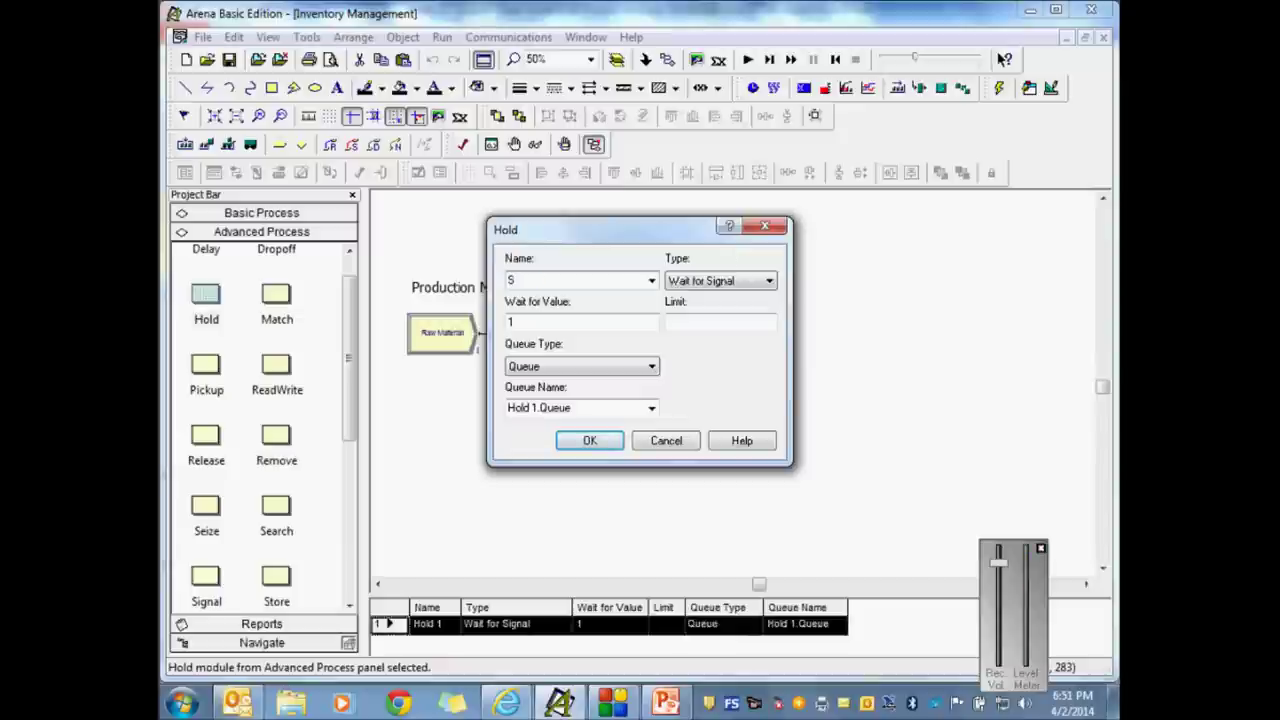
{"action": "type", "text": "hell we Produce?"}
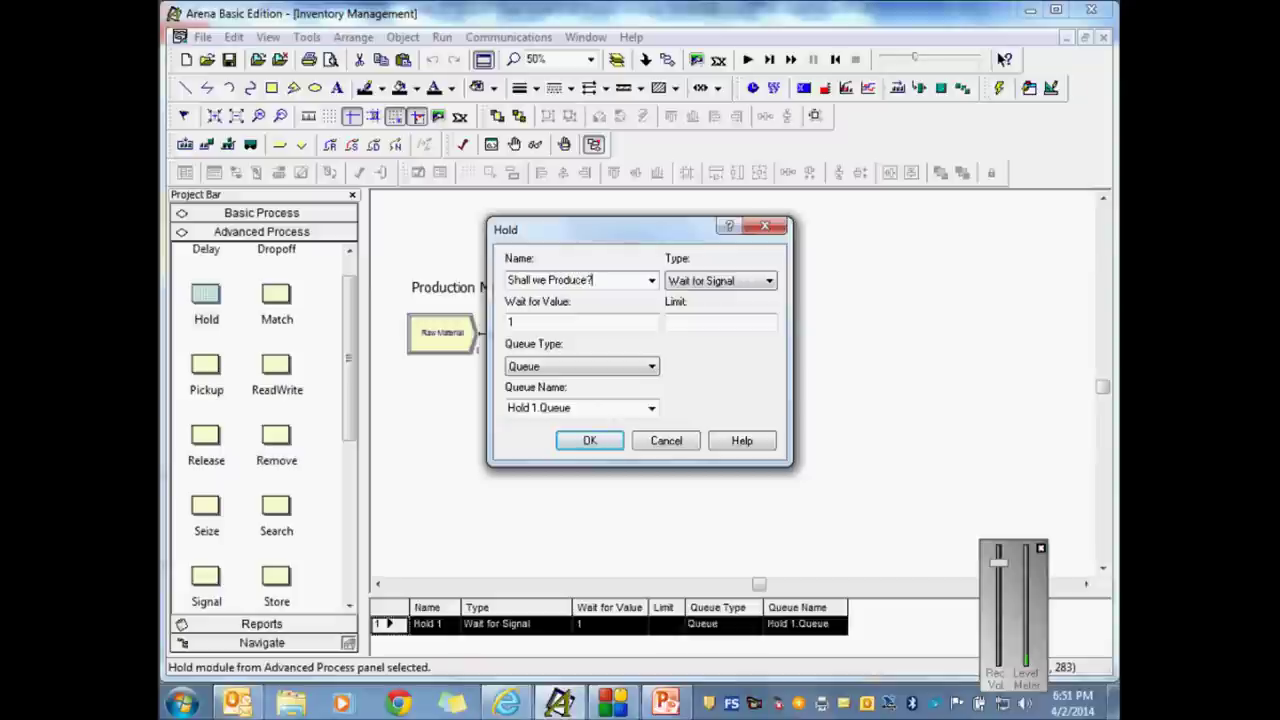
{"action": "left_click", "coordinate": [535, 322]}
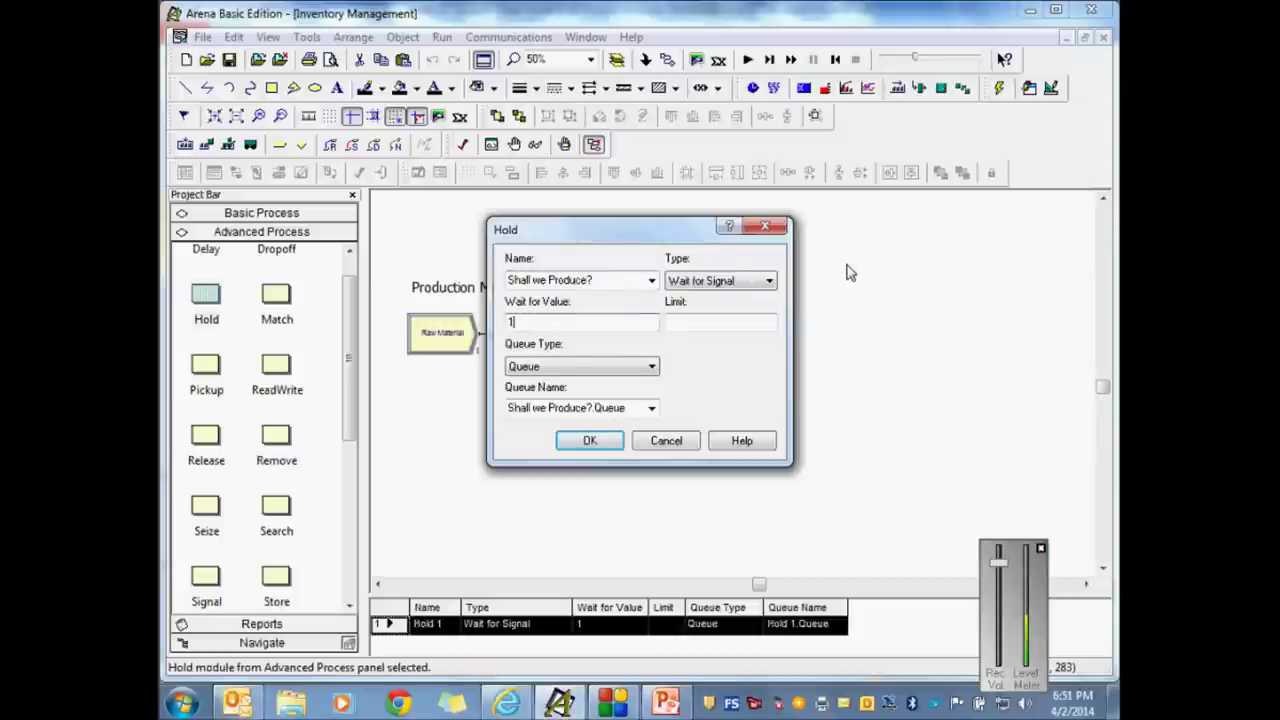
{"action": "left_click", "coordinate": [769, 280]}
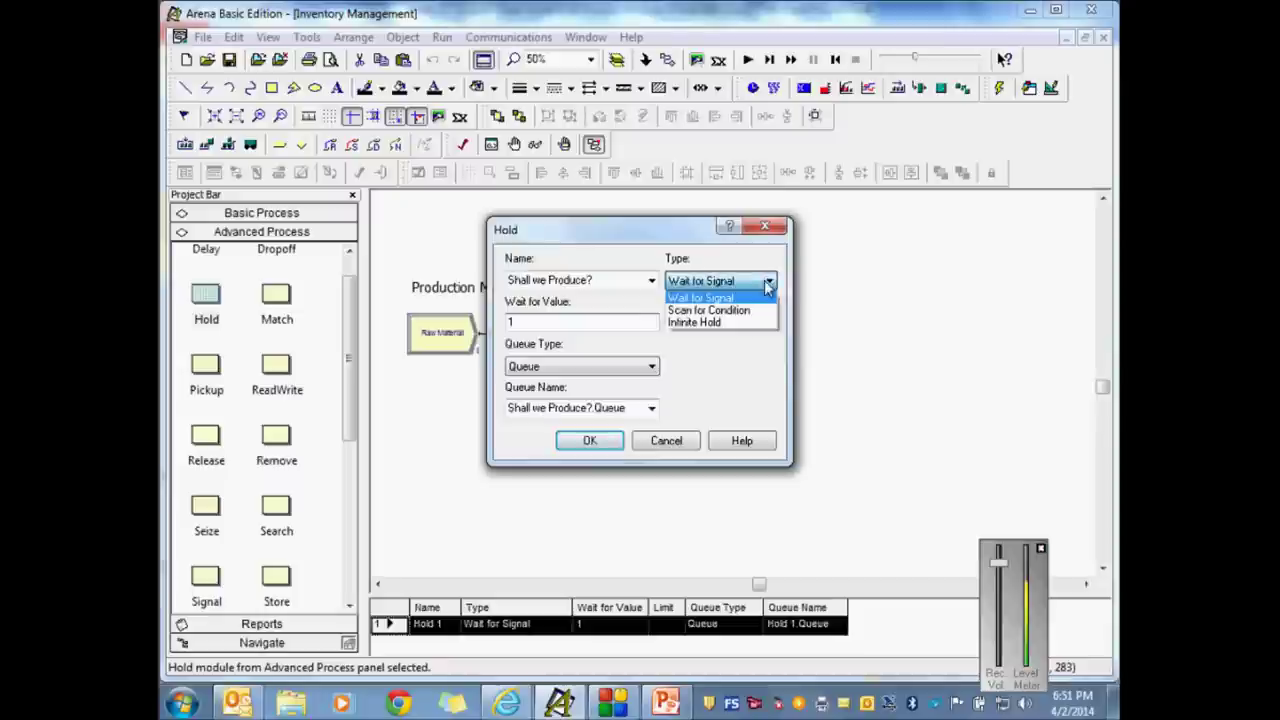
{"action": "left_click", "coordinate": [755, 309]}
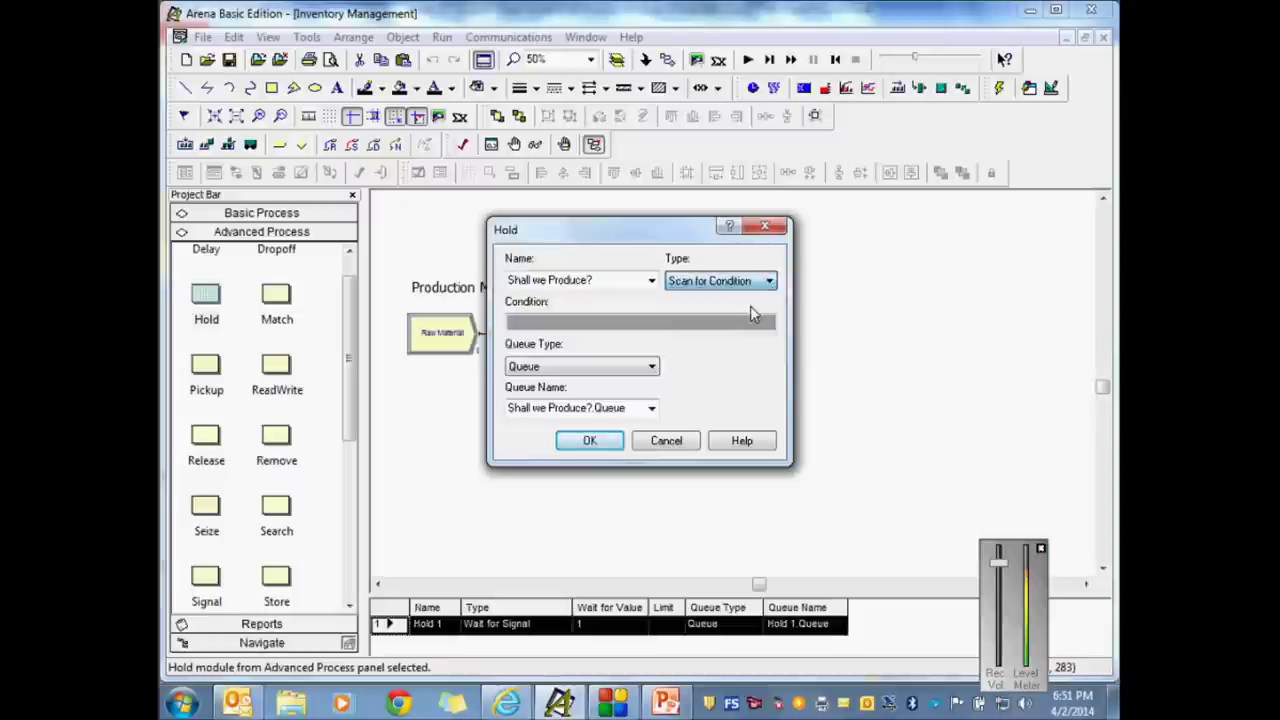
Step: Start the Hold module's condition in the Expression Builder with the current value of the Production variable
{"action": "right_click", "coordinate": [577, 325]}
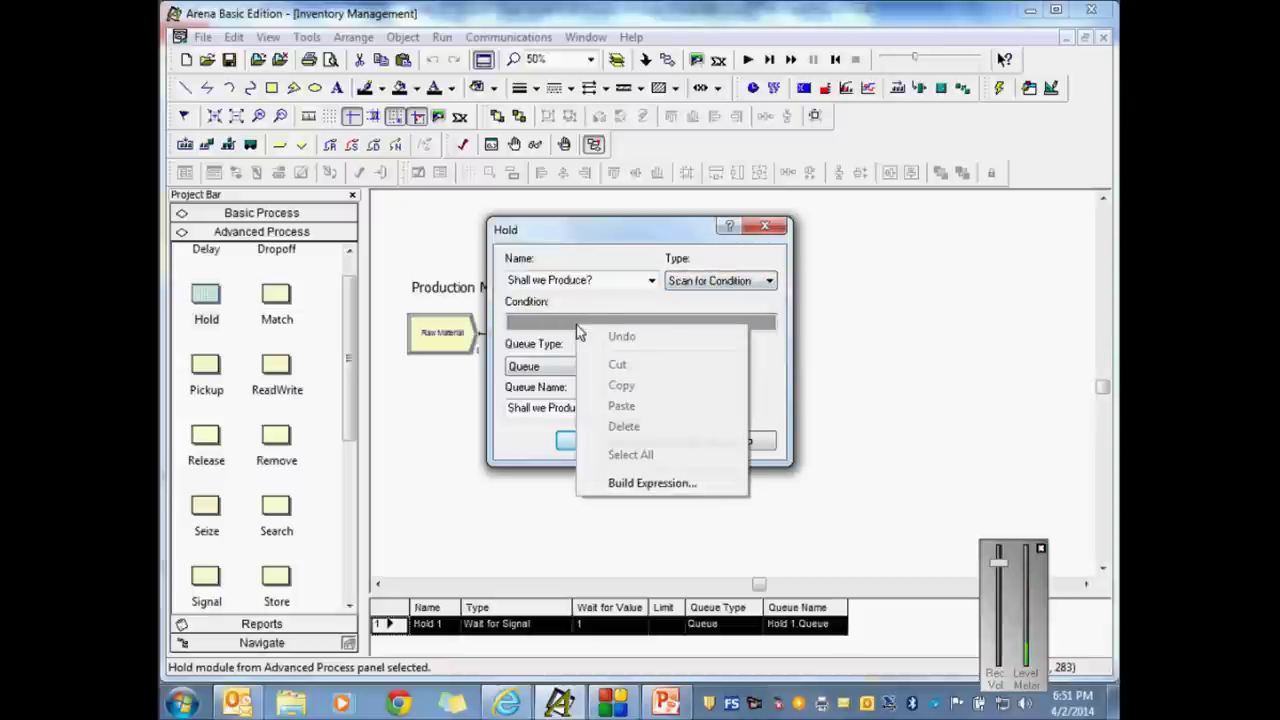
{"action": "left_click", "coordinate": [546, 331]}
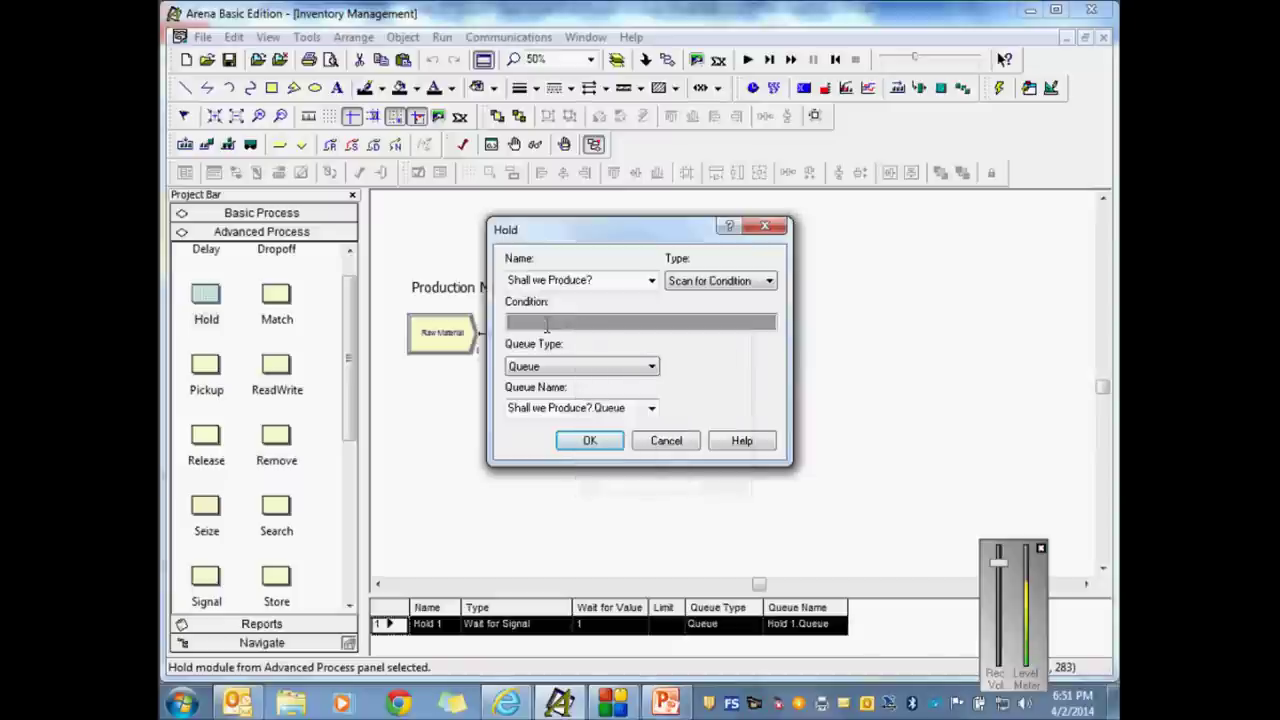
{"action": "right_click", "coordinate": [546, 331]}
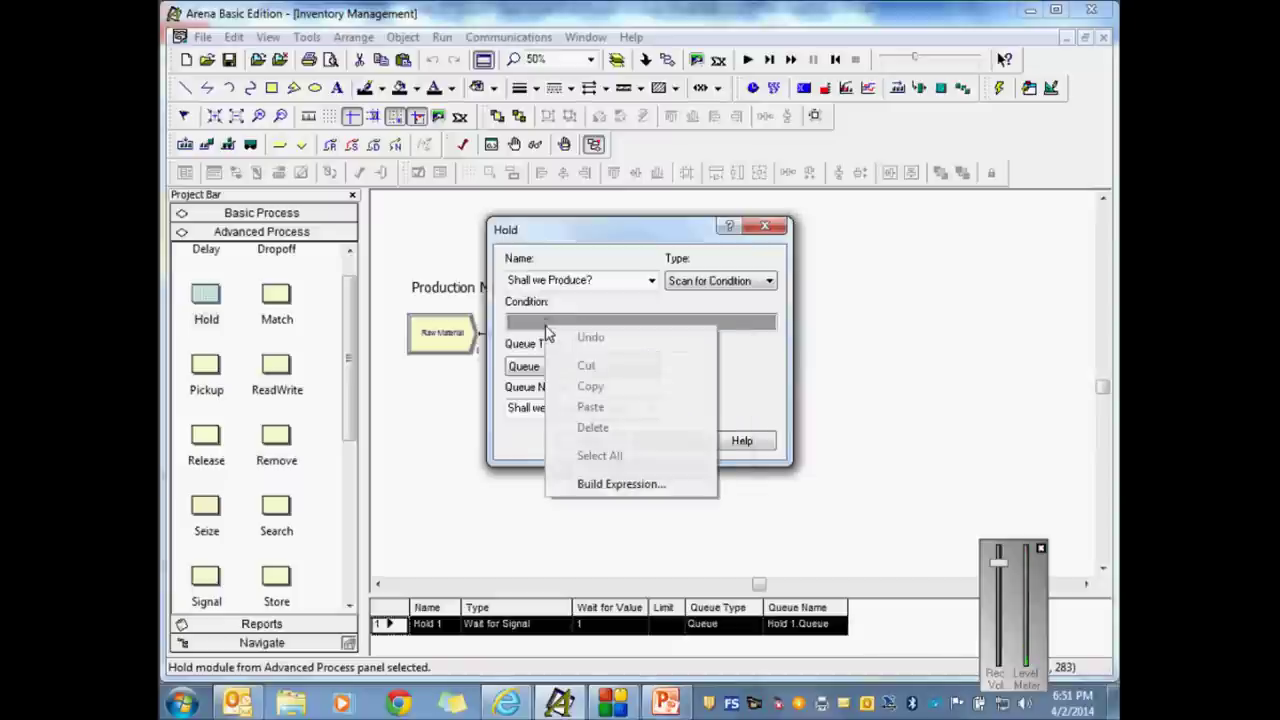
{"action": "left_click", "coordinate": [619, 484]}
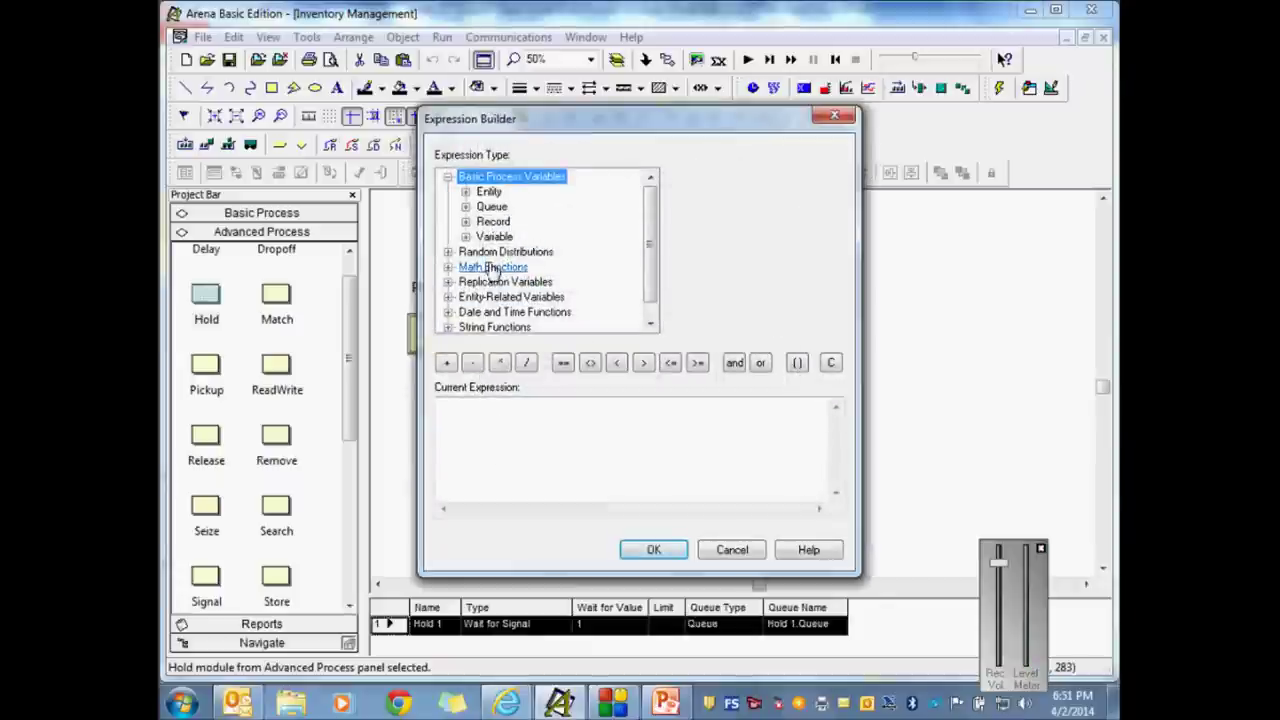
{"action": "double_click", "coordinate": [493, 236]}
{"action": "left_click", "coordinate": [530, 240]}
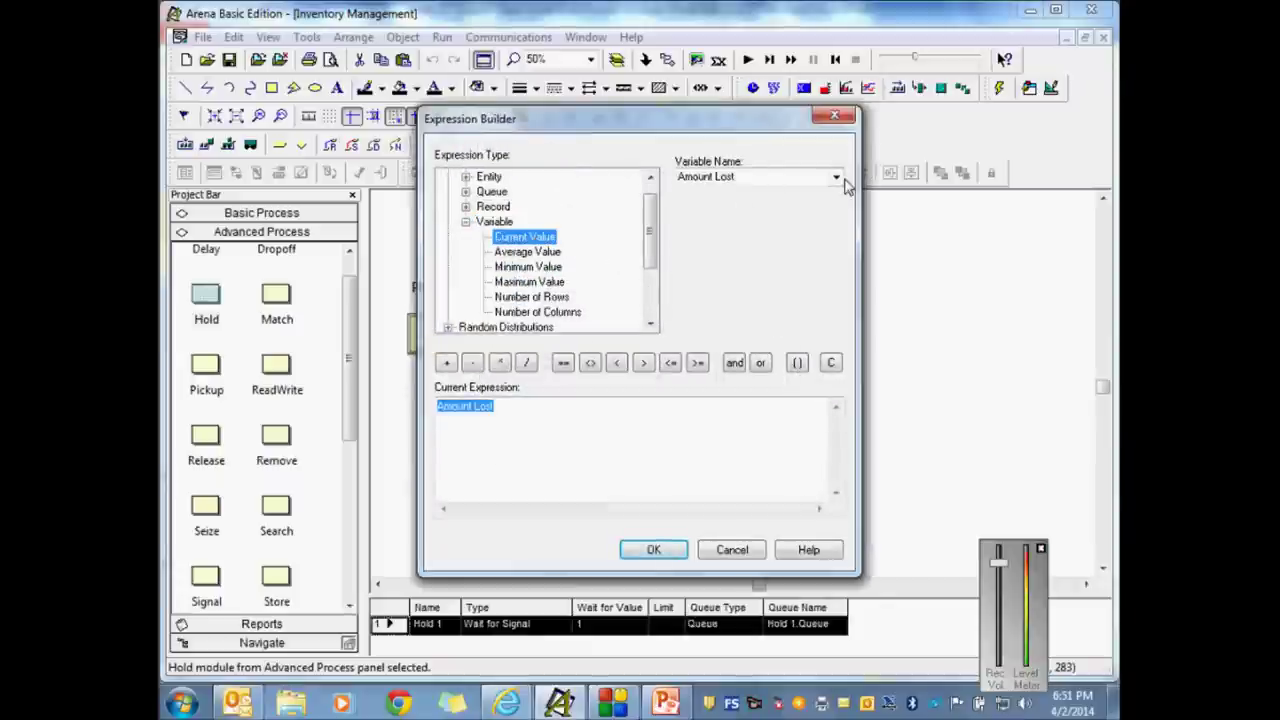
{"action": "left_click", "coordinate": [840, 180]}
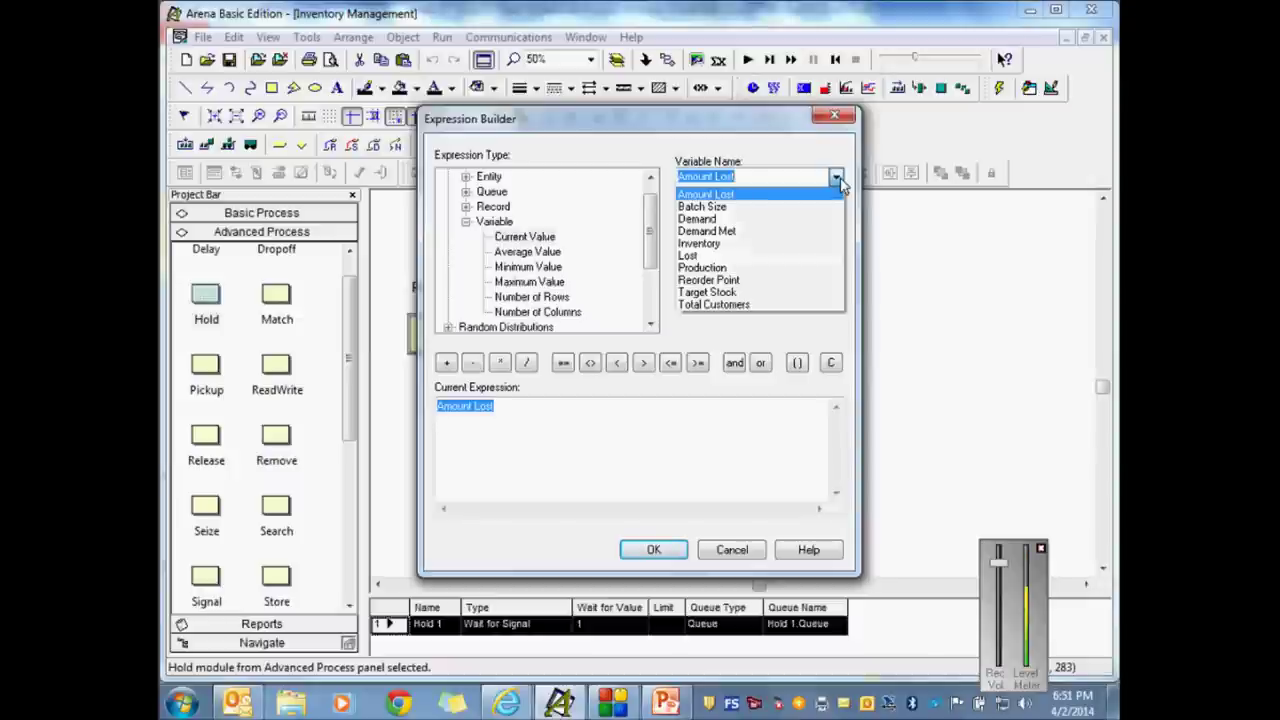
{"action": "left_click", "coordinate": [724, 268]}
Step: Complete the hold condition as Production == 1 and apply the module settings
{"action": "left_click", "coordinate": [512, 407]}
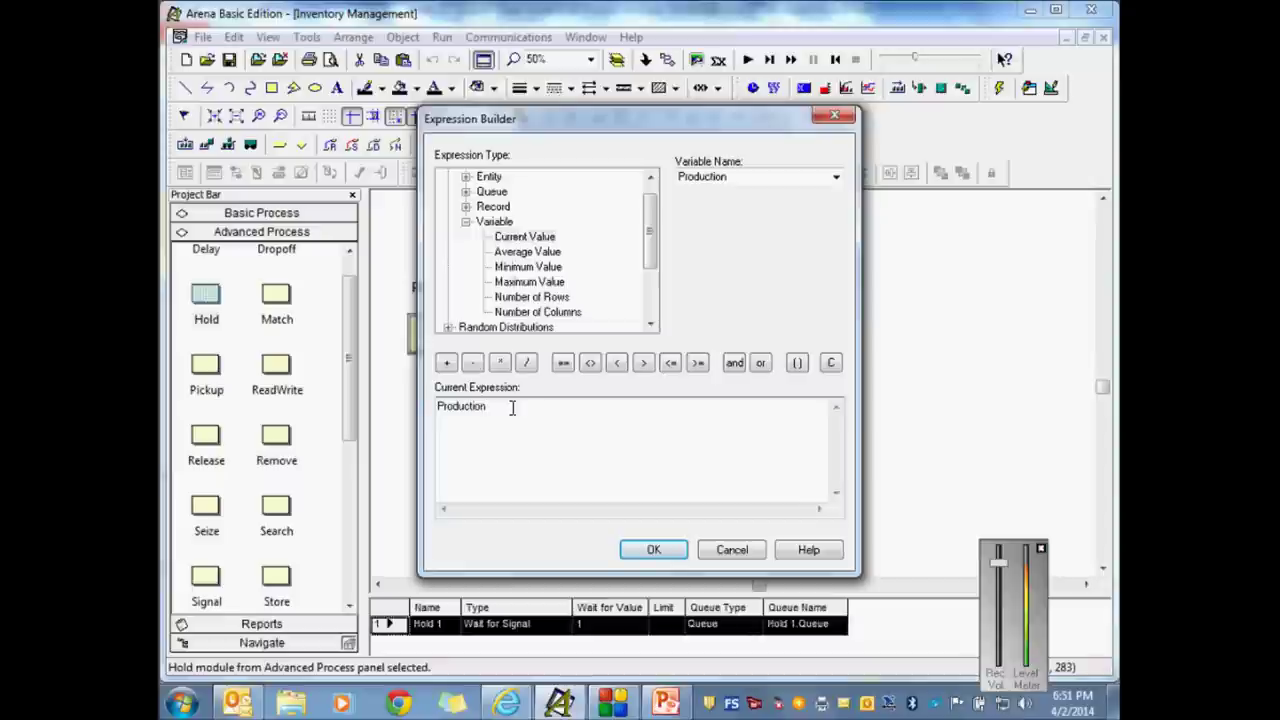
{"action": "type", "text": "=1"}
{"action": "key", "text": "BackSpace"}
{"action": "key", "text": "BackSpace"}
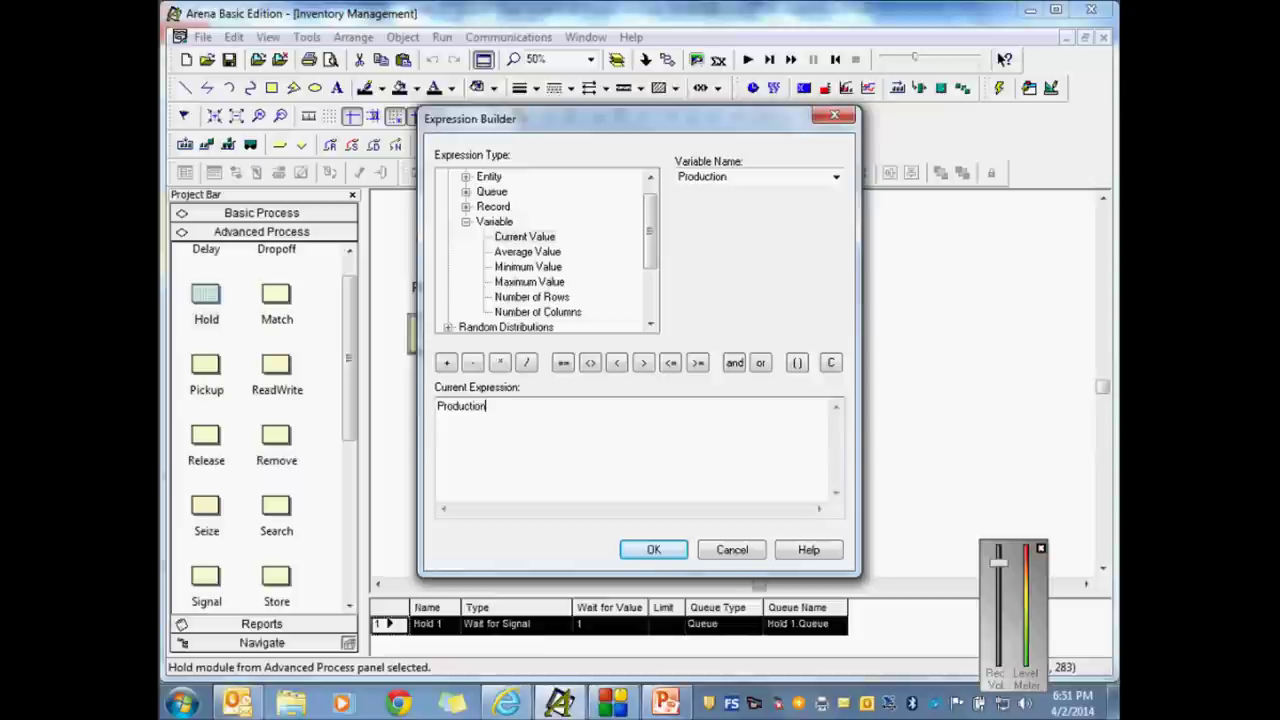
{"action": "left_click", "coordinate": [563, 362]}
{"action": "type", "text": "1"}
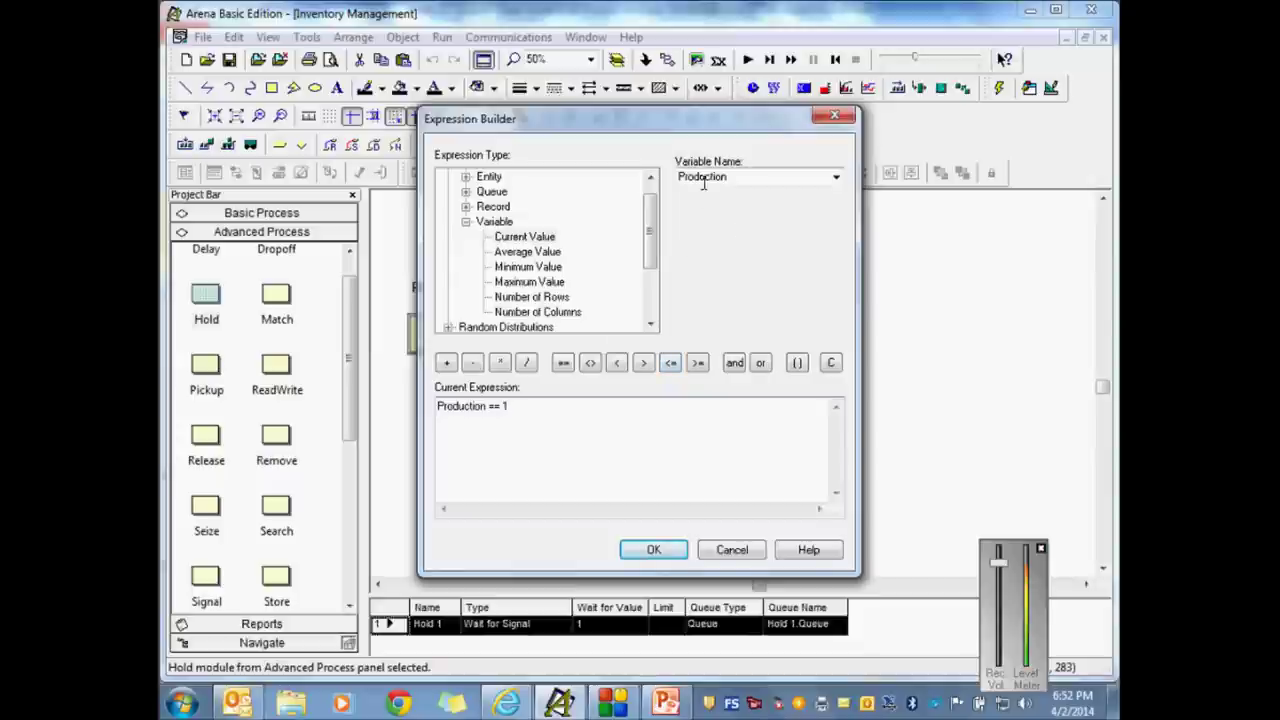
{"action": "left_click", "coordinate": [653, 552]}
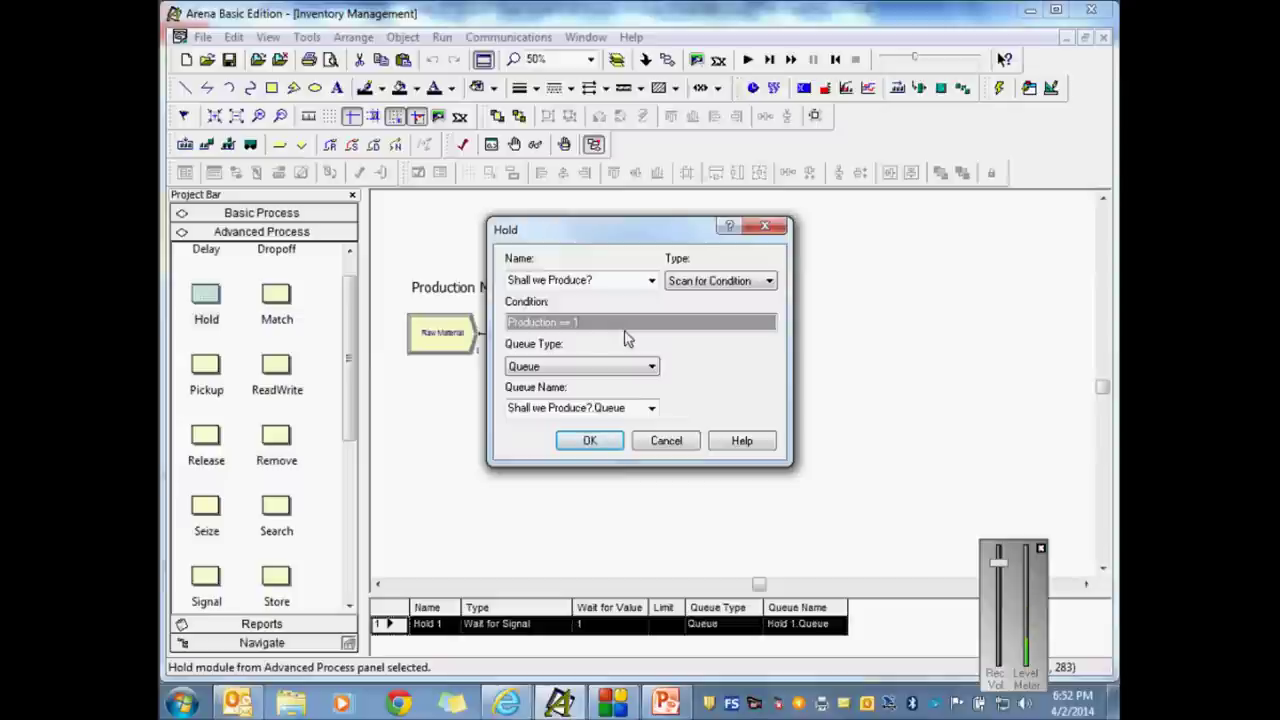
{"action": "left_click", "coordinate": [588, 442]}
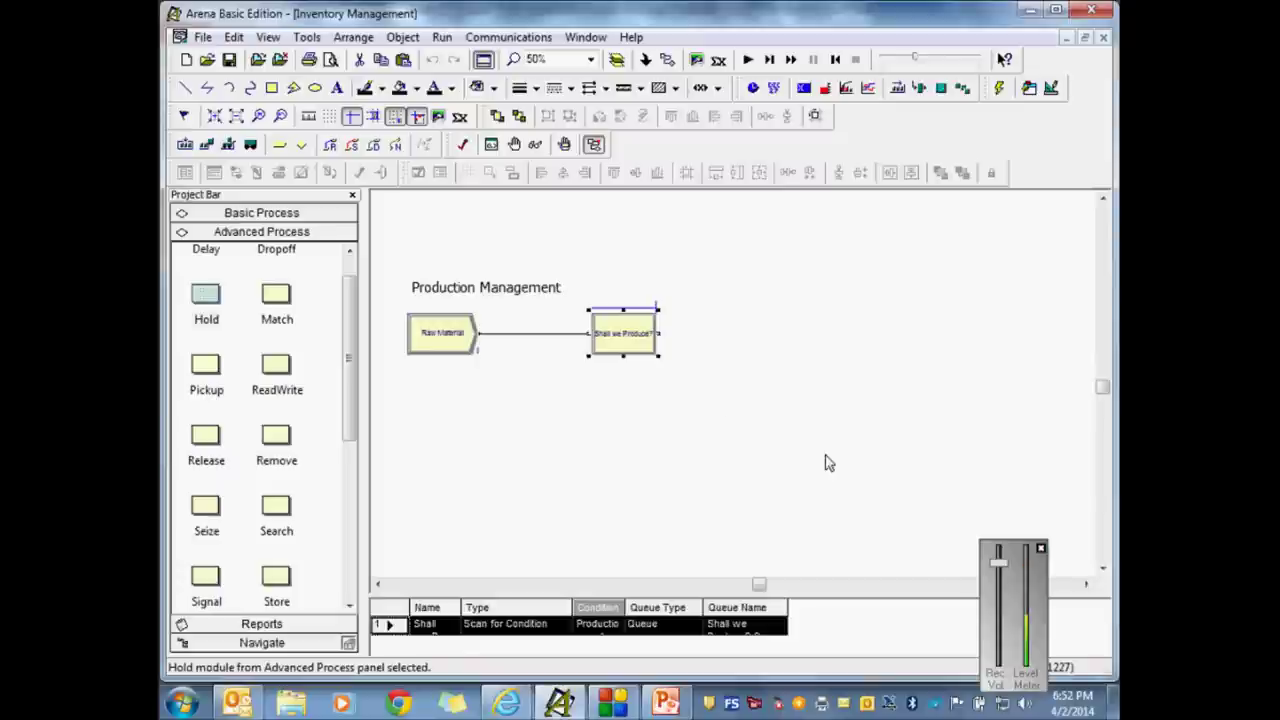
Step: Review the variable assignments in the Customer Demand module of the demand flowchart
{"action": "left_click", "coordinate": [740, 337]}
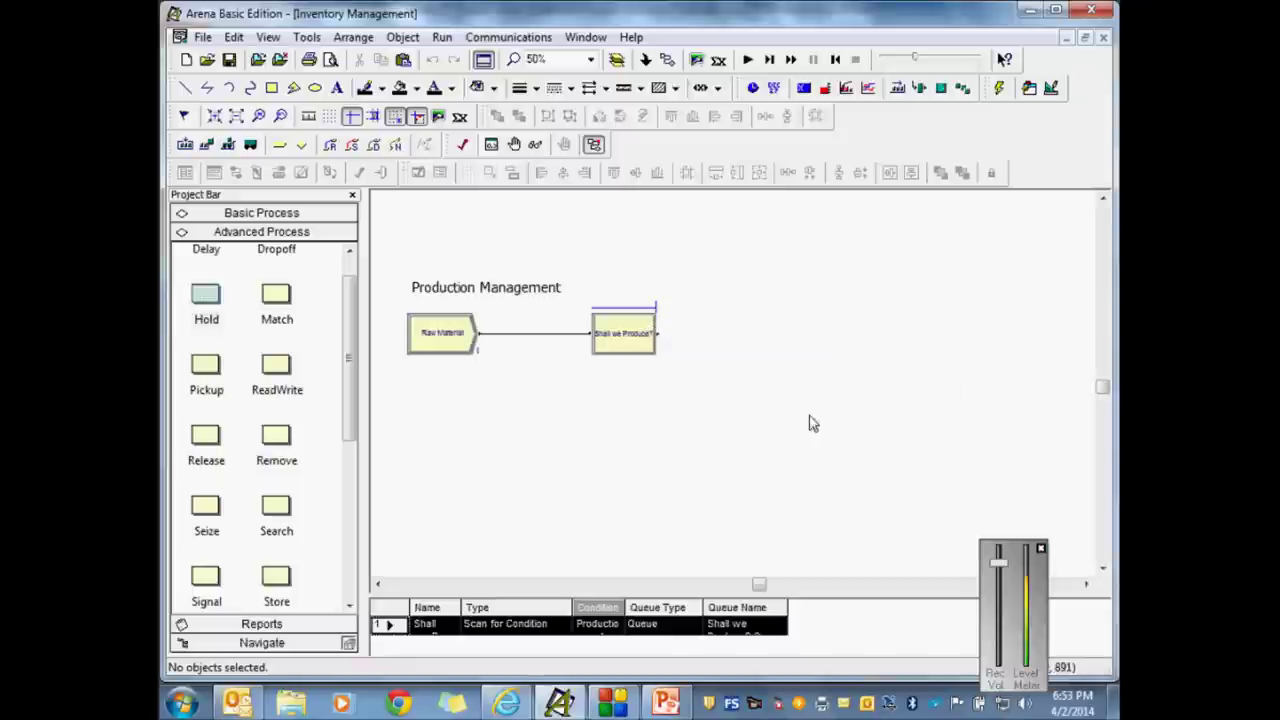
{"action": "left_click_drag", "start_coordinate": [1103, 387], "coordinate": [1106, 402]}
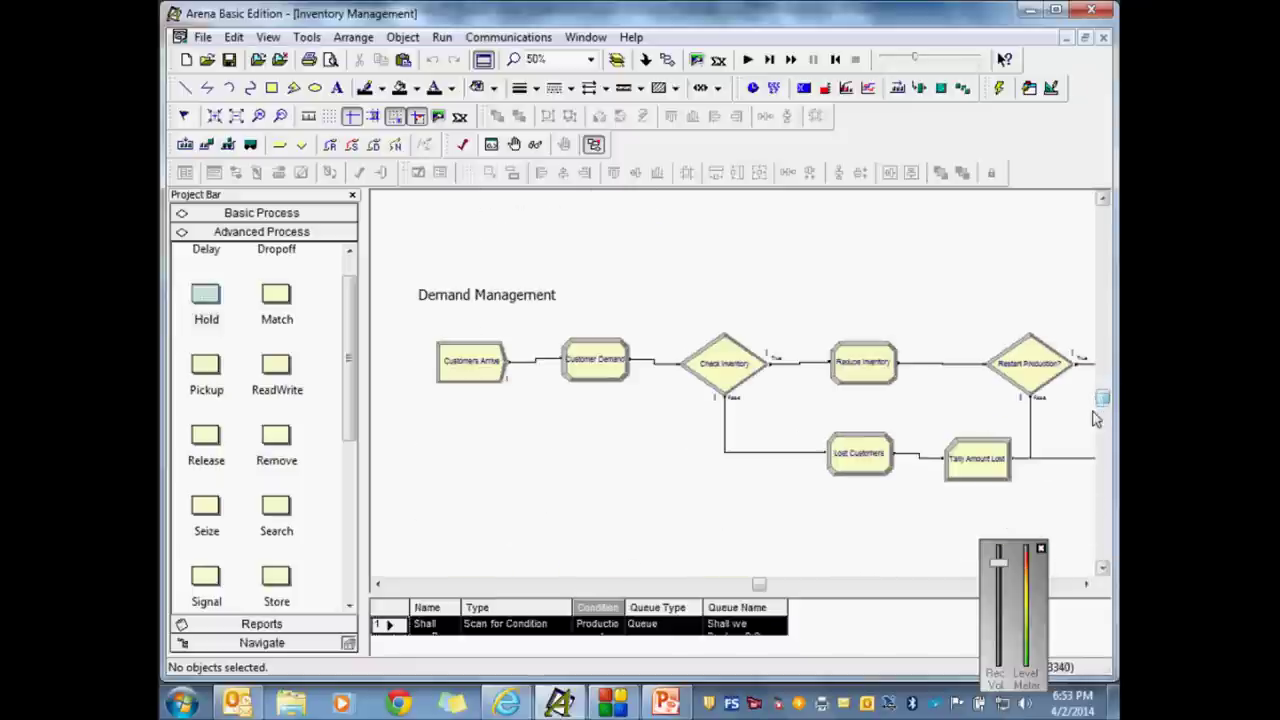
{"action": "double_click", "coordinate": [590, 366]}
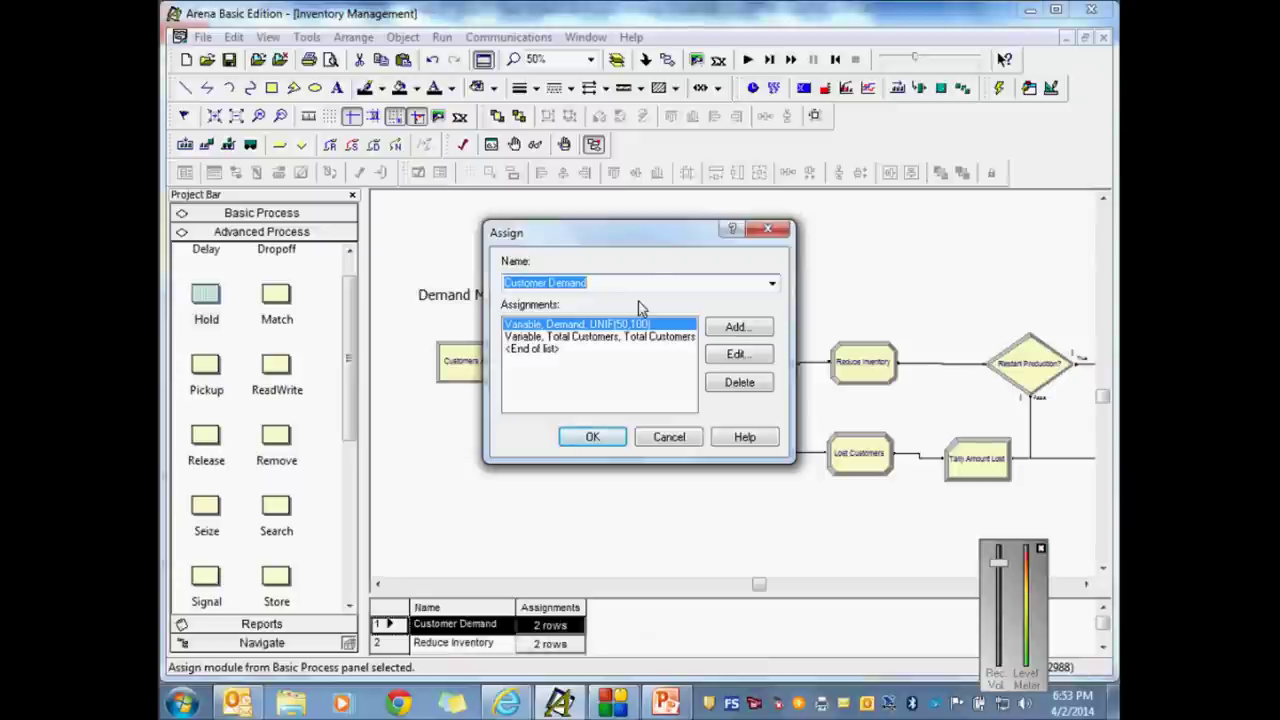
{"action": "left_click", "coordinate": [676, 434]}
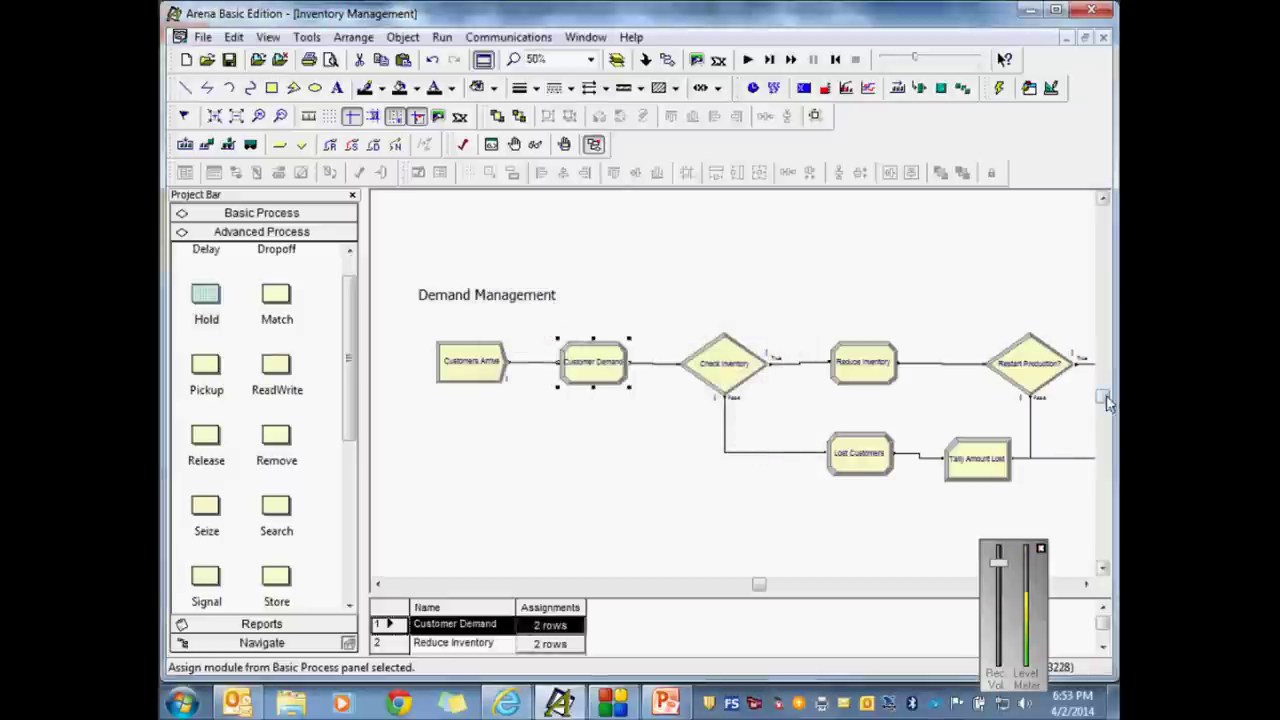
Step: Place a Process module from the Basic Process modules to the right of the Shall we Produce? module
{"action": "left_click_drag", "start_coordinate": [1108, 398], "coordinate": [1103, 382]}
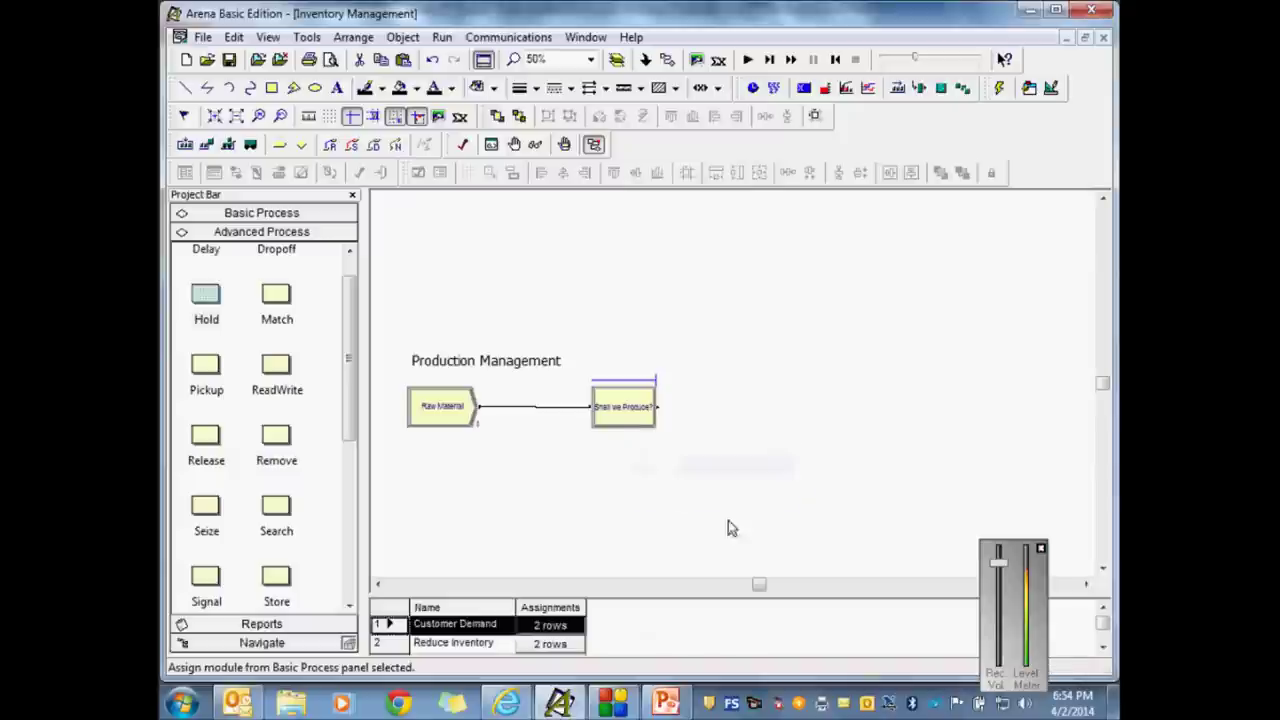
{"action": "left_click", "coordinate": [695, 486]}
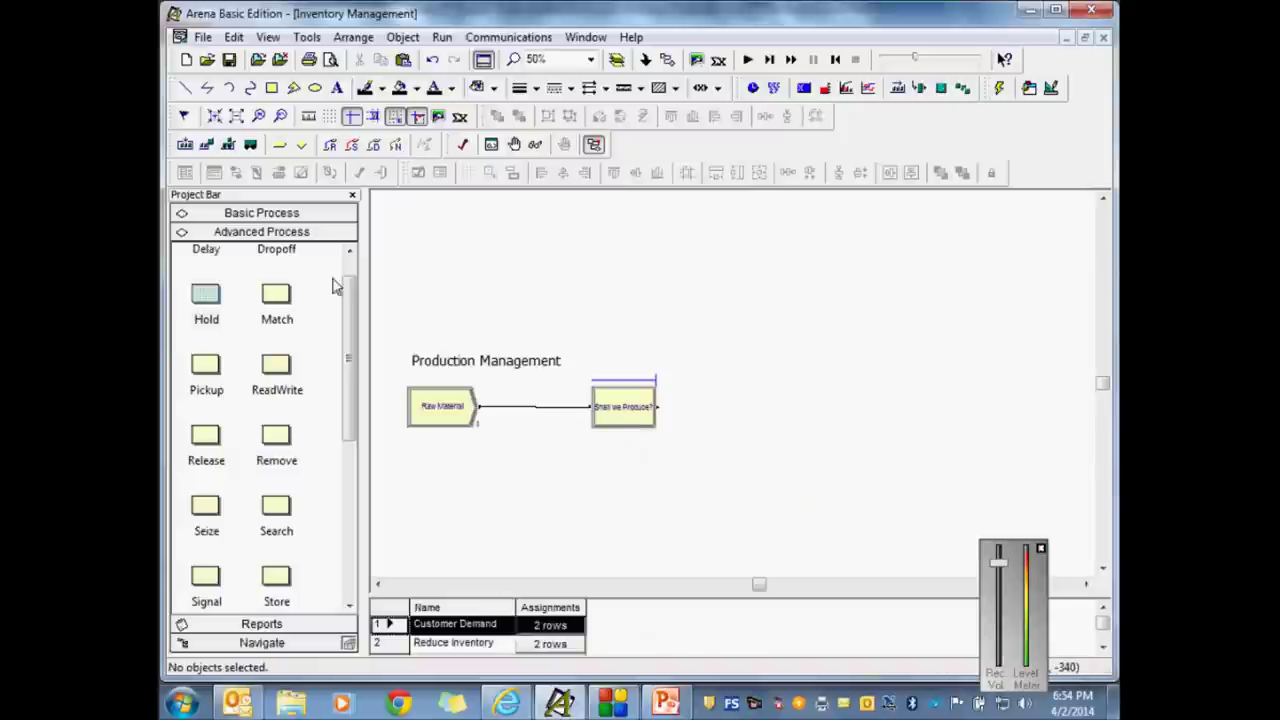
{"action": "left_click", "coordinate": [294, 214]}
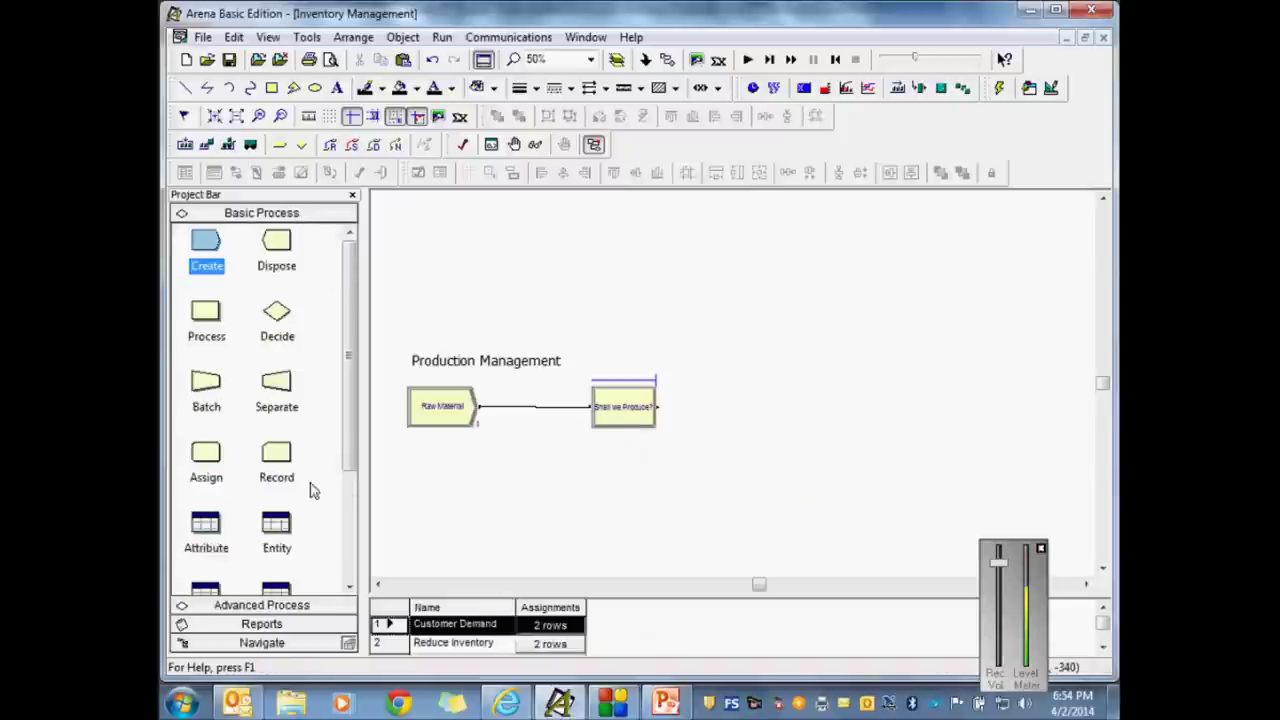
{"action": "left_click_drag", "start_coordinate": [206, 313], "coordinate": [771, 449]}
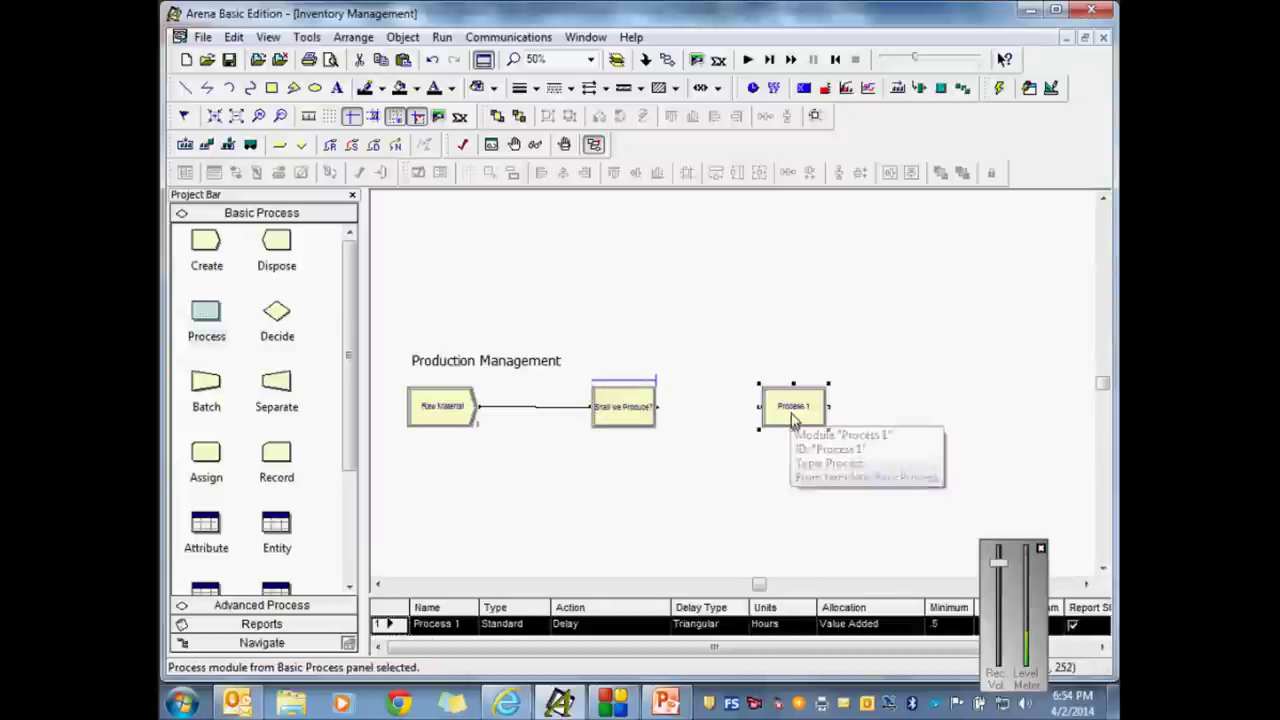
Step: Set the Process 1 module's action to Seize Delay Release and name the process Manufacturing
{"action": "double_click", "coordinate": [795, 416]}
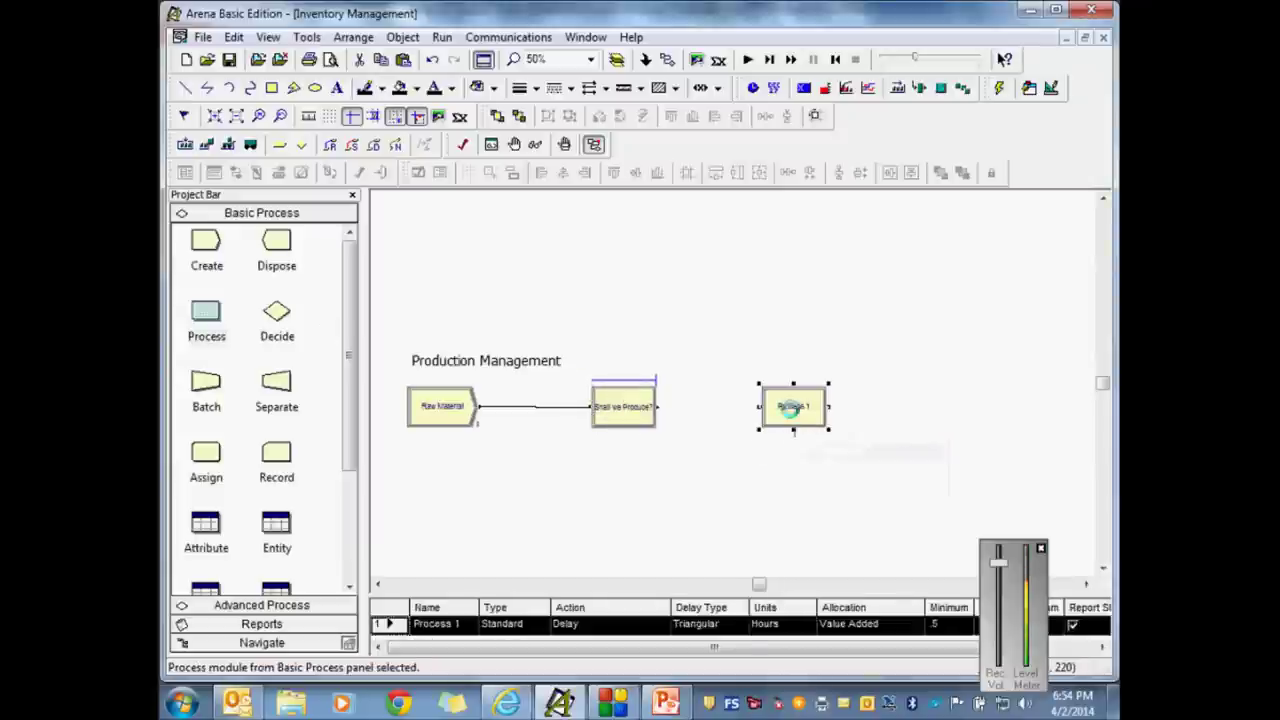
{"action": "left_click", "coordinate": [693, 267]}
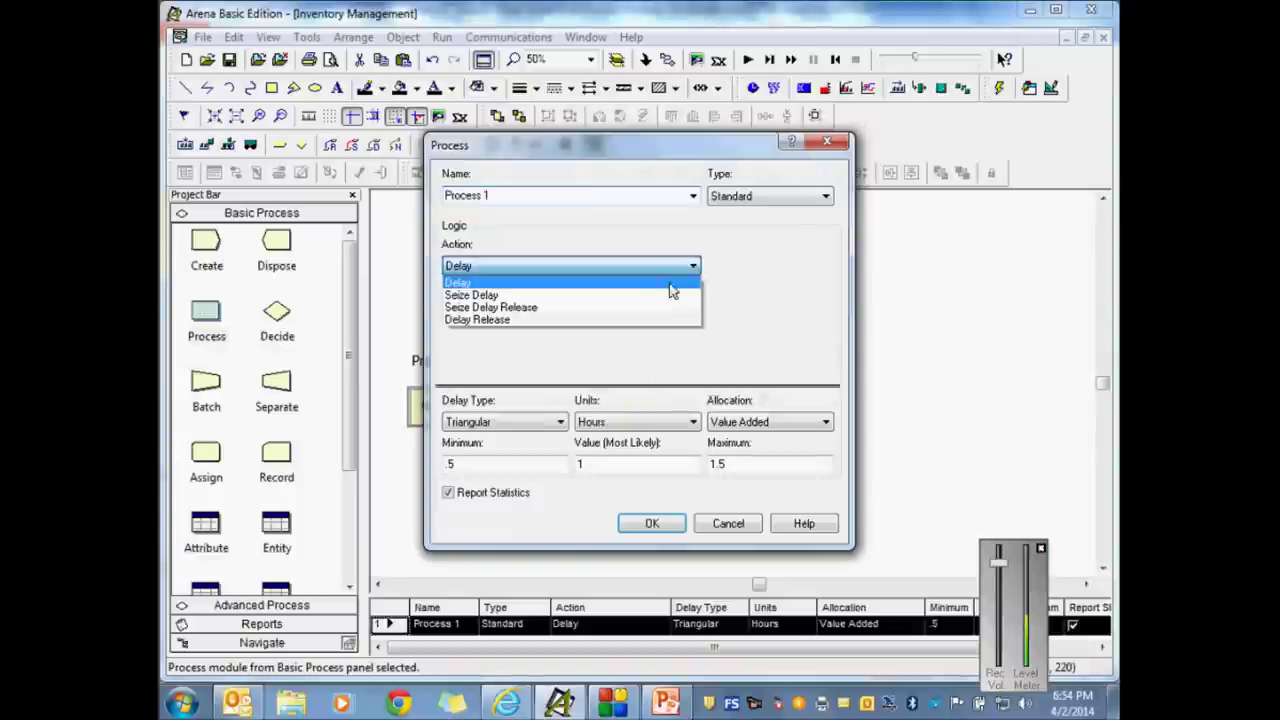
{"action": "left_click", "coordinate": [620, 307]}
{"action": "left_click", "coordinate": [507, 196]}
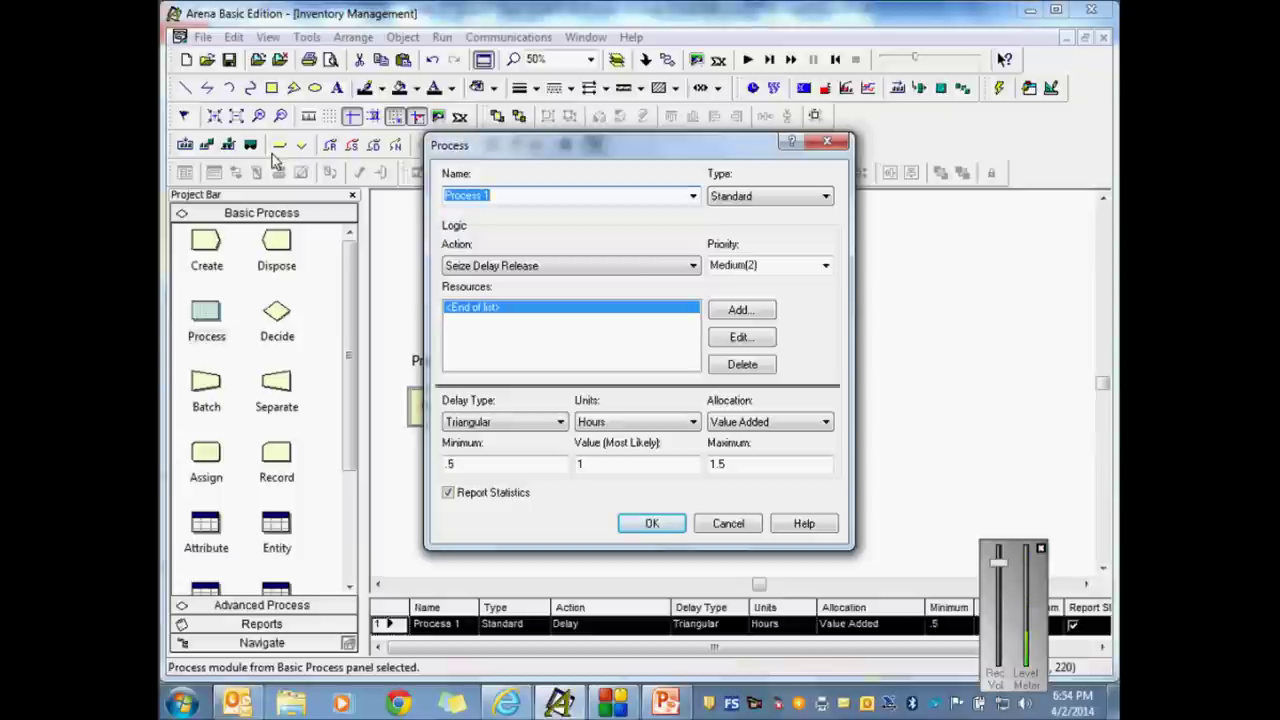
{"action": "type", "text": "Manufacturing"}
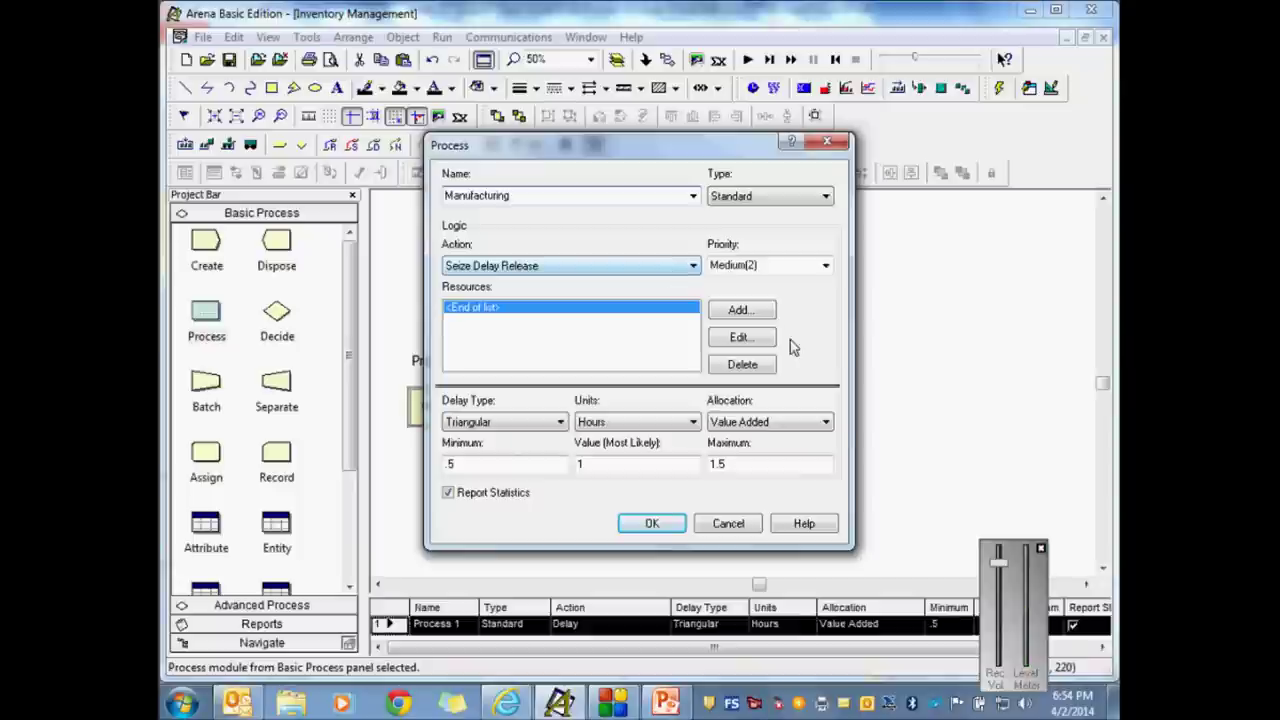
Step: Add a resource named Manufacturing Cell to the Manufacturing process
{"action": "left_click", "coordinate": [745, 311]}
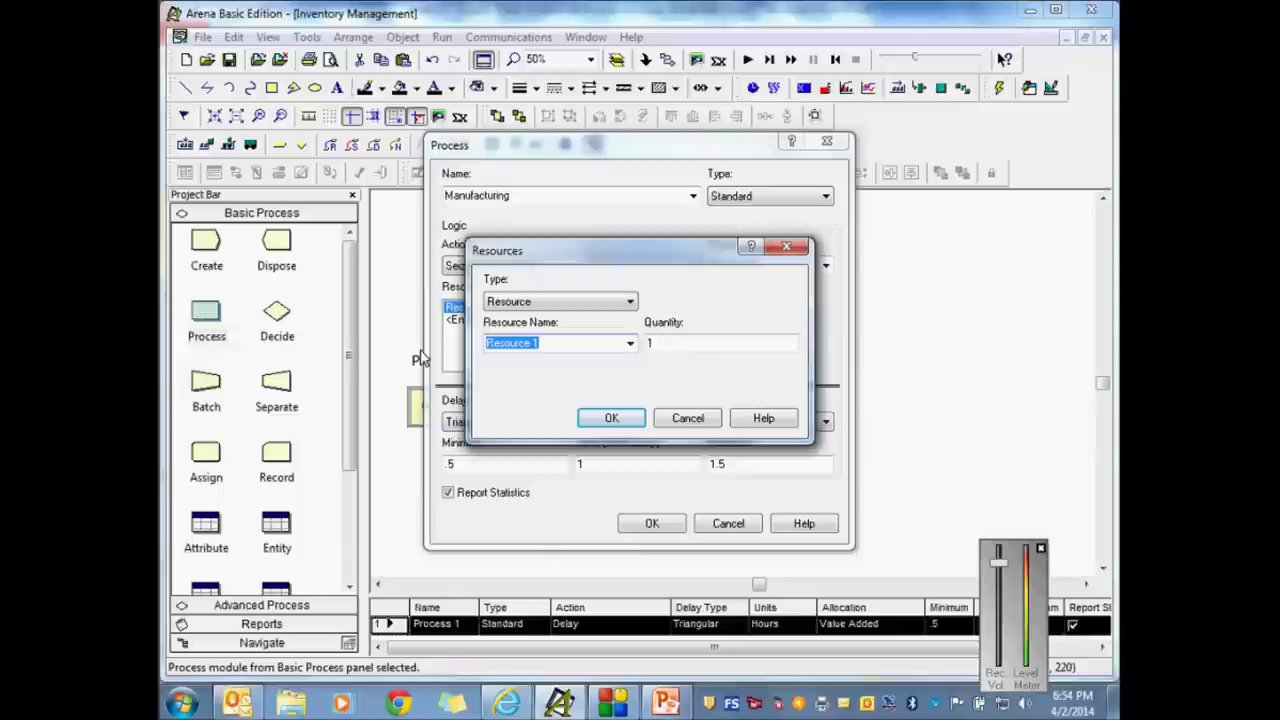
{"action": "type", "text": "Manu"}
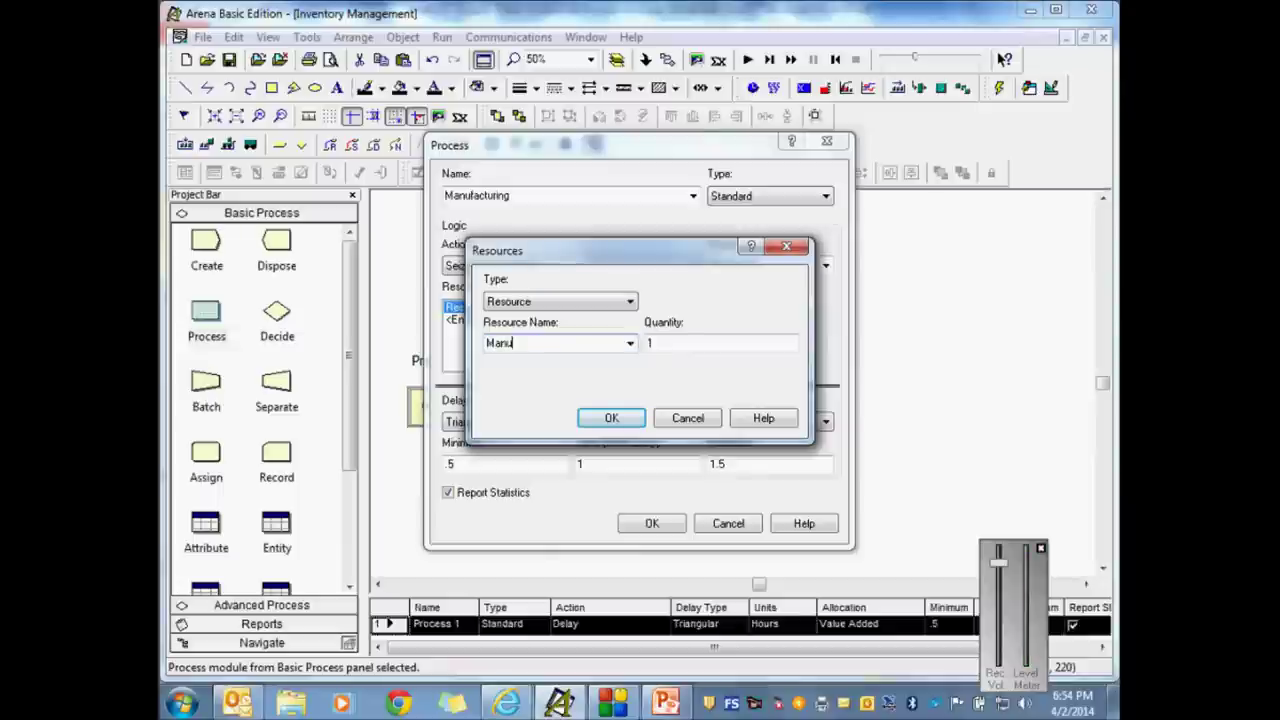
{"action": "type", "text": "facturing Cell"}
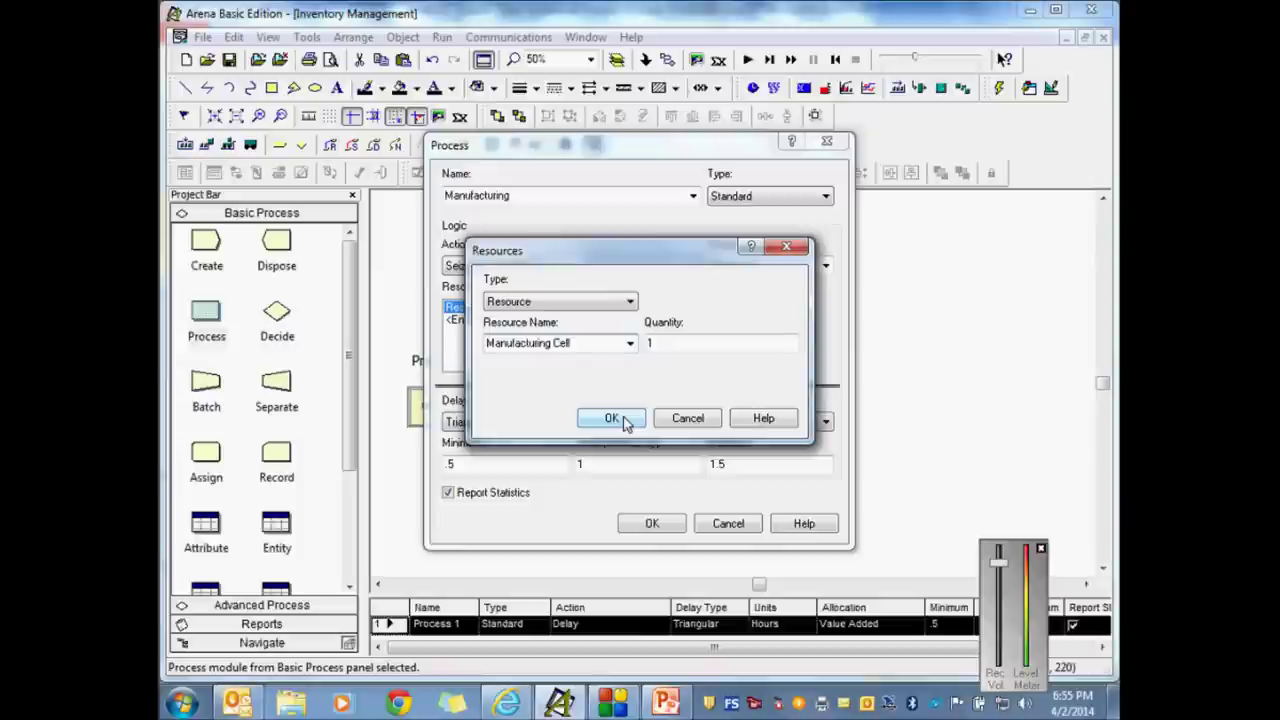
{"action": "left_click", "coordinate": [612, 418]}
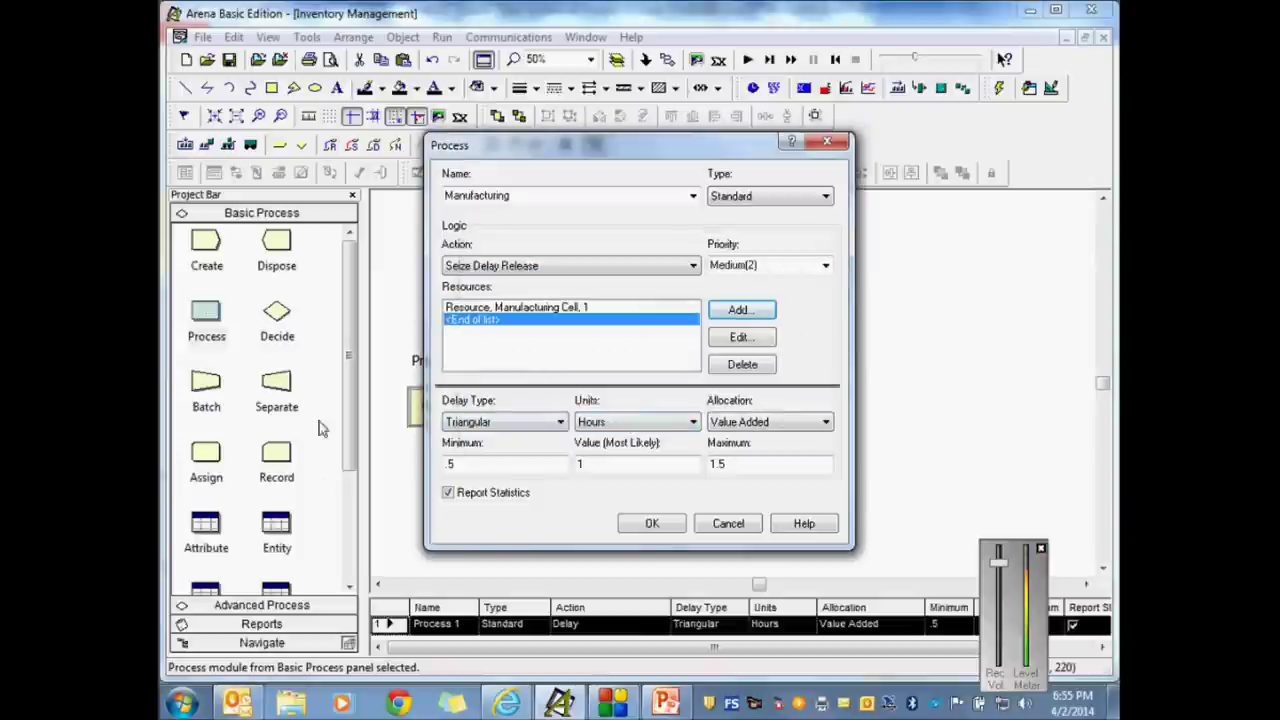
Step: Set the process delay type to Expression and enter the uniform distribution UNIF( 10,20 ) as its expression
{"action": "left_click", "coordinate": [561, 422]}
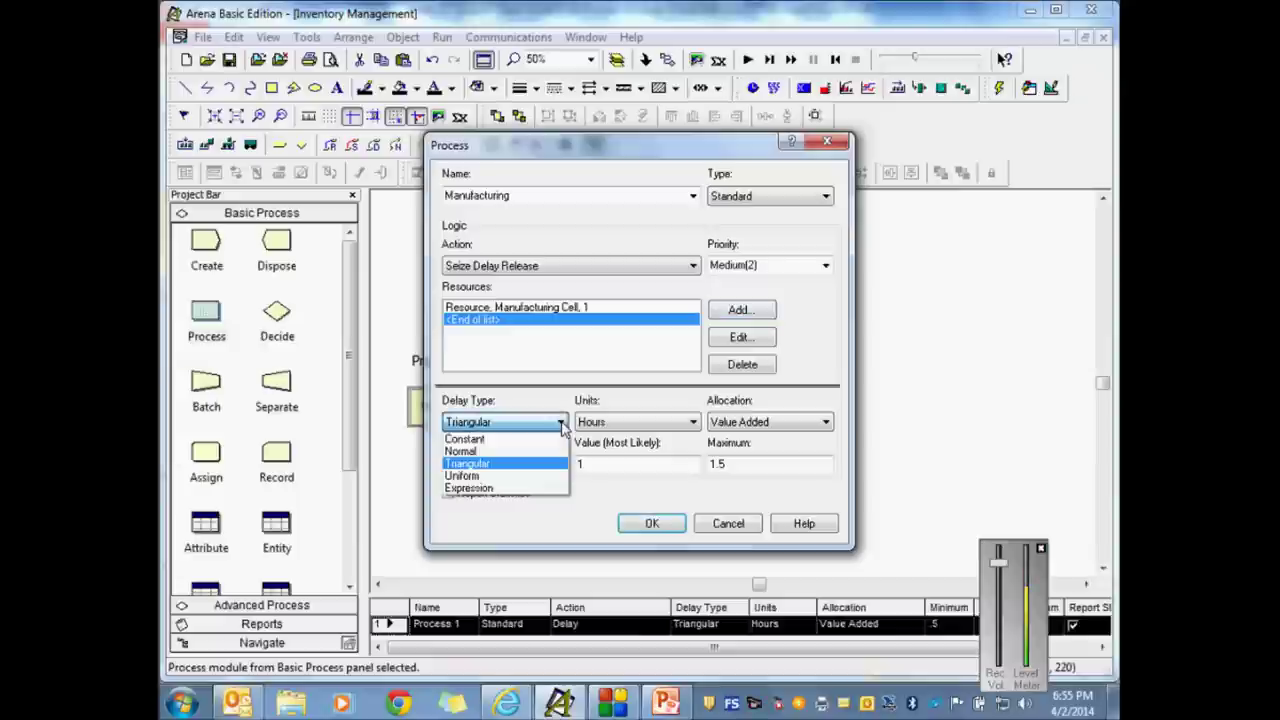
{"action": "left_click", "coordinate": [470, 488]}
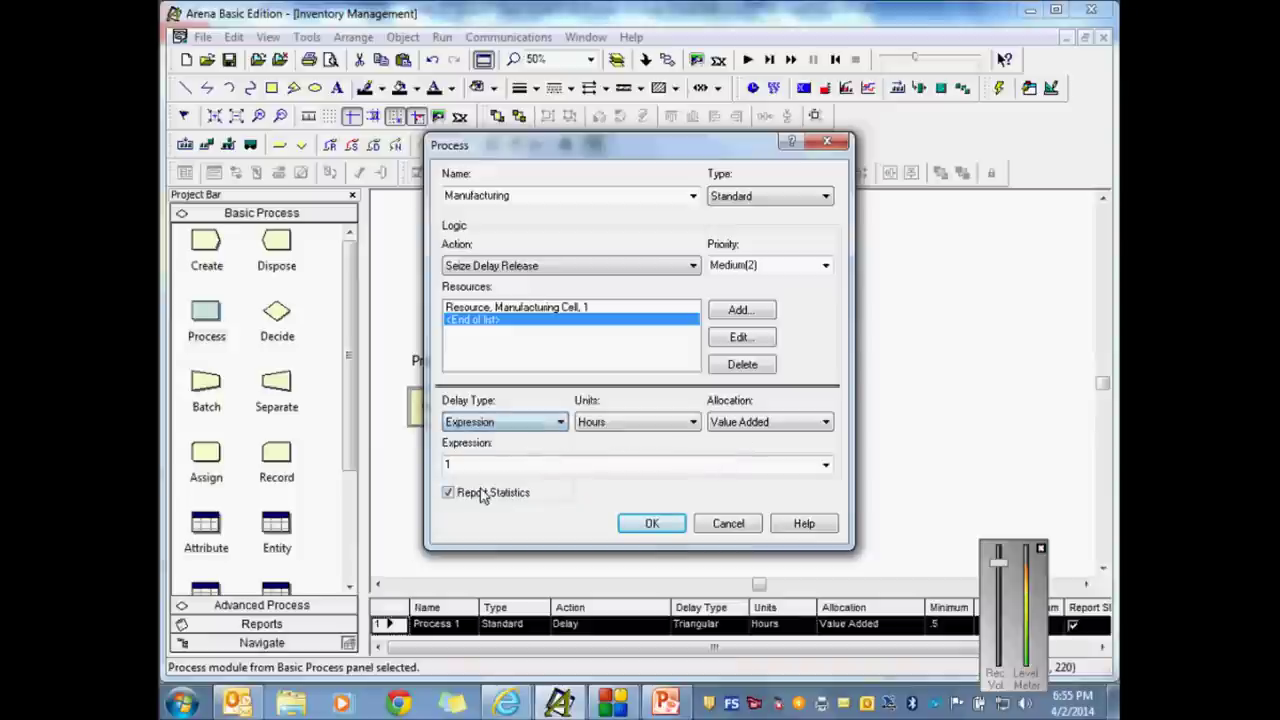
{"action": "left_click", "coordinate": [693, 423]}
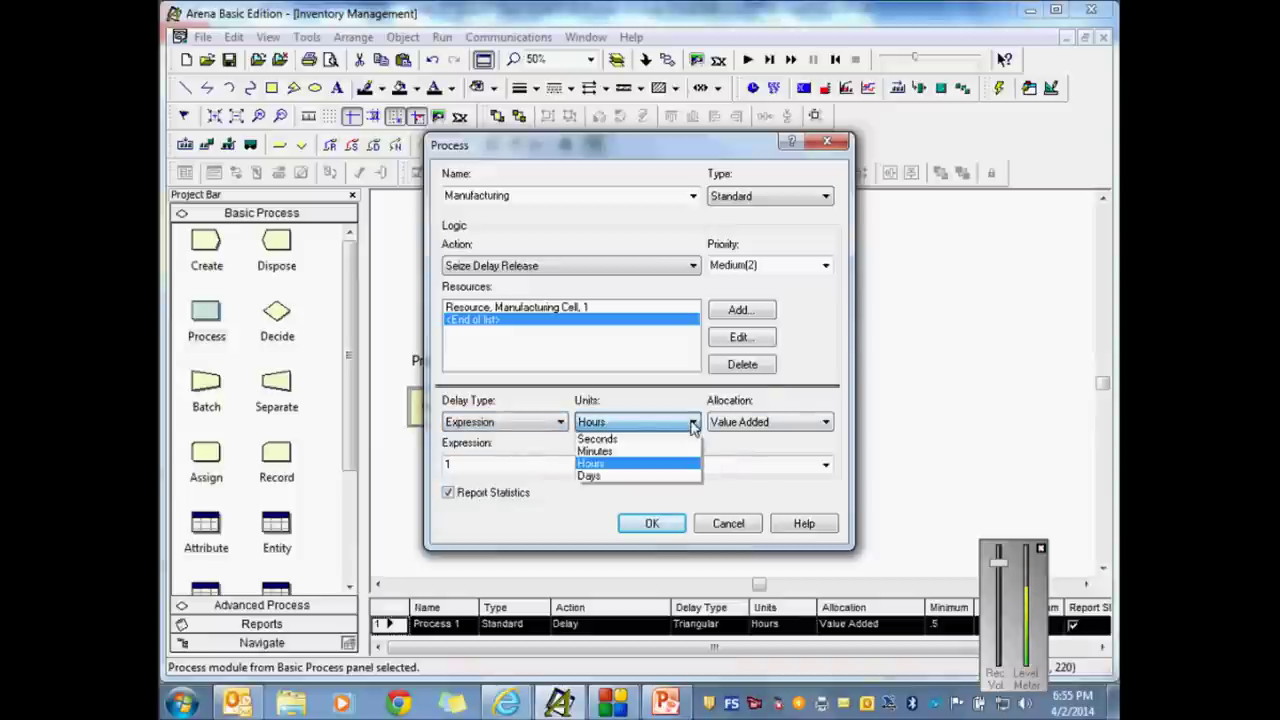
{"action": "left_click", "coordinate": [693, 423]}
{"action": "left_click", "coordinate": [826, 466]}
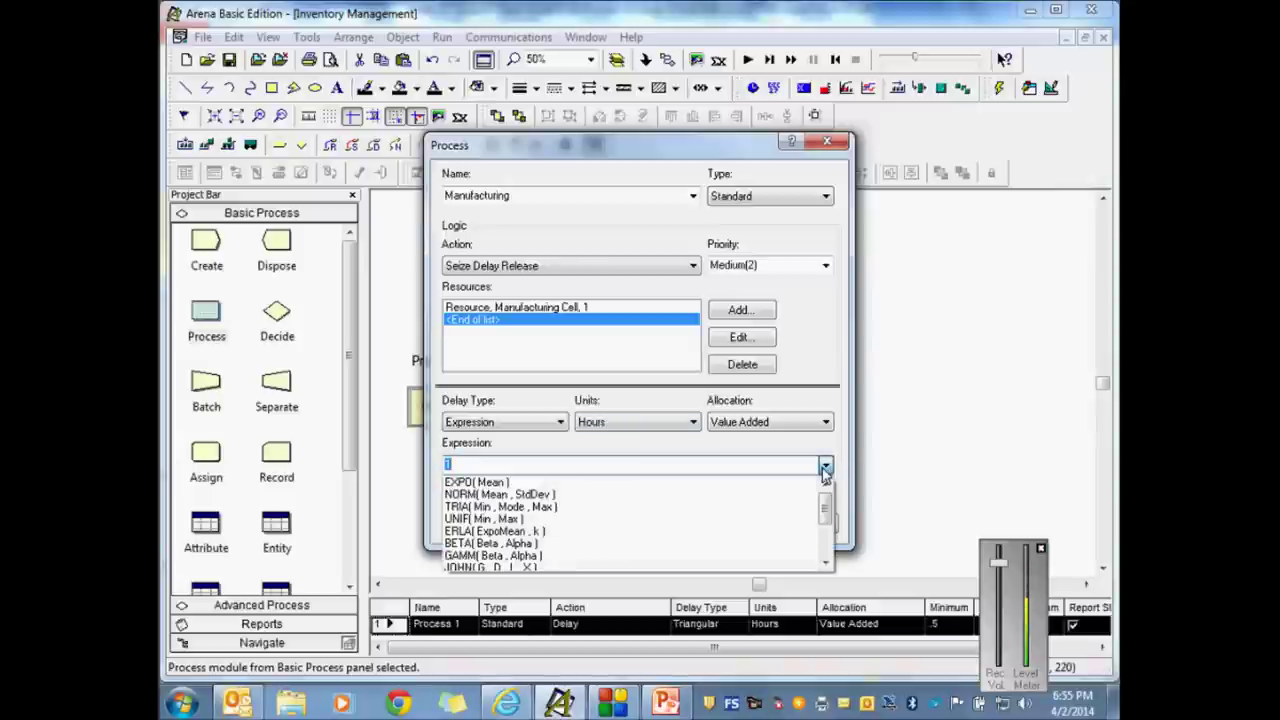
{"action": "left_click", "coordinate": [514, 521]}
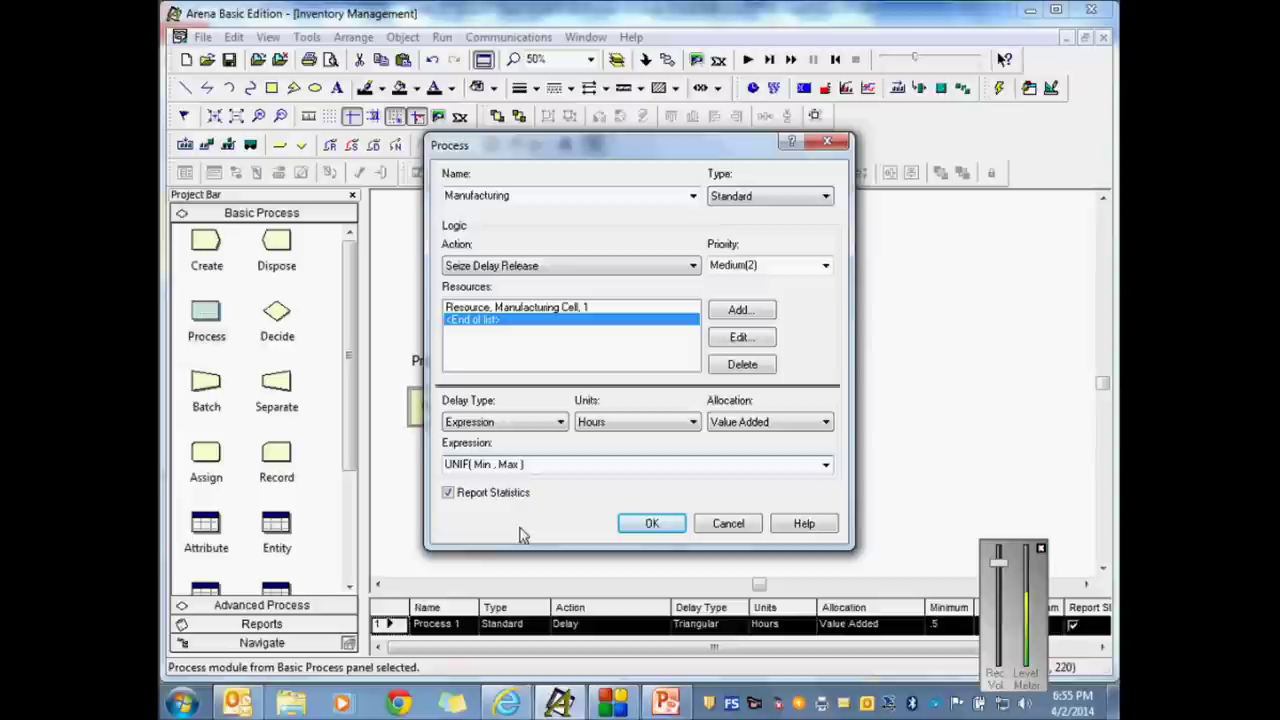
{"action": "key", "text": "BackSpace"}
{"action": "key", "text": "BackSpace"}
{"action": "key", "text": "BackSpace"}
{"action": "key", "text": "BackSpace"}
{"action": "key", "text": "BackSpace"}
{"action": "key", "text": "BackSpace"}
{"action": "key", "text": "BackSpace"}
{"action": "key", "text": "BackSpace"}
{"action": "key", "text": "BackSpace"}
{"action": "key", "text": "BackSpace"}
{"action": "type", "text": "10,2"}
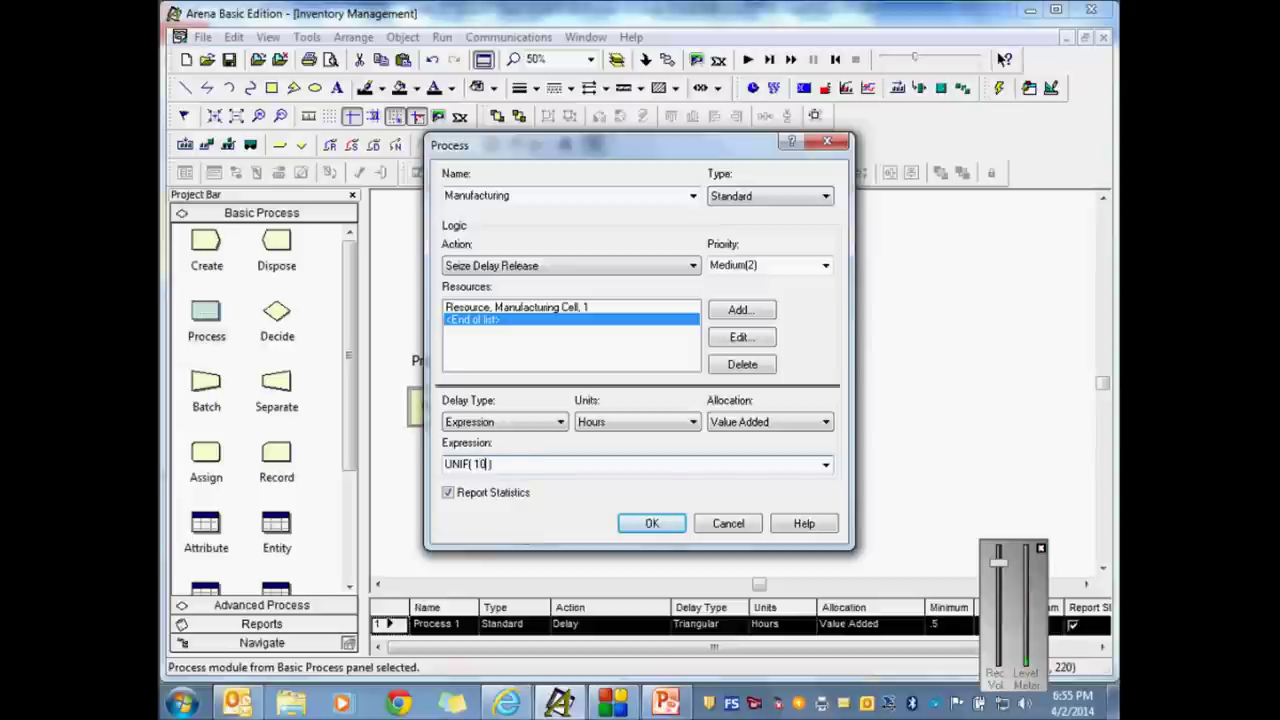
{"action": "type", "text": "0"}
Step: Set the delay units to Minutes and confirm the Manufacturing process settings
{"action": "left_click", "coordinate": [691, 422]}
{"action": "left_click", "coordinate": [634, 452]}
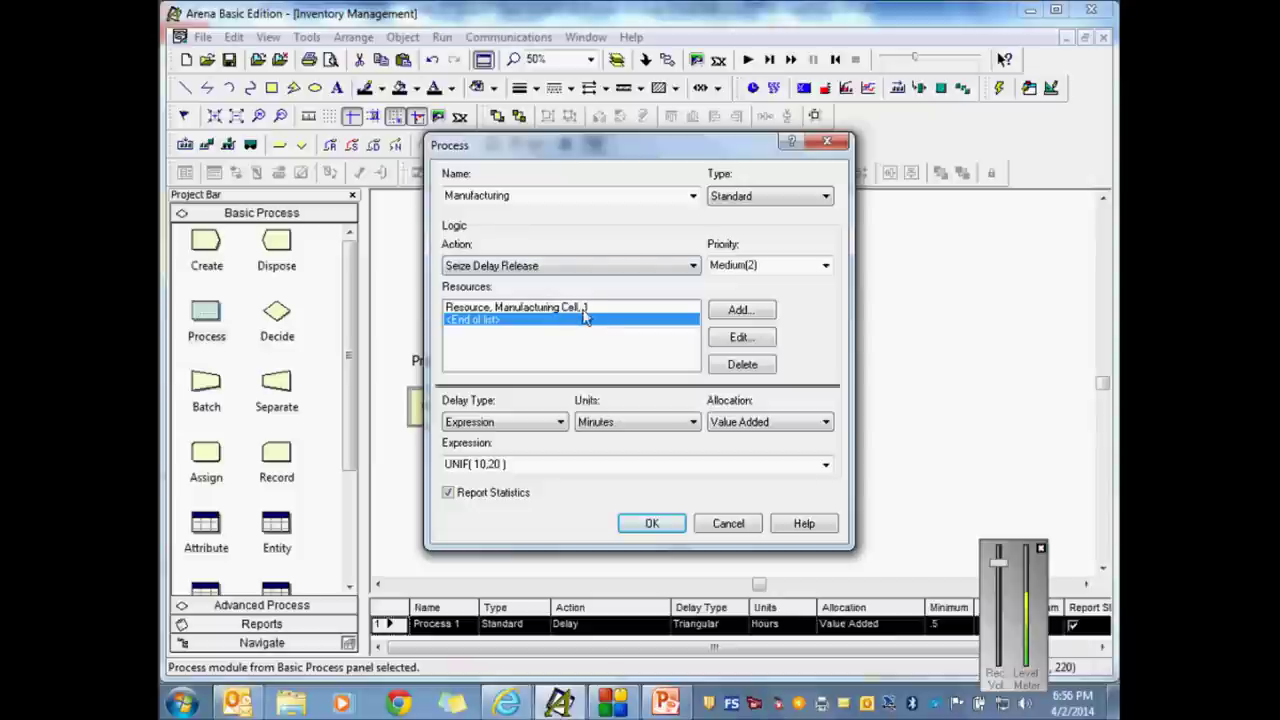
{"action": "double_click", "coordinate": [526, 195]}
{"action": "left_click", "coordinate": [480, 197]}
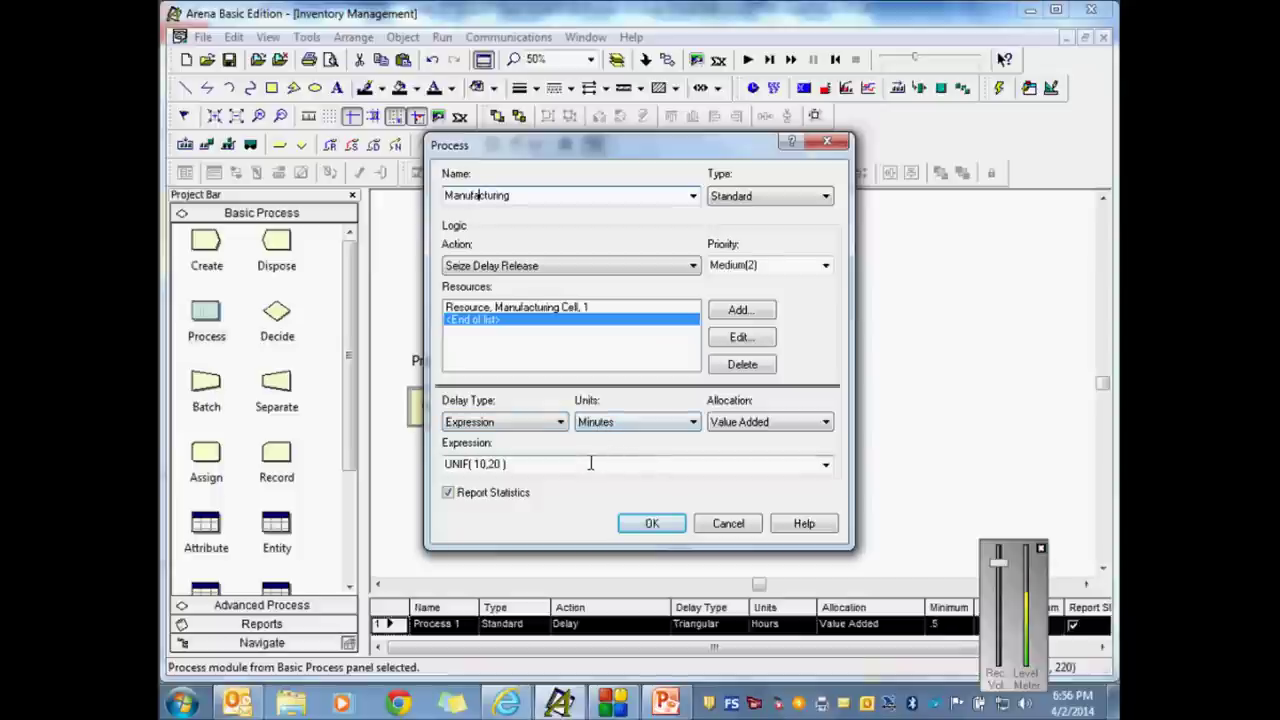
{"action": "left_click", "coordinate": [652, 524]}
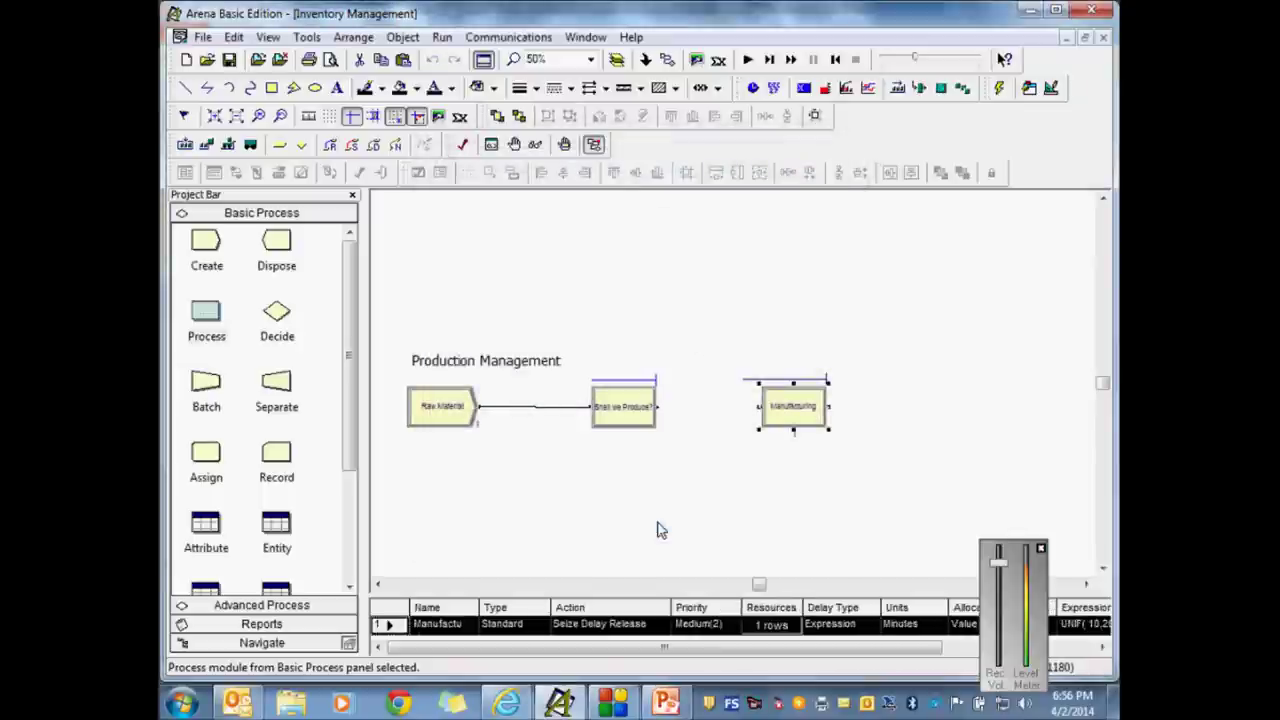
Step: Move the Shall we Produce? and Manufacturing modules closer to the Raw Material module, keeping them in one row
{"action": "left_click_drag", "start_coordinate": [636, 422], "coordinate": [581, 420]}
{"action": "left_click_drag", "start_coordinate": [787, 433], "coordinate": [686, 425]}
{"action": "left_click", "coordinate": [588, 427]}
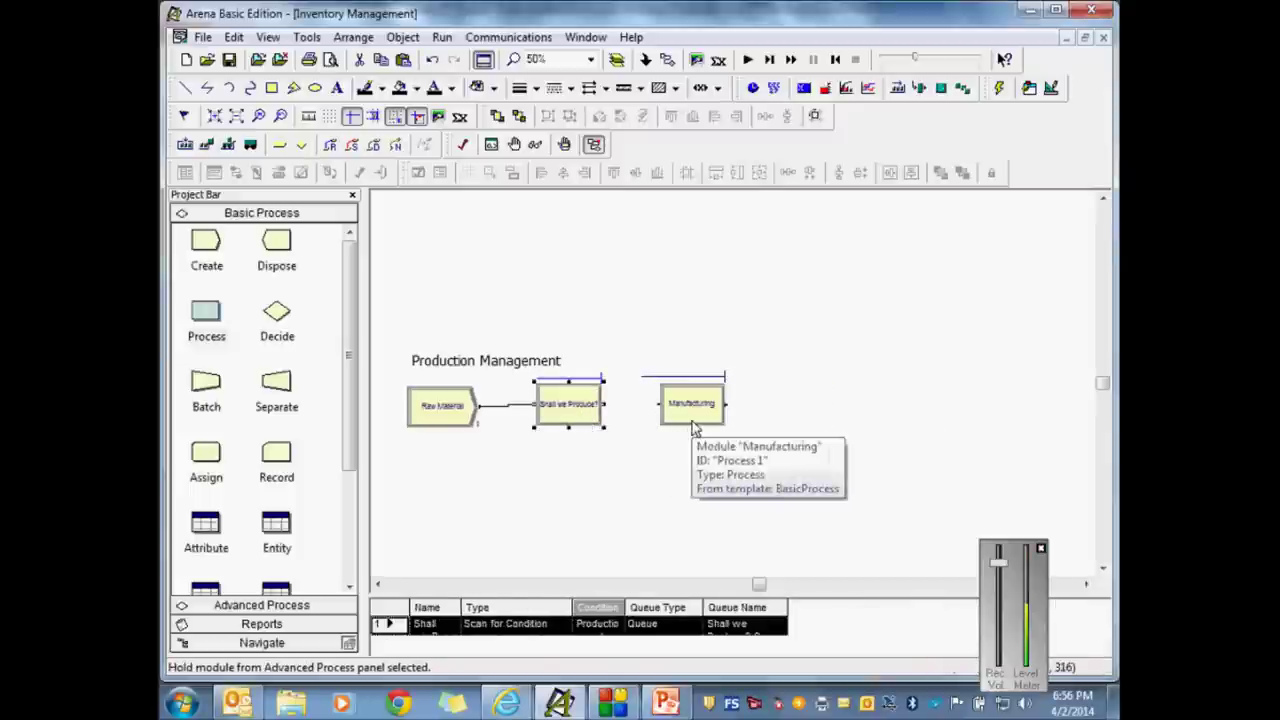
{"action": "left_click", "coordinate": [689, 425]}
{"action": "left_click_drag", "start_coordinate": [671, 429], "coordinate": [671, 423]}
{"action": "left_click", "coordinate": [651, 431]}
Step: Connect the exit of Shall we Produce? to the entry of the Manufacturing module
{"action": "left_click", "coordinate": [667, 59]}
{"action": "left_click", "coordinate": [602, 403]}
{"action": "left_click", "coordinate": [662, 403]}
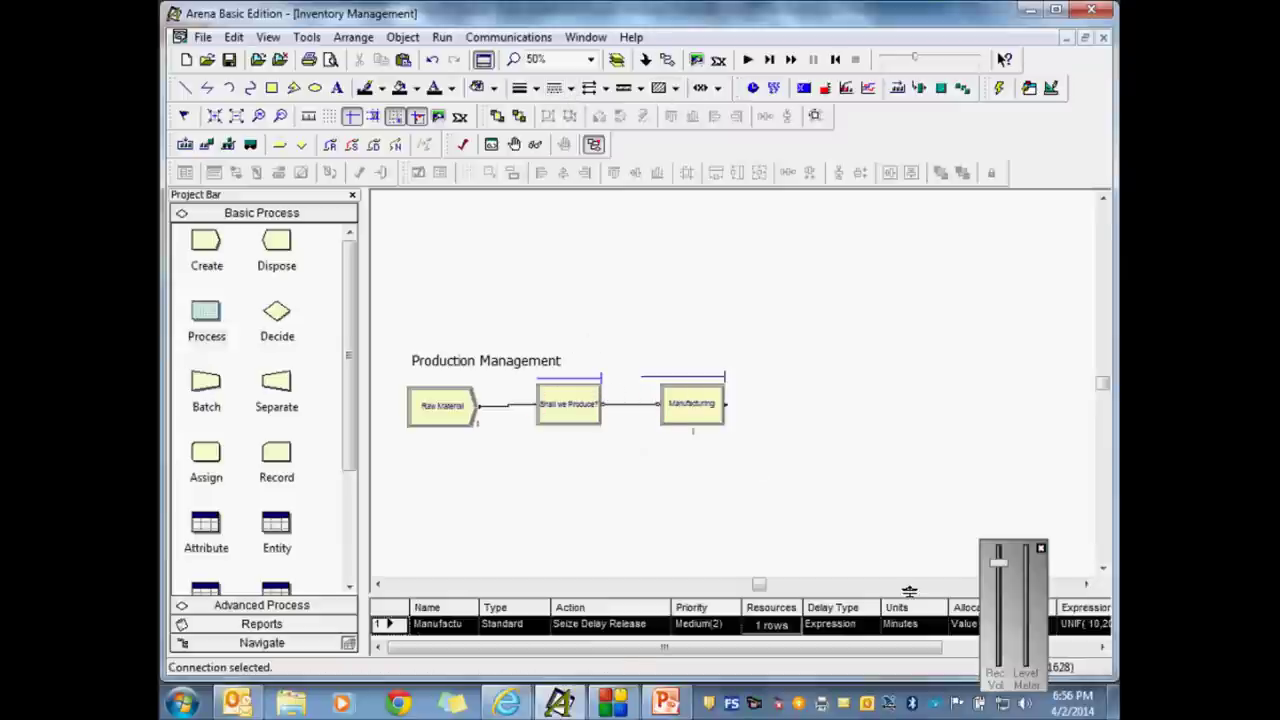
{"action": "left_click_drag", "start_coordinate": [909, 594], "coordinate": [909, 591]}
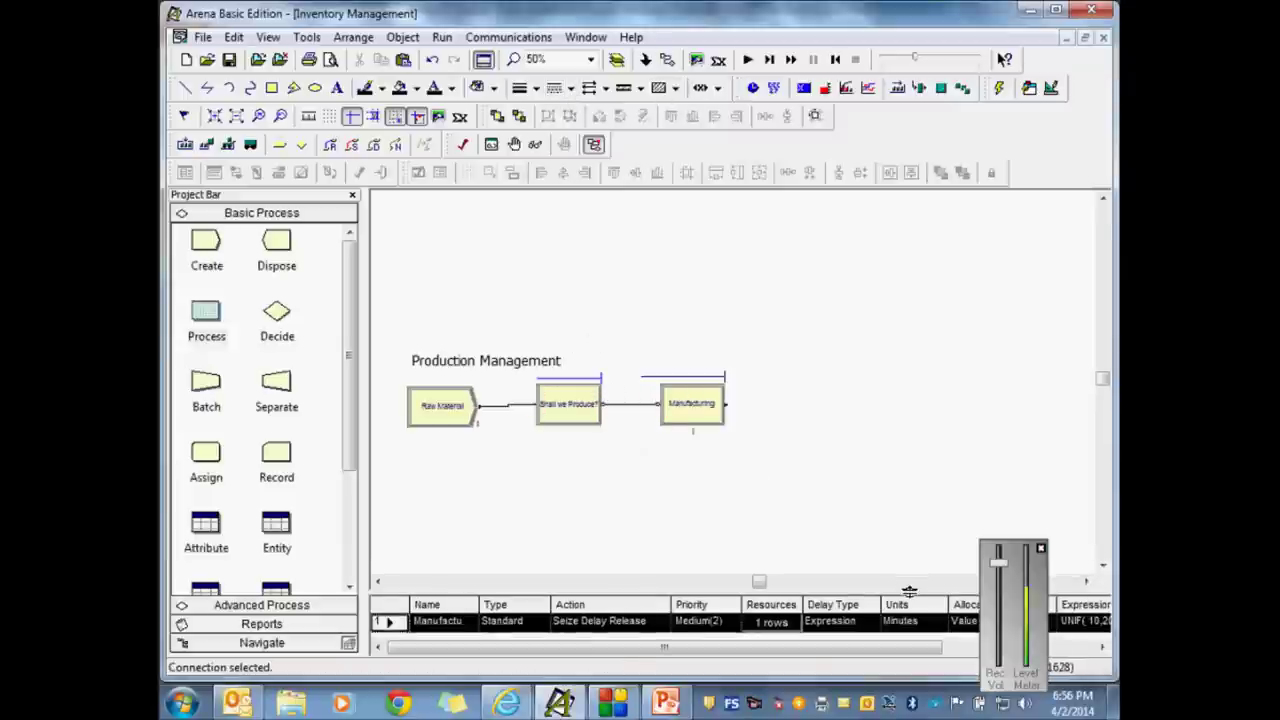
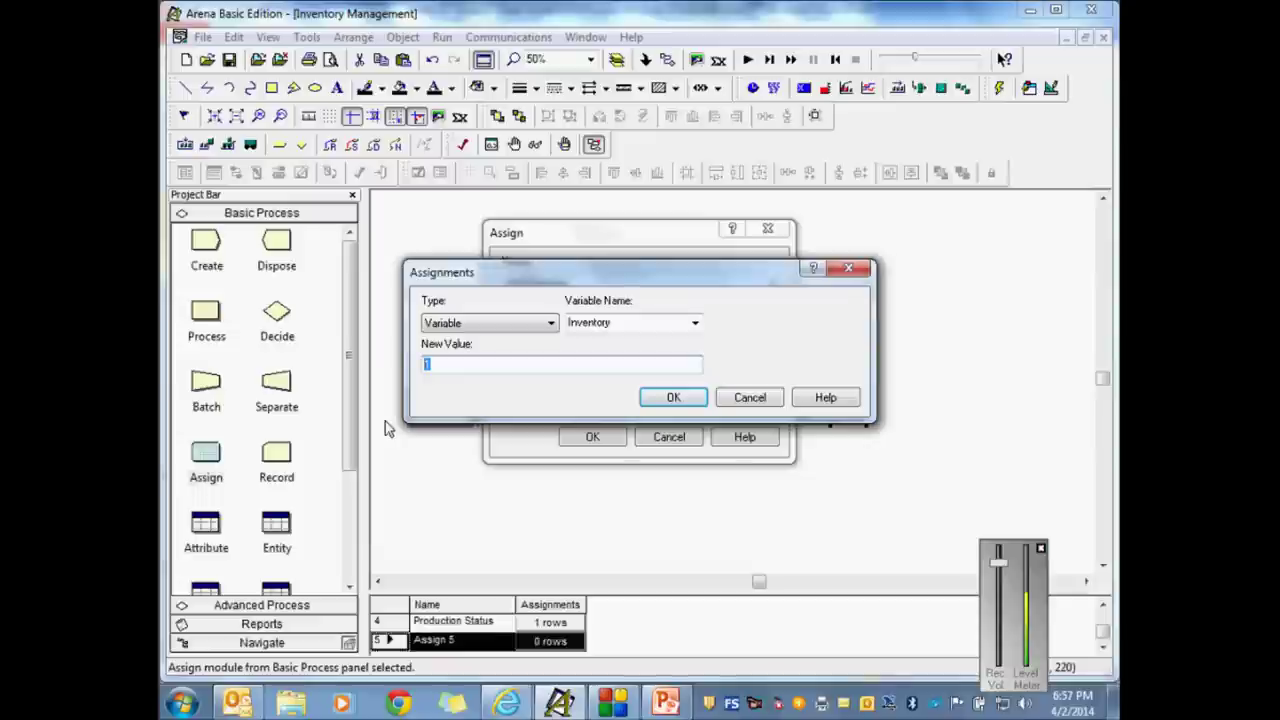
{"action": "type", "text": "Inventor"}
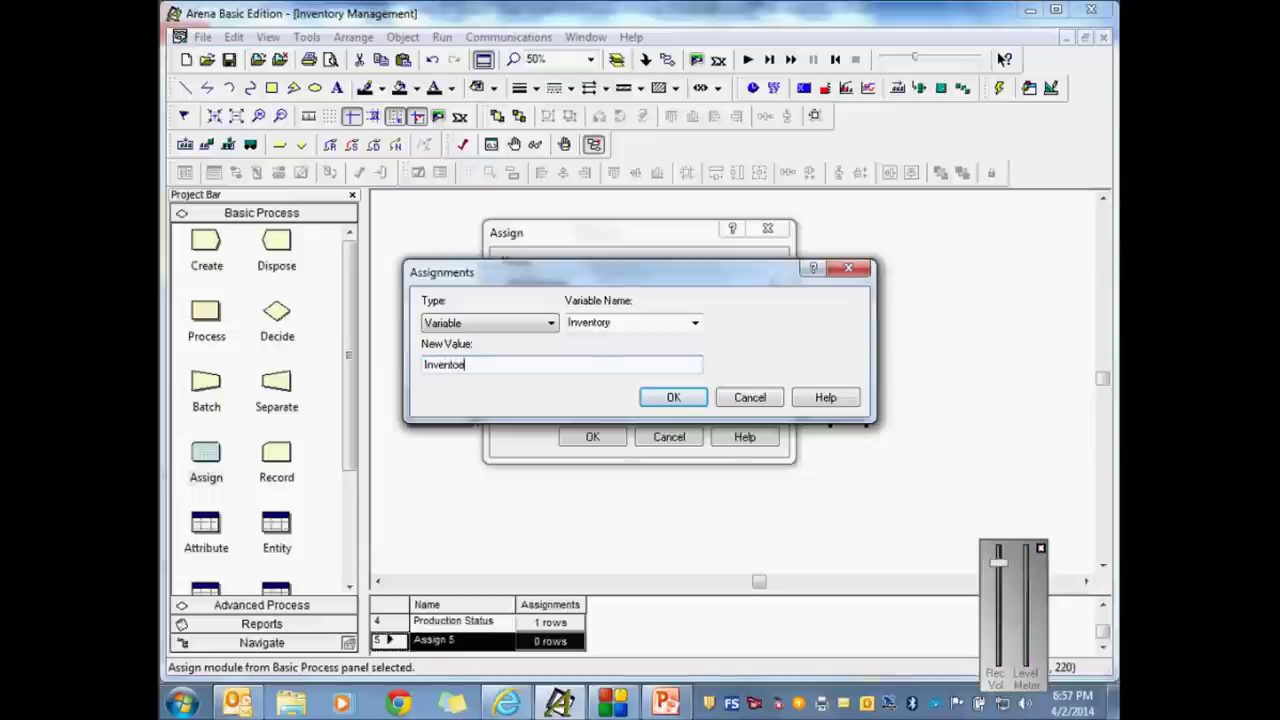
{"action": "type", "text": "ry"}
{"action": "key", "text": "BackSpace"}
{"action": "key", "text": "BackSpace"}
{"action": "key", "text": "BackSpace"}
{"action": "key", "text": "BackSpace"}
{"action": "key", "text": "BackSpace"}
{"action": "key", "text": "BackSpace"}
{"action": "key", "text": "BackSpace"}
{"action": "key", "text": "BackSpace"}
{"action": "key", "text": "BackSpace"}
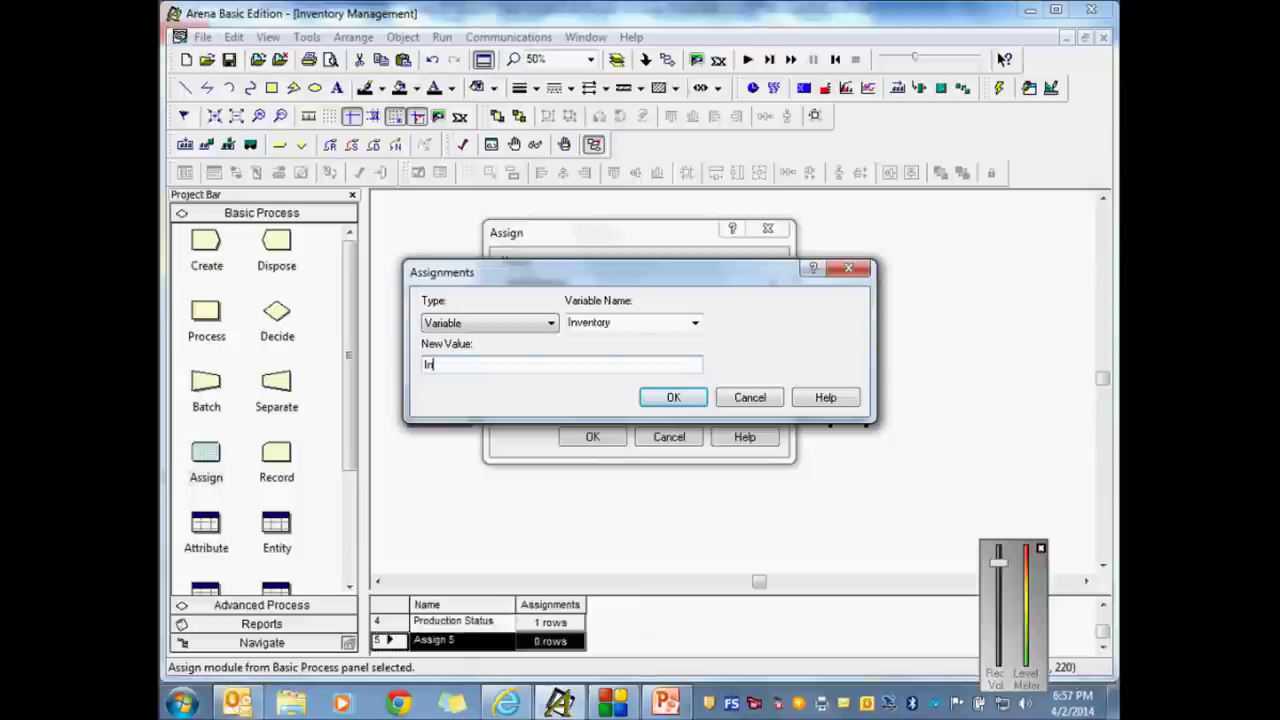
Step: Build the expression Inventory + Batch Size as the Inventory variable's new value and confirm the Add Inventory assignment
{"action": "right_click", "coordinate": [461, 367]}
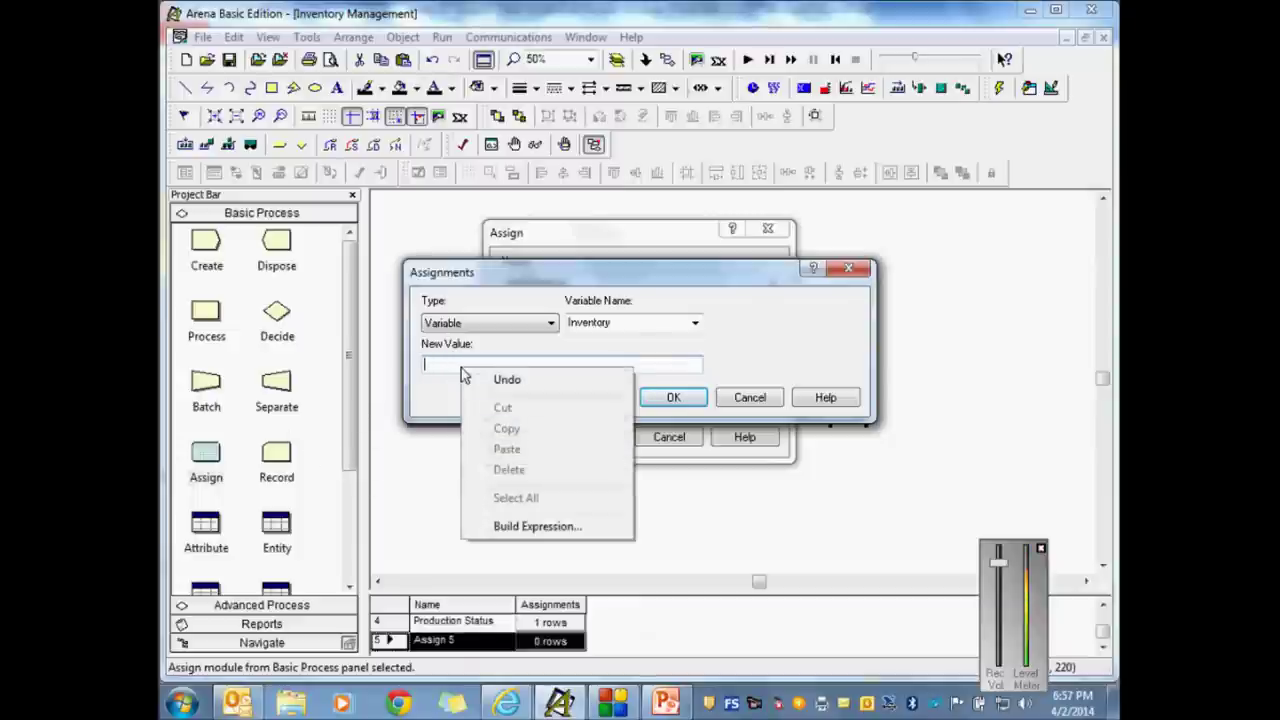
{"action": "left_click", "coordinate": [551, 526]}
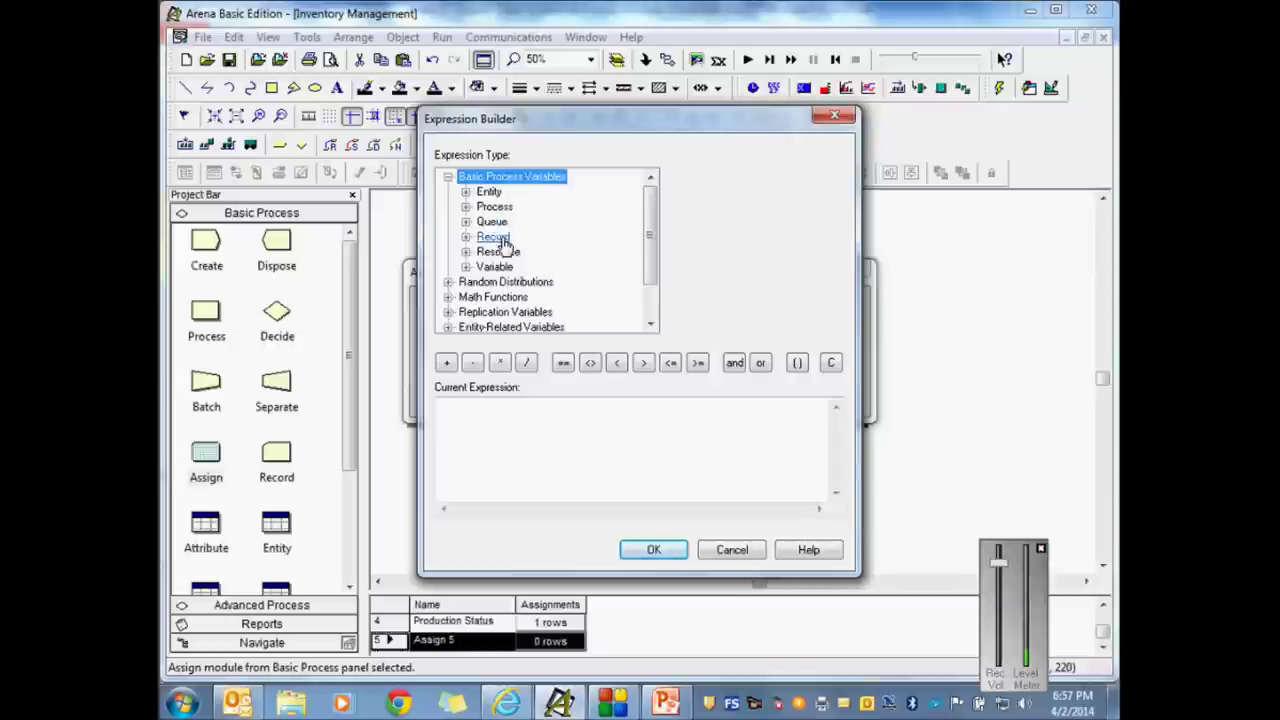
{"action": "double_click", "coordinate": [493, 266]}
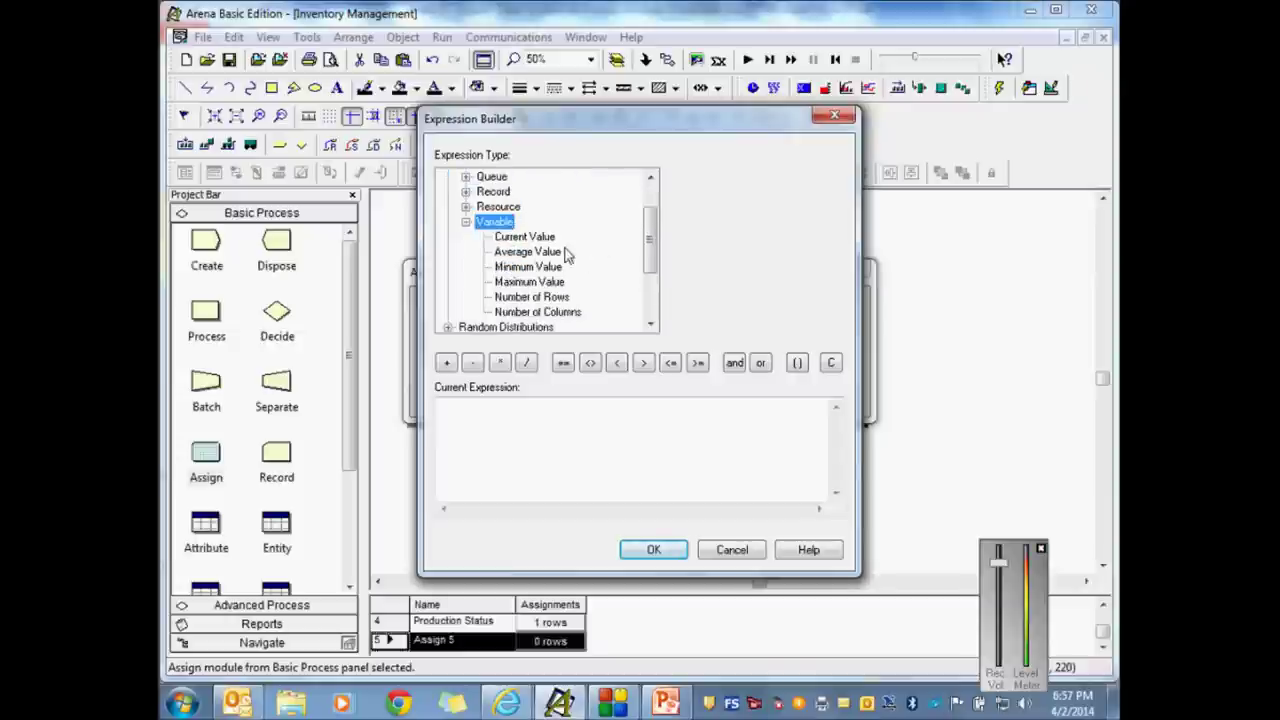
{"action": "left_click", "coordinate": [530, 237]}
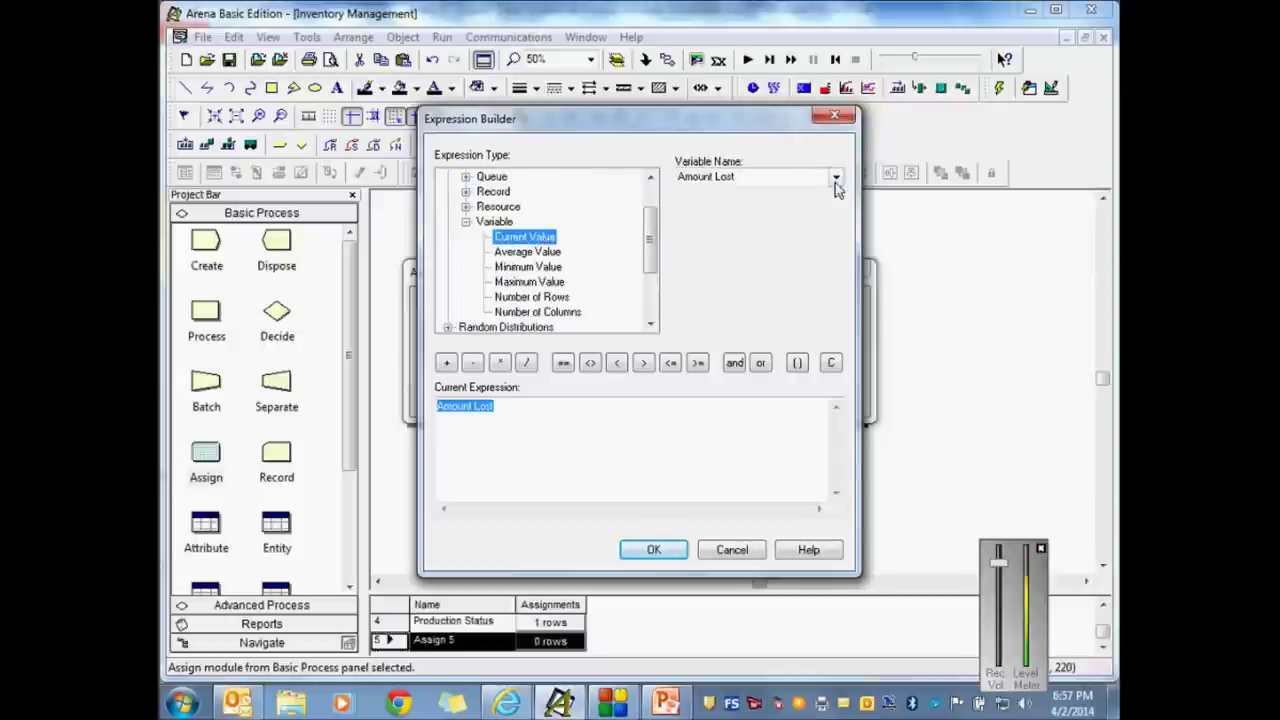
{"action": "left_click", "coordinate": [835, 177]}
{"action": "left_click", "coordinate": [740, 244]}
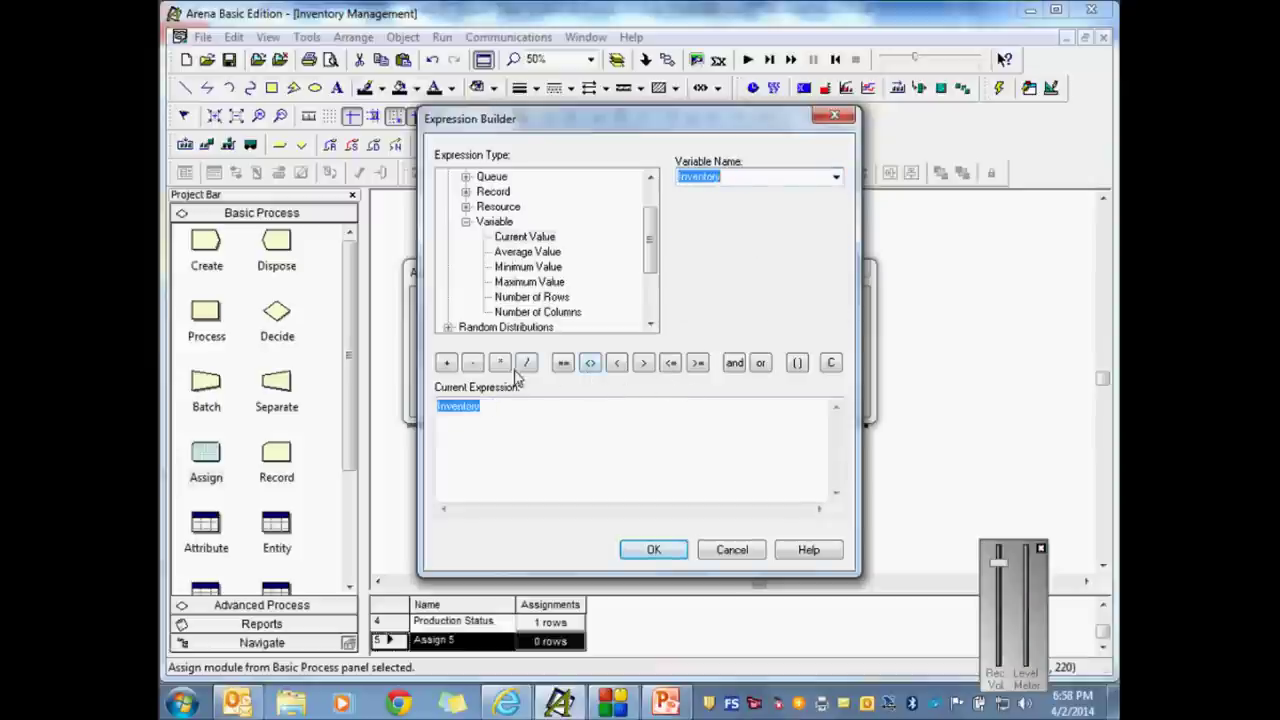
{"action": "left_click", "coordinate": [447, 363]}
{"action": "left_click", "coordinate": [835, 177]}
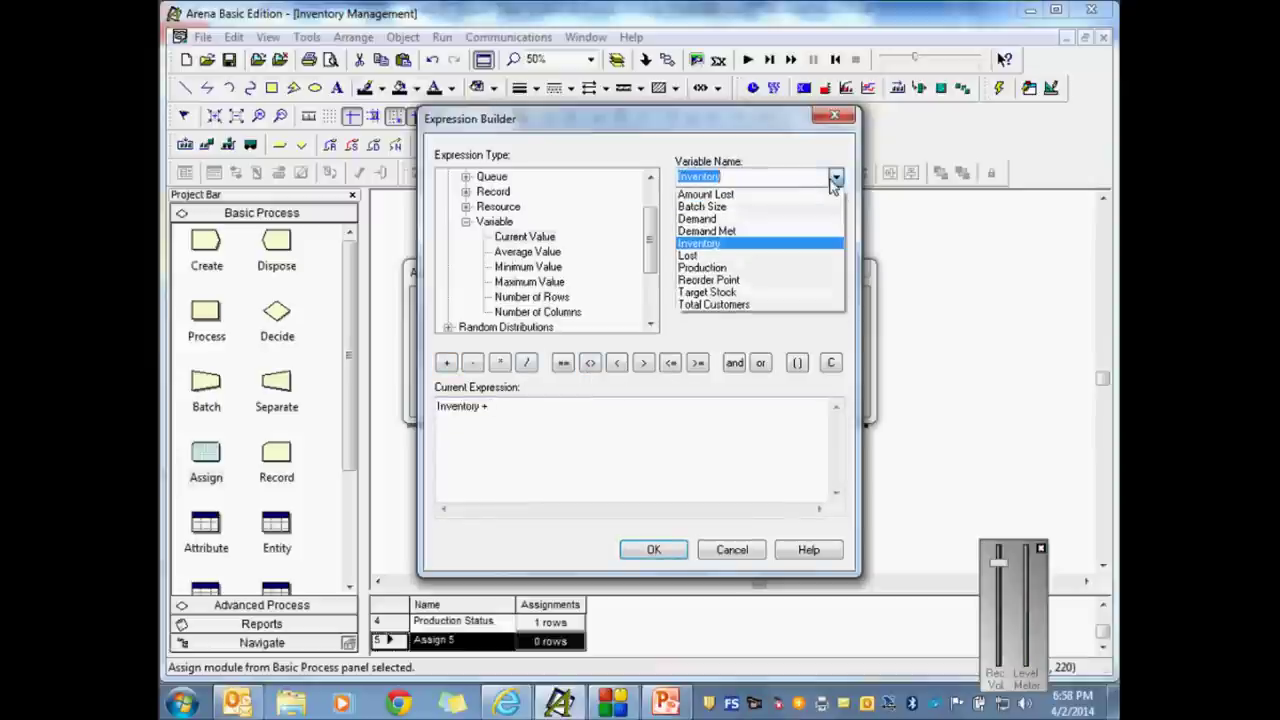
{"action": "left_click", "coordinate": [745, 207]}
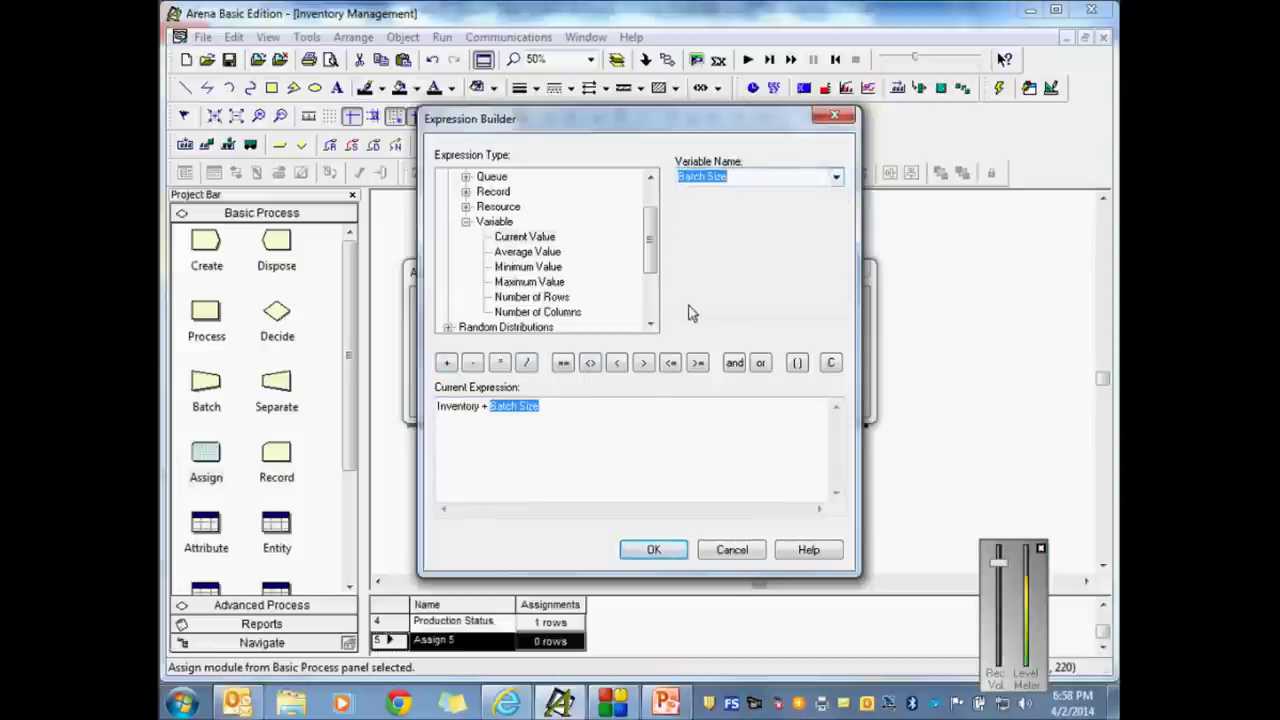
{"action": "left_click", "coordinate": [648, 402]}
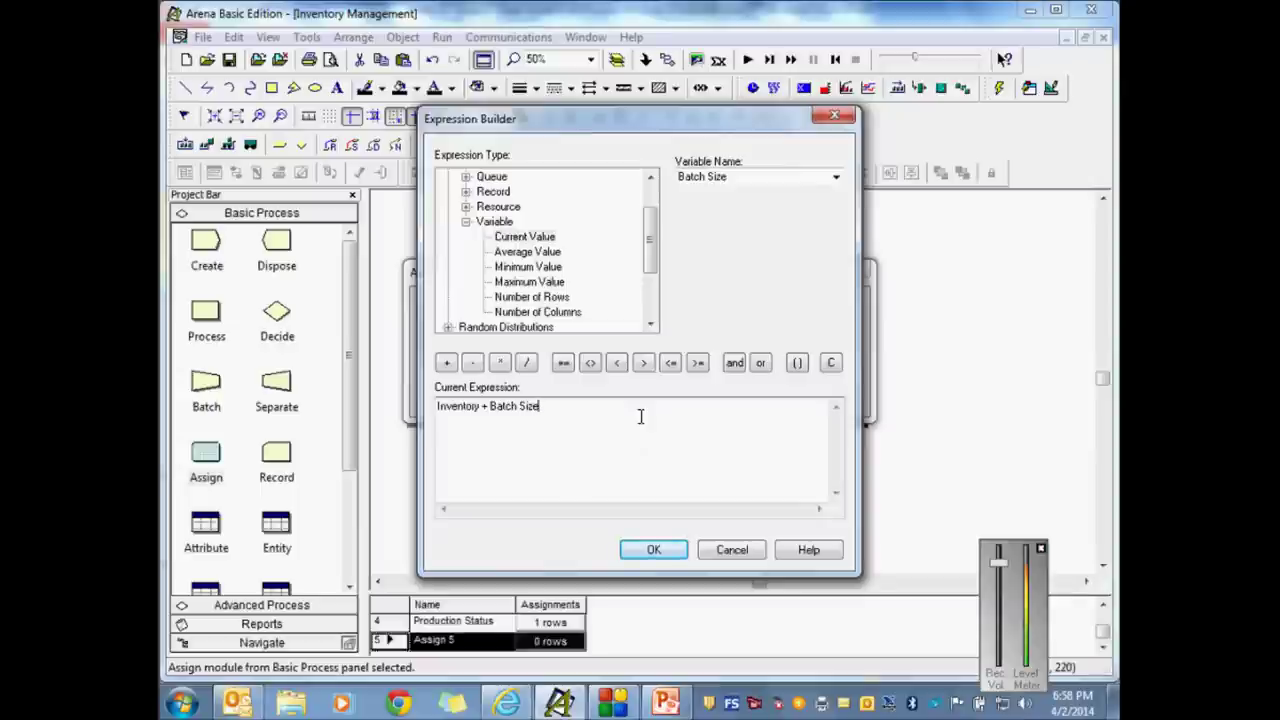
{"action": "left_click", "coordinate": [653, 551]}
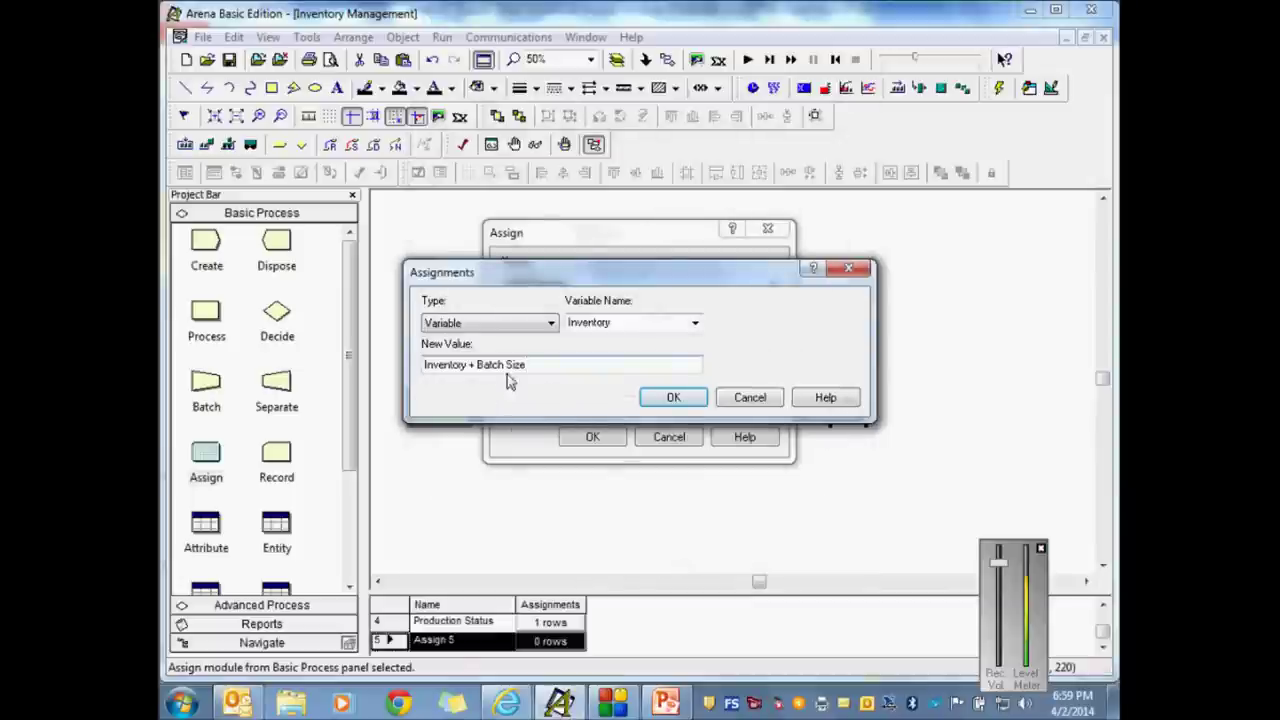
{"action": "left_click", "coordinate": [676, 398]}
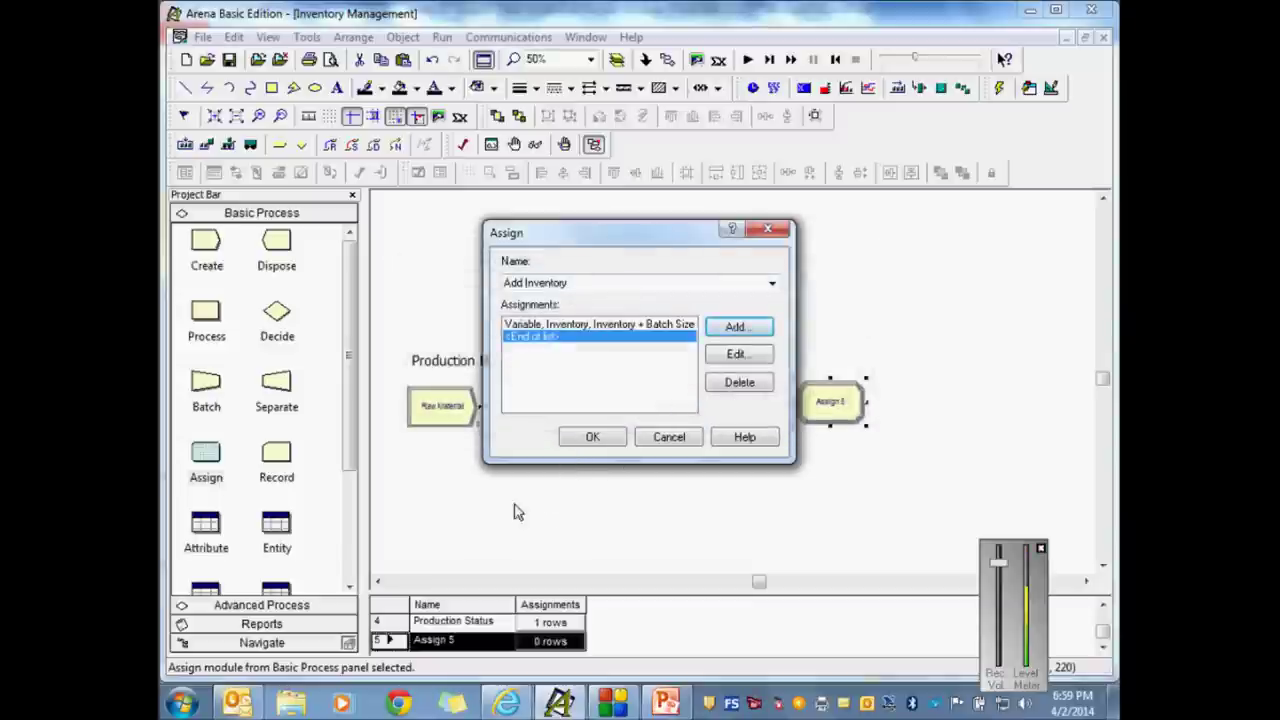
{"action": "left_click", "coordinate": [608, 439]}
Step: Shift the Add Inventory module slightly closer to Manufacturing and connect Manufacturing's exit to its entry
{"action": "left_click_drag", "start_coordinate": [831, 412], "coordinate": [817, 415]}
{"action": "left_click", "coordinate": [785, 465]}
{"action": "left_click", "coordinate": [645, 59]}
{"action": "left_click", "coordinate": [727, 404]}
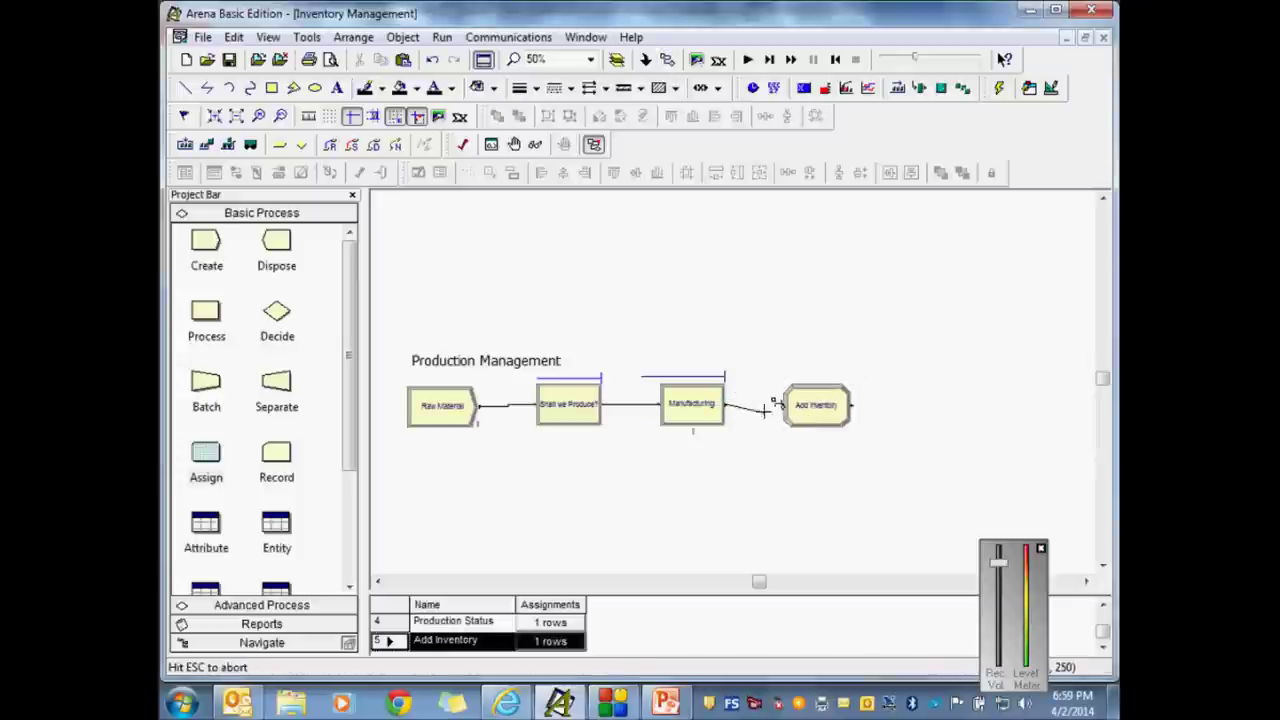
{"action": "left_click", "coordinate": [783, 405]}
{"action": "left_click", "coordinate": [785, 557]}
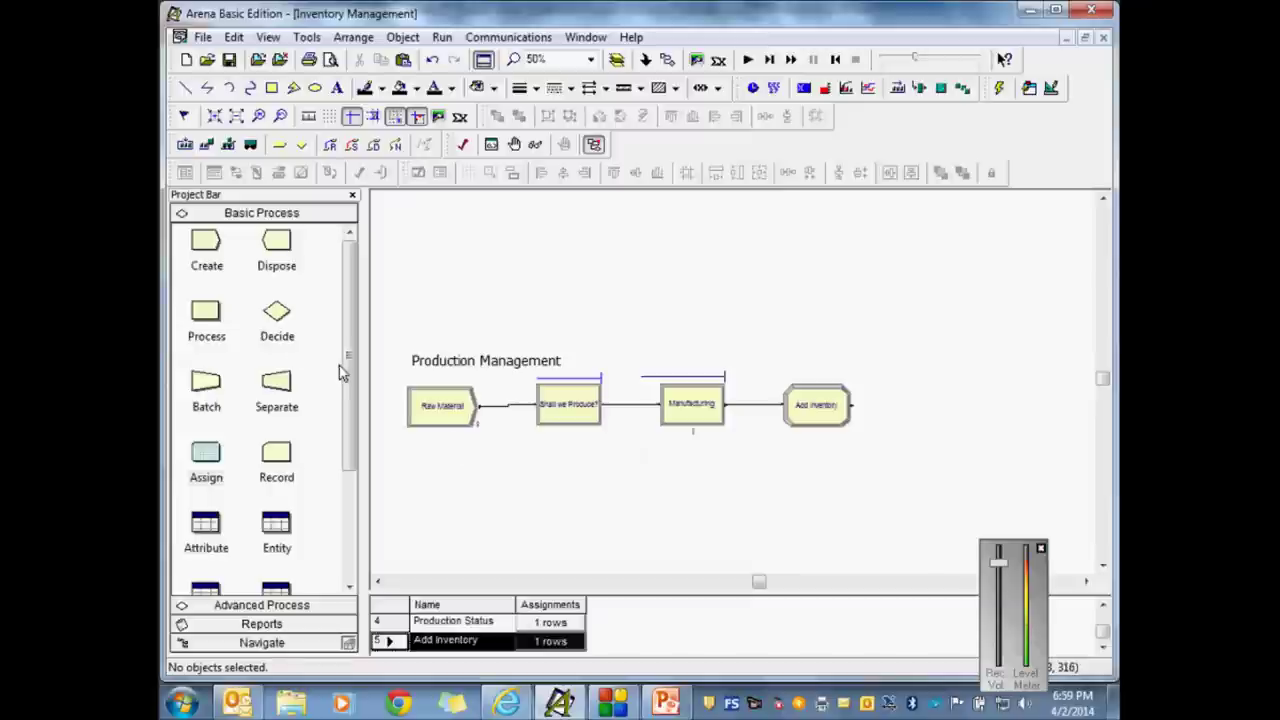
Step: Place a Decide module after Add Inventory, name it Check Target, and make it a 2-way by Condition decision based on an Expression
{"action": "left_click_drag", "start_coordinate": [277, 316], "coordinate": [894, 418]}
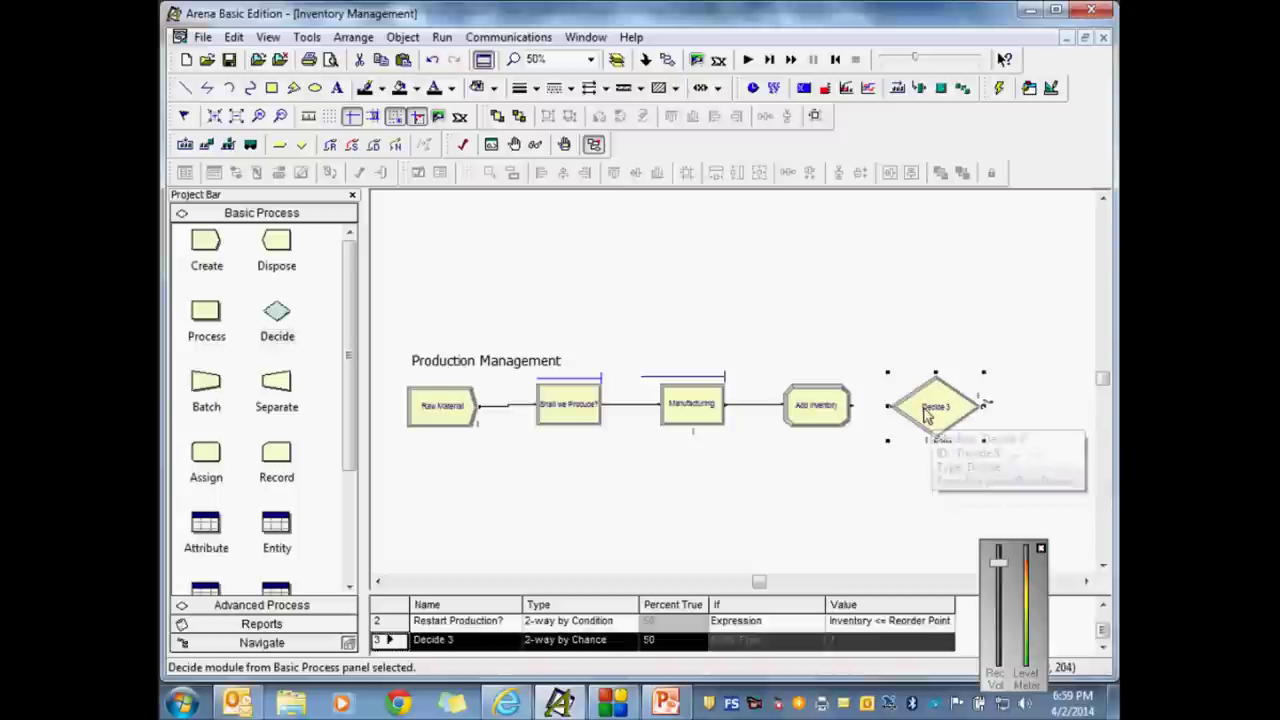
{"action": "double_click", "coordinate": [926, 410]}
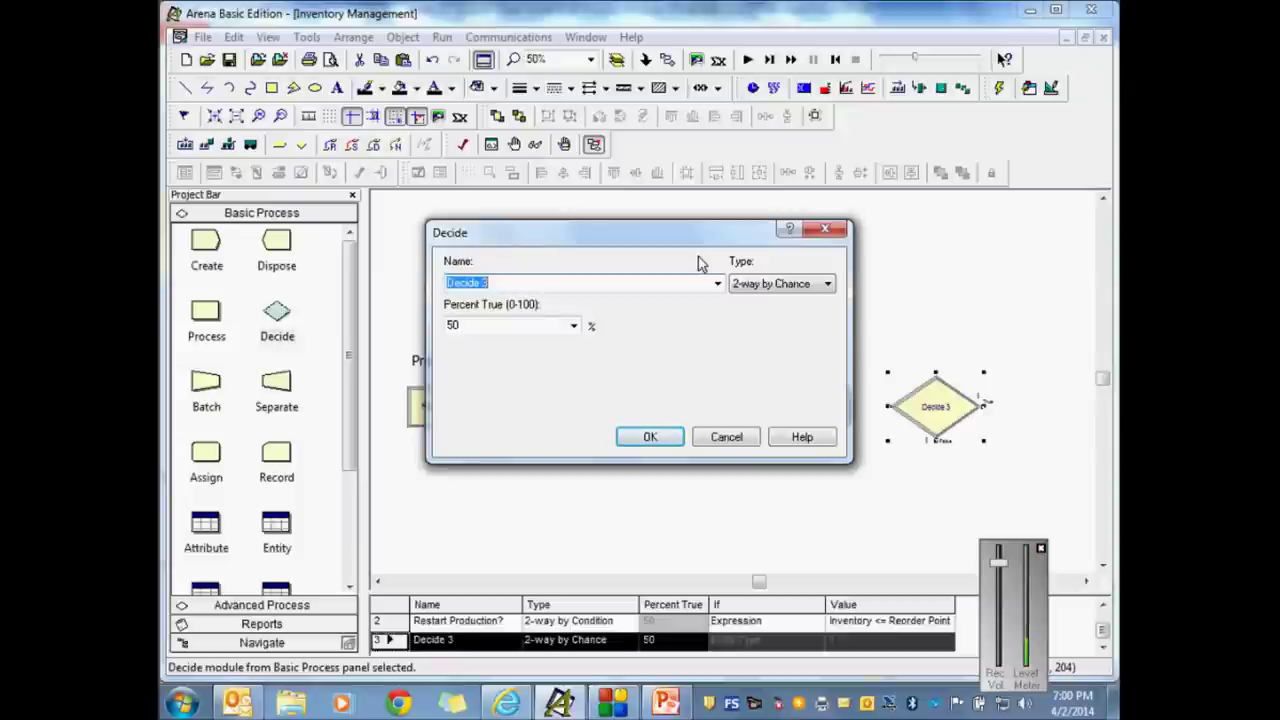
{"action": "type", "text": "Check Target"}
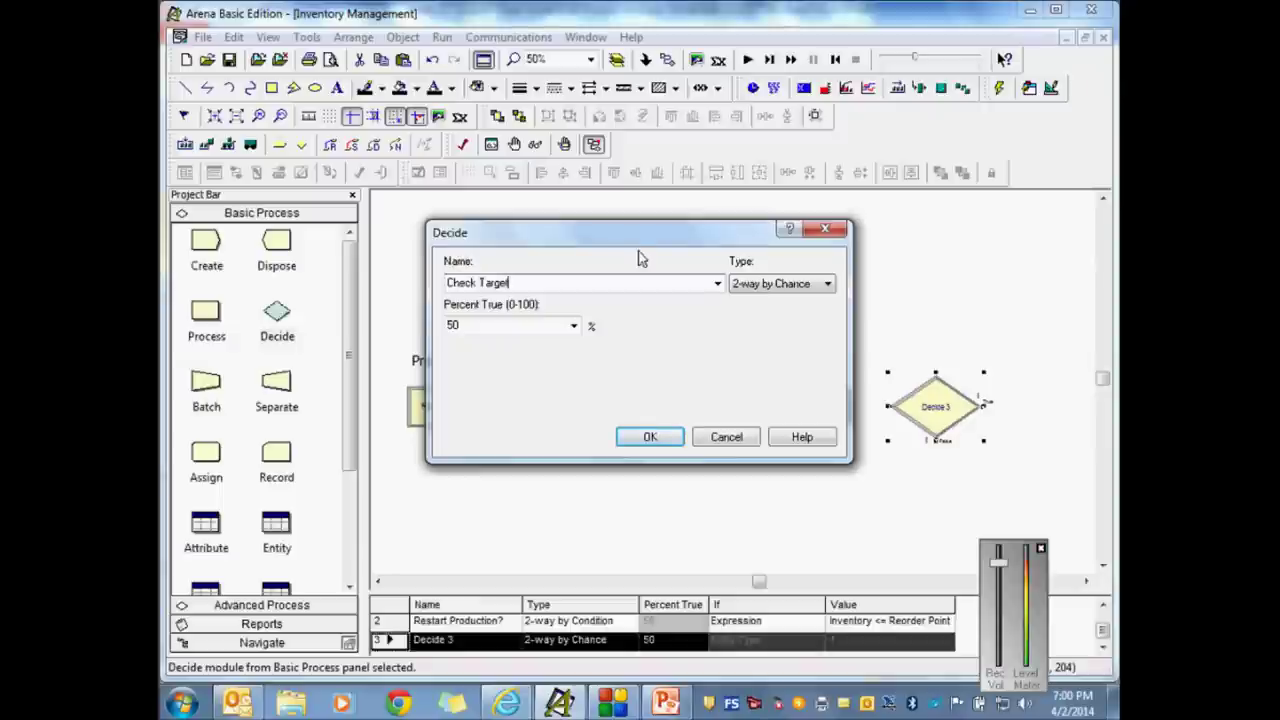
{"action": "left_click", "coordinate": [828, 284]}
{"action": "left_click", "coordinate": [808, 312]}
{"action": "left_click", "coordinate": [537, 326]}
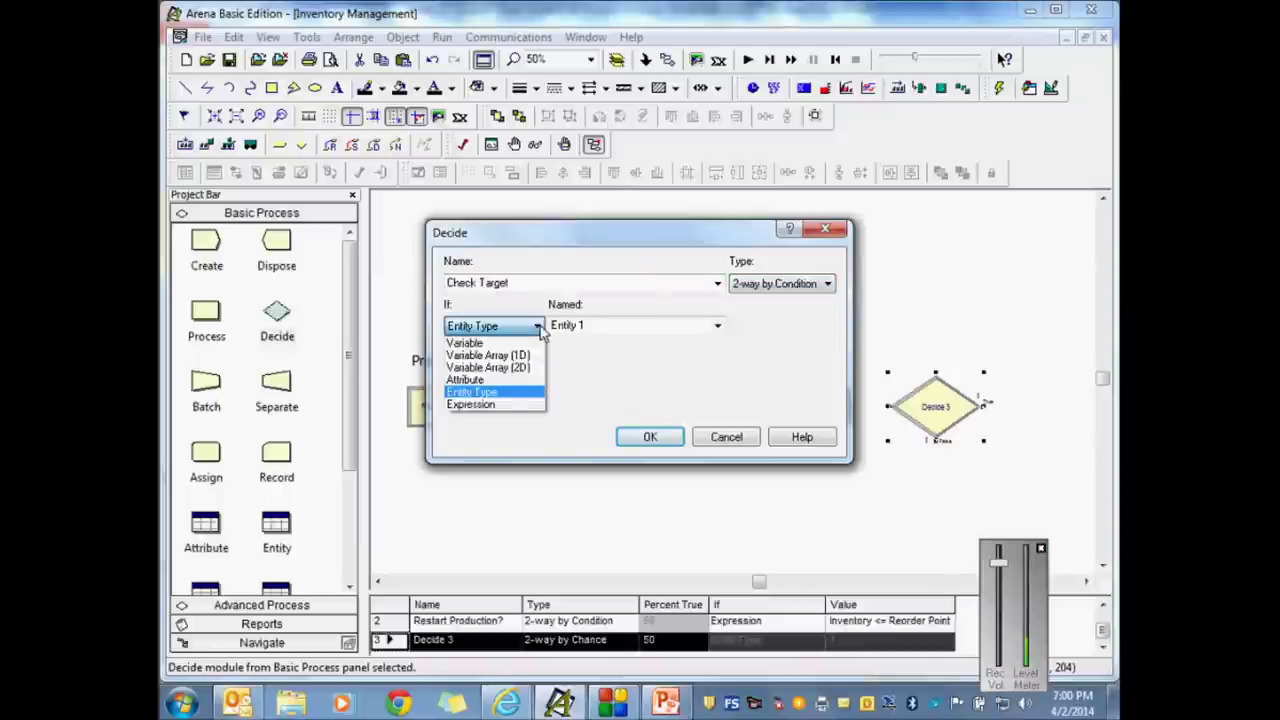
{"action": "left_click", "coordinate": [500, 405]}
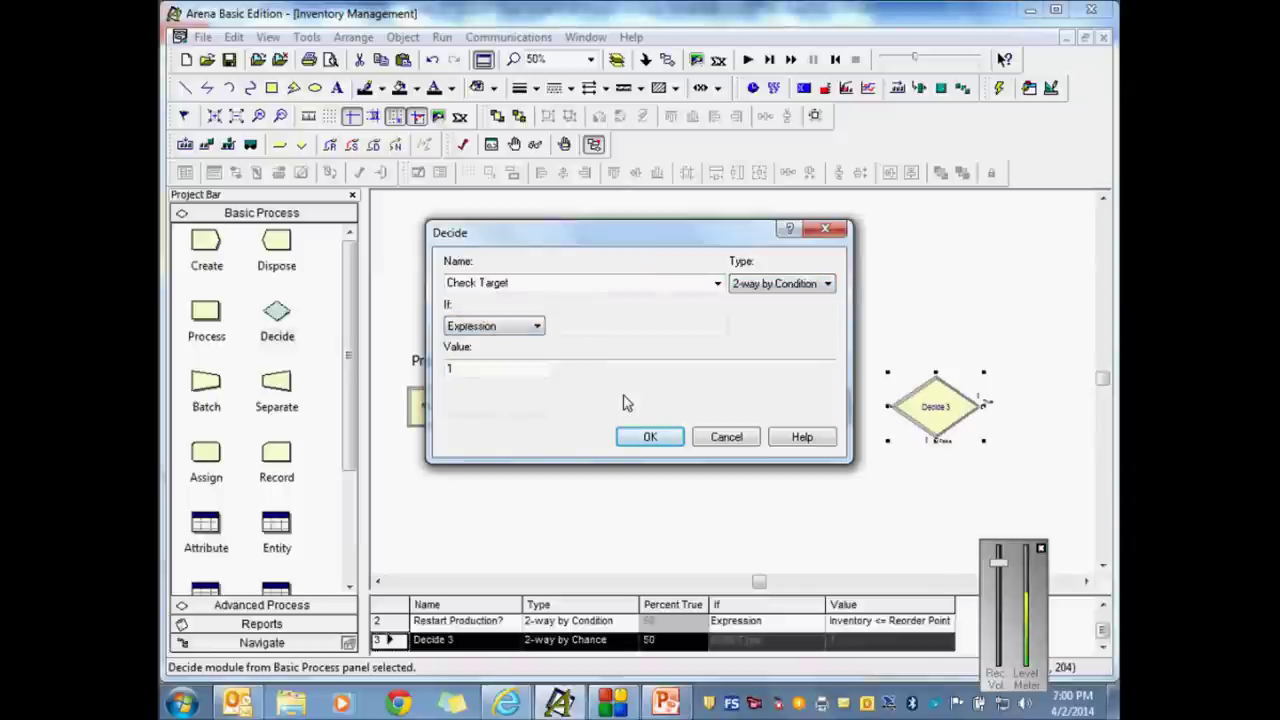
Step: Build the condition Inventory >= Target Stock for the Check Target module and confirm its settings
{"action": "double_click", "coordinate": [450, 368]}
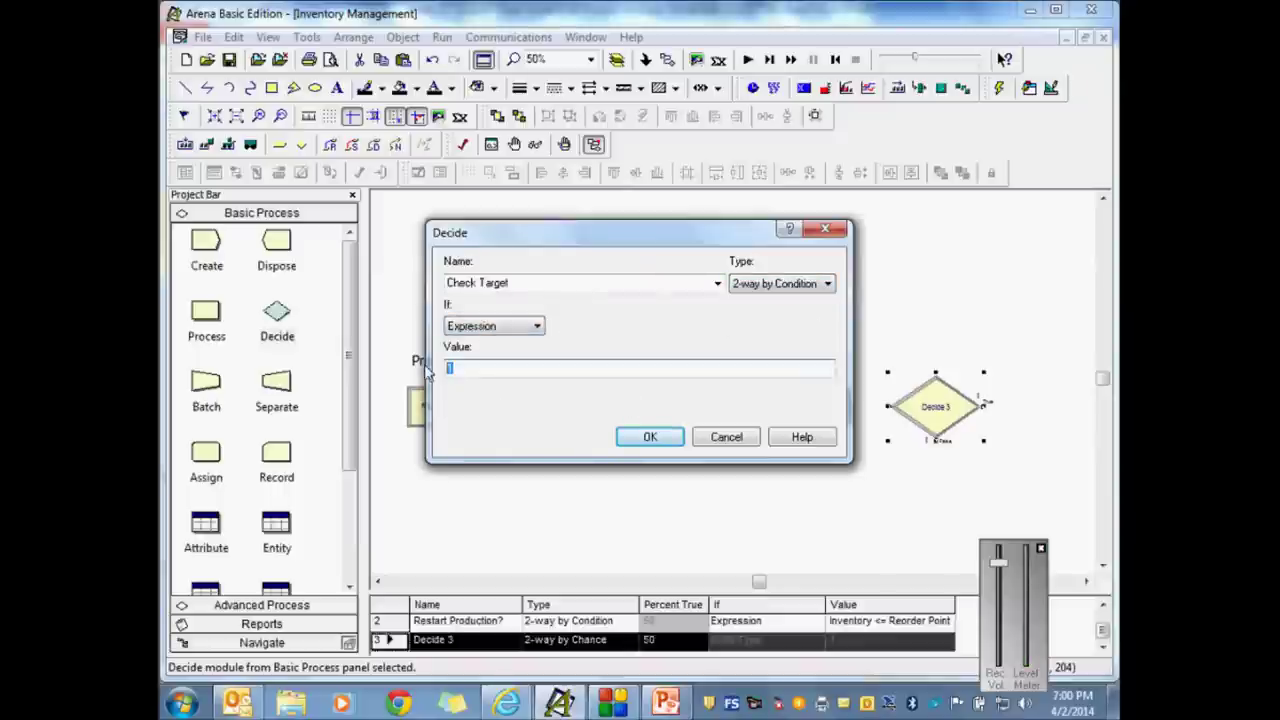
{"action": "right_click", "coordinate": [481, 374]}
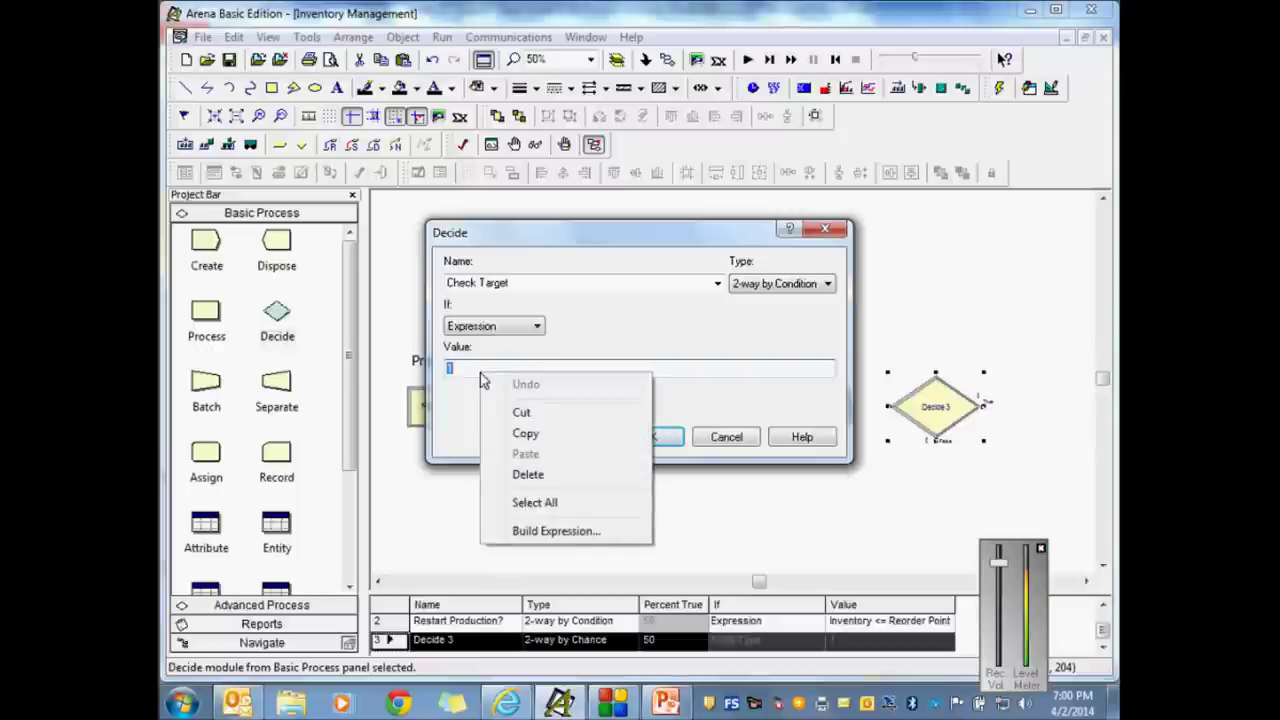
{"action": "left_click", "coordinate": [556, 531]}
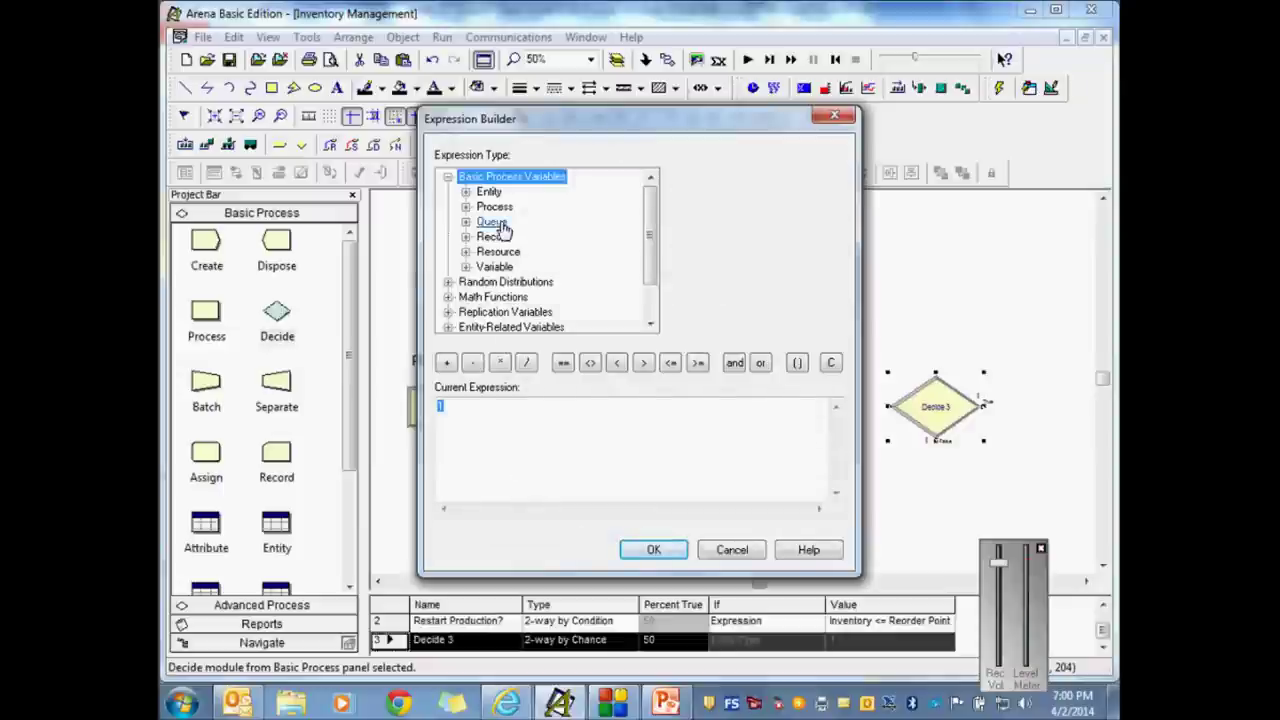
{"action": "double_click", "coordinate": [494, 266]}
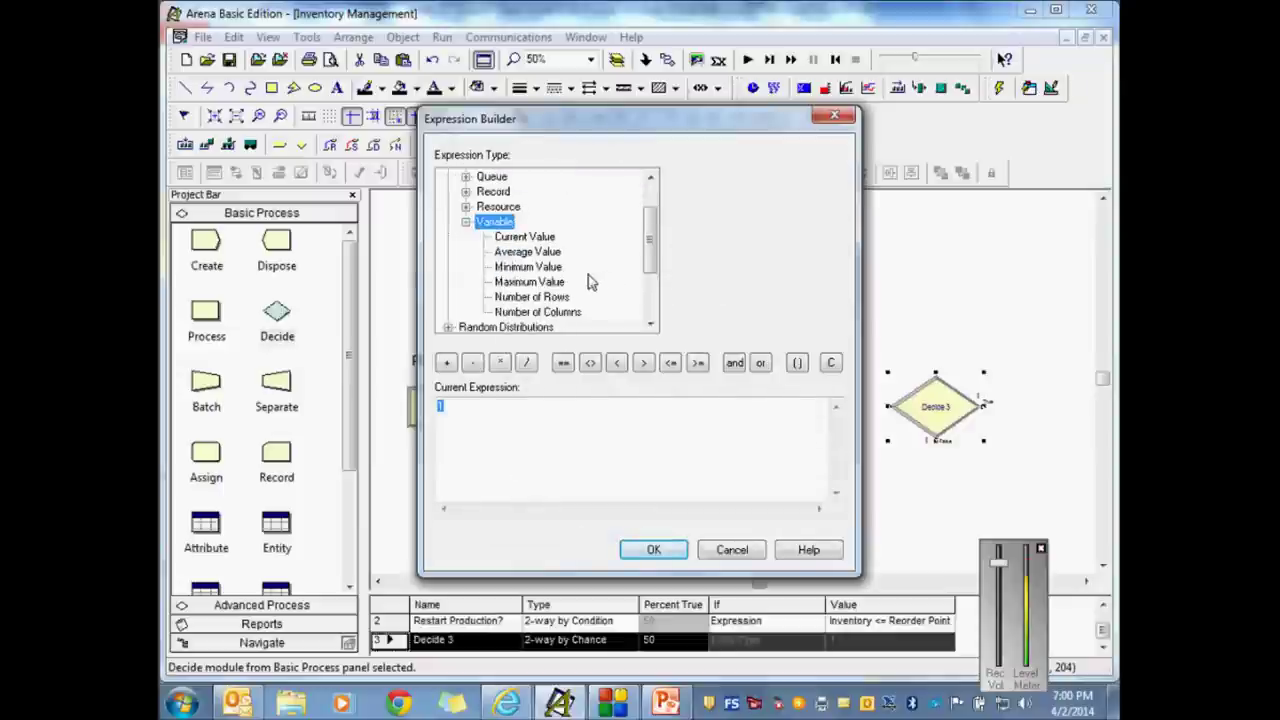
{"action": "left_click", "coordinate": [525, 237]}
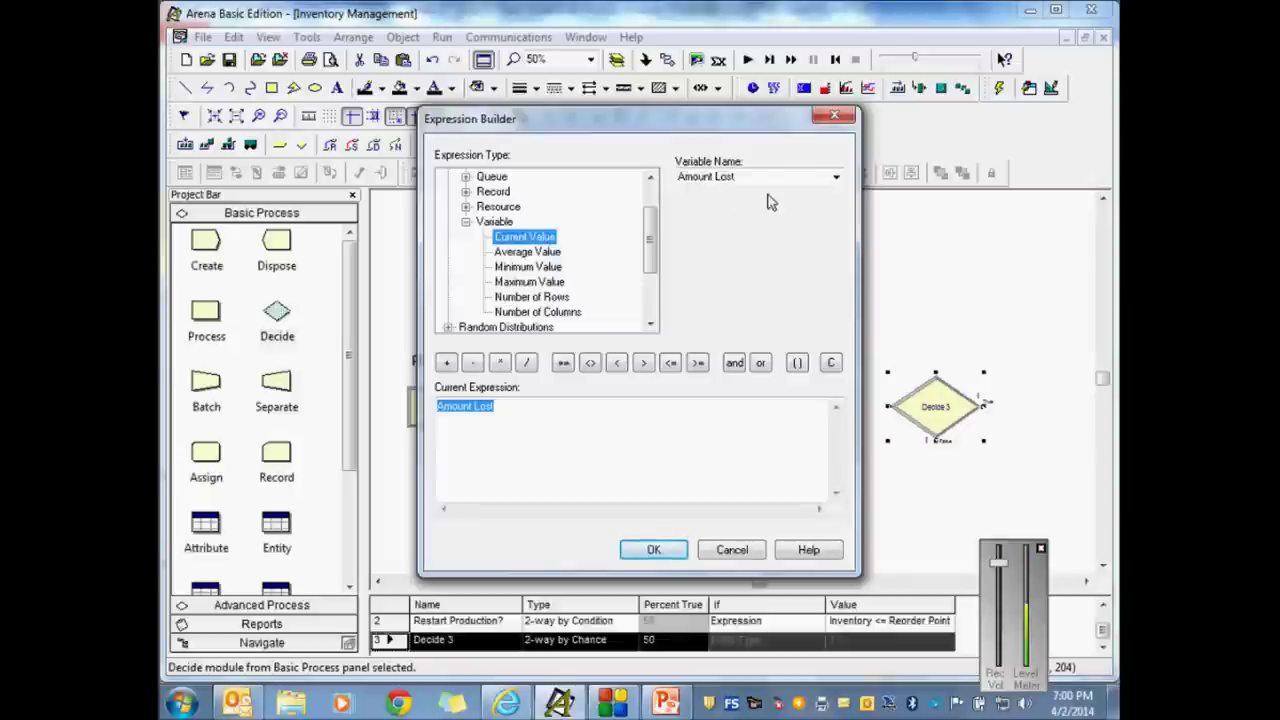
{"action": "left_click", "coordinate": [830, 180]}
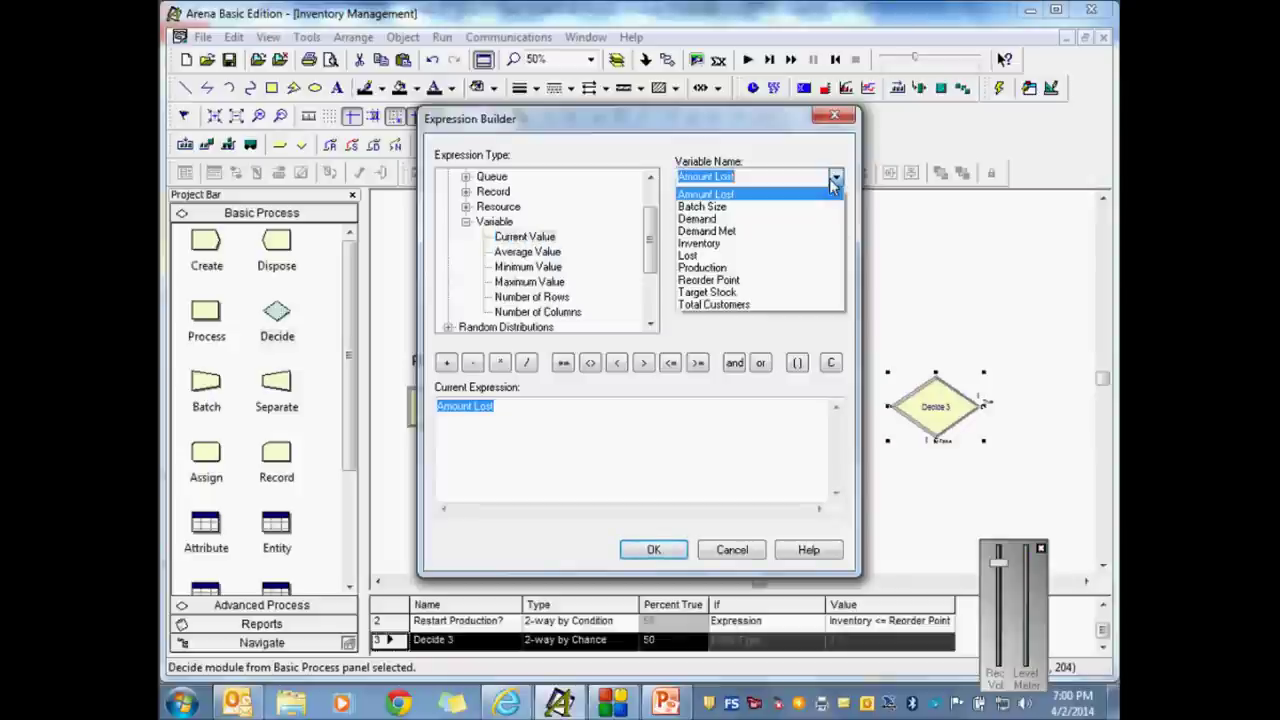
{"action": "left_click", "coordinate": [731, 244]}
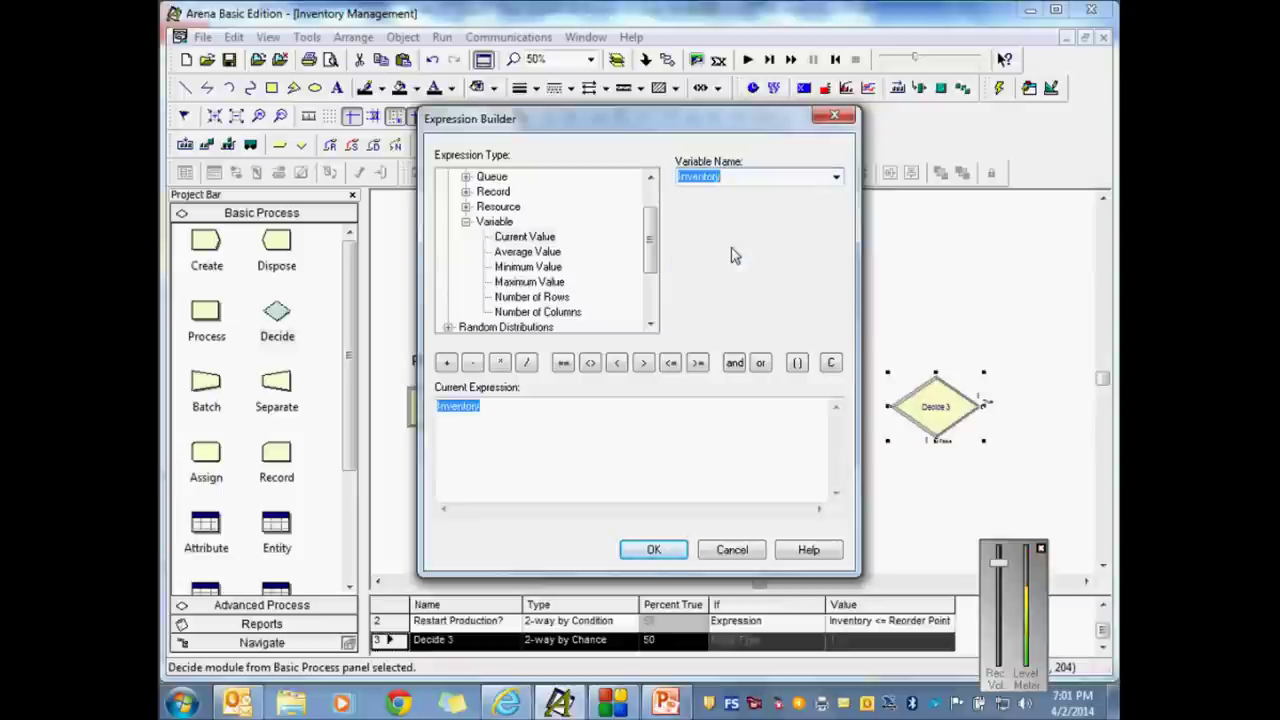
{"action": "left_click", "coordinate": [699, 364]}
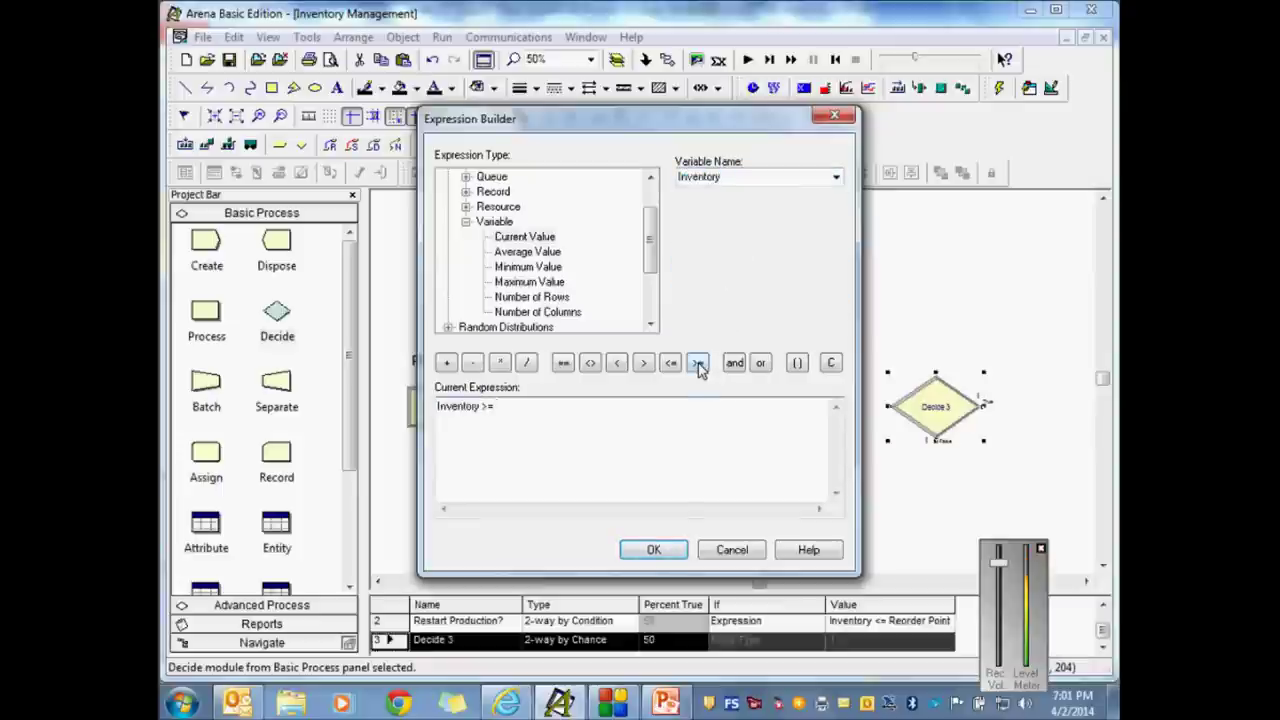
{"action": "left_click", "coordinate": [836, 177]}
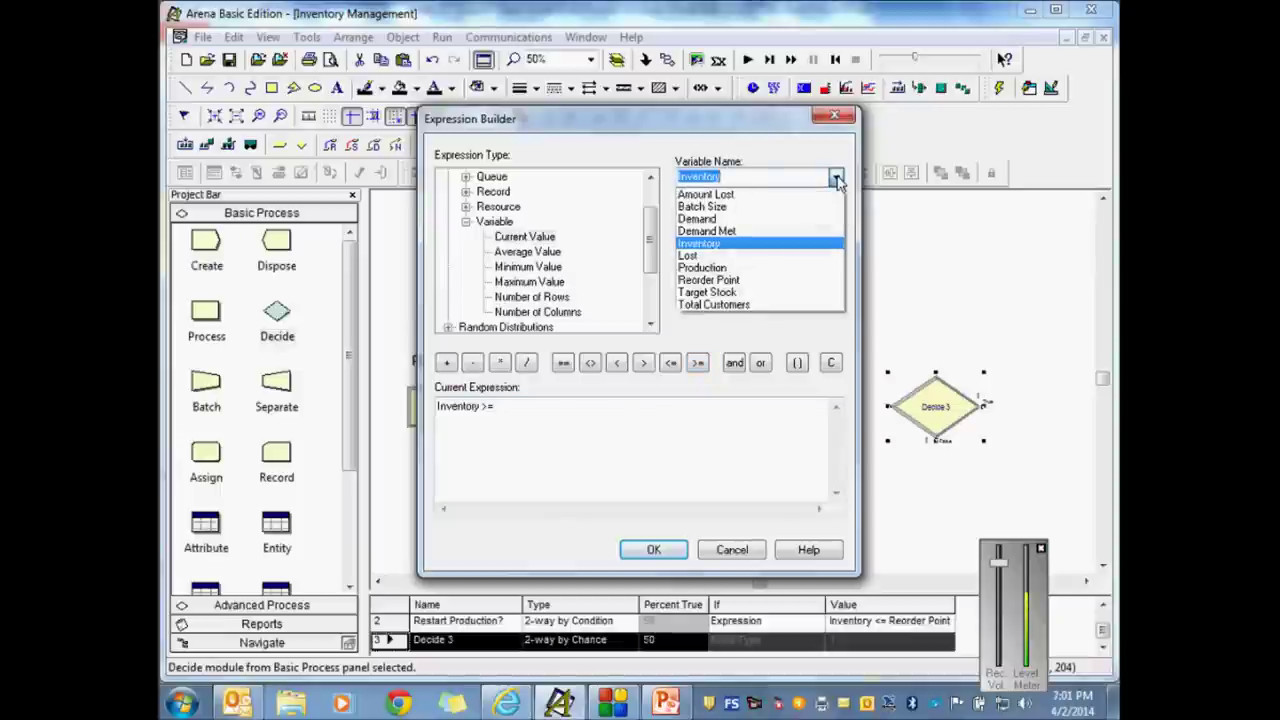
{"action": "left_click", "coordinate": [750, 292]}
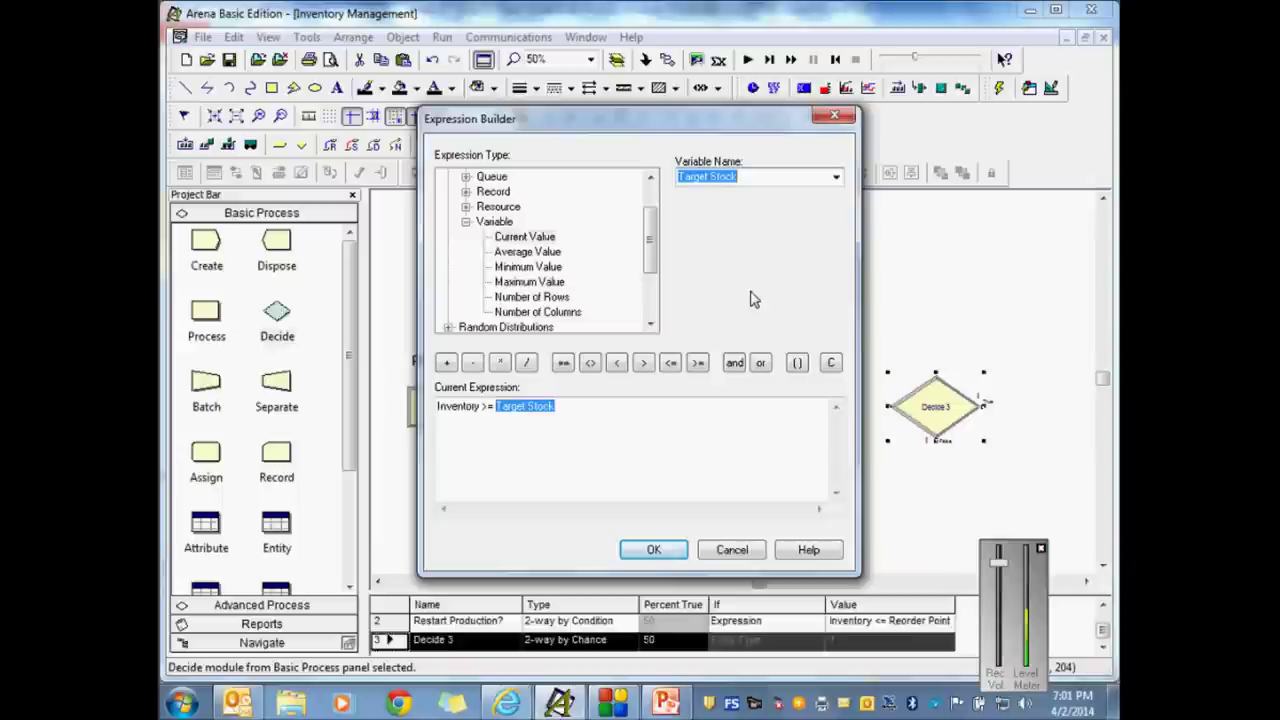
{"action": "left_click", "coordinate": [655, 550]}
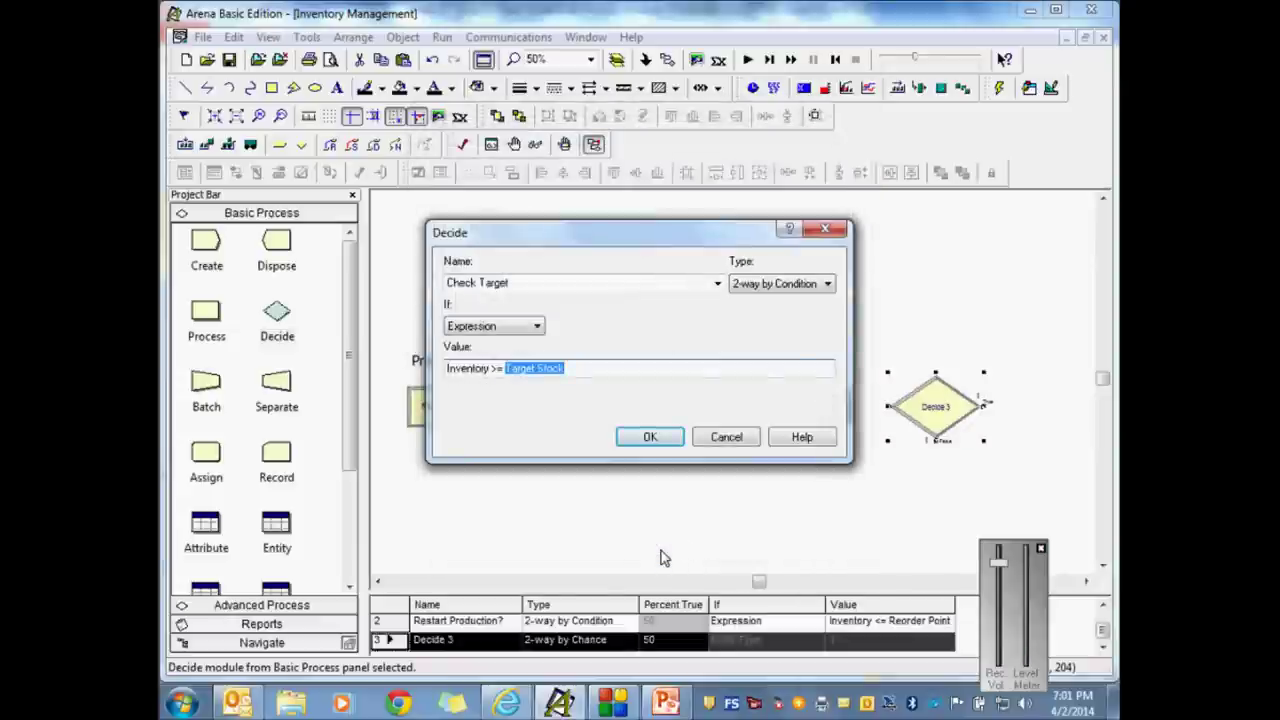
{"action": "left_click", "coordinate": [668, 437]}
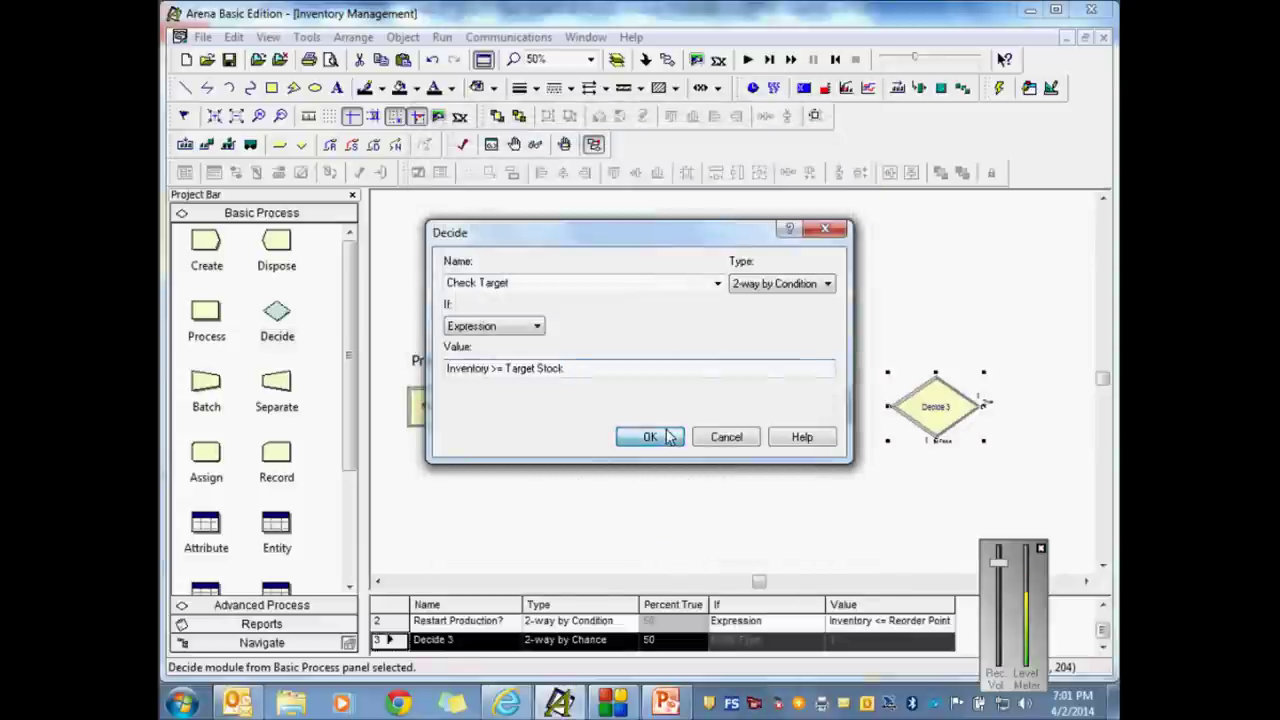
{"action": "left_click", "coordinate": [837, 491]}
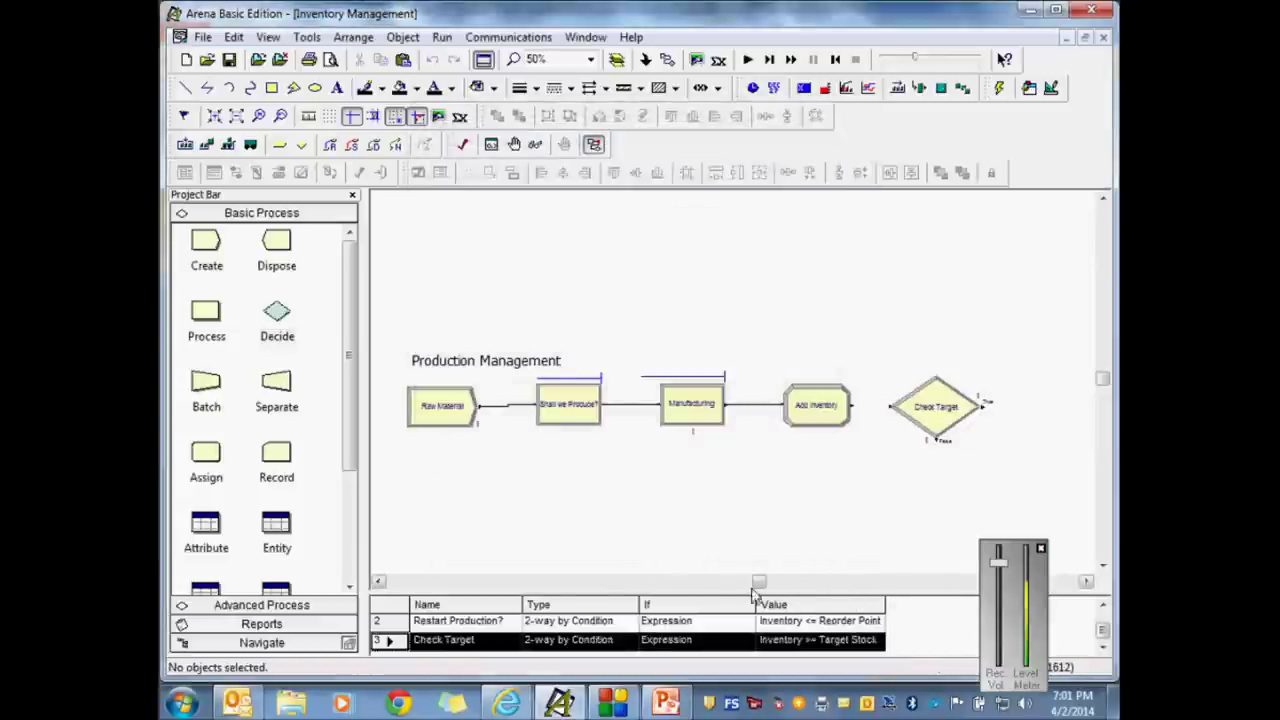
Step: Place an Assign module beyond the True exit of Check Target and name it Stop Production
{"action": "left_click_drag", "start_coordinate": [759, 581], "coordinate": [788, 575]}
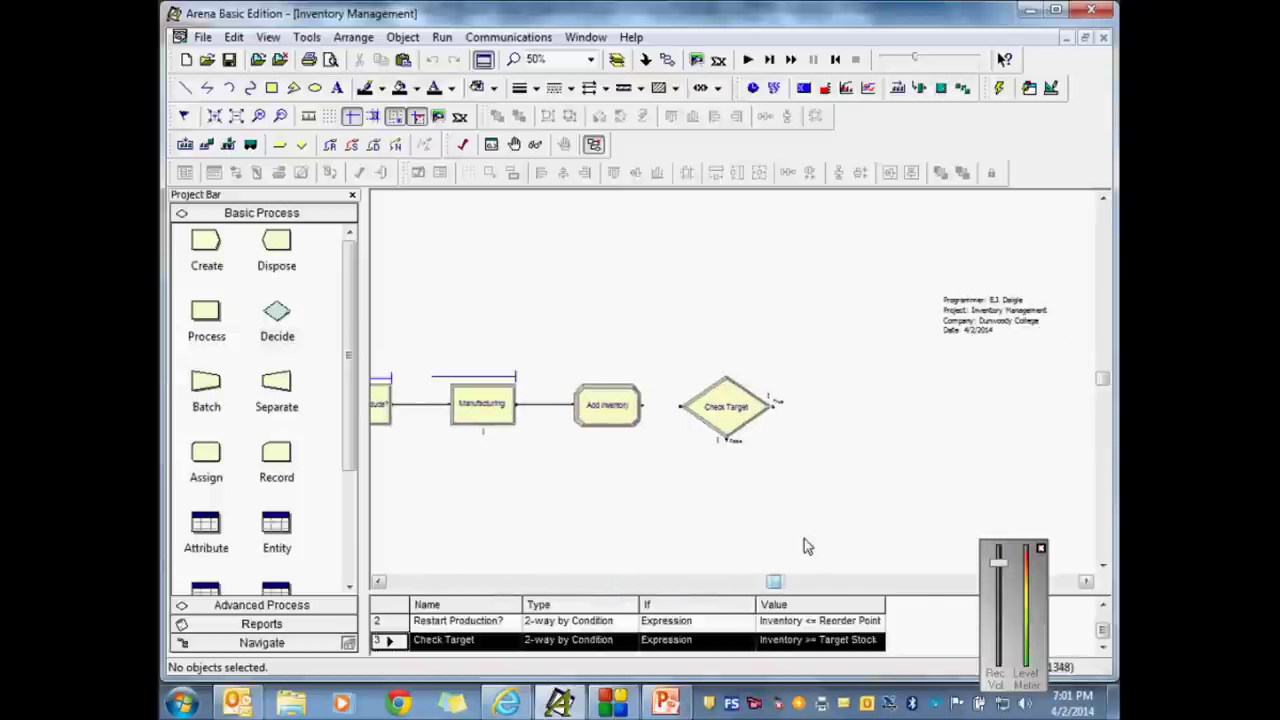
{"action": "double_click", "coordinate": [735, 418]}
{"action": "left_click", "coordinate": [650, 437]}
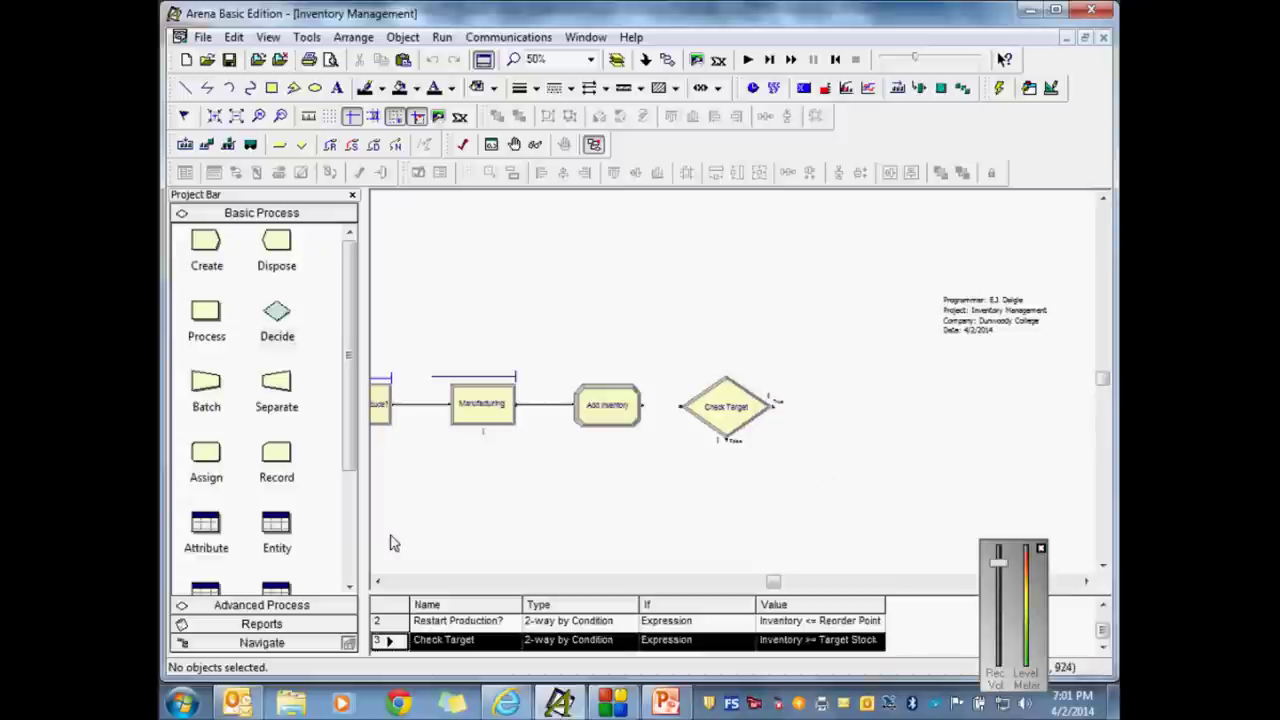
{"action": "left_click_drag", "start_coordinate": [205, 460], "coordinate": [824, 405]}
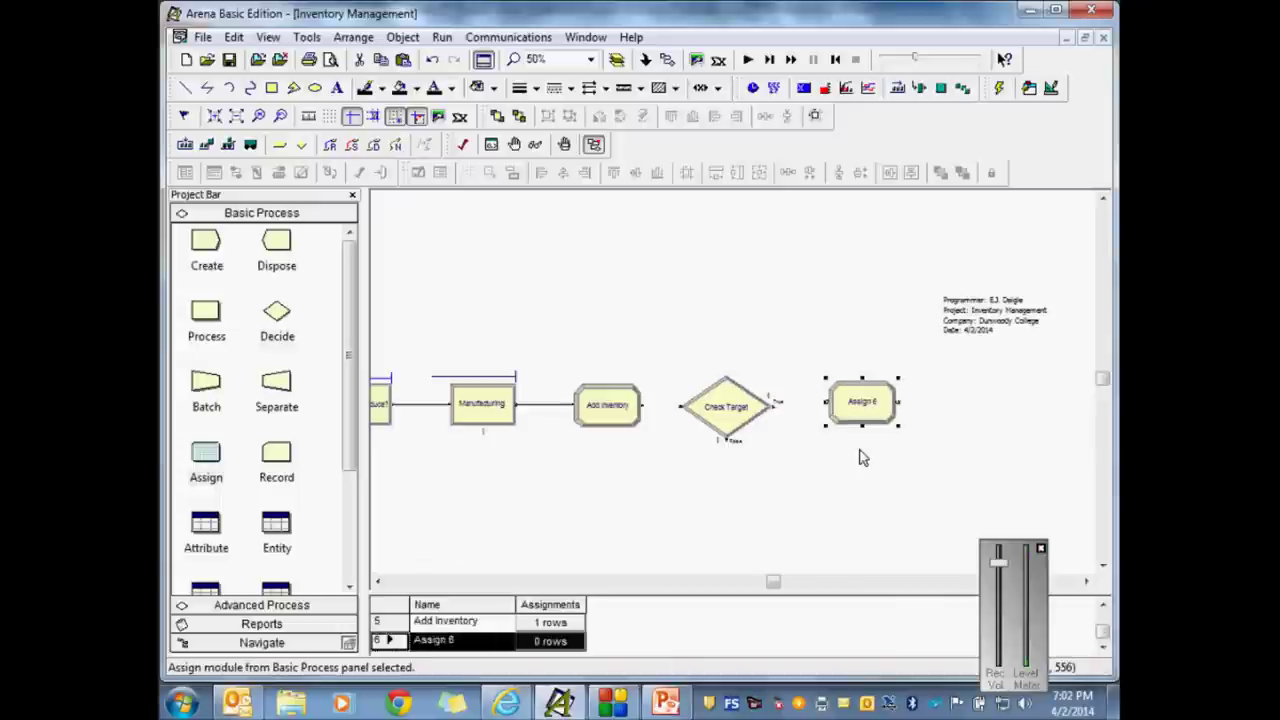
{"action": "double_click", "coordinate": [860, 403]}
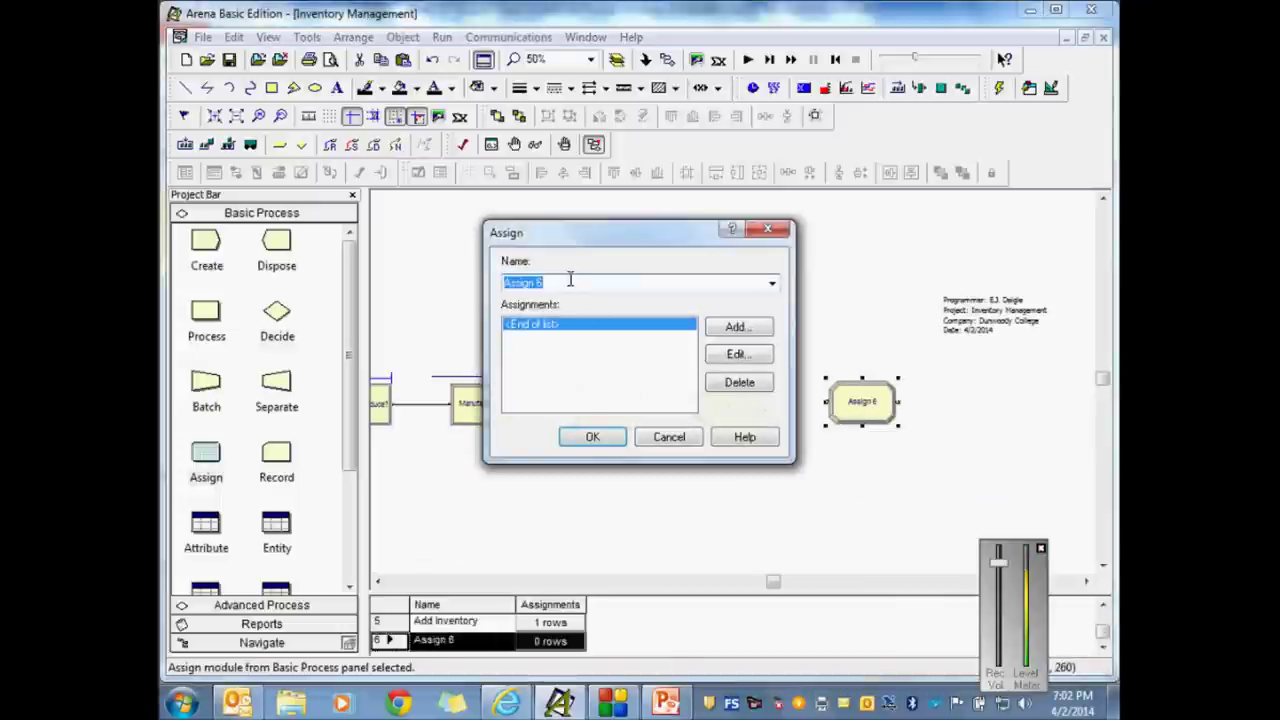
{"action": "type", "text": "Sto"}
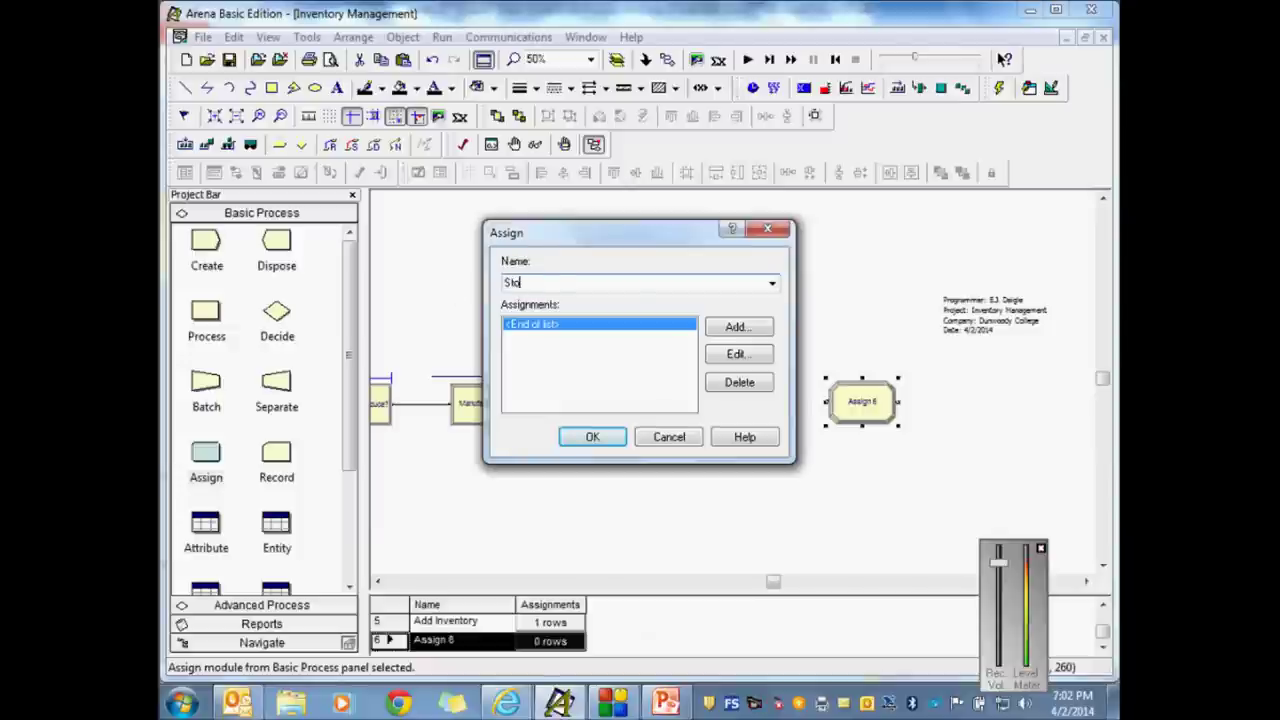
{"action": "type", "text": "p Production"}
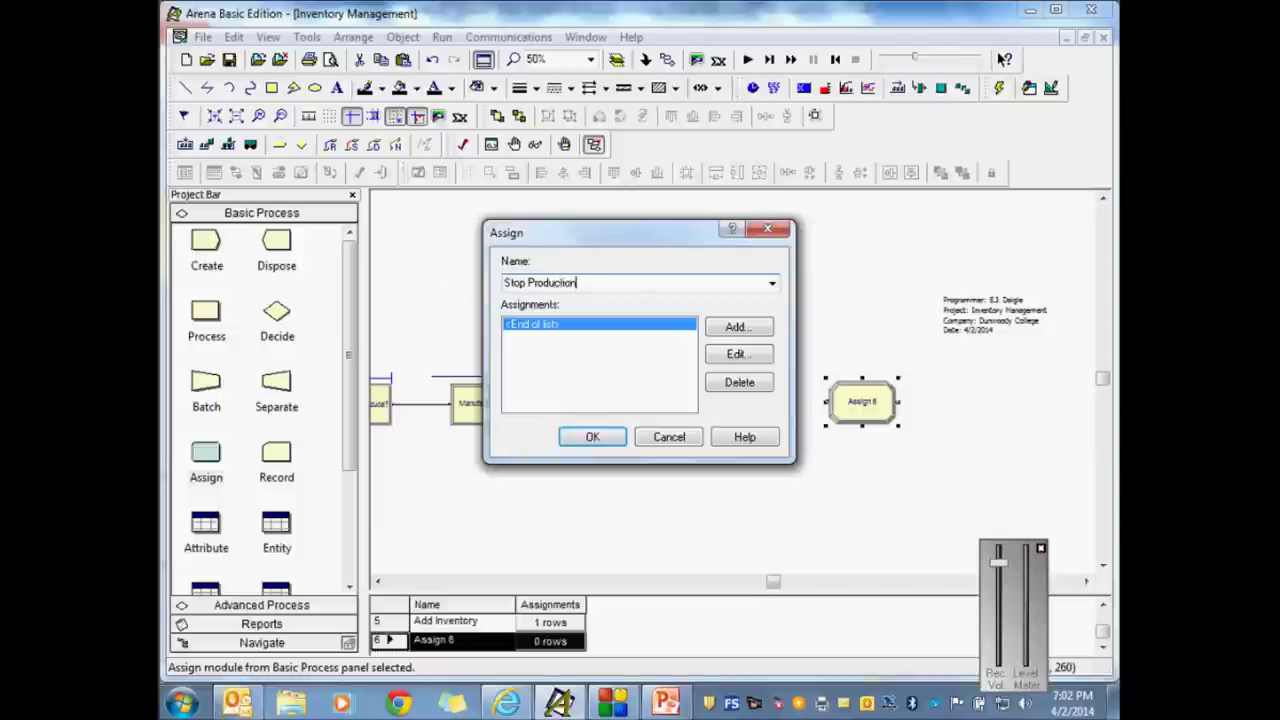
Step: Add an assignment to Stop Production that sets the variable Production to 0
{"action": "left_click", "coordinate": [737, 328]}
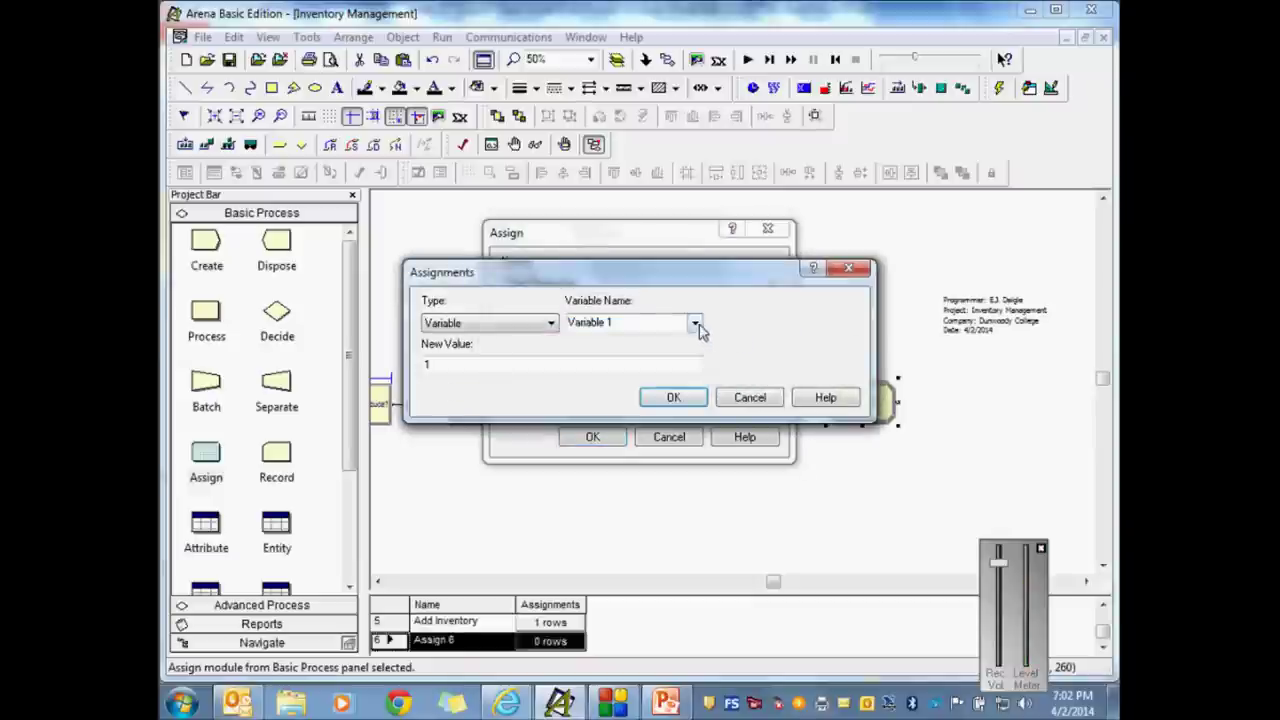
{"action": "left_click", "coordinate": [694, 322]}
{"action": "left_click", "coordinate": [592, 364]}
{"action": "double_click", "coordinate": [426, 364]}
{"action": "type", "text": "0"}
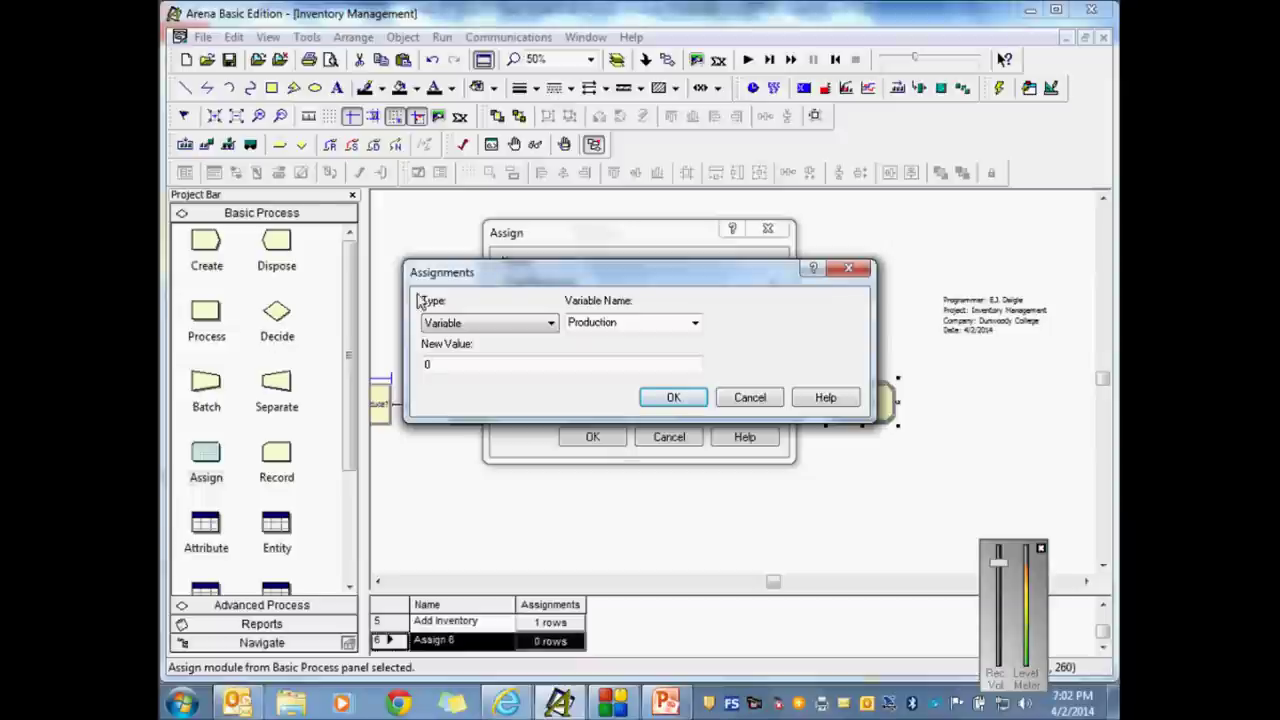
{"action": "left_click", "coordinate": [673, 398]}
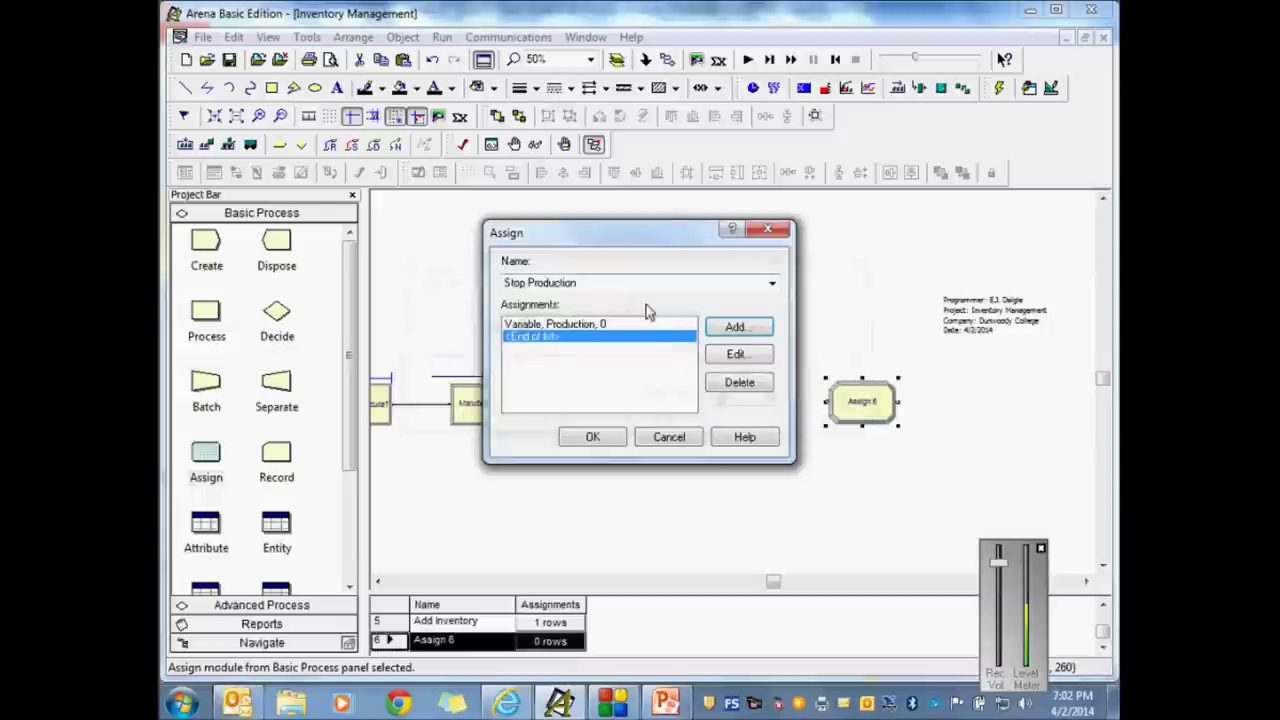
Step: Review the Production assignment, keeping the variable Production with new value 0, and confirm the Stop Production module
{"action": "left_click_drag", "start_coordinate": [593, 287], "coordinate": [490, 288]}
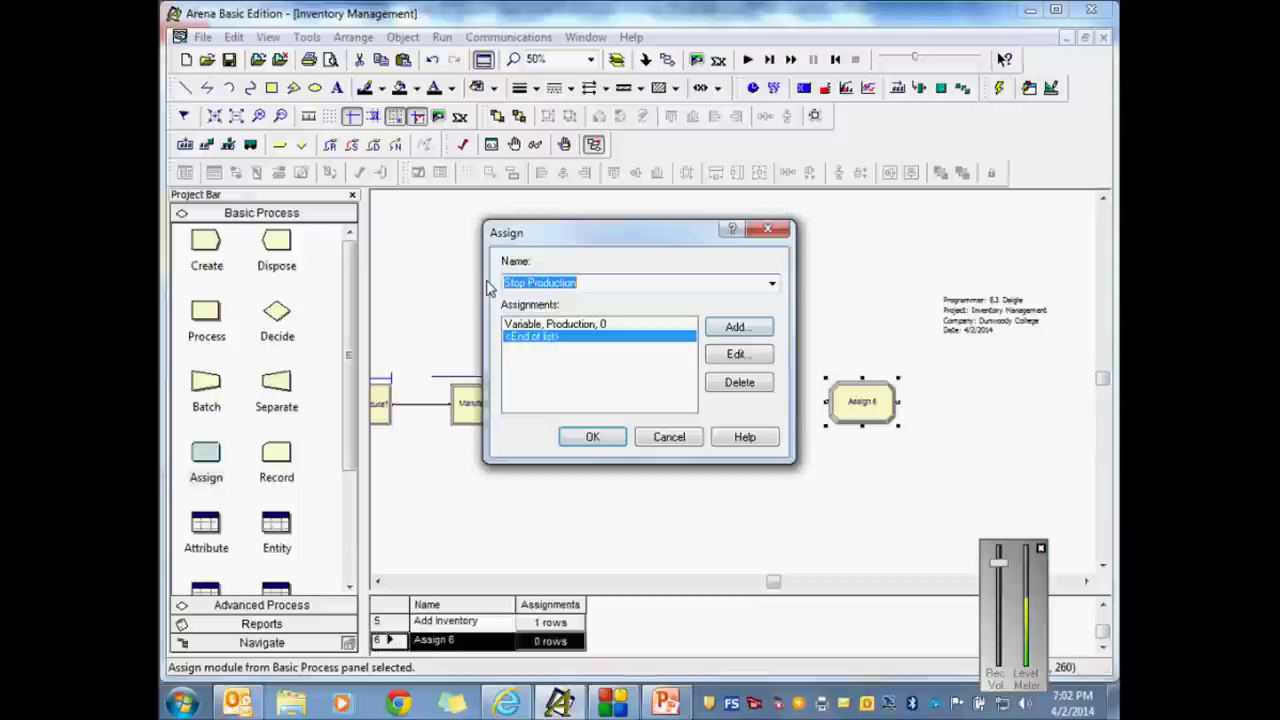
{"action": "left_click", "coordinate": [628, 327]}
{"action": "left_click", "coordinate": [757, 354]}
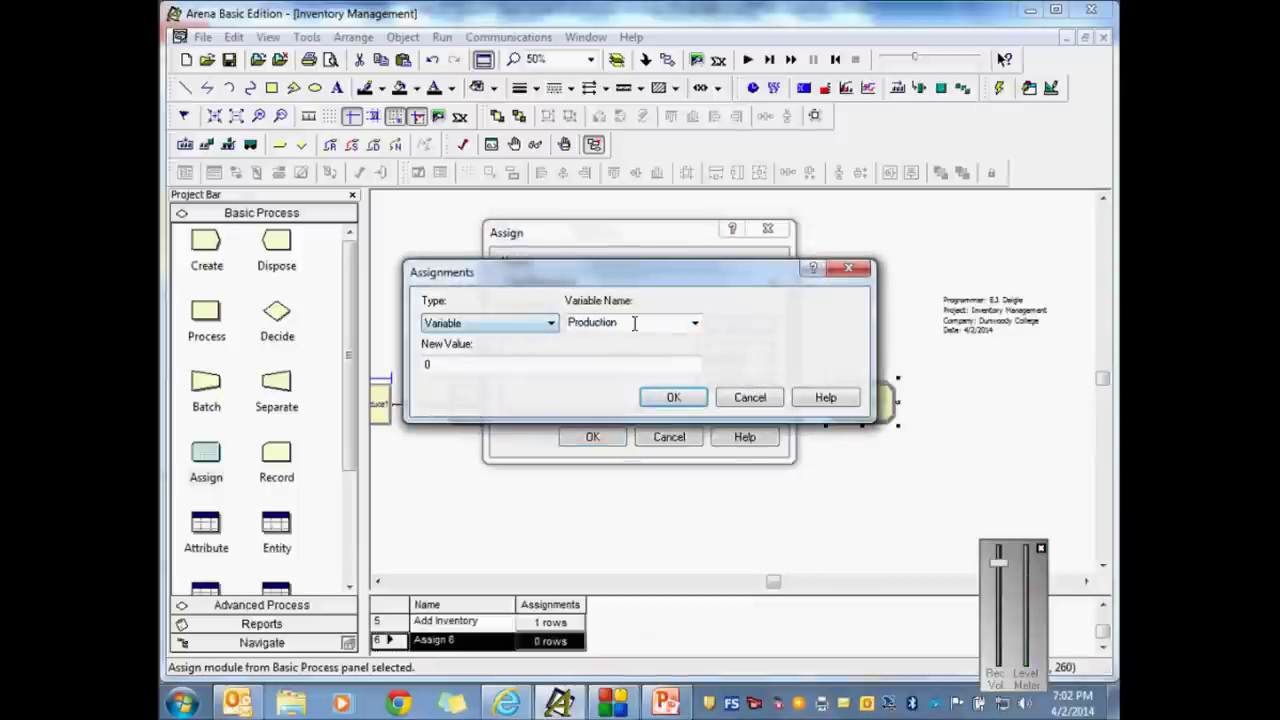
{"action": "left_click", "coordinate": [694, 322]}
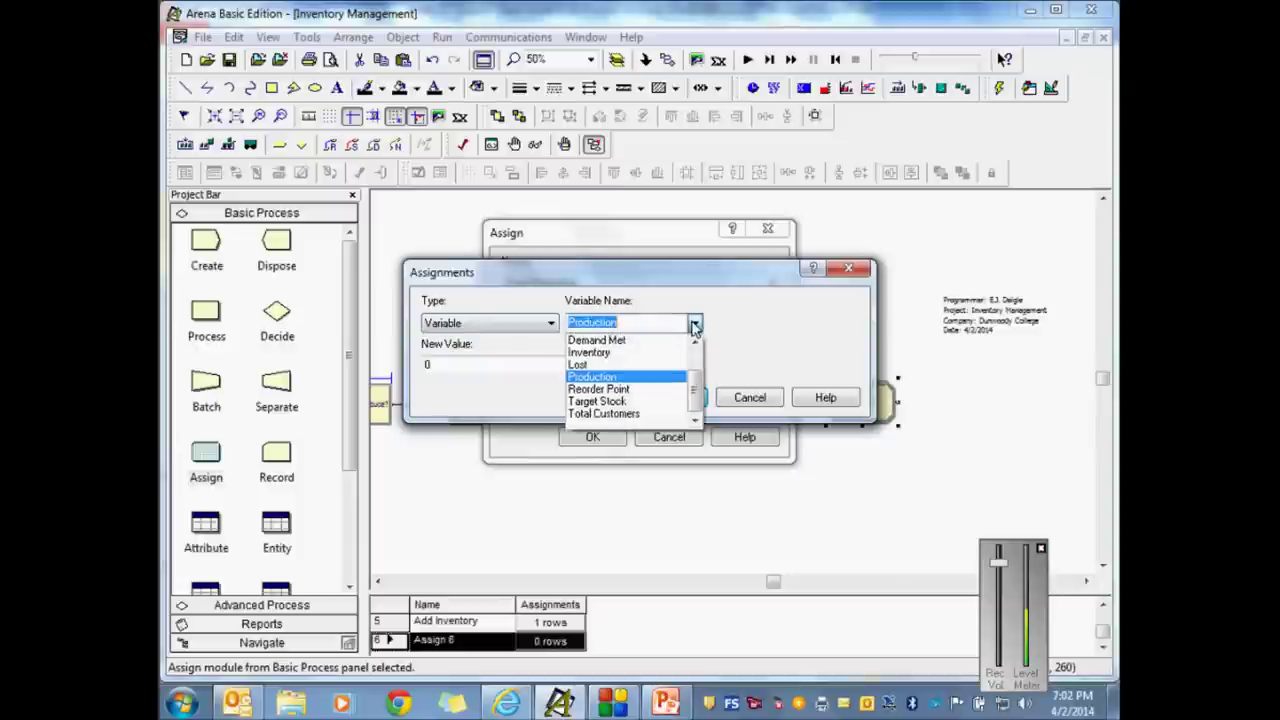
{"action": "left_click", "coordinate": [638, 378]}
{"action": "left_click", "coordinate": [476, 365]}
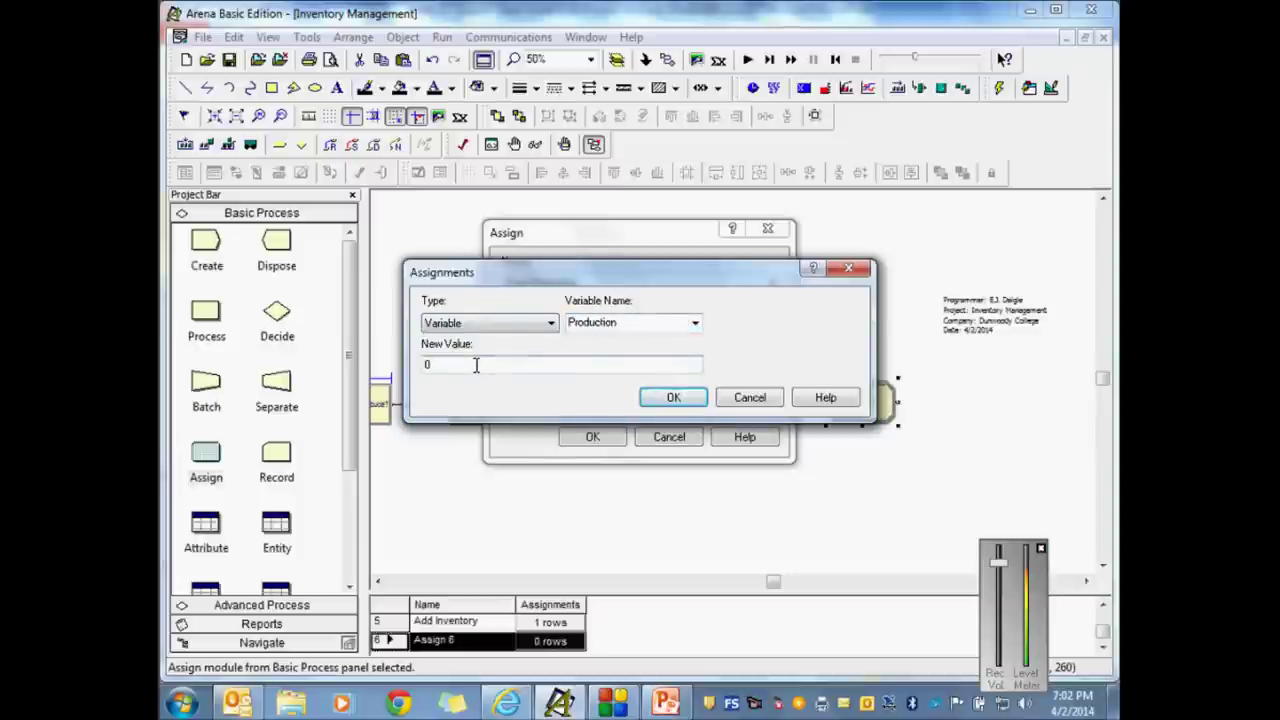
{"action": "left_click", "coordinate": [677, 399]}
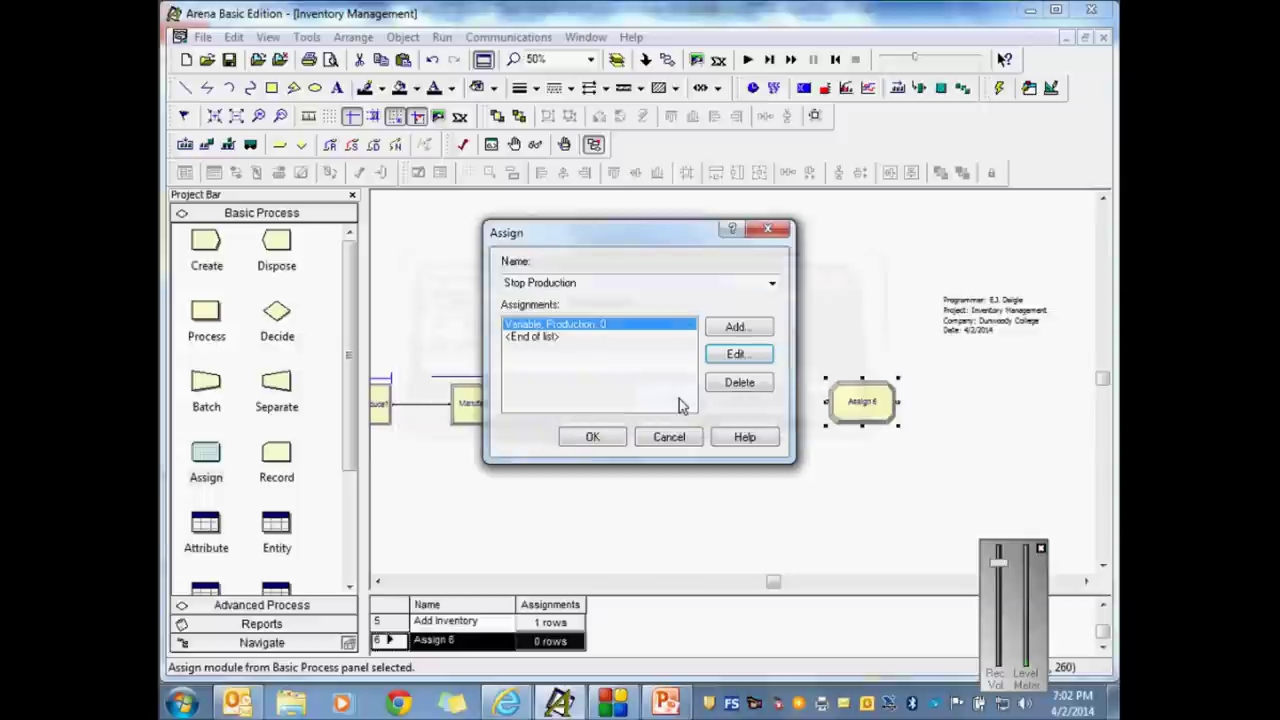
{"action": "left_click", "coordinate": [594, 437]}
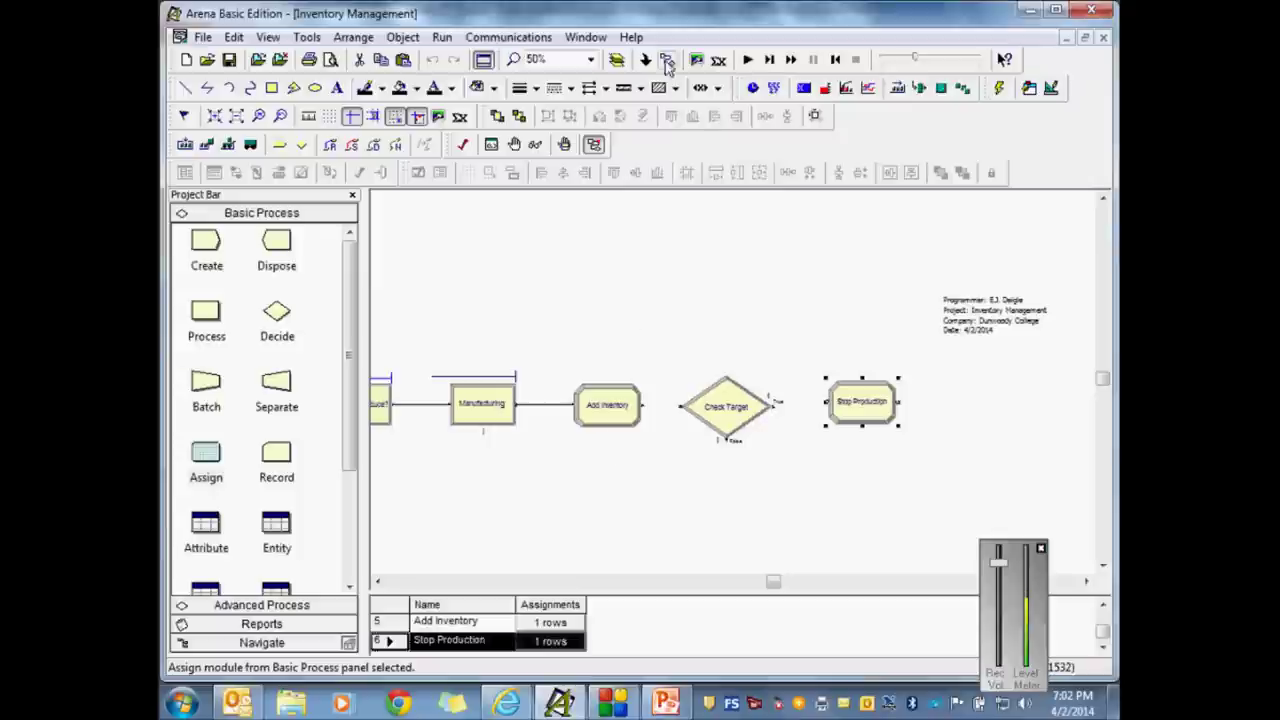
Step: Connect the exit of Add Inventory to the entry of the Check Target module
{"action": "left_click", "coordinate": [667, 60]}
{"action": "left_click", "coordinate": [643, 405]}
{"action": "left_click", "coordinate": [680, 405]}
{"action": "left_click_drag", "start_coordinate": [772, 584], "coordinate": [759, 586]}
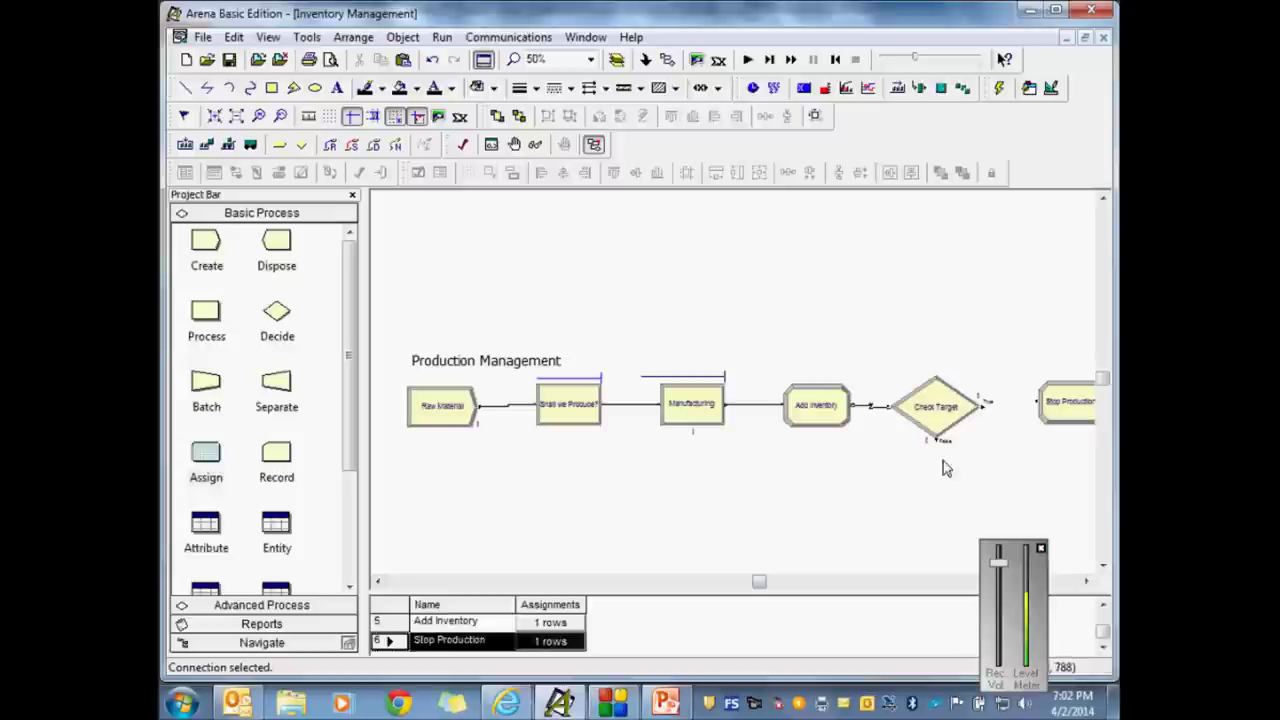
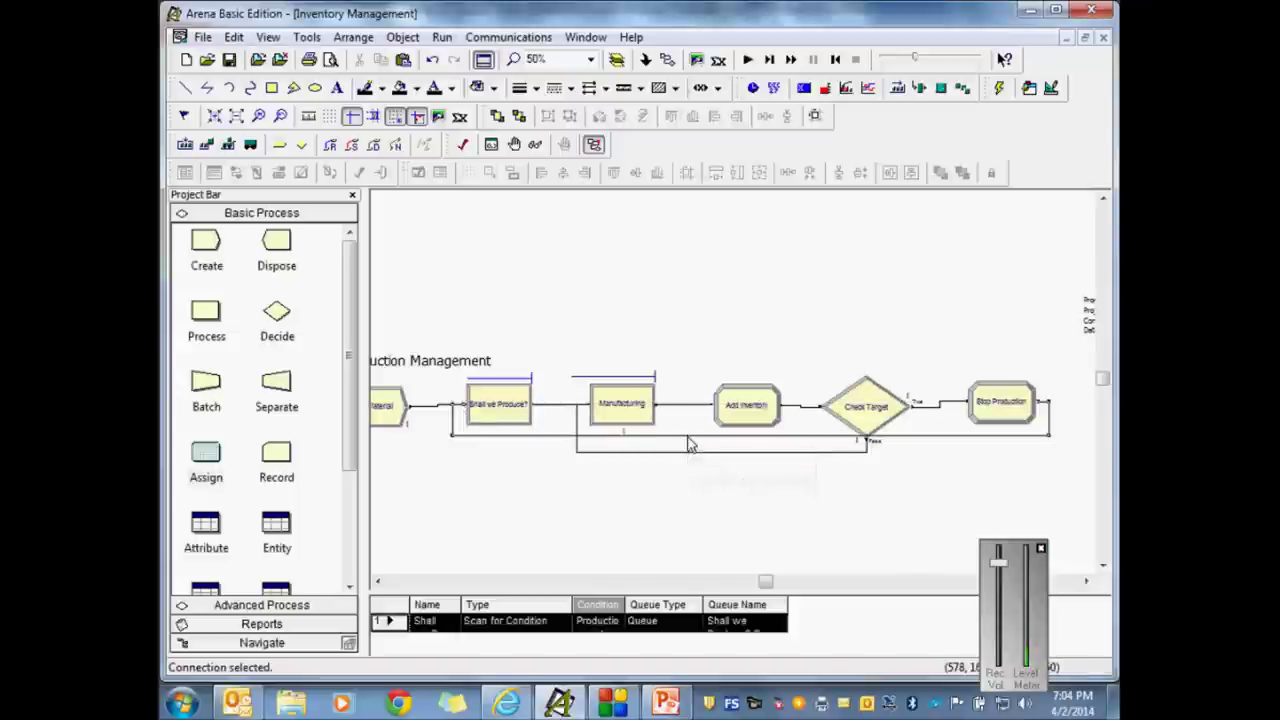
Step: Lower the Stop Production module so its return connector runs clear of the False connector of Check Target
{"action": "left_click", "coordinate": [720, 567]}
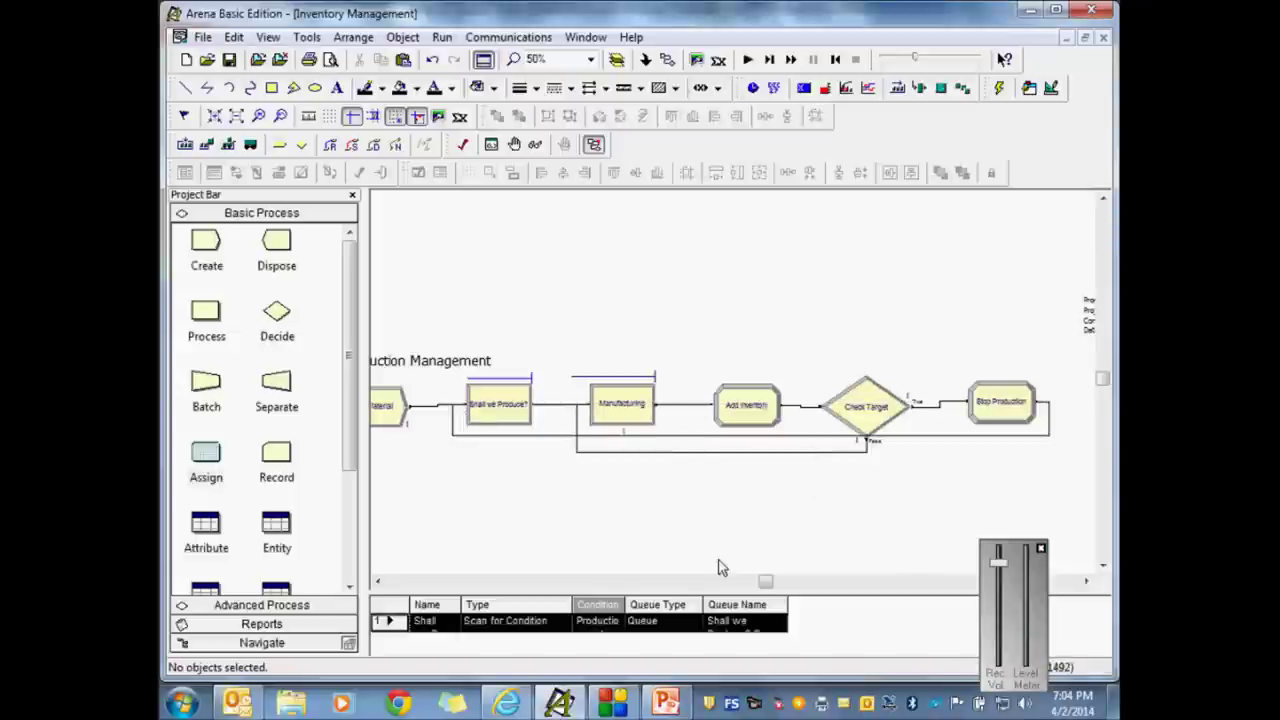
{"action": "left_click", "coordinate": [730, 444]}
{"action": "left_click", "coordinate": [780, 534]}
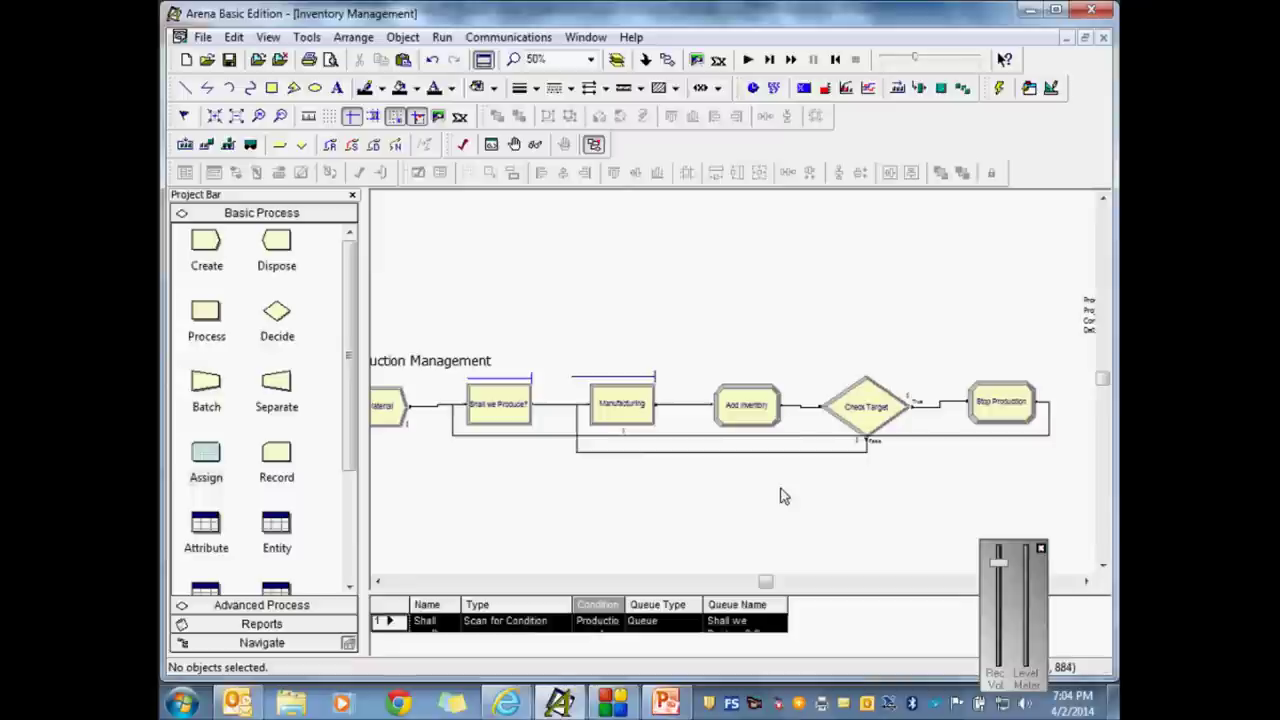
{"action": "left_click", "coordinate": [1000, 405]}
{"action": "left_click_drag", "start_coordinate": [840, 503], "coordinate": [995, 438]}
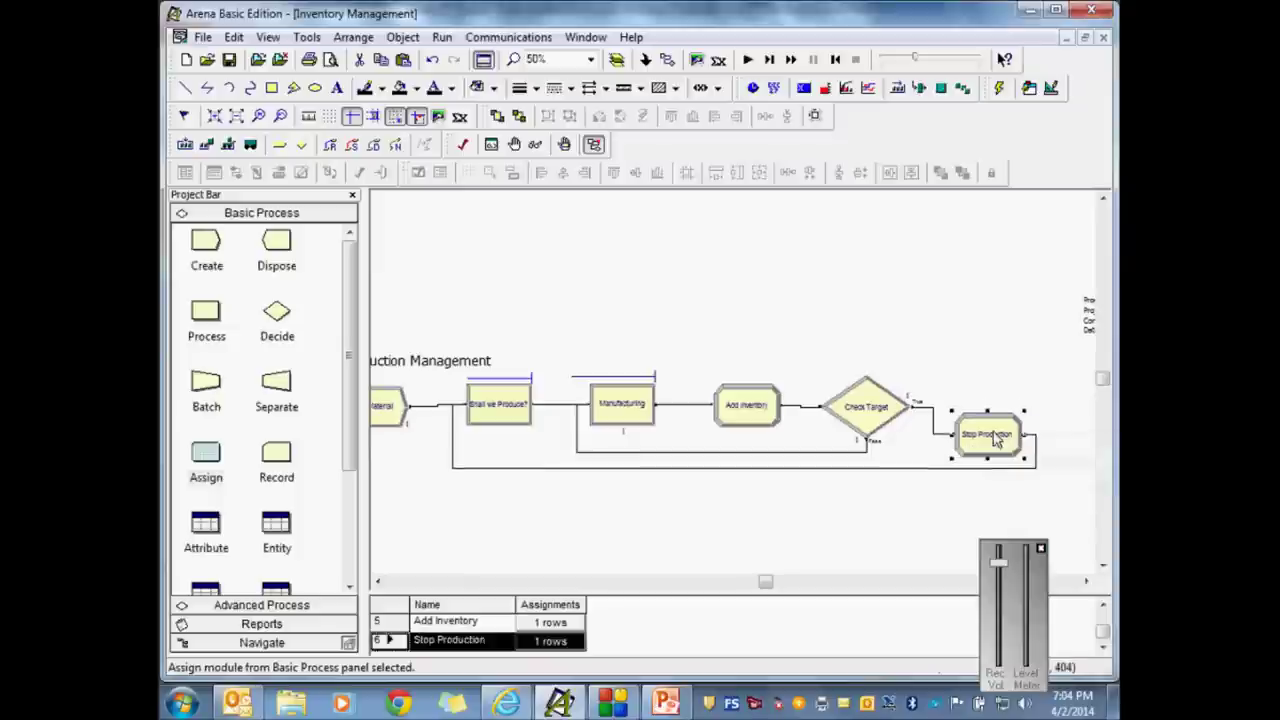
{"action": "left_click", "coordinate": [997, 366]}
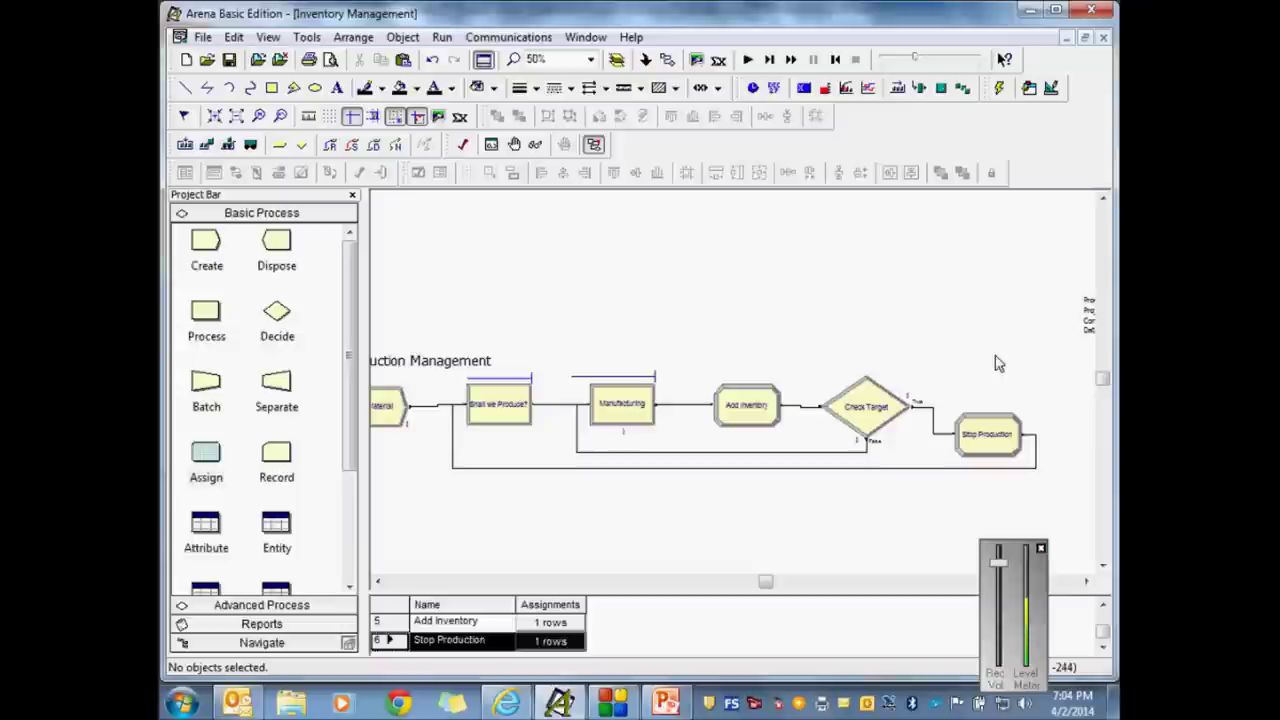
Step: Review the condition expression of the Check Target module without changing it
{"action": "left_click", "coordinate": [867, 414]}
{"action": "double_click", "coordinate": [867, 414]}
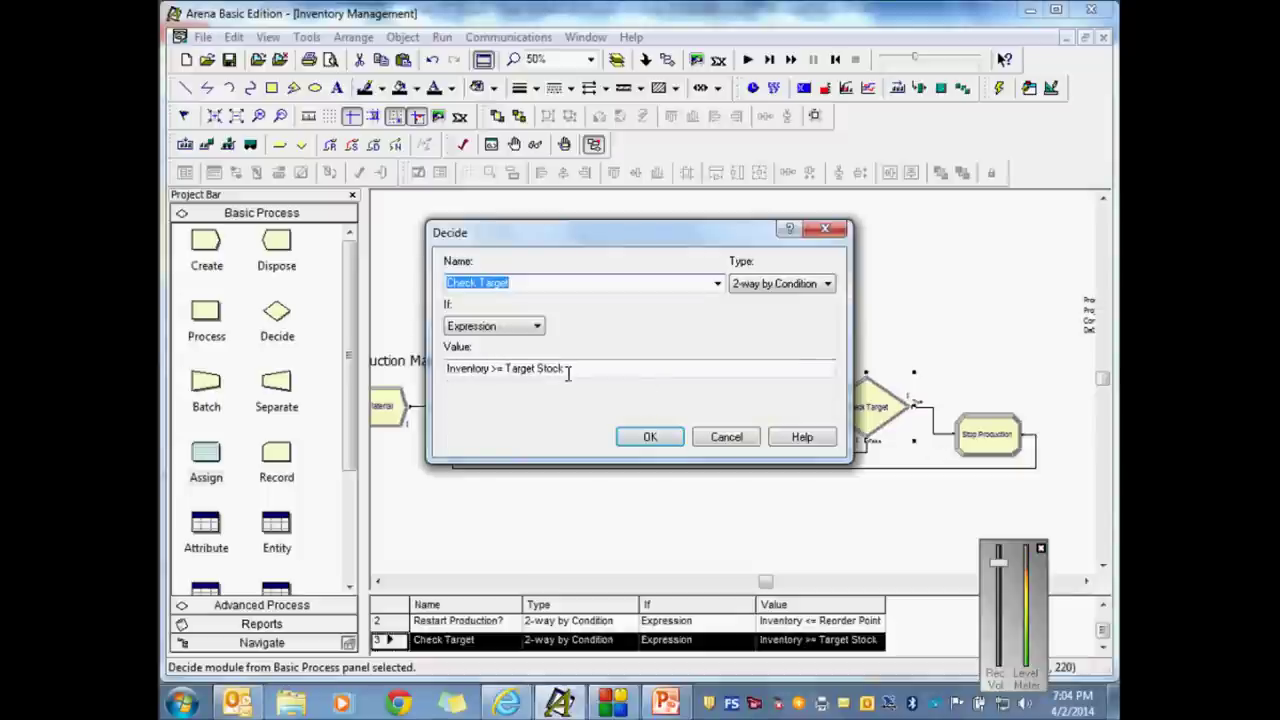
{"action": "left_click", "coordinate": [727, 437]}
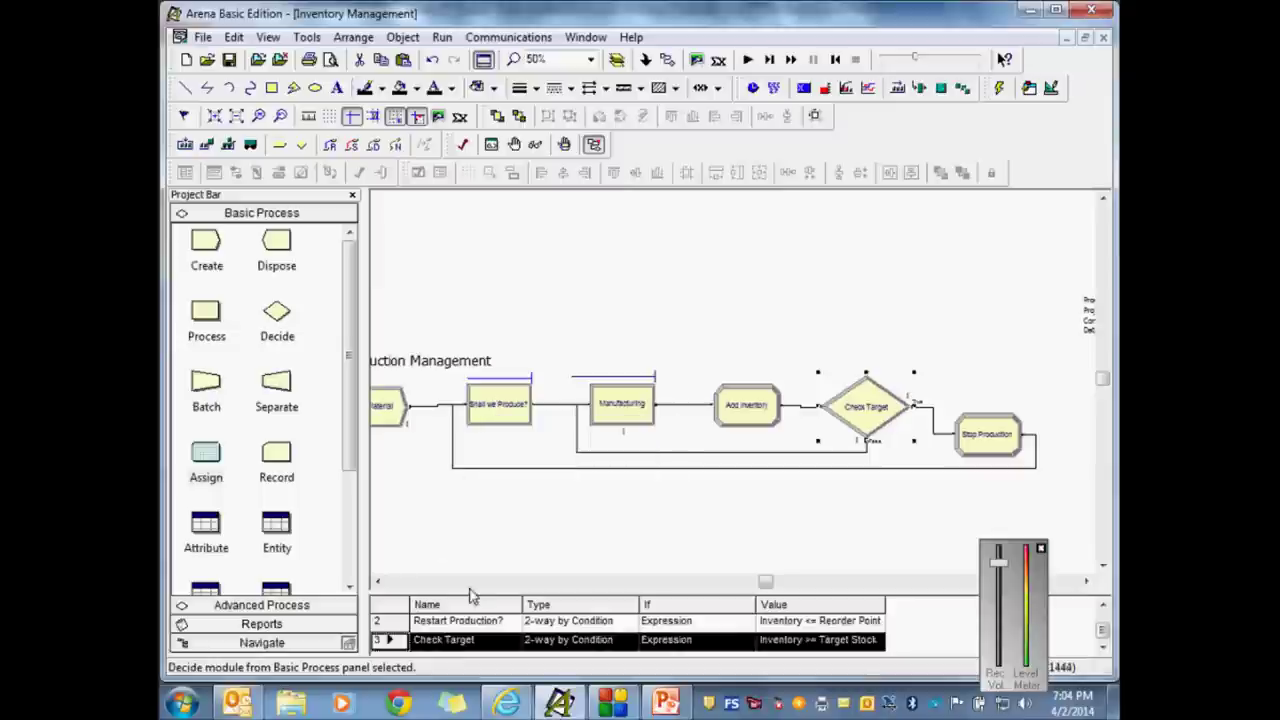
Step: Move the entire Production Management flowchart with its heading down to just above the Demand Management section
{"action": "left_click_drag", "start_coordinate": [767, 590], "coordinate": [759, 584]}
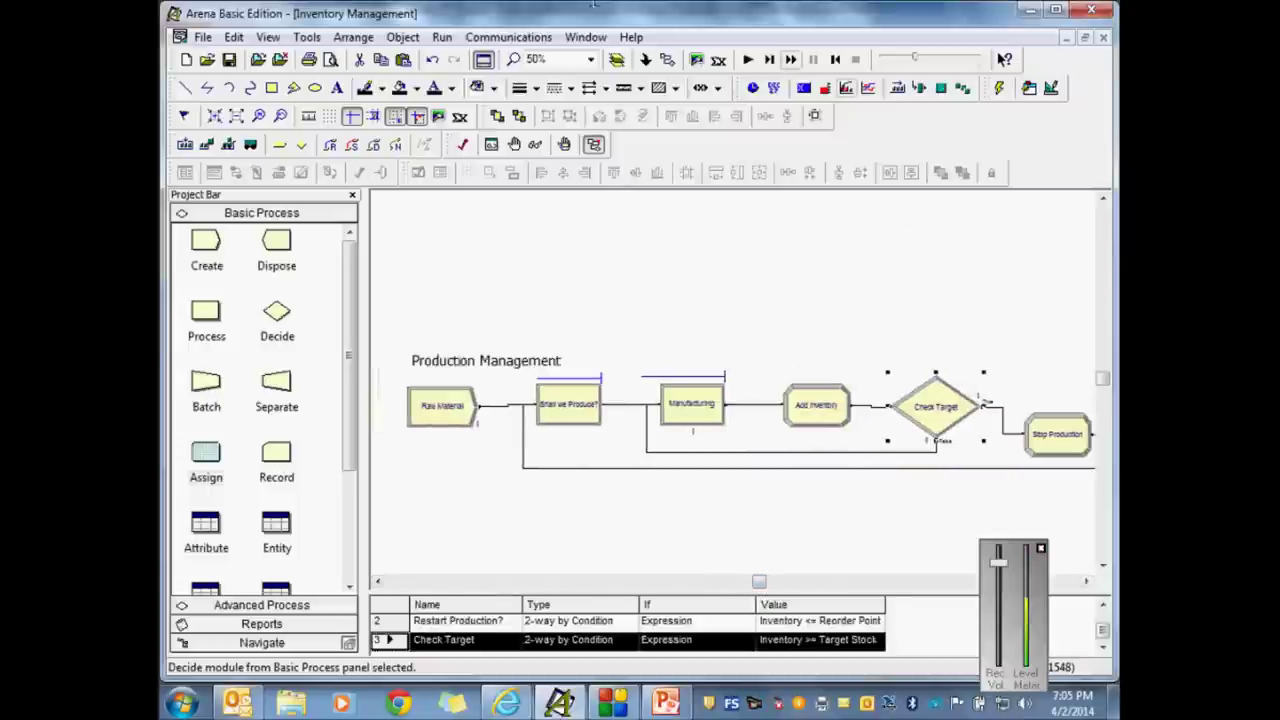
{"action": "left_click", "coordinate": [590, 59]}
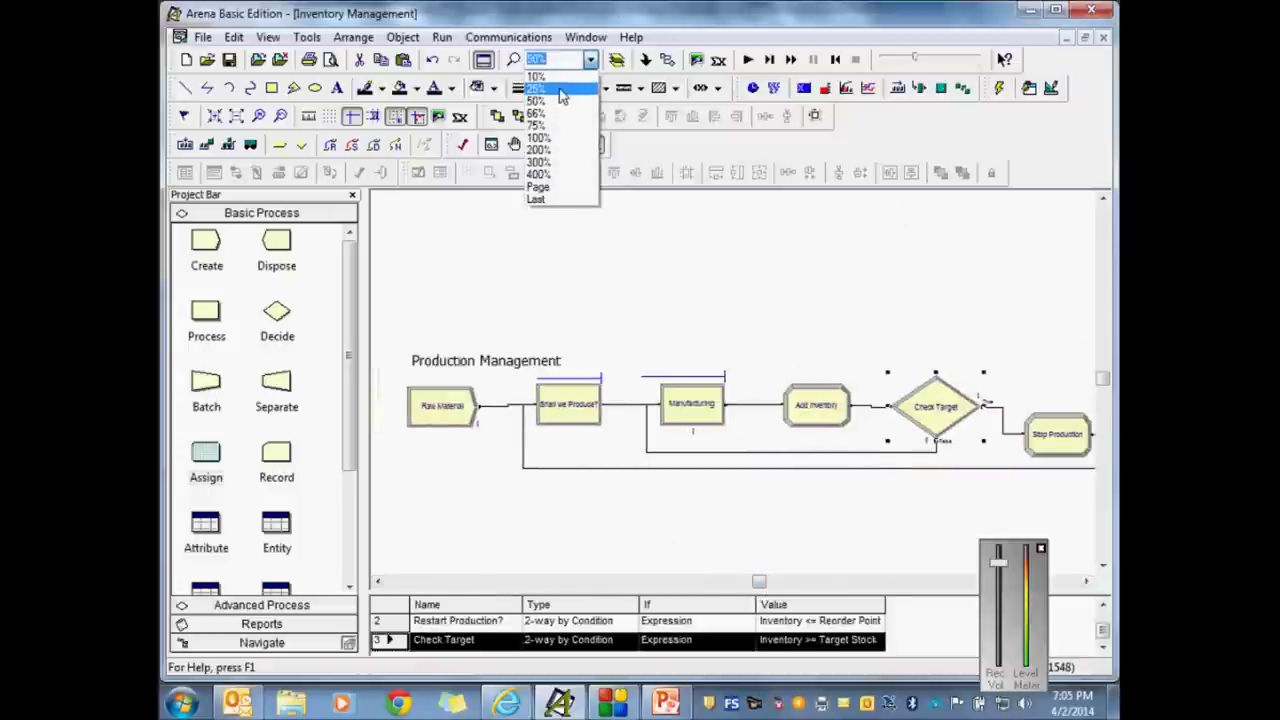
{"action": "left_click", "coordinate": [563, 89]}
{"action": "left_click_drag", "start_coordinate": [1105, 384], "coordinate": [1104, 395]}
{"action": "left_click", "coordinate": [895, 395]}
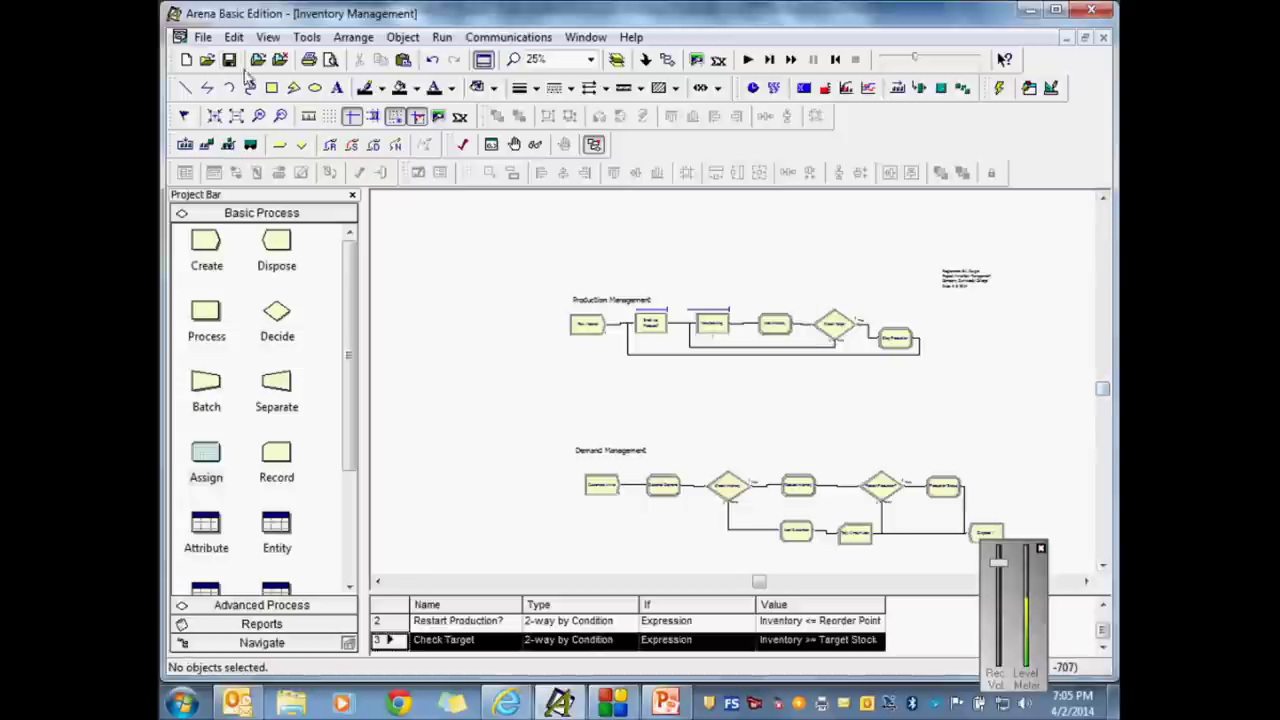
{"action": "left_click", "coordinate": [590, 59]}
{"action": "left_click", "coordinate": [540, 90]}
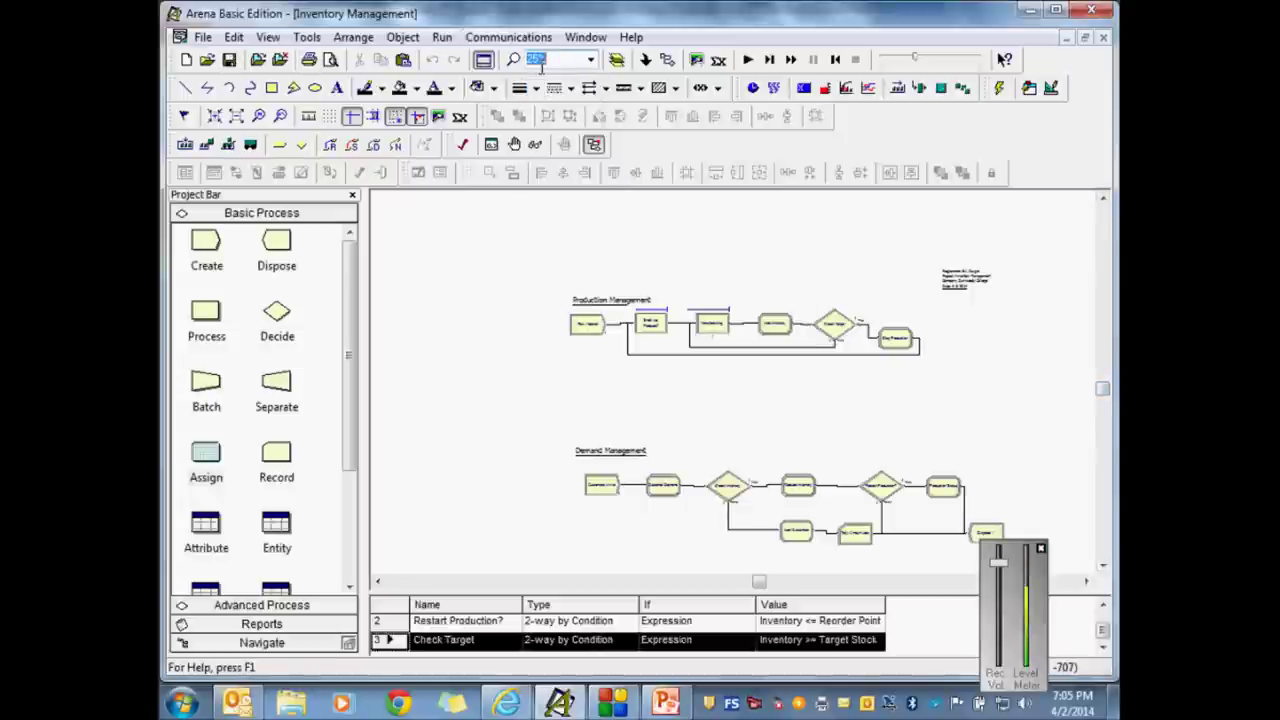
{"action": "type", "text": "40"}
{"action": "key", "text": "Return"}
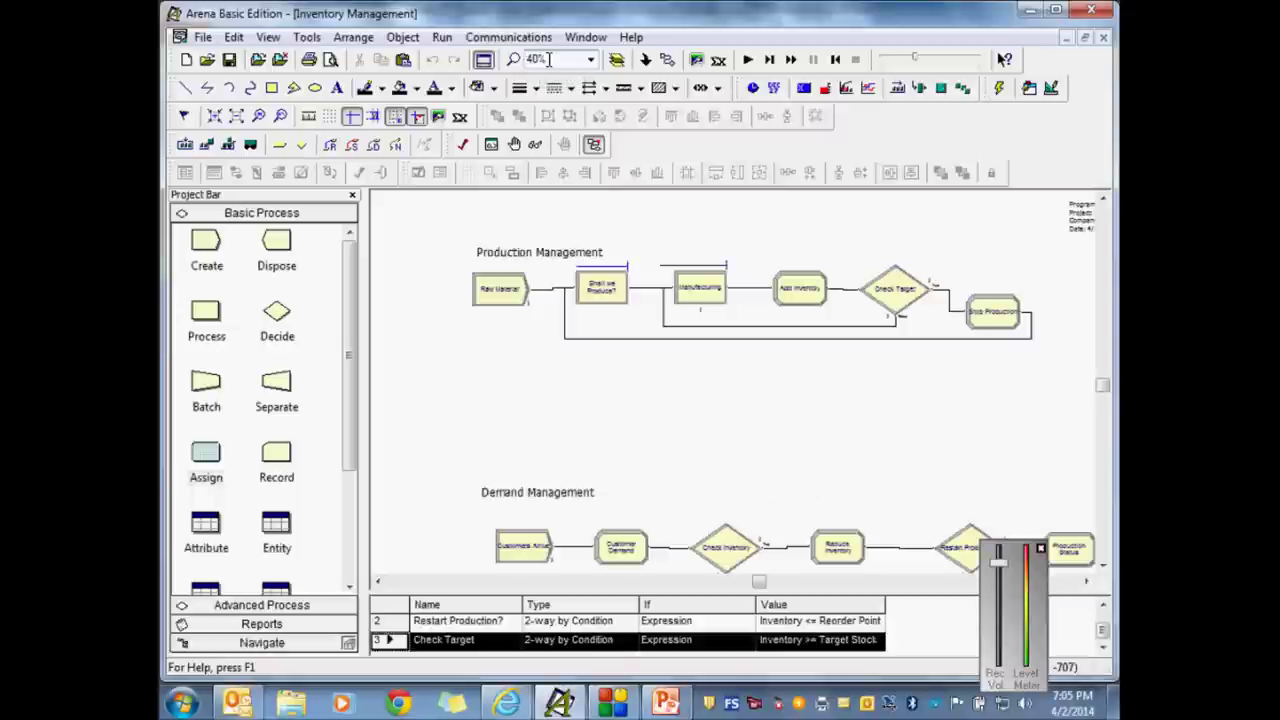
{"action": "left_click_drag", "start_coordinate": [773, 592], "coordinate": [768, 630]}
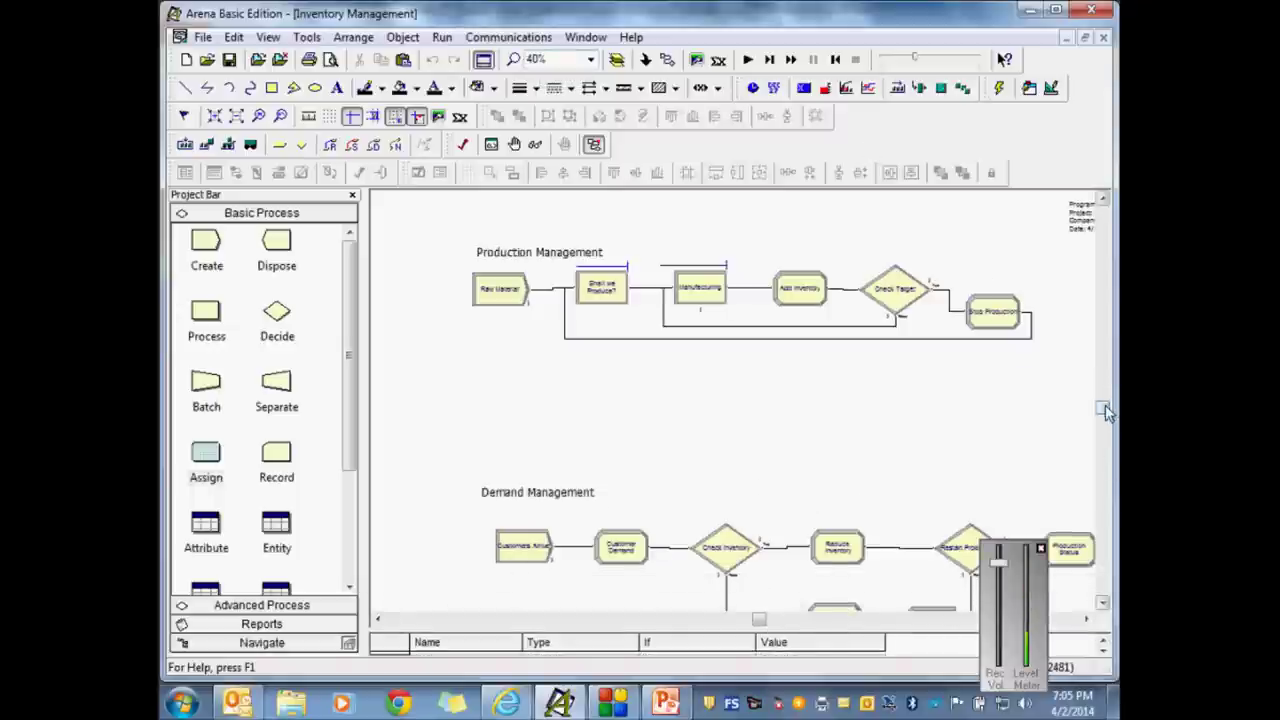
{"action": "scroll", "coordinate": [1105, 410], "scroll_direction": "up", "scroll_amount": 1}
{"action": "left_click_drag", "start_coordinate": [444, 220], "coordinate": [1086, 418]}
{"action": "left_click_drag", "start_coordinate": [548, 297], "coordinate": [567, 448]}
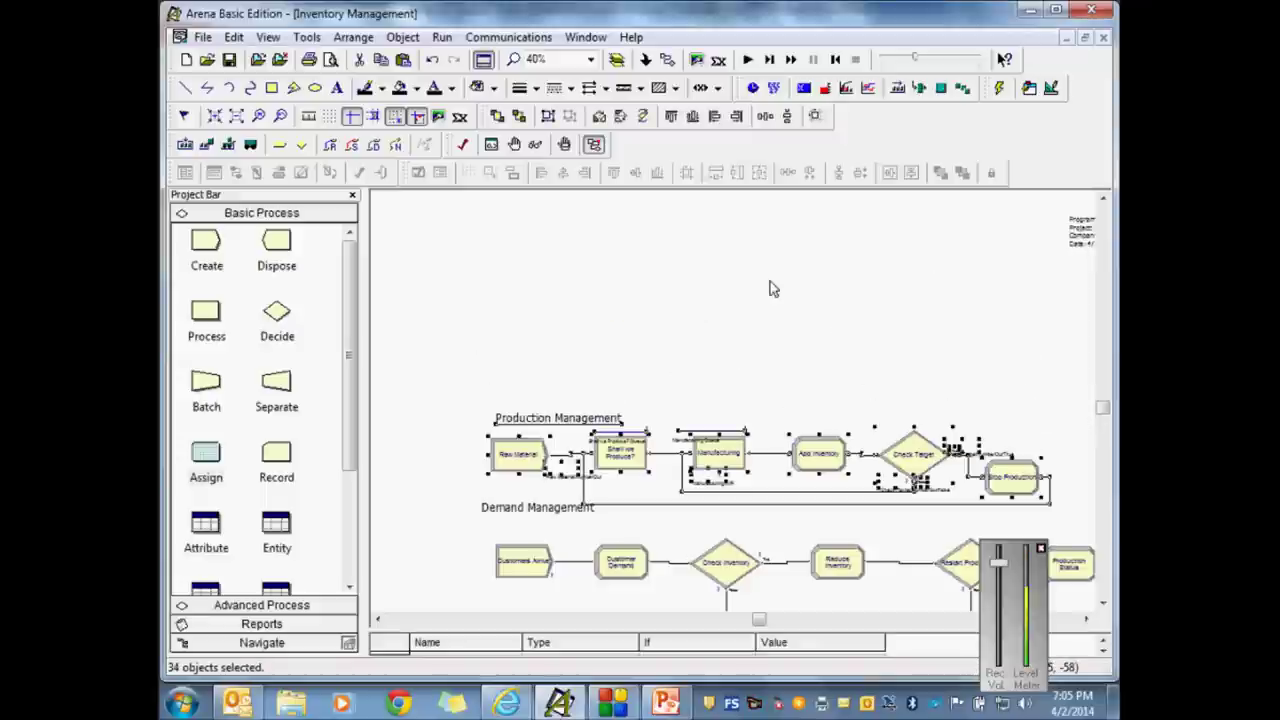
Step: Move the project information text above the Production Management flowchart and shift the Production Management heading slightly left
{"action": "left_click_drag", "start_coordinate": [1082, 244], "coordinate": [480, 376]}
{"action": "left_click_drag", "start_coordinate": [533, 435], "coordinate": [524, 435]}
{"action": "left_click", "coordinate": [748, 317]}
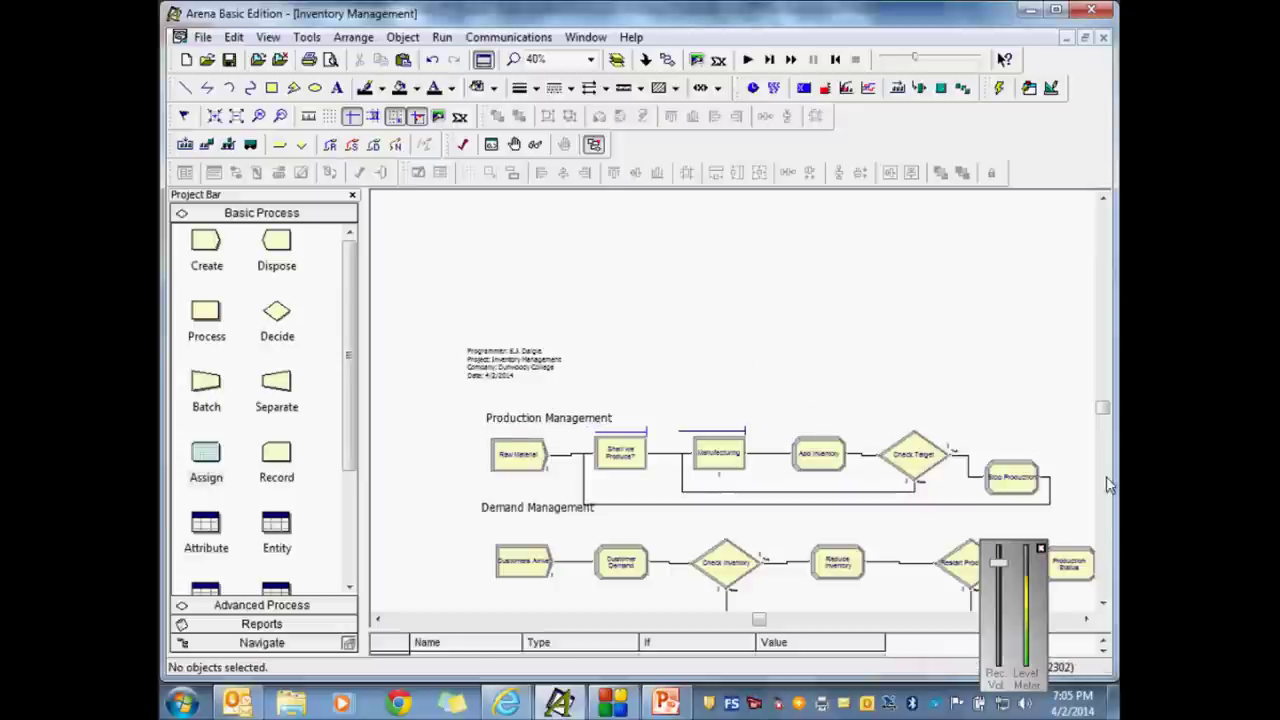
Step: Reduce the animation speed, try to run the model, and close the Errors/Warnings report
{"action": "left_click_drag", "start_coordinate": [1103, 408], "coordinate": [1103, 410]}
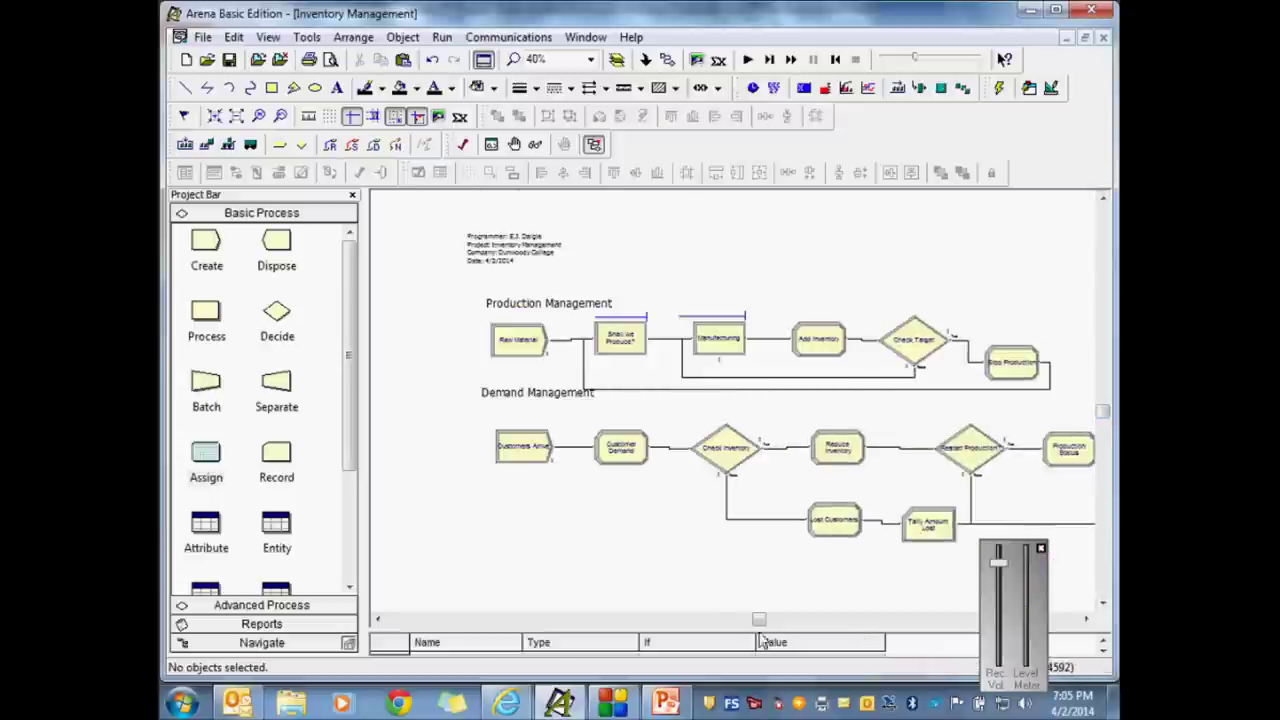
{"action": "left_click_drag", "start_coordinate": [757, 617], "coordinate": [766, 617]}
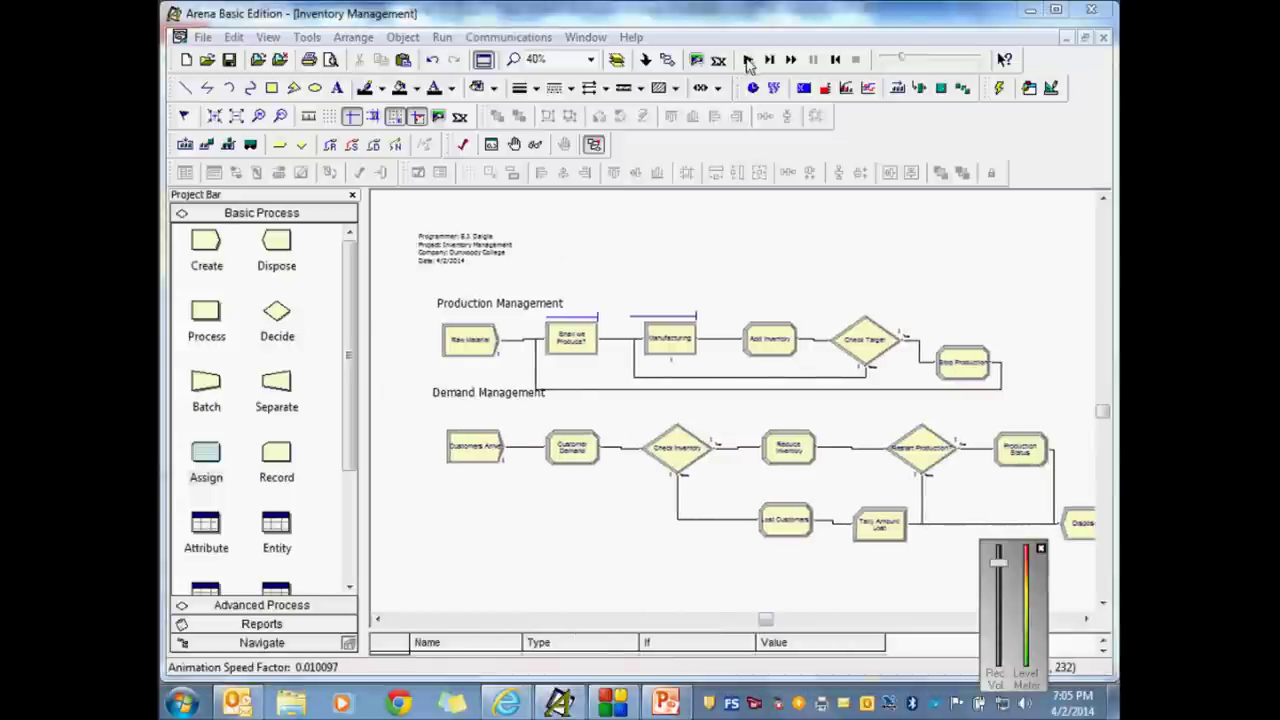
{"action": "left_click_drag", "start_coordinate": [900, 65], "coordinate": [892, 58]}
{"action": "left_click", "coordinate": [748, 60]}
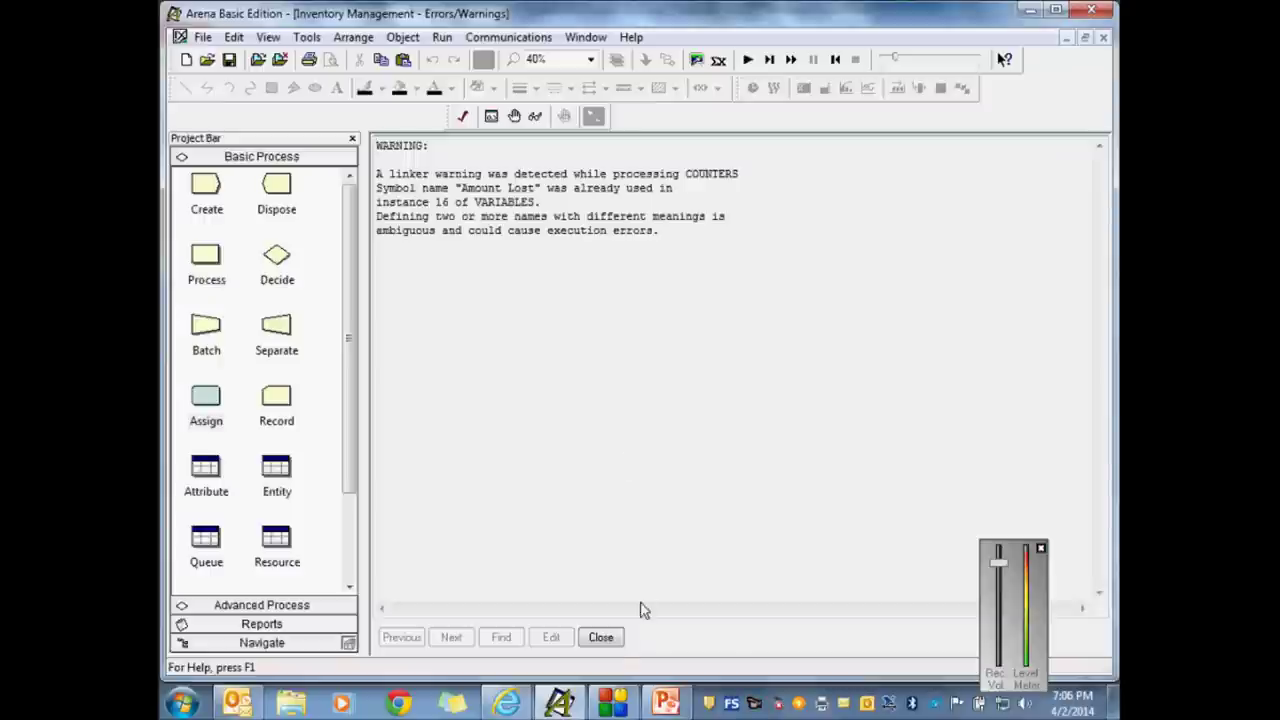
{"action": "left_click", "coordinate": [596, 642]}
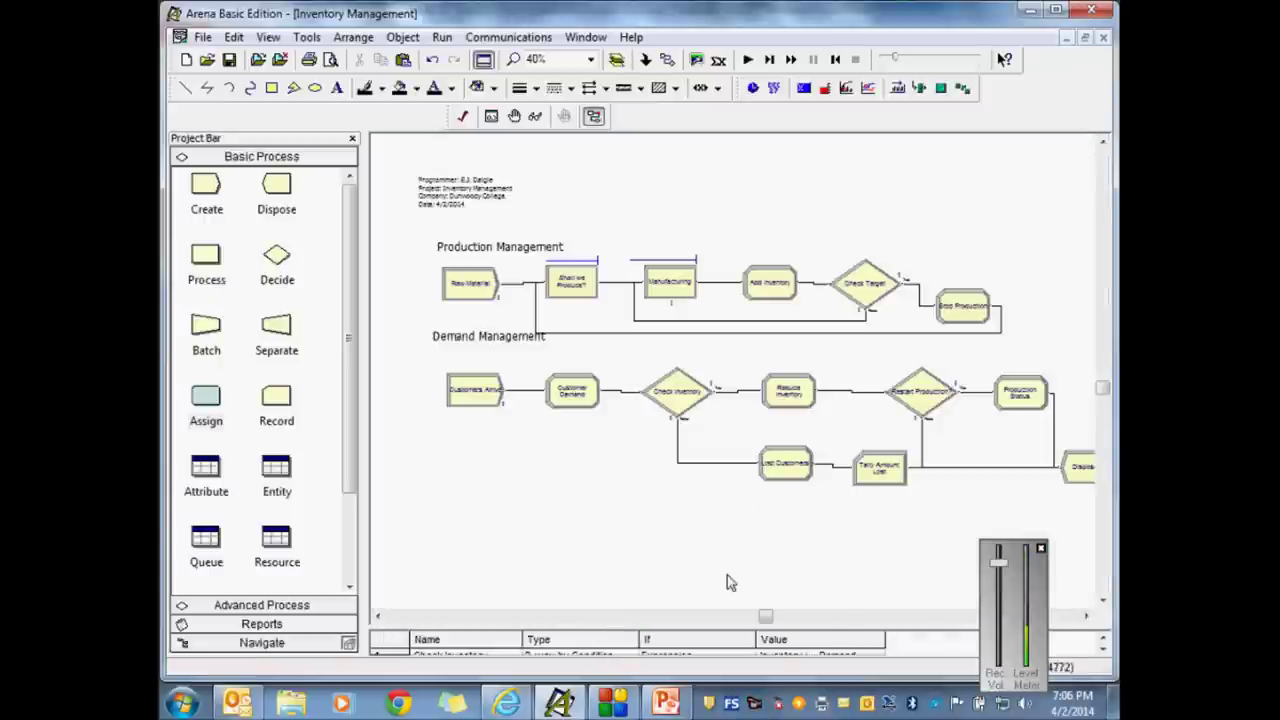
Step: Check the counter name in the Tally Amount Lost Record module and delete that module from the flowchart
{"action": "left_click", "coordinate": [879, 478]}
{"action": "double_click", "coordinate": [879, 478]}
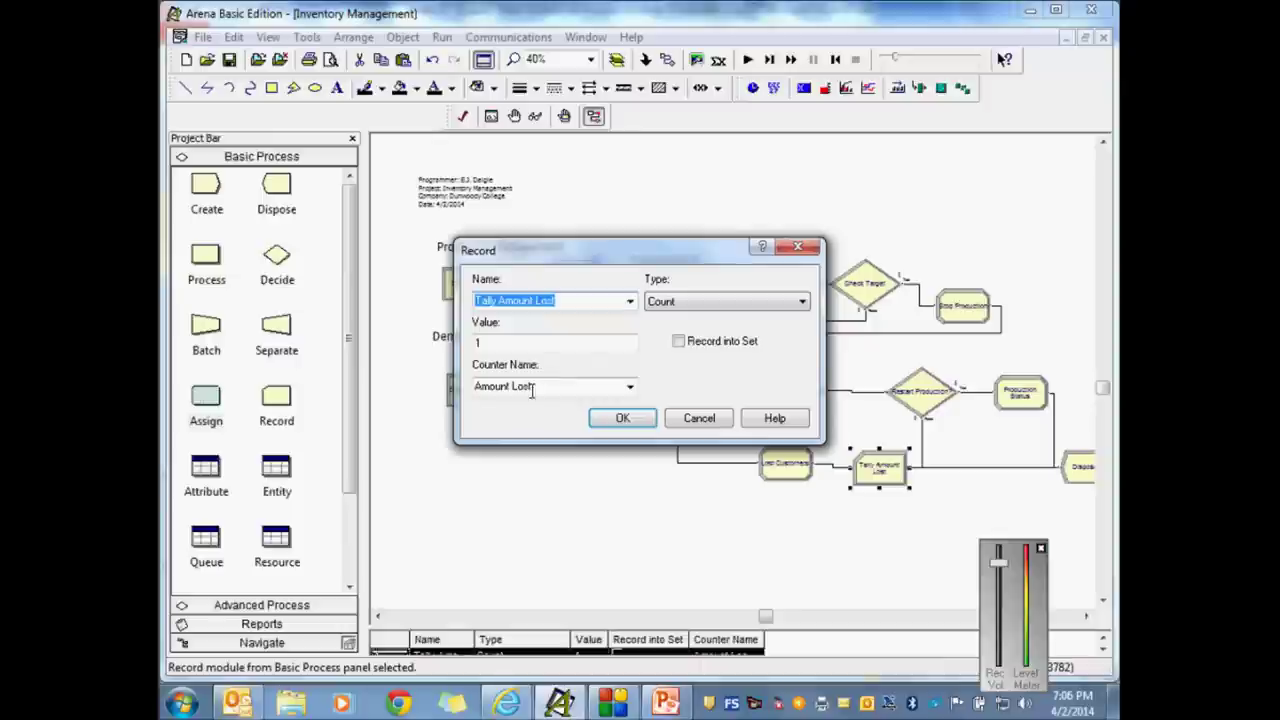
{"action": "left_click", "coordinate": [724, 422]}
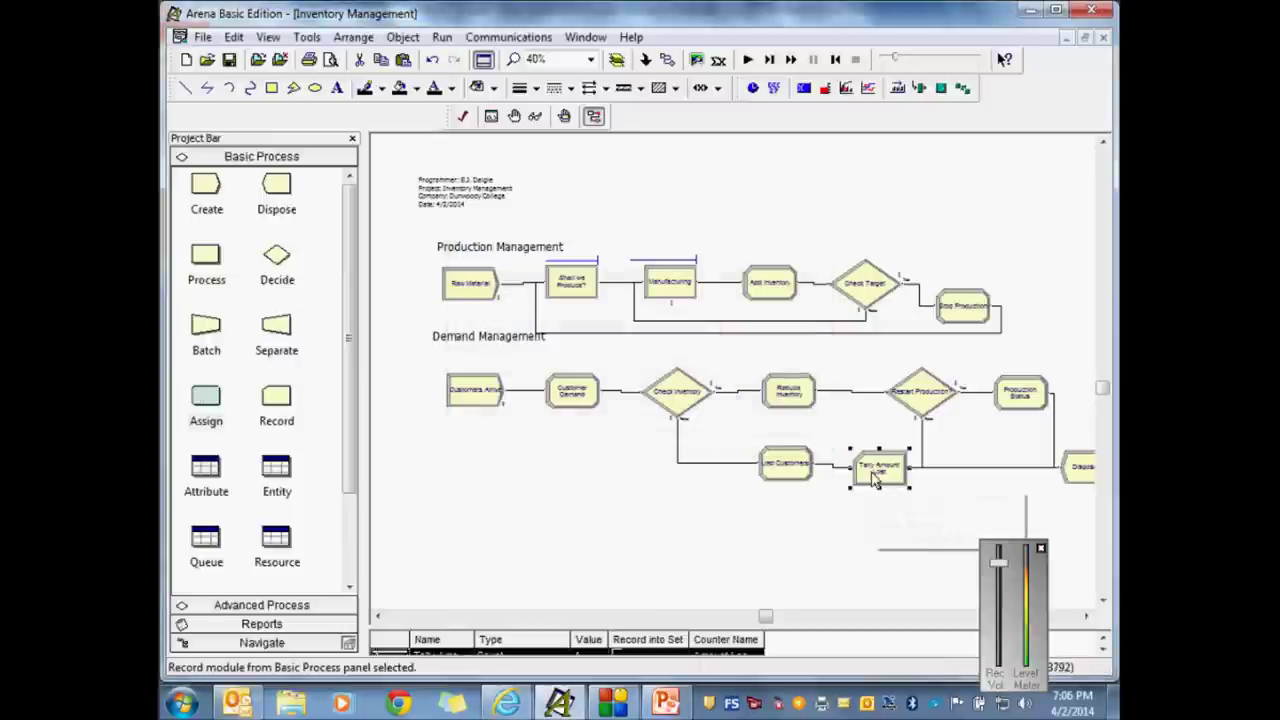
{"action": "key", "text": "Delete"}
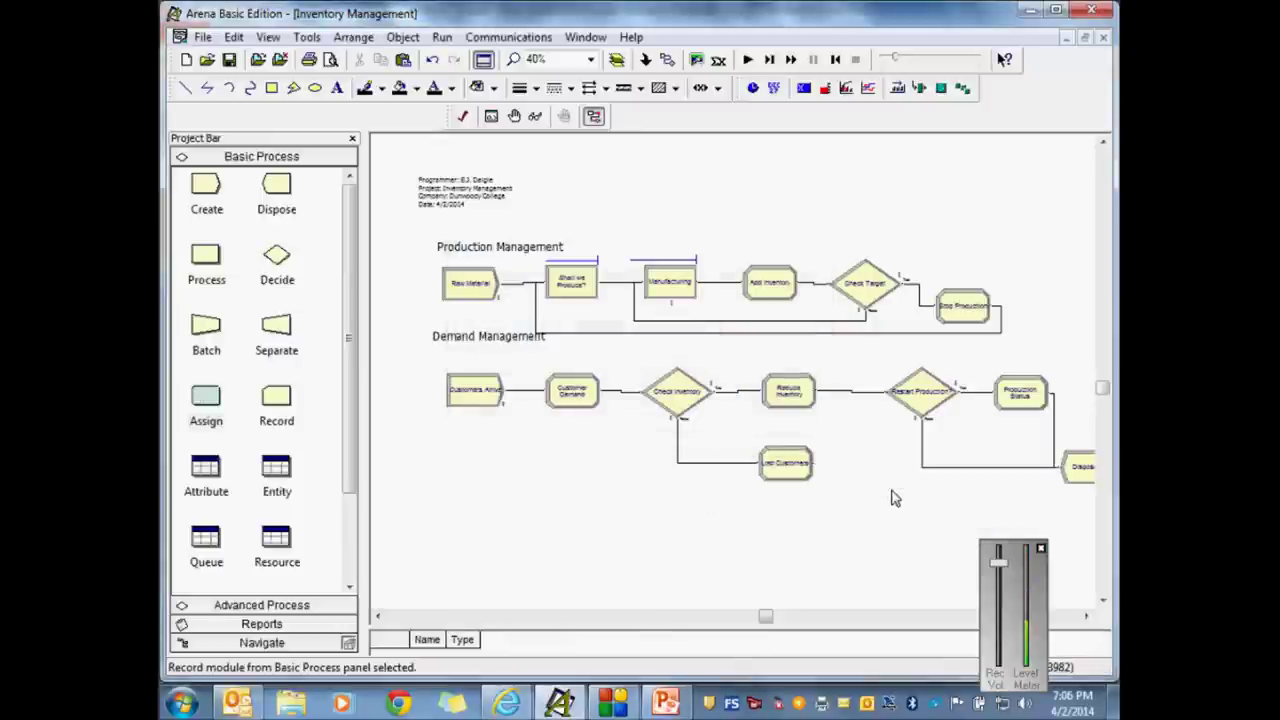
Step: Connect the exit of Lost Customers to the entry of the Dispose 1 module
{"action": "left_click", "coordinate": [668, 60]}
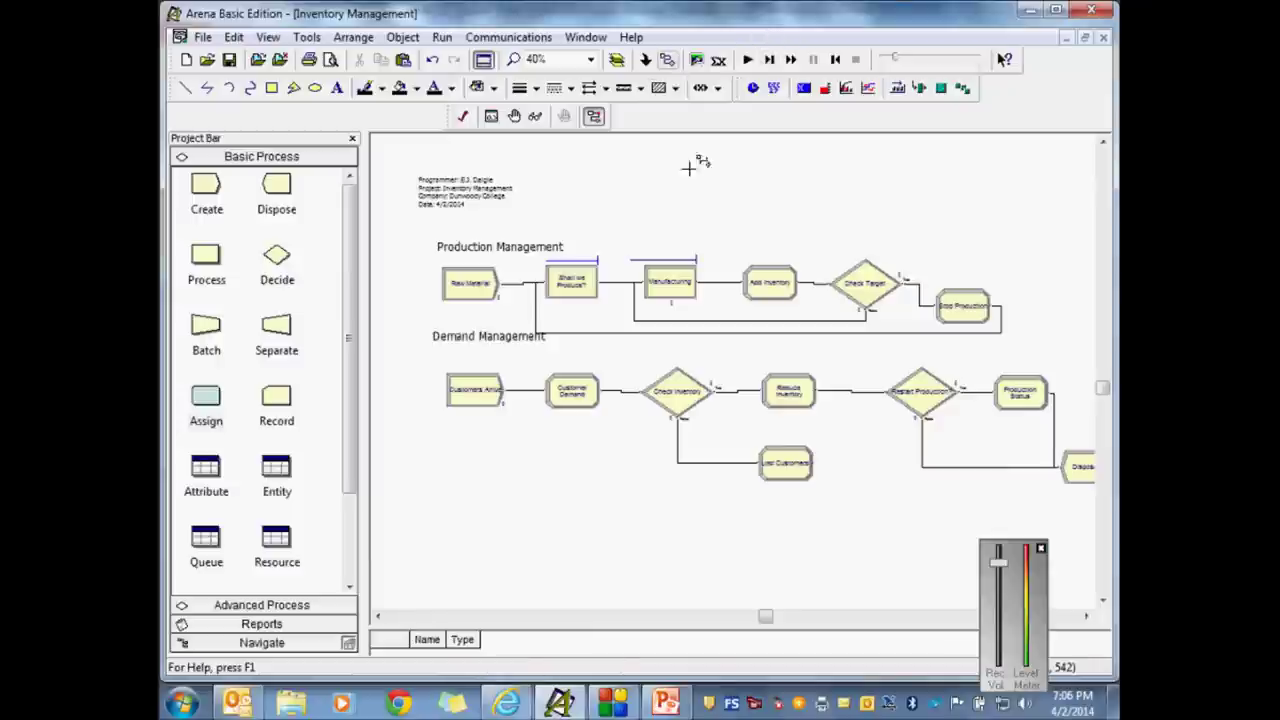
{"action": "left_click", "coordinate": [812, 462]}
{"action": "left_click", "coordinate": [1058, 466]}
{"action": "left_click", "coordinate": [1066, 266]}
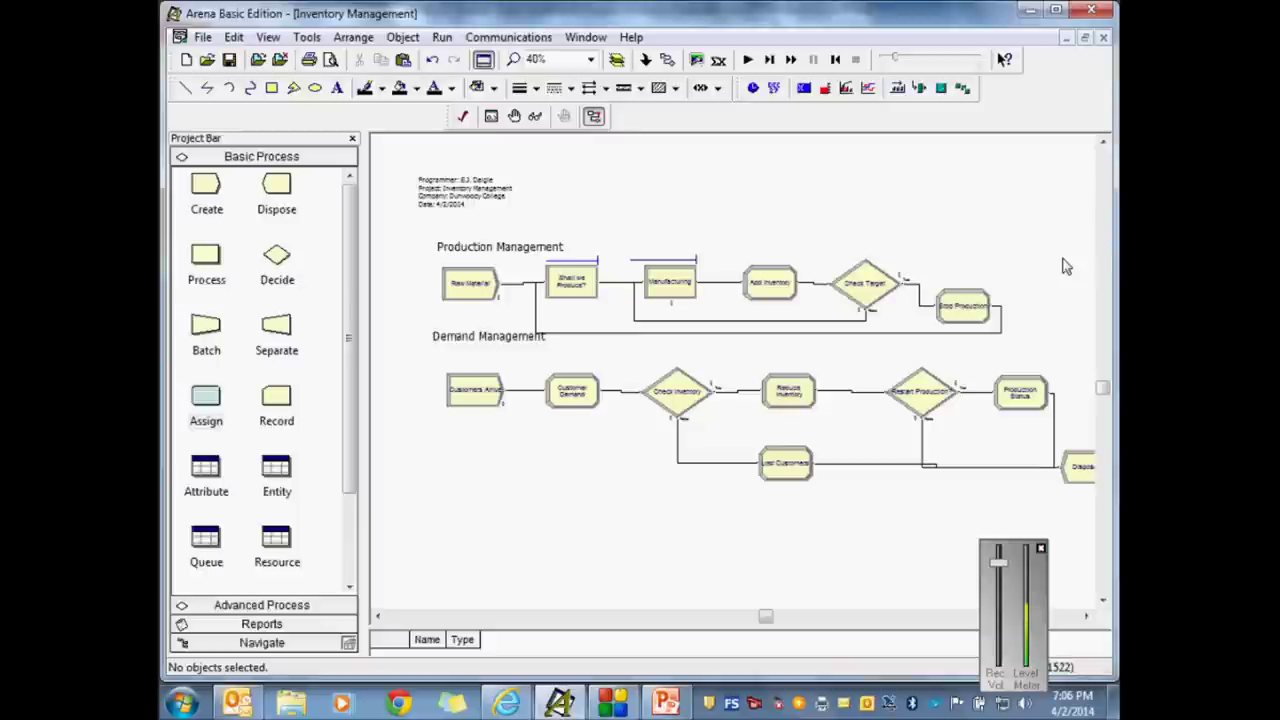
Step: Run the simulation to watch the entities move through the model, and end the run
{"action": "left_click", "coordinate": [746, 60]}
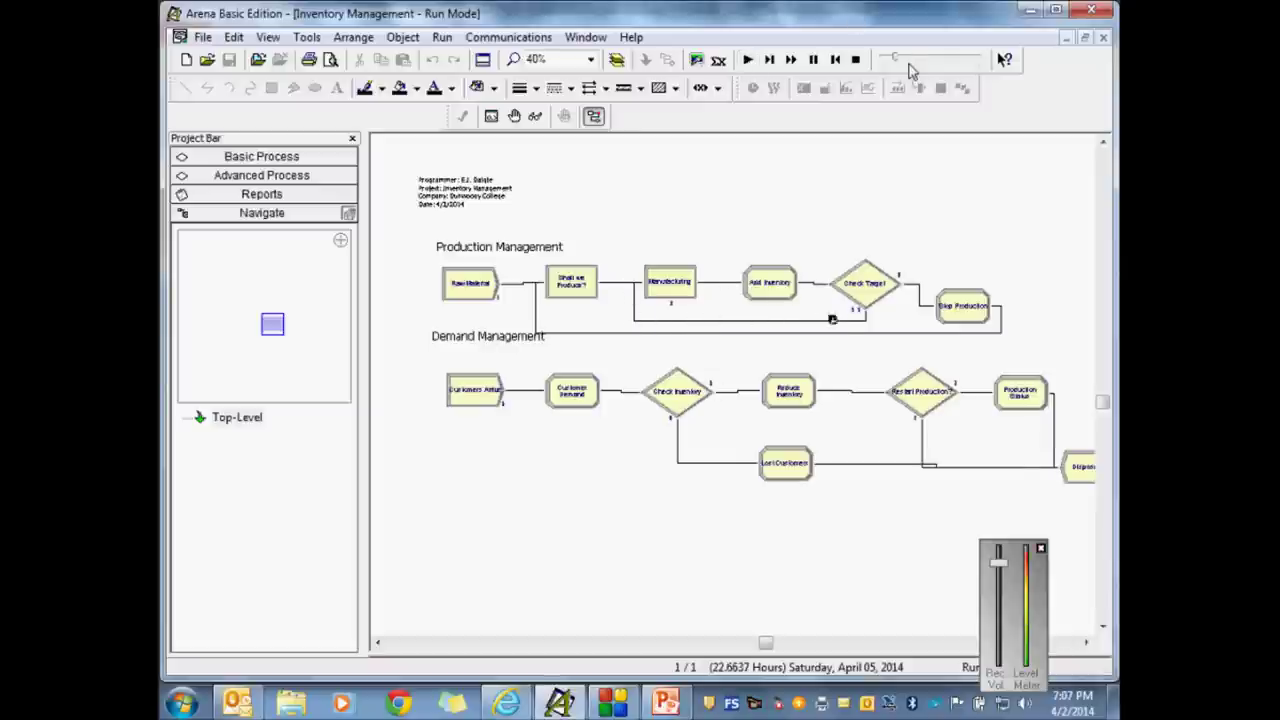
{"action": "left_click", "coordinate": [855, 59]}
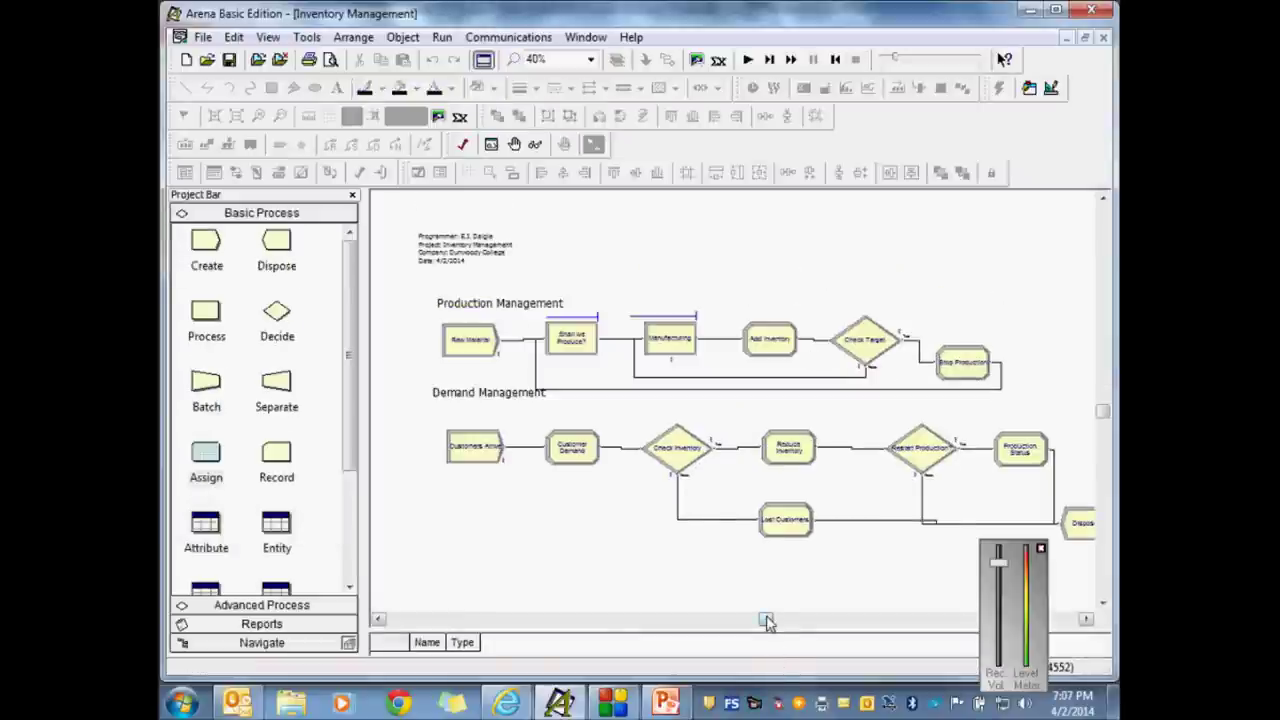
Step: Nudge the Stop Production module slightly down and left, closer to Check Target
{"action": "left_click_drag", "start_coordinate": [766, 620], "coordinate": [775, 621]}
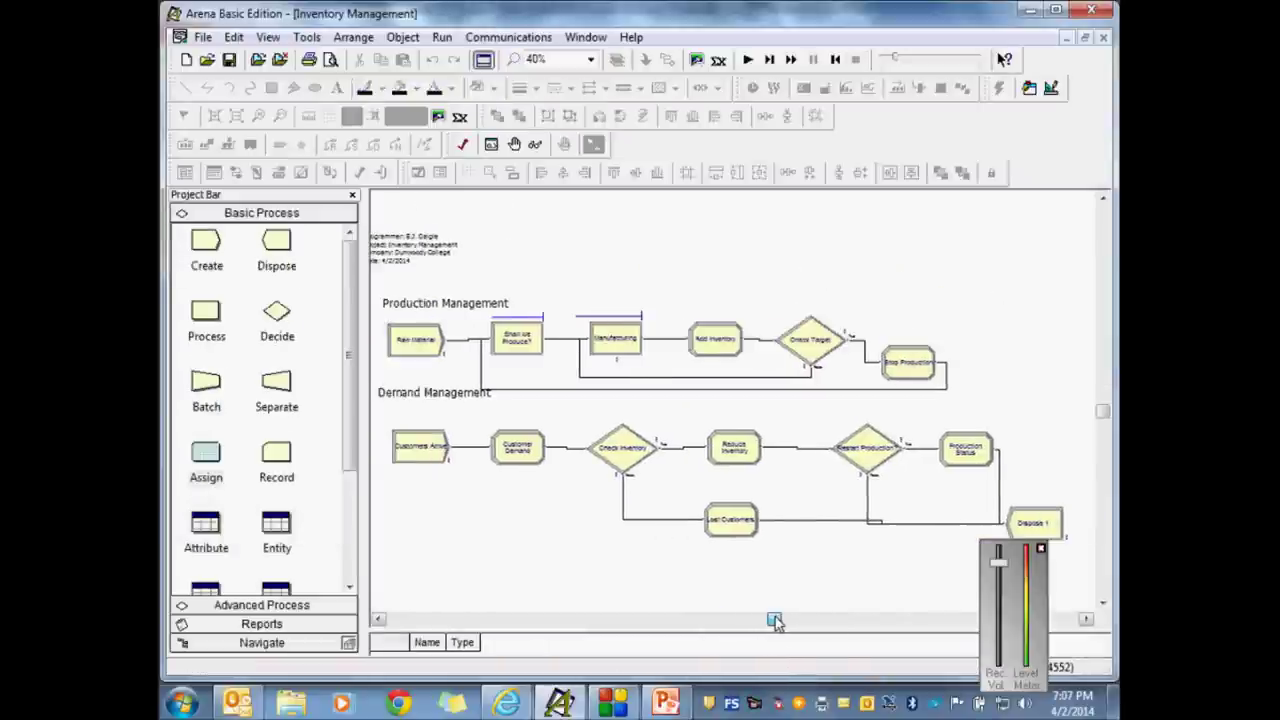
{"action": "mouse_move", "coordinate": [914, 376]}
{"action": "left_mouse_down"}
{"action": "mouse_move", "coordinate": [873, 402]}
{"action": "mouse_move", "coordinate": [906, 382]}
{"action": "left_mouse_up"}
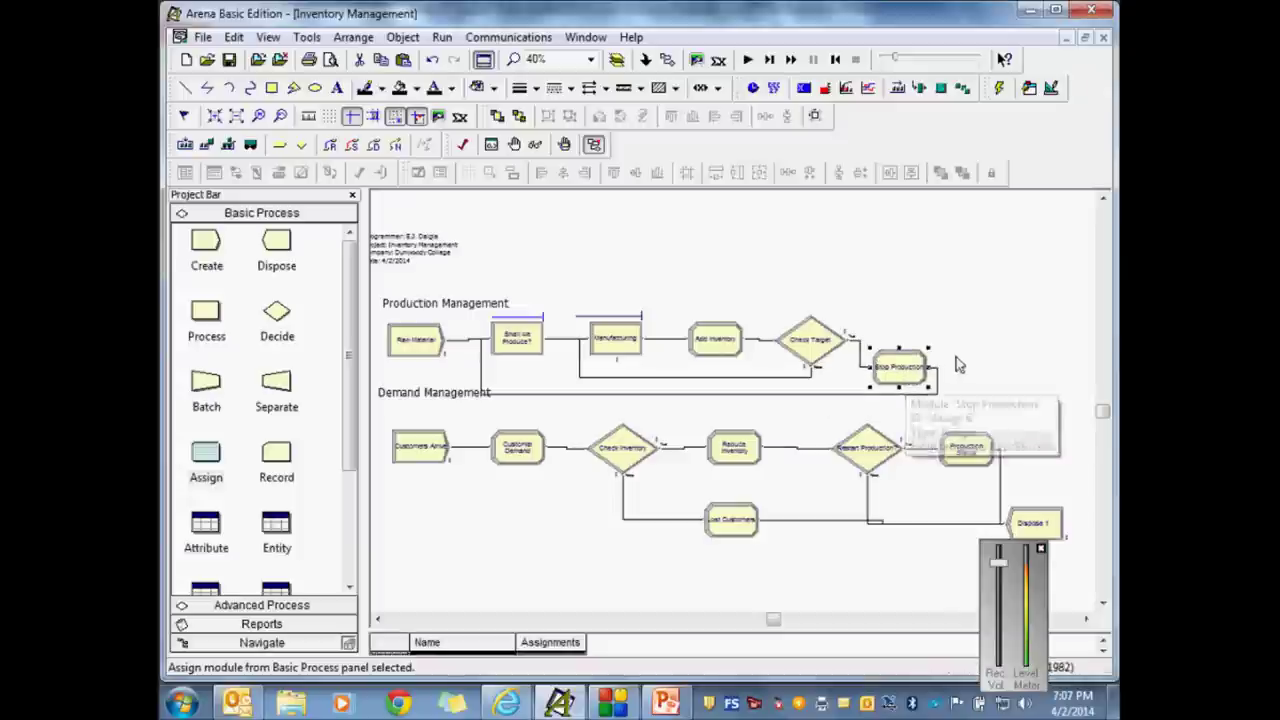
{"action": "left_click", "coordinate": [778, 218]}
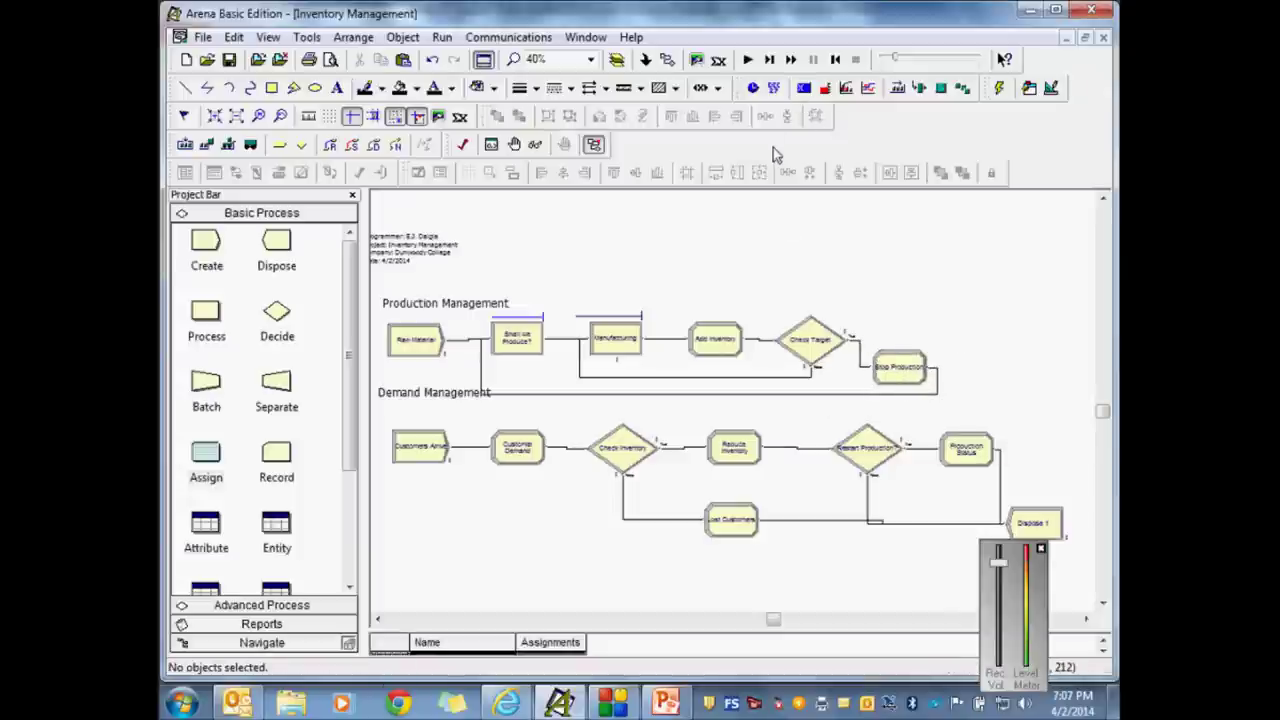
{"action": "left_click", "coordinate": [846, 90]}
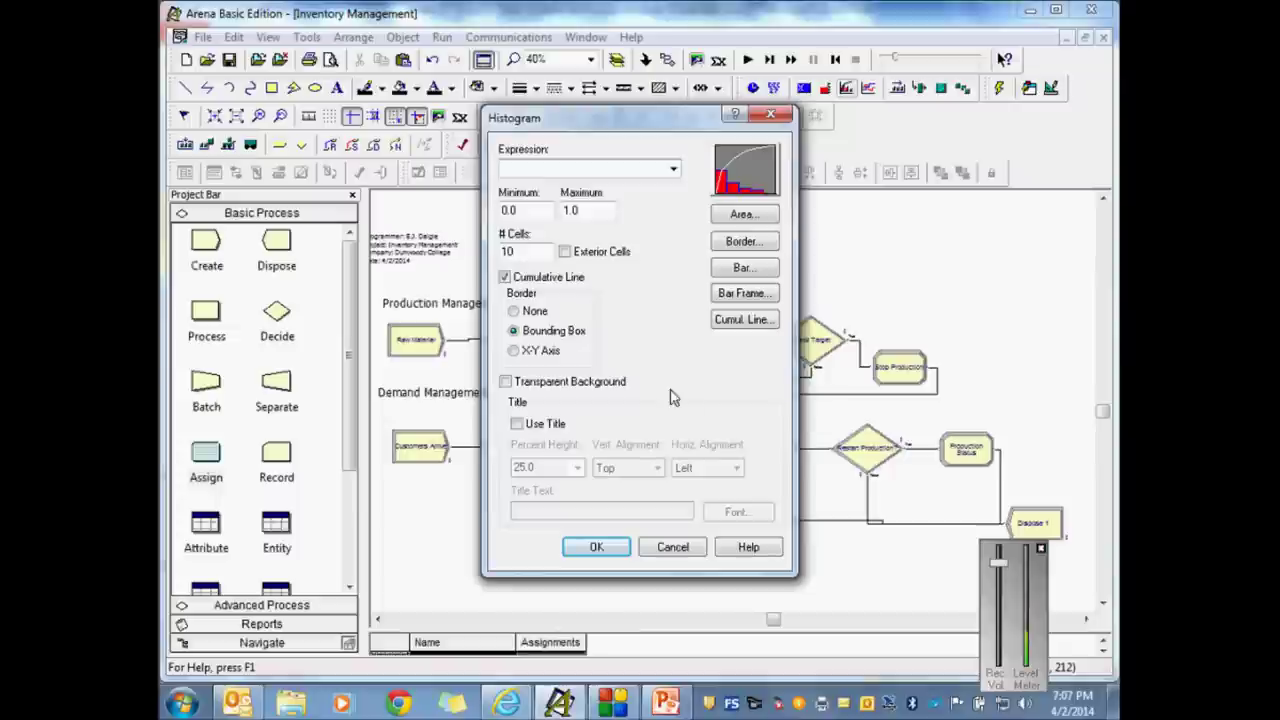
{"action": "left_click", "coordinate": [674, 169]}
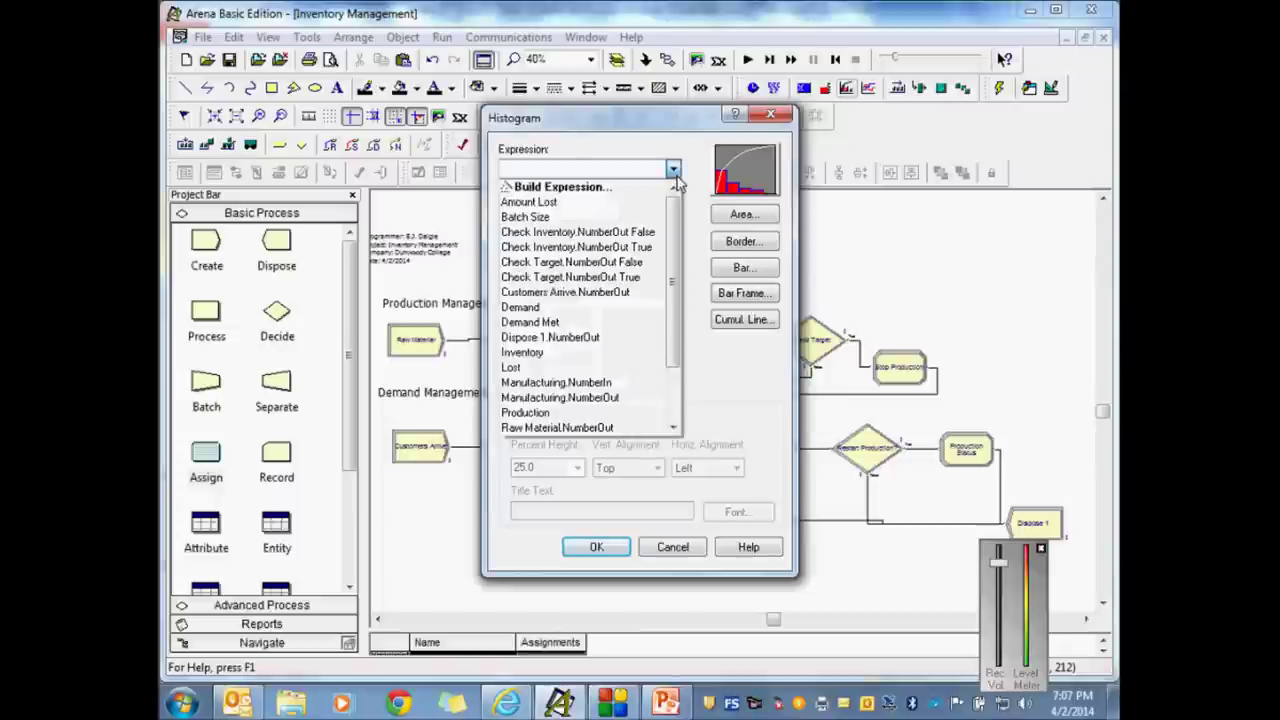
{"action": "left_click", "coordinate": [522, 352]}
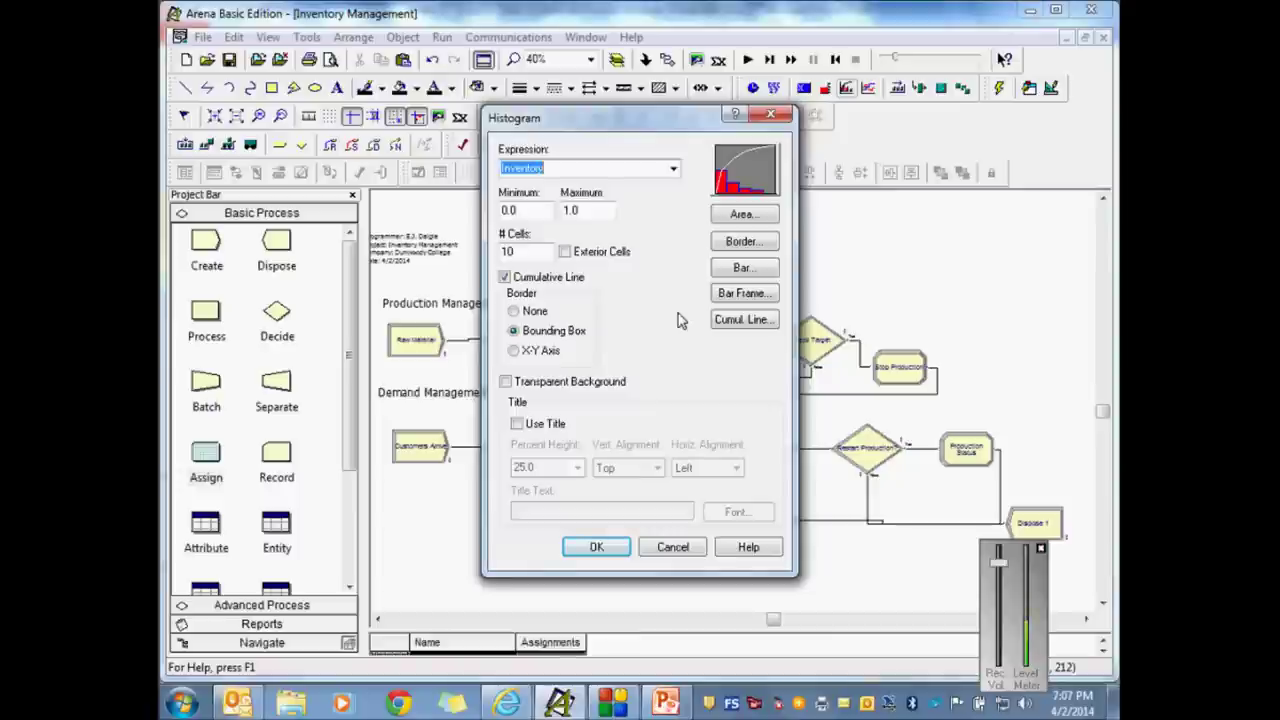
{"action": "left_click", "coordinate": [786, 120]}
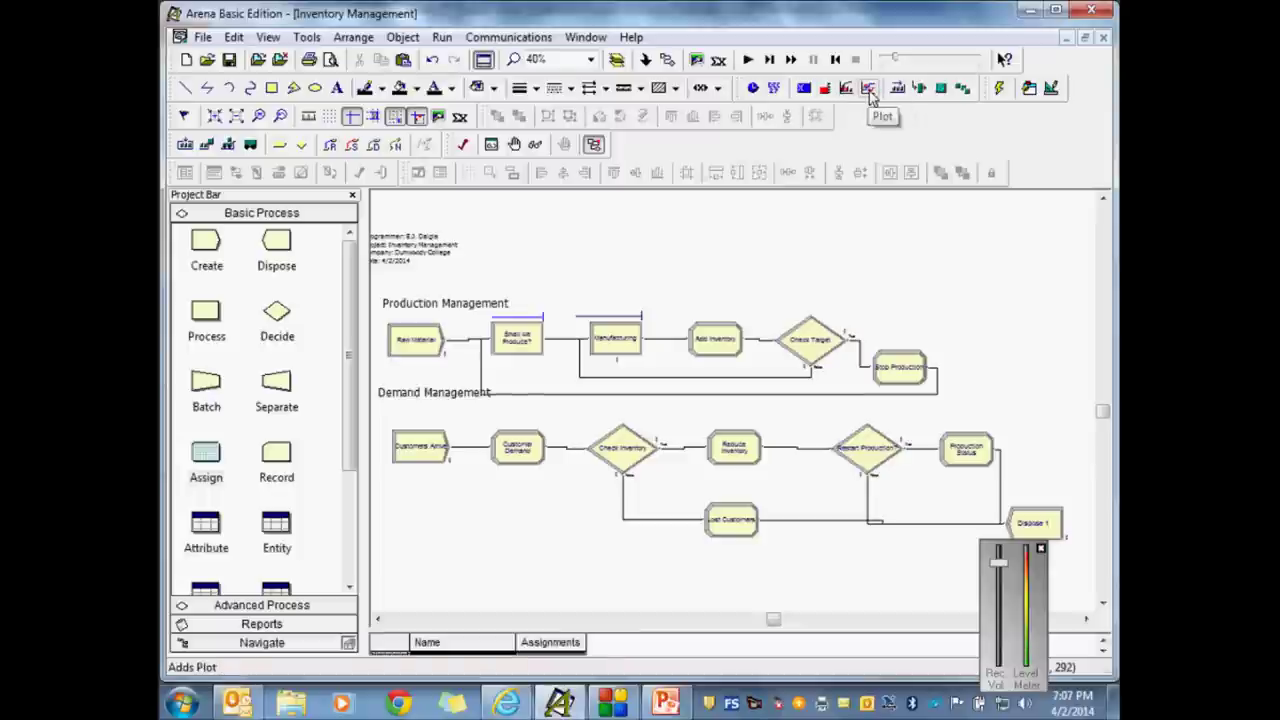
{"action": "left_click", "coordinate": [868, 88]}
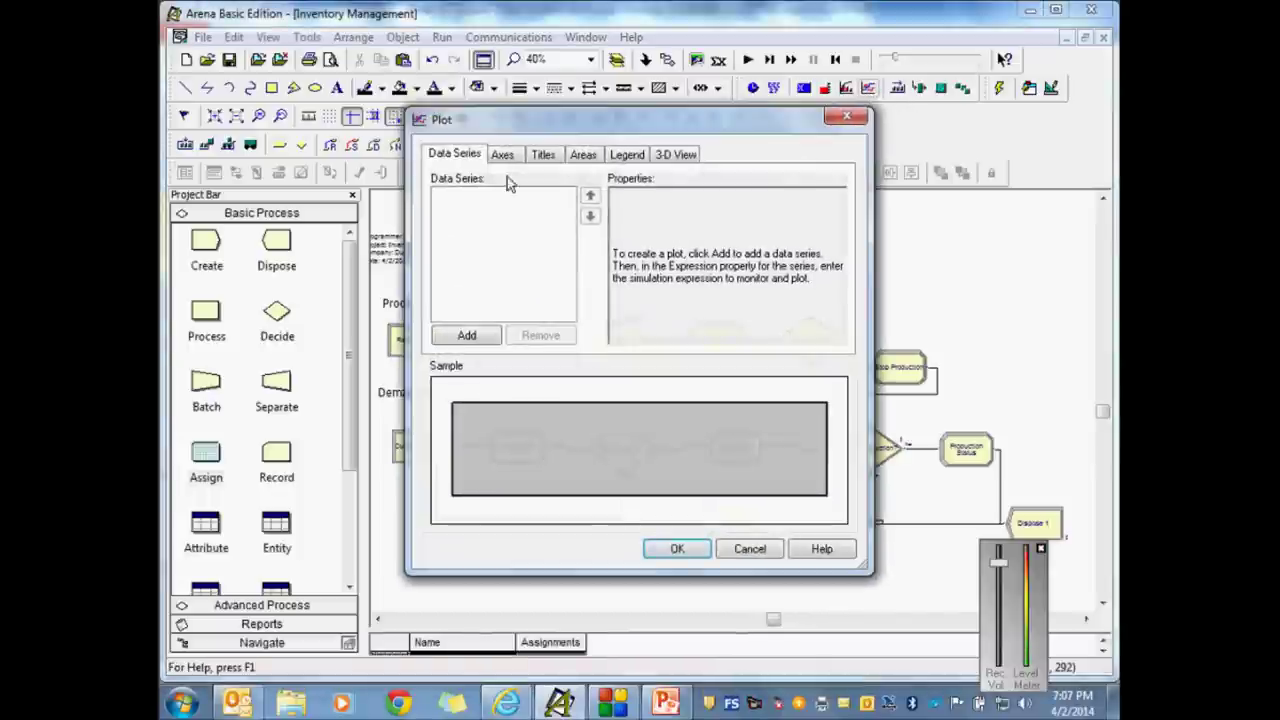
{"action": "left_click", "coordinate": [467, 336]}
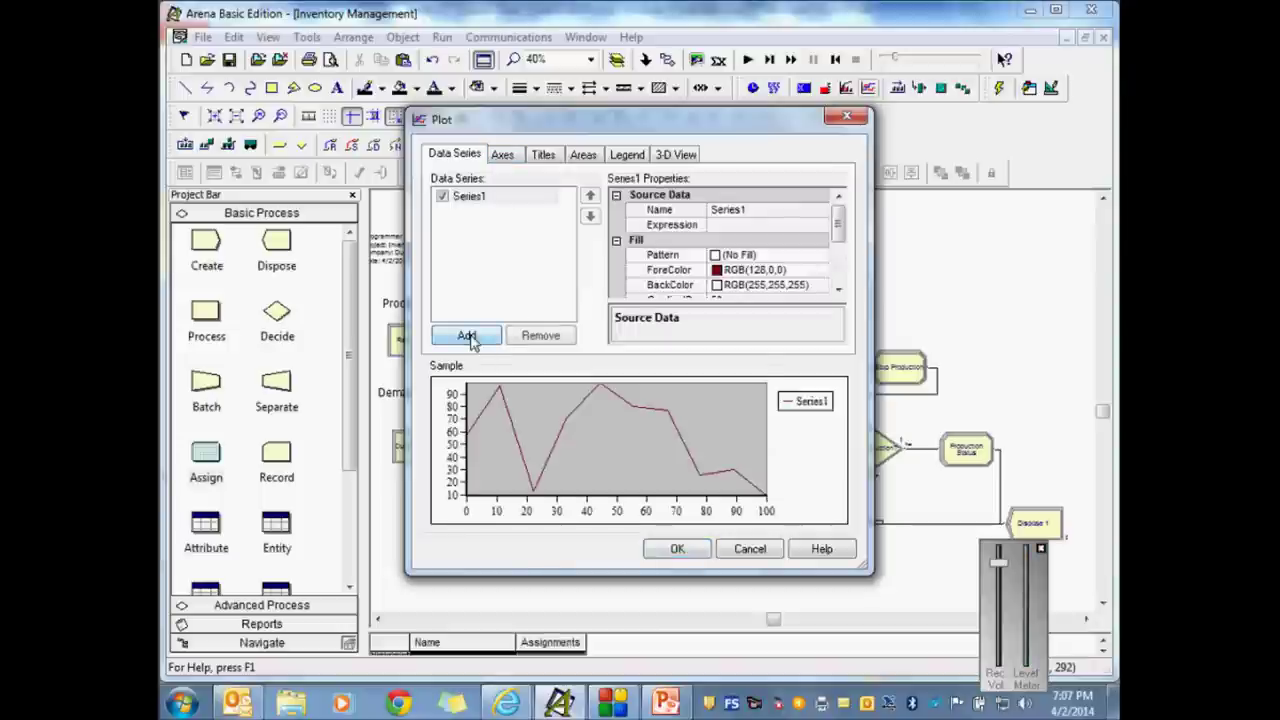
{"action": "left_click", "coordinate": [847, 117]}
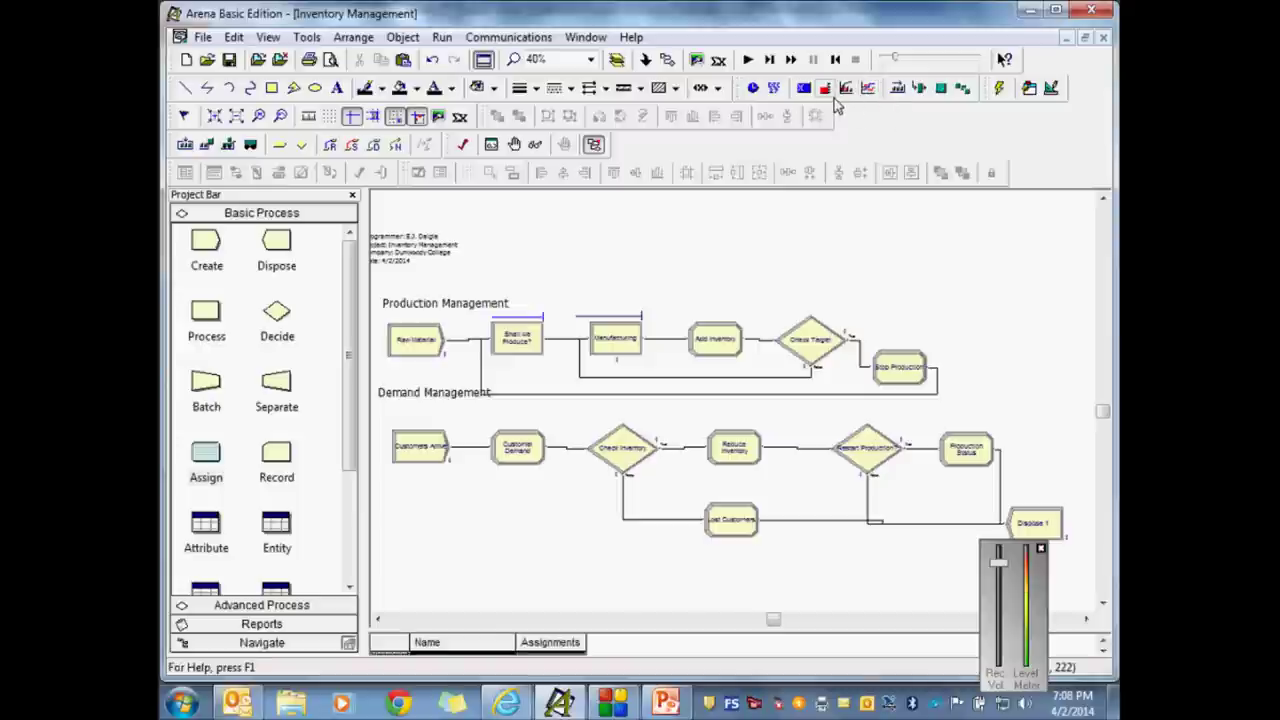
Step: Check which toolbars are enabled in the toolbar customization settings
{"action": "left_click", "coordinate": [307, 38]}
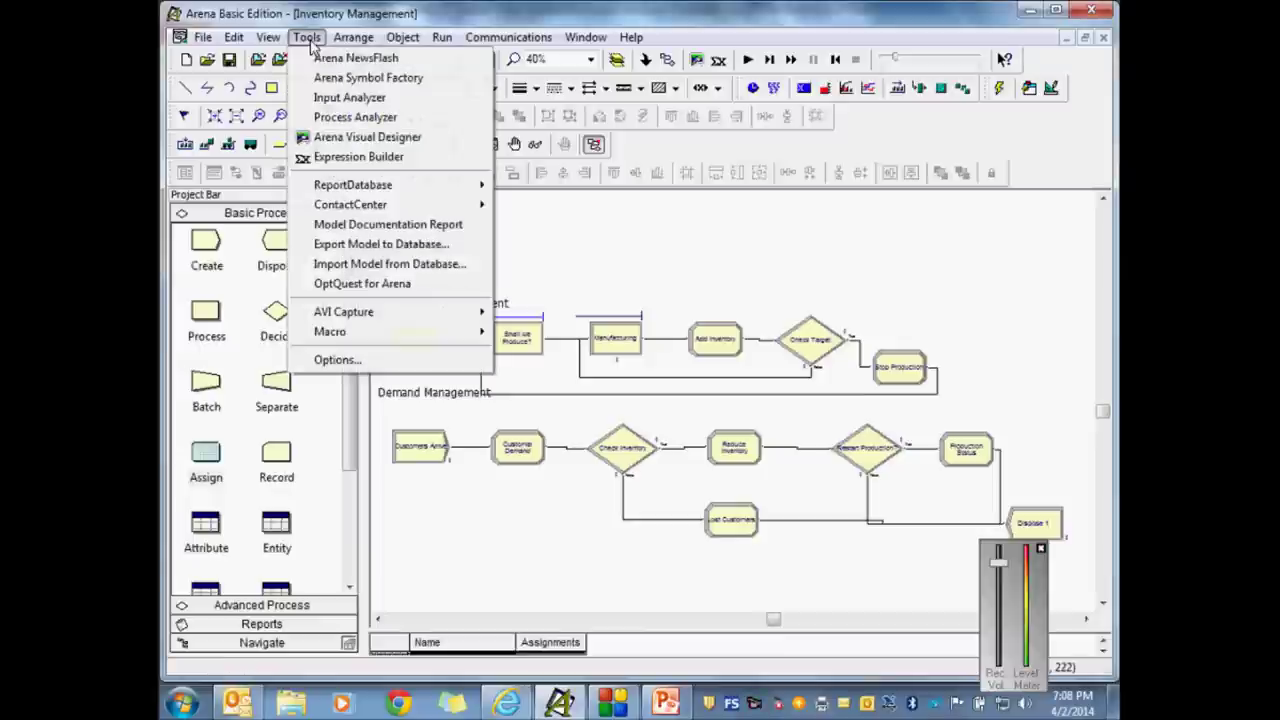
{"action": "mouse_move", "coordinate": [270, 40]}
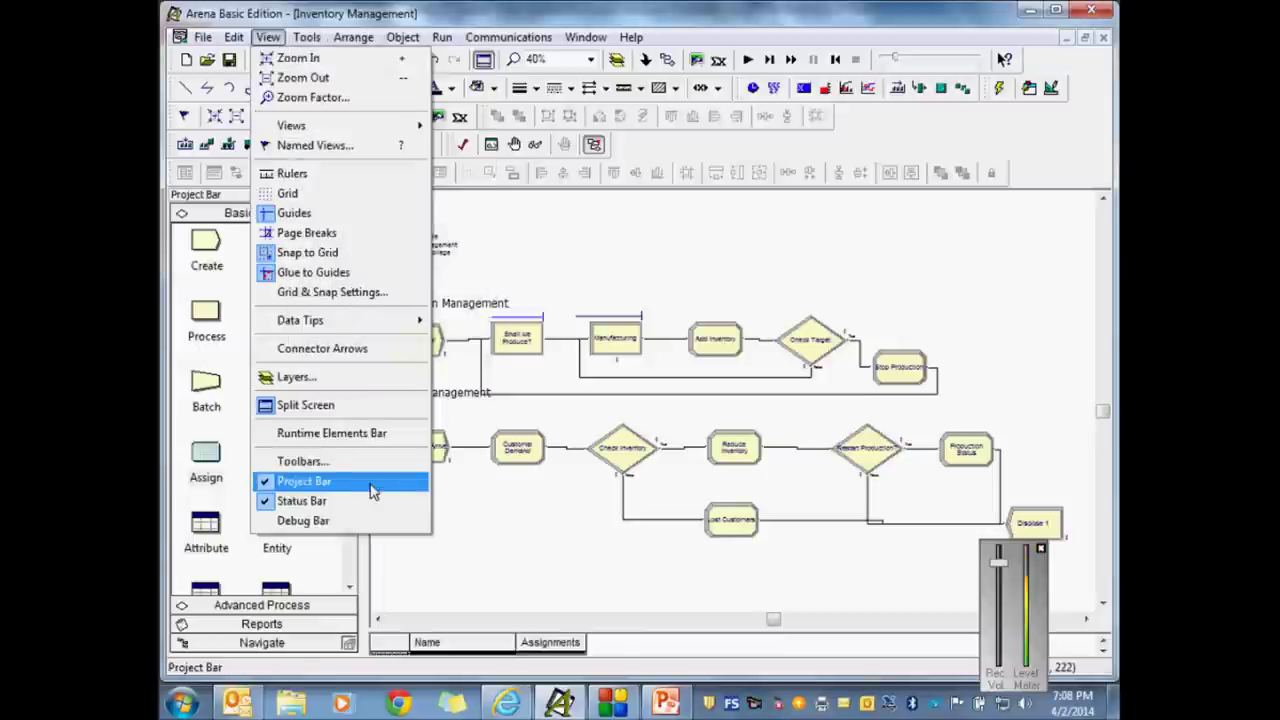
{"action": "left_click", "coordinate": [349, 462]}
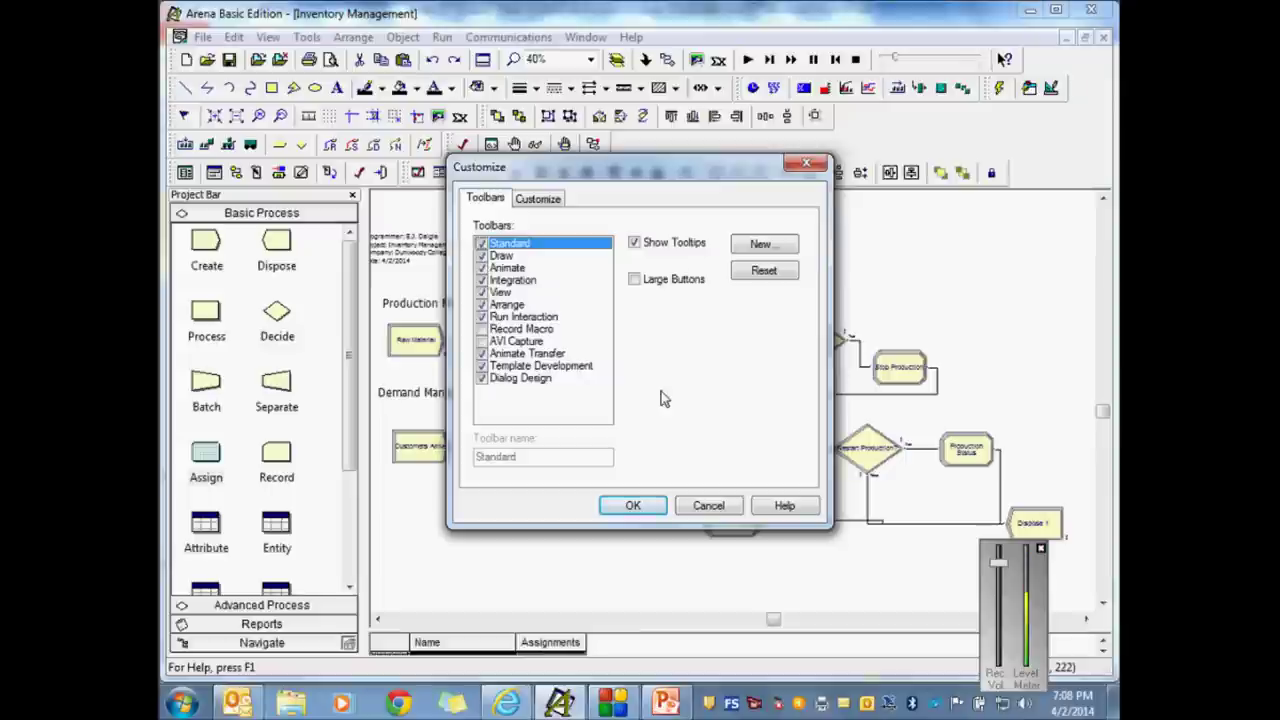
{"action": "left_click", "coordinate": [632, 506]}
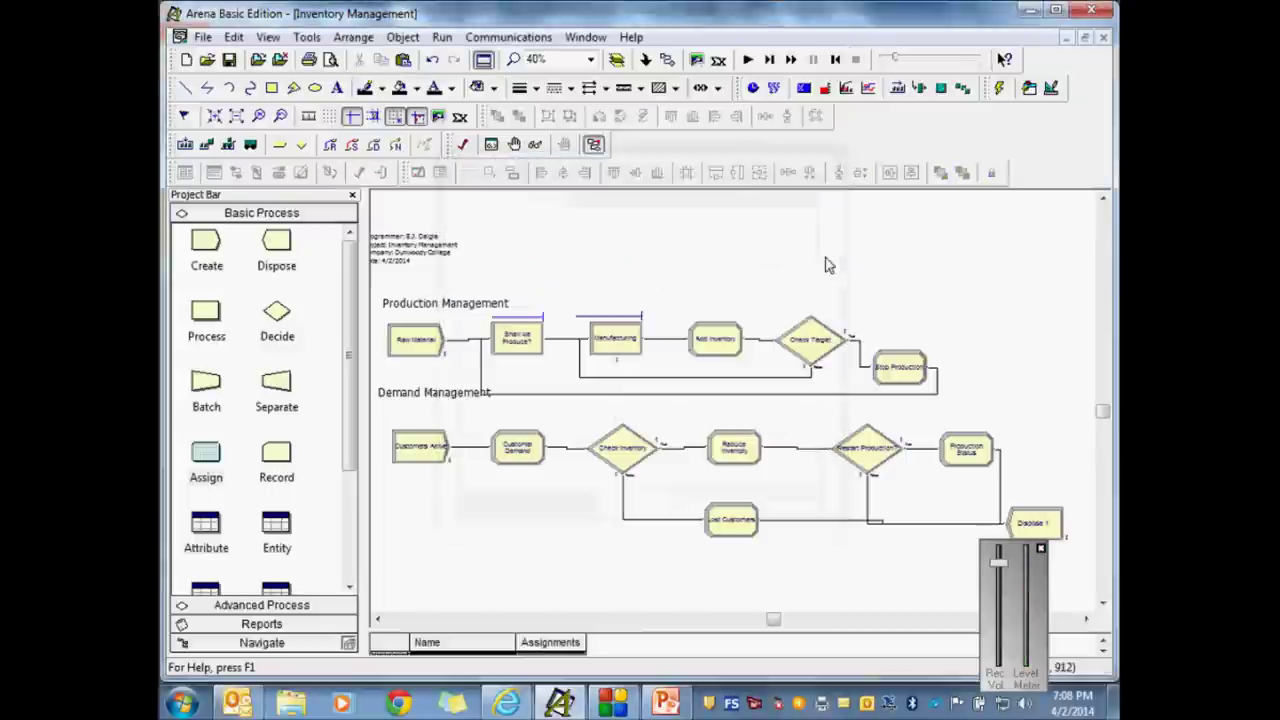
Step: Start a new plot and add a data series named Inventory Level
{"action": "left_click", "coordinate": [868, 90]}
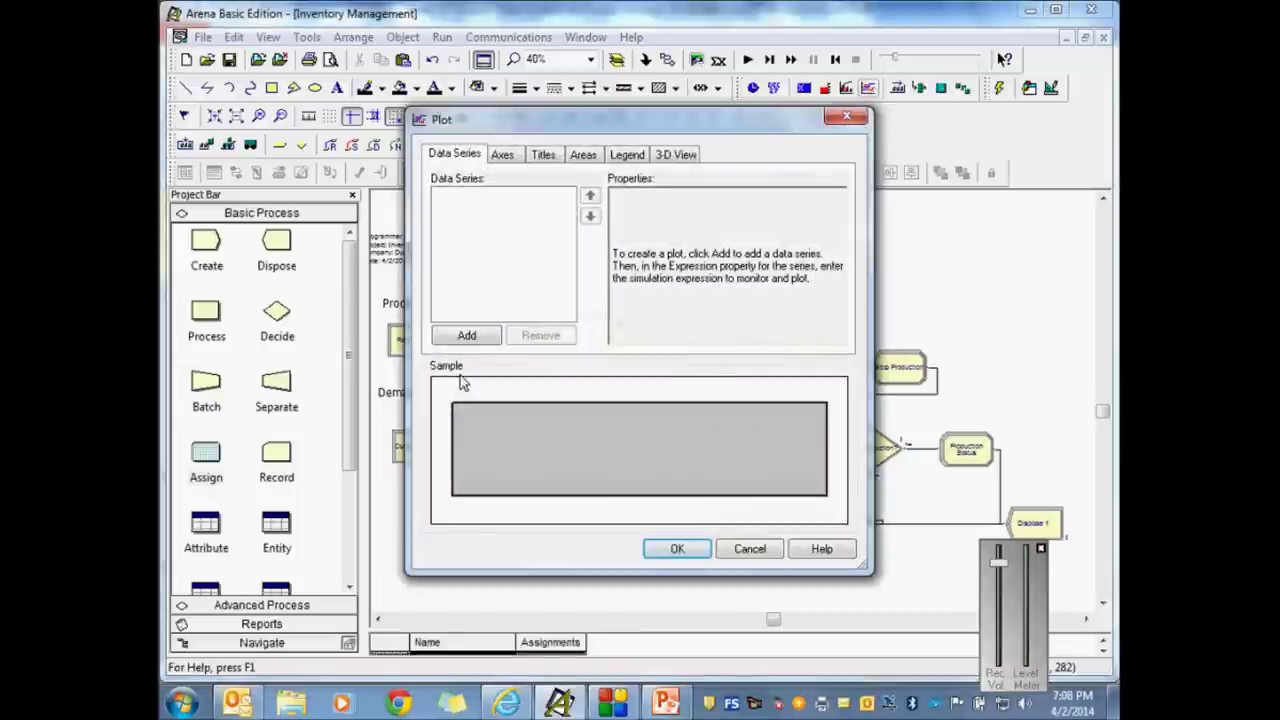
{"action": "left_click", "coordinate": [465, 336]}
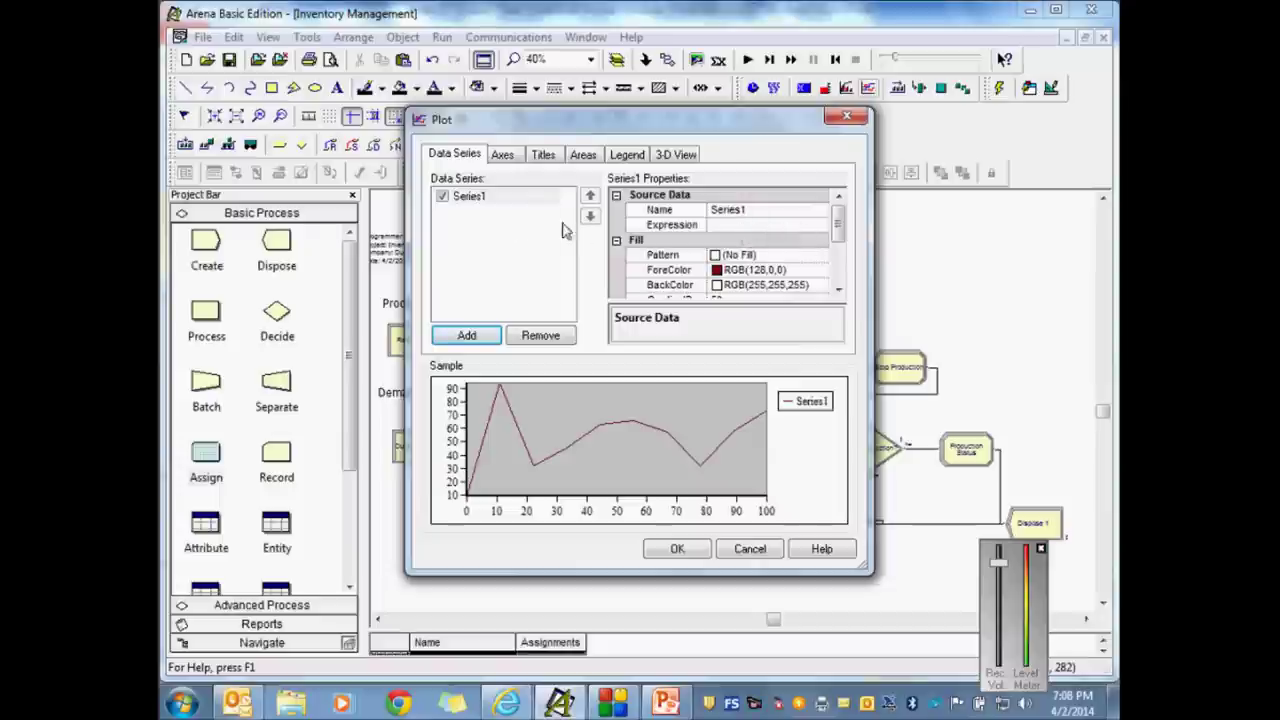
{"action": "left_click", "coordinate": [745, 210]}
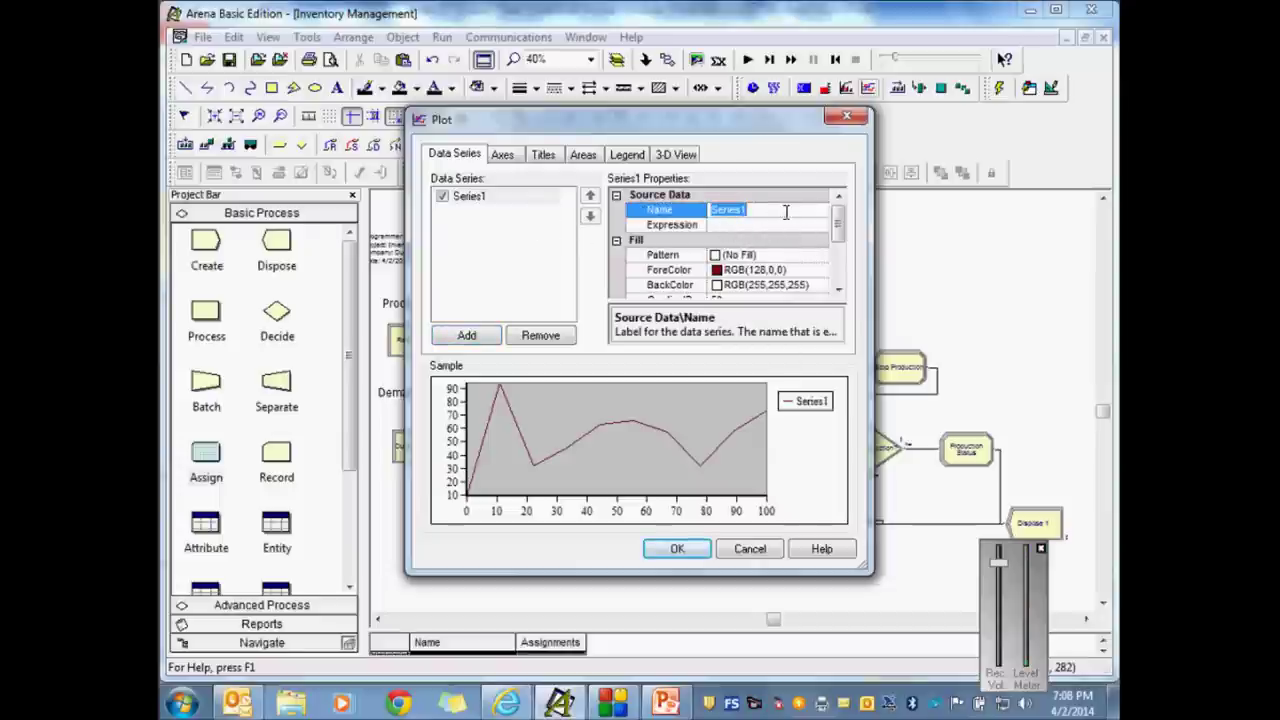
{"action": "key", "text": "BackSpace"}
{"action": "type", "text": "Inventory"}
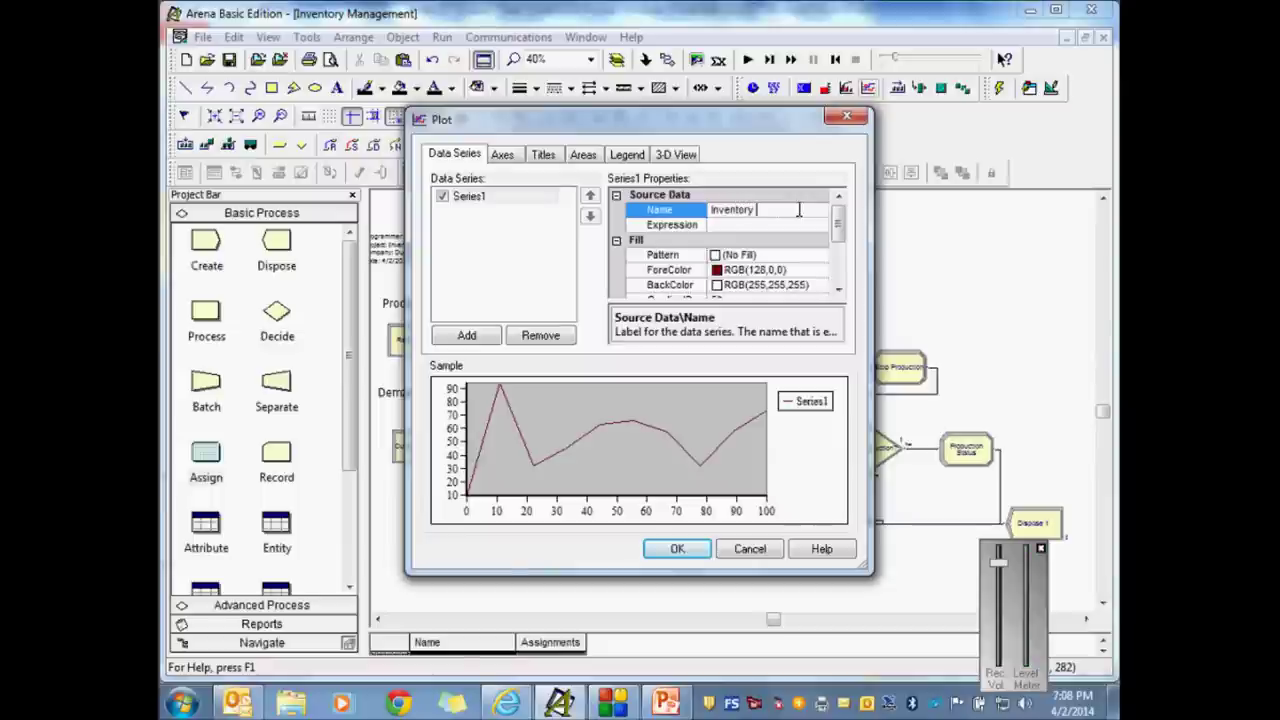
{"action": "type", "text": " LEv"}
{"action": "key", "text": "BackSpace"}
{"action": "key", "text": "BackSpace"}
{"action": "key", "text": "BackSpace"}
Step: Set the Inventory Level series to plot the Inventory expression
{"action": "left_click", "coordinate": [768, 225]}
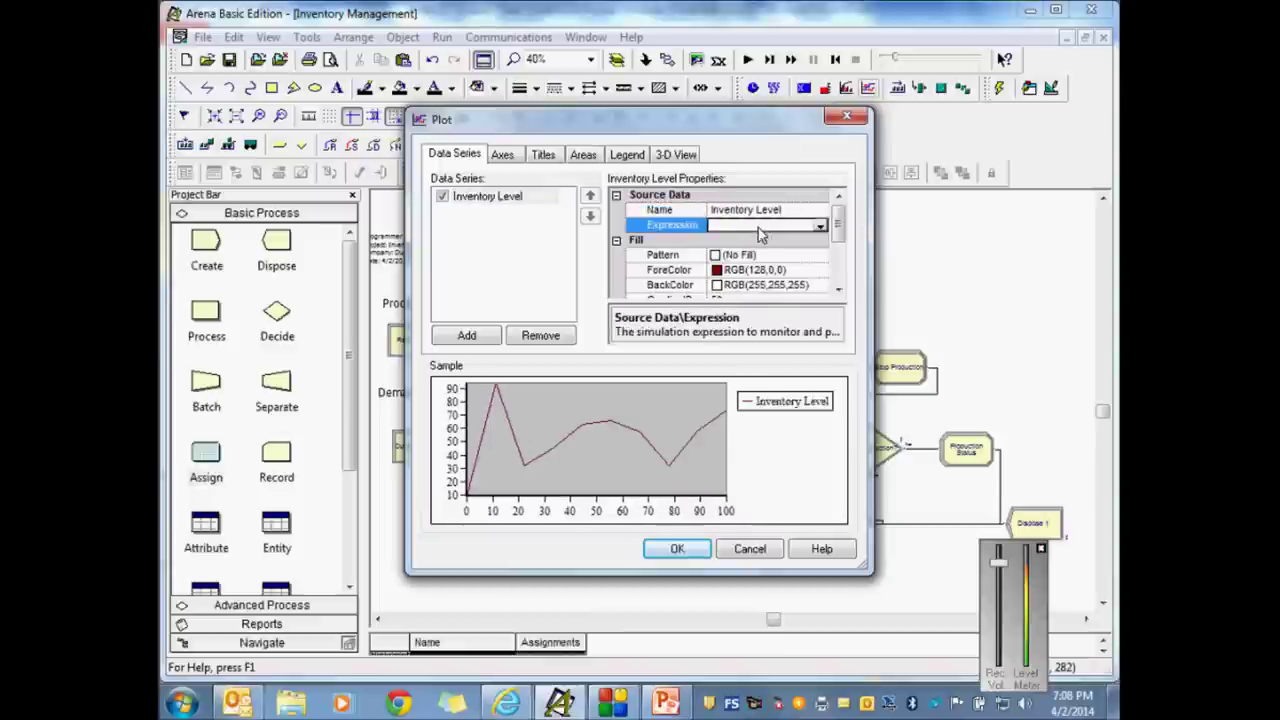
{"action": "left_click", "coordinate": [822, 226]}
{"action": "left_click_drag", "start_coordinate": [823, 243], "coordinate": [820, 297]}
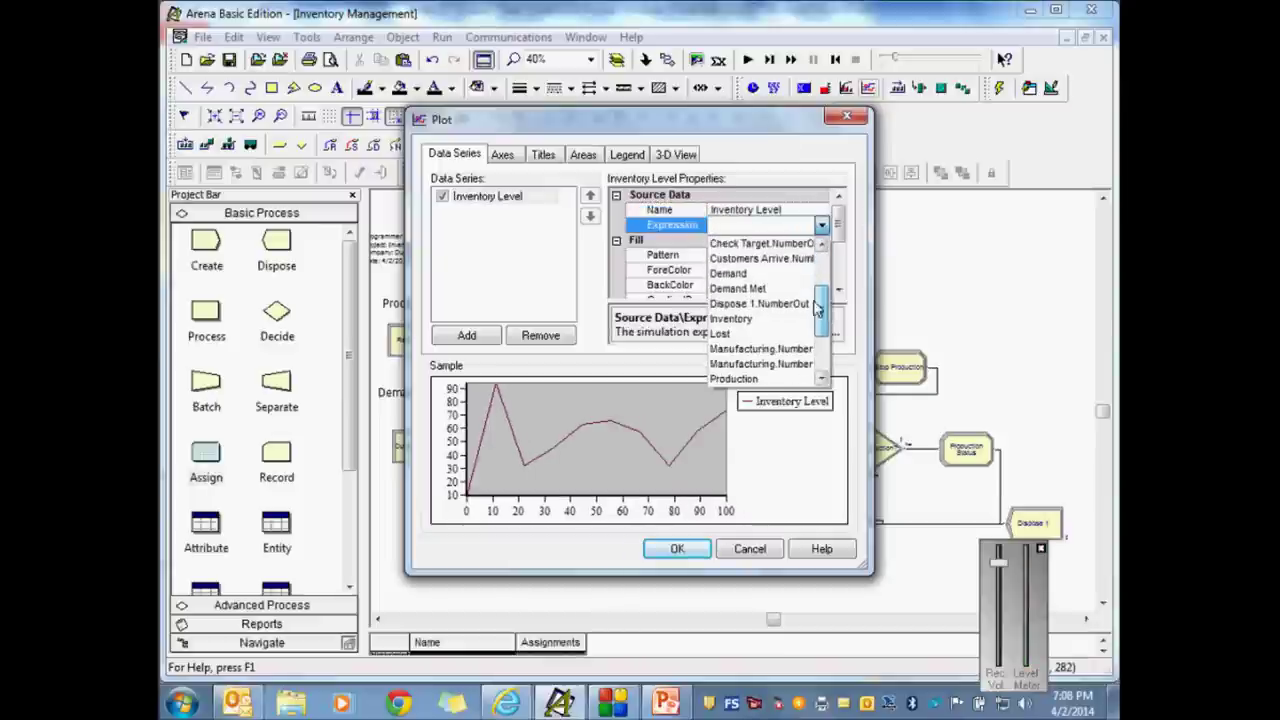
{"action": "left_click", "coordinate": [760, 324]}
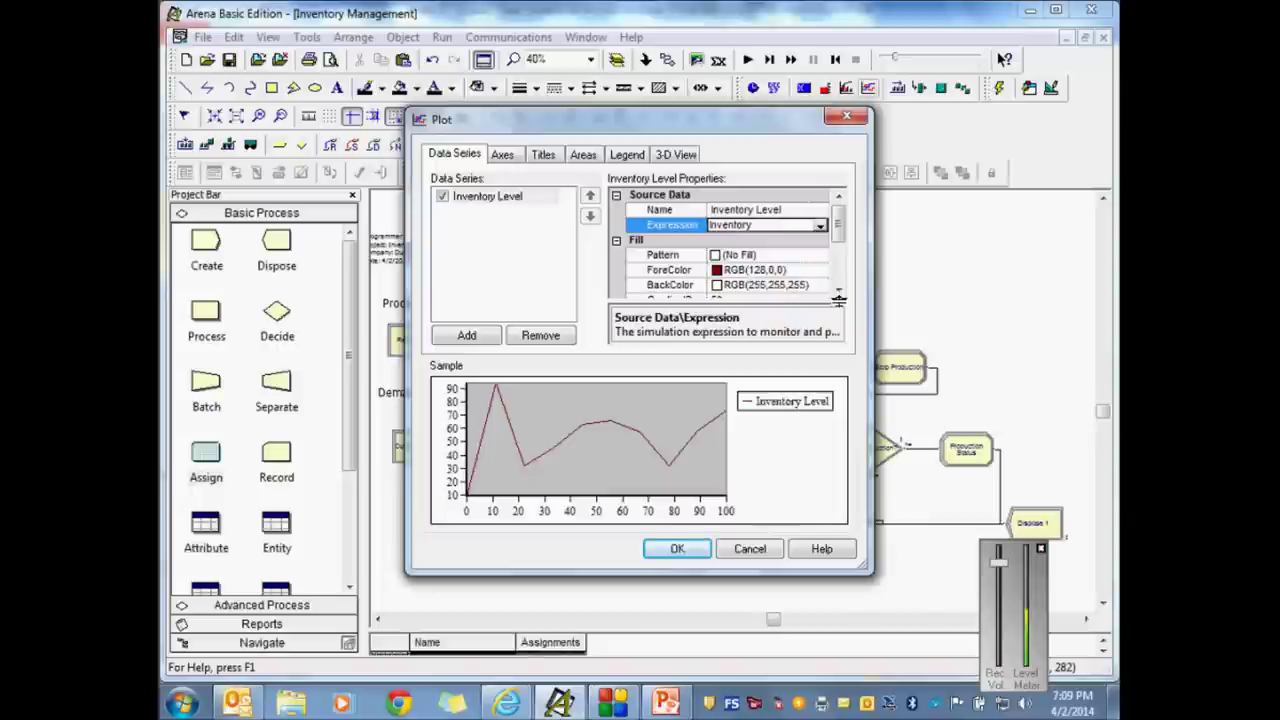
{"action": "mouse_move", "coordinate": [840, 228]}
{"action": "left_mouse_down"}
{"action": "mouse_move", "coordinate": [840, 264]}
{"action": "mouse_move", "coordinate": [838, 214]}
{"action": "left_mouse_up"}
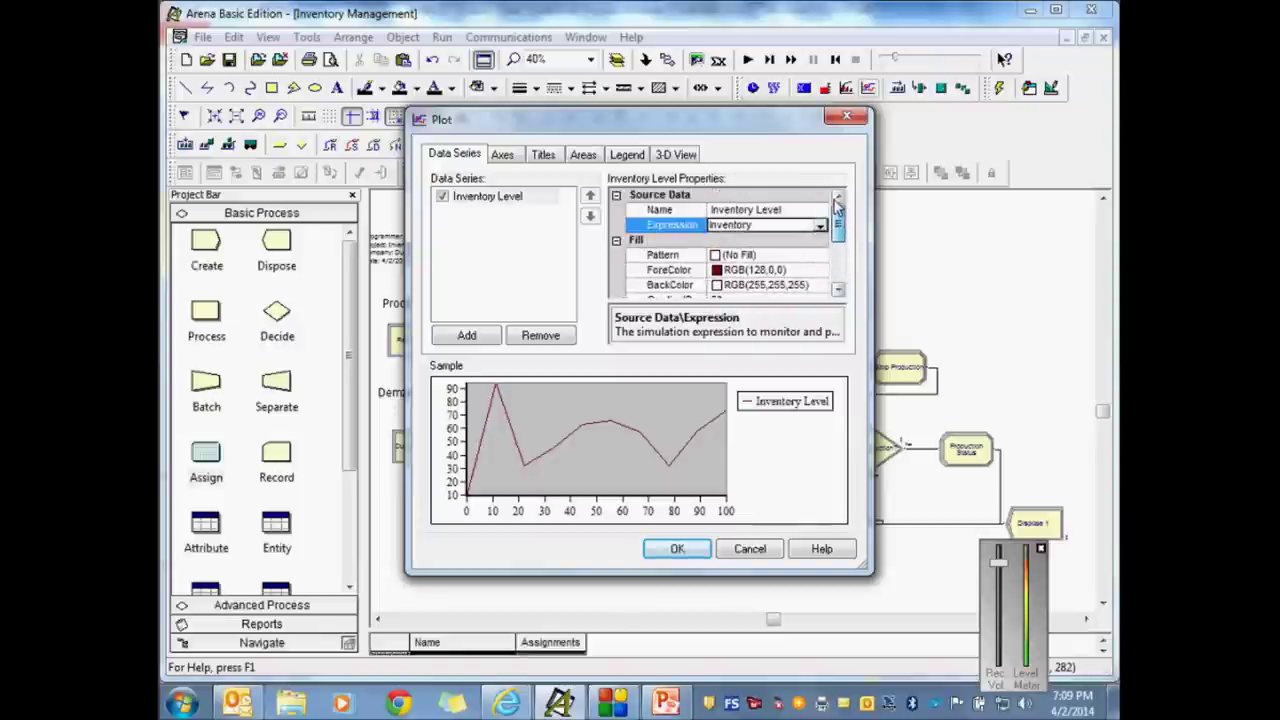
Step: Turn off the plot's Right Value (Y) Axis, keeping the time axis and left value axis enabled
{"action": "left_click", "coordinate": [505, 158]}
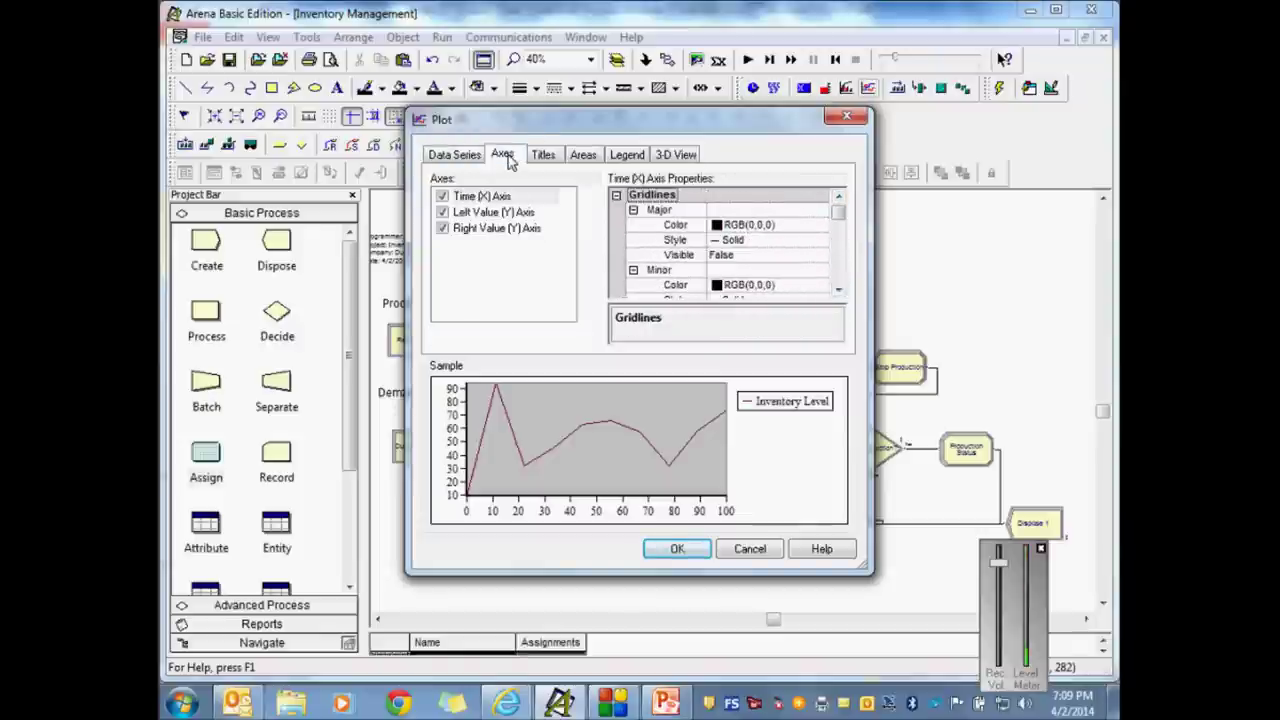
{"action": "left_click", "coordinate": [478, 214]}
{"action": "left_click", "coordinate": [445, 229]}
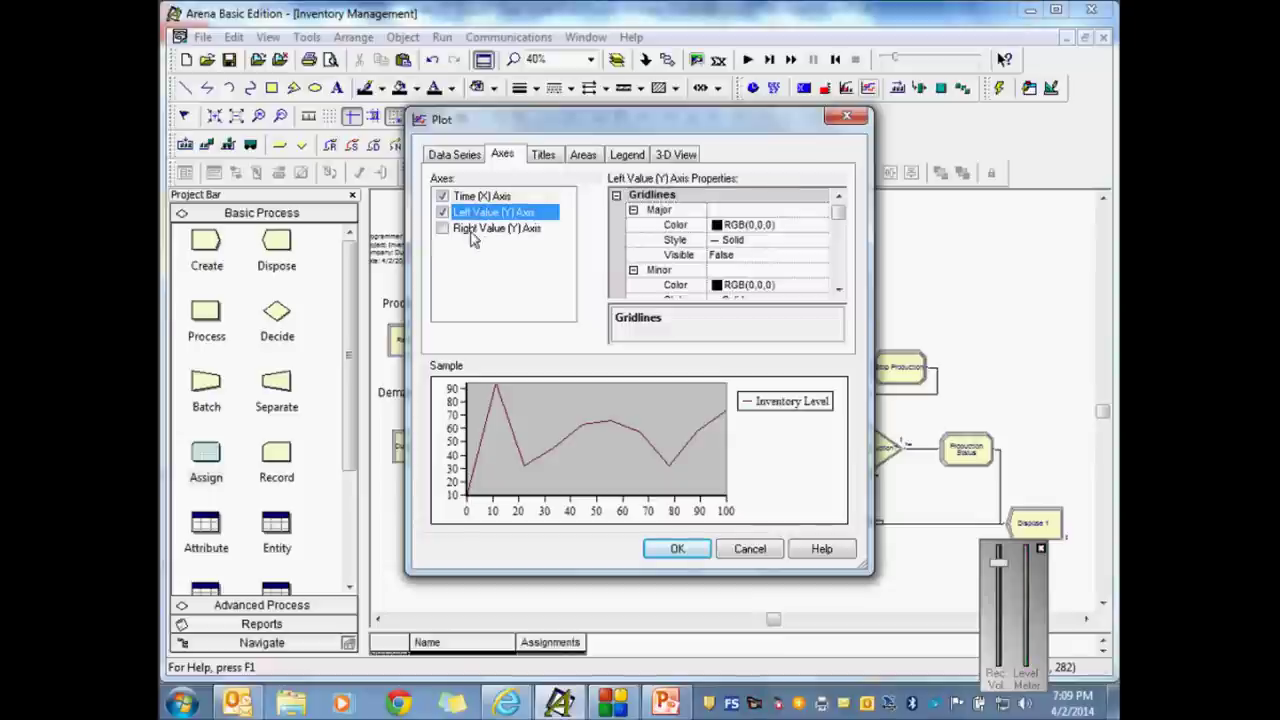
{"action": "left_click", "coordinate": [455, 154]}
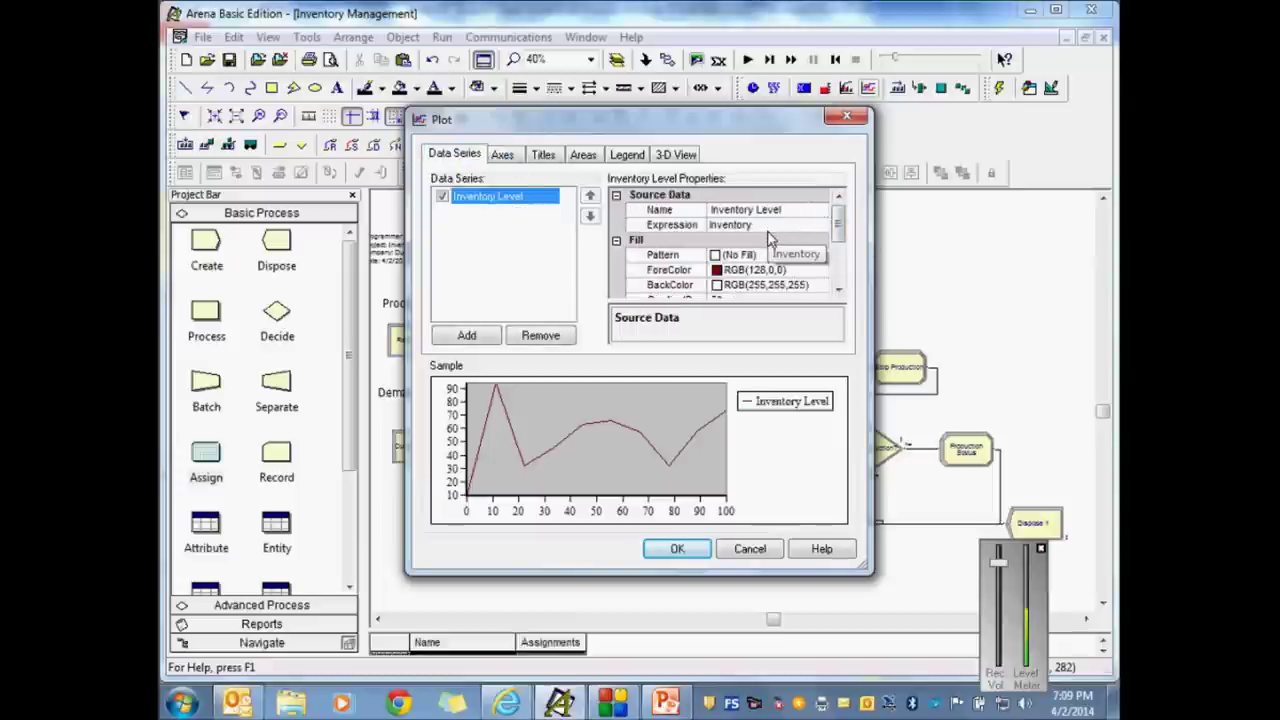
{"action": "left_click", "coordinate": [498, 157]}
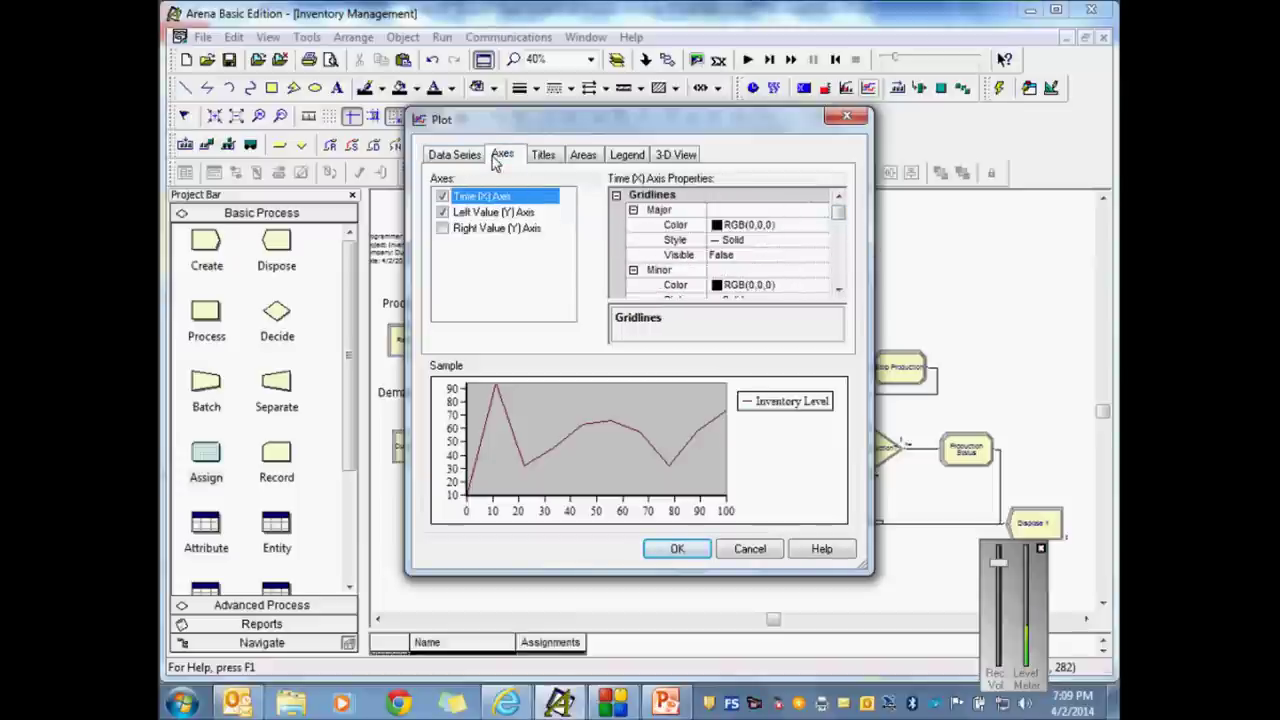
{"action": "left_click", "coordinate": [443, 228]}
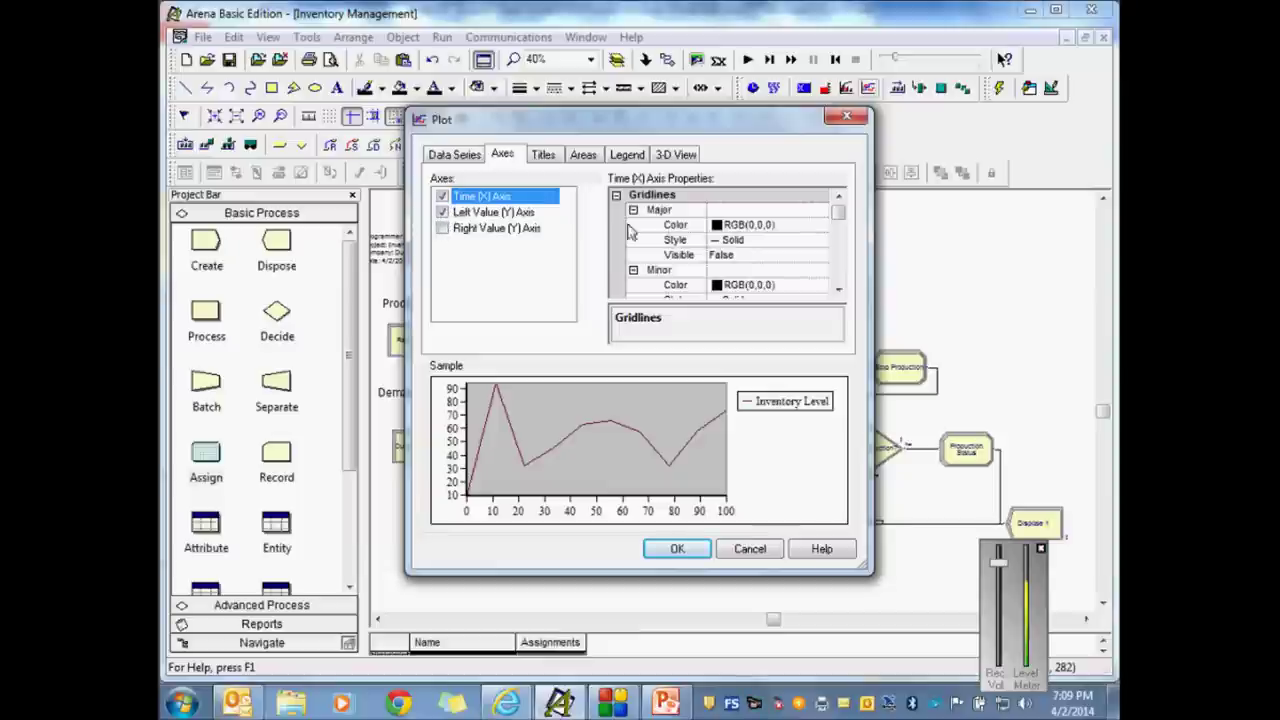
Step: Examine the scale properties of the plot's Time (X) Axis
{"action": "left_click", "coordinate": [838, 290]}
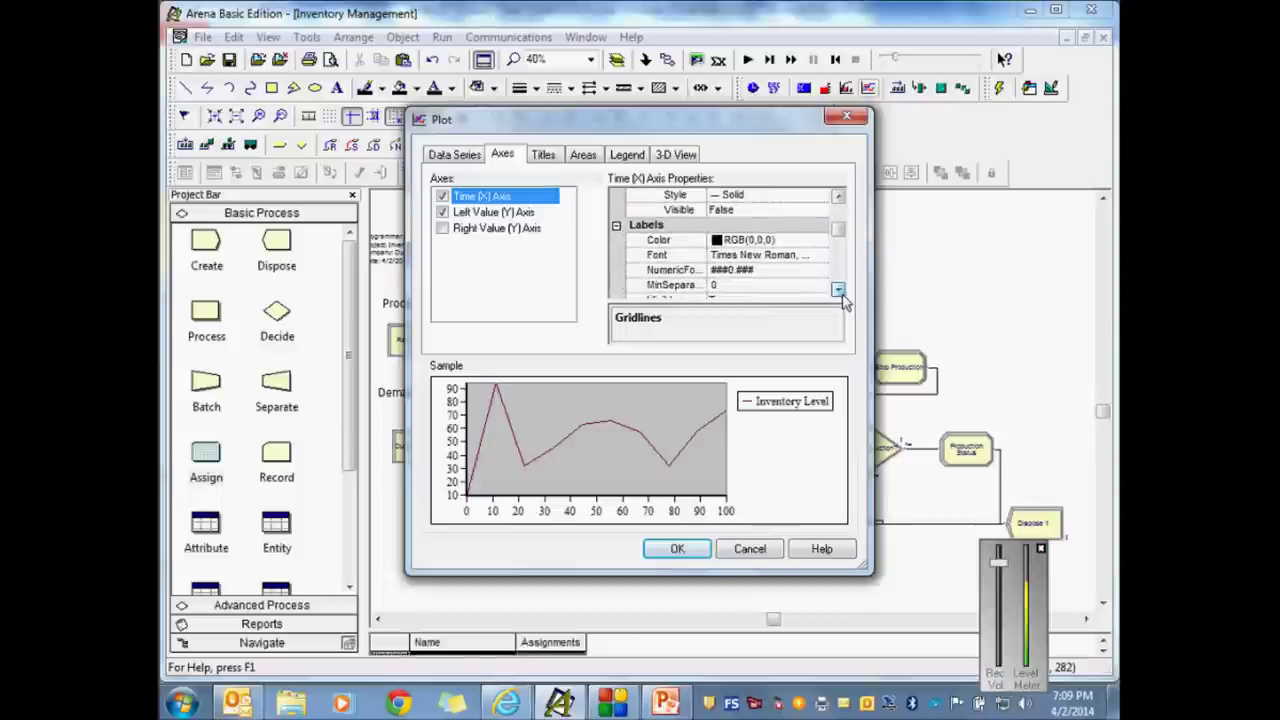
{"action": "left_click", "coordinate": [838, 290]}
{"action": "left_click", "coordinate": [838, 290]}
{"action": "left_click", "coordinate": [838, 290]}
{"action": "left_click", "coordinate": [838, 290]}
{"action": "left_click", "coordinate": [838, 290]}
{"action": "left_click", "coordinate": [838, 290]}
{"action": "left_click", "coordinate": [838, 290]}
{"action": "left_click", "coordinate": [838, 290]}
{"action": "left_click", "coordinate": [838, 290]}
{"action": "left_click", "coordinate": [838, 290]}
{"action": "left_click", "coordinate": [838, 290]}
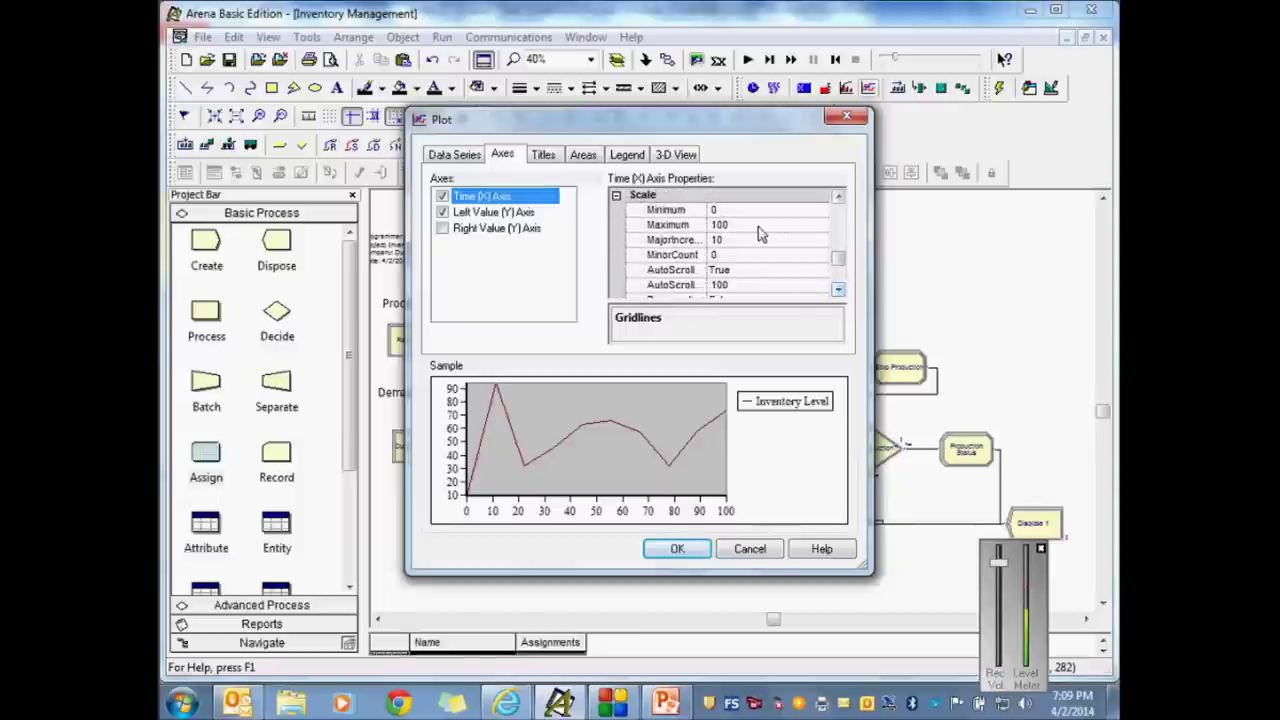
Step: Set the scale maximum of the plot's Left Value (Y) Axis to 600
{"action": "left_click", "coordinate": [514, 218]}
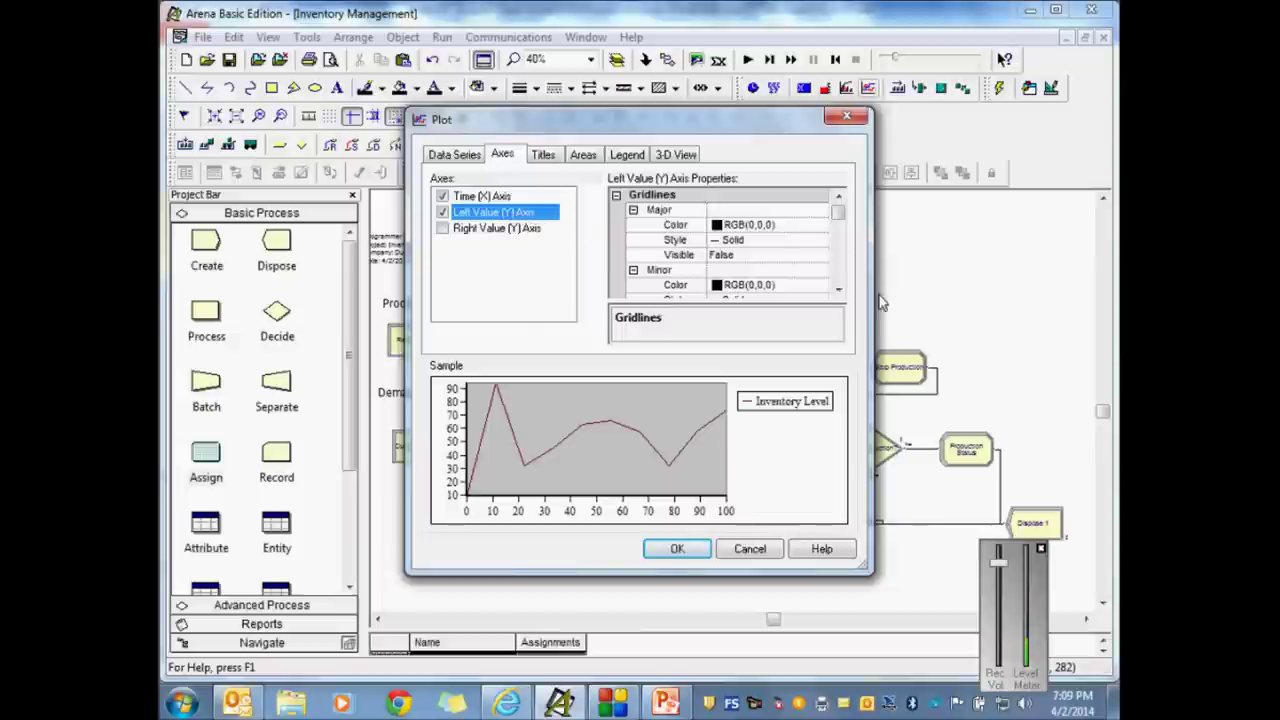
{"action": "left_click", "coordinate": [838, 290]}
{"action": "left_click", "coordinate": [838, 290]}
{"action": "left_click", "coordinate": [838, 290]}
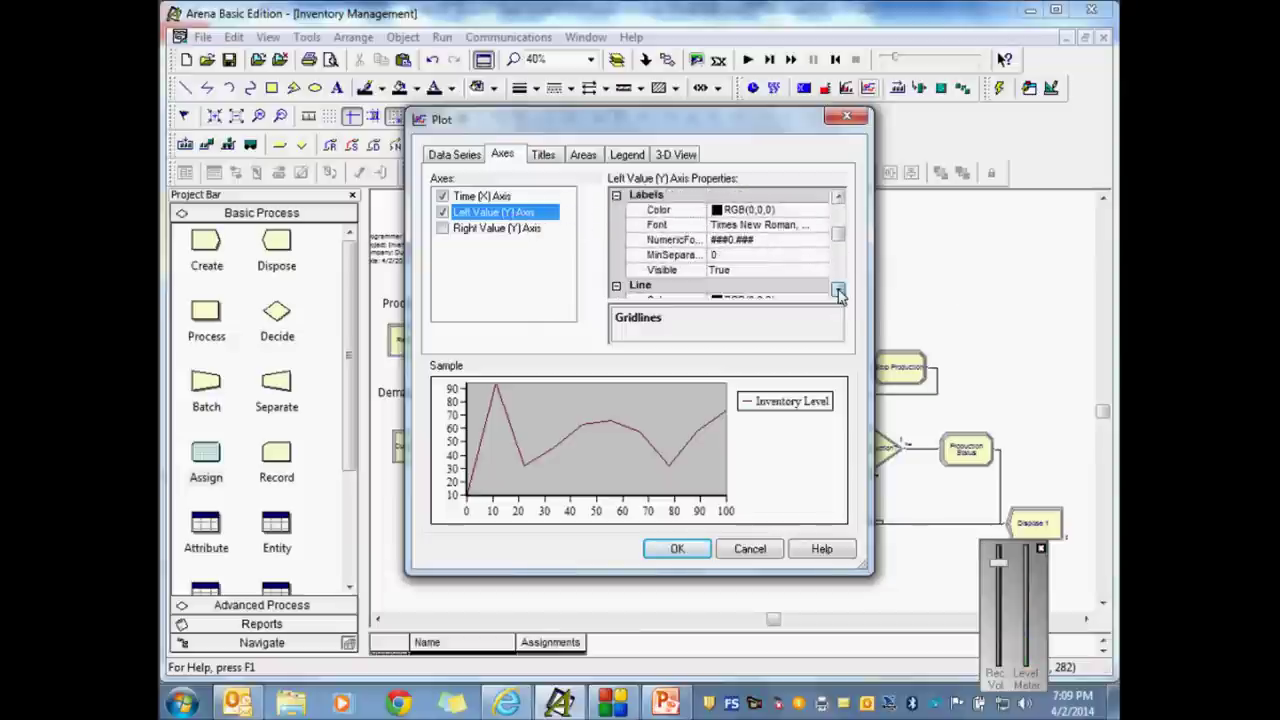
{"action": "left_click", "coordinate": [838, 290]}
{"action": "left_click", "coordinate": [838, 290]}
{"action": "left_click", "coordinate": [838, 290]}
{"action": "left_click", "coordinate": [838, 290]}
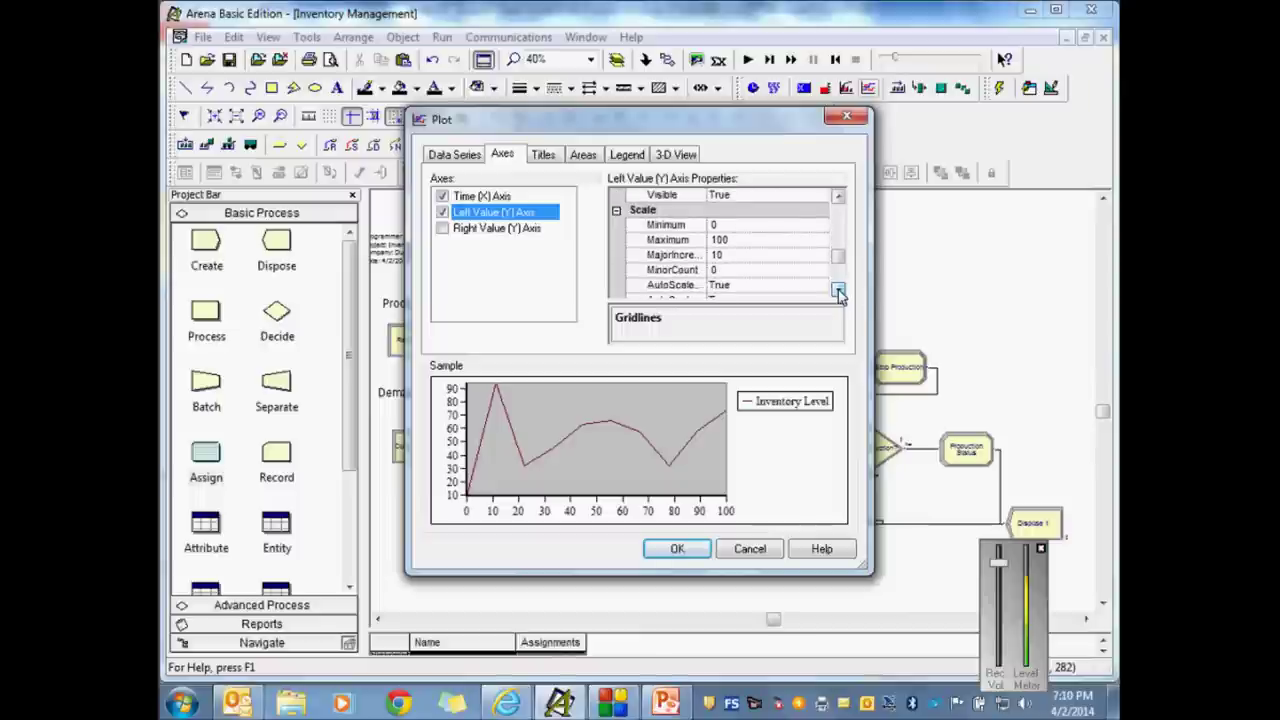
{"action": "left_click", "coordinate": [743, 239]}
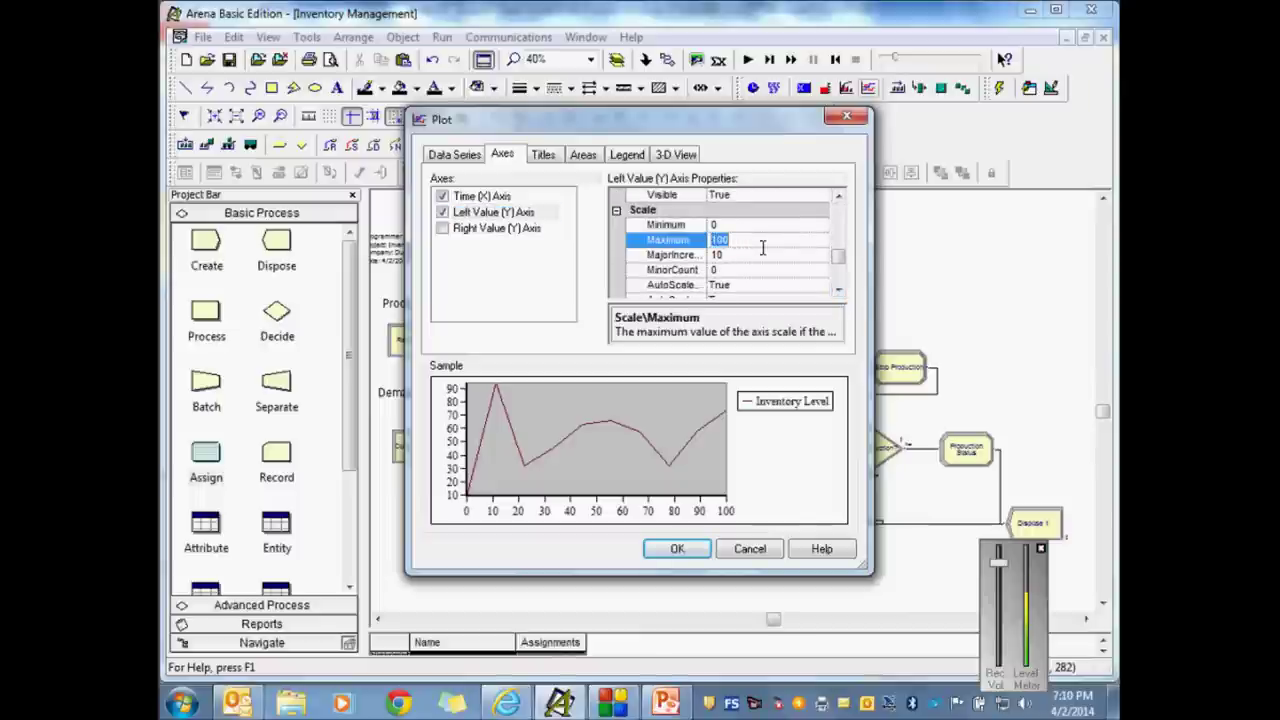
{"action": "type", "text": "800"}
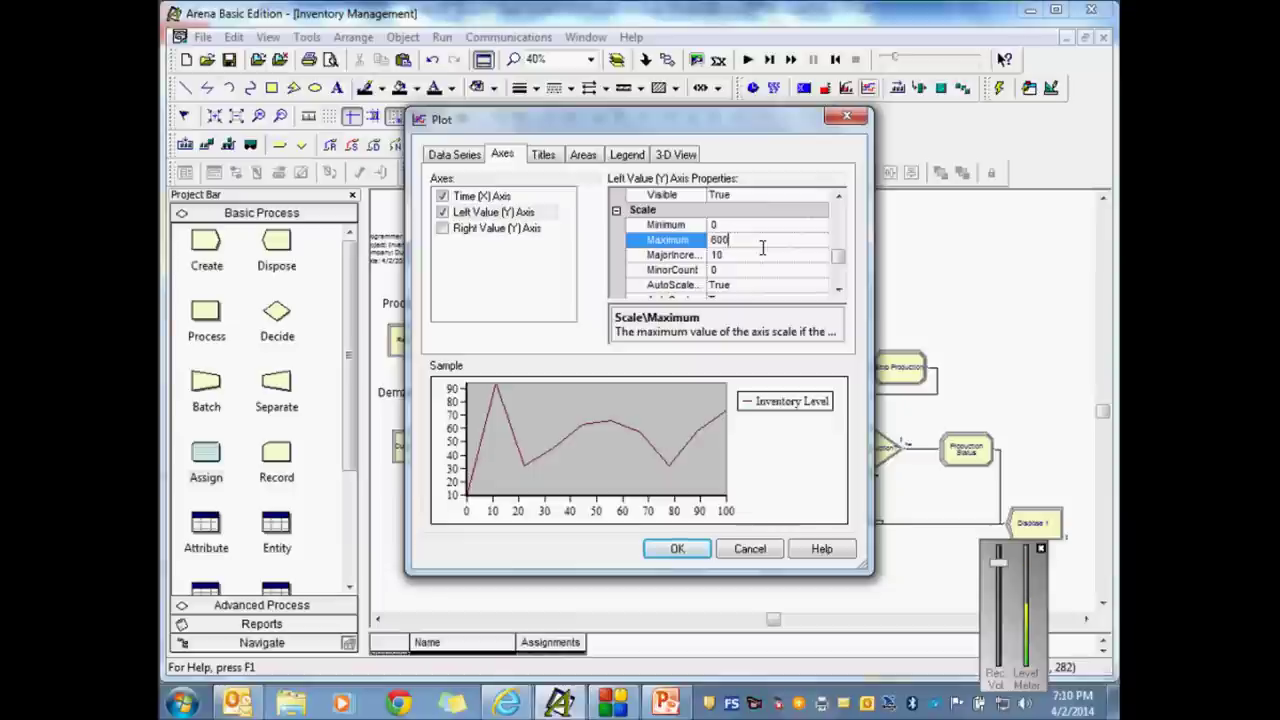
Step: Set AutoScaleMinimum to False for the Left Value (Y) Axis
{"action": "left_click", "coordinate": [727, 288]}
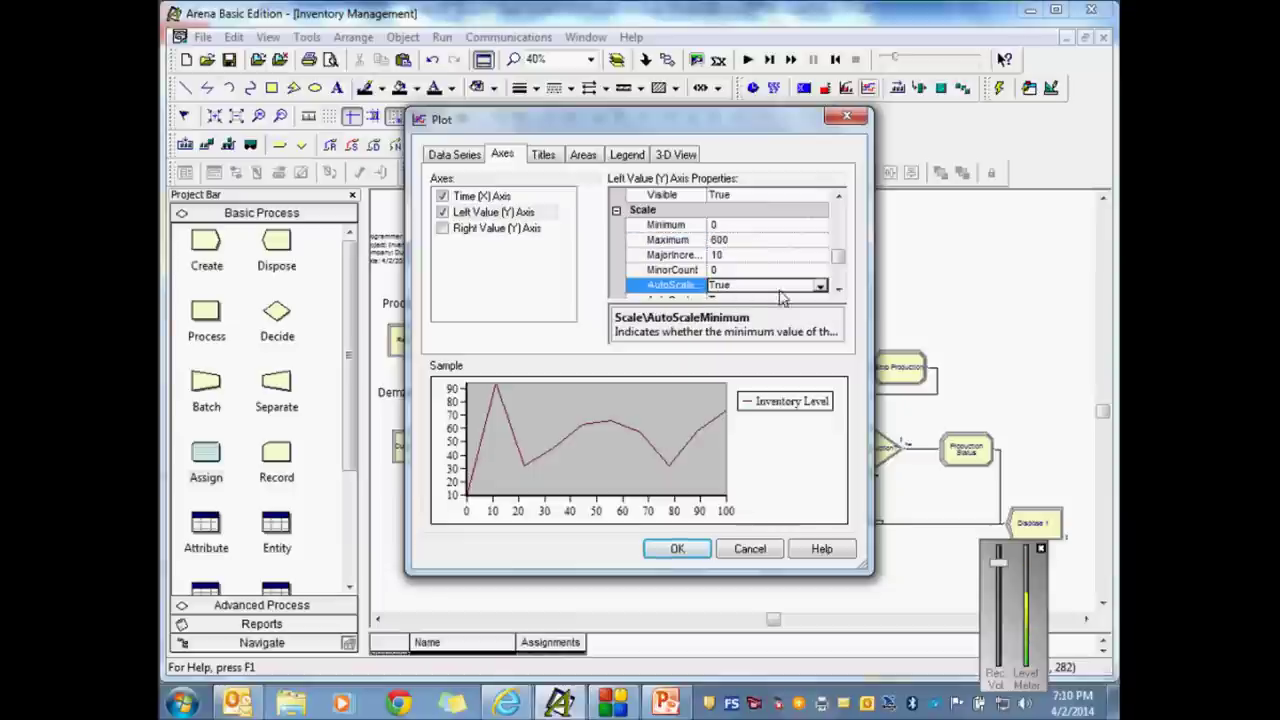
{"action": "left_click", "coordinate": [822, 286]}
{"action": "left_click", "coordinate": [783, 303]}
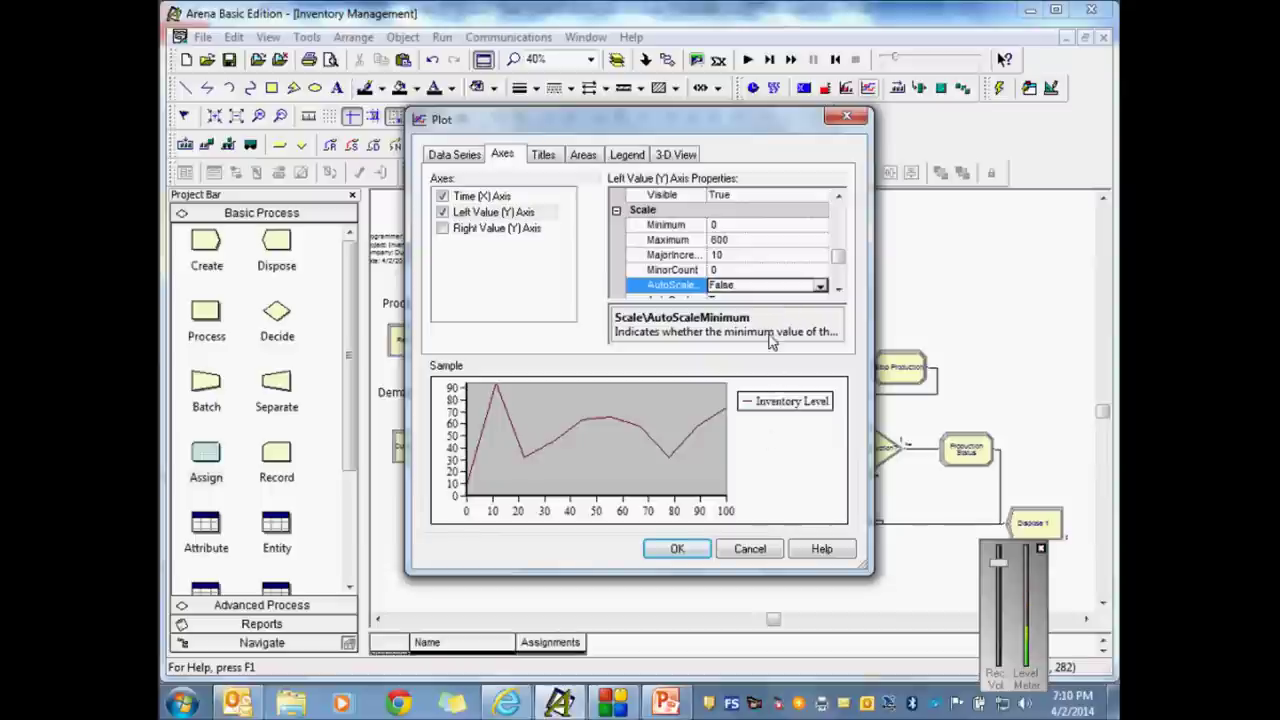
Step: Set the major increment of the Left Value (Y) Axis to 50
{"action": "left_click", "coordinate": [743, 254]}
{"action": "double_click", "coordinate": [747, 255]}
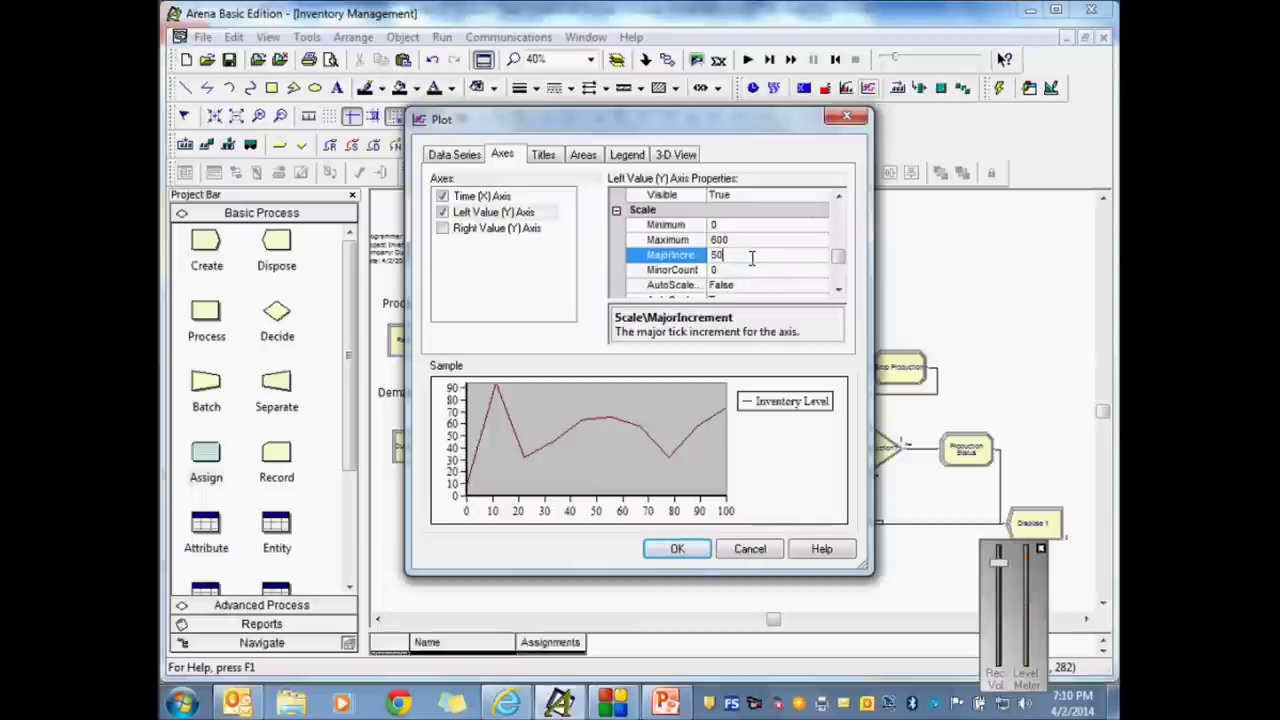
{"action": "left_click", "coordinate": [489, 213]}
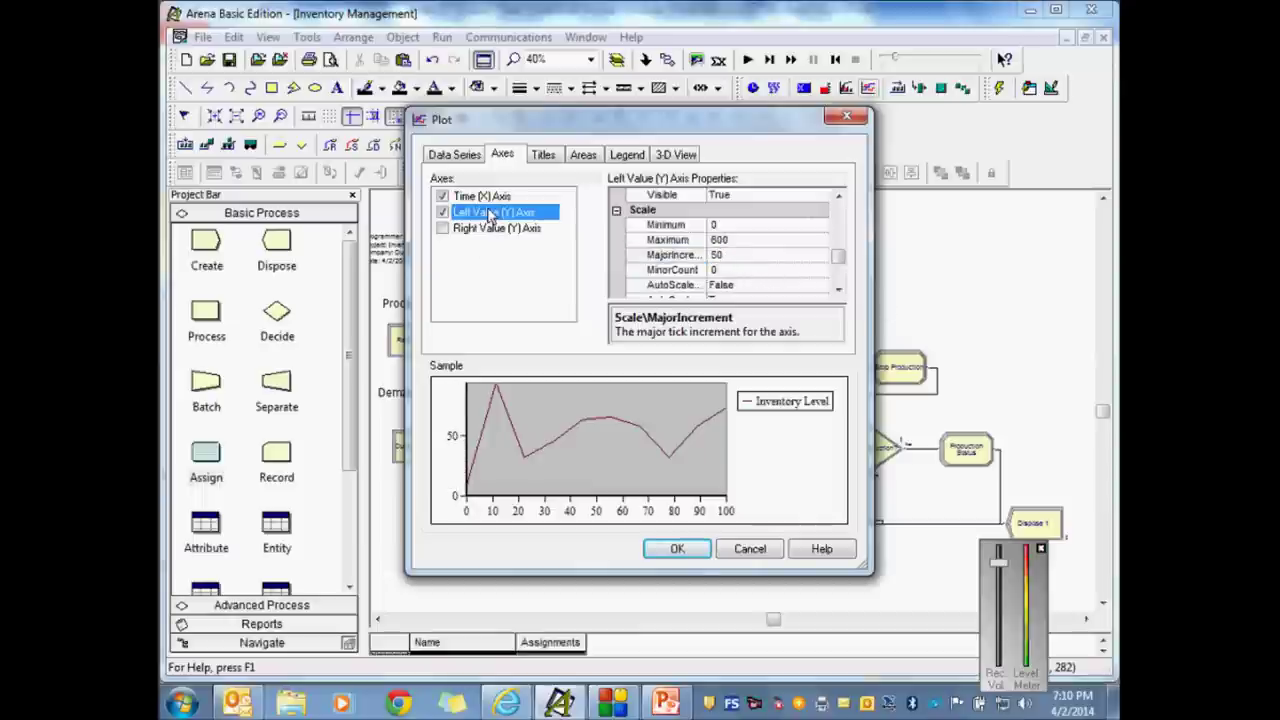
Step: Review the Left Value (Y) Axis scale settings and set its AutoScaleMaximum to False
{"action": "scroll", "coordinate": [840, 250], "scroll_direction": "up", "scroll_amount": 1}
{"action": "scroll", "coordinate": [840, 250], "scroll_direction": "up", "scroll_amount": 3}
{"action": "scroll", "coordinate": [840, 250], "scroll_direction": "down", "scroll_amount": 4}
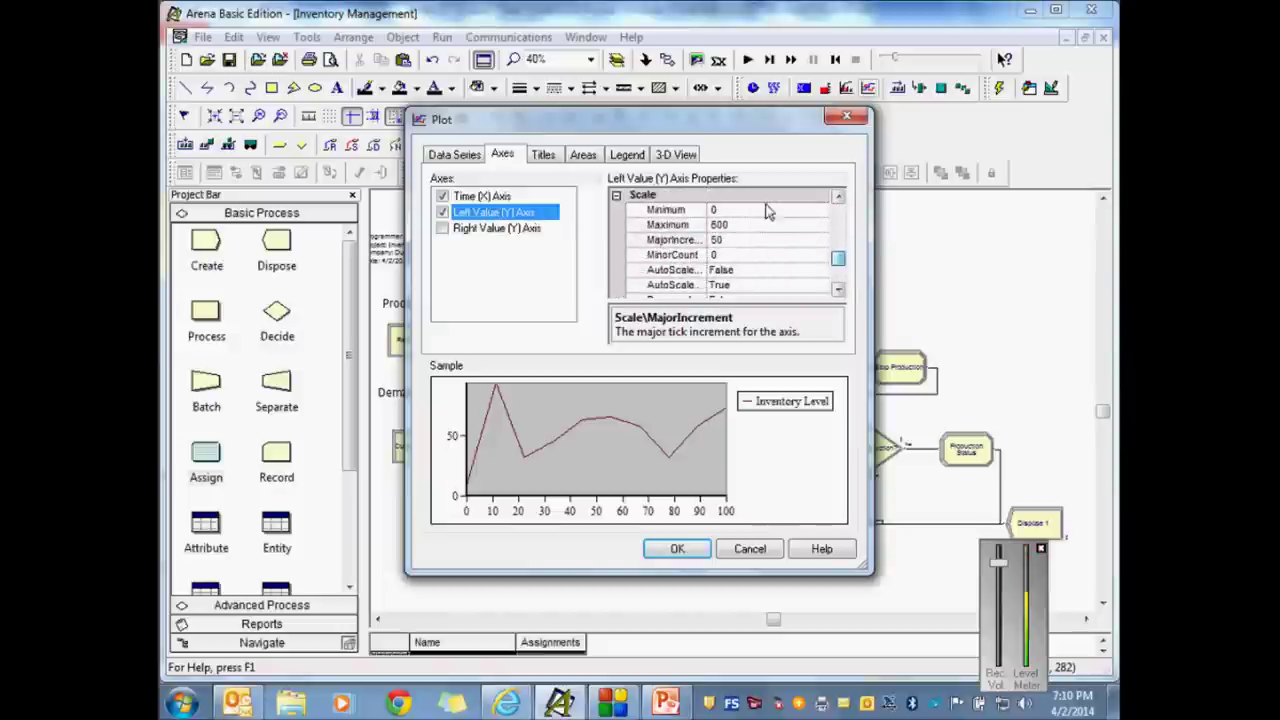
{"action": "left_click", "coordinate": [732, 211]}
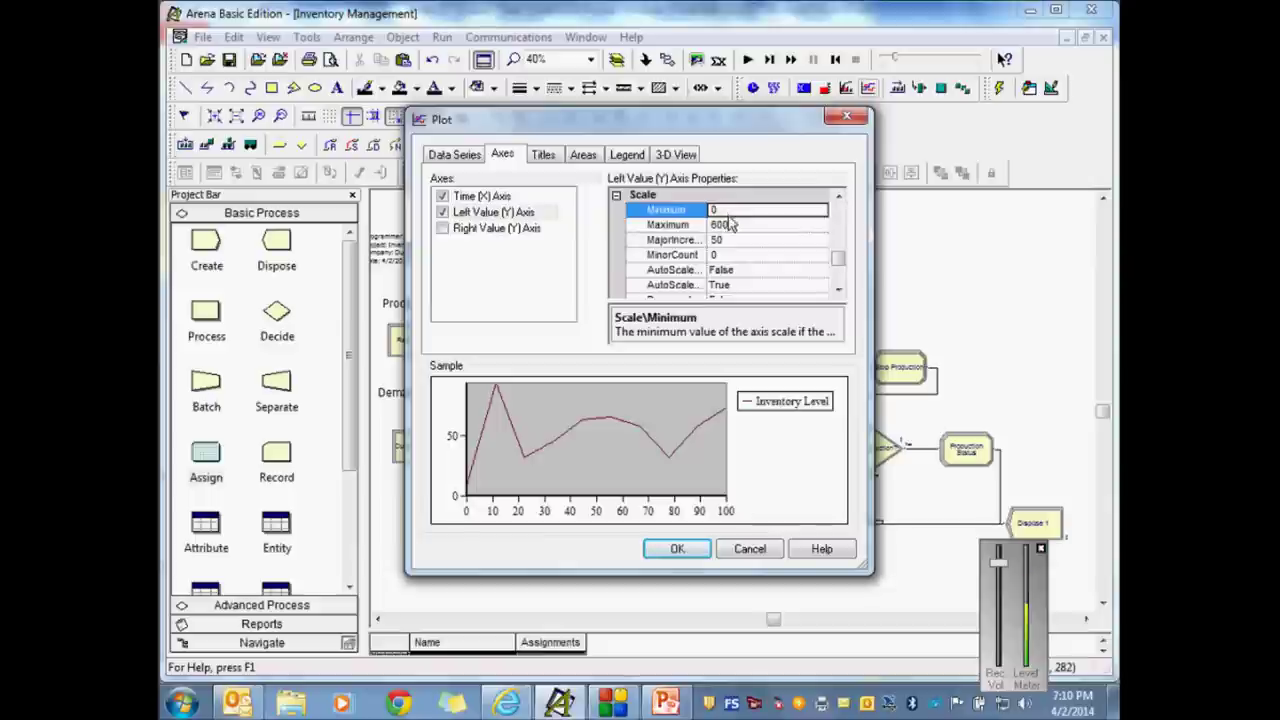
{"action": "left_click", "coordinate": [728, 225]}
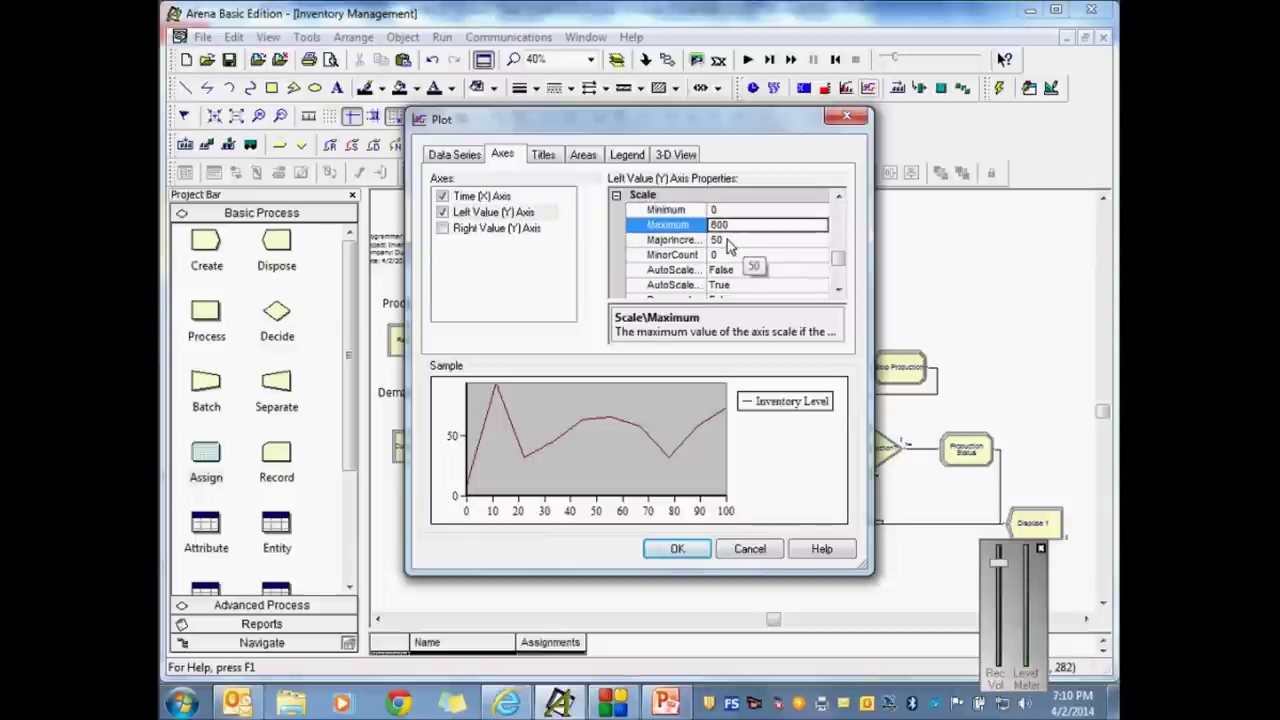
{"action": "left_click", "coordinate": [728, 240]}
{"action": "left_click", "coordinate": [734, 270]}
{"action": "left_click", "coordinate": [742, 286]}
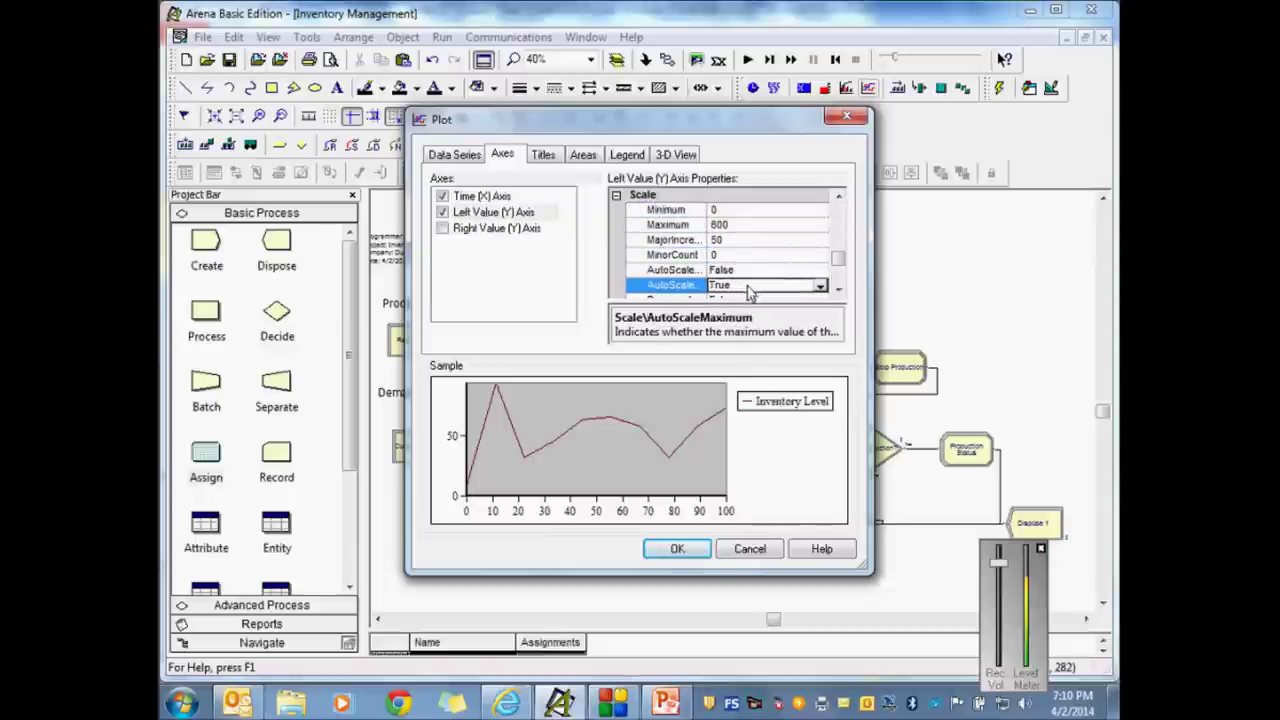
{"action": "left_click", "coordinate": [818, 287]}
{"action": "left_click", "coordinate": [777, 311]}
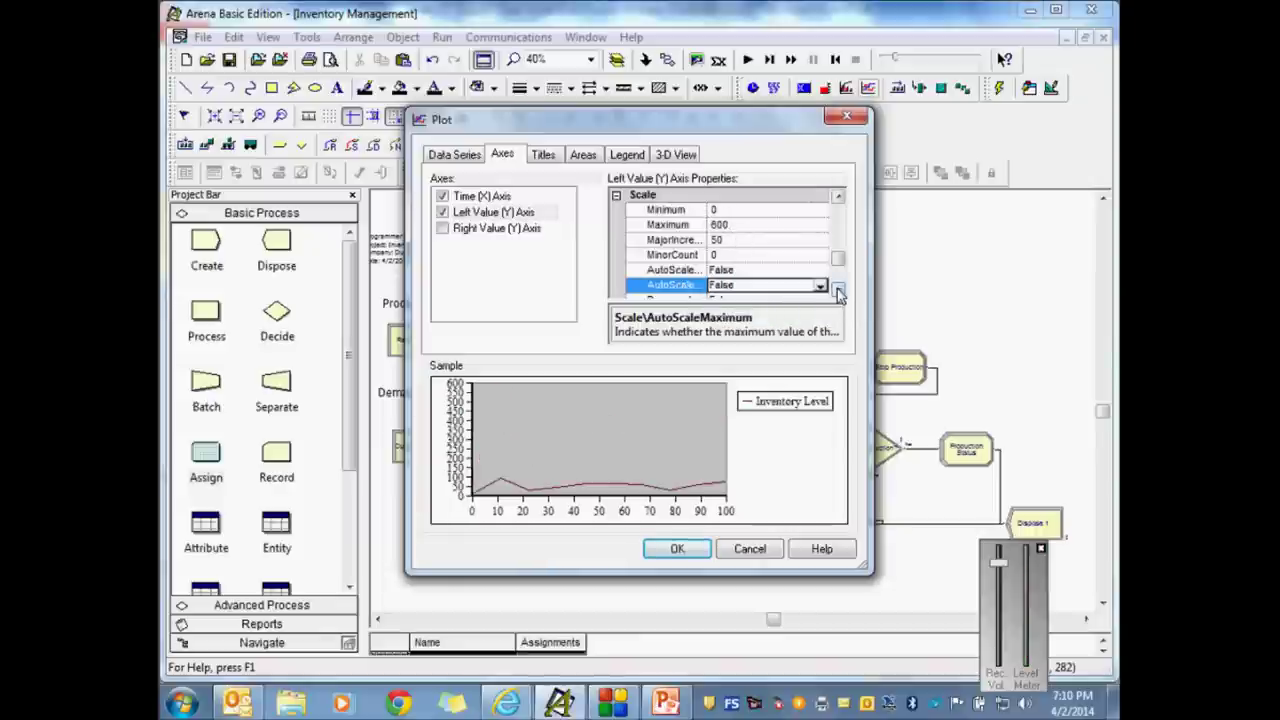
Step: Change the major increment of the plot's Left Value (Y) Axis to 100
{"action": "left_click", "coordinate": [839, 292]}
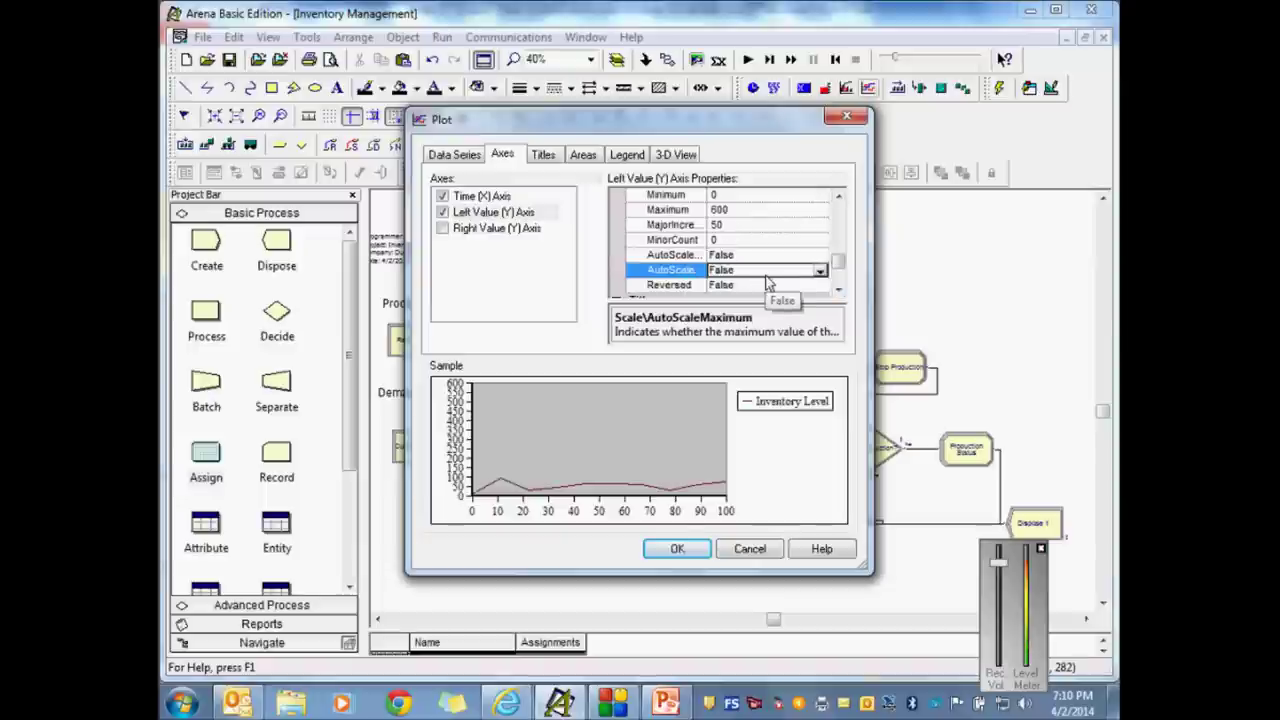
{"action": "left_click", "coordinate": [731, 225]}
{"action": "left_click", "coordinate": [731, 225]}
{"action": "key", "text": "BackSpace"}
{"action": "key", "text": "BackSpace"}
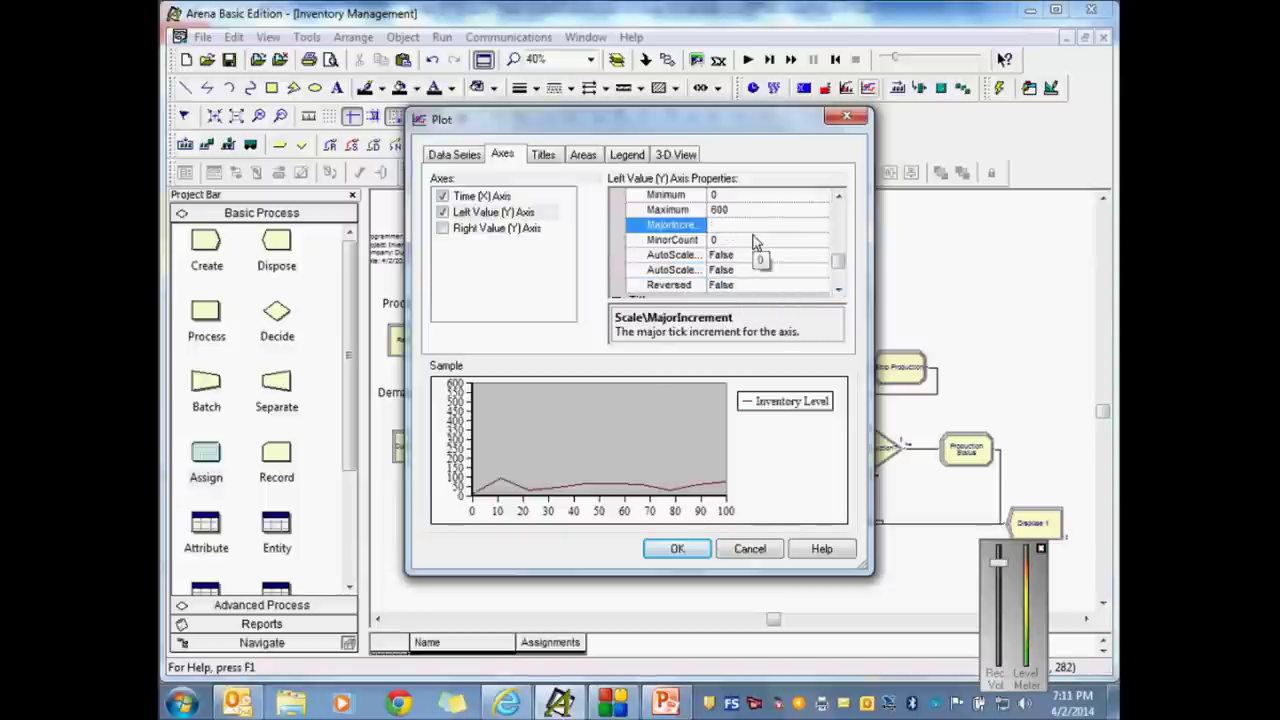
{"action": "type", "text": "100"}
{"action": "left_click", "coordinate": [755, 240]}
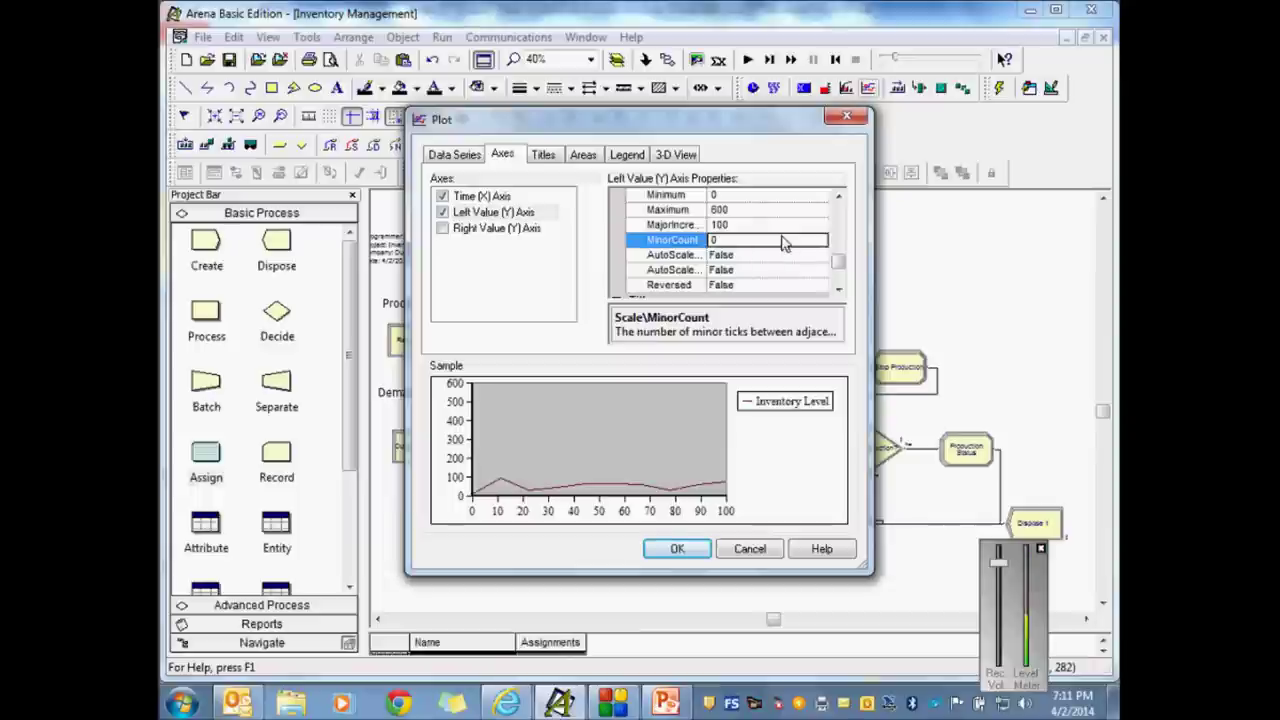
Step: Widen the Plot dialog to review the Left Value (Y) Axis scale settings, and accept the plot configuration
{"action": "left_click", "coordinate": [478, 216]}
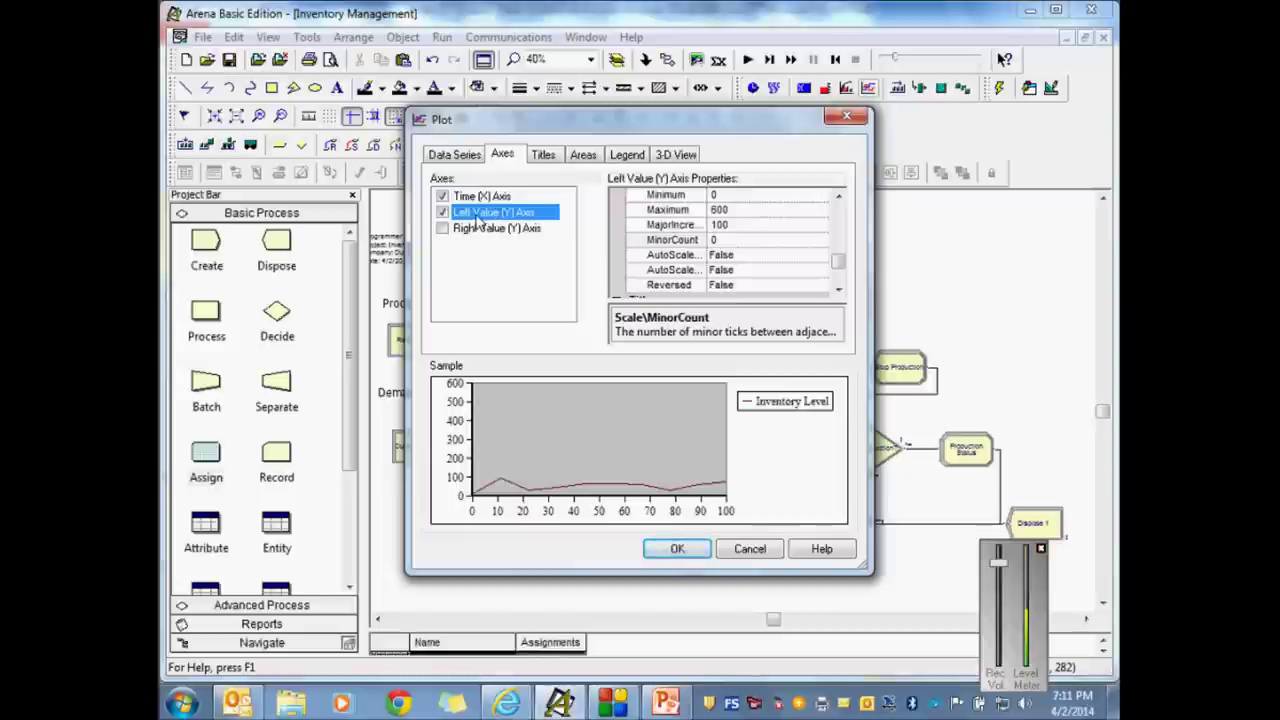
{"action": "left_click", "coordinate": [506, 158]}
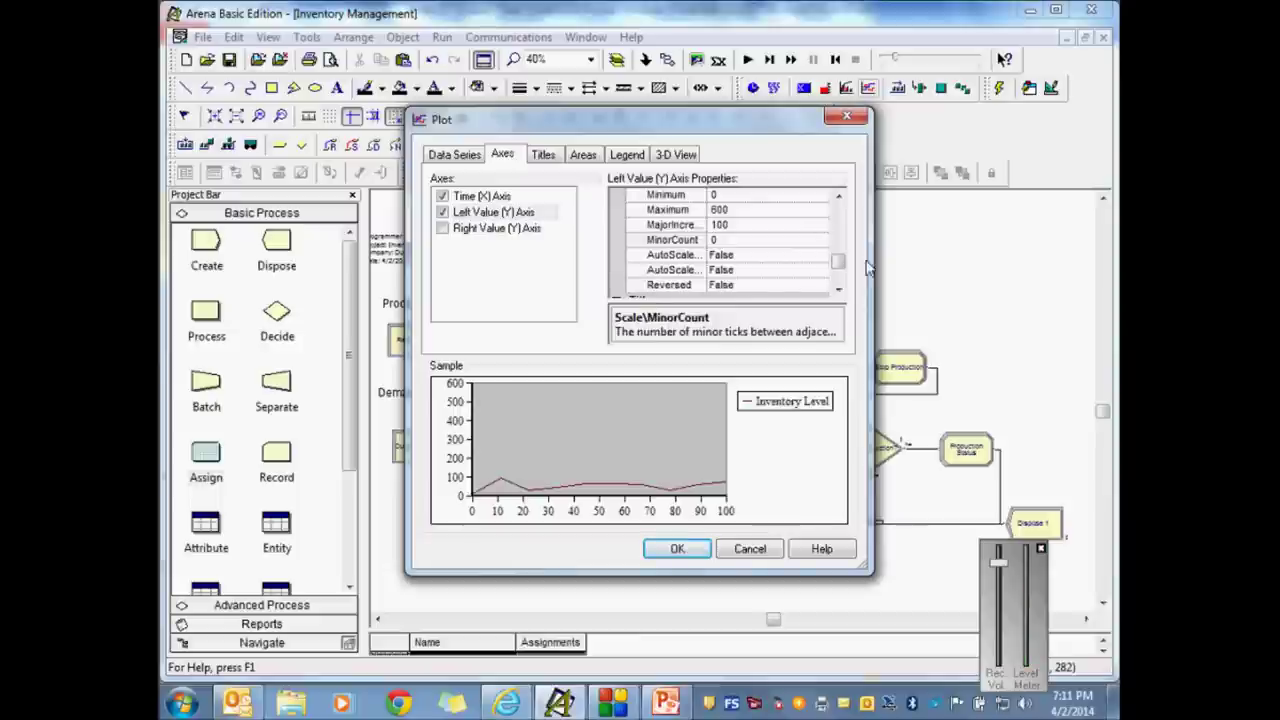
{"action": "left_click_drag", "start_coordinate": [843, 260], "coordinate": [1062, 252]}
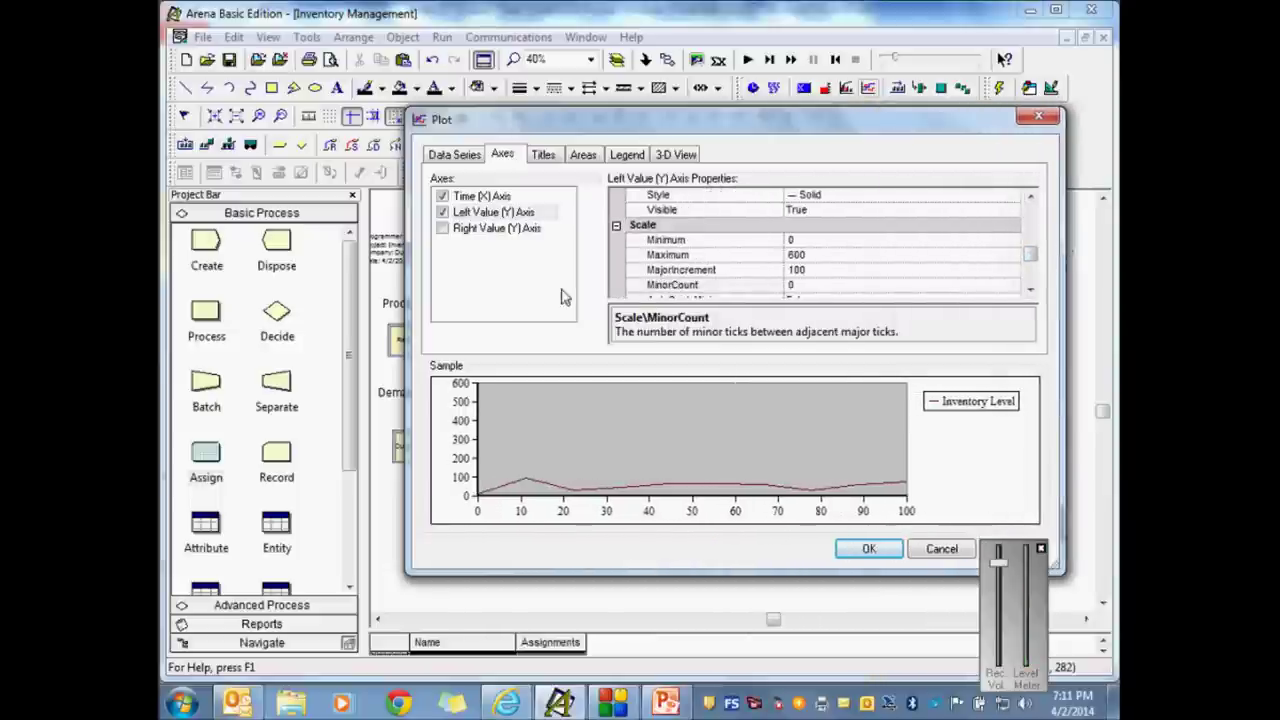
{"action": "left_click_drag", "start_coordinate": [406, 269], "coordinate": [310, 269]}
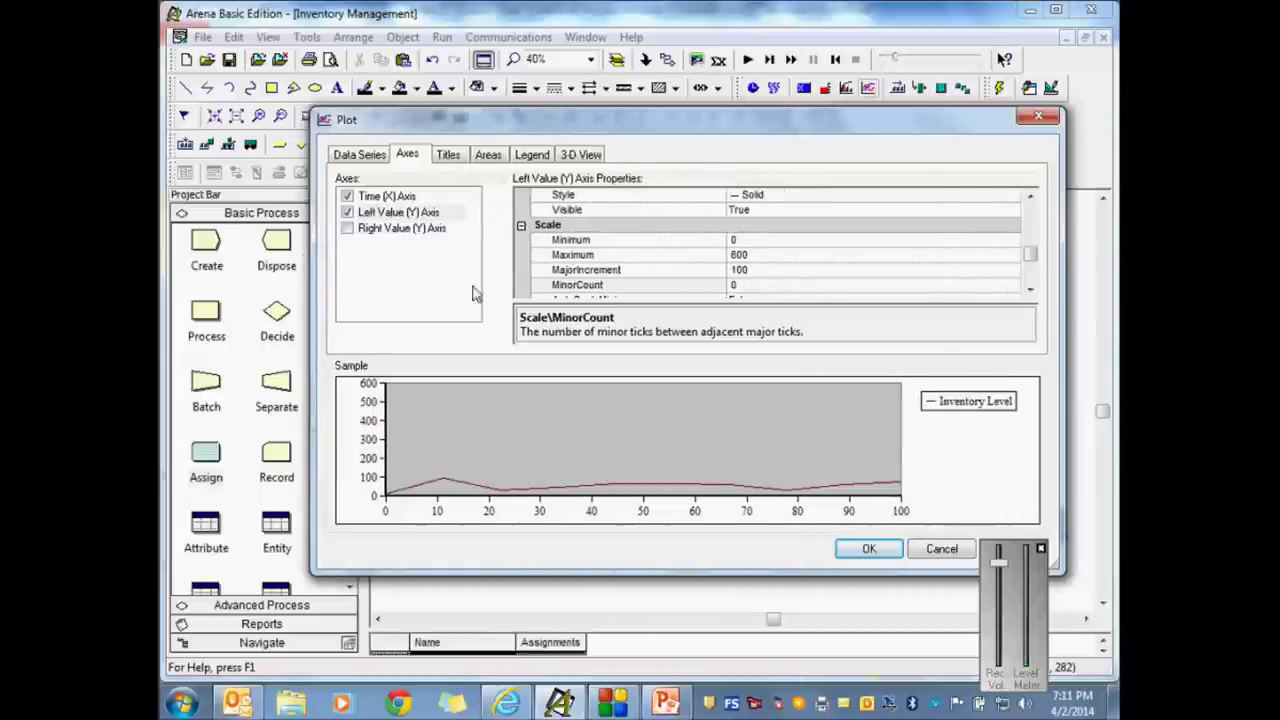
{"action": "left_click", "coordinate": [415, 212]}
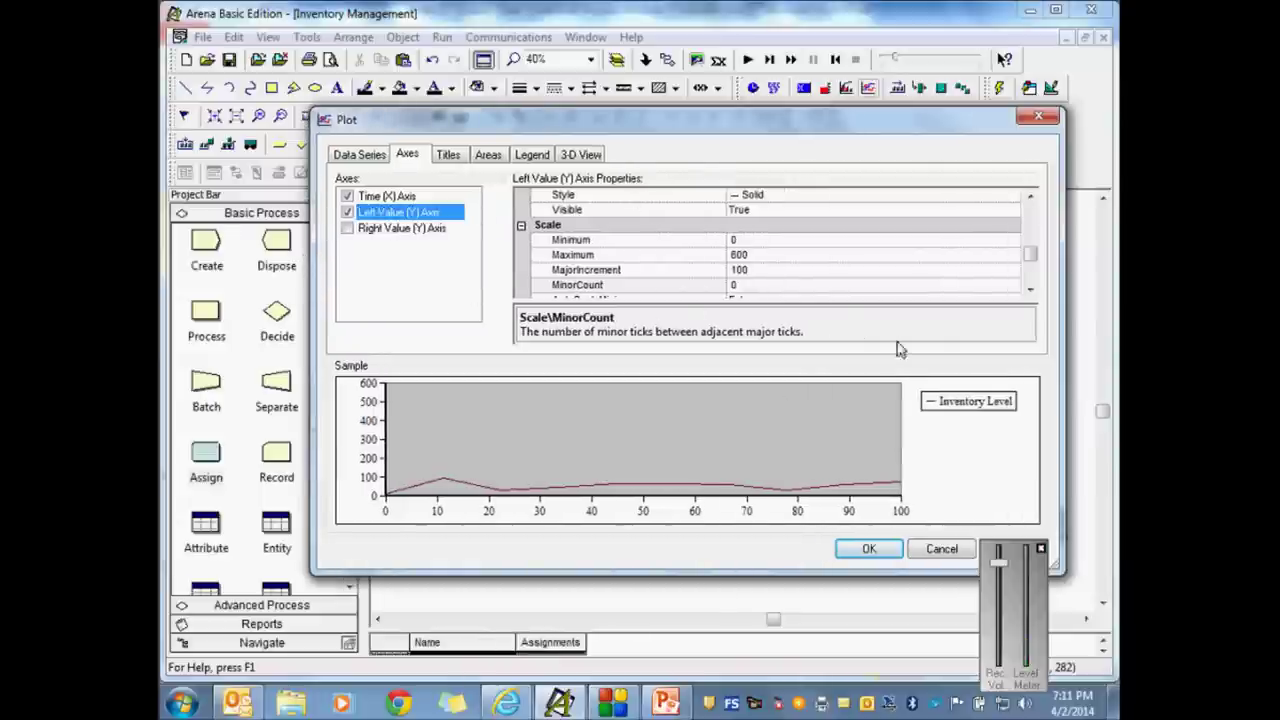
{"action": "left_click", "coordinate": [1029, 290]}
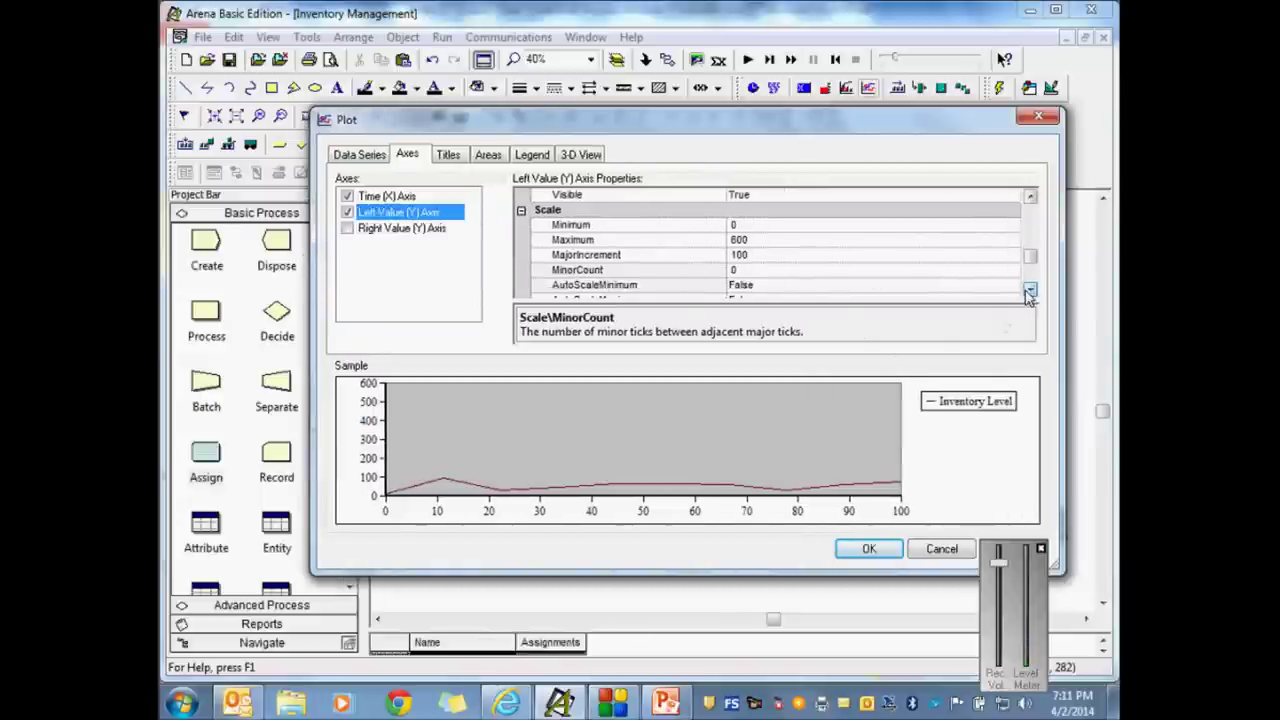
{"action": "left_click", "coordinate": [1029, 290]}
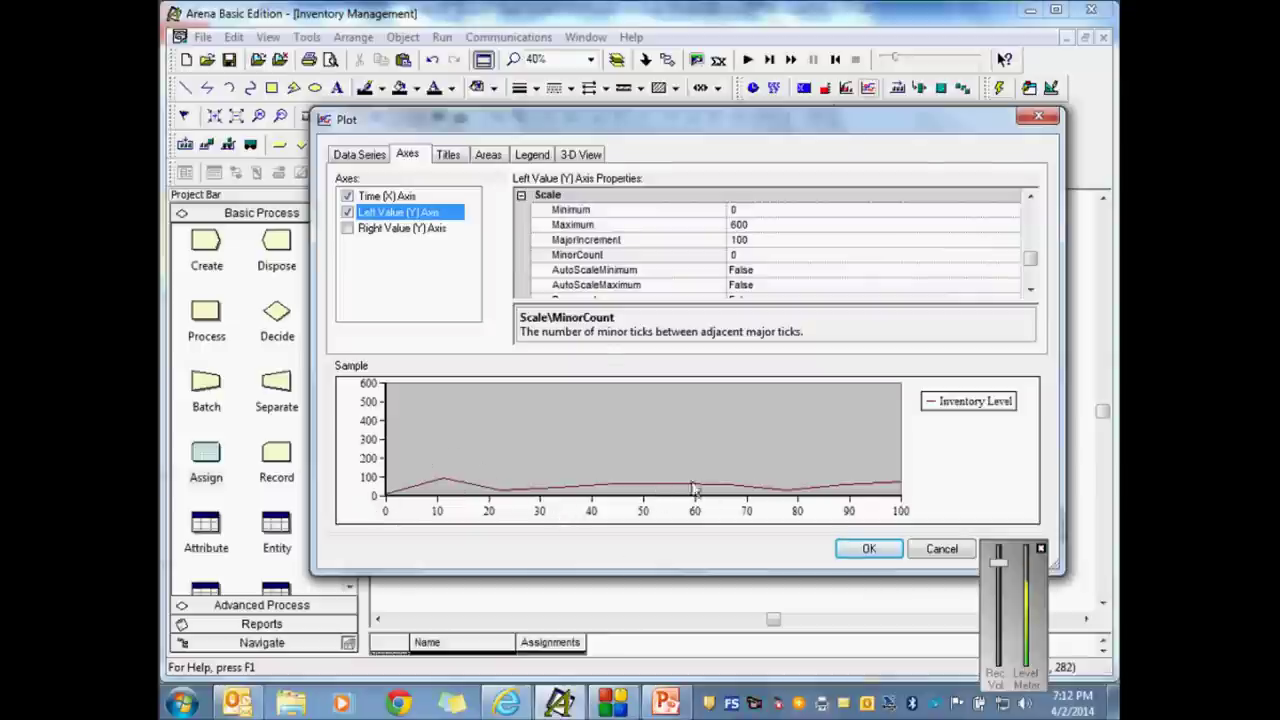
{"action": "left_click", "coordinate": [868, 551]}
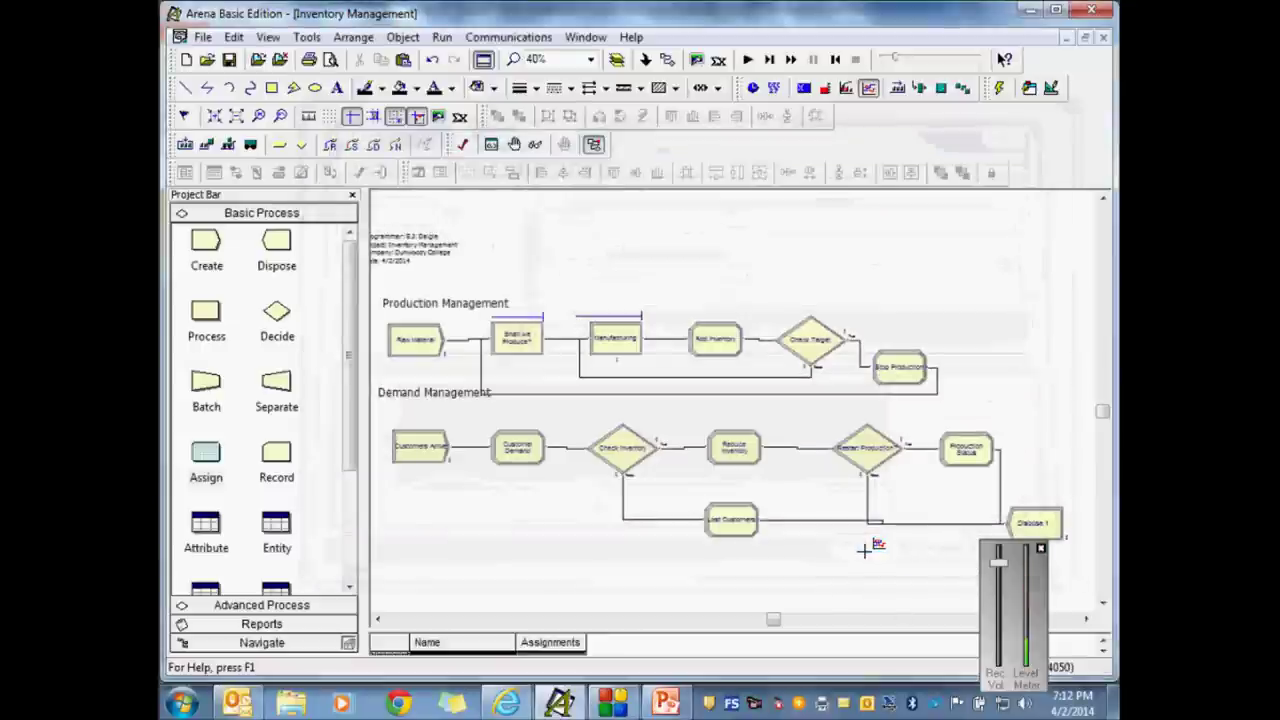
Step: Place the inventory level plot in the empty area beyond the Check Target decision and enlarge it until it reaches down near the Production Status module
{"action": "mouse_move", "coordinate": [884, 208]}
{"action": "left_mouse_down"}
{"action": "mouse_move", "coordinate": [1009, 294]}
{"action": "mouse_move", "coordinate": [1080, 320]}
{"action": "mouse_move", "coordinate": [1076, 345]}
{"action": "left_mouse_up"}
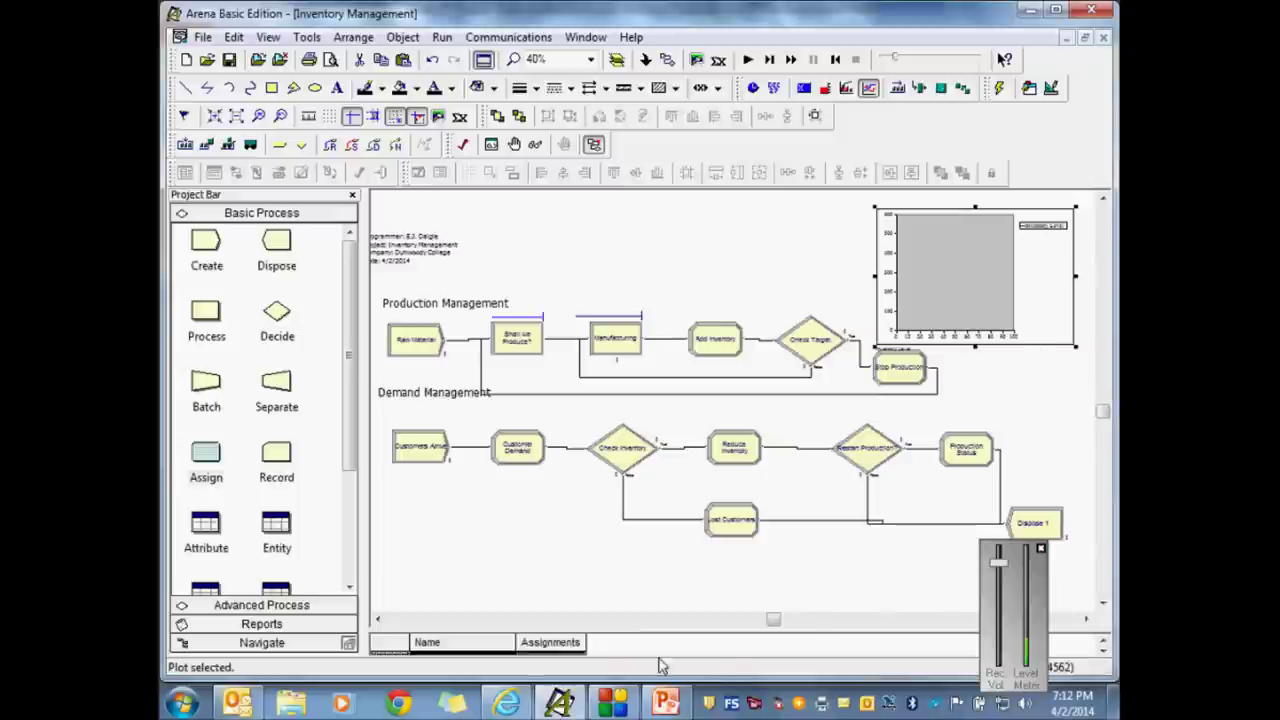
{"action": "left_click_drag", "start_coordinate": [774, 619], "coordinate": [805, 621]}
{"action": "left_click_drag", "start_coordinate": [752, 290], "coordinate": [818, 279]}
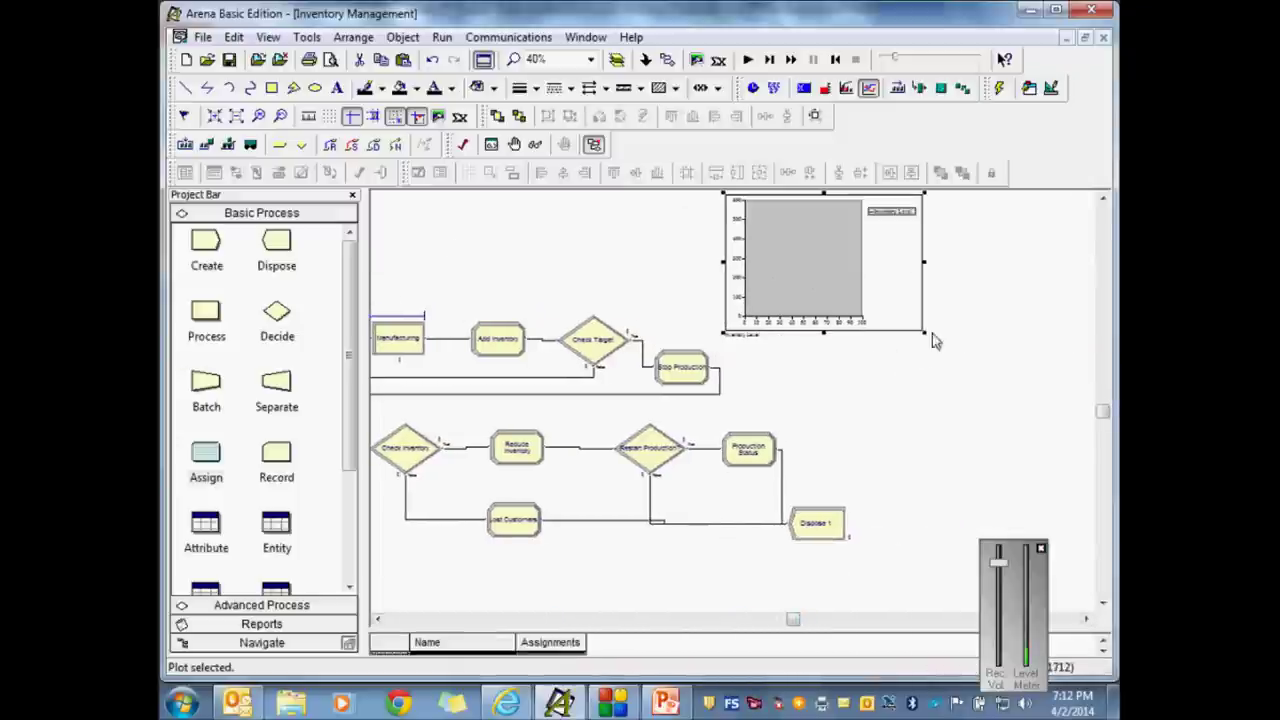
{"action": "left_click_drag", "start_coordinate": [1057, 419], "coordinate": [1063, 420]}
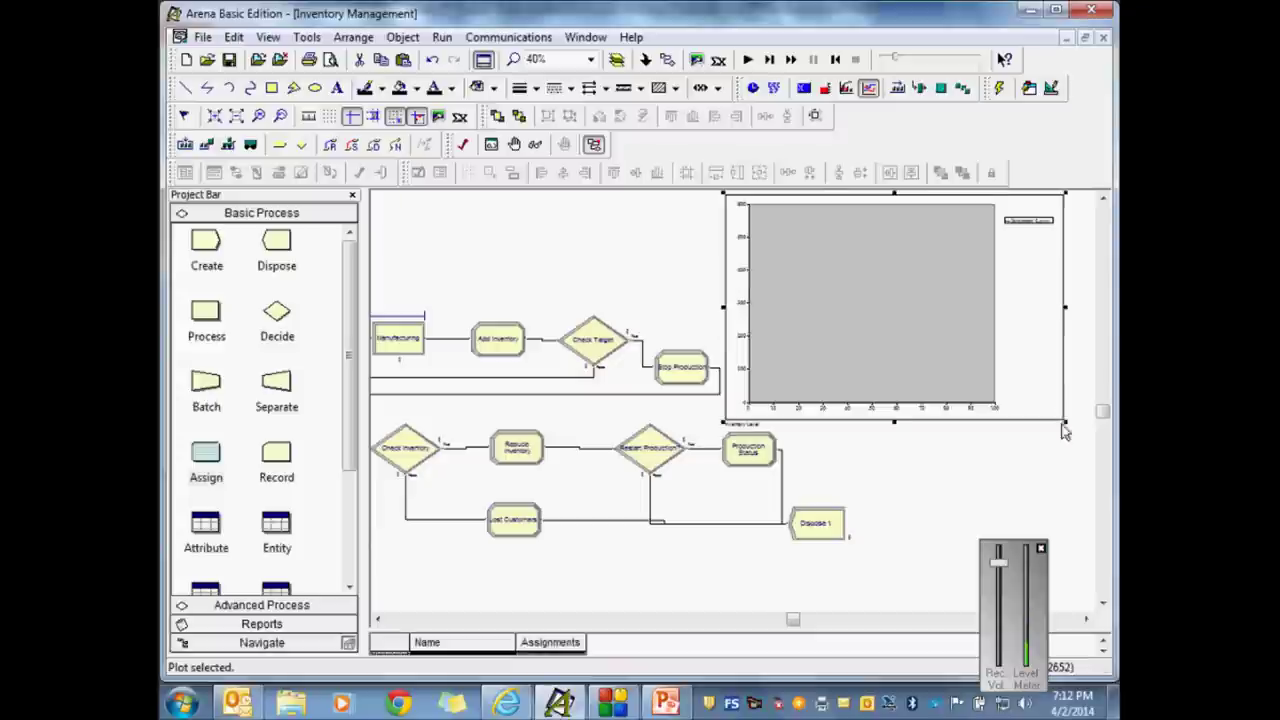
{"action": "left_click", "coordinate": [922, 510]}
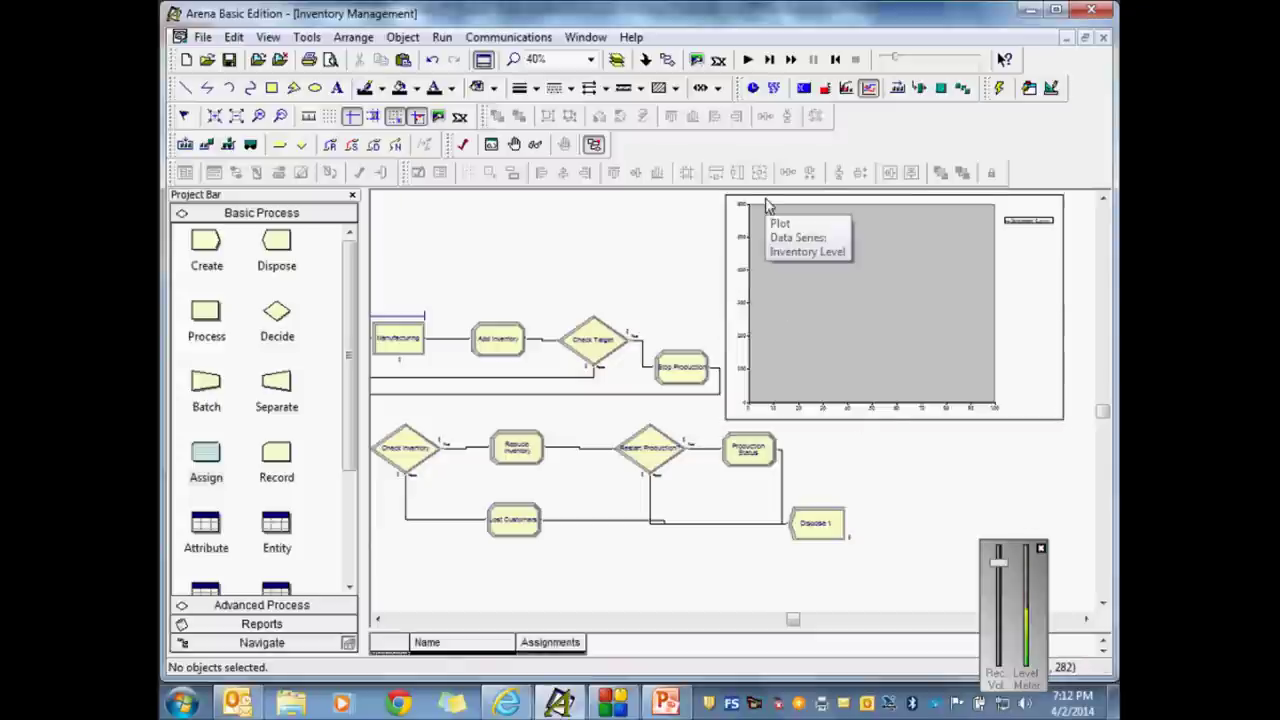
Step: Run the simulation to watch the inventory level being plotted
{"action": "left_click", "coordinate": [748, 61]}
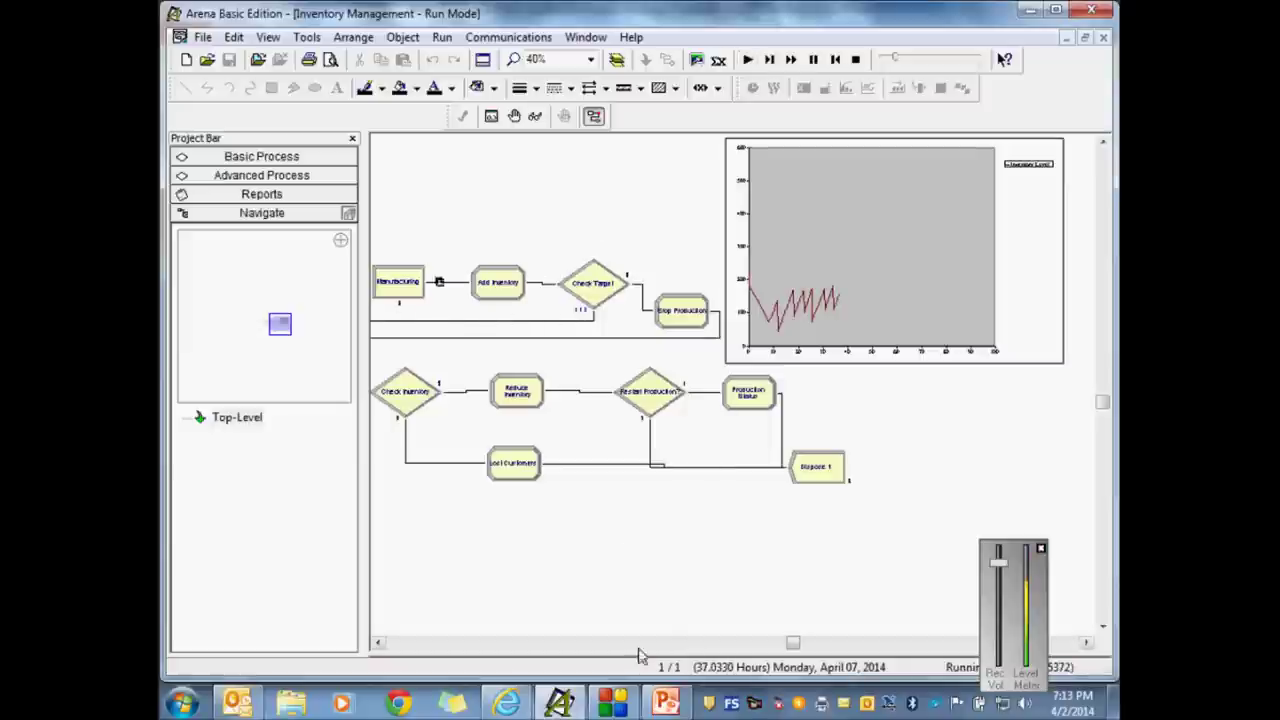
{"action": "left_click", "coordinate": [613, 703]}
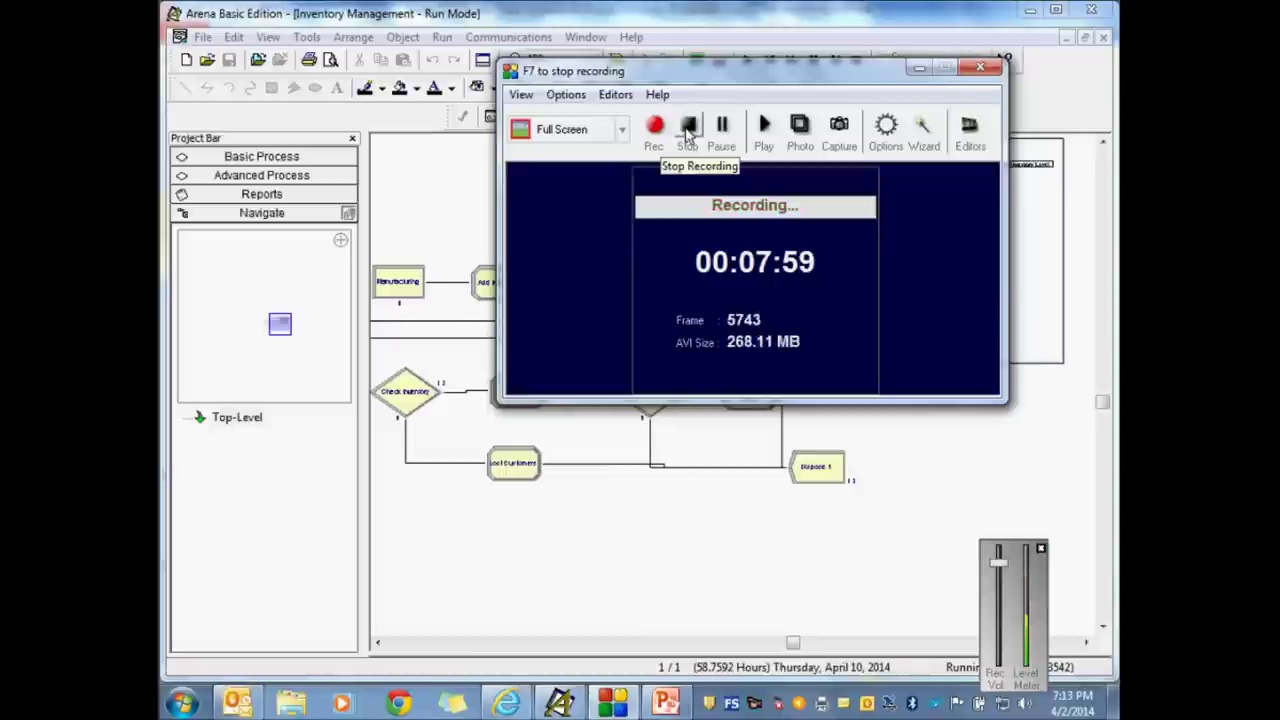
{"action": "left_click", "coordinate": [688, 128]}
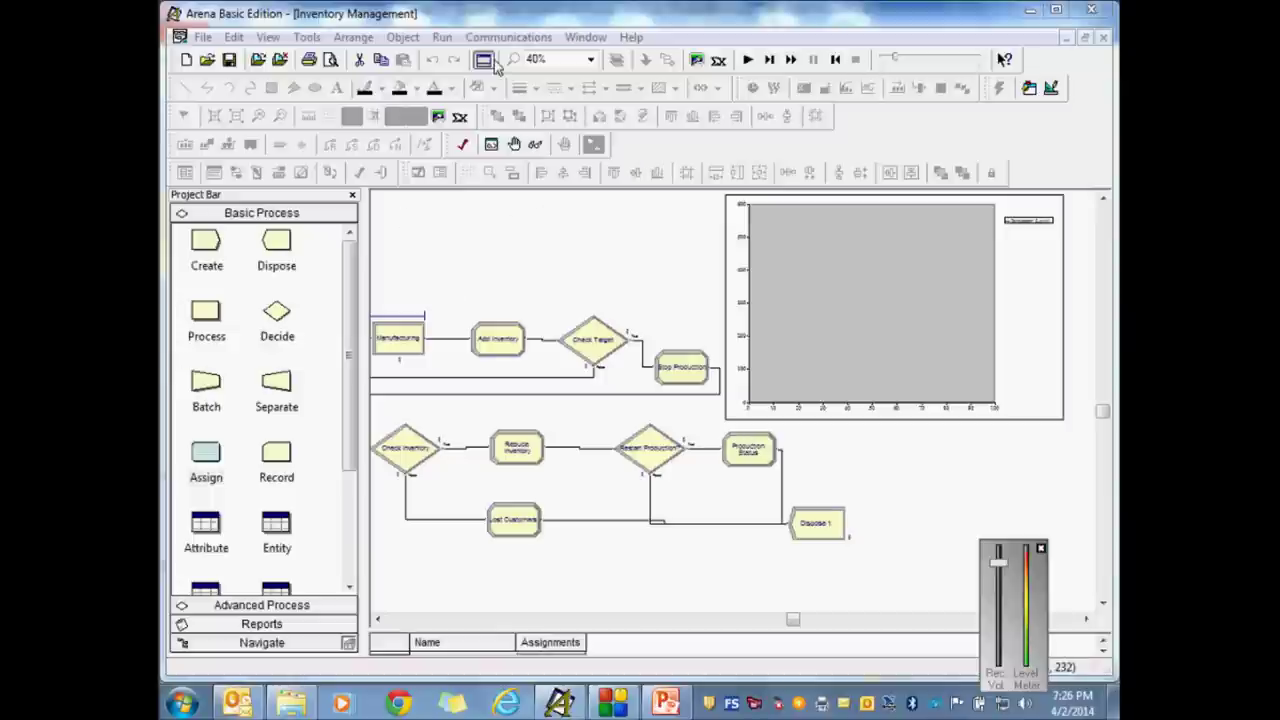
Step: Set the replication length in the run setup to 1000000 minutes
{"action": "left_click", "coordinate": [442, 37]}
{"action": "left_click", "coordinate": [455, 60]}
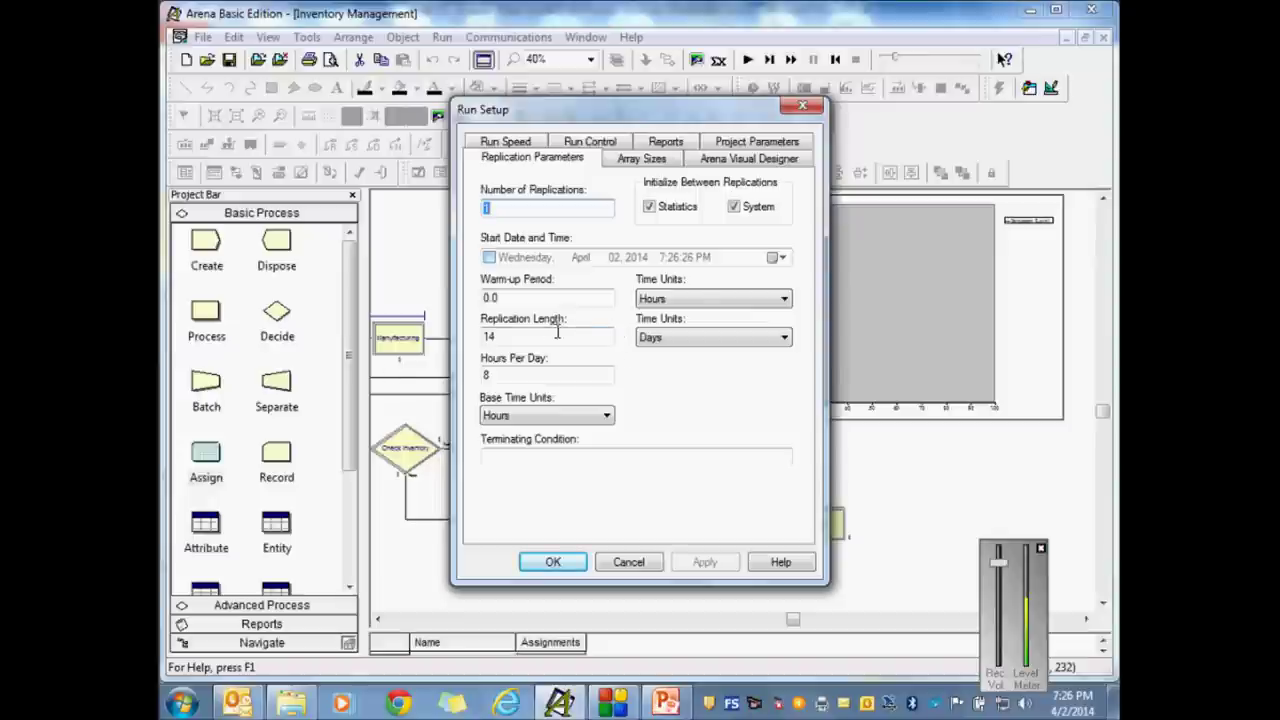
{"action": "double_click", "coordinate": [488, 336]}
{"action": "type", "text": "1000000"}
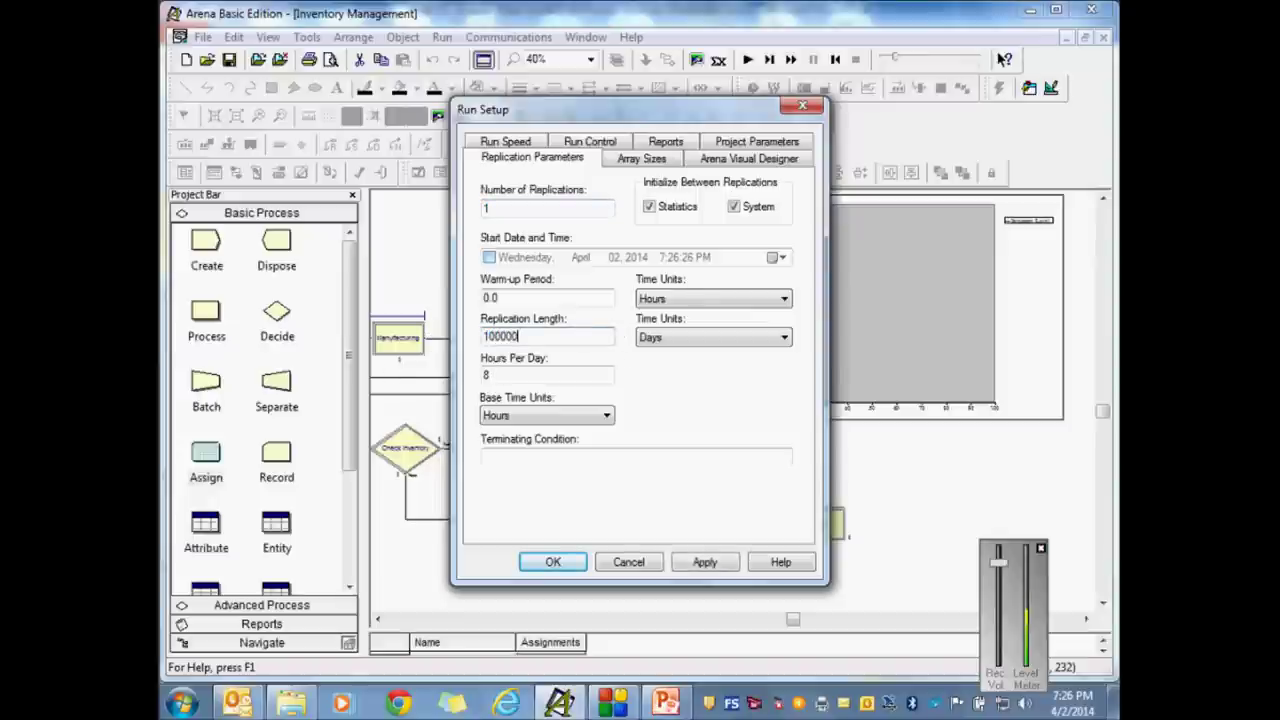
{"action": "left_click", "coordinate": [784, 337]}
{"action": "left_click", "coordinate": [727, 381]}
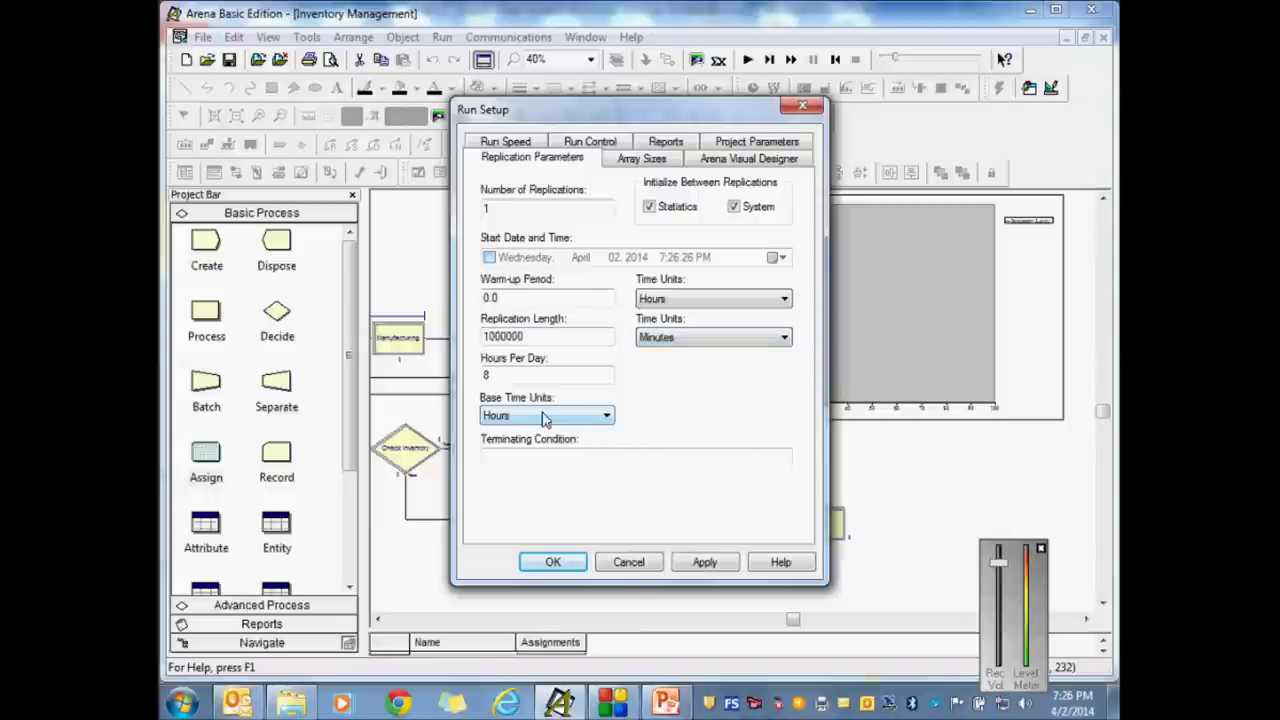
Step: Set the hours per day to 24 and apply the run setup
{"action": "double_click", "coordinate": [487, 375]}
{"action": "type", "text": "24"}
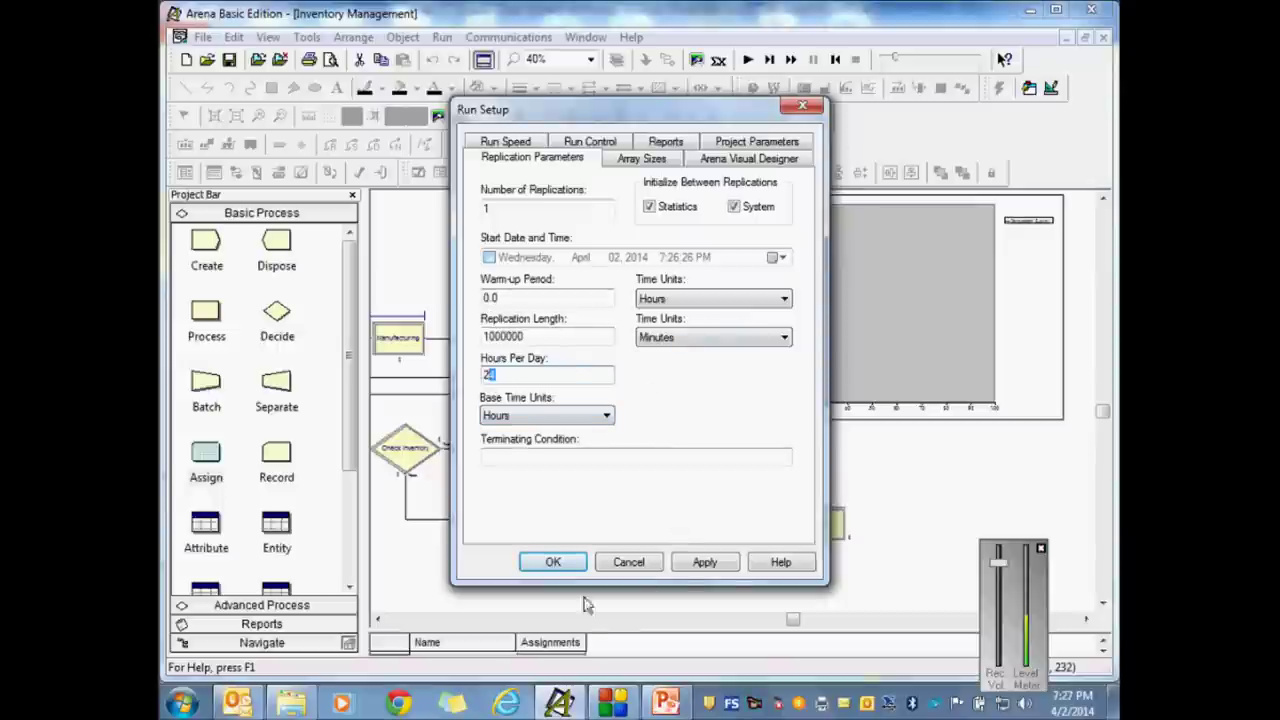
{"action": "left_click", "coordinate": [716, 568]}
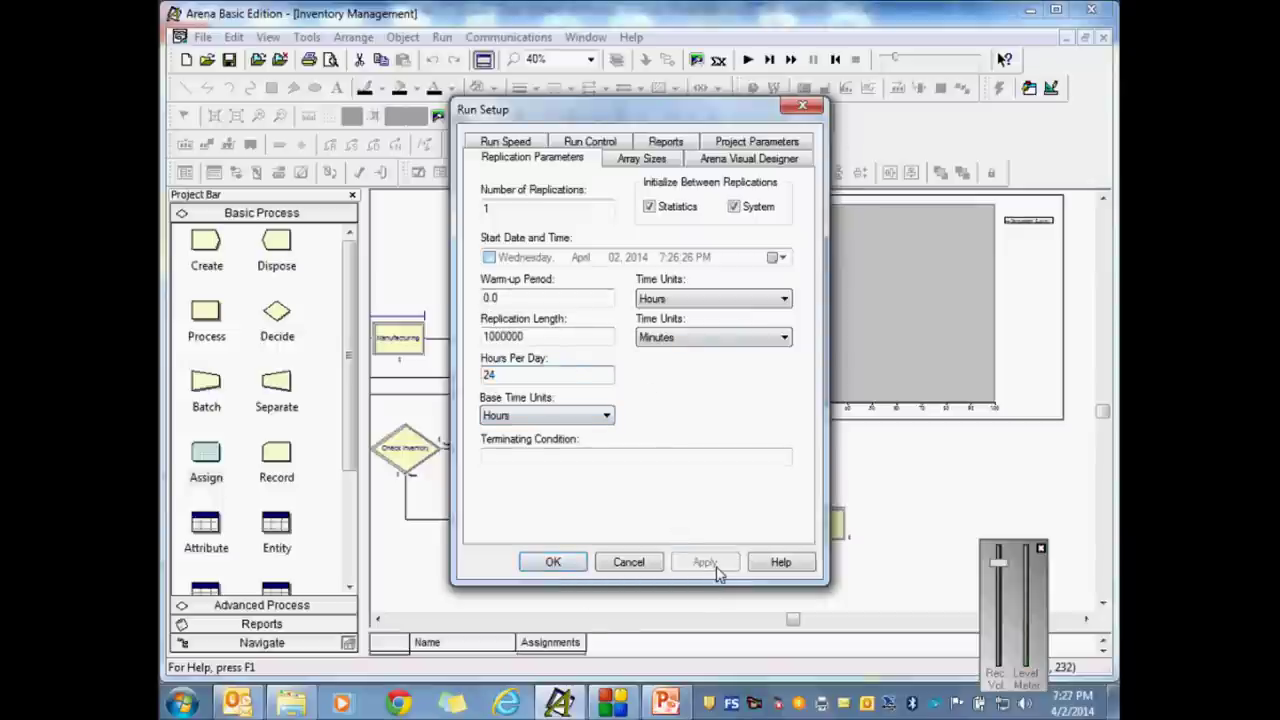
{"action": "left_click", "coordinate": [553, 563]}
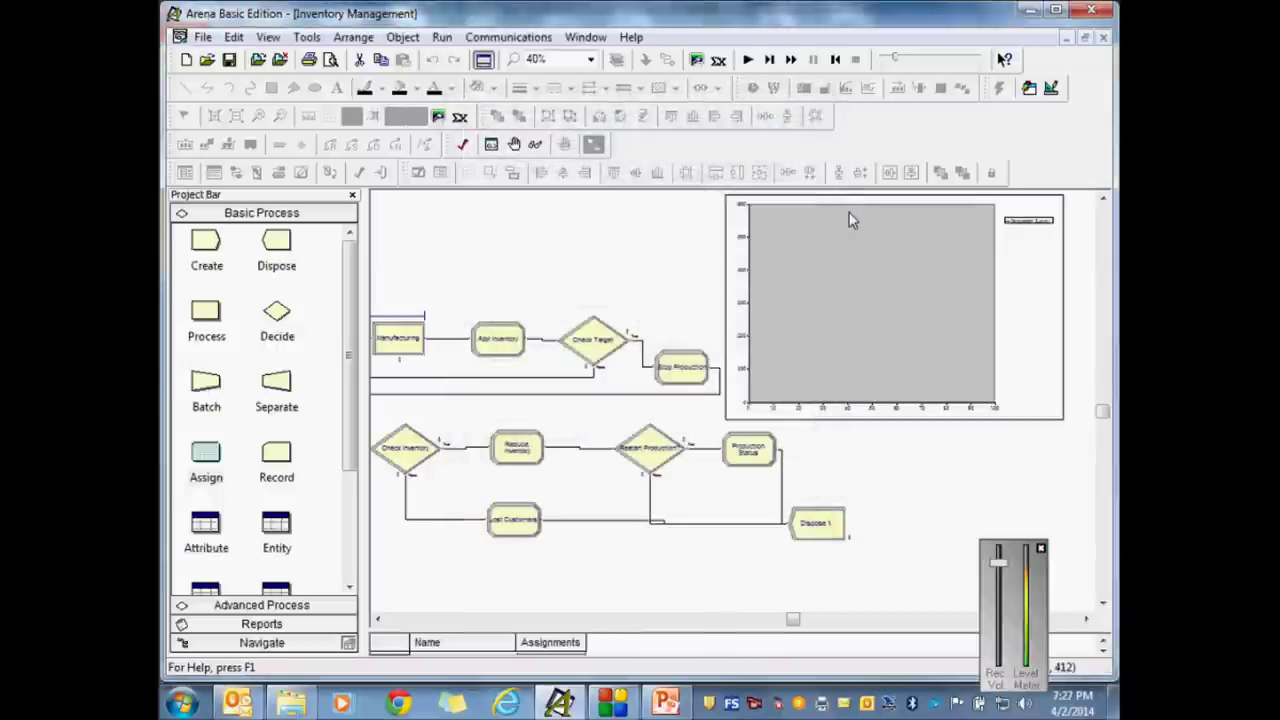
Step: Run the simulation while raising the animation speed factor to 100, and end the run
{"action": "left_click", "coordinate": [748, 60]}
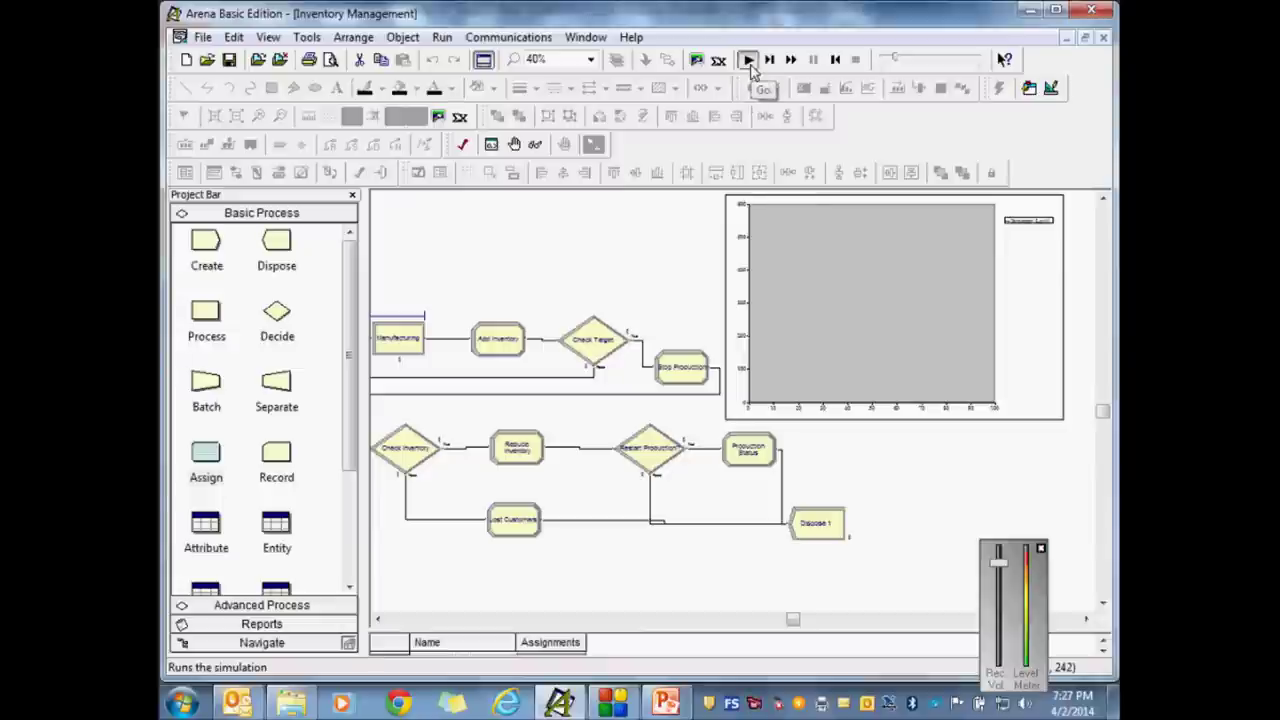
{"action": "left_click_drag", "start_coordinate": [900, 59], "coordinate": [928, 63]}
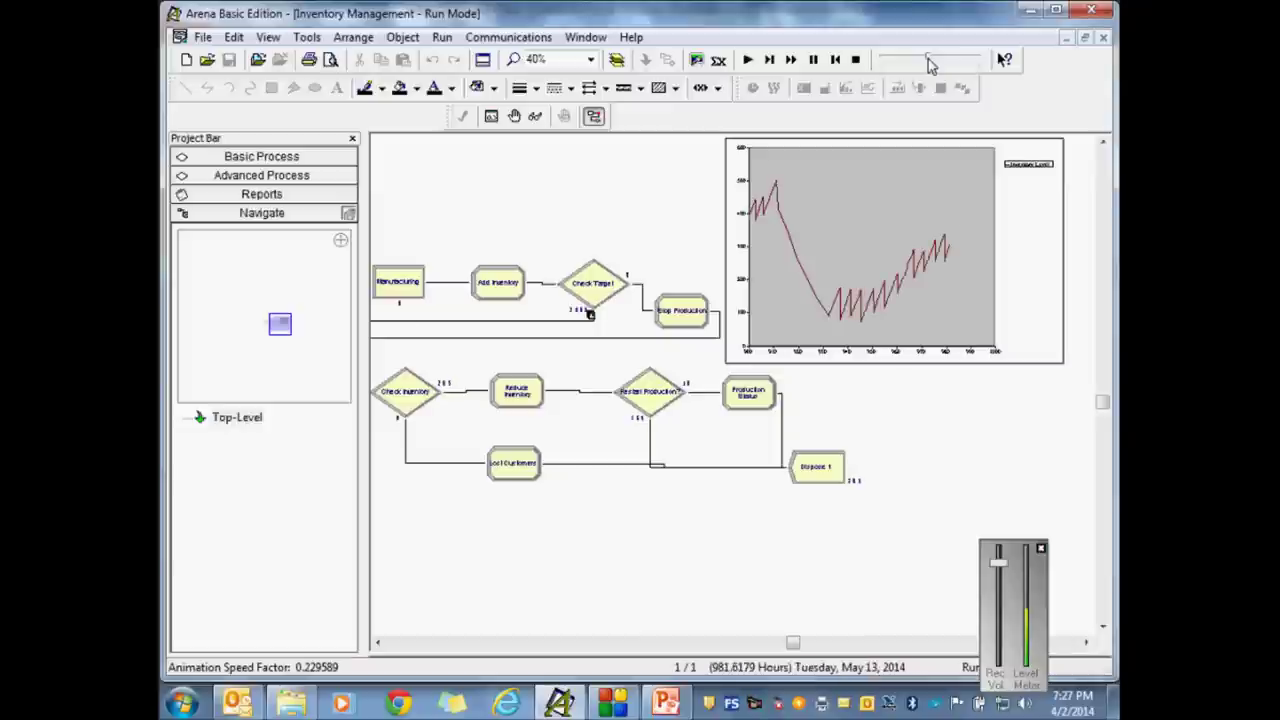
{"action": "left_click_drag", "start_coordinate": [918, 62], "coordinate": [986, 60]}
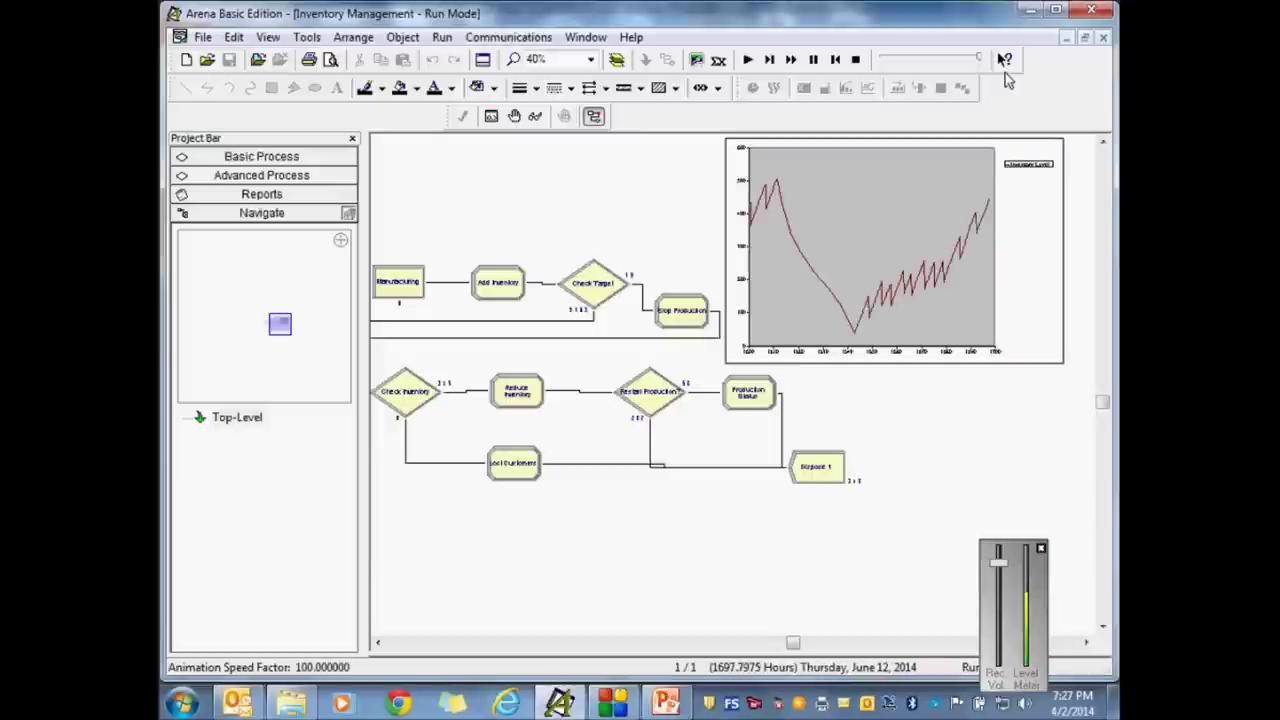
{"action": "left_click", "coordinate": [856, 60]}
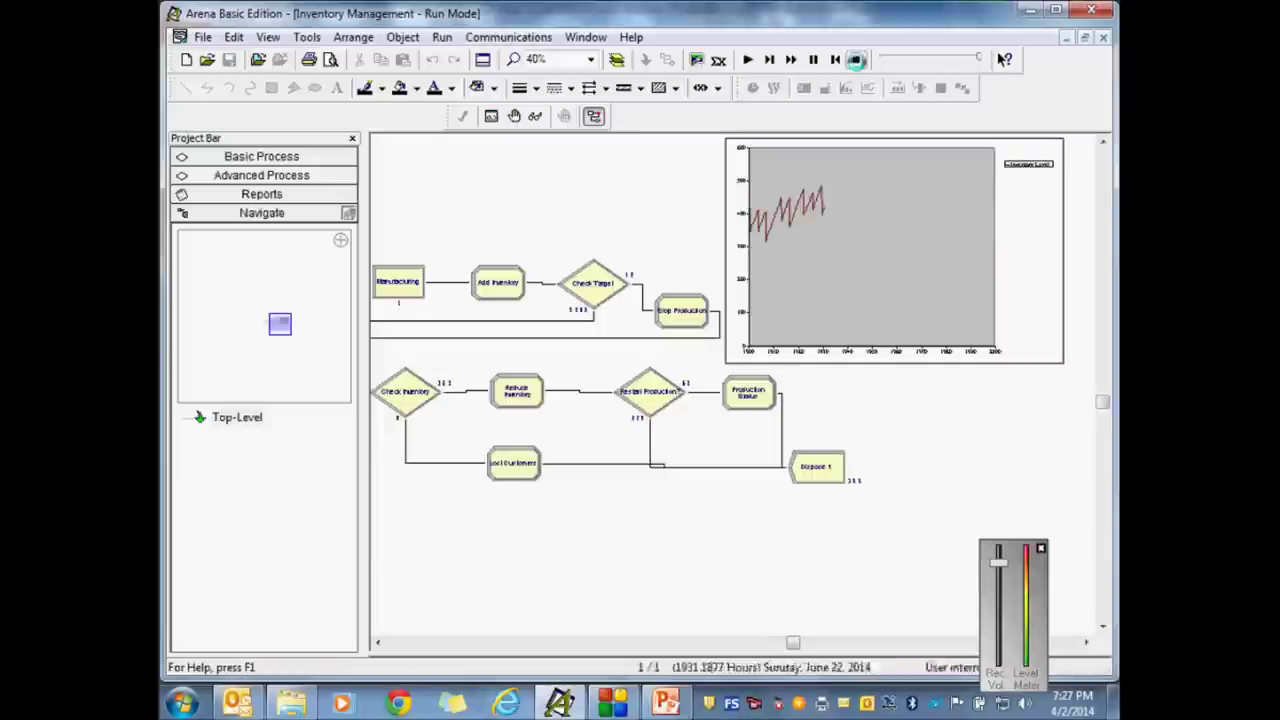
Step: Run the simulation to completion in Batch Run (No Animation) mode and open the results report
{"action": "left_click", "coordinate": [440, 40]}
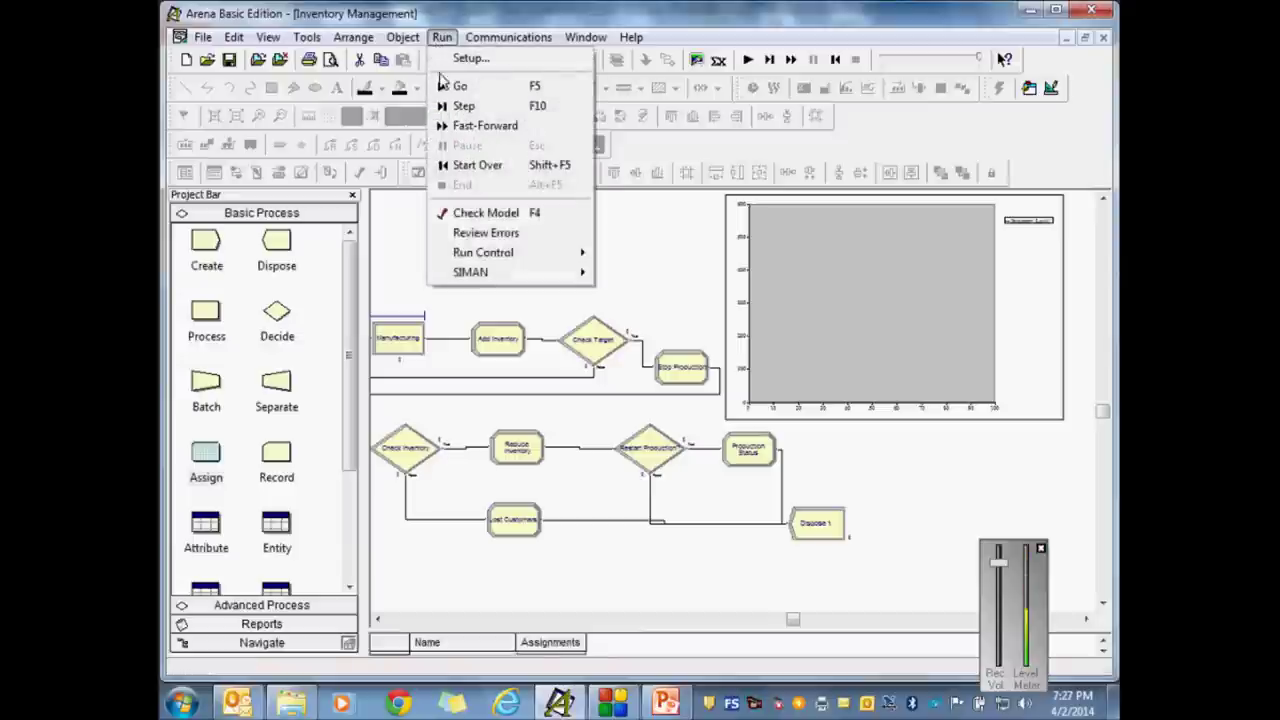
{"action": "mouse_move", "coordinate": [497, 256]}
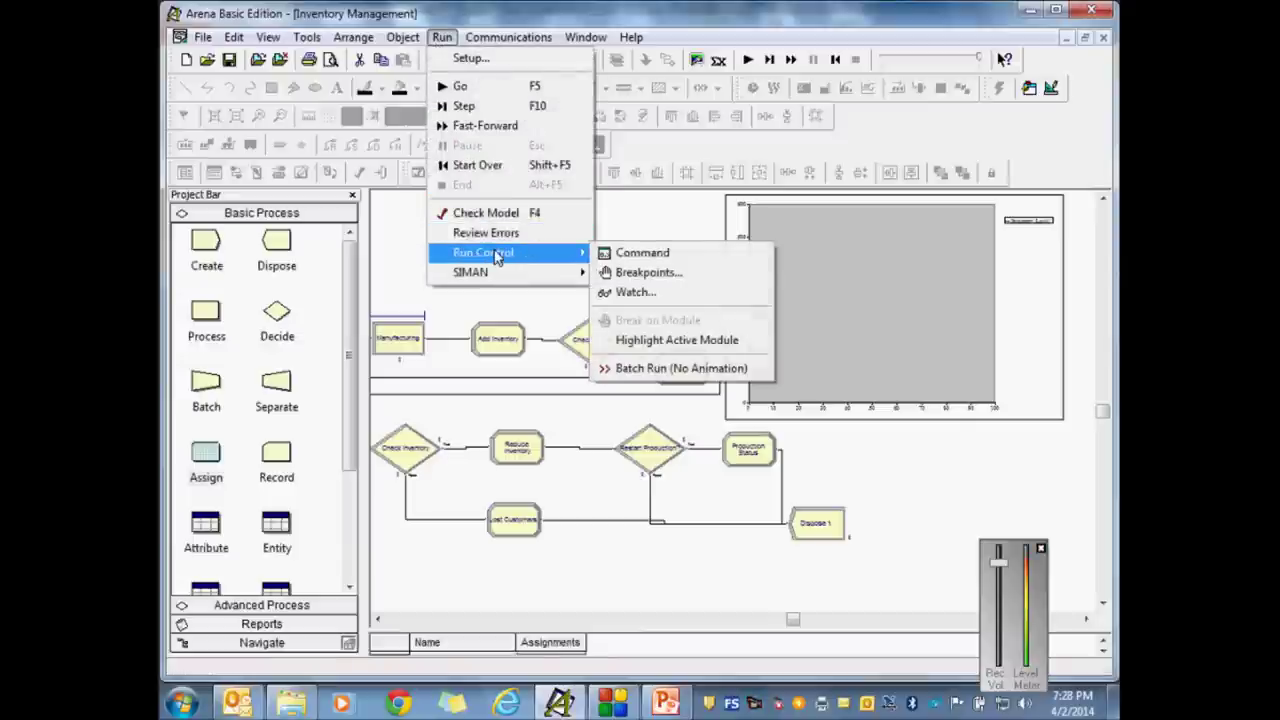
{"action": "left_click", "coordinate": [706, 369]}
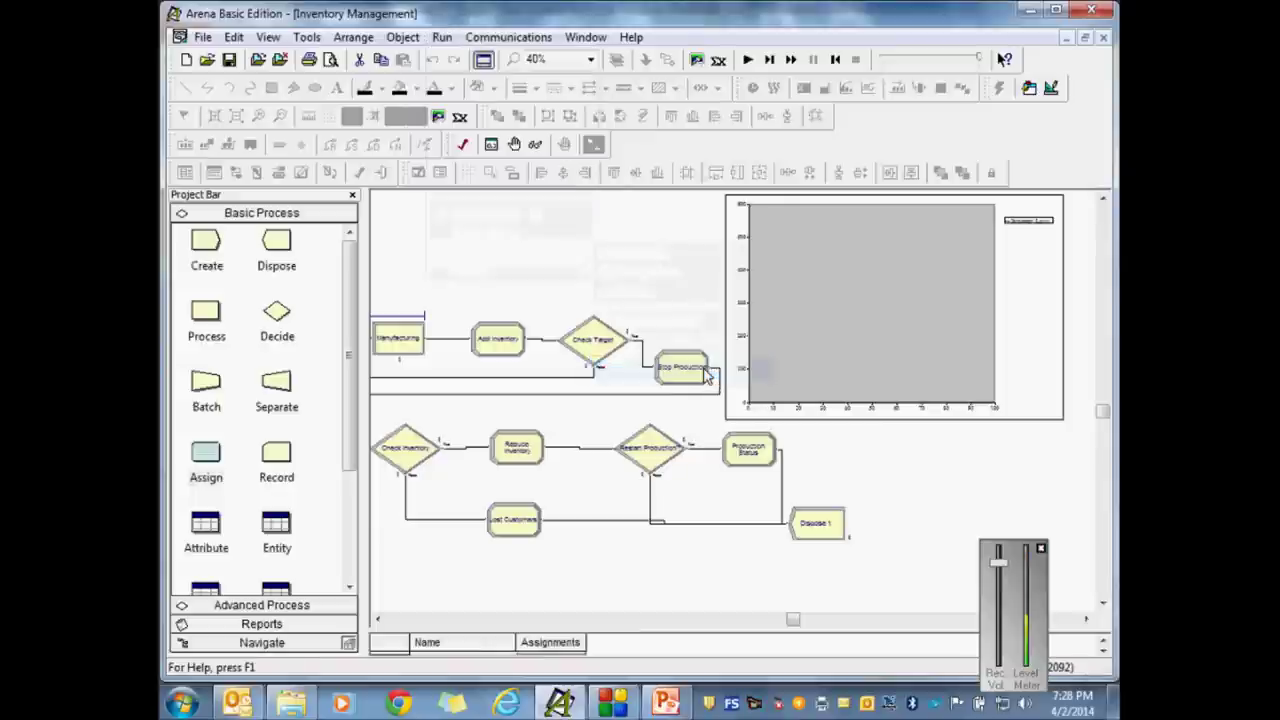
{"action": "left_click", "coordinate": [747, 60]}
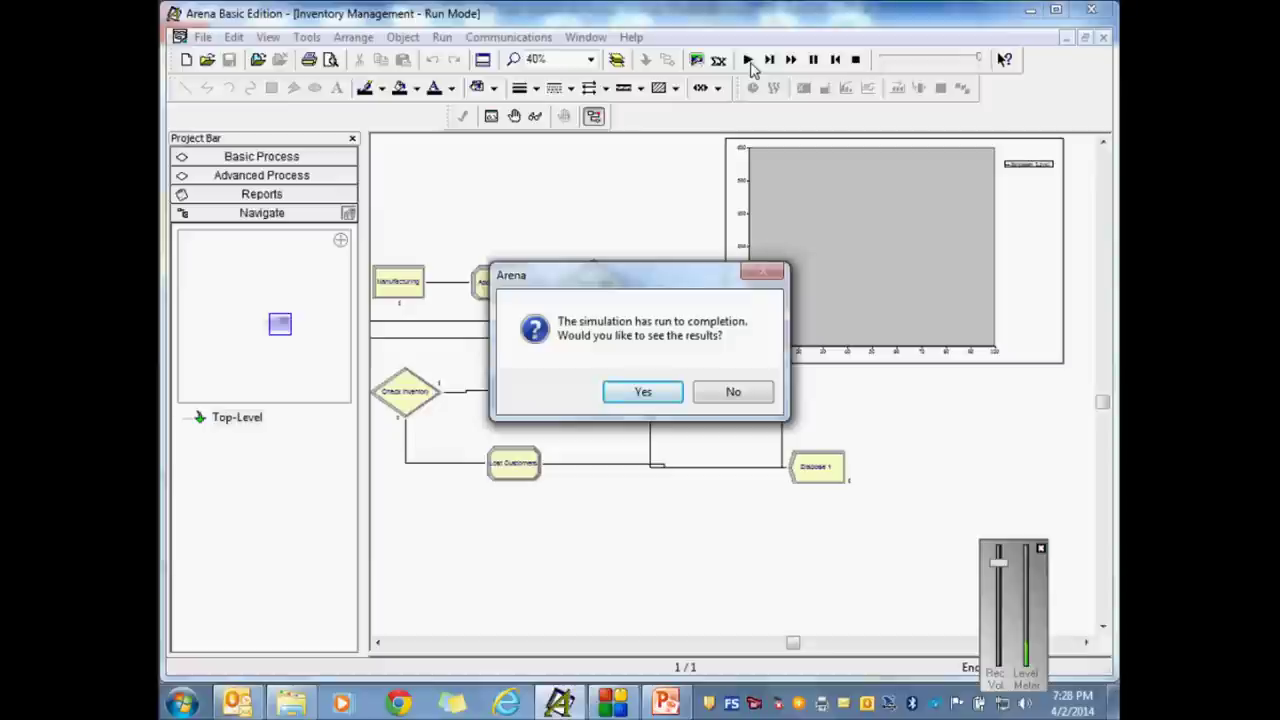
{"action": "left_click", "coordinate": [645, 392]}
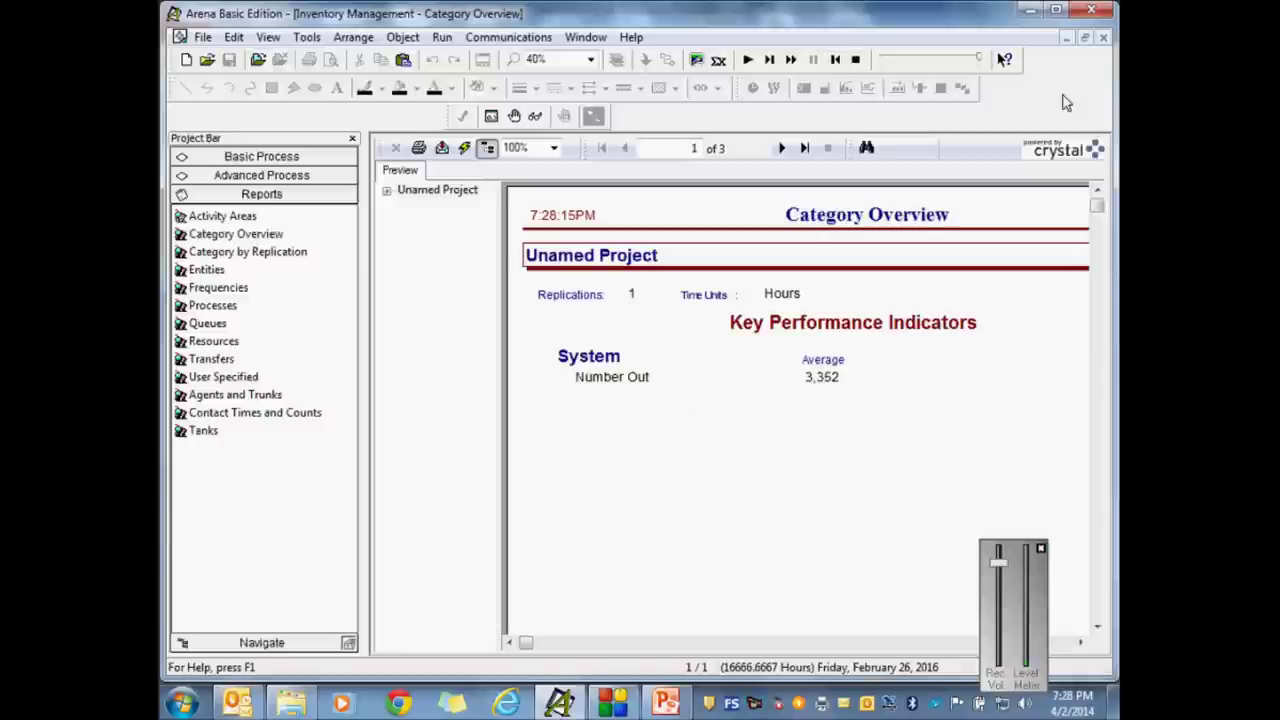
Step: Turn off the Batch Run (No Animation) mode
{"action": "left_click", "coordinate": [443, 38]}
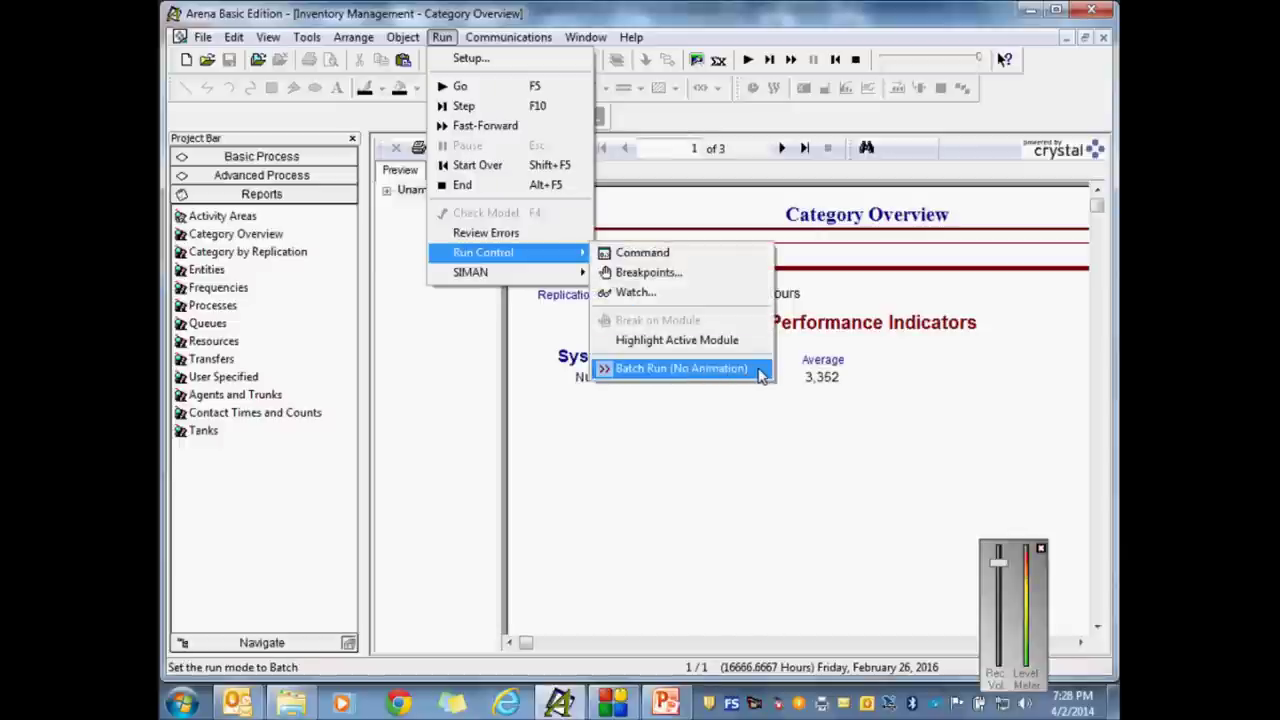
{"action": "left_click", "coordinate": [760, 370]}
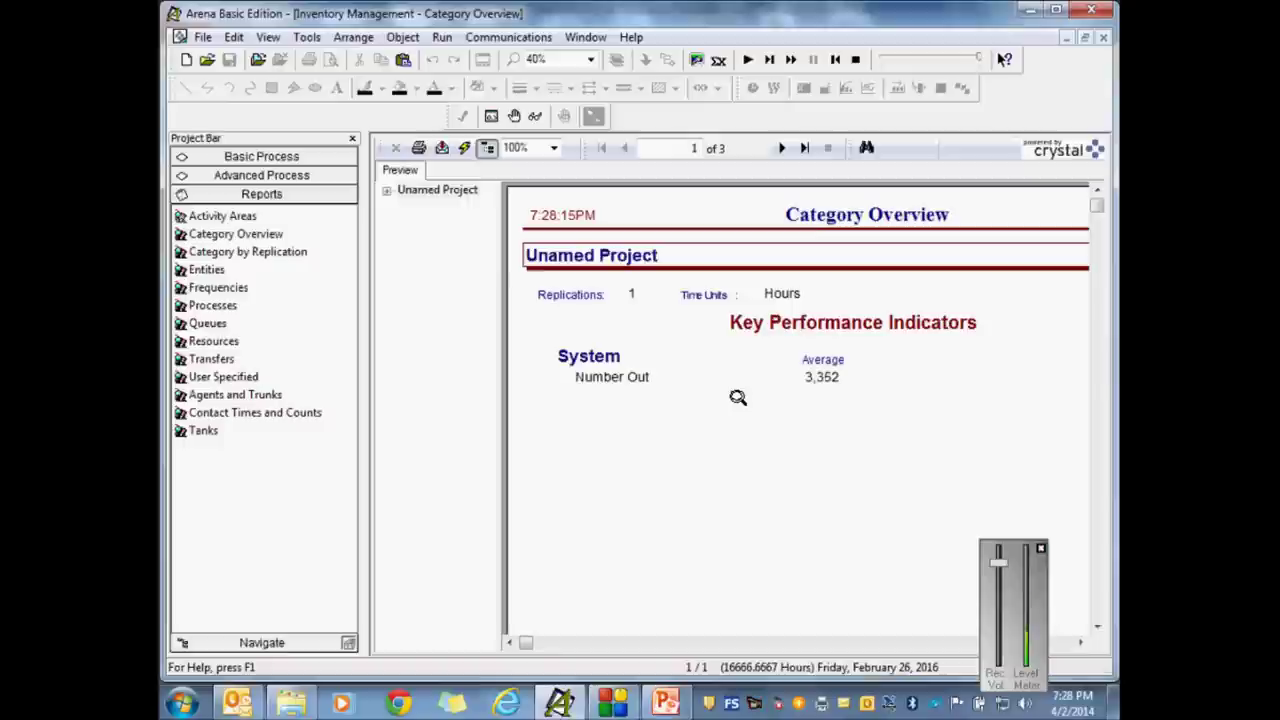
Step: Switch to the PowerPoint slides and read the "Example: Process Analyzer" slide on running the simulation before a process analysis
{"action": "left_click", "coordinate": [667, 702]}
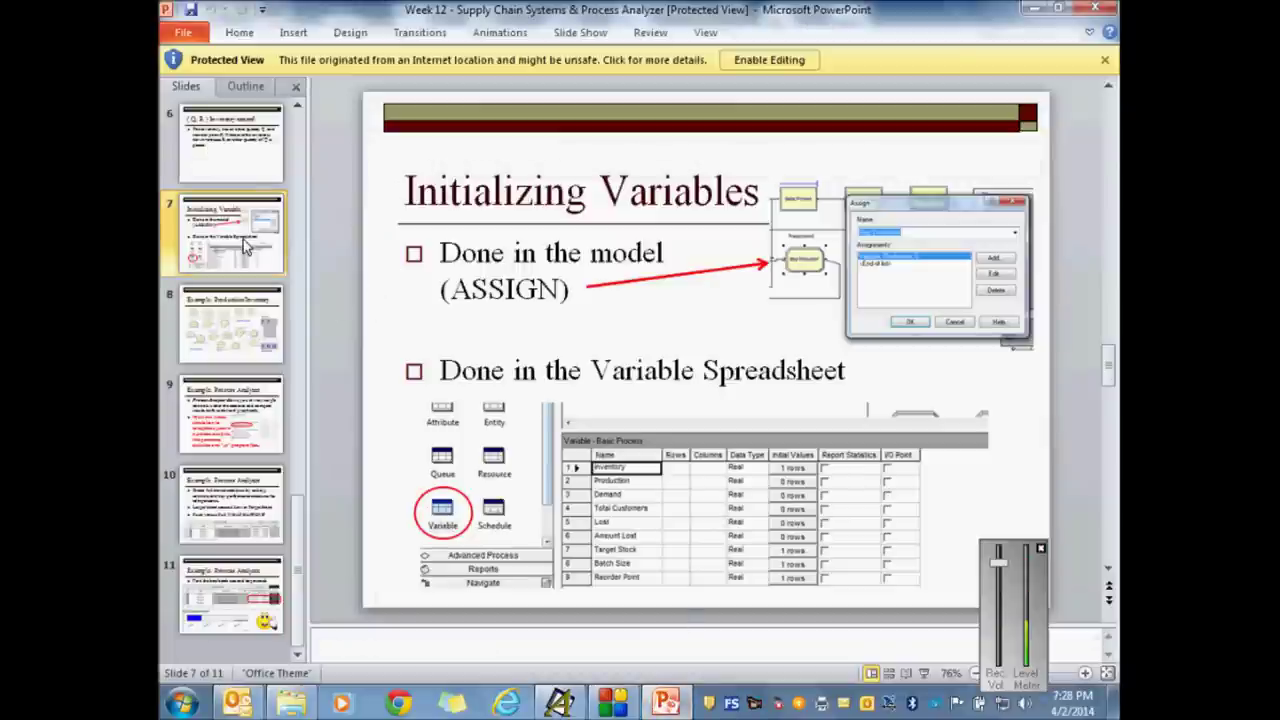
{"action": "key", "text": "Down"}
{"action": "key", "text": "Down"}
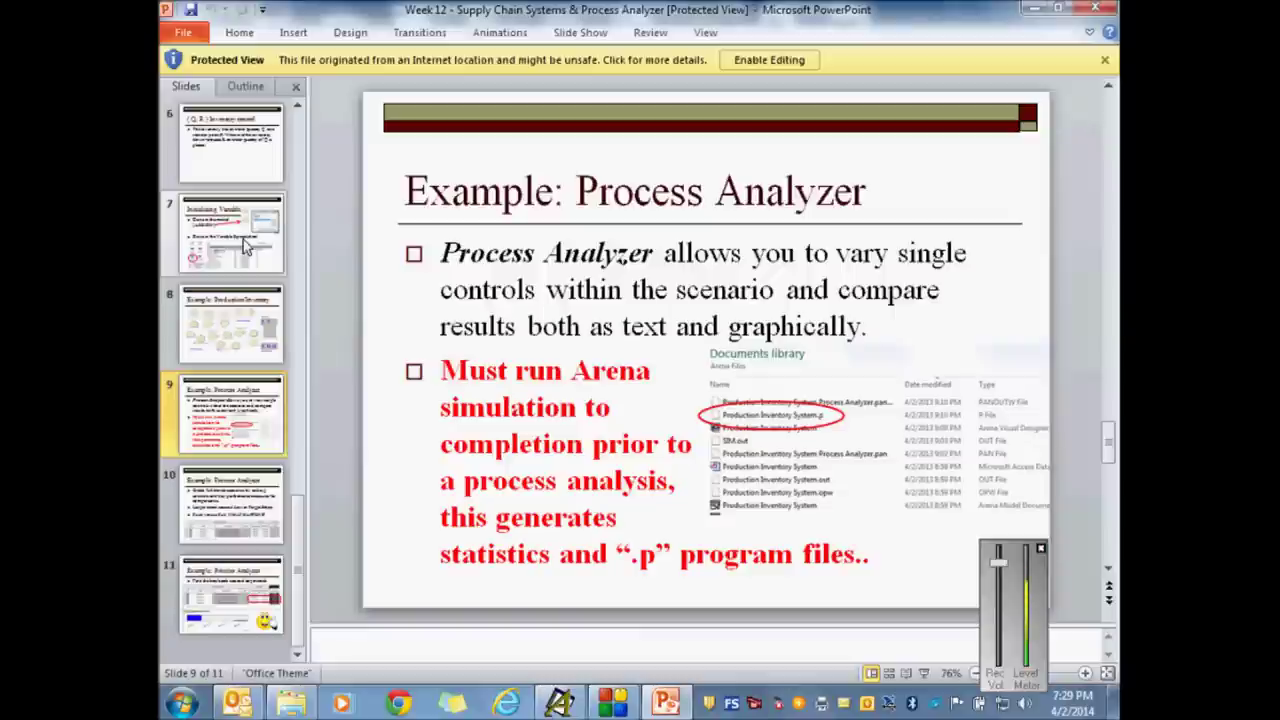
Step: Return to Arena, close the Category Overview report, end the run and launch Process Analyzer
{"action": "left_click", "coordinate": [560, 703]}
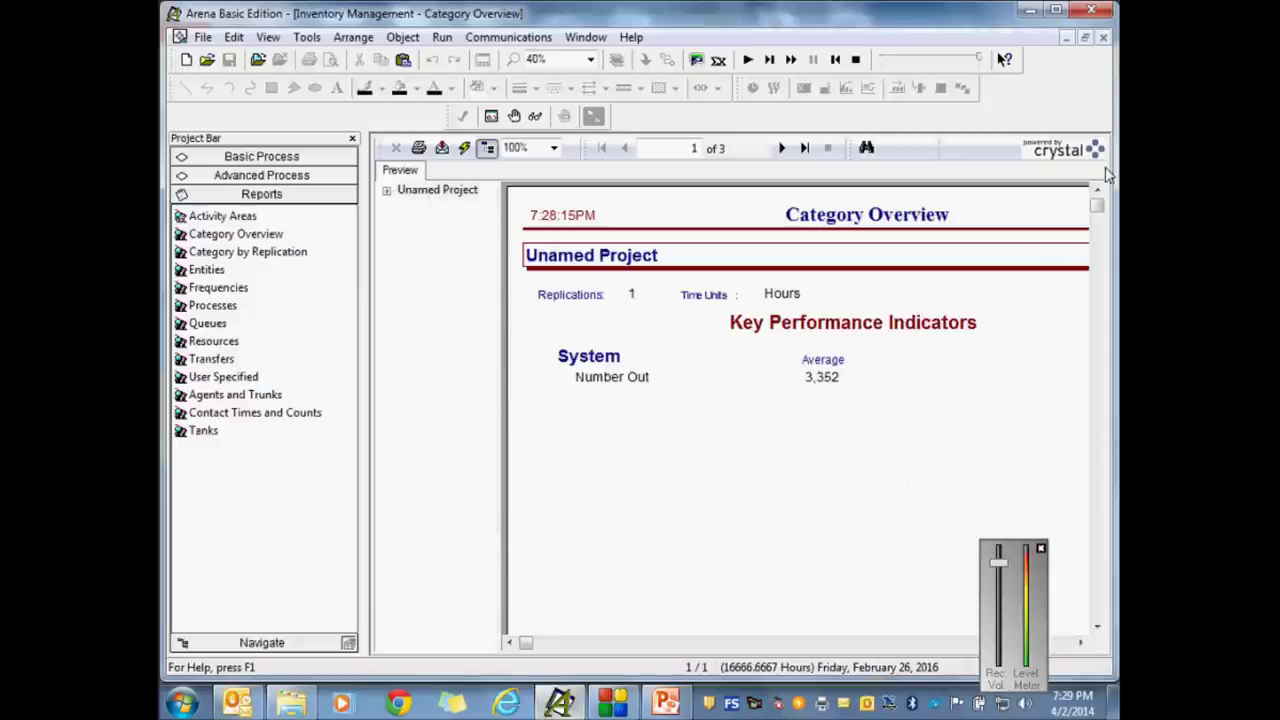
{"action": "left_click", "coordinate": [1104, 38]}
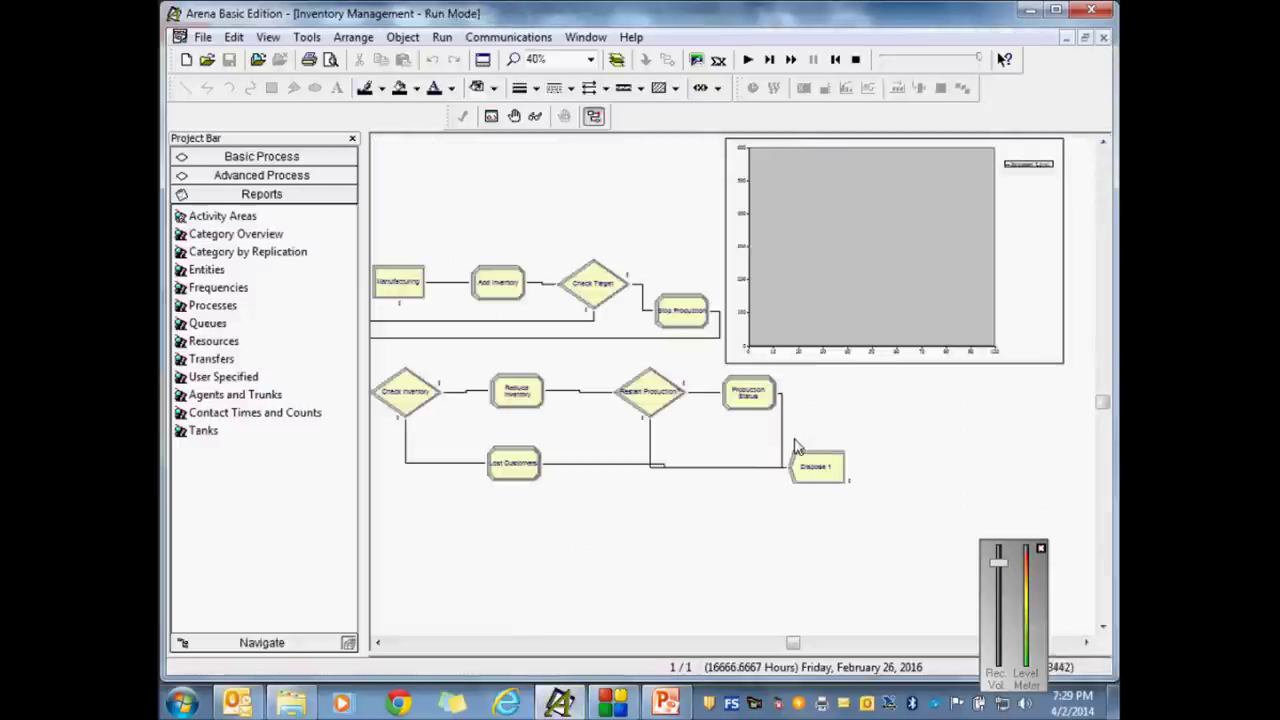
{"action": "left_click", "coordinate": [856, 61]}
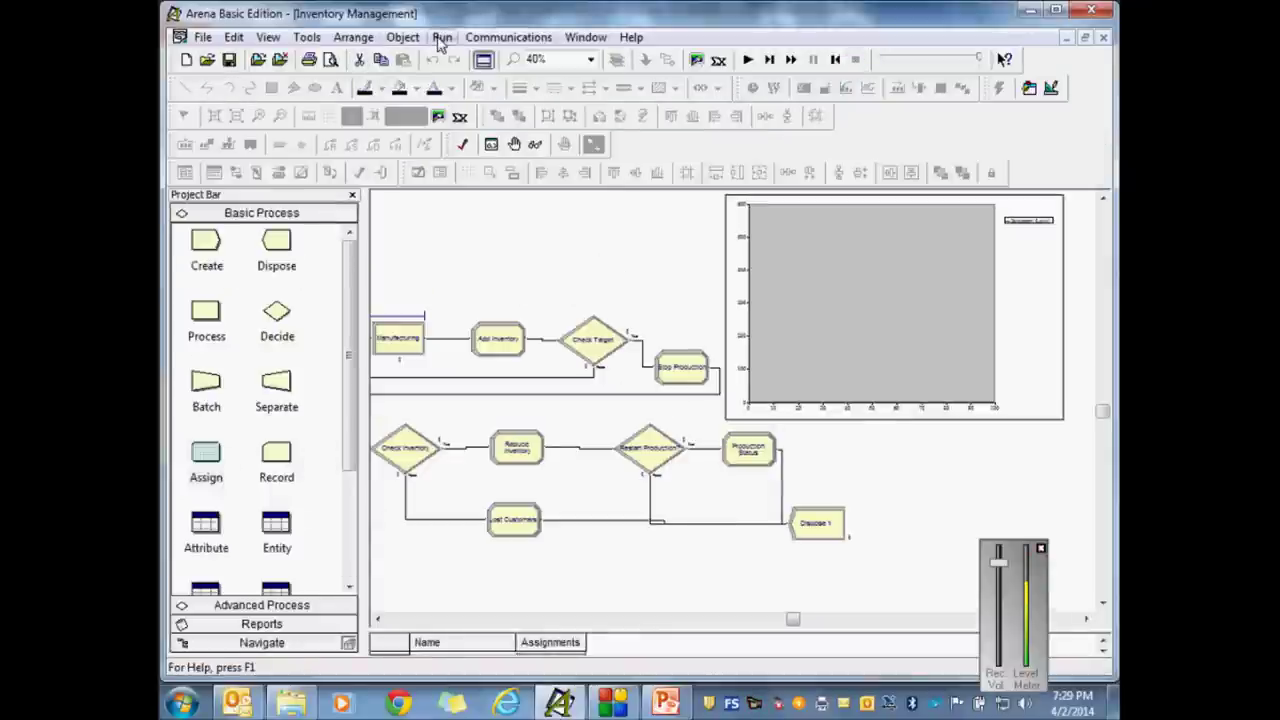
{"action": "left_click", "coordinate": [312, 40]}
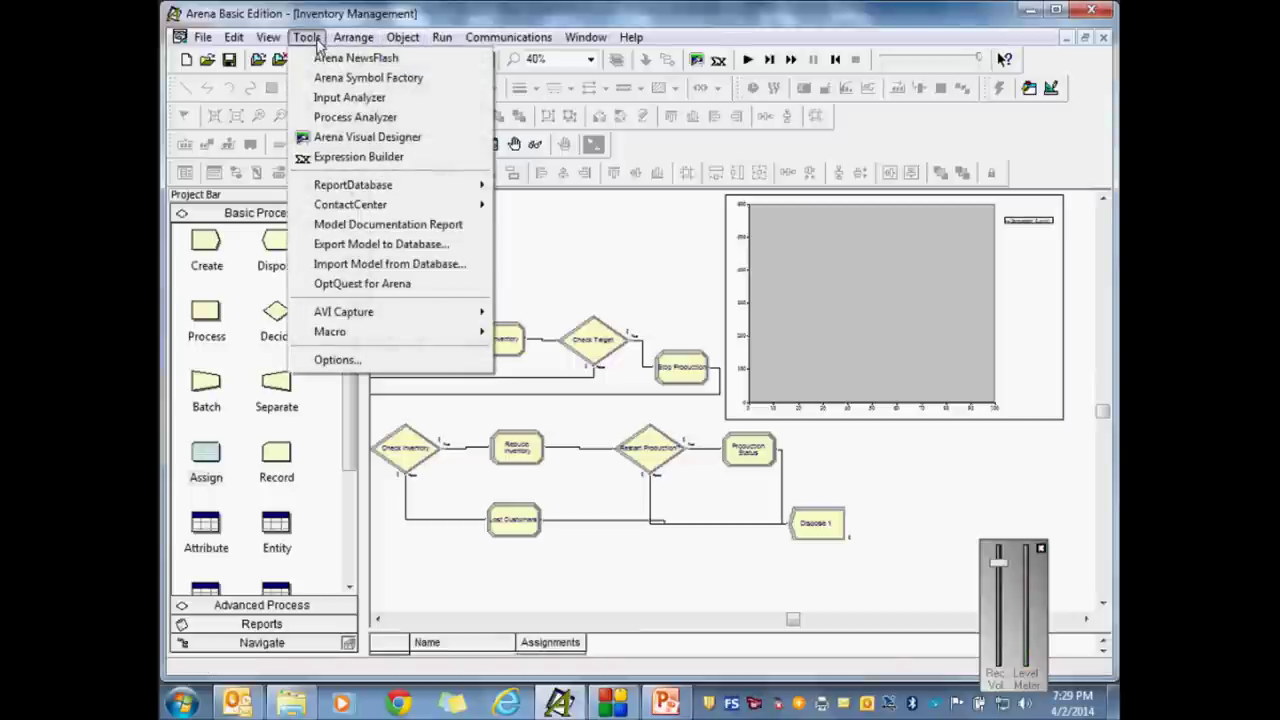
{"action": "left_click", "coordinate": [370, 120]}
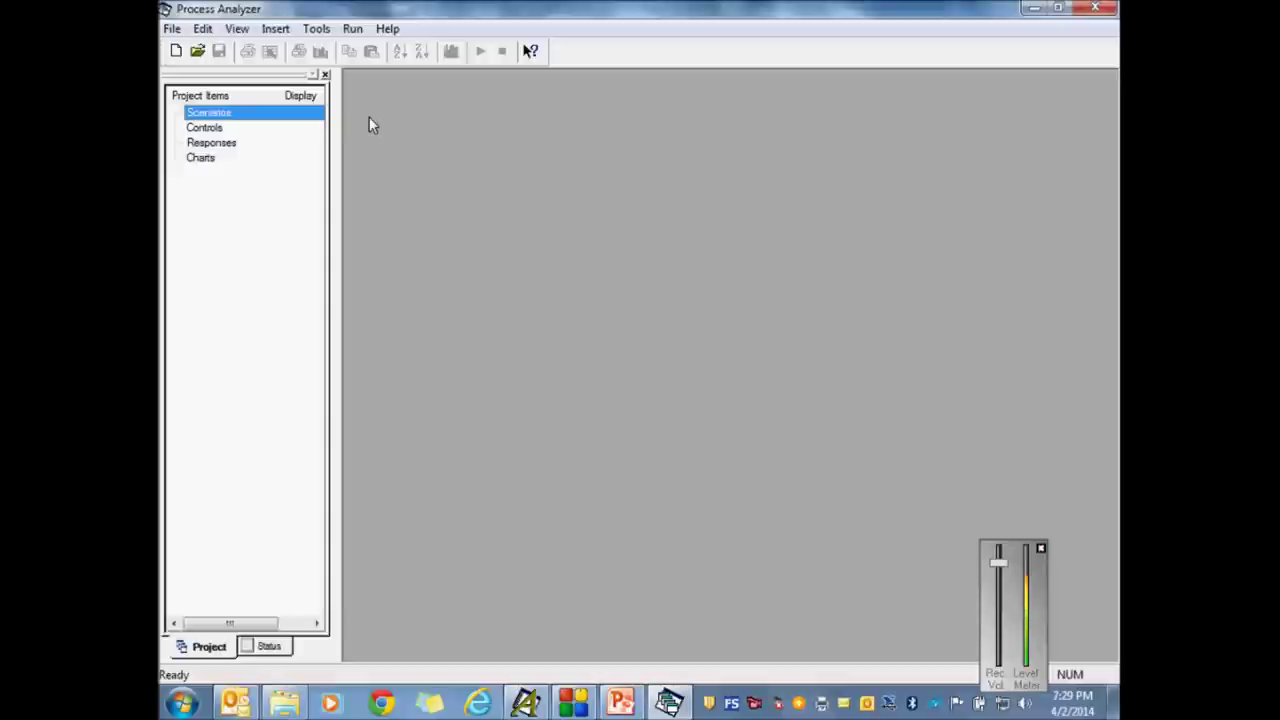
Step: Switch to Windows Explorer and look for Inventory Management.p in IENG4210 - Operations Research > Arena Files, sorted by modification date
{"action": "left_click", "coordinate": [286, 708]}
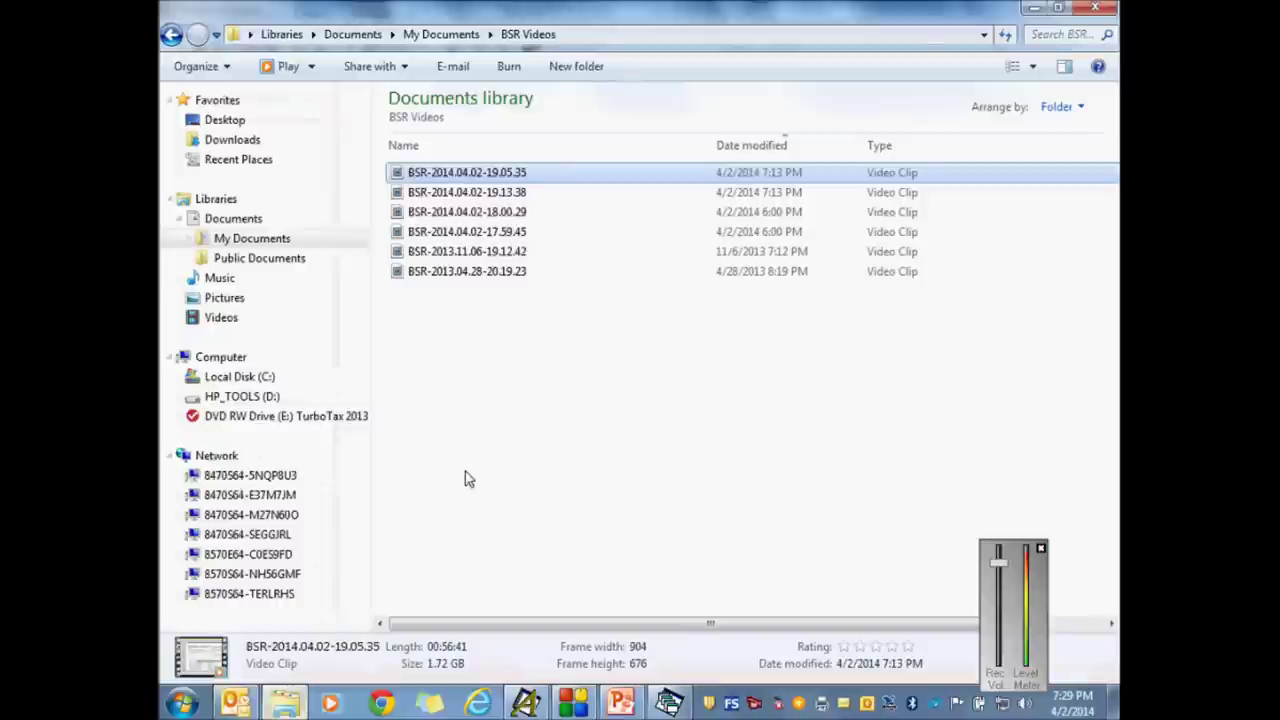
{"action": "left_click", "coordinate": [442, 34]}
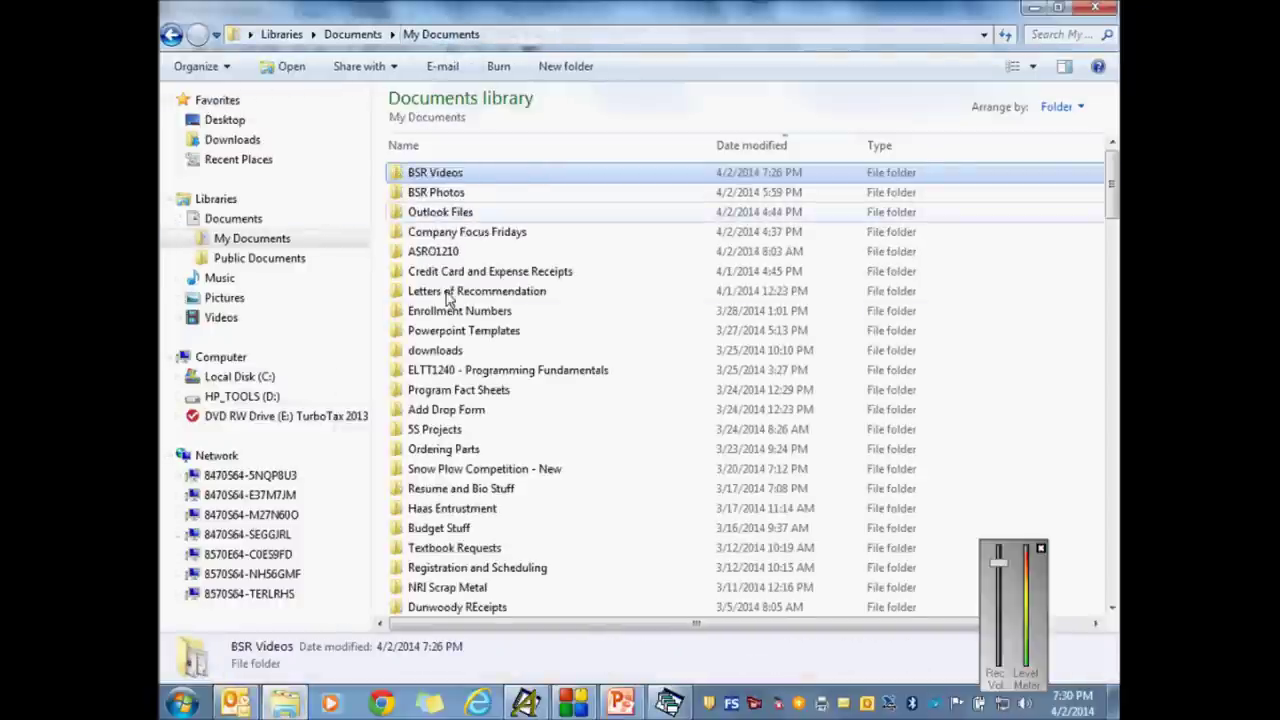
{"action": "left_click", "coordinate": [213, 241]}
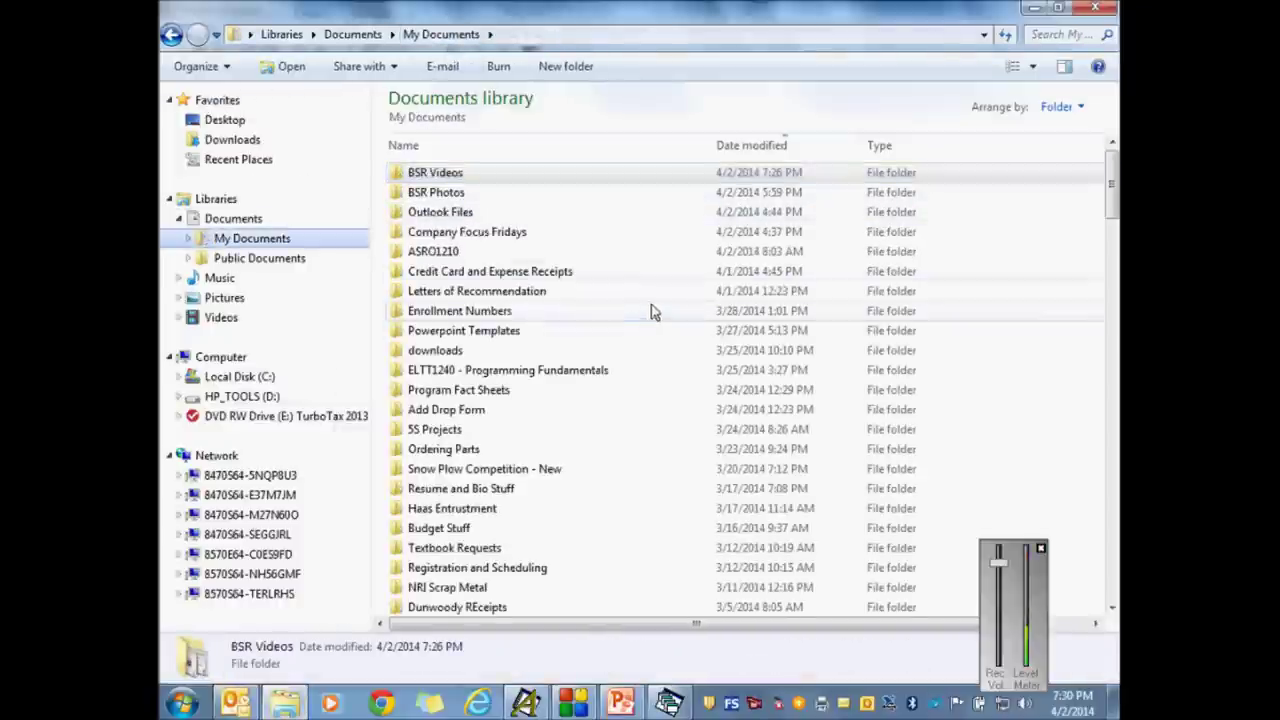
{"action": "left_click", "coordinate": [478, 145]}
{"action": "left_click_drag", "start_coordinate": [1116, 182], "coordinate": [1116, 340]}
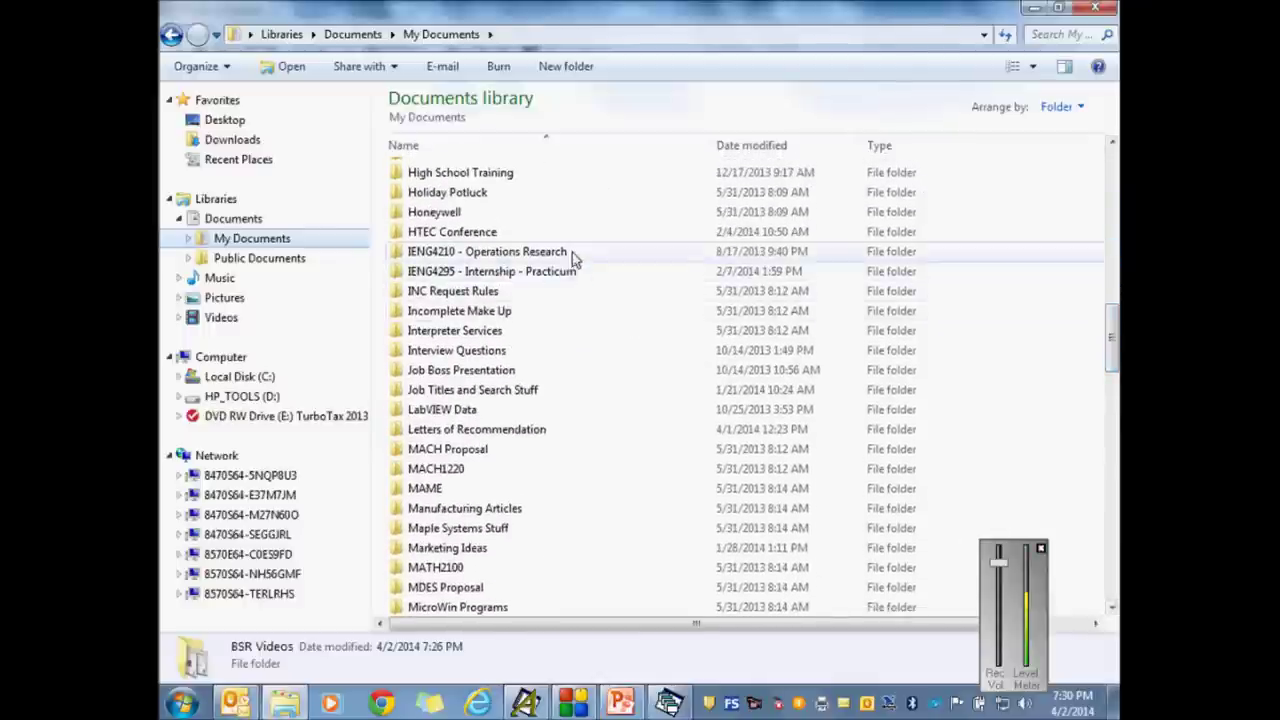
{"action": "double_click", "coordinate": [572, 252]}
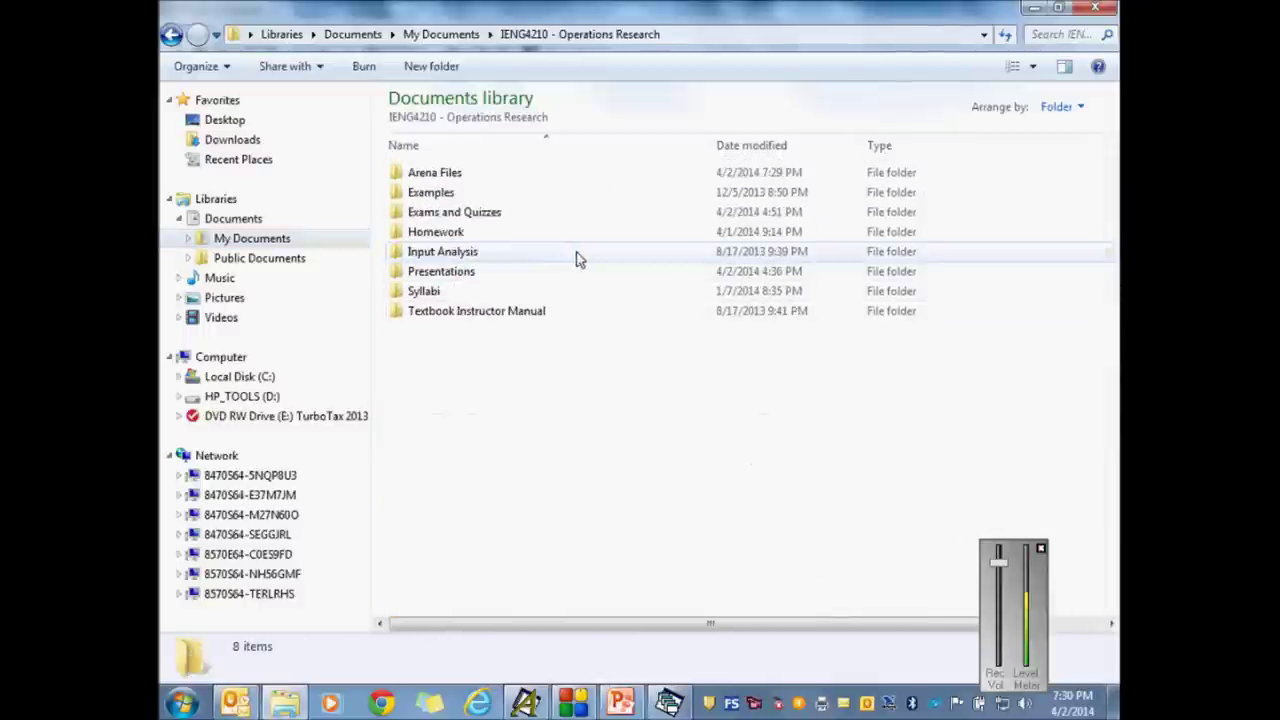
{"action": "double_click", "coordinate": [443, 175]}
{"action": "left_click", "coordinate": [849, 145]}
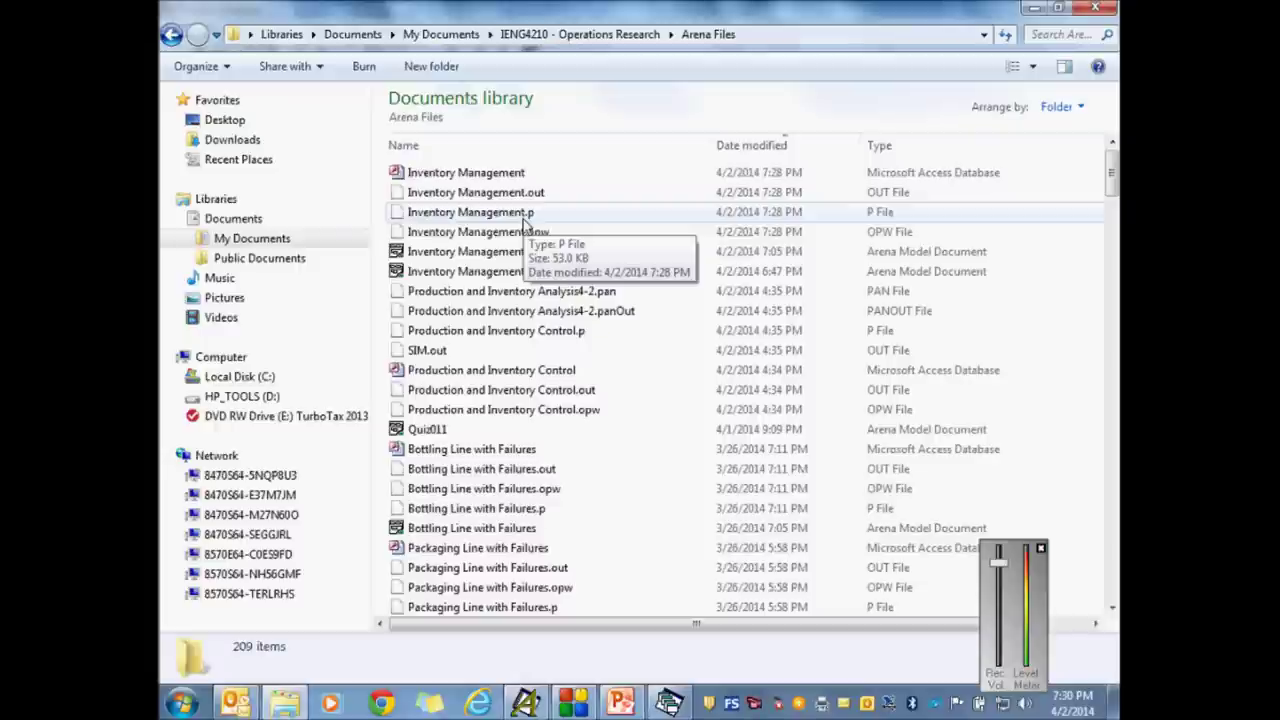
{"action": "left_click", "coordinate": [1035, 12]}
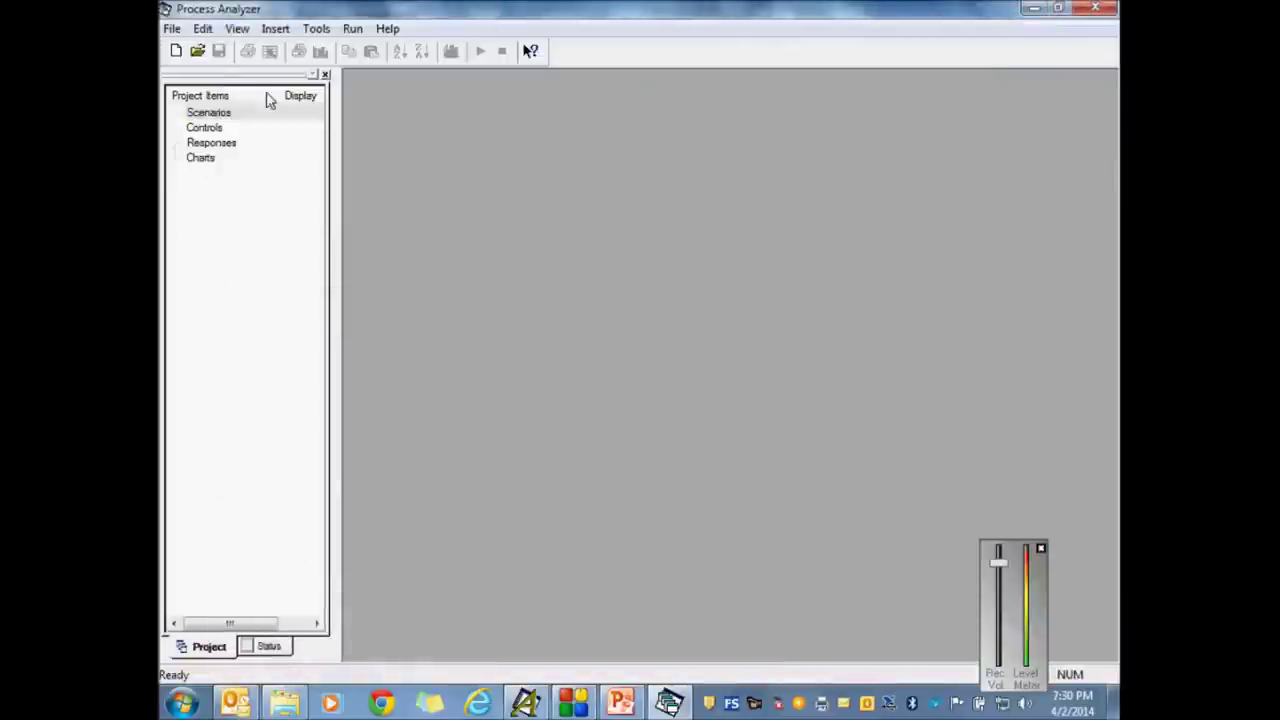
Step: Create a new project with Scenario 1 using the program file Inventory Management.p, and widen the Program File column to fit its name
{"action": "left_click", "coordinate": [176, 53]}
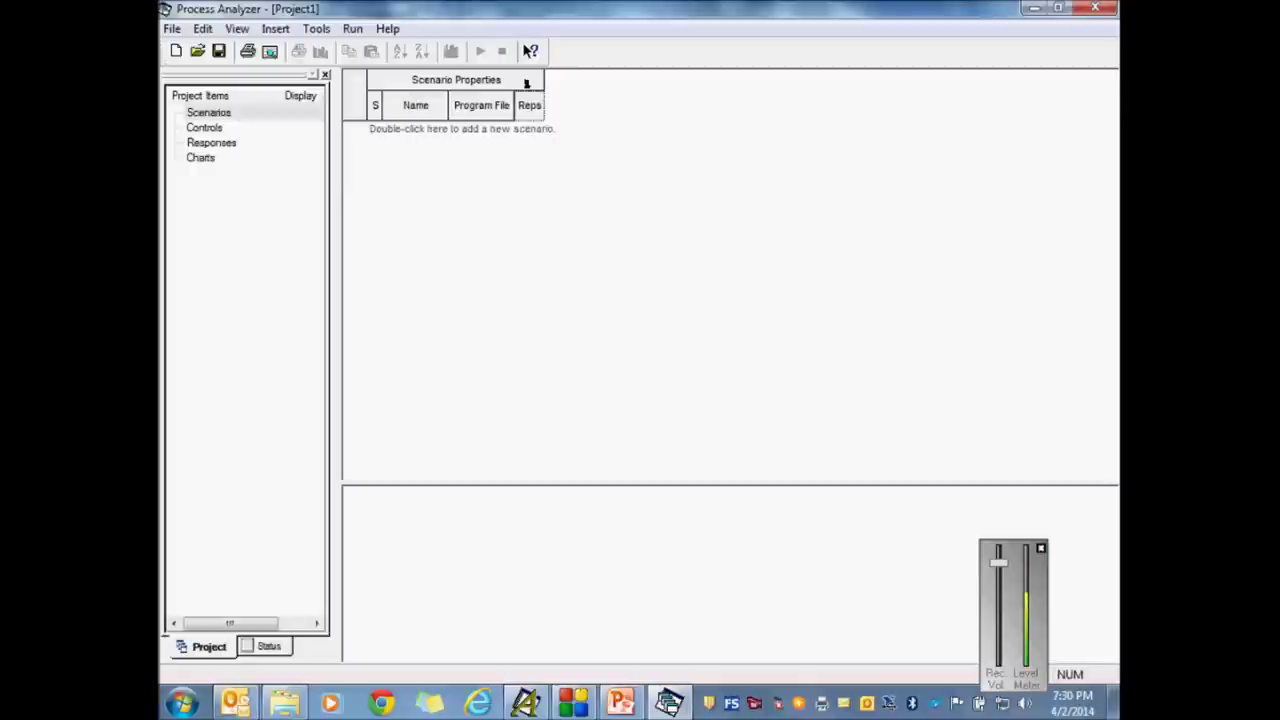
{"action": "double_click", "coordinate": [466, 136]}
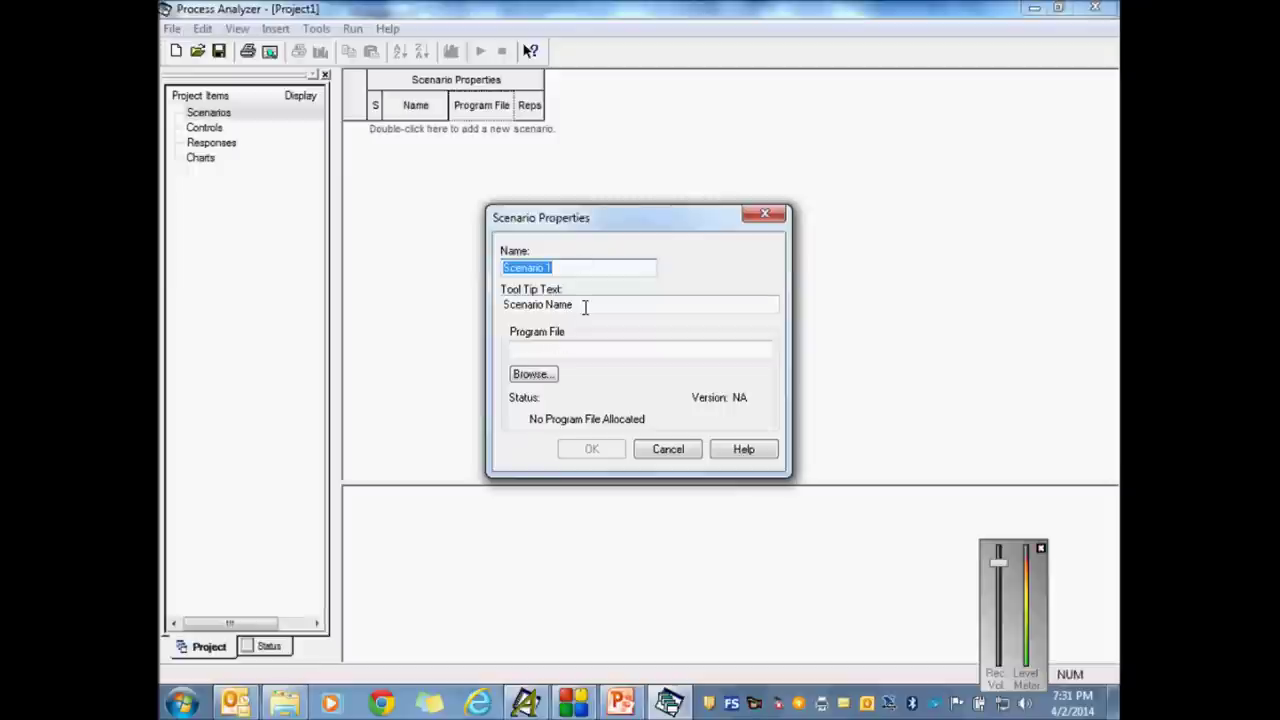
{"action": "left_click", "coordinate": [535, 376]}
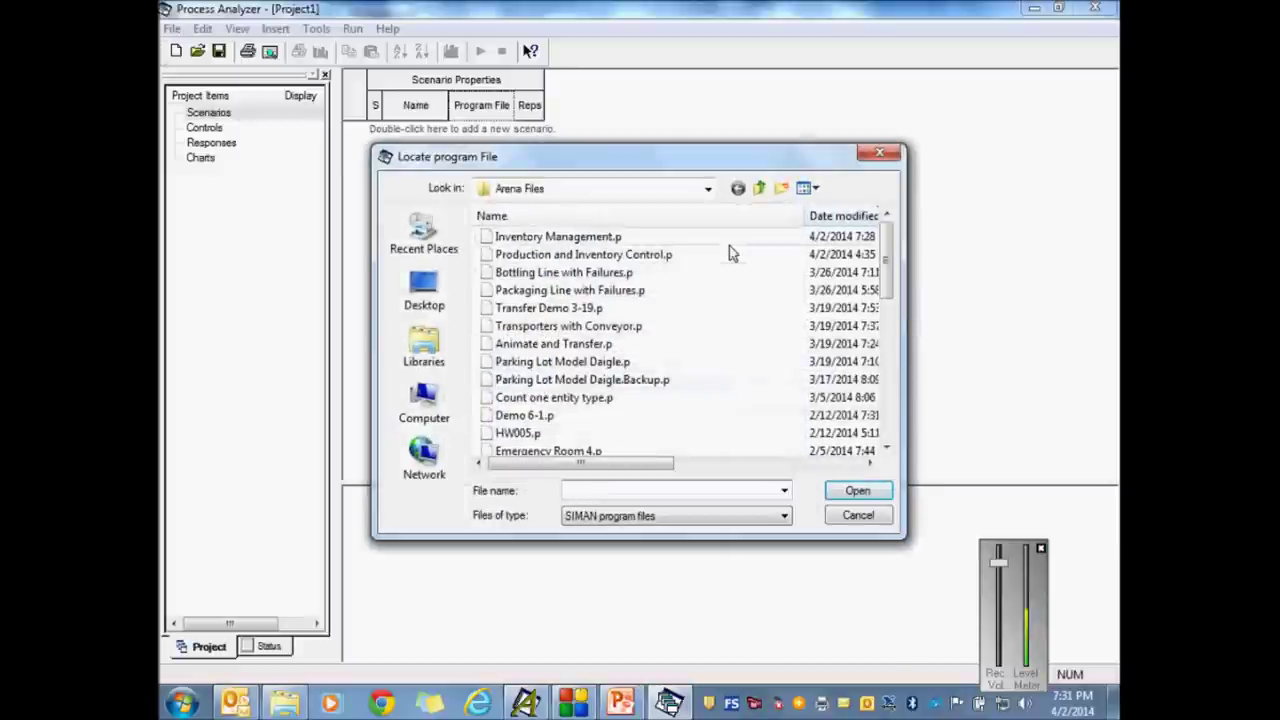
{"action": "left_click", "coordinate": [842, 218]}
{"action": "left_click", "coordinate": [842, 218]}
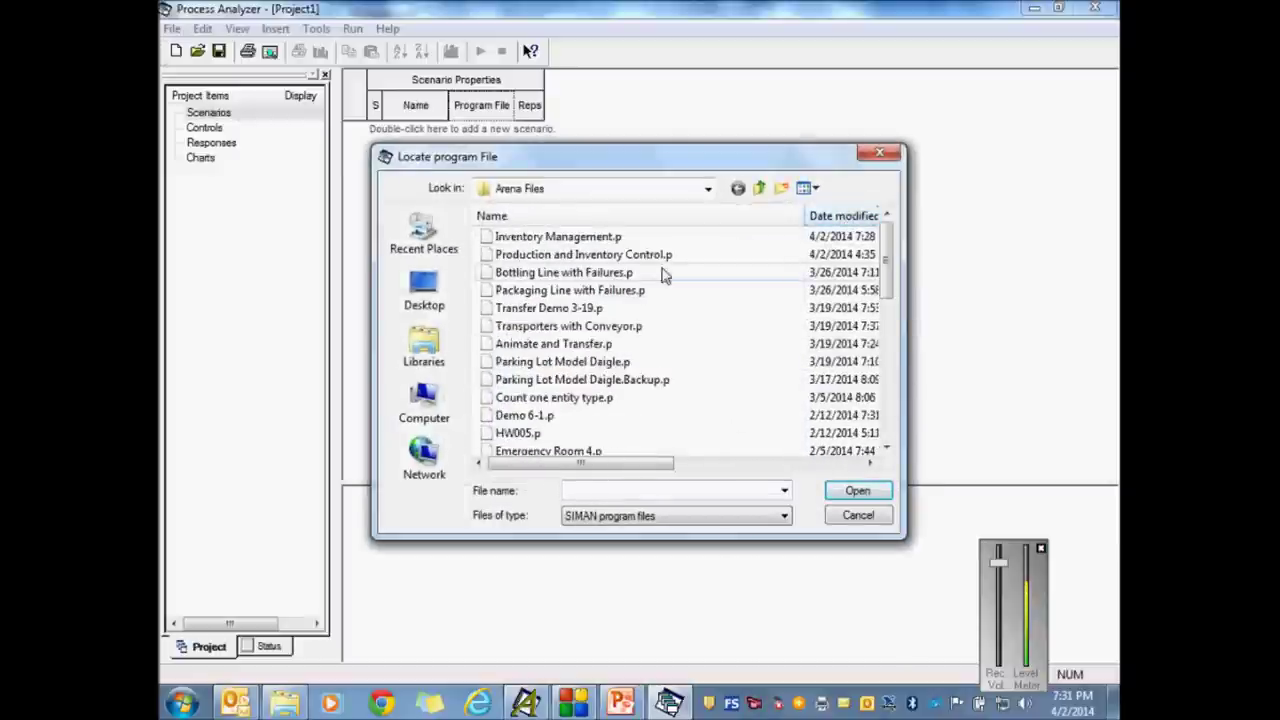
{"action": "left_click", "coordinate": [590, 238]}
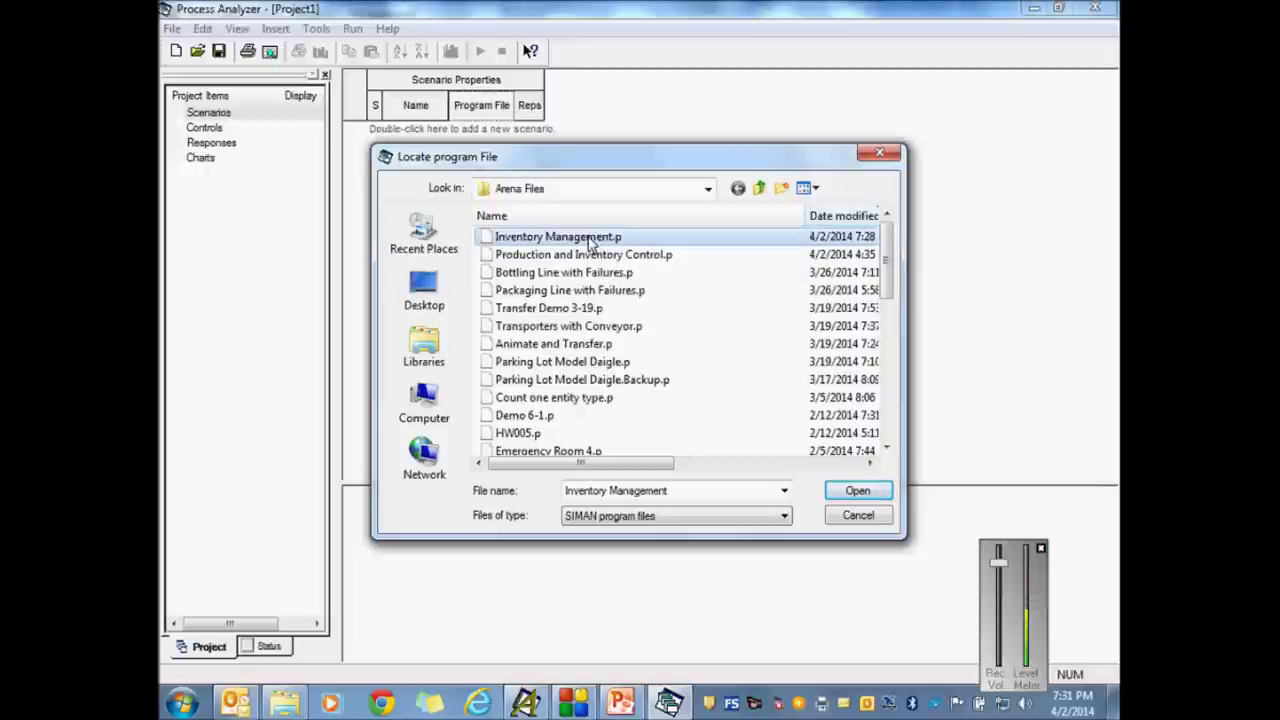
{"action": "left_click", "coordinate": [590, 238]}
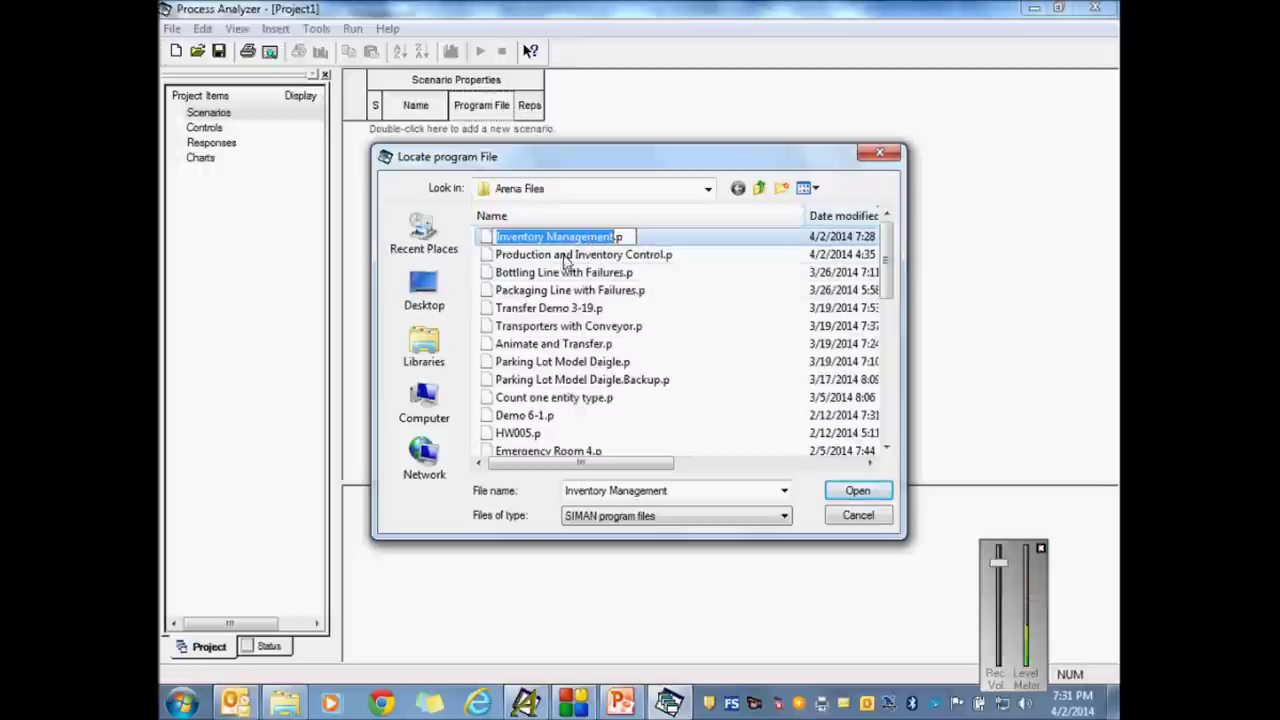
{"action": "left_click", "coordinate": [565, 272]}
{"action": "left_click", "coordinate": [566, 238]}
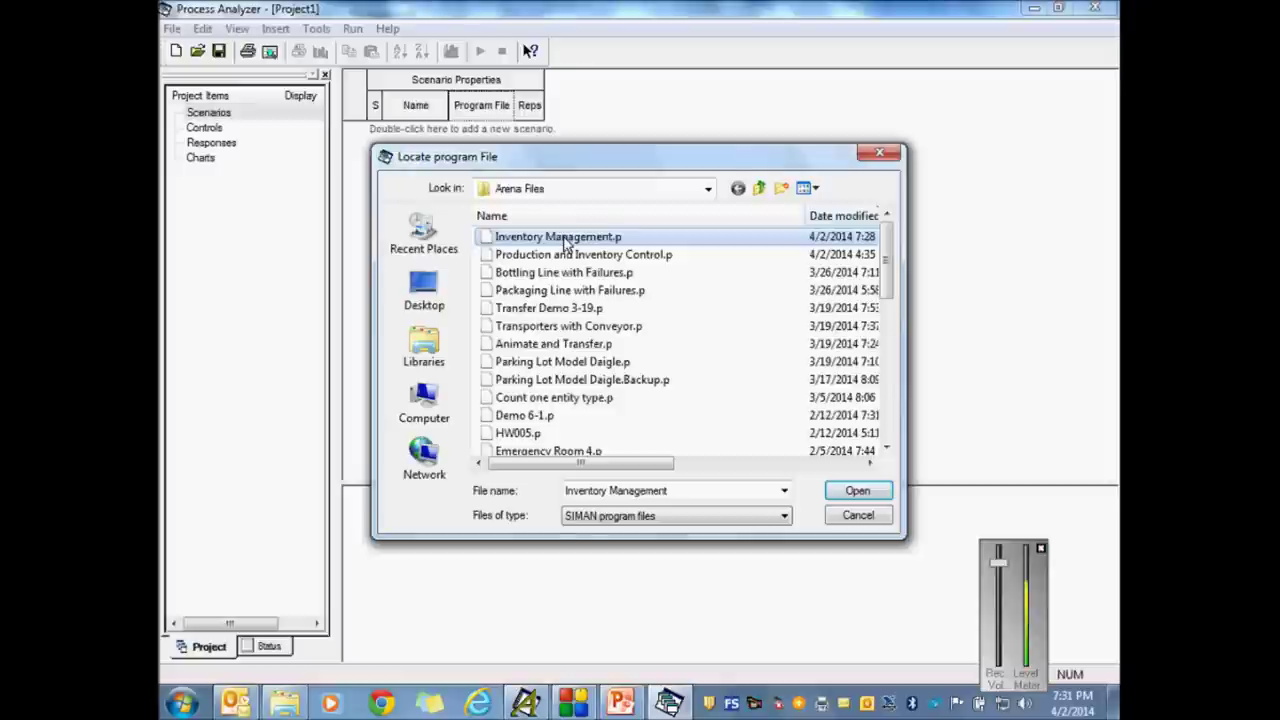
{"action": "double_click", "coordinate": [566, 238]}
{"action": "left_click", "coordinate": [591, 449]}
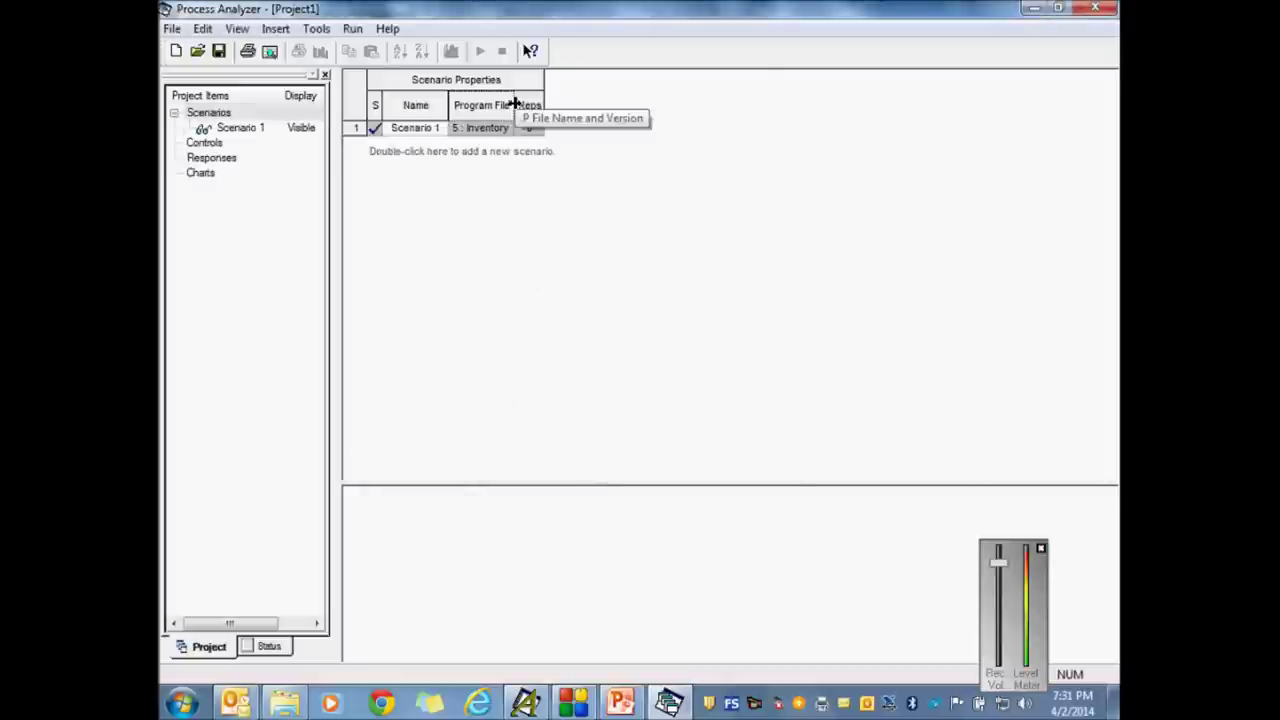
{"action": "left_click_drag", "start_coordinate": [514, 104], "coordinate": [618, 106]}
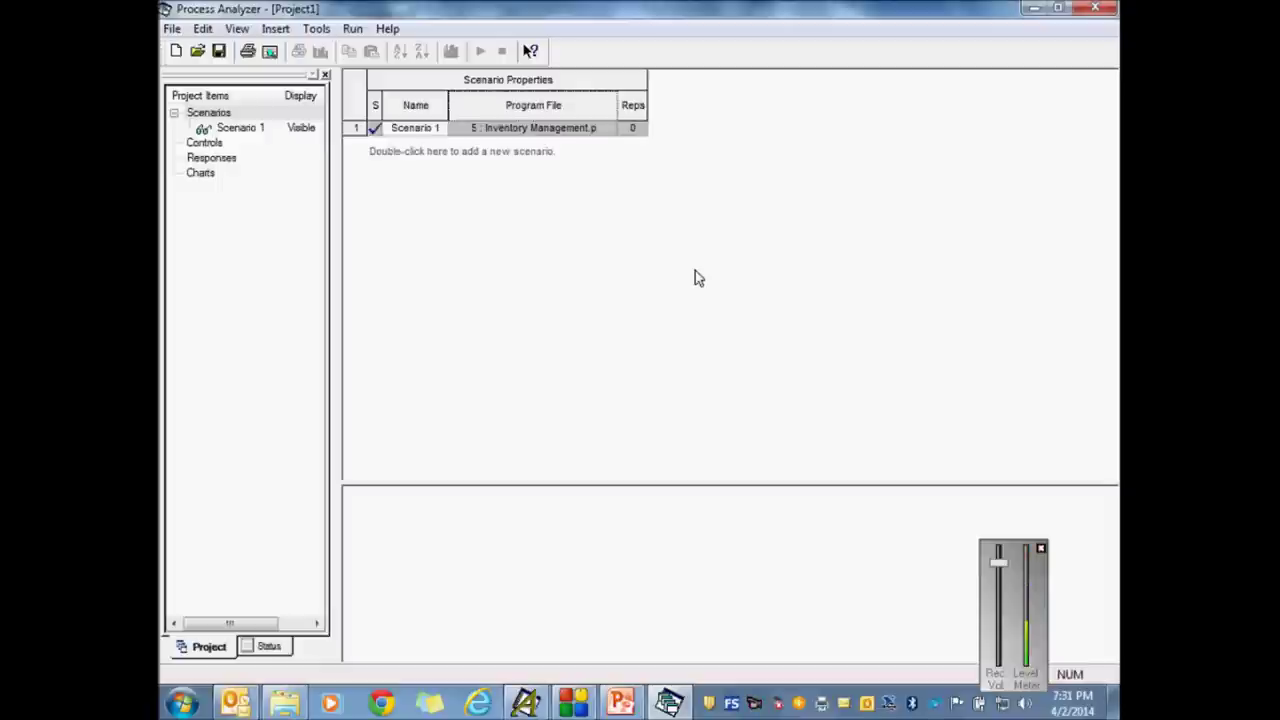
Step: Insert the user-specified variable Batch Size as a control for the scenario
{"action": "right_click", "coordinate": [632, 108]}
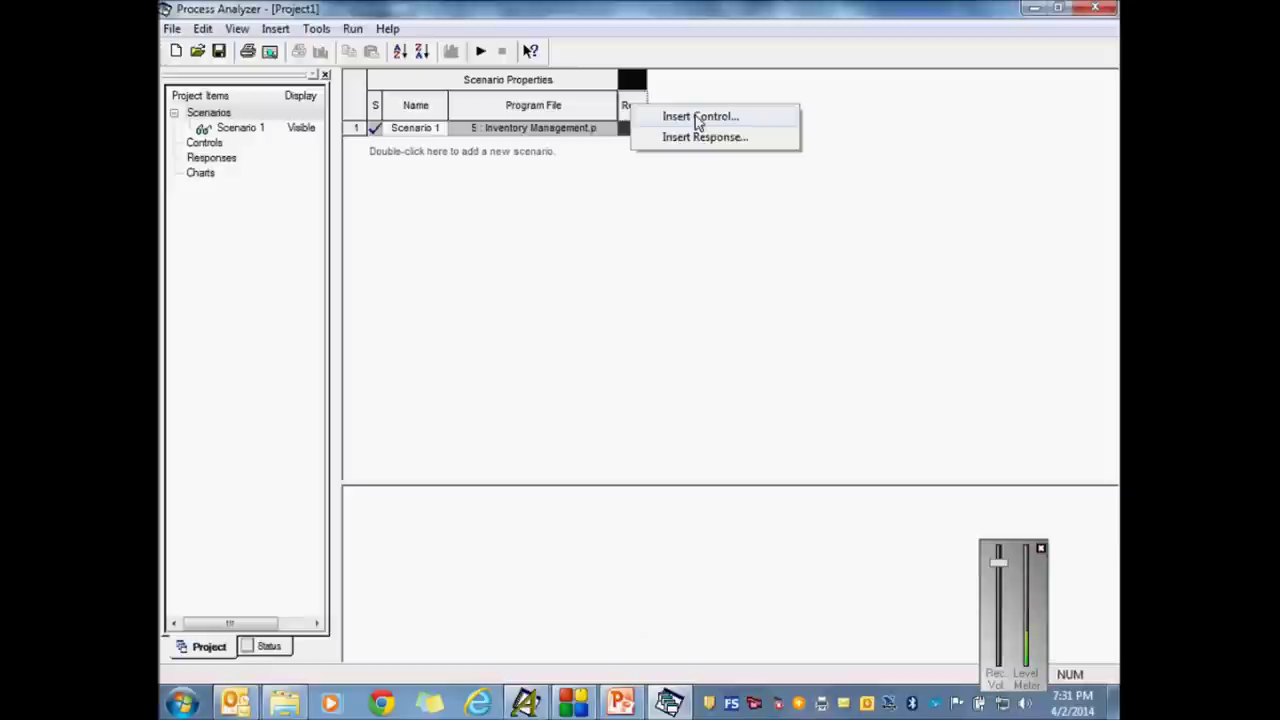
{"action": "left_click", "coordinate": [650, 225]}
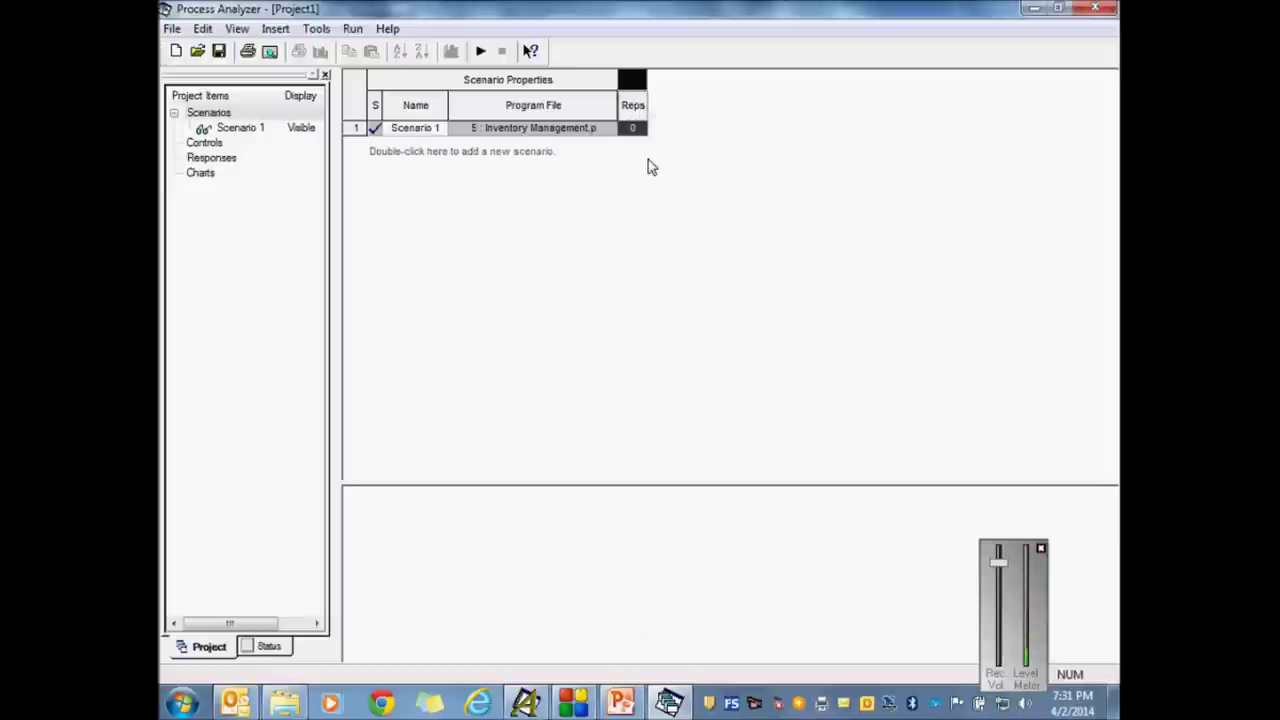
{"action": "left_click", "coordinate": [634, 110]}
{"action": "right_click", "coordinate": [634, 110]}
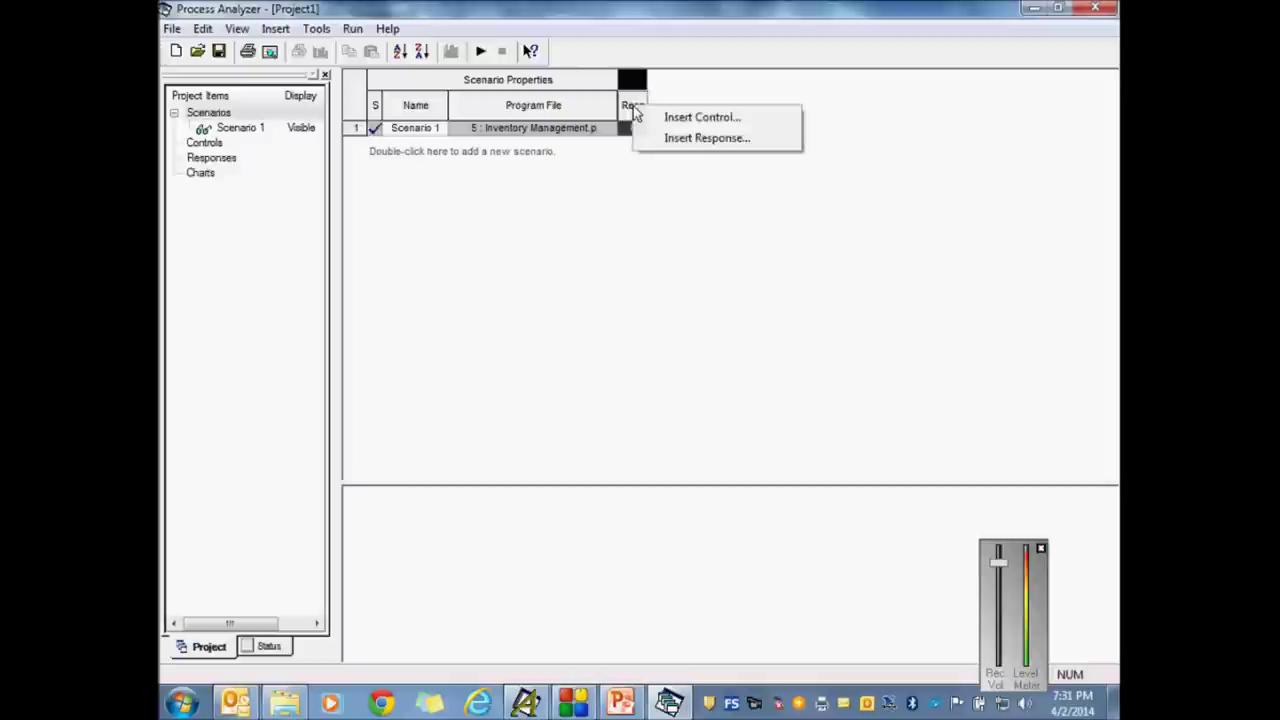
{"action": "left_click", "coordinate": [686, 120]}
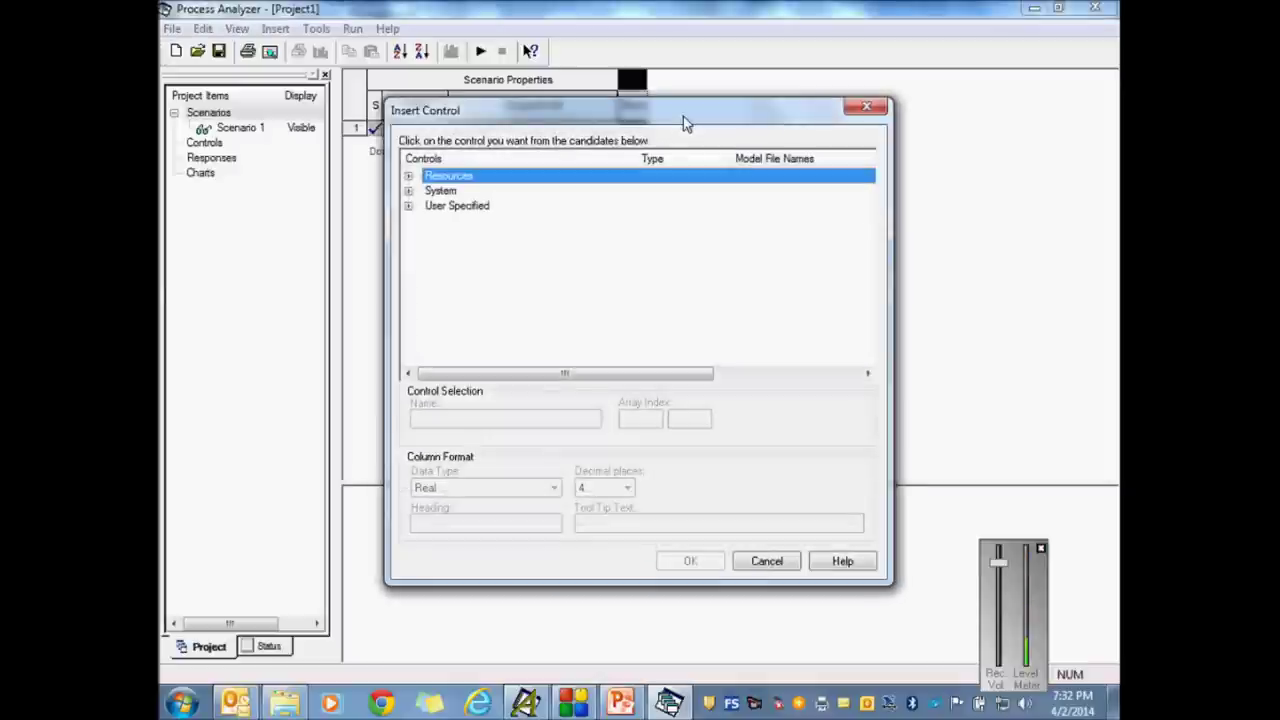
{"action": "left_click", "coordinate": [409, 206]}
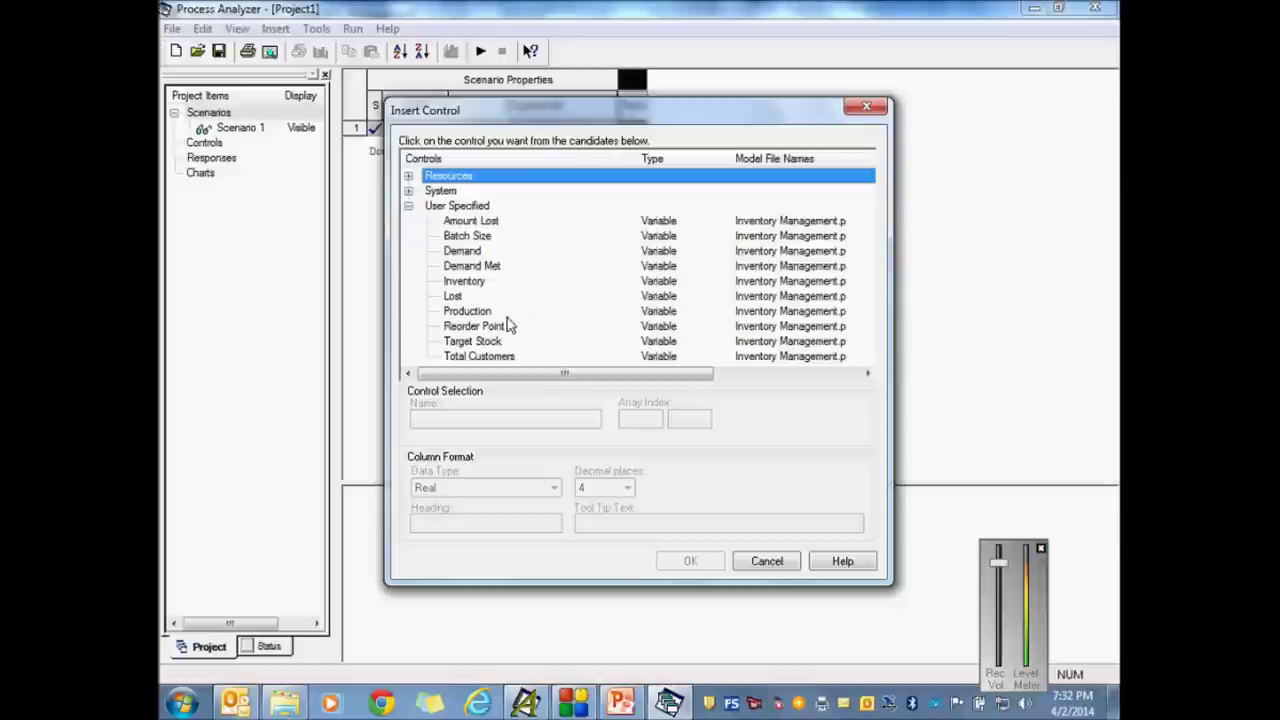
{"action": "left_click", "coordinate": [480, 240]}
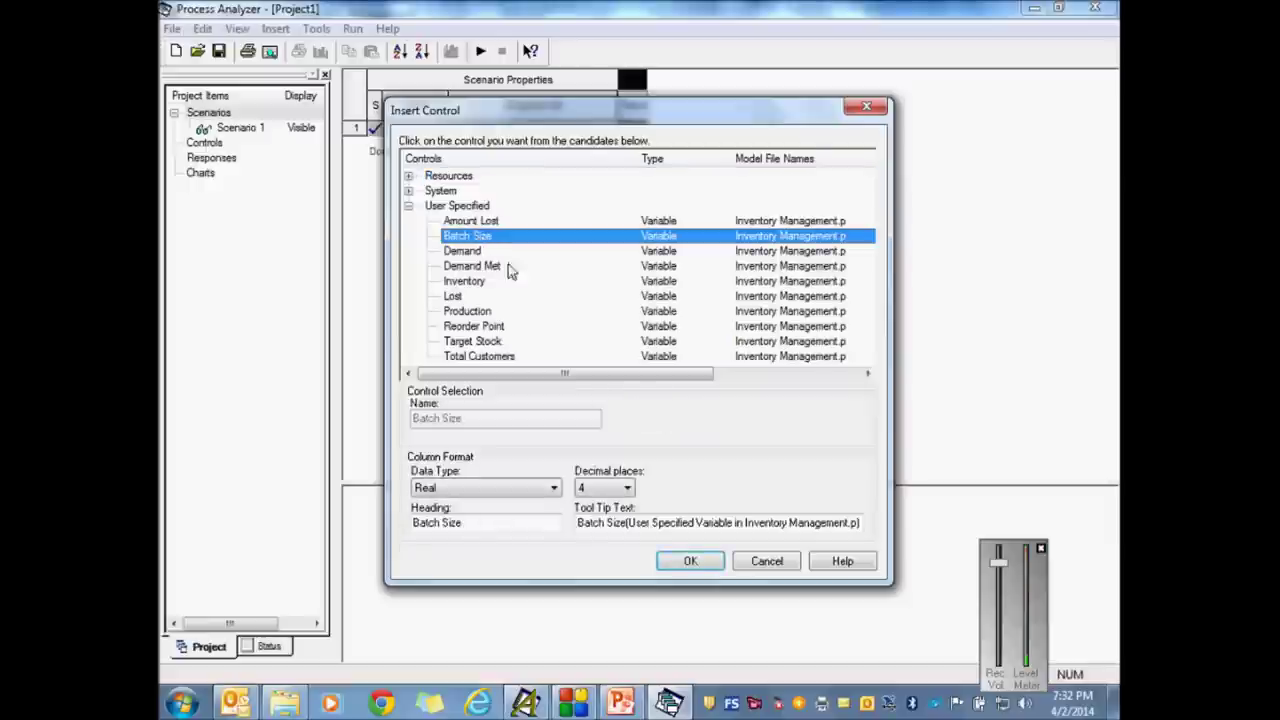
{"action": "left_click", "coordinate": [690, 561]}
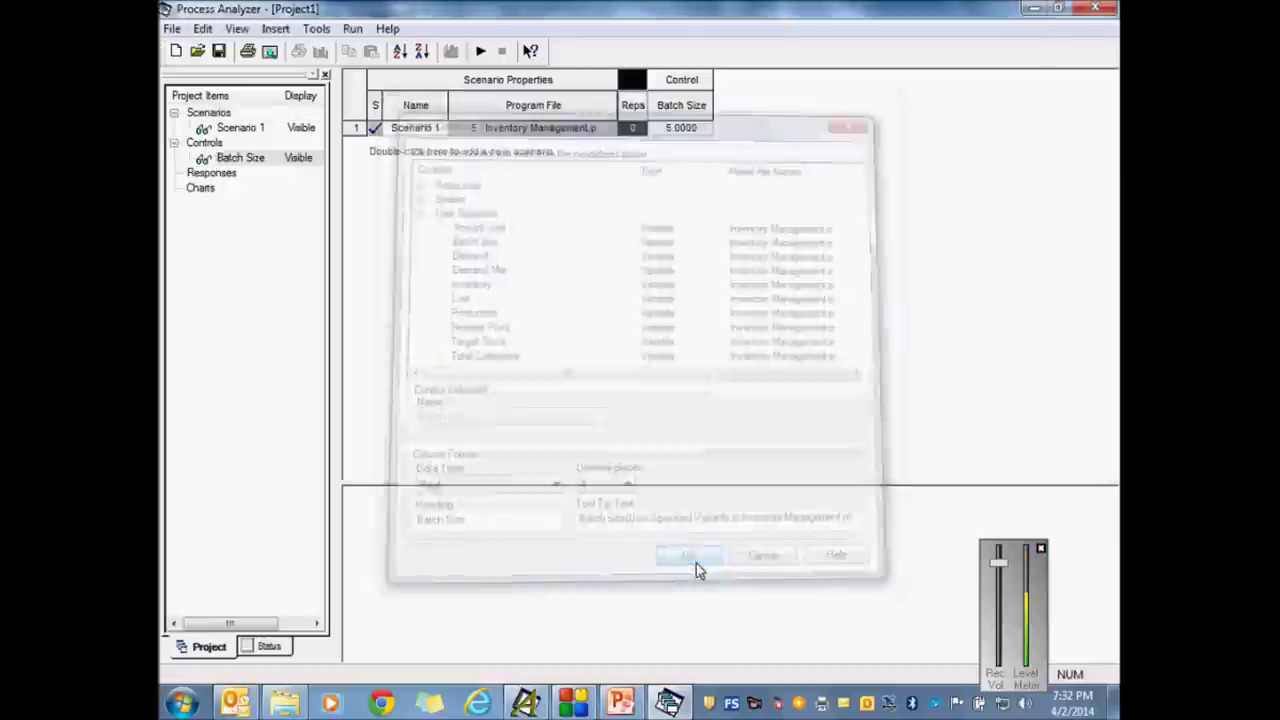
Step: Insert the user-specified variable Reorder Point as a control beside Batch Size
{"action": "left_click", "coordinate": [677, 80]}
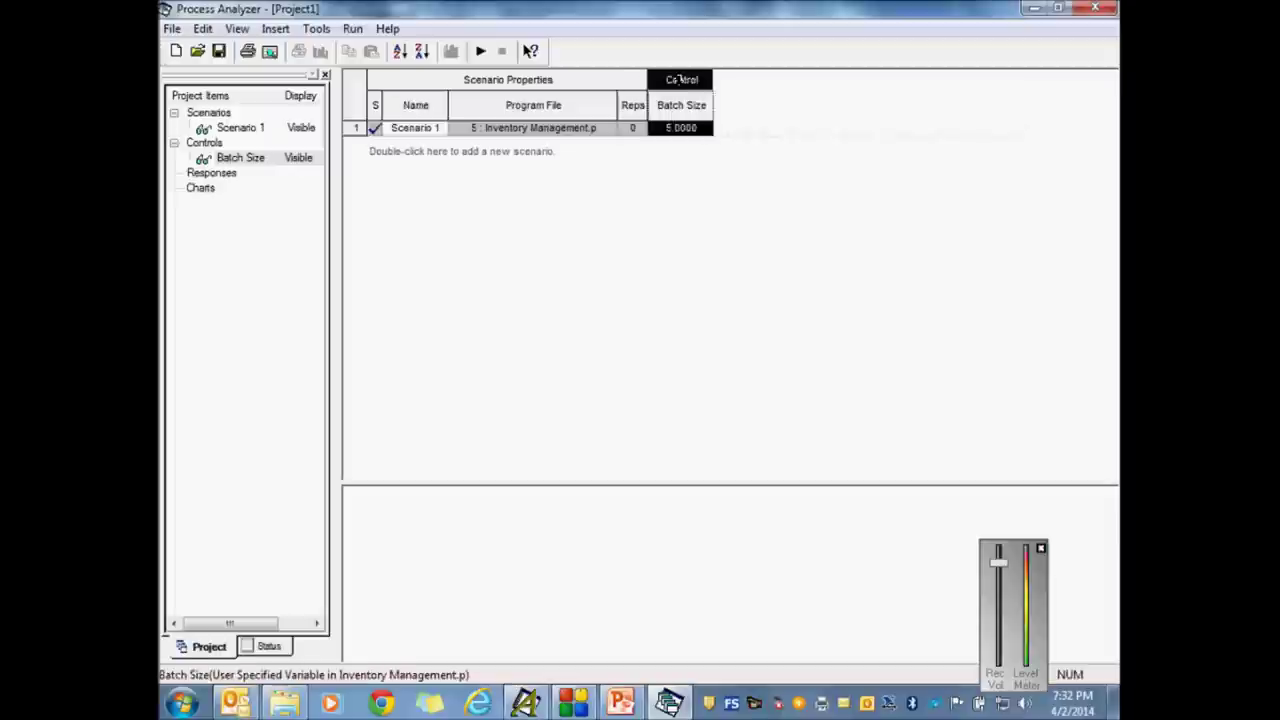
{"action": "right_click", "coordinate": [679, 81]}
{"action": "left_click", "coordinate": [724, 93]}
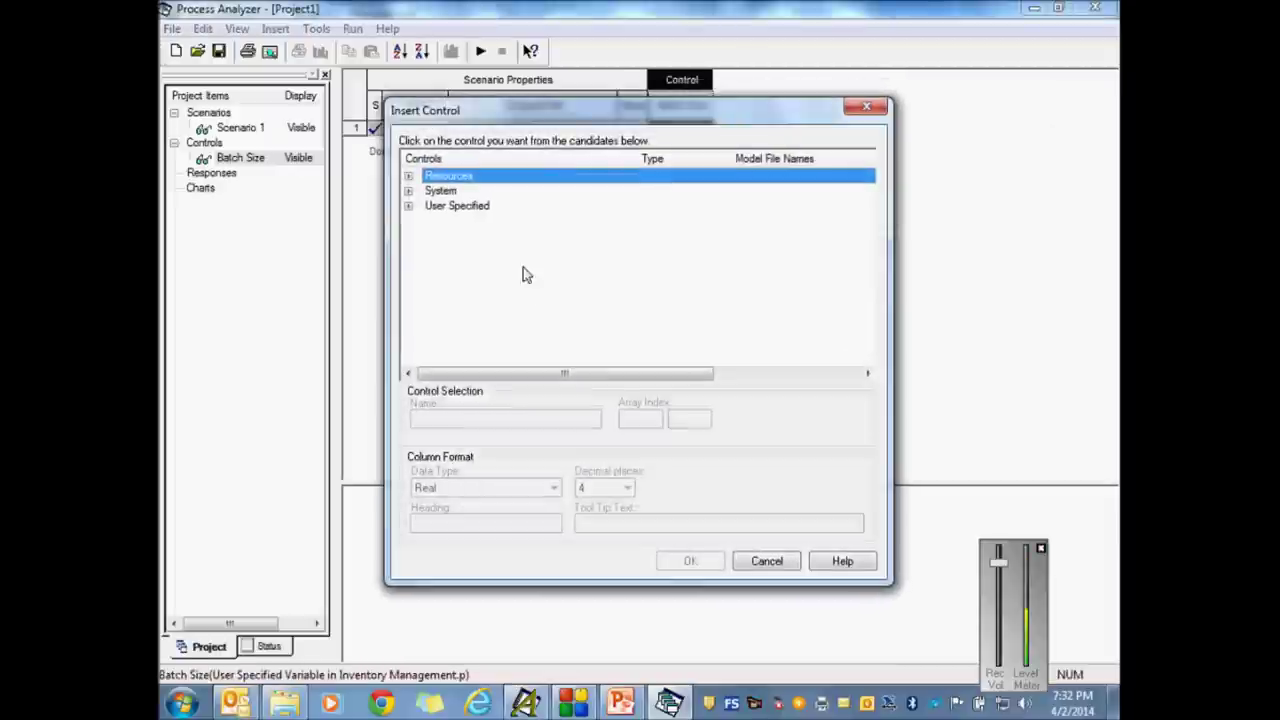
{"action": "left_click", "coordinate": [410, 206]}
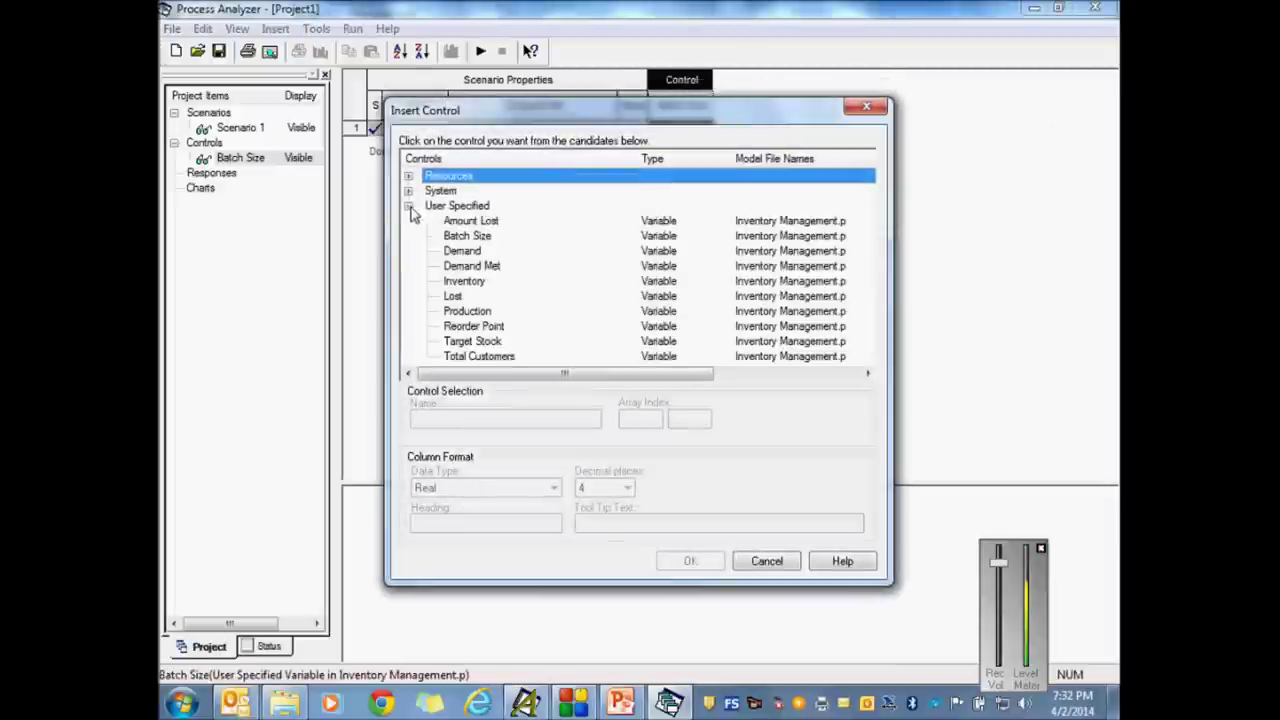
{"action": "left_click", "coordinate": [496, 328]}
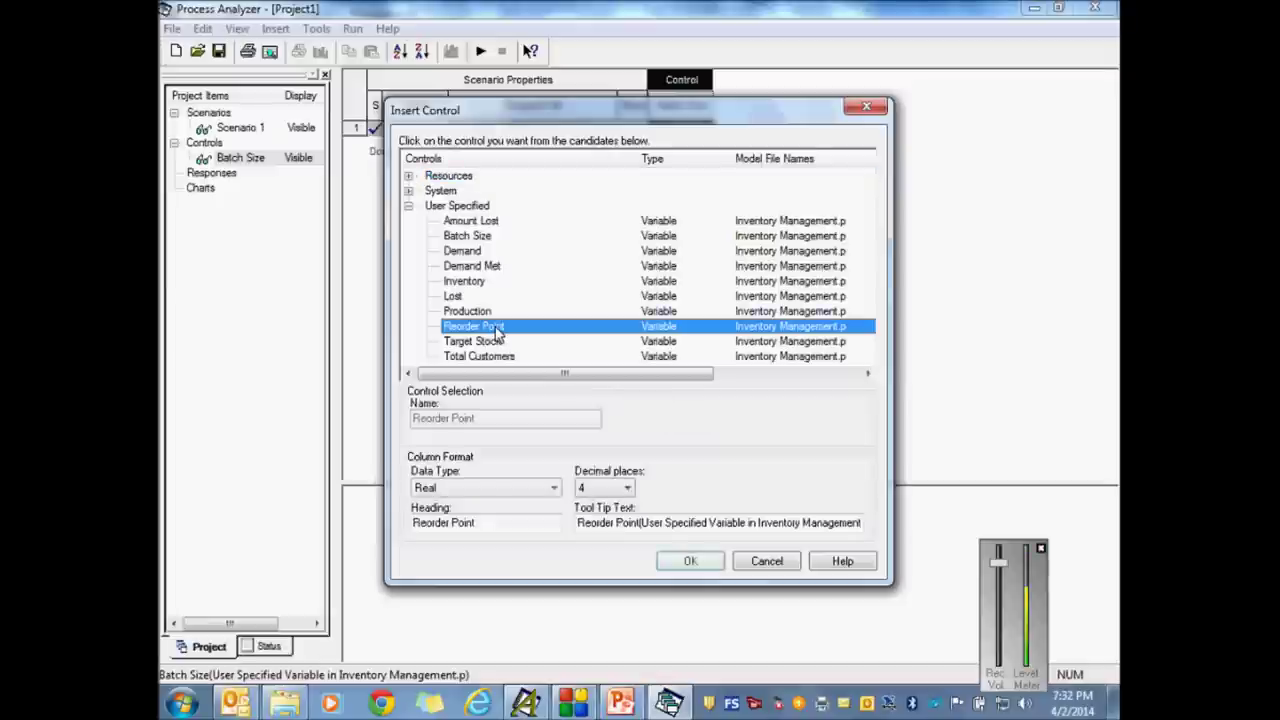
{"action": "left_click", "coordinate": [695, 561]}
Step: Insert the user-specified variable Target Stock as a third control beside Reorder Point
{"action": "right_click", "coordinate": [742, 105]}
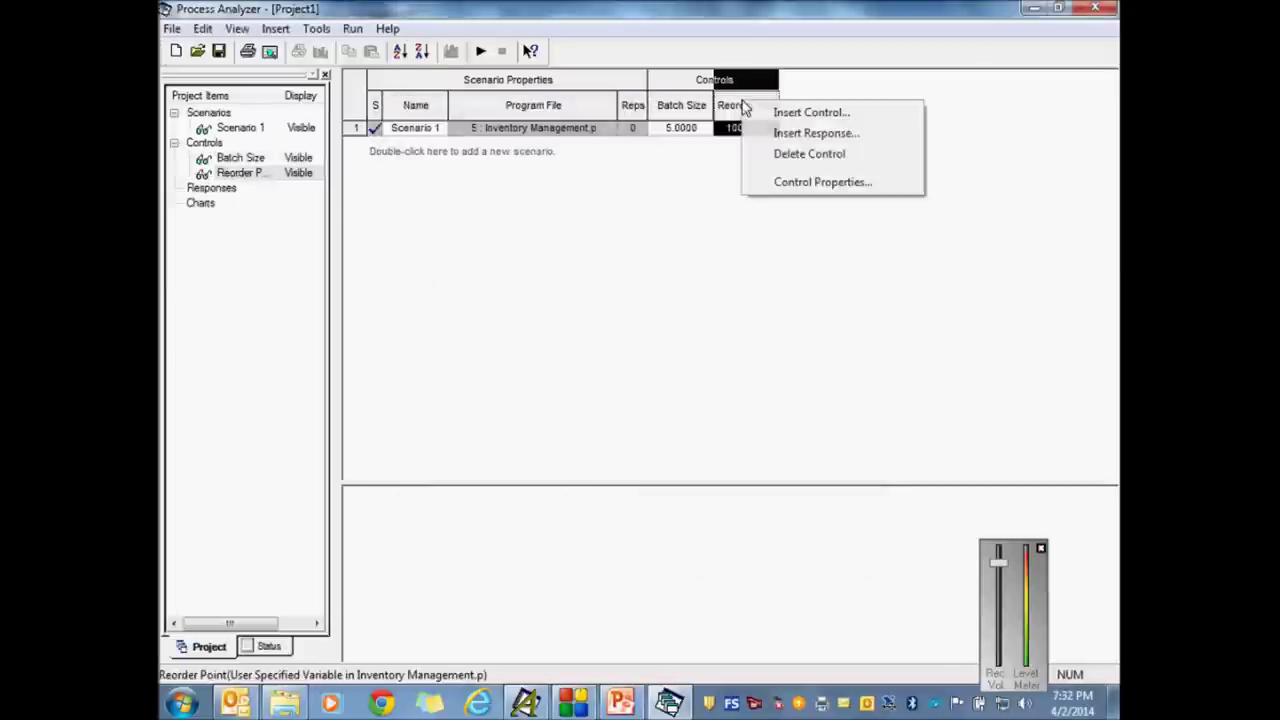
{"action": "left_click", "coordinate": [806, 112]}
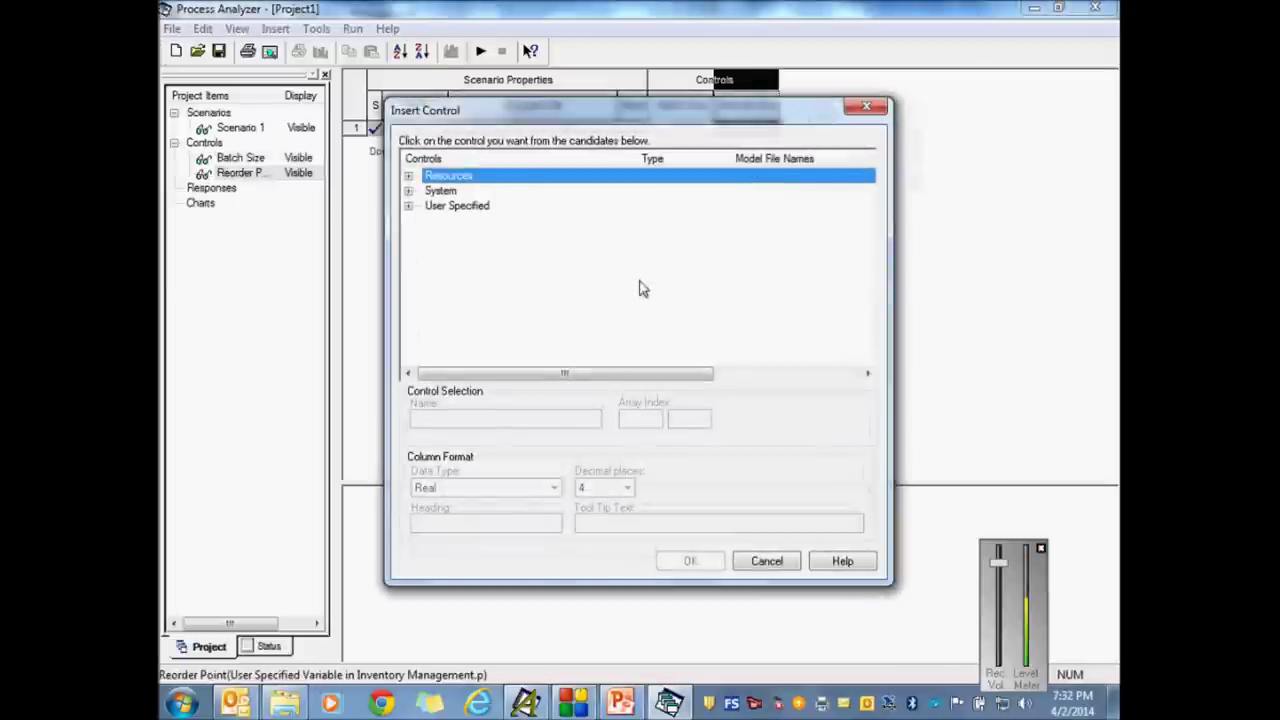
{"action": "left_click", "coordinate": [408, 205]}
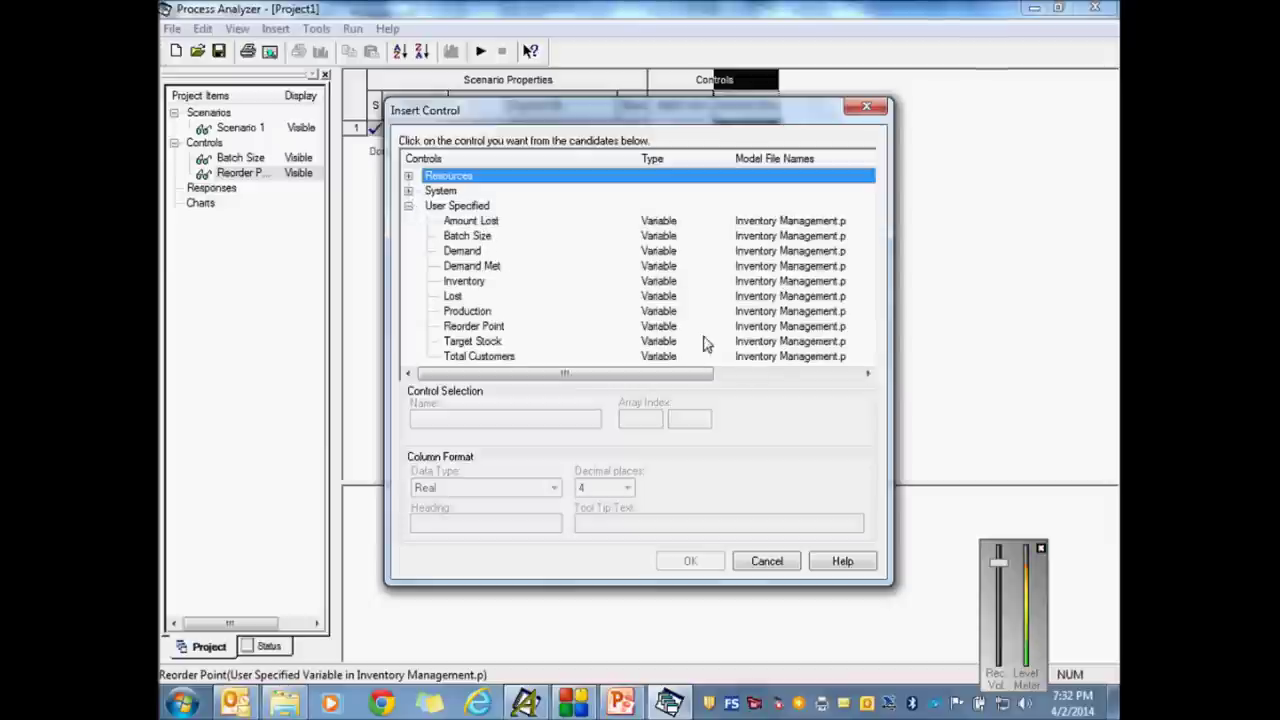
{"action": "left_click", "coordinate": [472, 341]}
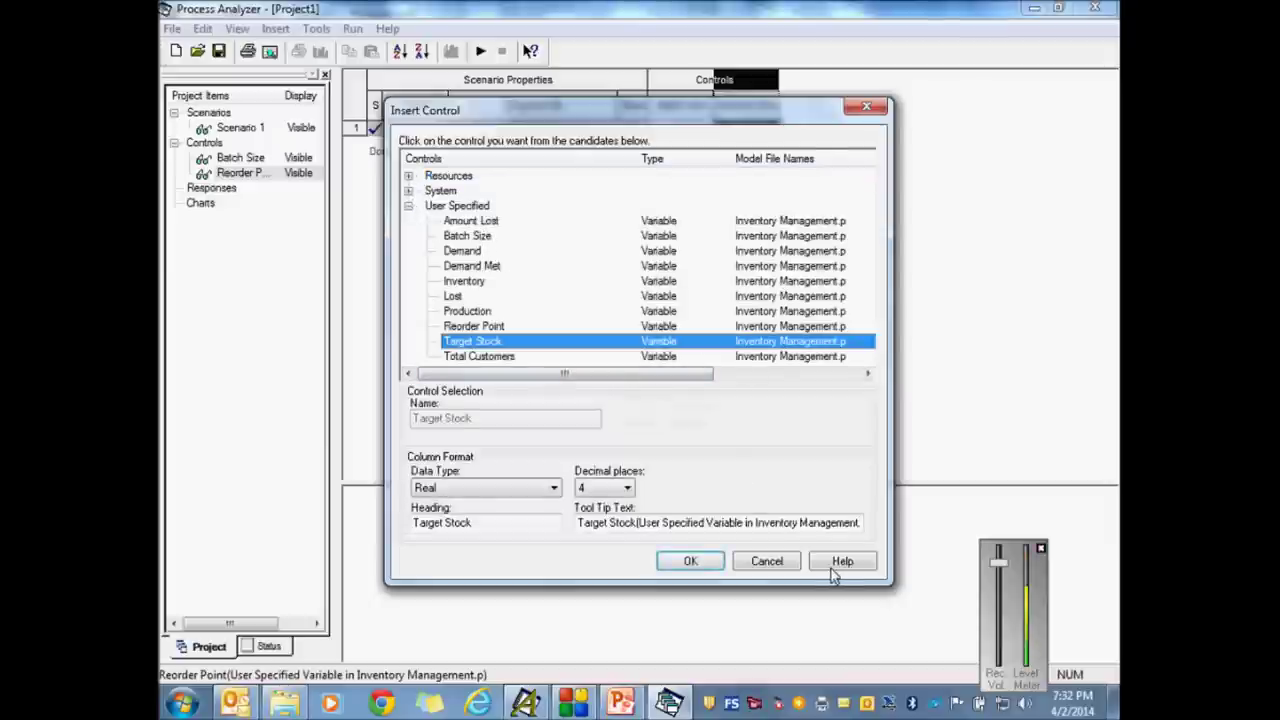
{"action": "left_click", "coordinate": [692, 560]}
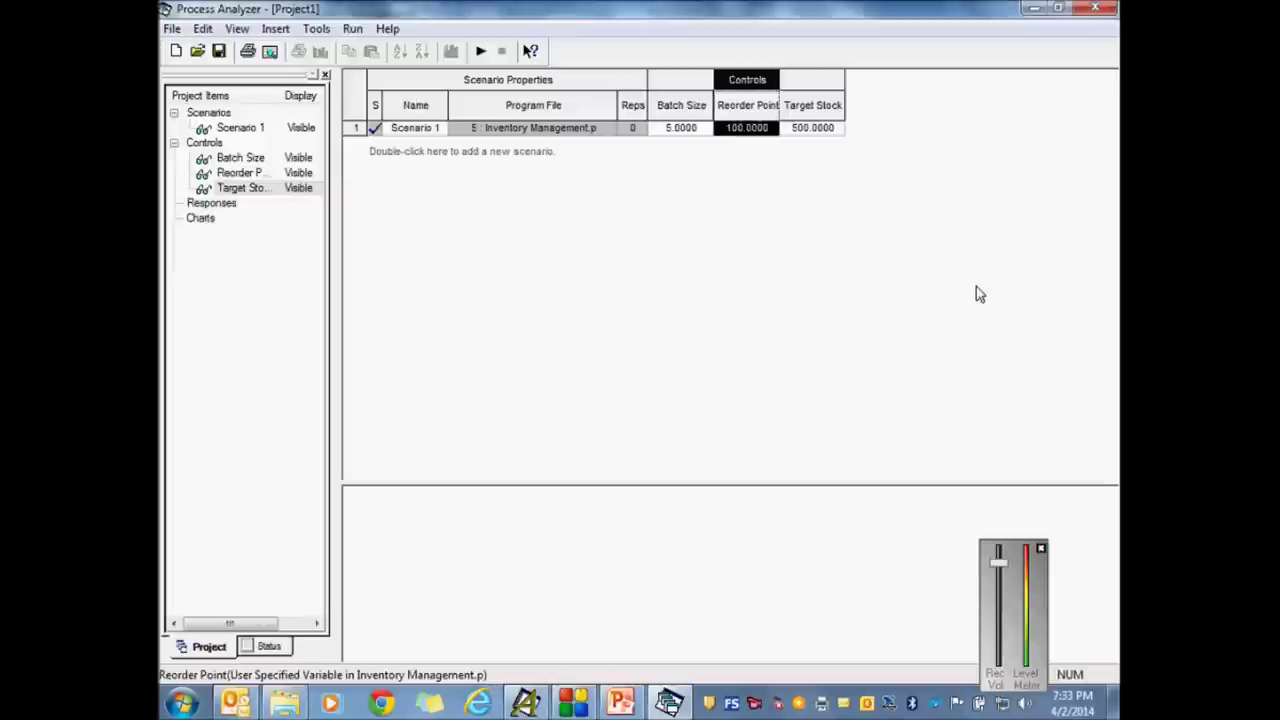
Step: Insert the user-specified variable Amount Lost as a response for the scenario
{"action": "right_click", "coordinate": [816, 116]}
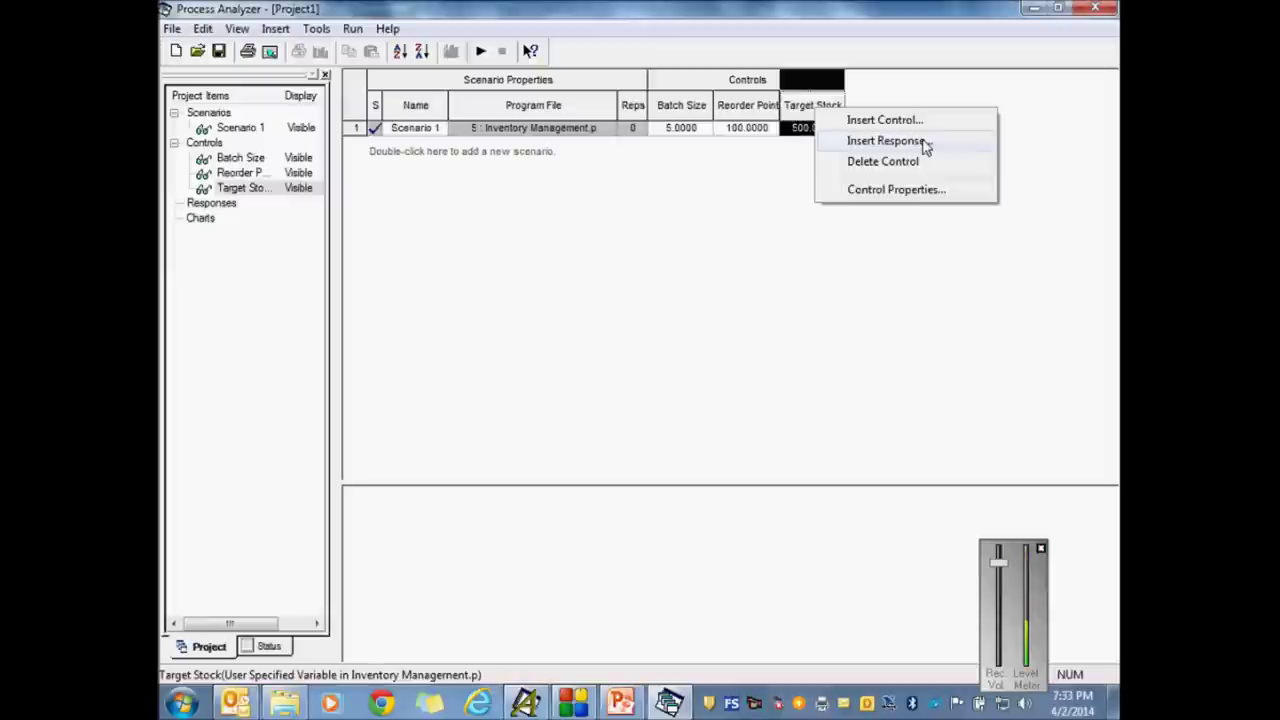
{"action": "left_click", "coordinate": [924, 144]}
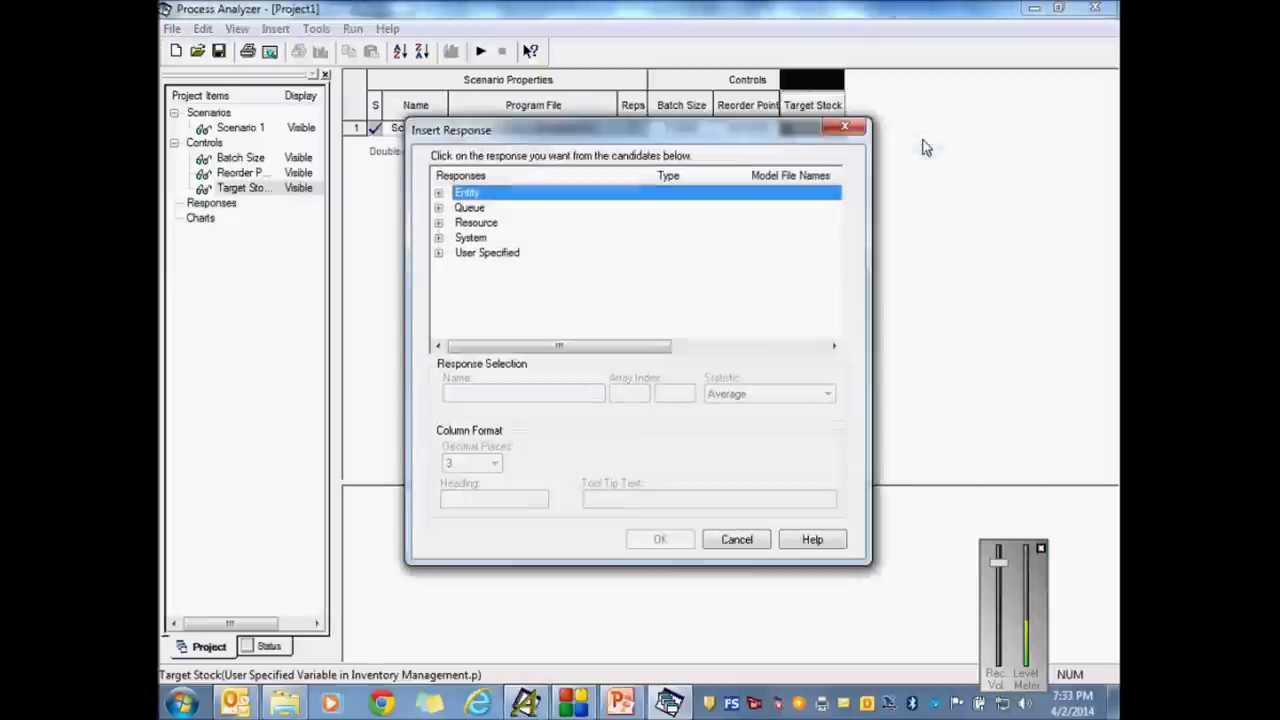
{"action": "left_click", "coordinate": [438, 253]}
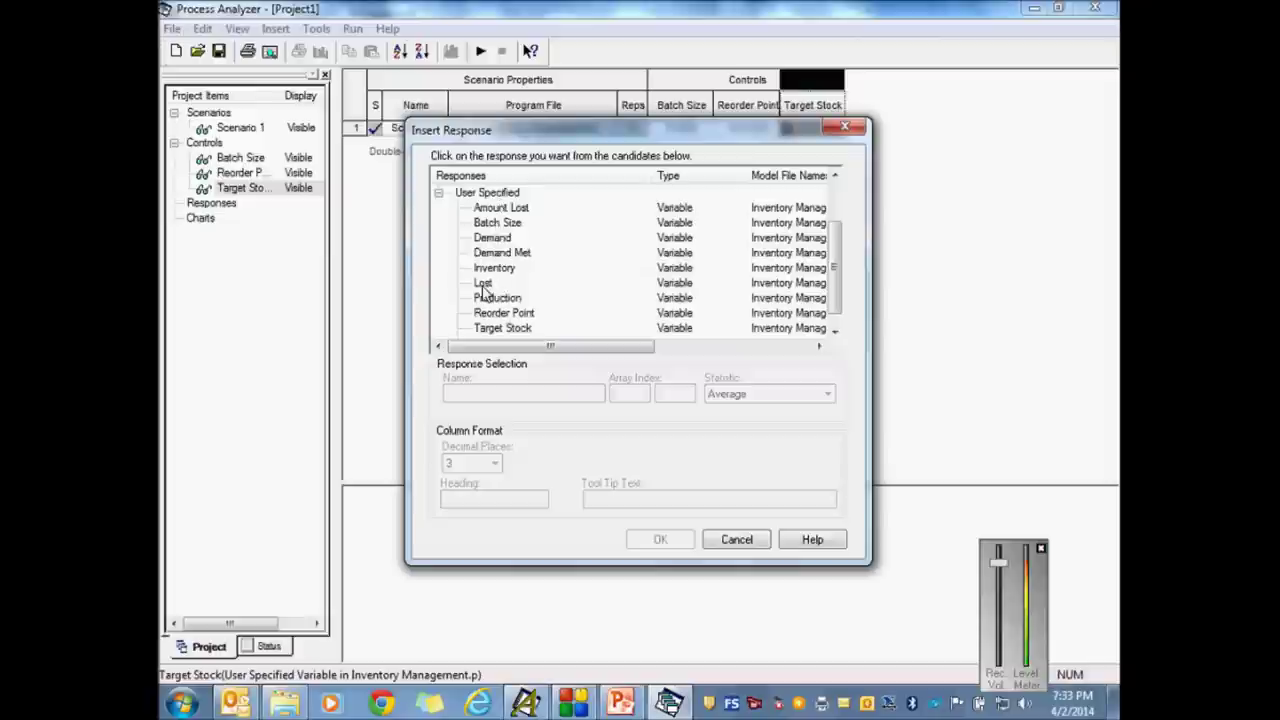
{"action": "double_click", "coordinate": [488, 208]}
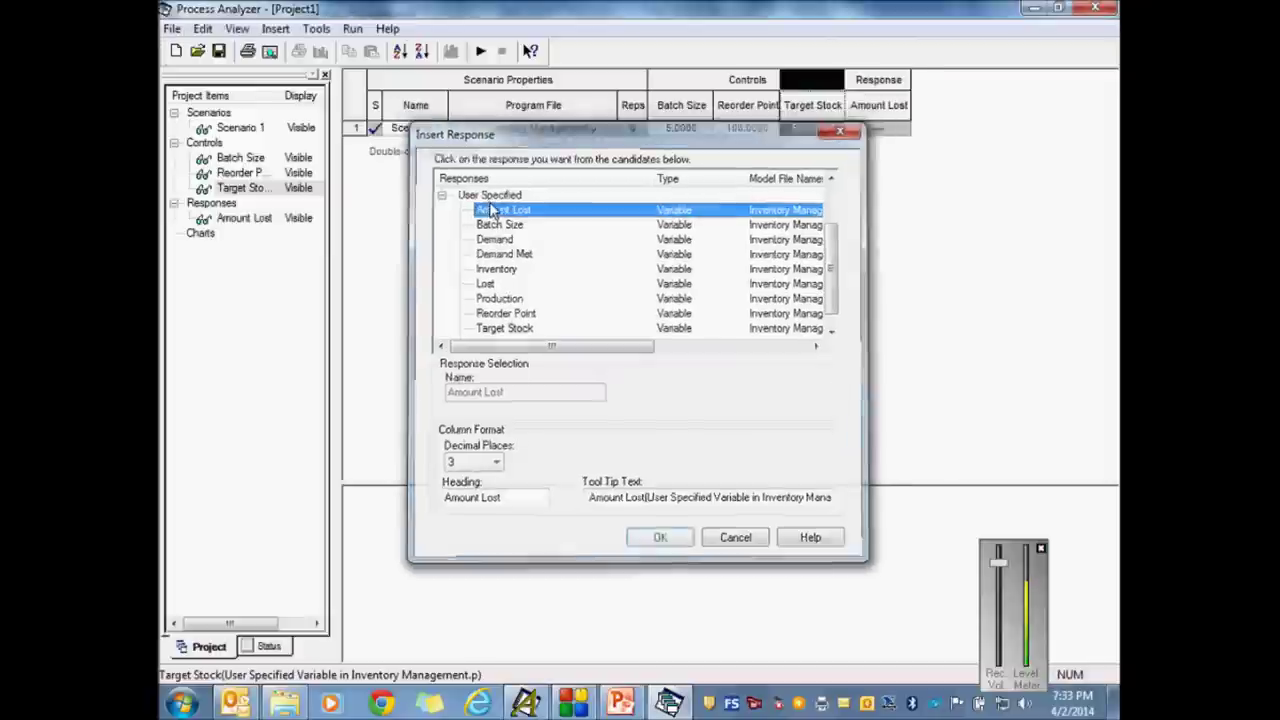
Step: Insert the user-specified variable Lost as a second response beside Amount Lost
{"action": "right_click", "coordinate": [872, 88]}
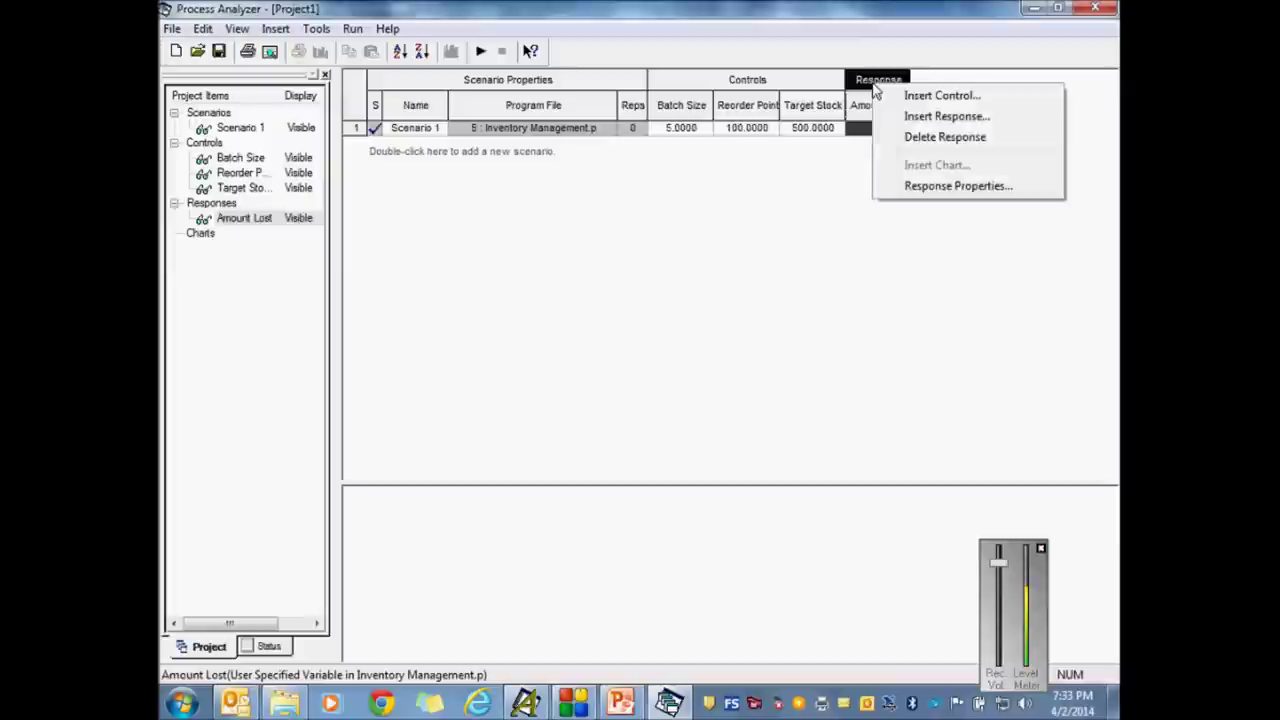
{"action": "left_click", "coordinate": [946, 116]}
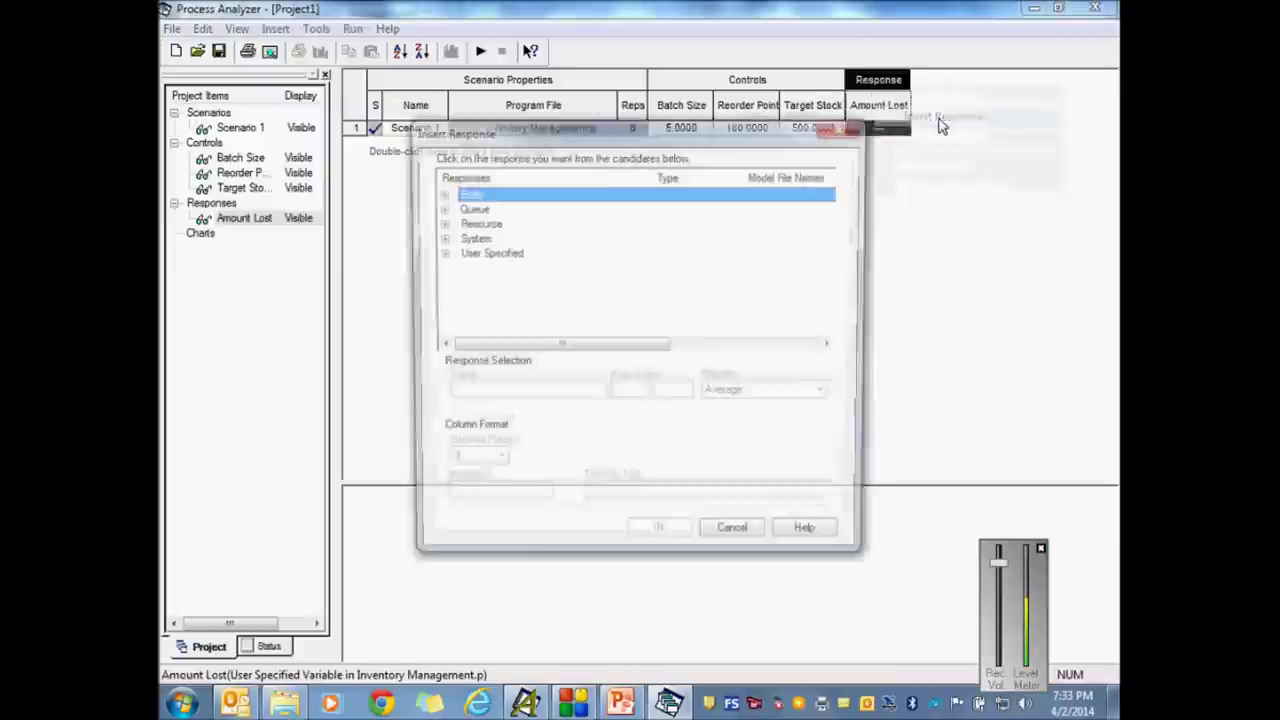
{"action": "left_click", "coordinate": [438, 253]}
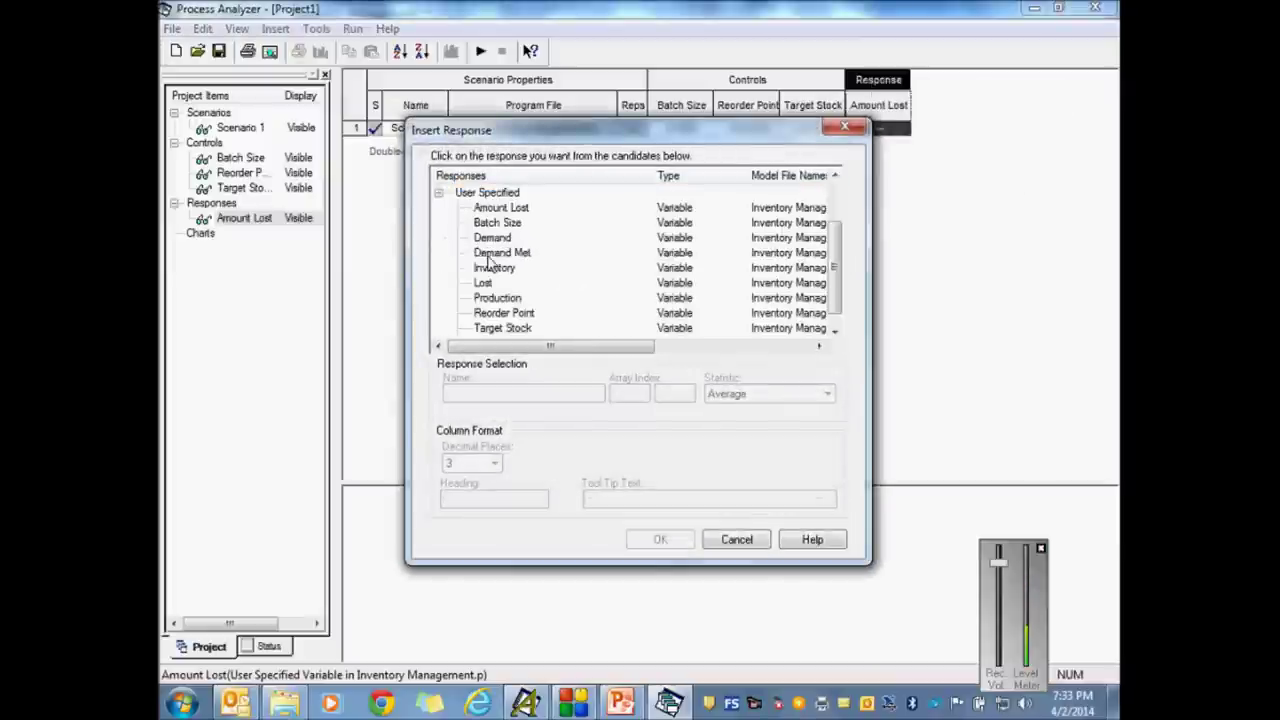
{"action": "double_click", "coordinate": [486, 283]}
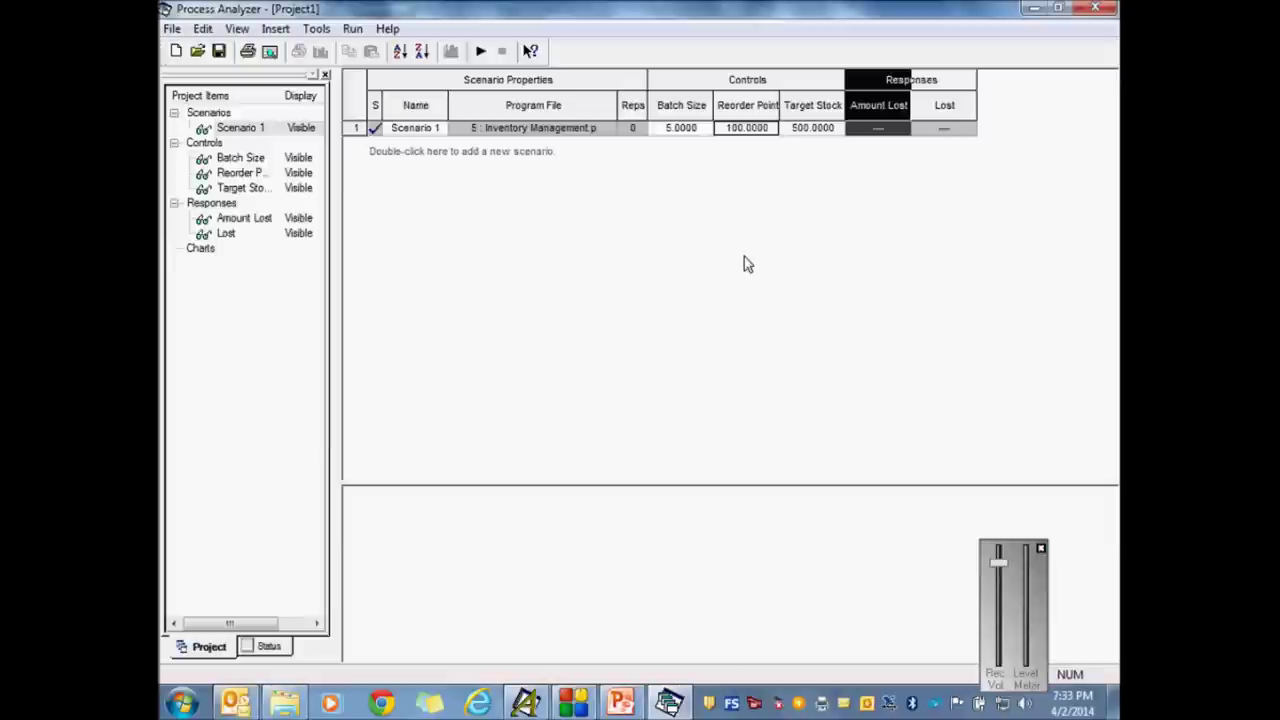
Step: Review where Batch Size, Reorder Point and Target Stock are found among the user-specified control candidates, without inserting another control
{"action": "right_click", "coordinate": [683, 108]}
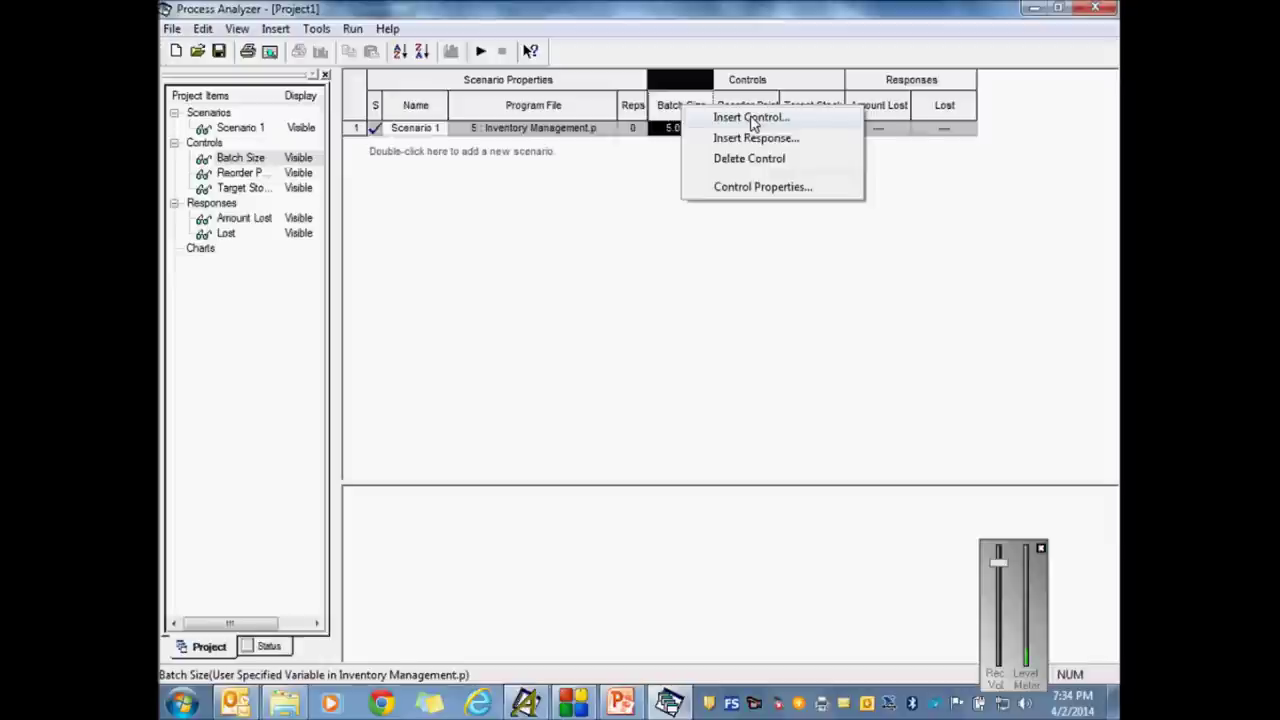
{"action": "left_click", "coordinate": [753, 118]}
{"action": "left_click", "coordinate": [408, 206]}
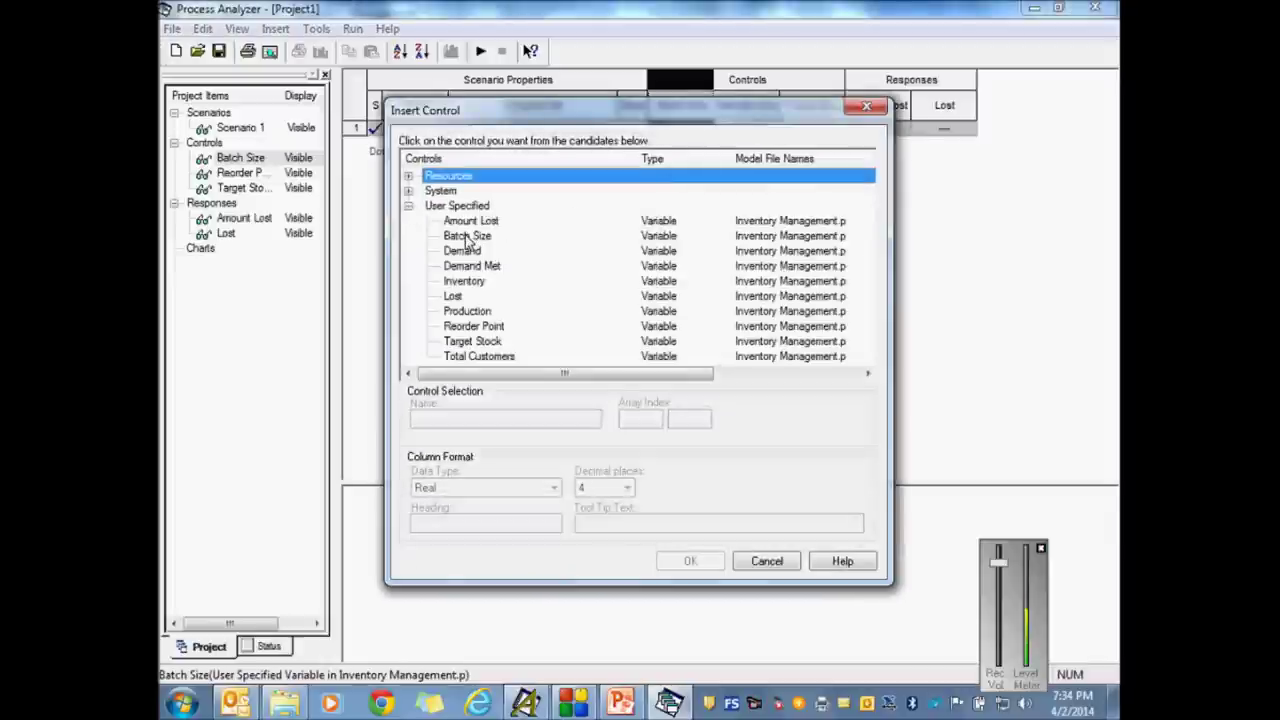
{"action": "left_click", "coordinate": [767, 561]}
{"action": "right_click", "coordinate": [750, 128]}
{"action": "left_click", "coordinate": [810, 127]}
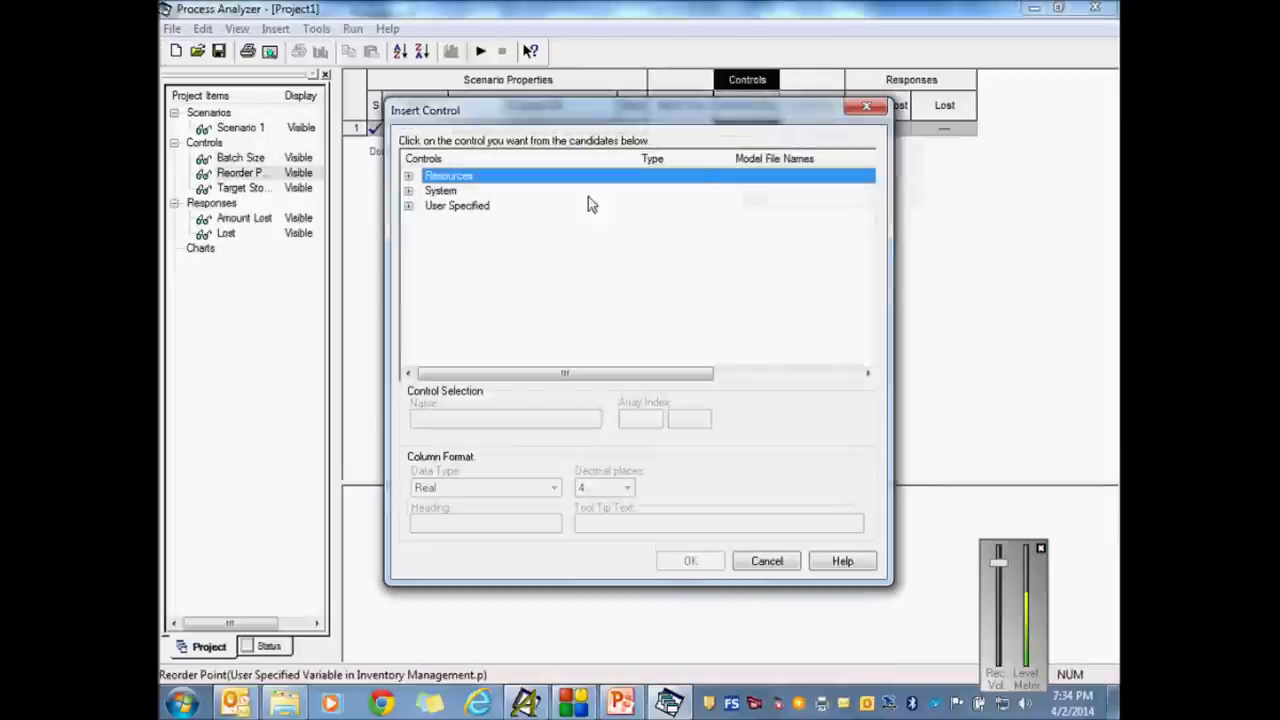
{"action": "left_click", "coordinate": [408, 206]}
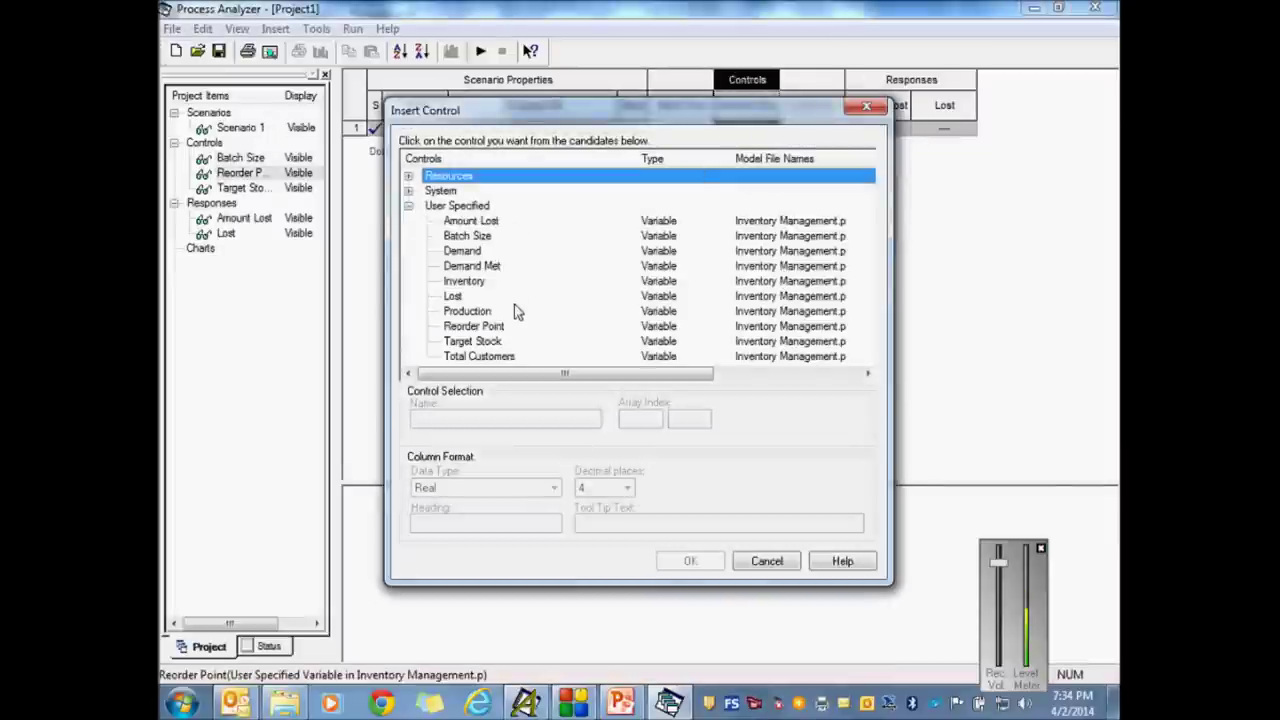
{"action": "left_click_drag", "start_coordinate": [700, 106], "coordinate": [790, 182]}
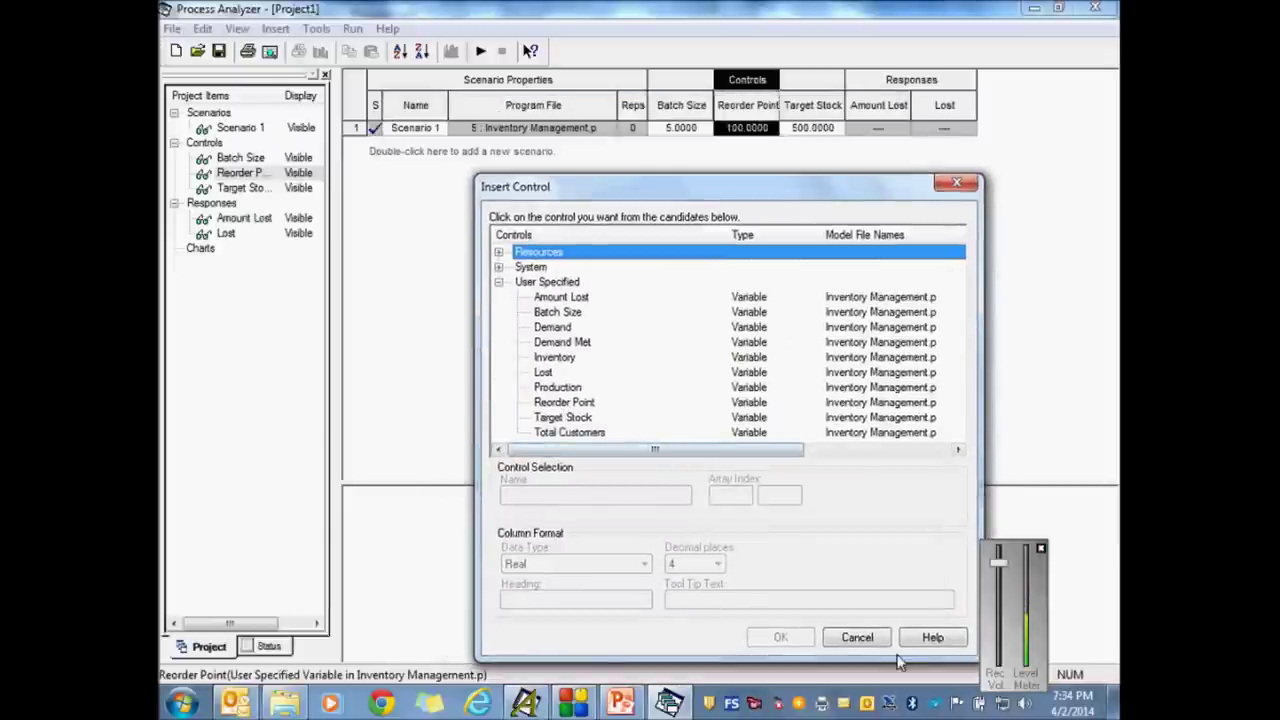
{"action": "left_click", "coordinate": [857, 637]}
{"action": "left_click", "coordinate": [806, 110]}
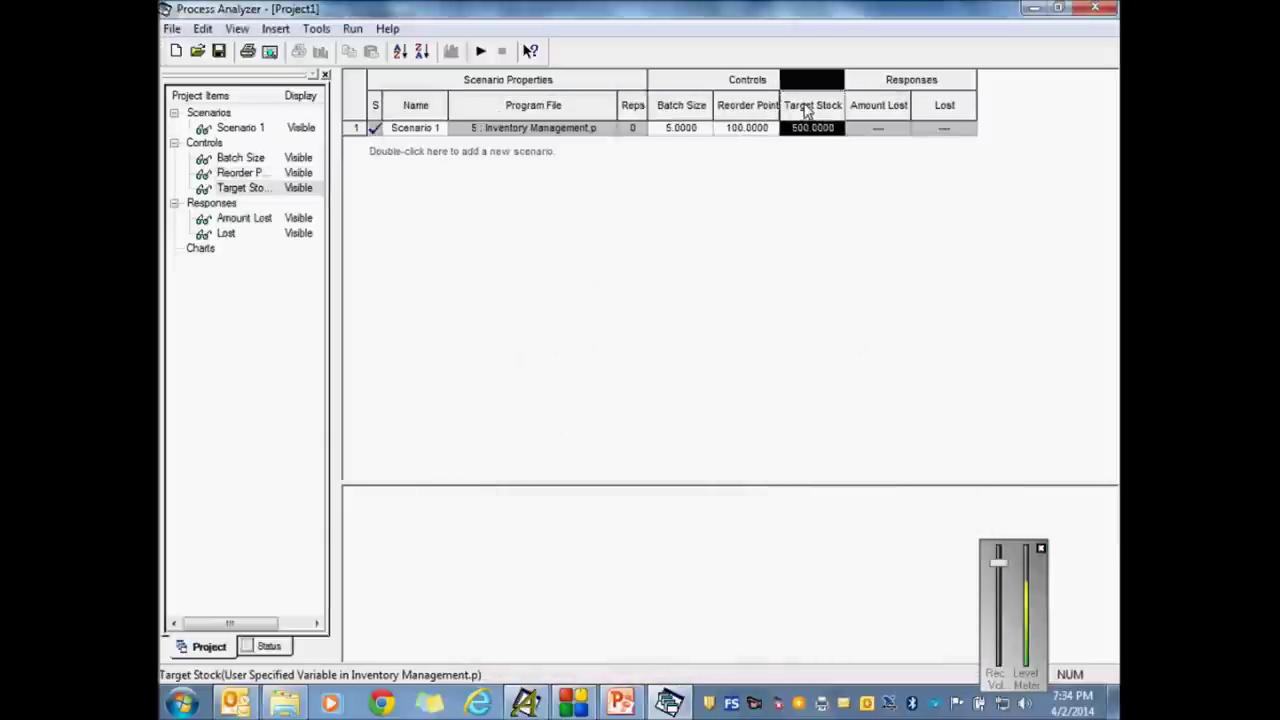
{"action": "right_click", "coordinate": [806, 110]}
{"action": "left_click", "coordinate": [862, 115]}
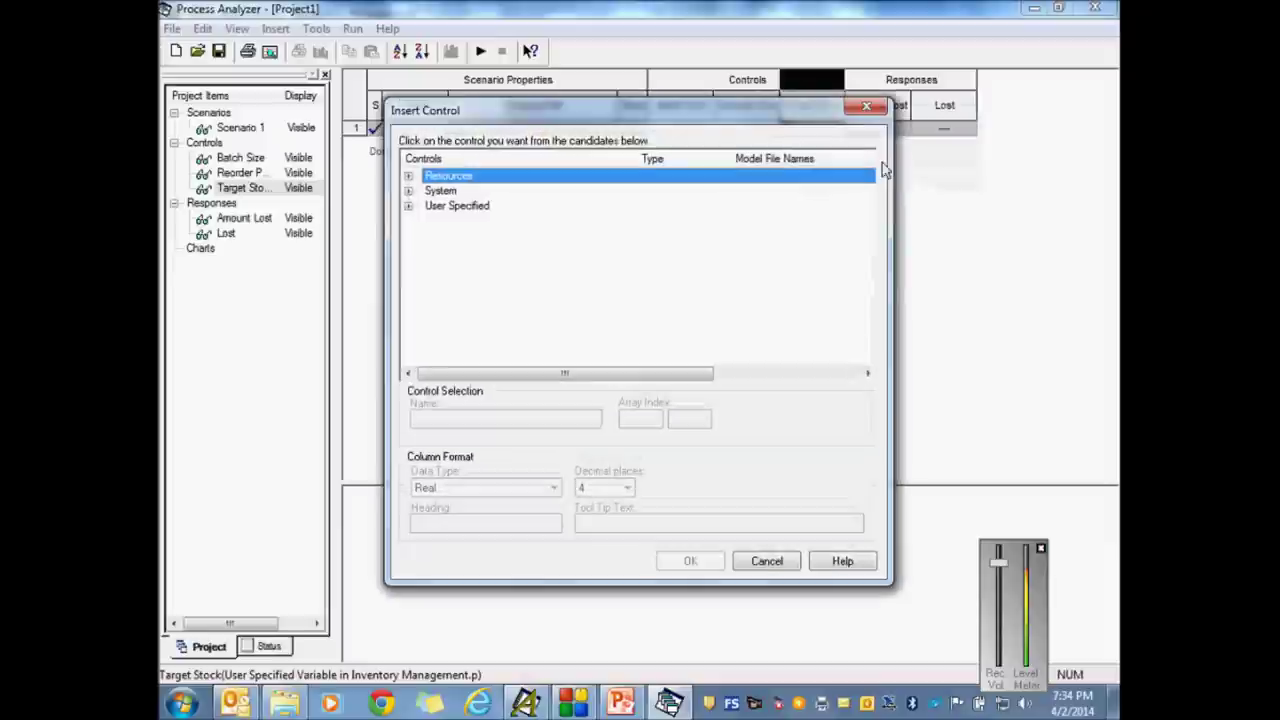
{"action": "left_click", "coordinate": [409, 206]}
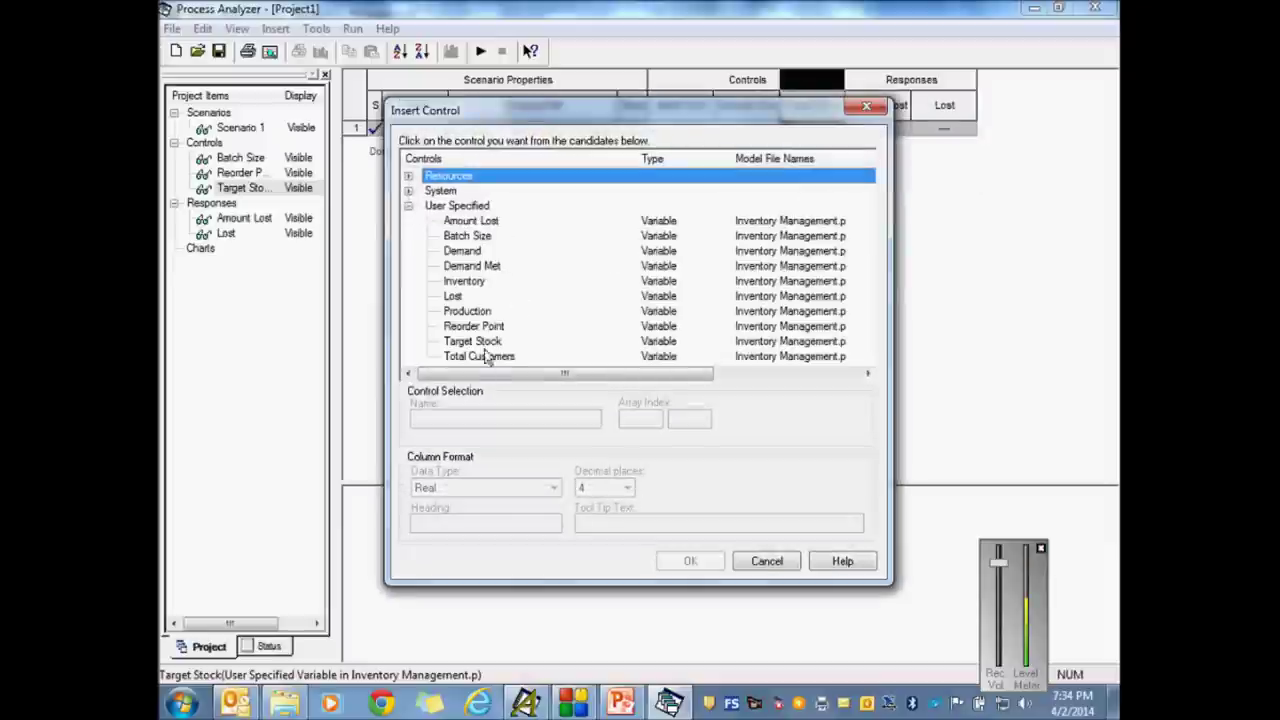
{"action": "left_click", "coordinate": [767, 560]}
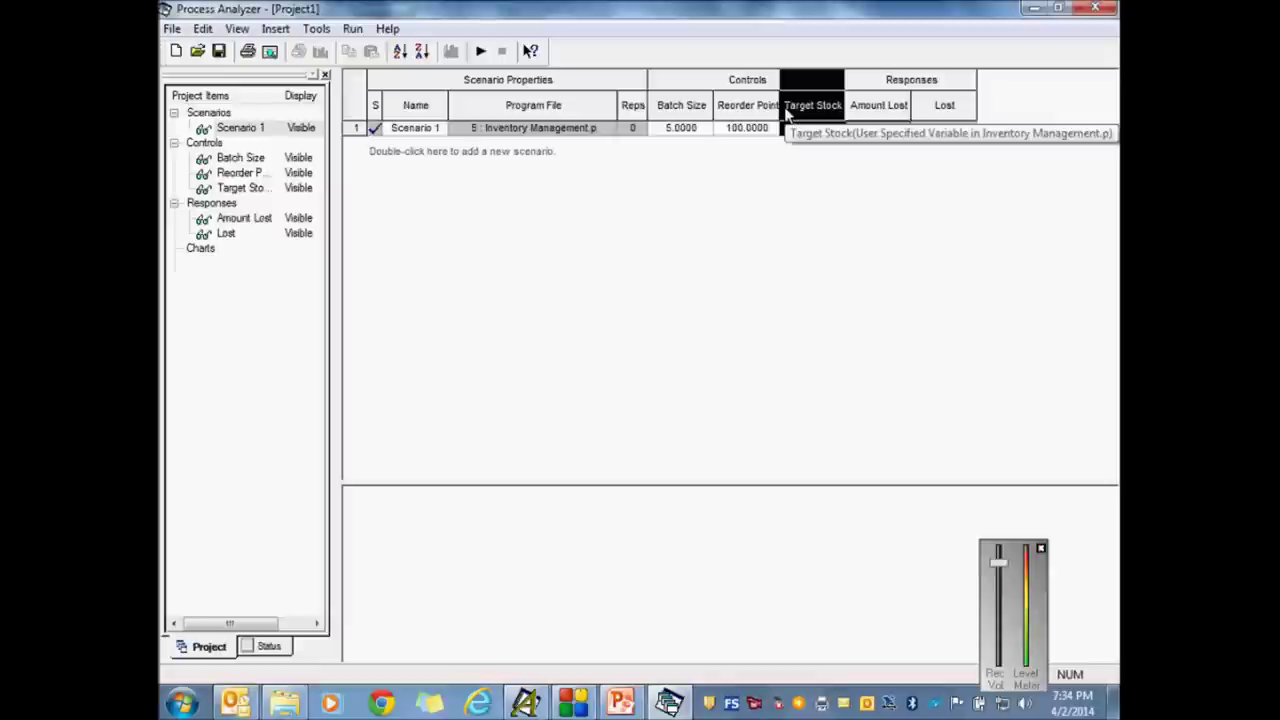
Step: Review where Amount Lost and Lost are found among the user-specified response candidates, without inserting another response
{"action": "right_click", "coordinate": [865, 90]}
{"action": "left_click", "coordinate": [916, 120]}
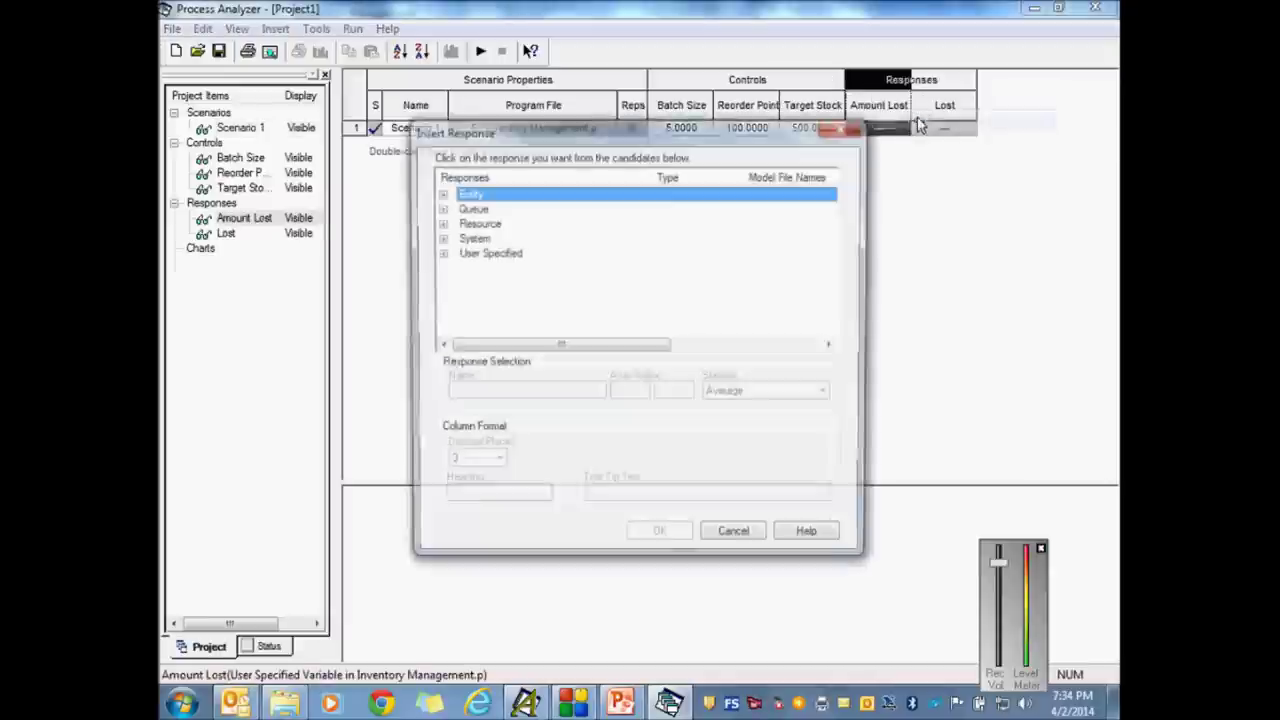
{"action": "left_click", "coordinate": [445, 254]}
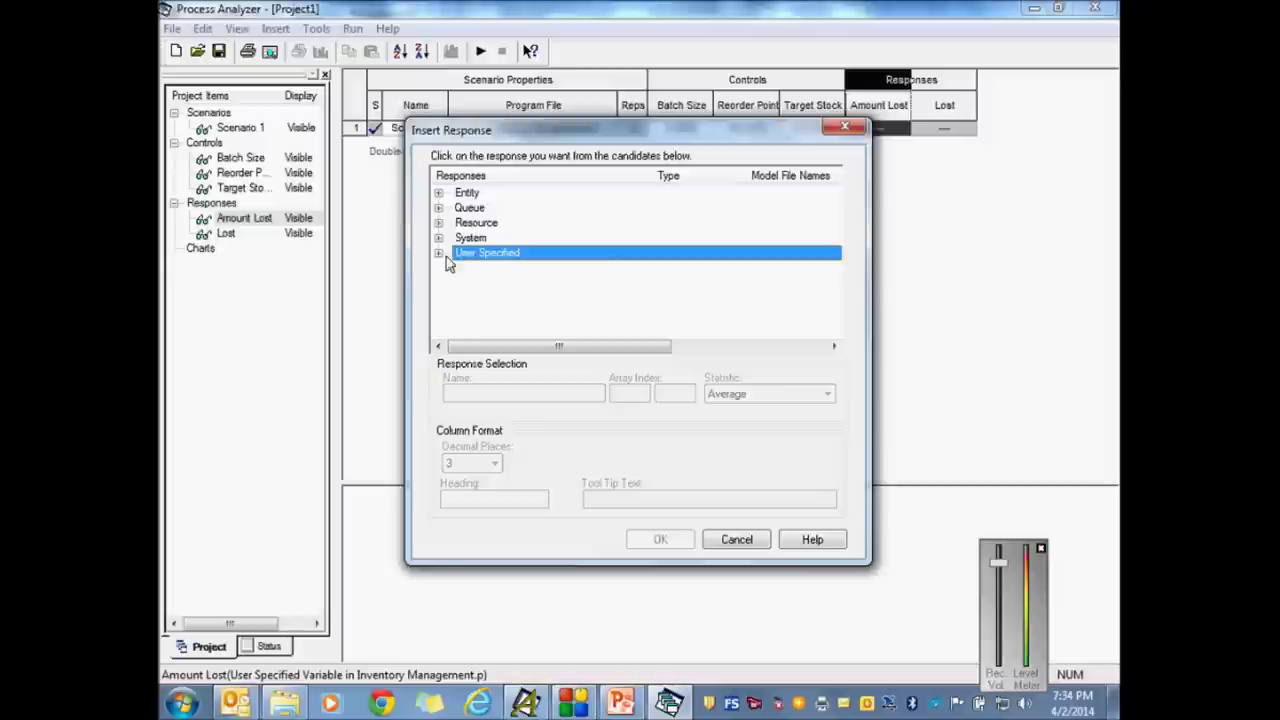
{"action": "left_click", "coordinate": [439, 253]}
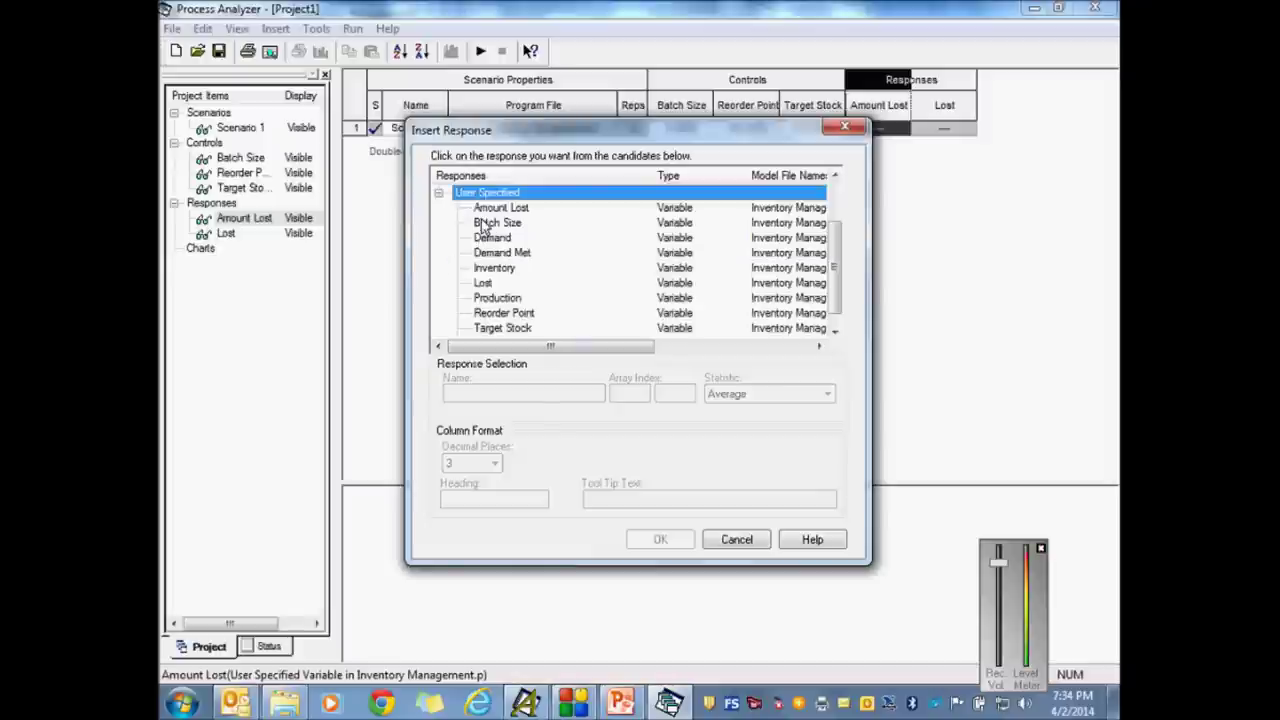
{"action": "left_click", "coordinate": [745, 543]}
{"action": "right_click", "coordinate": [940, 105]}
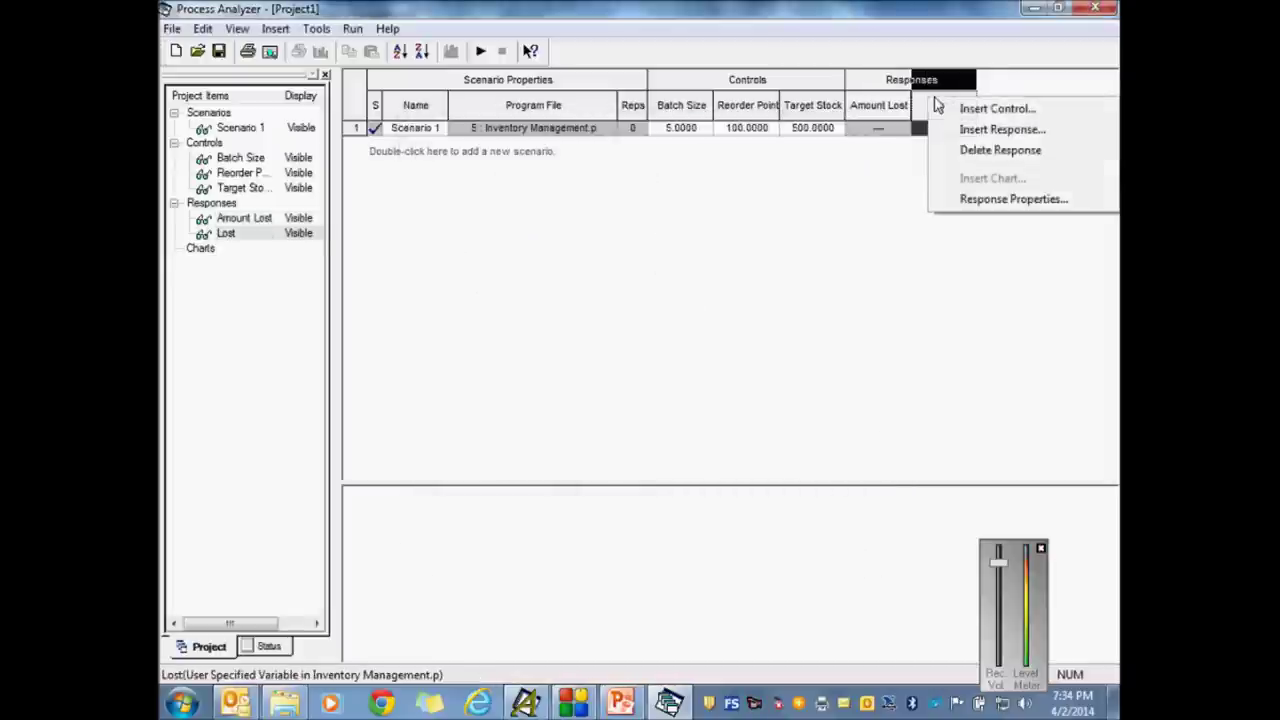
{"action": "left_click", "coordinate": [965, 128]}
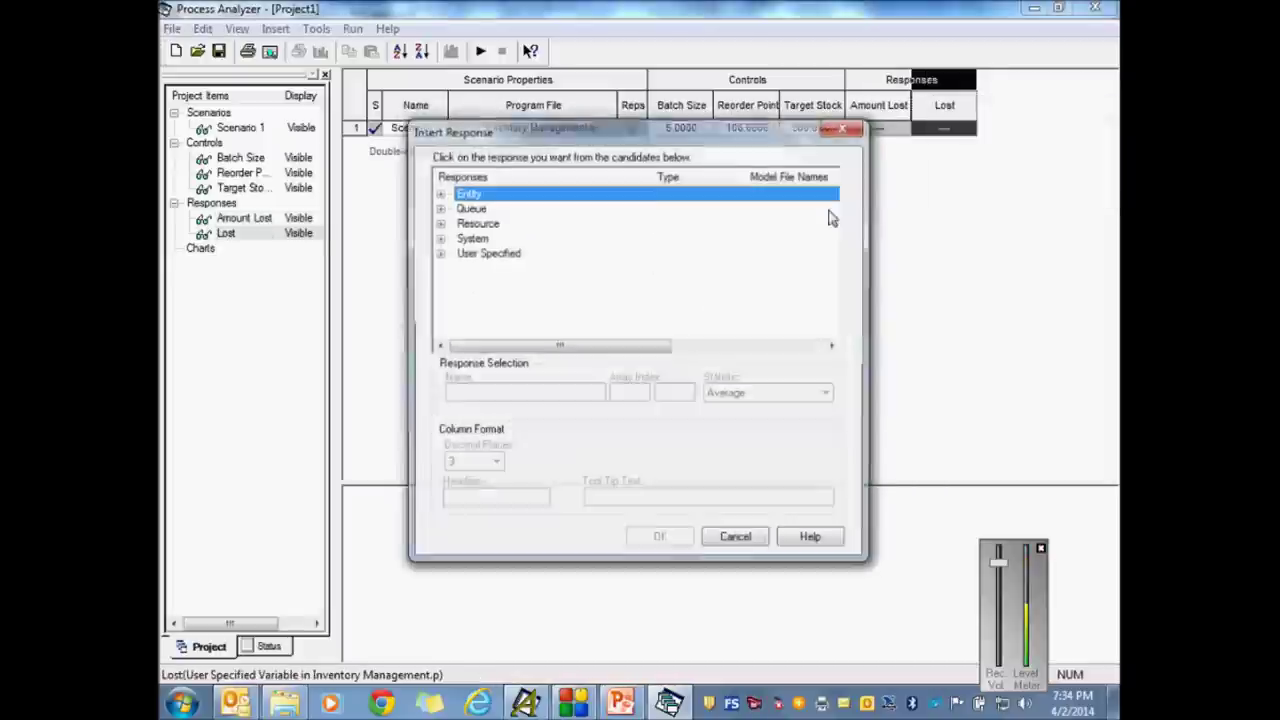
{"action": "left_click", "coordinate": [440, 253]}
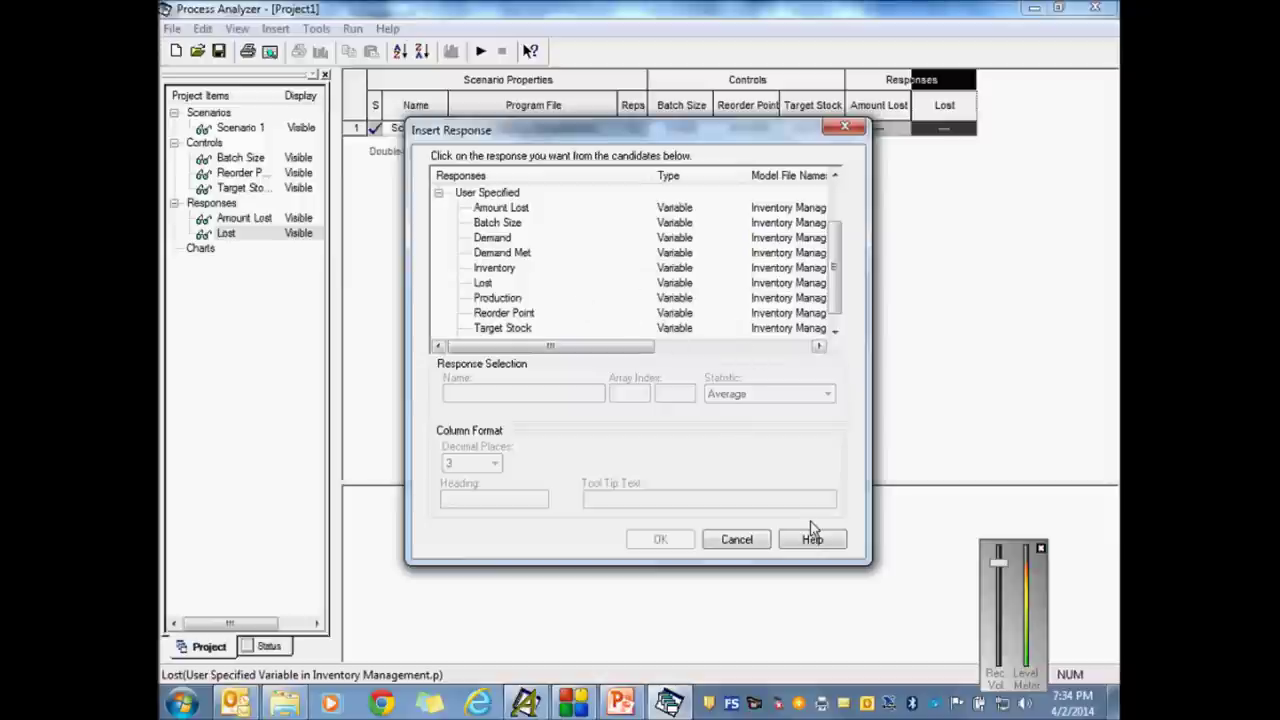
{"action": "left_click", "coordinate": [750, 543]}
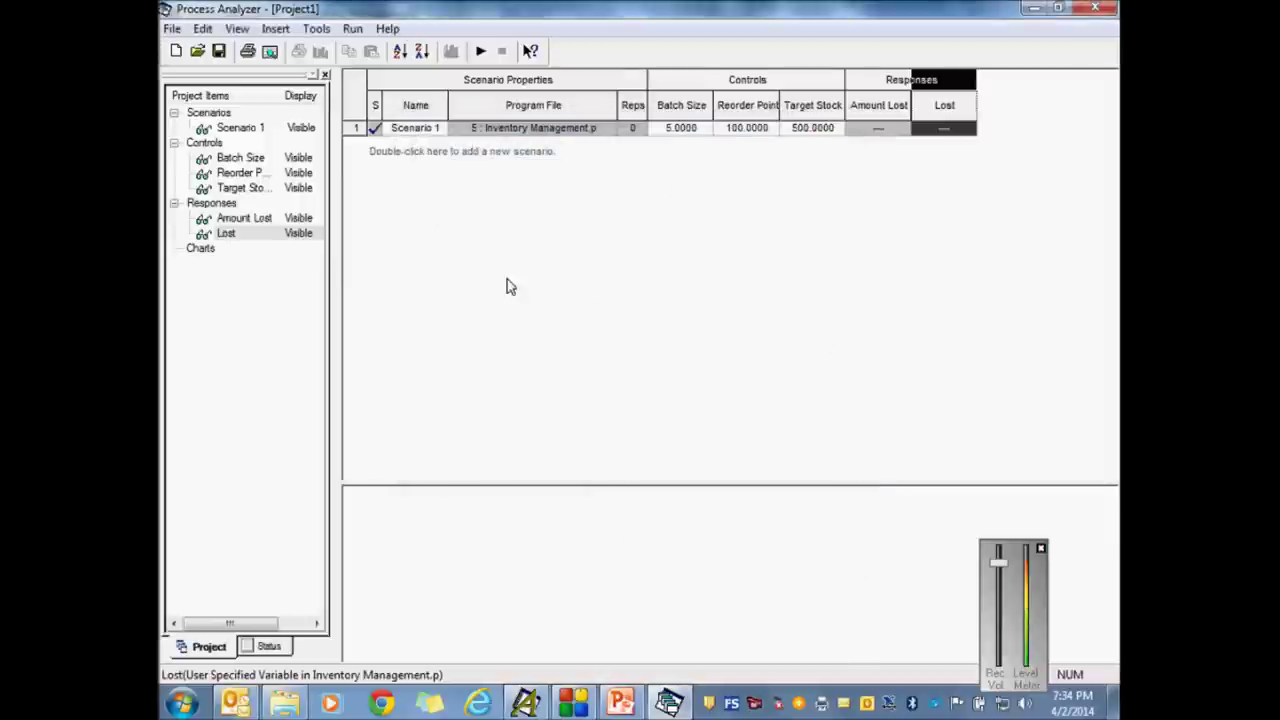
Step: Add Scenario 2 with the same Inventory Management.p program file and set its Reorder Point to 25
{"action": "double_click", "coordinate": [409, 162]}
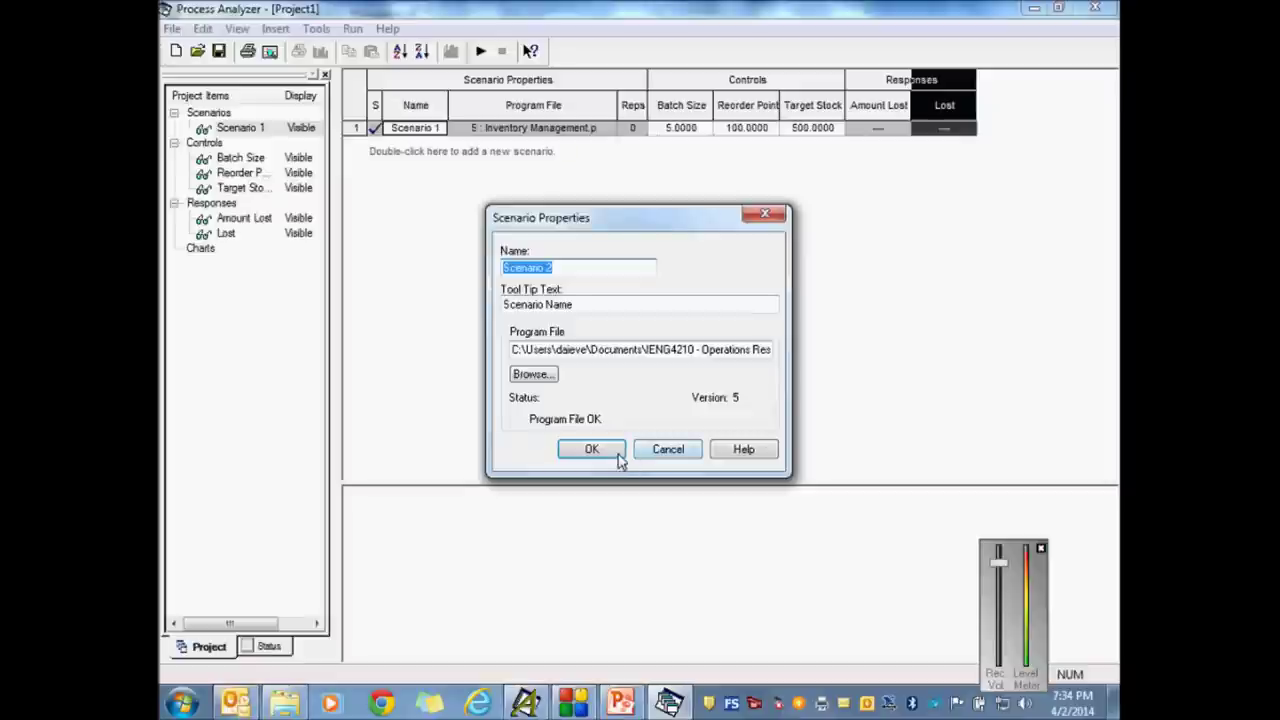
{"action": "left_click", "coordinate": [592, 450]}
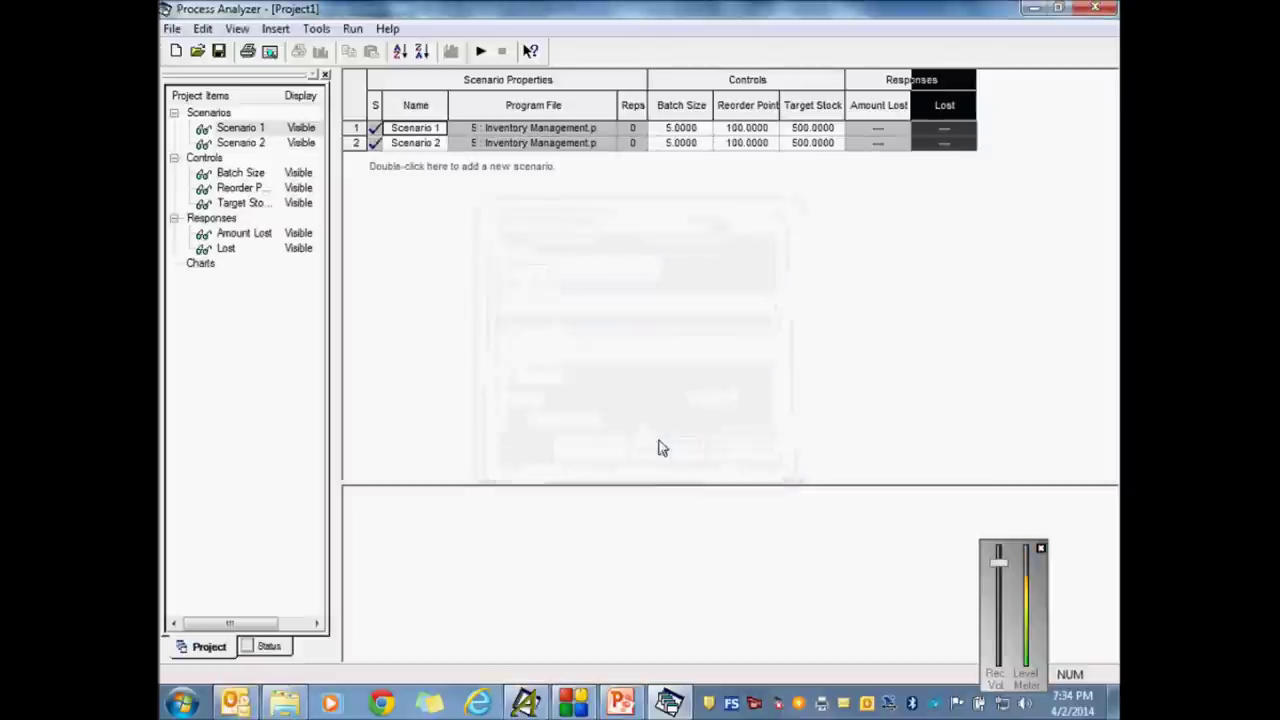
{"action": "left_click", "coordinate": [678, 143]}
{"action": "left_click_drag", "start_coordinate": [703, 143], "coordinate": [686, 143]}
{"action": "left_click_drag", "start_coordinate": [766, 143], "coordinate": [712, 146]}
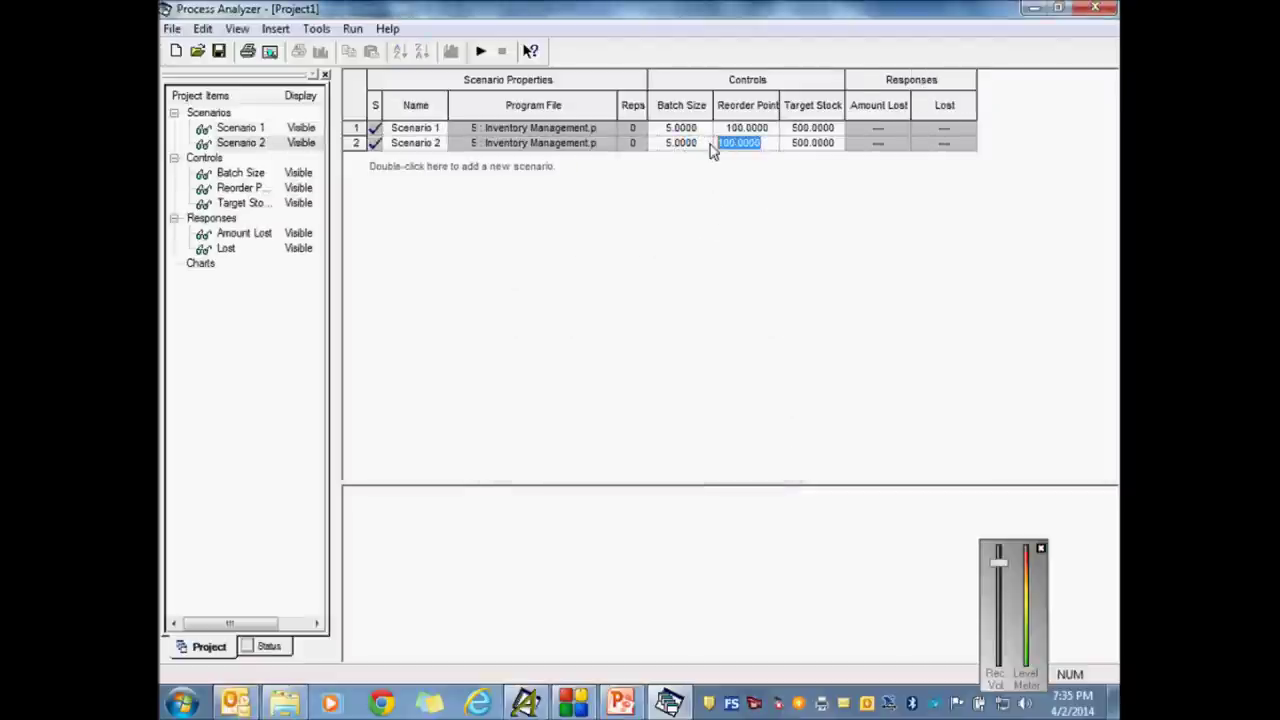
{"action": "type", "text": "25"}
{"action": "key", "text": "Tab"}
Step: Set Scenario 2's Batch Size to 10 and its Target Stock to 100
{"action": "left_click", "coordinate": [700, 146]}
{"action": "left_click_drag", "start_coordinate": [700, 146], "coordinate": [662, 146]}
{"action": "type", "text": "10"}
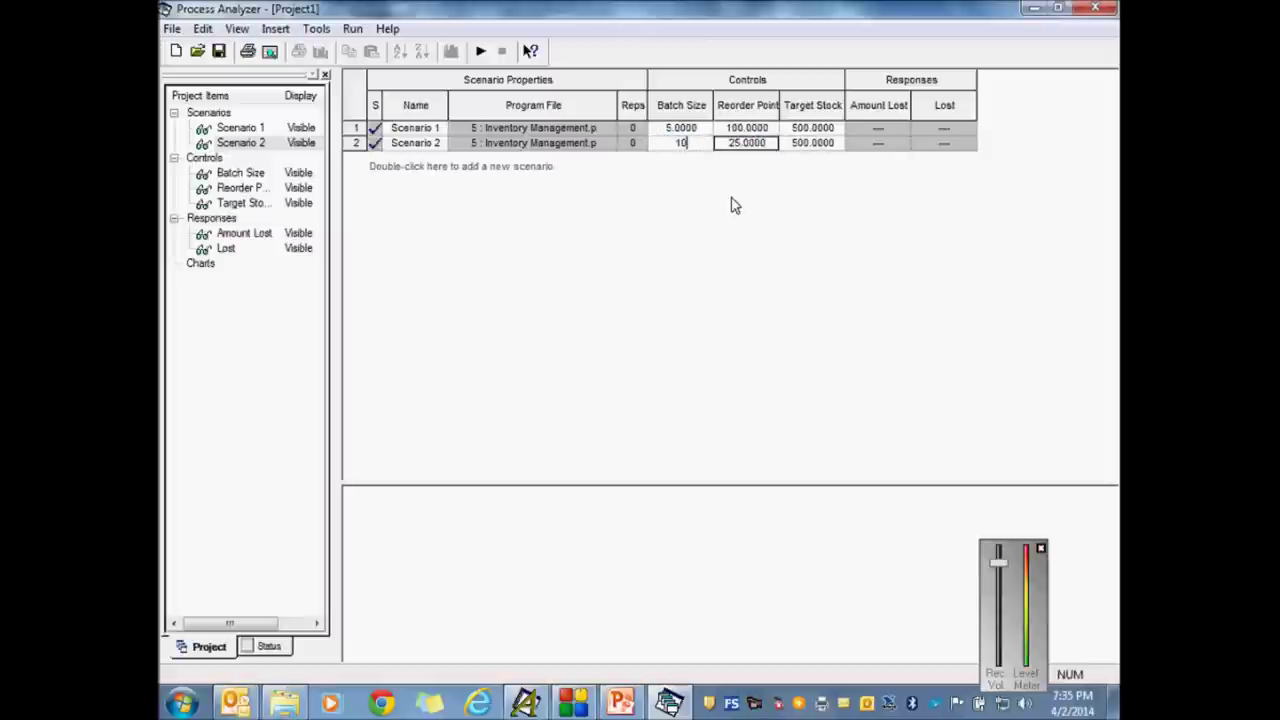
{"action": "left_click", "coordinate": [826, 145]}
{"action": "left_click_drag", "start_coordinate": [823, 143], "coordinate": [776, 143]}
{"action": "type", "text": "100"}
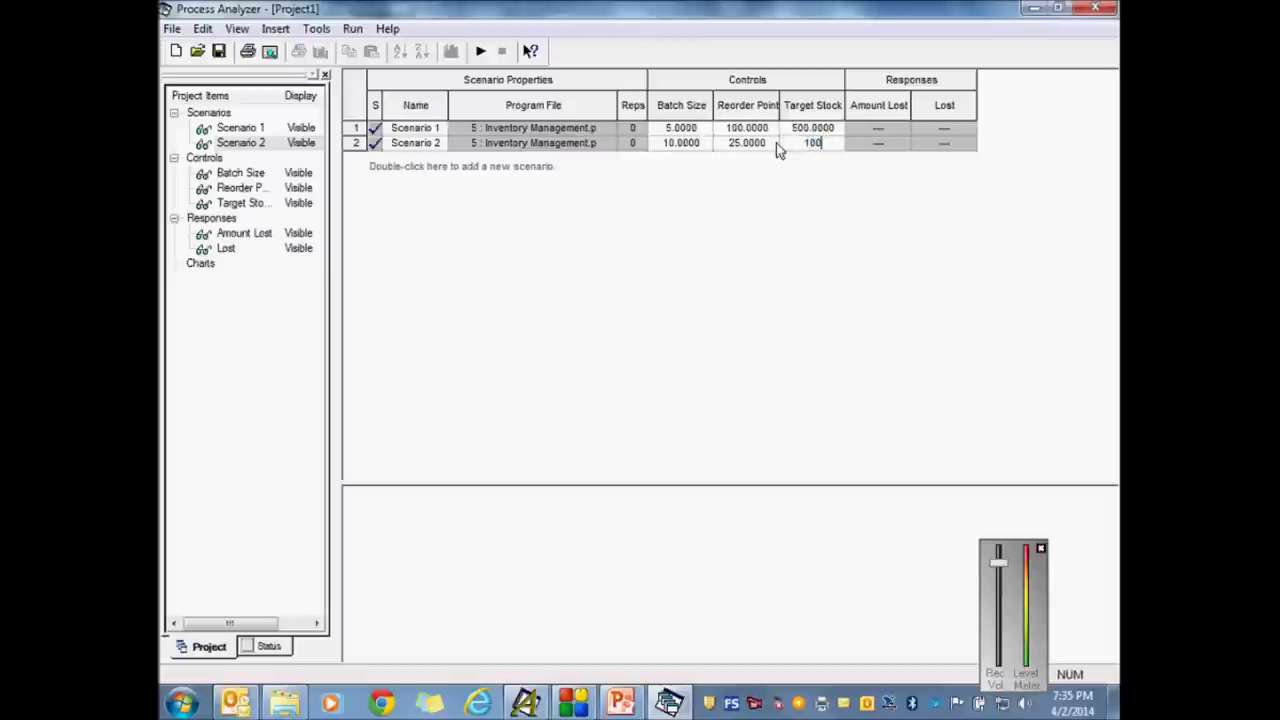
{"action": "left_click", "coordinate": [763, 299]}
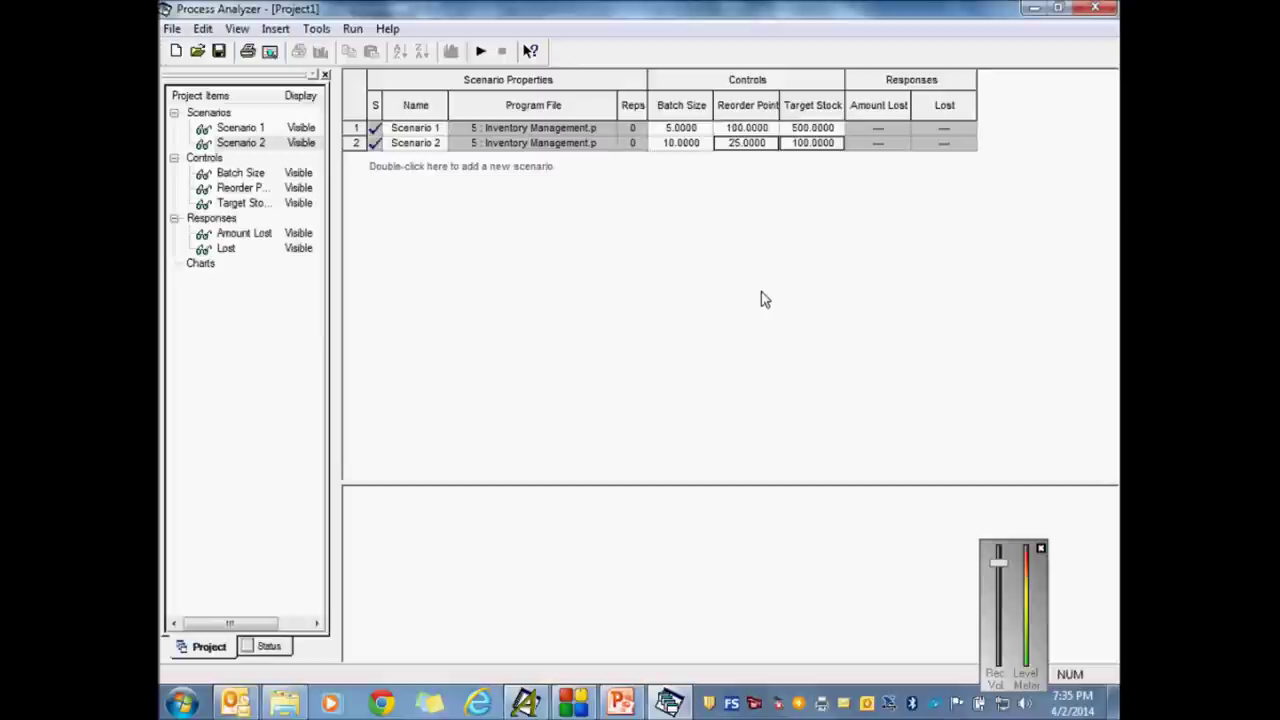
Step: Add Scenario 3 with the same Inventory Management.p program file and set its Batch Size to 25
{"action": "double_click", "coordinate": [471, 168]}
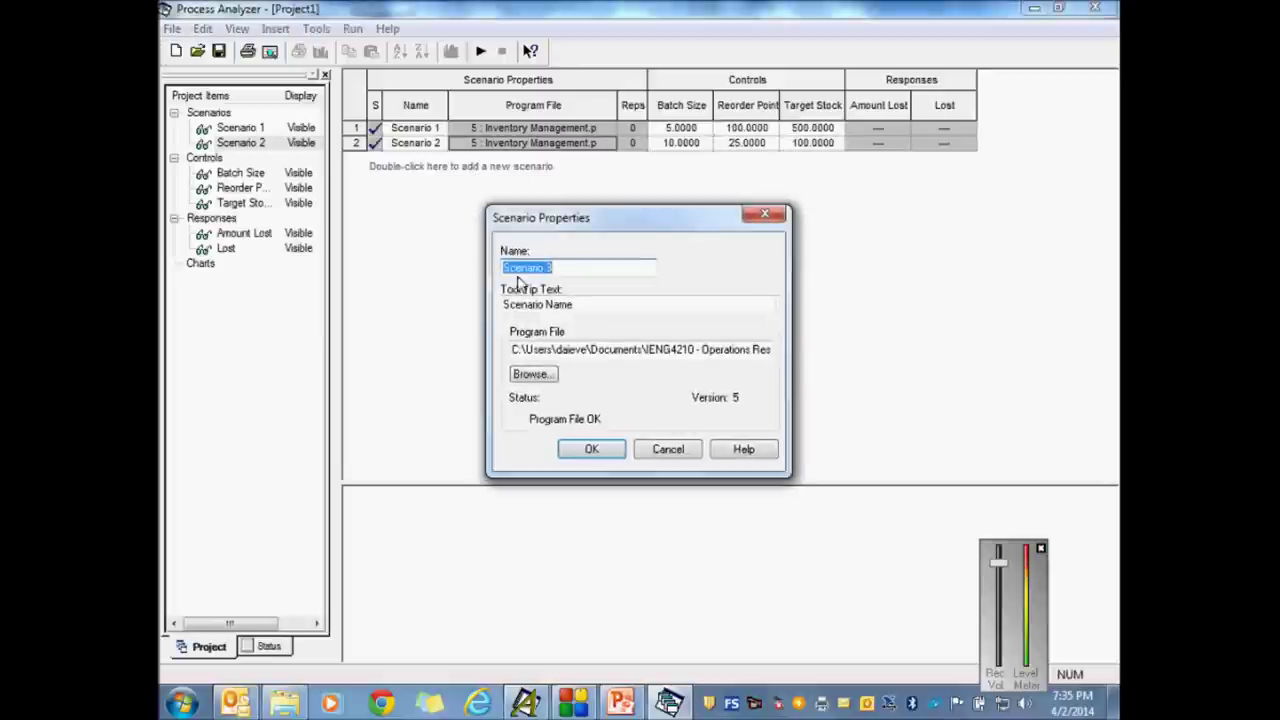
{"action": "left_click", "coordinate": [577, 455]}
{"action": "left_click", "coordinate": [702, 157]}
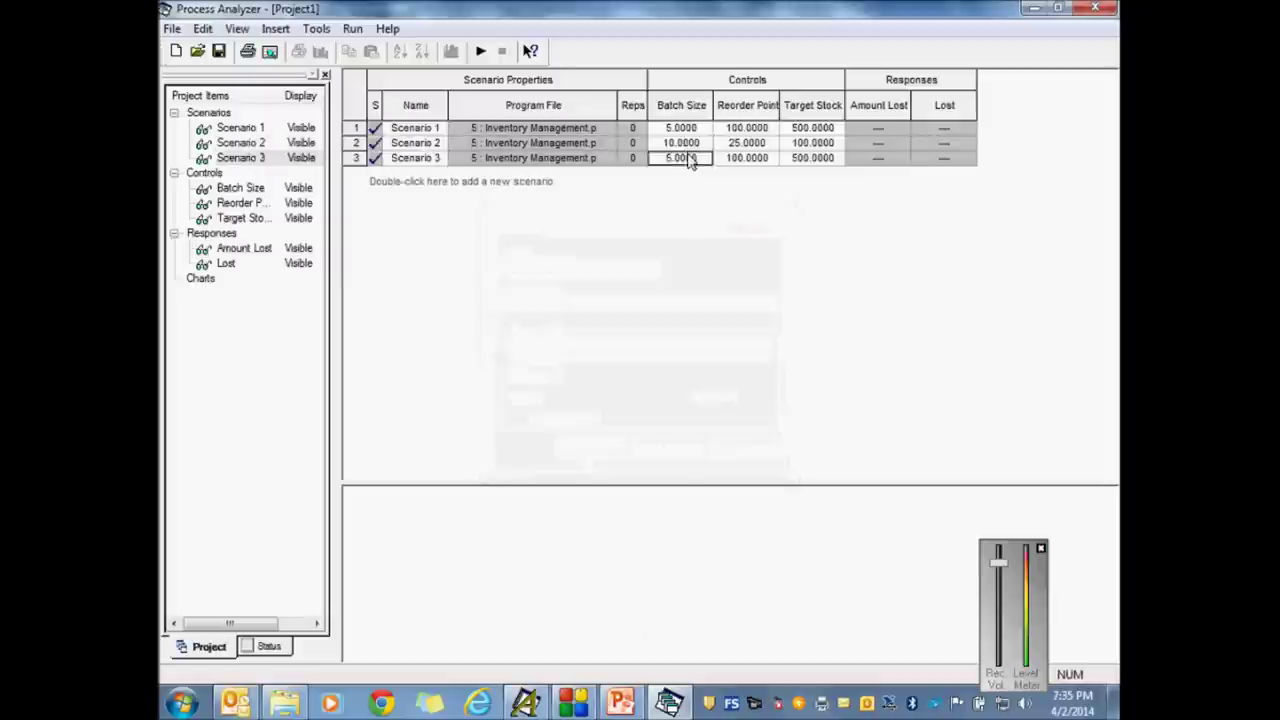
{"action": "double_click", "coordinate": [703, 157]}
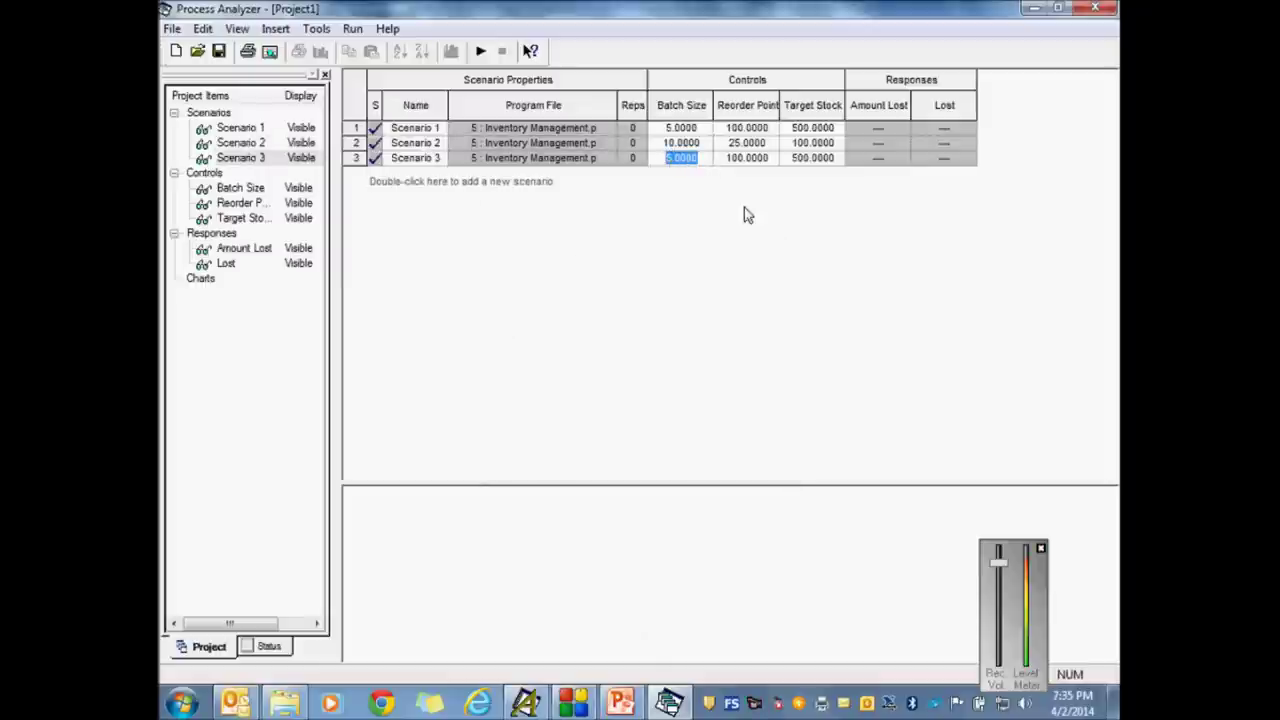
{"action": "type", "text": "25"}
{"action": "key", "text": "Tab"}
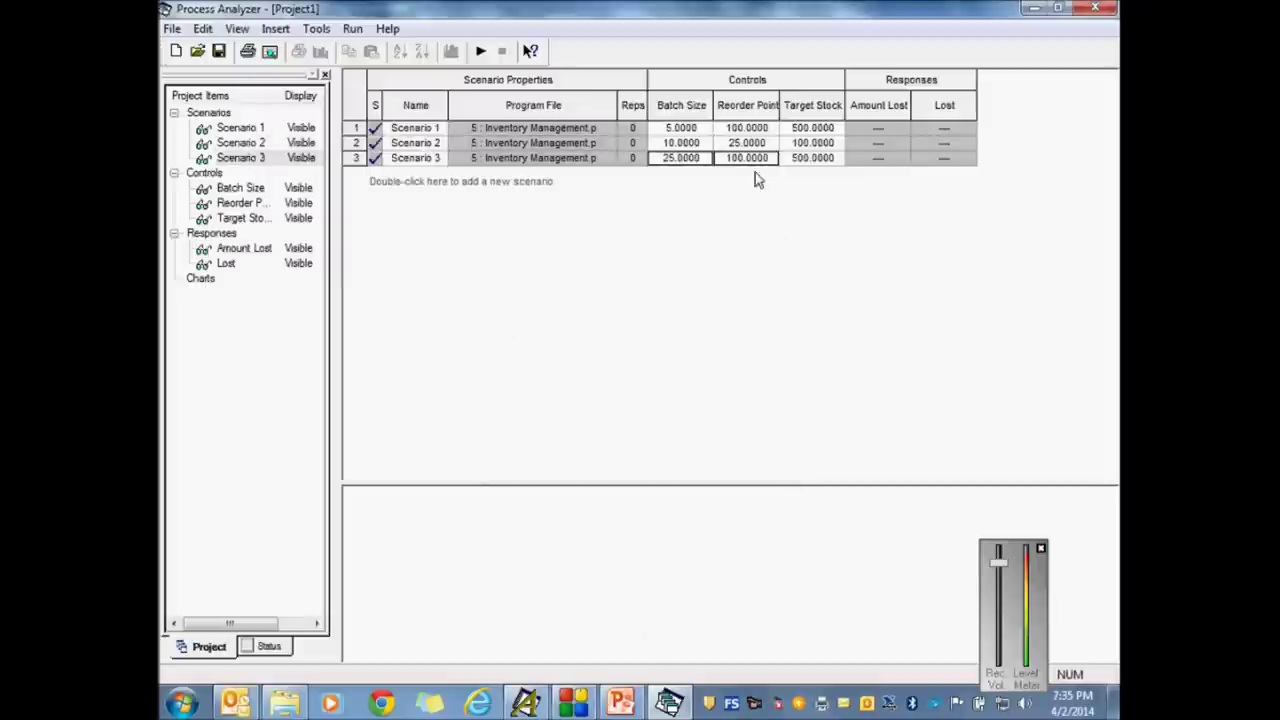
Step: Set Scenario 3's Reorder Point to 10 and its Target Stock to 75
{"action": "left_click", "coordinate": [750, 160]}
{"action": "double_click", "coordinate": [748, 158]}
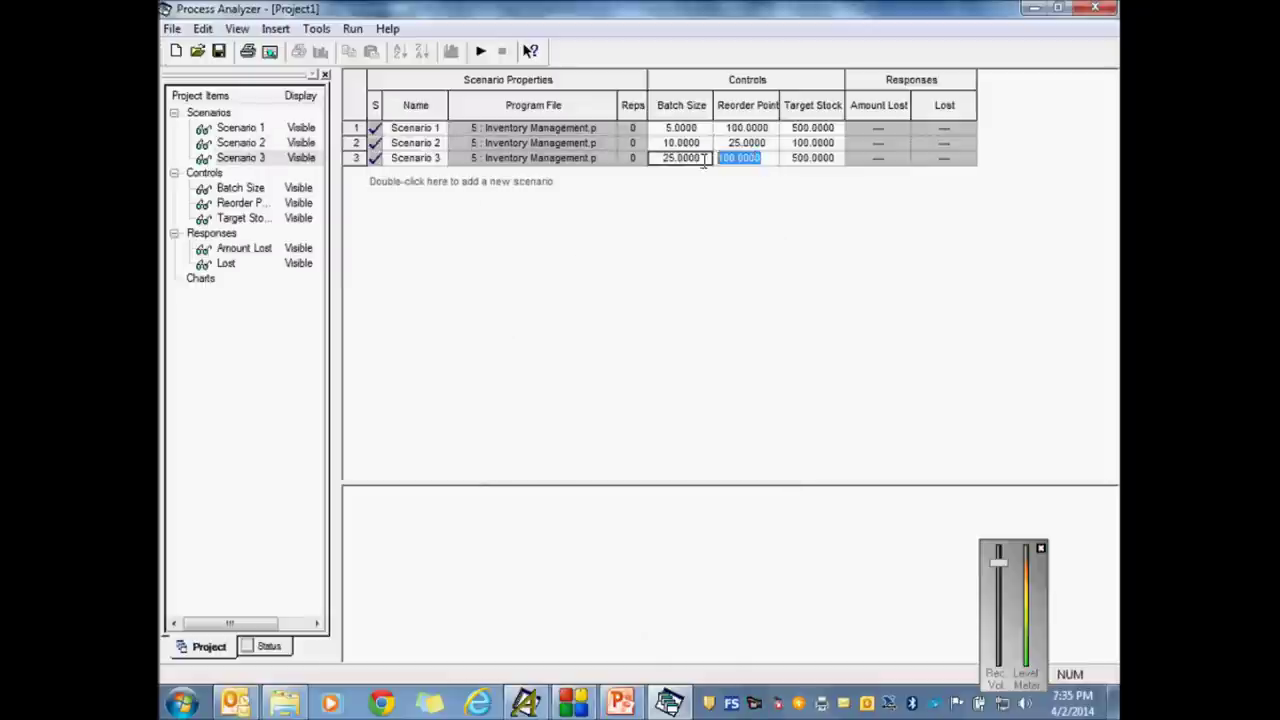
{"action": "type", "text": "10"}
{"action": "key", "text": "Return"}
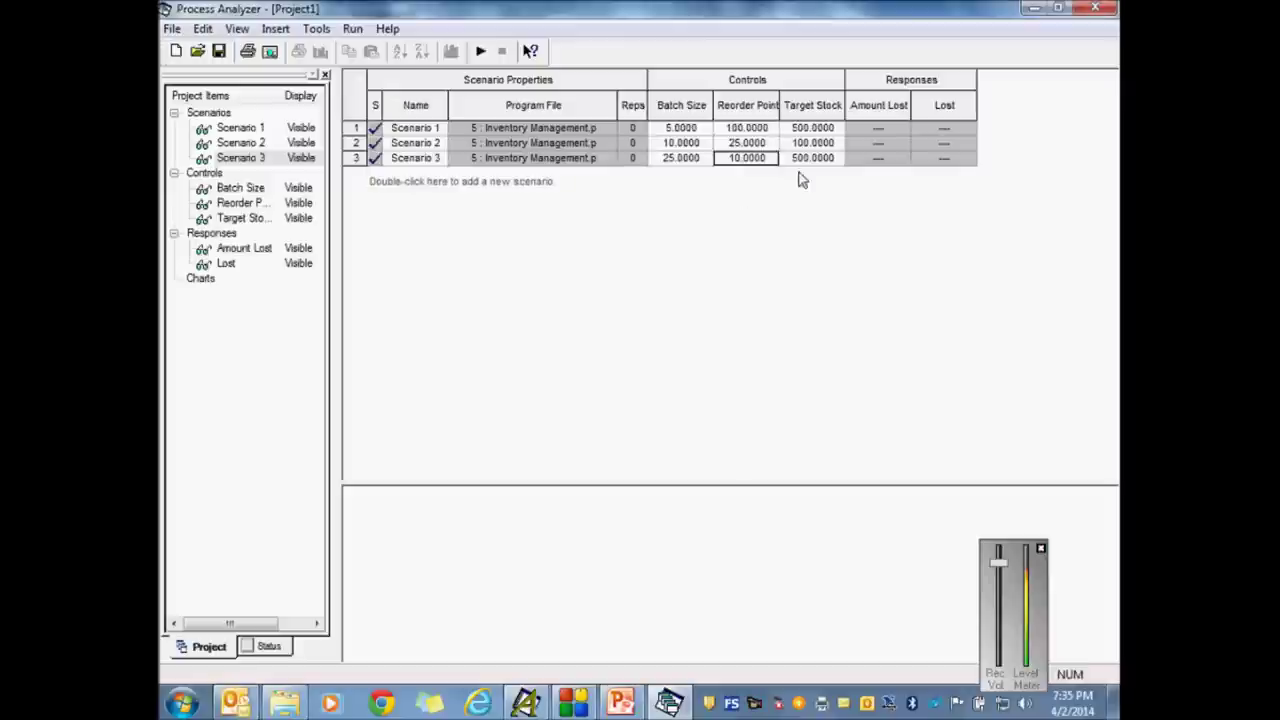
{"action": "double_click", "coordinate": [812, 159]}
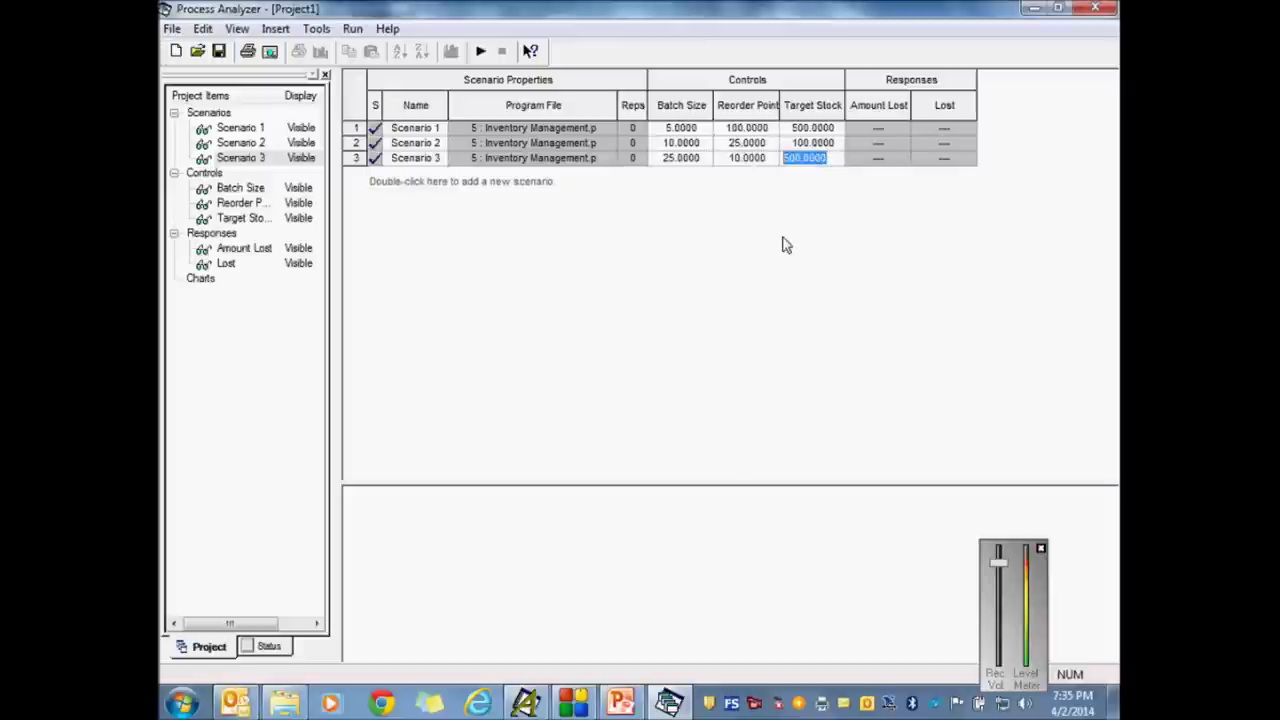
{"action": "type", "text": "75"}
{"action": "key", "text": "Return"}
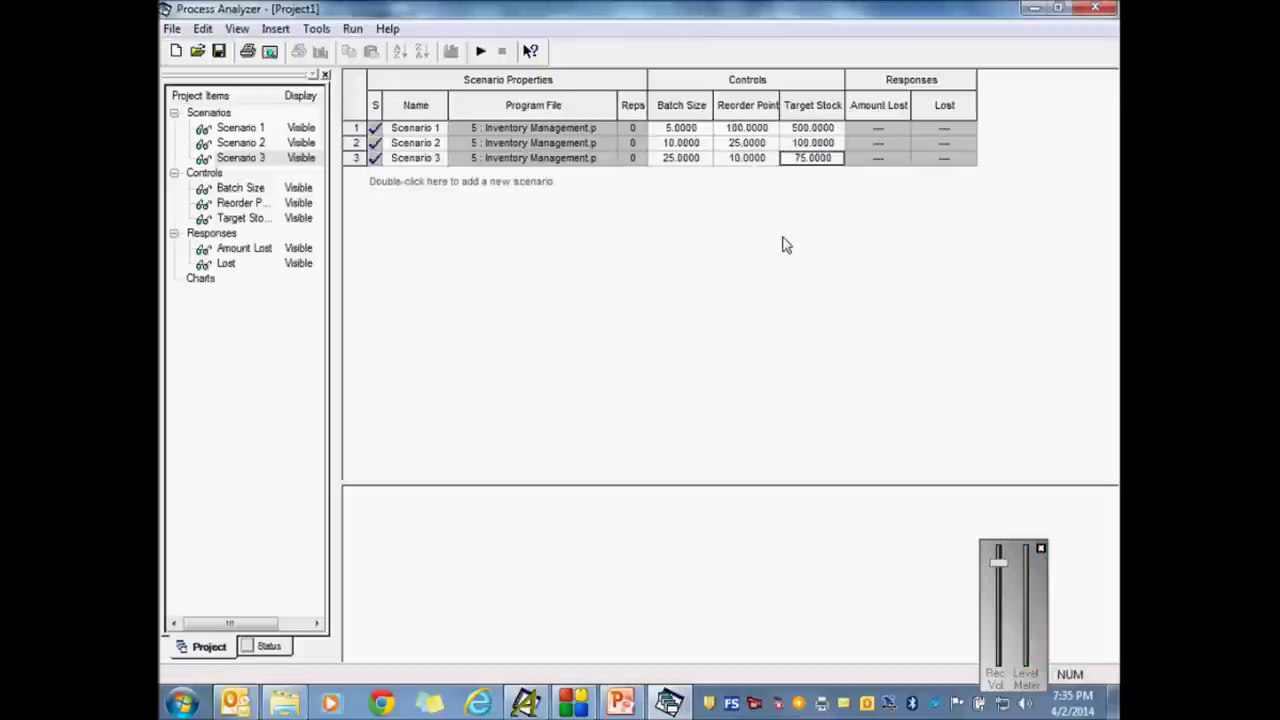
Step: Add Scenario 4 with the same Inventory Management.p program file and set its Batch Size to 1
{"action": "double_click", "coordinate": [381, 187]}
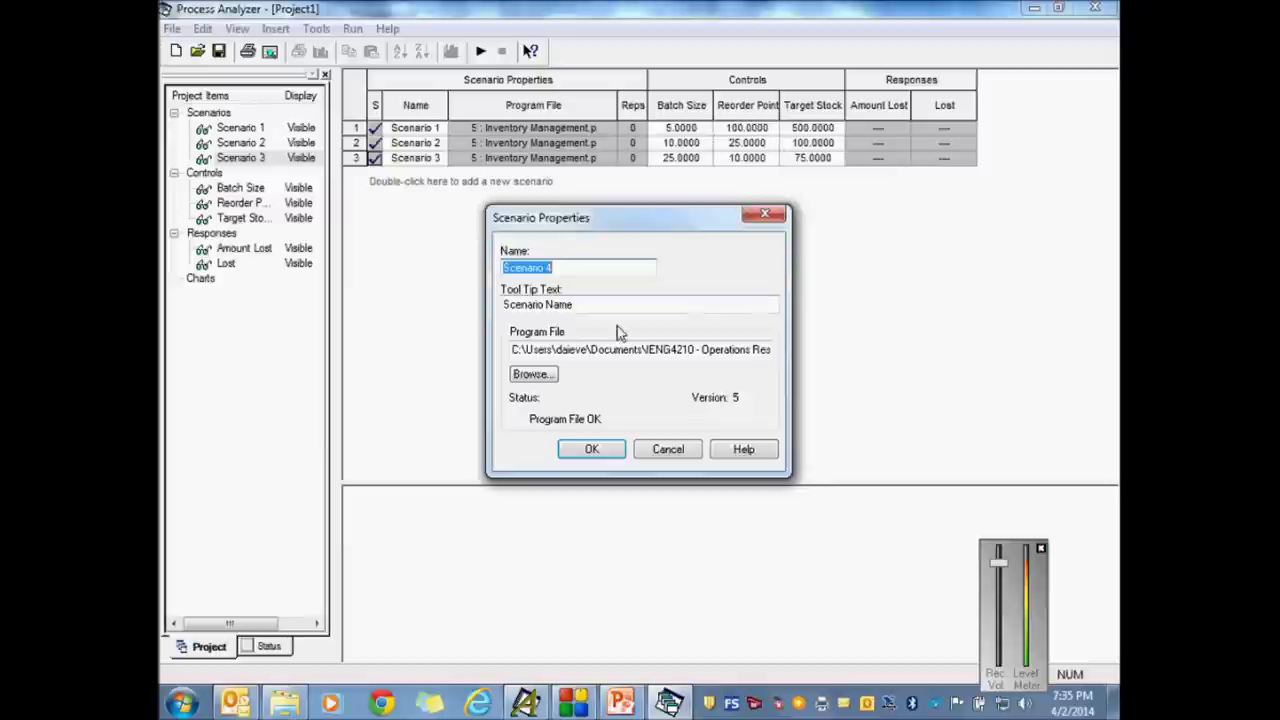
{"action": "left_click", "coordinate": [592, 449]}
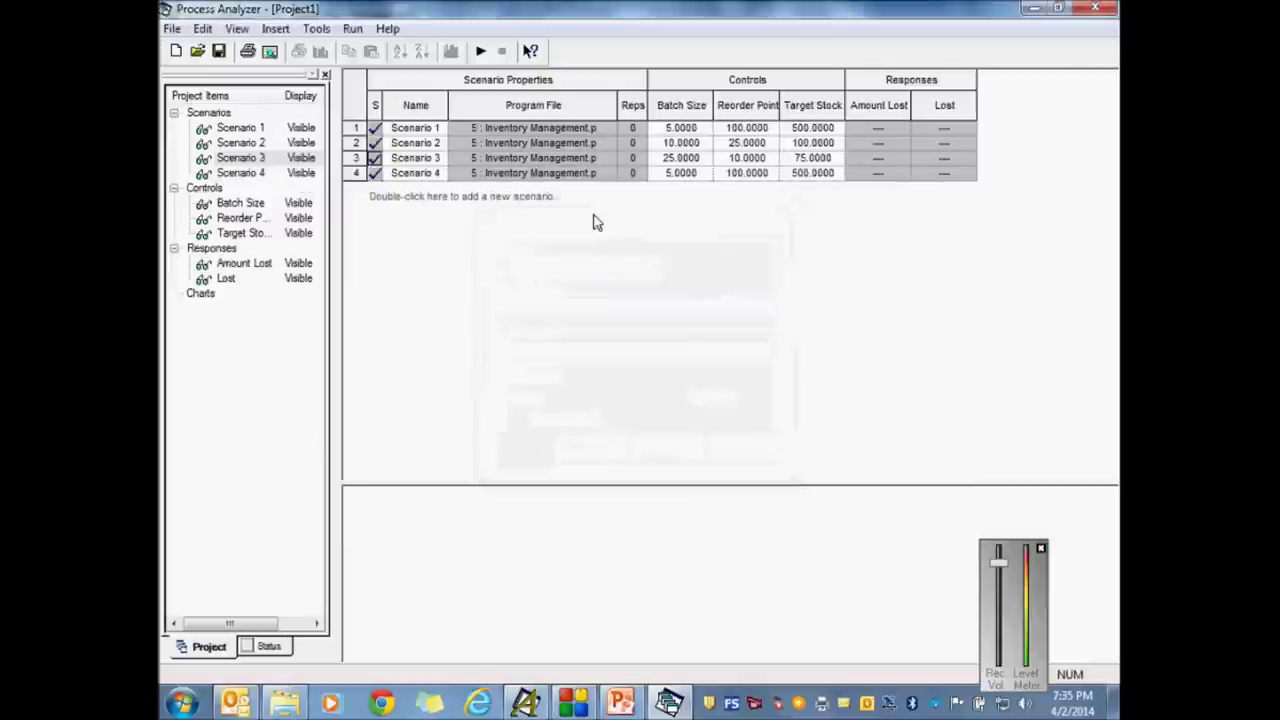
{"action": "left_click", "coordinate": [700, 173]}
{"action": "left_click", "coordinate": [703, 173]}
{"action": "double_click", "coordinate": [703, 173]}
{"action": "type", "text": "1"}
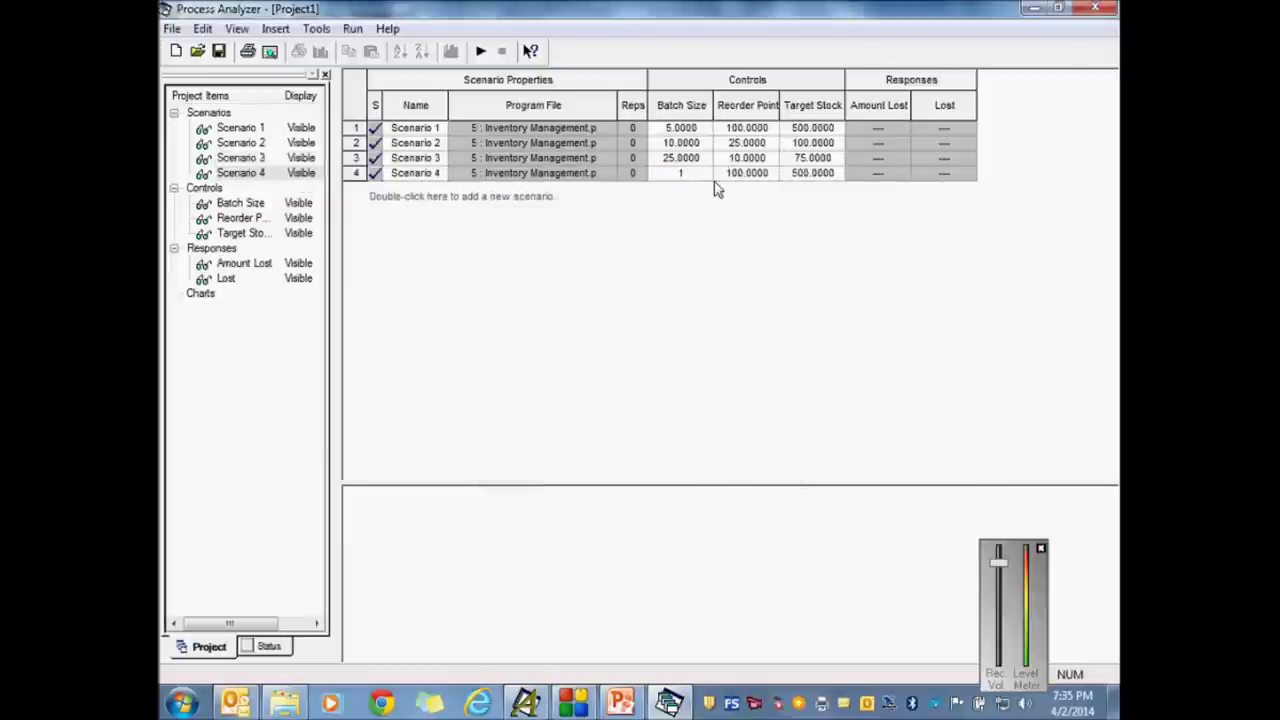
Step: Set Scenario 4's Reorder Point to 10 and its Target Stock to 50
{"action": "left_click", "coordinate": [772, 174]}
{"action": "left_click", "coordinate": [769, 173]}
{"action": "double_click", "coordinate": [743, 174]}
{"action": "type", "text": "10"}
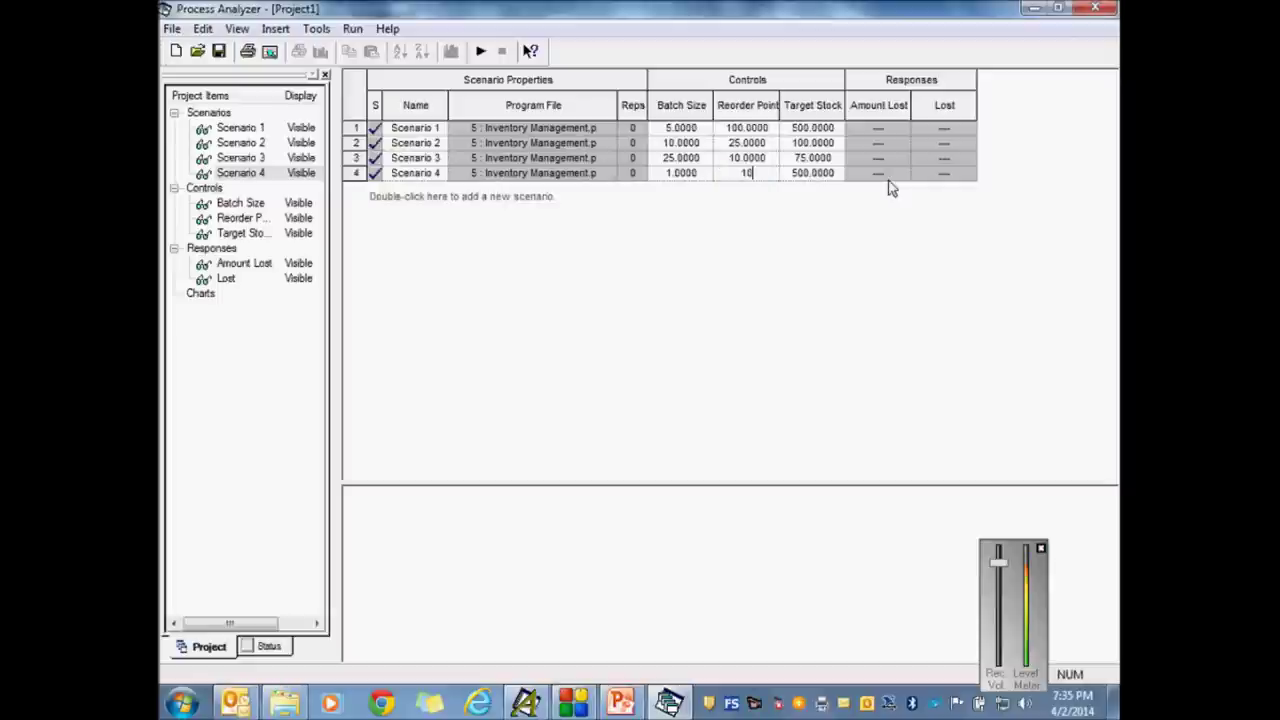
{"action": "left_click", "coordinate": [824, 172]}
{"action": "double_click", "coordinate": [826, 173]}
{"action": "type", "text": "50"}
{"action": "left_click", "coordinate": [800, 263]}
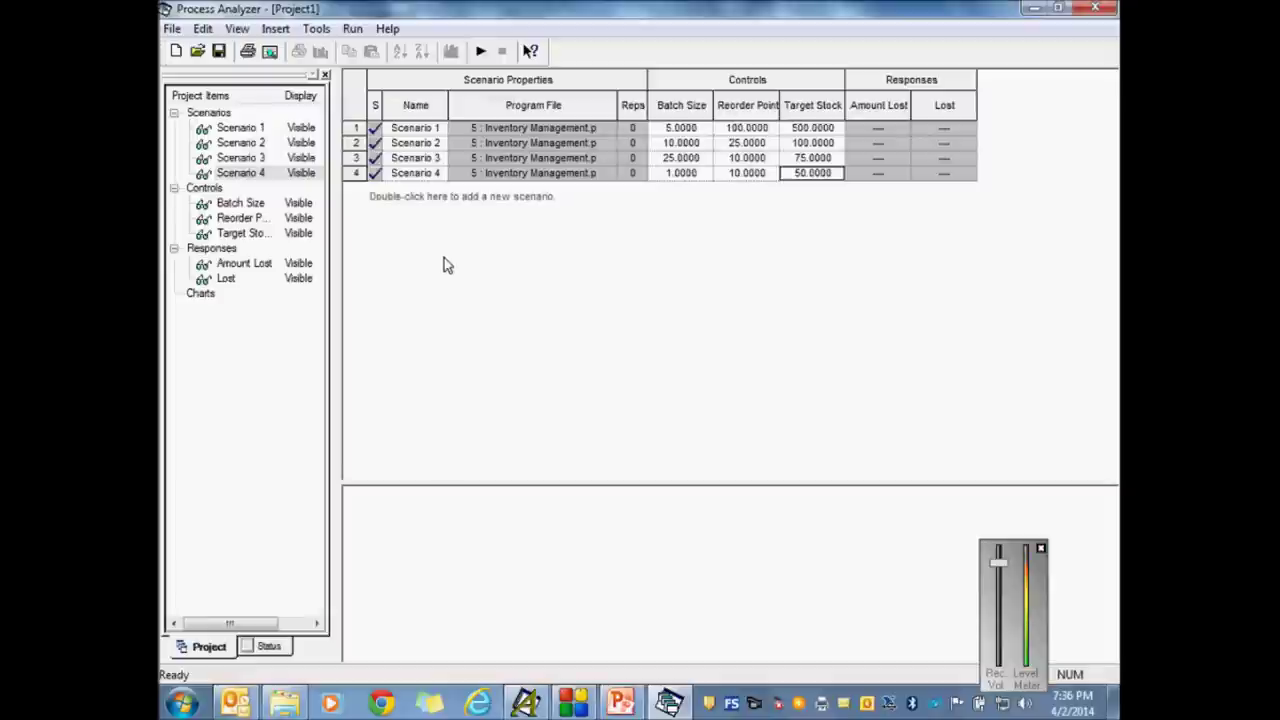
Step: Select all four scenarios and start a run of them without the SIMAN summary report
{"action": "left_click_drag", "start_coordinate": [350, 128], "coordinate": [356, 174]}
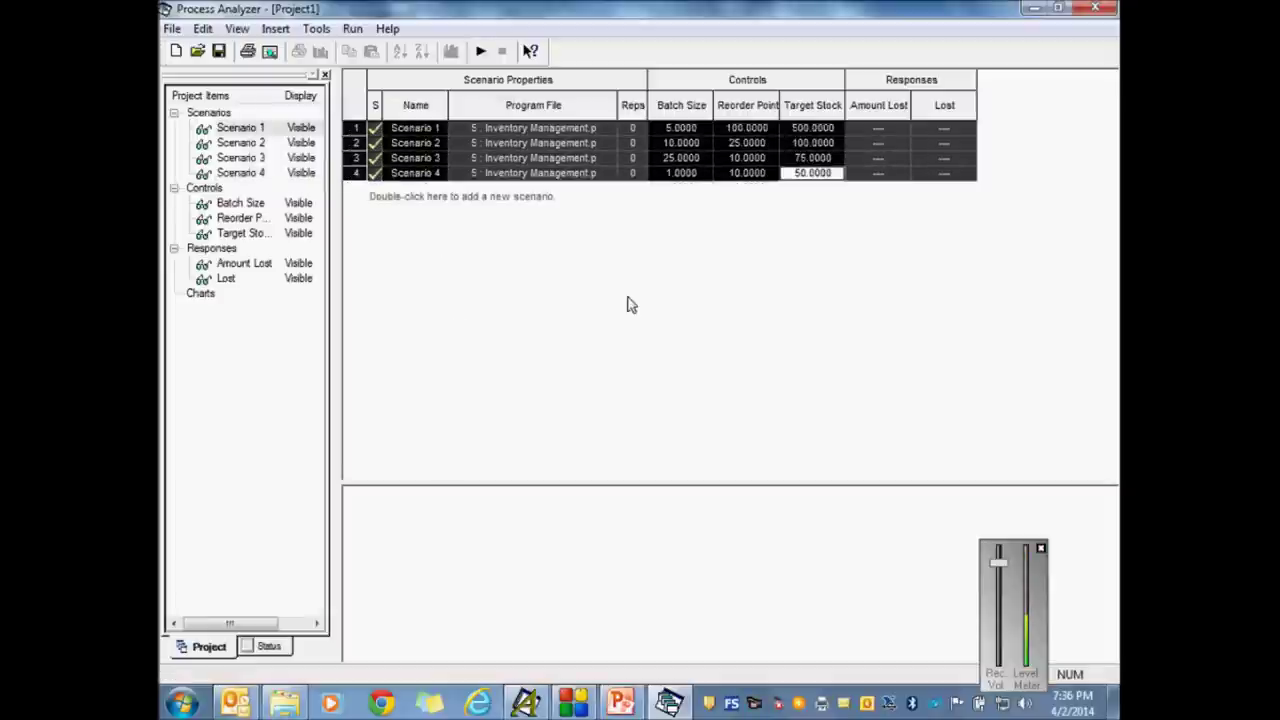
{"action": "double_click", "coordinate": [403, 268]}
{"action": "left_click", "coordinate": [676, 452]}
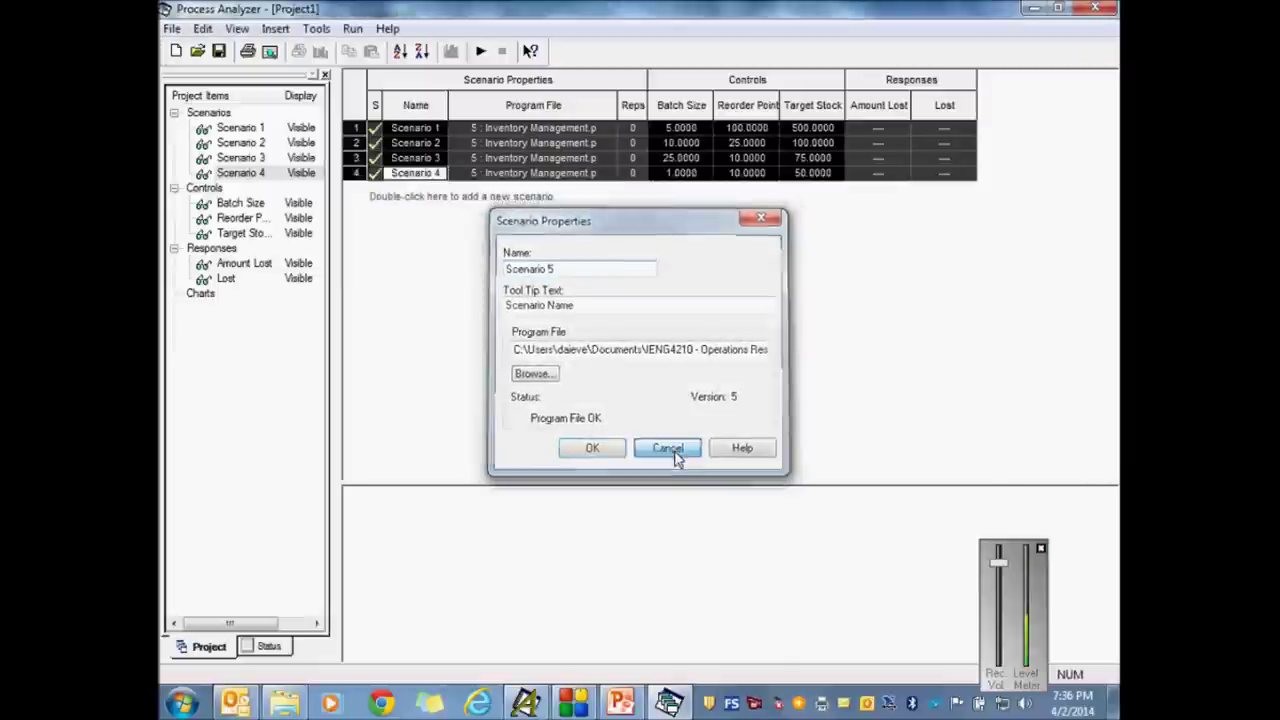
{"action": "left_click", "coordinate": [481, 52]}
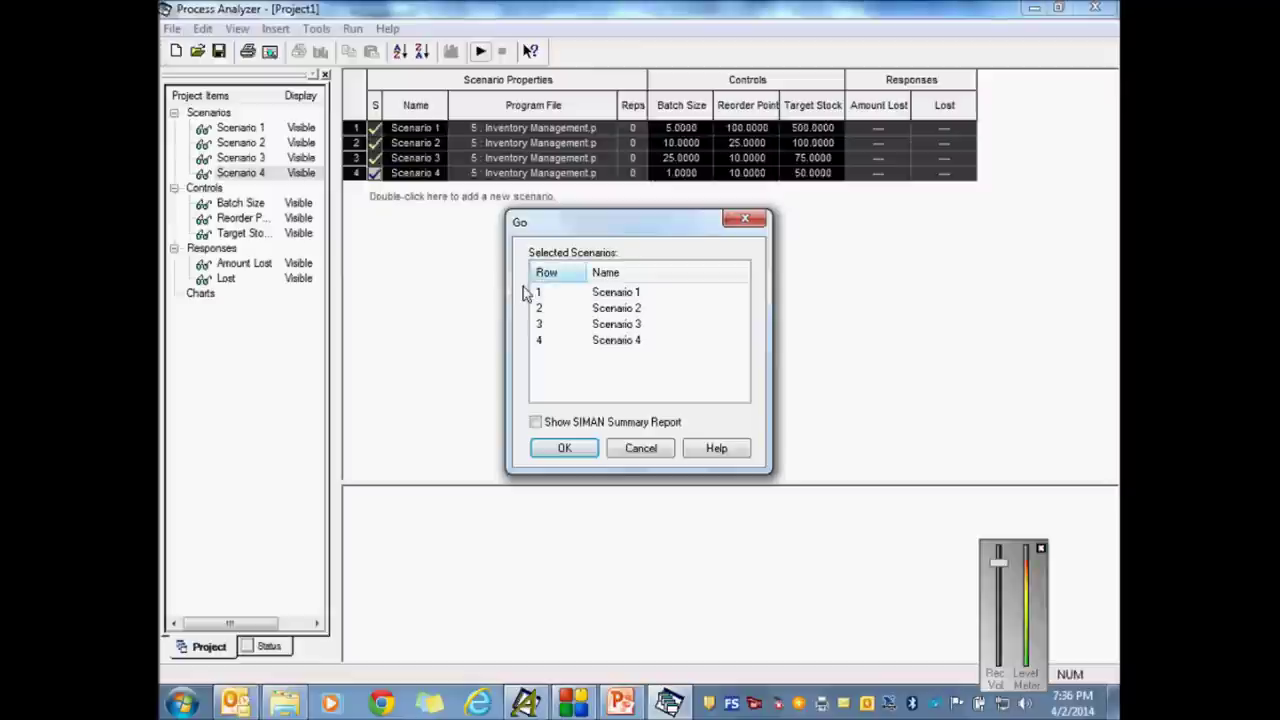
{"action": "left_click", "coordinate": [571, 453]}
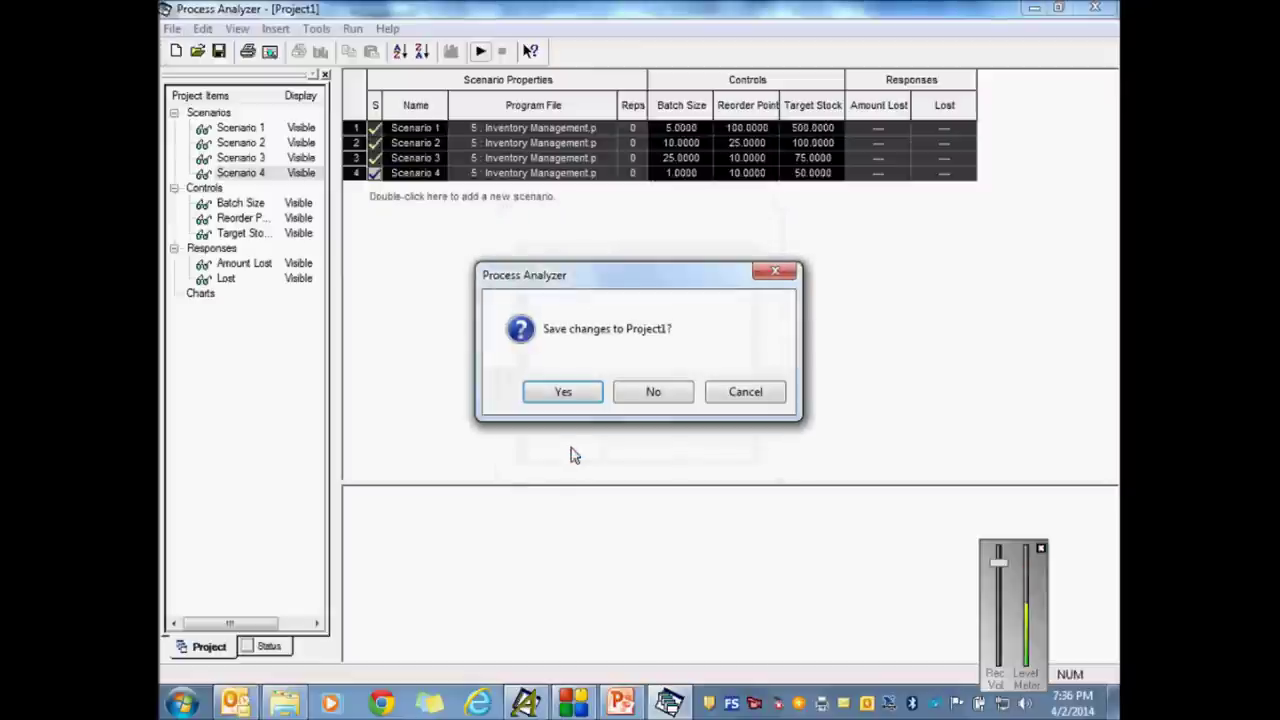
Step: Save the project as Inventory Management Process Testing in the Arena Files folder and let the four scenarios run
{"action": "left_click", "coordinate": [565, 393]}
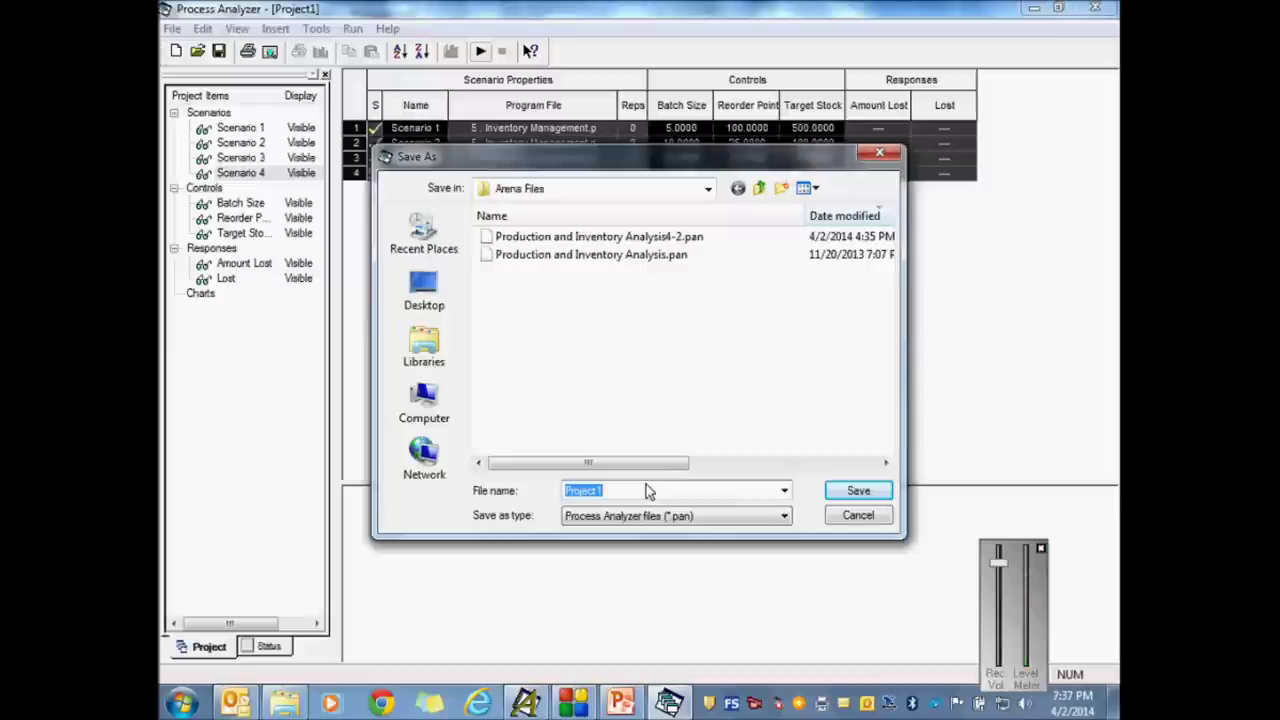
{"action": "key", "text": "BackSpace"}
{"action": "type", "text": "Inv"}
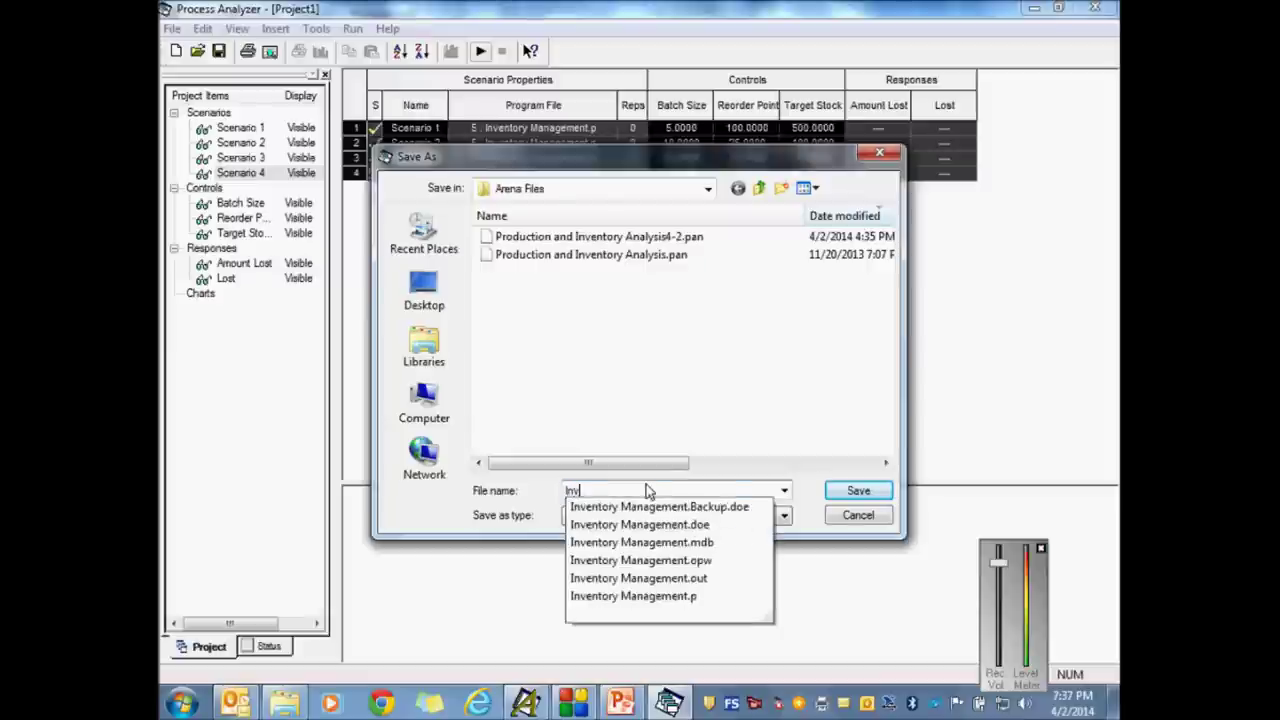
{"action": "type", "text": "entory Managemen"}
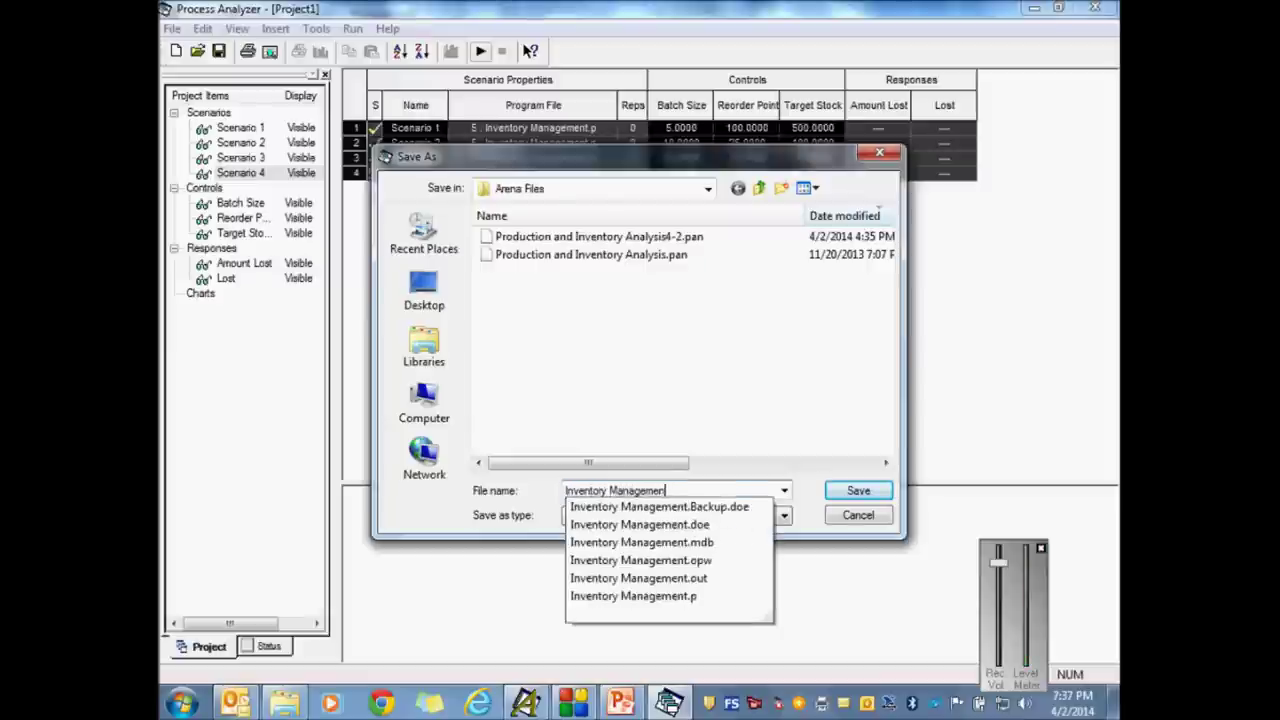
{"action": "type", "text": "t Process Testing"}
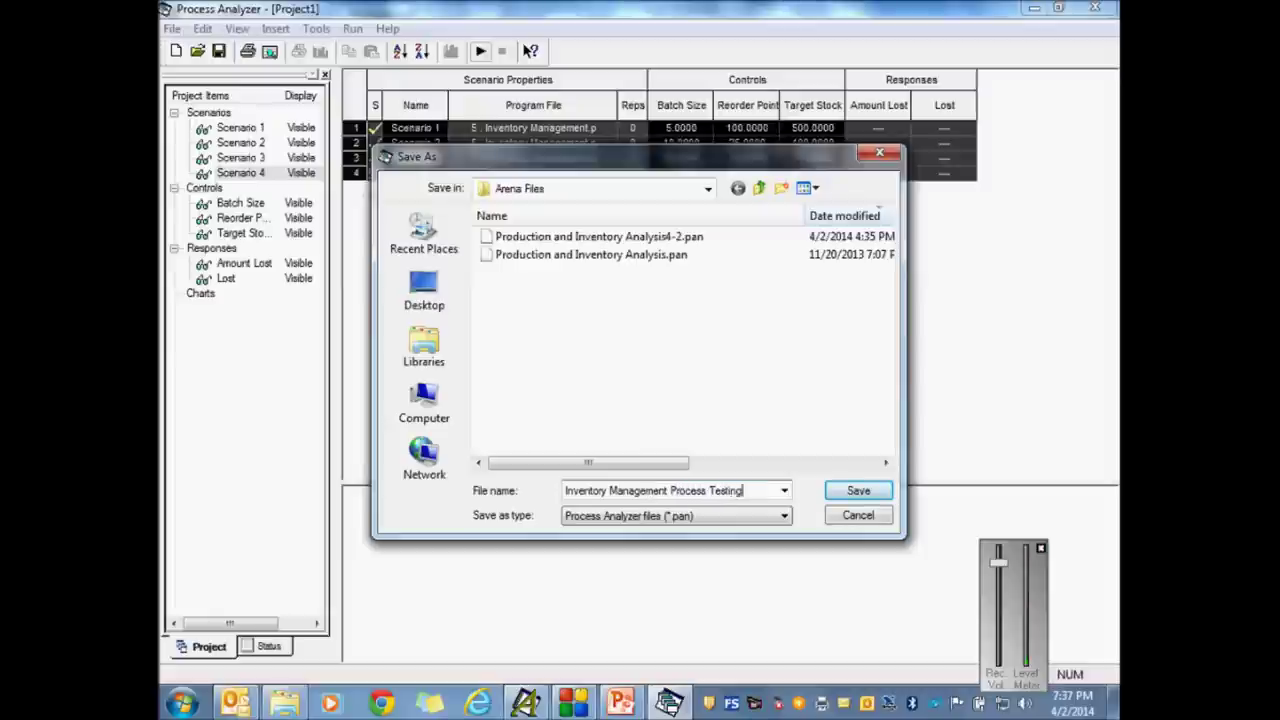
{"action": "left_click", "coordinate": [858, 491]}
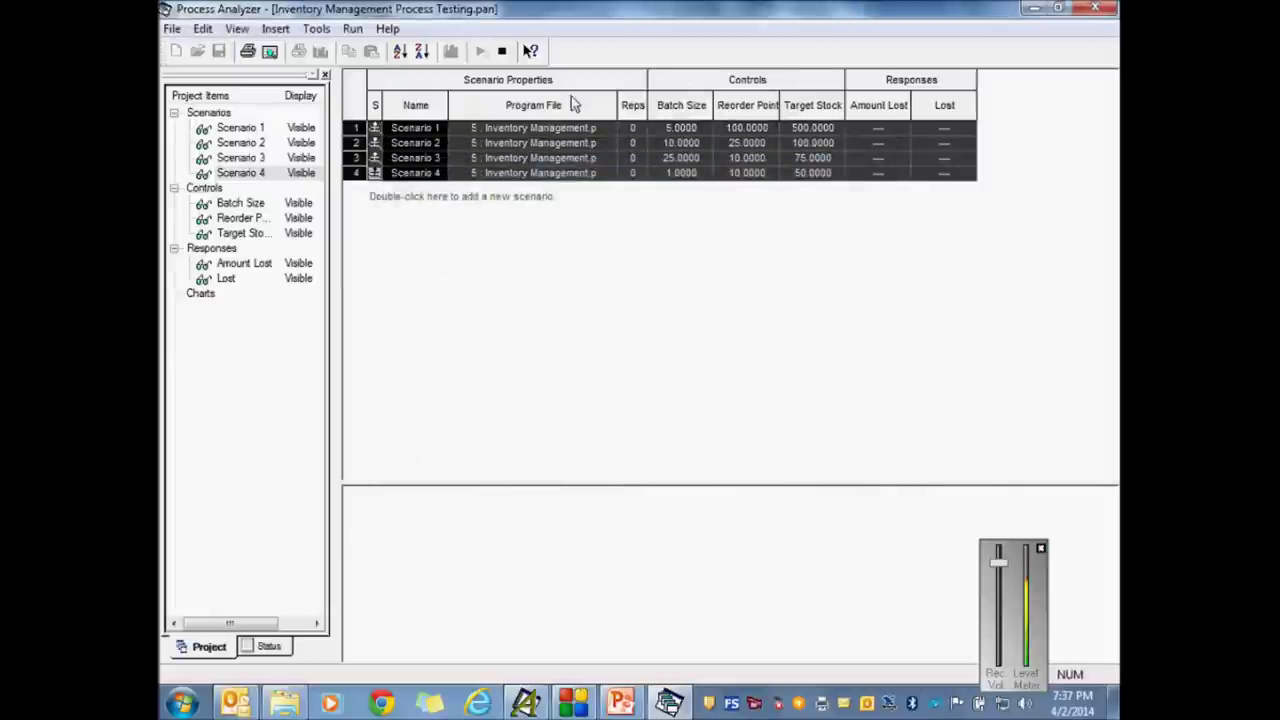
{"action": "left_click", "coordinate": [480, 51]}
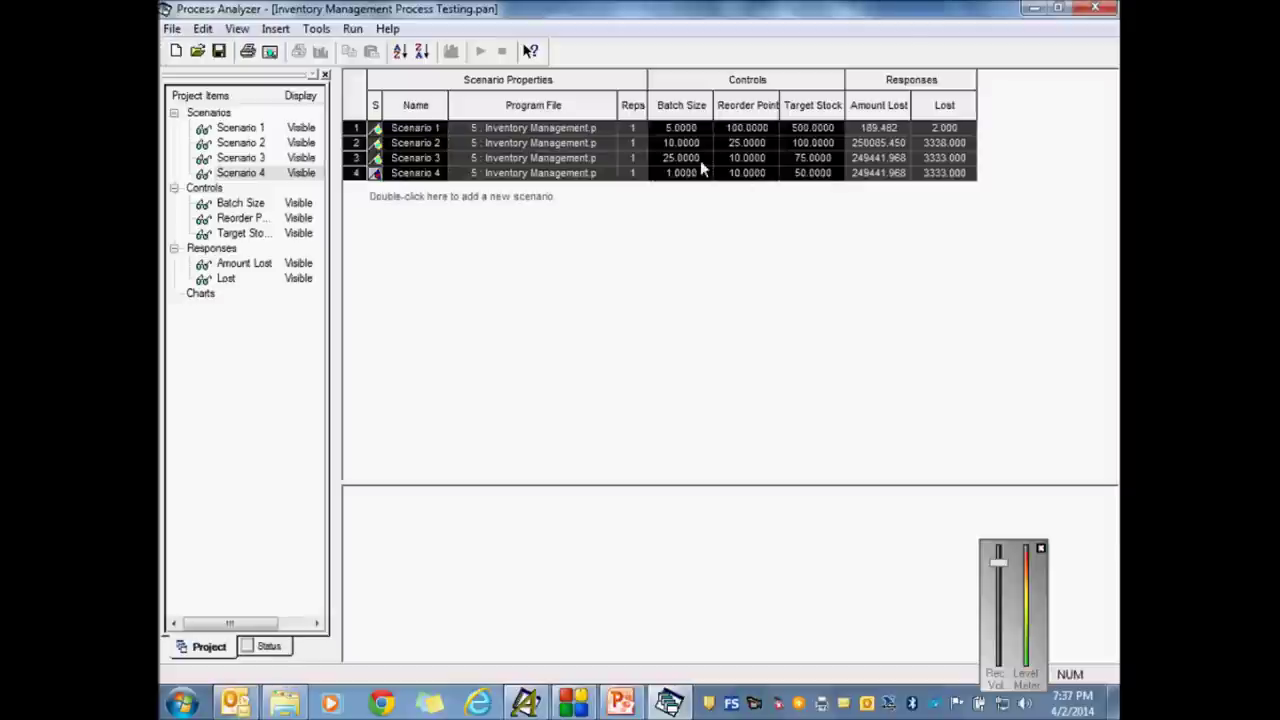
Step: Reset the run results of all four scenarios without adding another scenario
{"action": "left_click", "coordinate": [356, 30]}
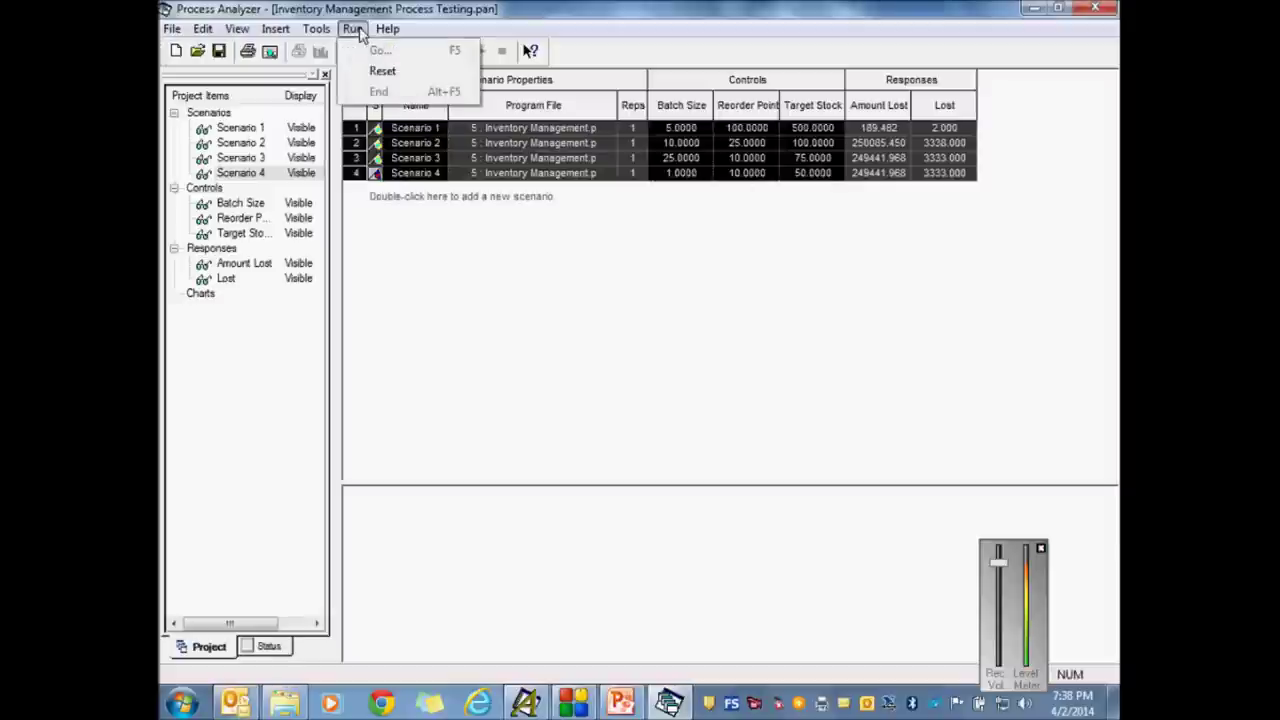
{"action": "left_click", "coordinate": [405, 84]}
{"action": "left_click", "coordinate": [735, 395]}
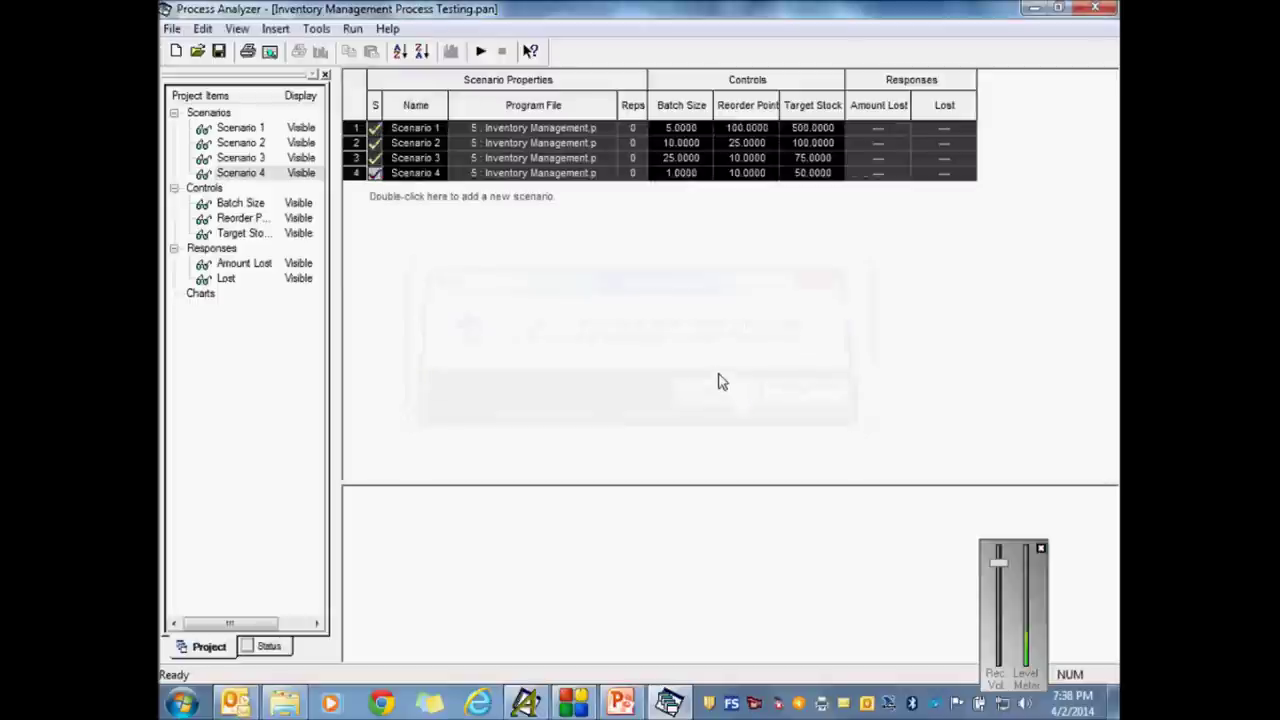
{"action": "double_click", "coordinate": [717, 381]}
{"action": "left_click", "coordinate": [690, 448]}
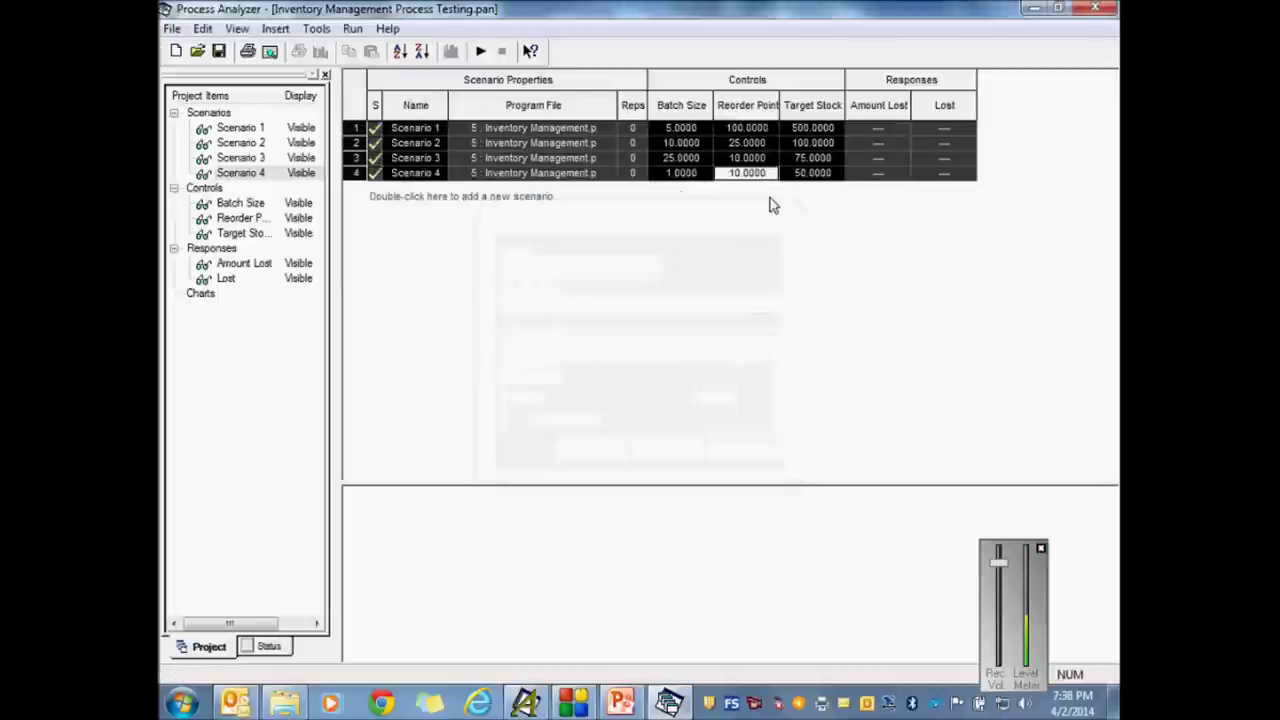
Step: Keep Scenario 2's Batch Size at 10 and set its Reorder Point to 100
{"action": "double_click", "coordinate": [680, 143]}
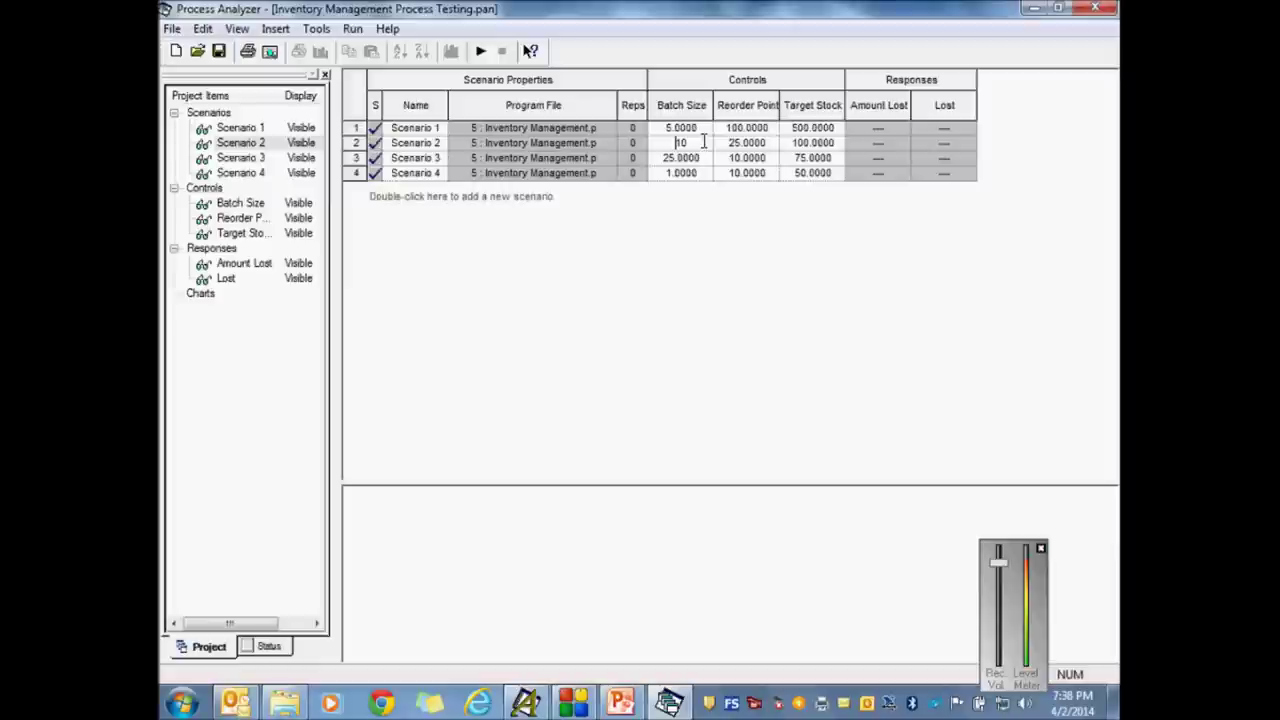
{"action": "left_click", "coordinate": [690, 143]}
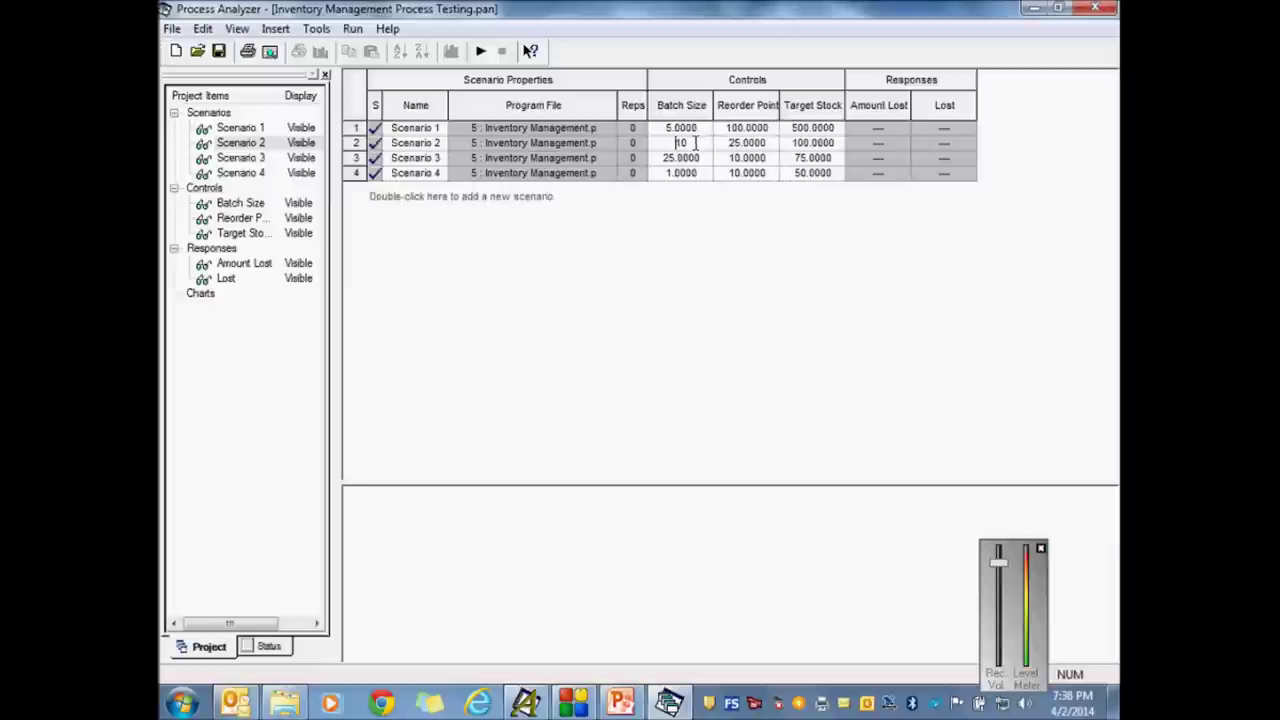
{"action": "left_click", "coordinate": [708, 228]}
{"action": "left_click", "coordinate": [746, 145]}
{"action": "left_click", "coordinate": [744, 145]}
{"action": "left_click_drag", "start_coordinate": [760, 145], "coordinate": [738, 146]}
{"action": "type", "text": "100"}
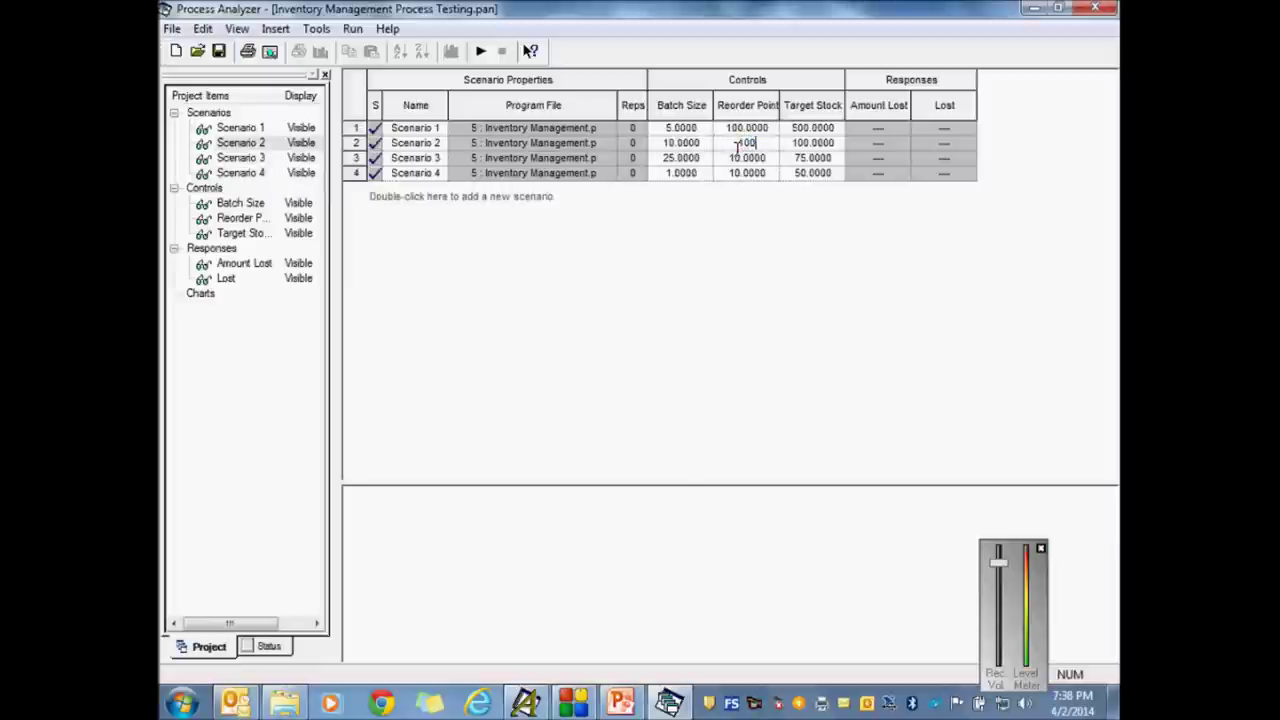
Step: Set Scenario 2's Target Stock to 400
{"action": "left_click", "coordinate": [792, 149]}
{"action": "left_click", "coordinate": [800, 150]}
{"action": "left_click_drag", "start_coordinate": [822, 143], "coordinate": [798, 148]}
{"action": "type", "text": "400"}
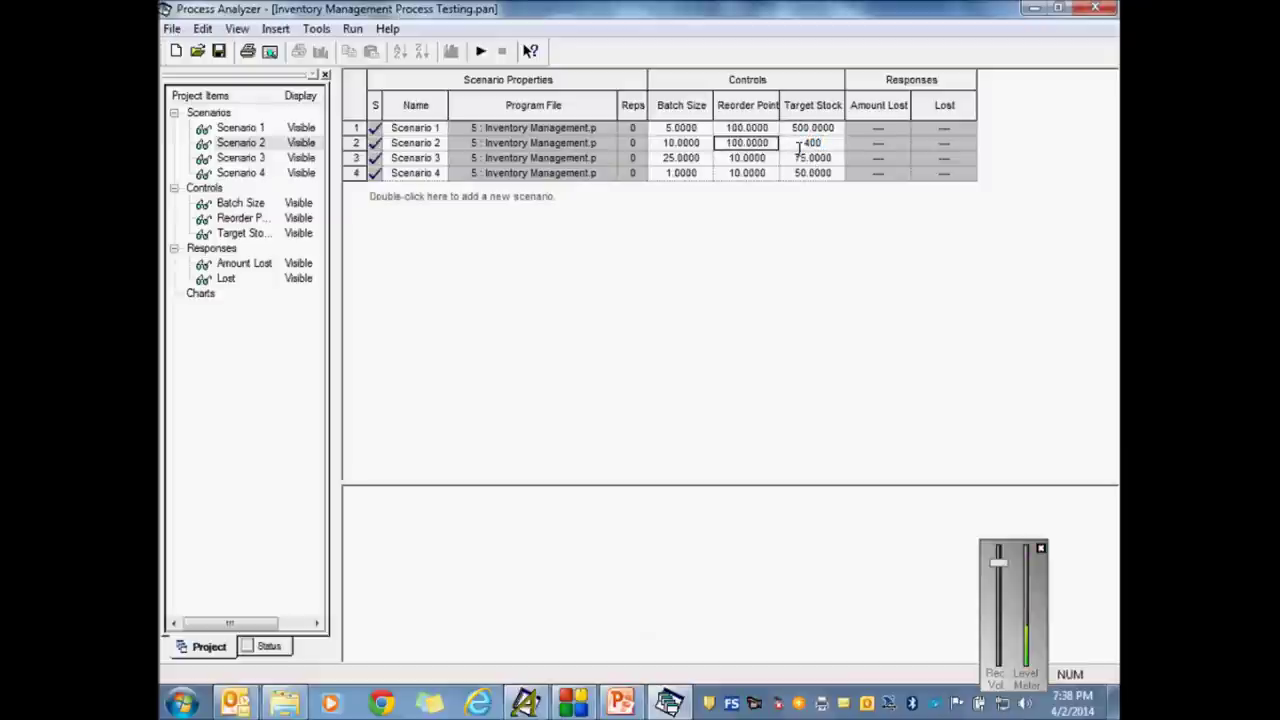
{"action": "left_click", "coordinate": [733, 258]}
Step: Set Scenario 3's Batch Size to 10 and its Reorder Point to 100
{"action": "left_click", "coordinate": [694, 170]}
{"action": "left_click", "coordinate": [700, 160]}
{"action": "left_click", "coordinate": [703, 162]}
{"action": "key", "text": "BackSpace"}
{"action": "key", "text": "BackSpace"}
{"action": "type", "text": "10"}
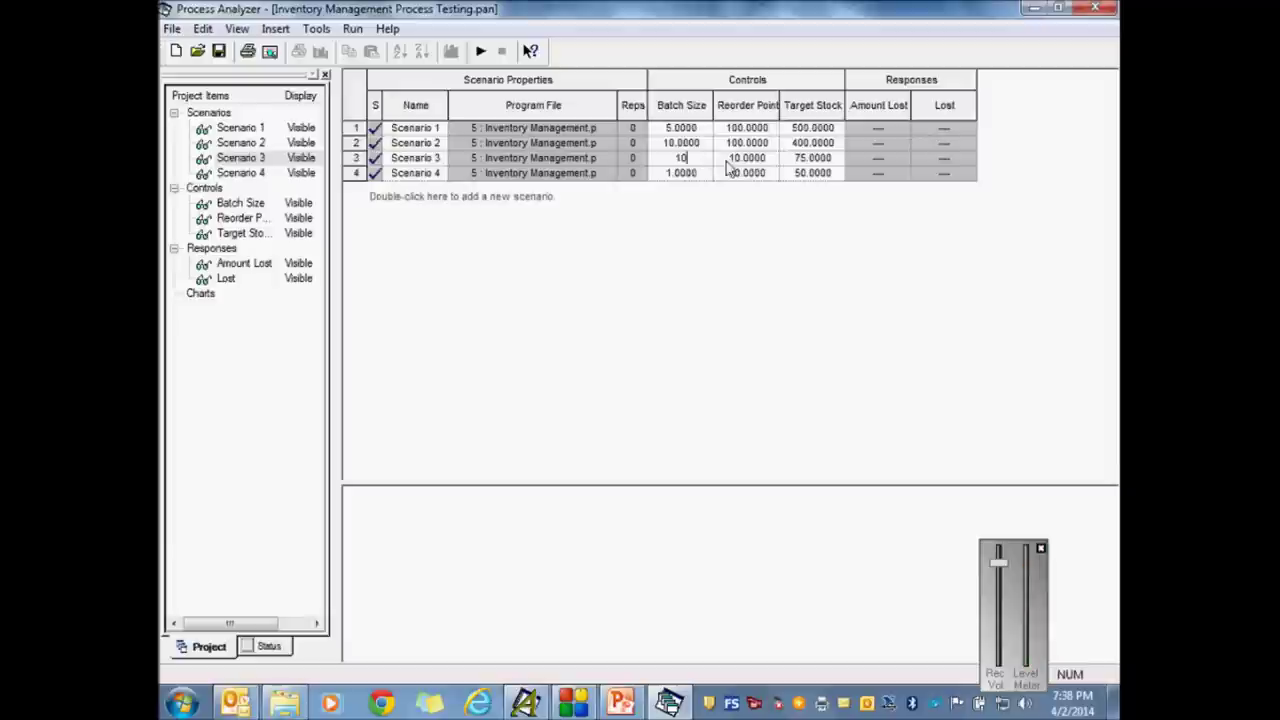
{"action": "left_click", "coordinate": [742, 158]}
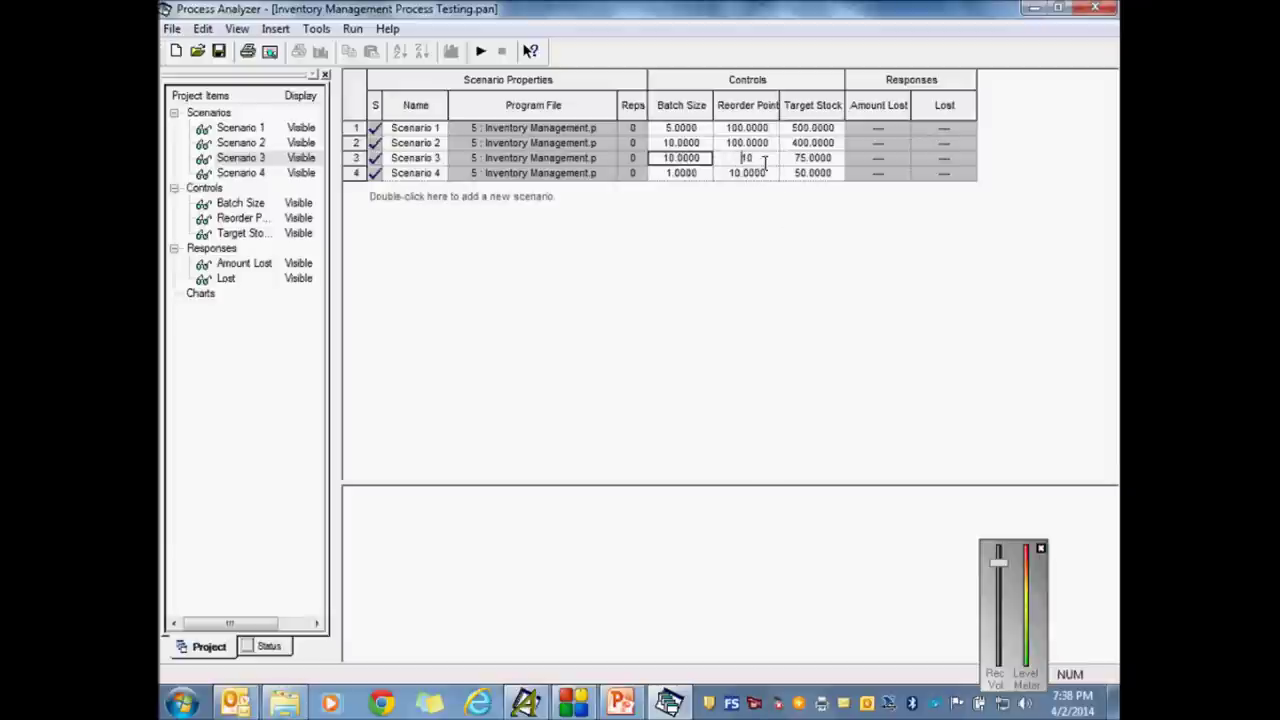
{"action": "type", "text": "0"}
Step: Set Scenario 3's Target Stock to 300
{"action": "left_click", "coordinate": [812, 158]}
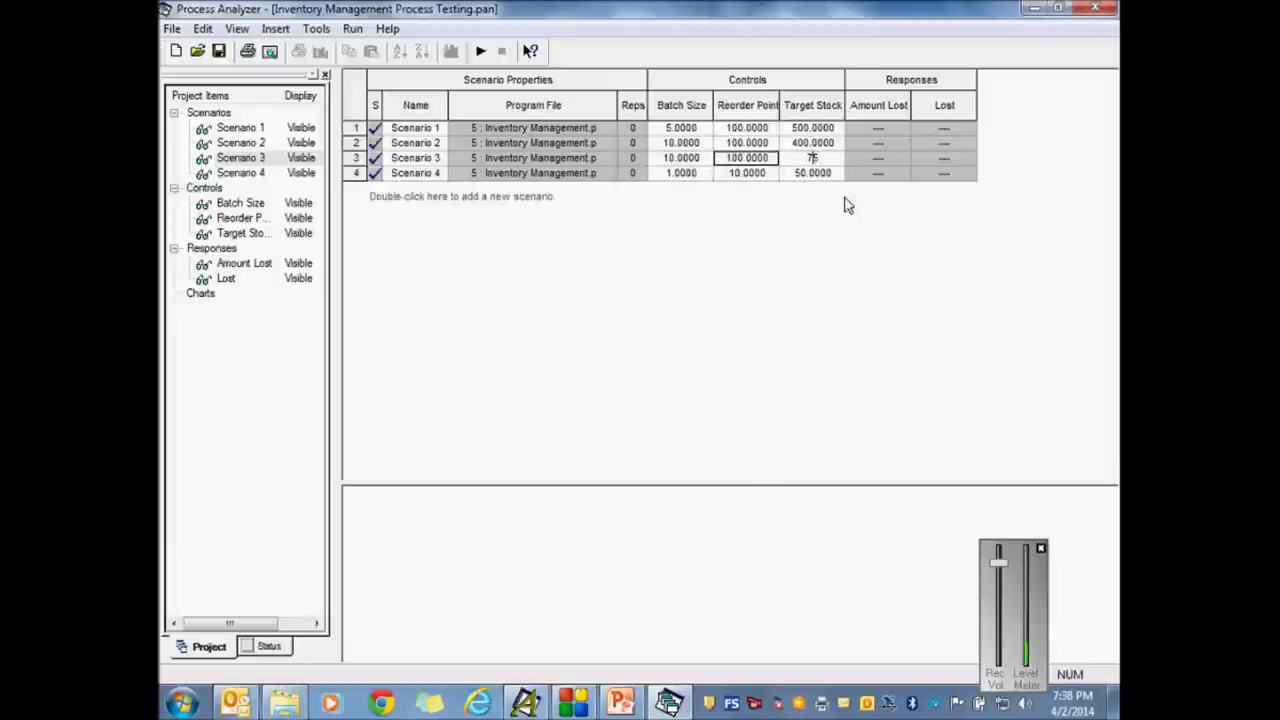
{"action": "key", "text": "BackSpace"}
{"action": "key", "text": "BackSpace"}
{"action": "type", "text": "300"}
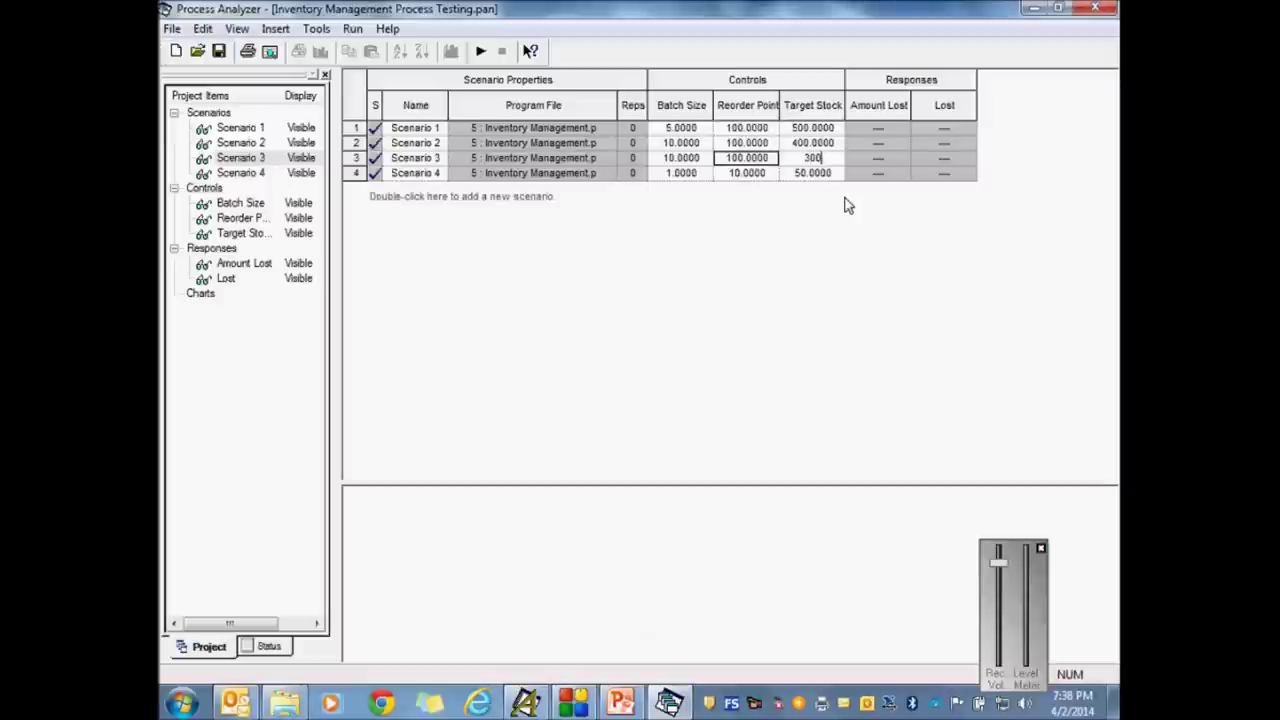
{"action": "key", "text": "Return"}
Step: Set Scenario 4's Batch Size to 10 and its Reorder Point to 100
{"action": "left_click", "coordinate": [688, 176]}
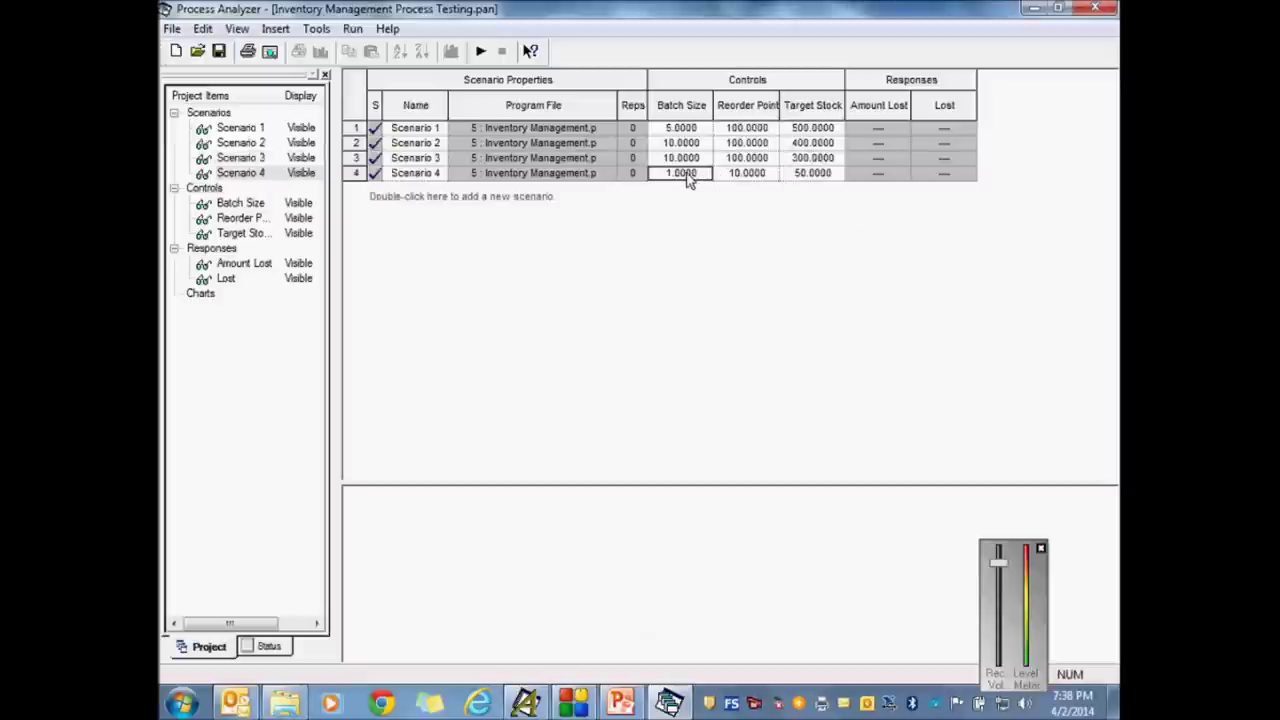
{"action": "left_click", "coordinate": [688, 176]}
{"action": "type", "text": "0"}
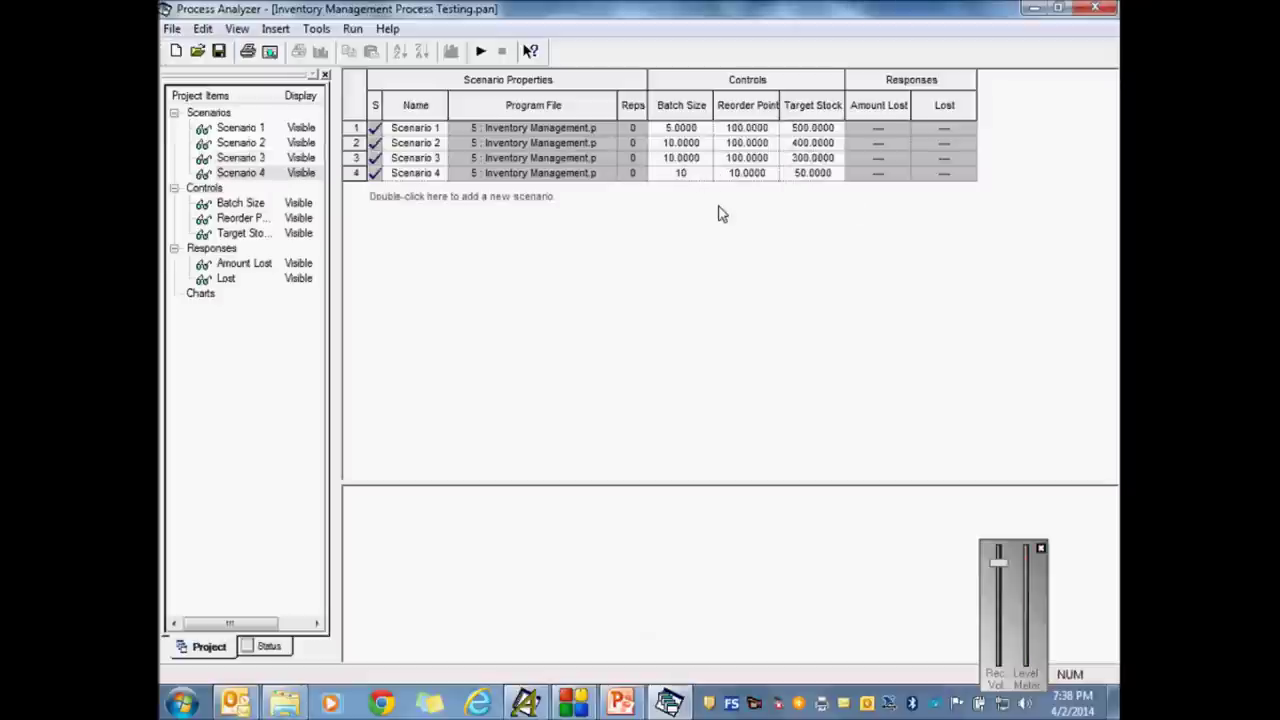
{"action": "left_click", "coordinate": [744, 177]}
{"action": "left_click", "coordinate": [757, 176]}
{"action": "type", "text": "10"}
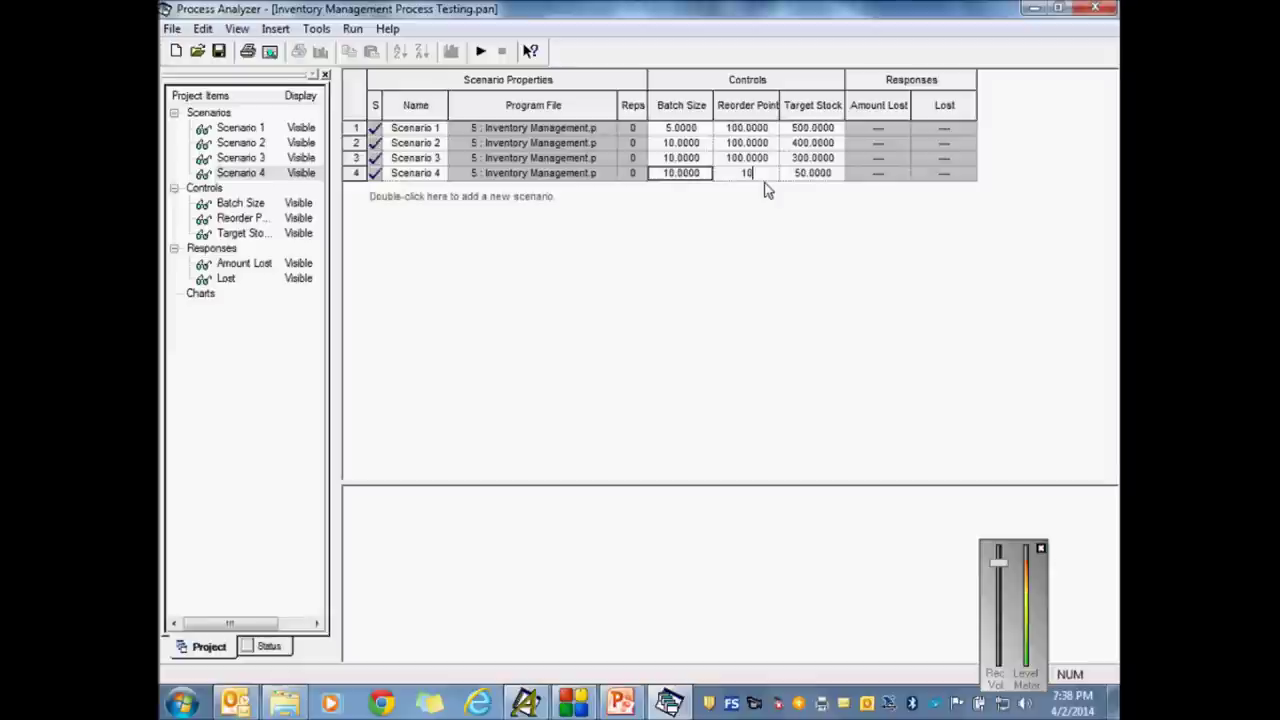
{"action": "type", "text": "0"}
Step: Set Scenario 4's Target Stock to 200
{"action": "left_click", "coordinate": [803, 174]}
{"action": "left_click", "coordinate": [801, 173]}
{"action": "type", "text": "200"}
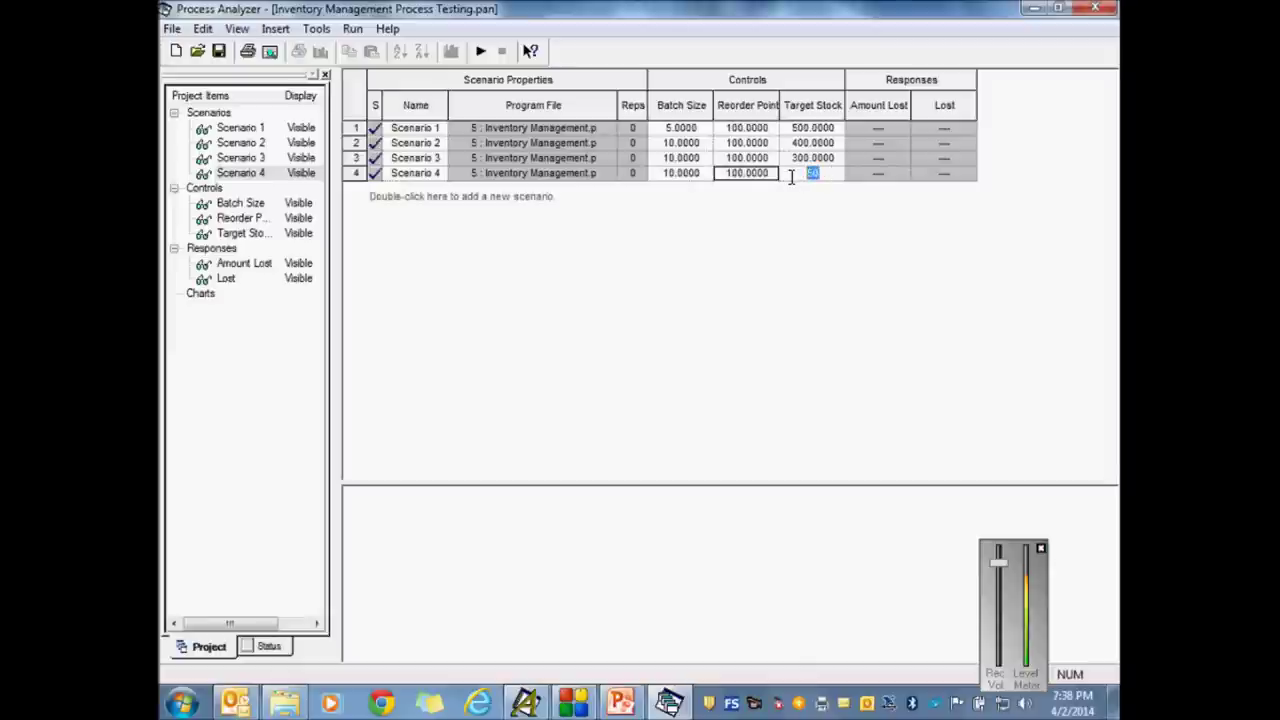
{"action": "key", "text": "Return"}
{"action": "key", "text": "Tab"}
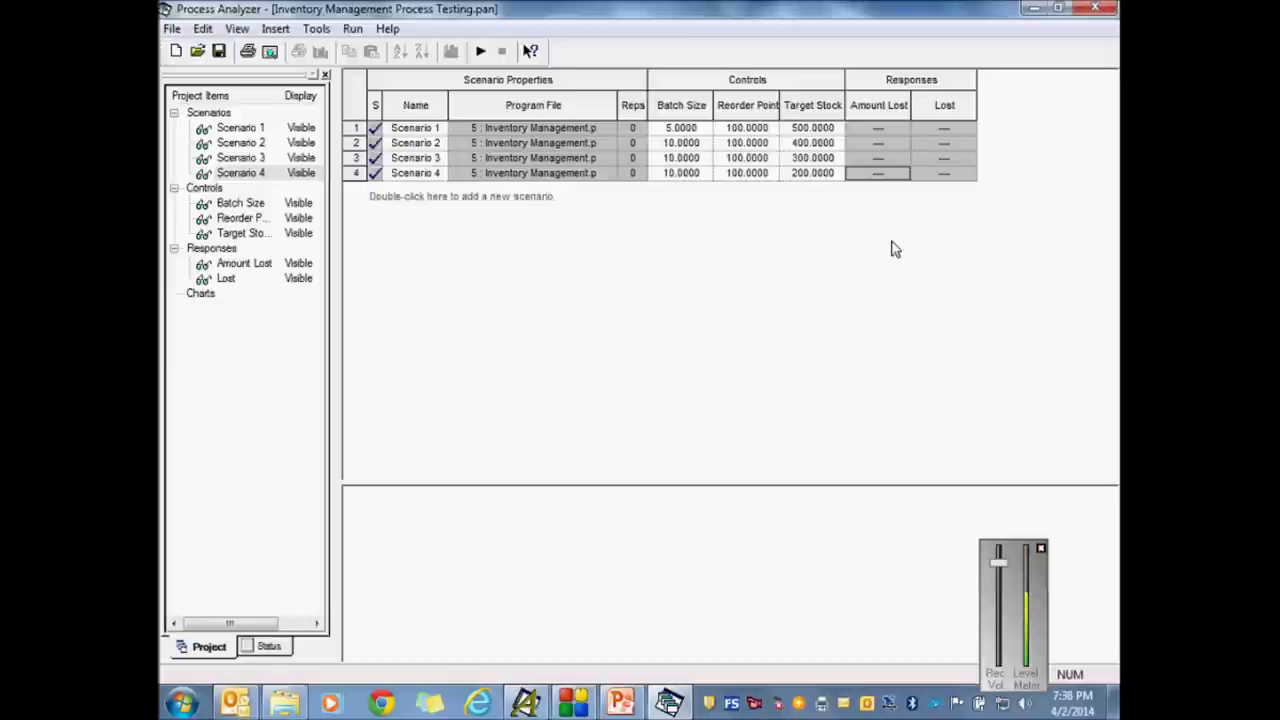
Step: Insert the user-specified variable Inventory as an additional response alongside Amount Lost and Lost
{"action": "left_click", "coordinate": [911, 77]}
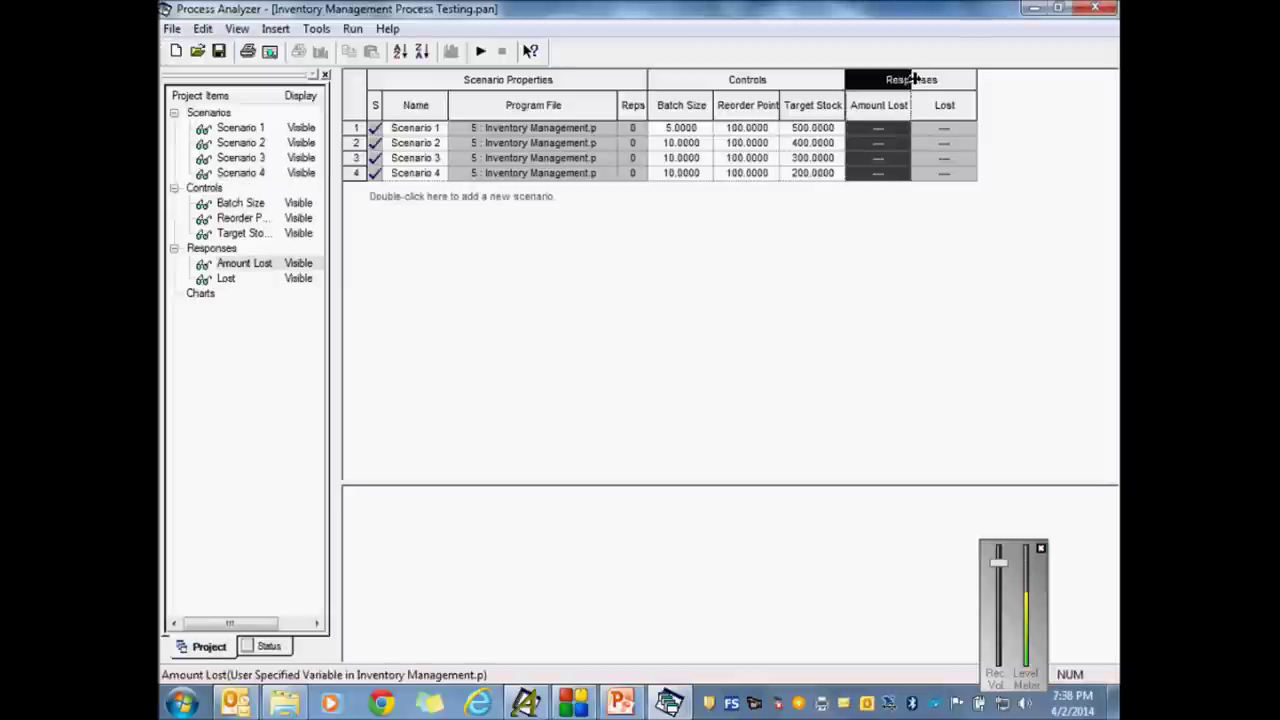
{"action": "left_click", "coordinate": [944, 172]}
{"action": "left_click", "coordinate": [942, 86]}
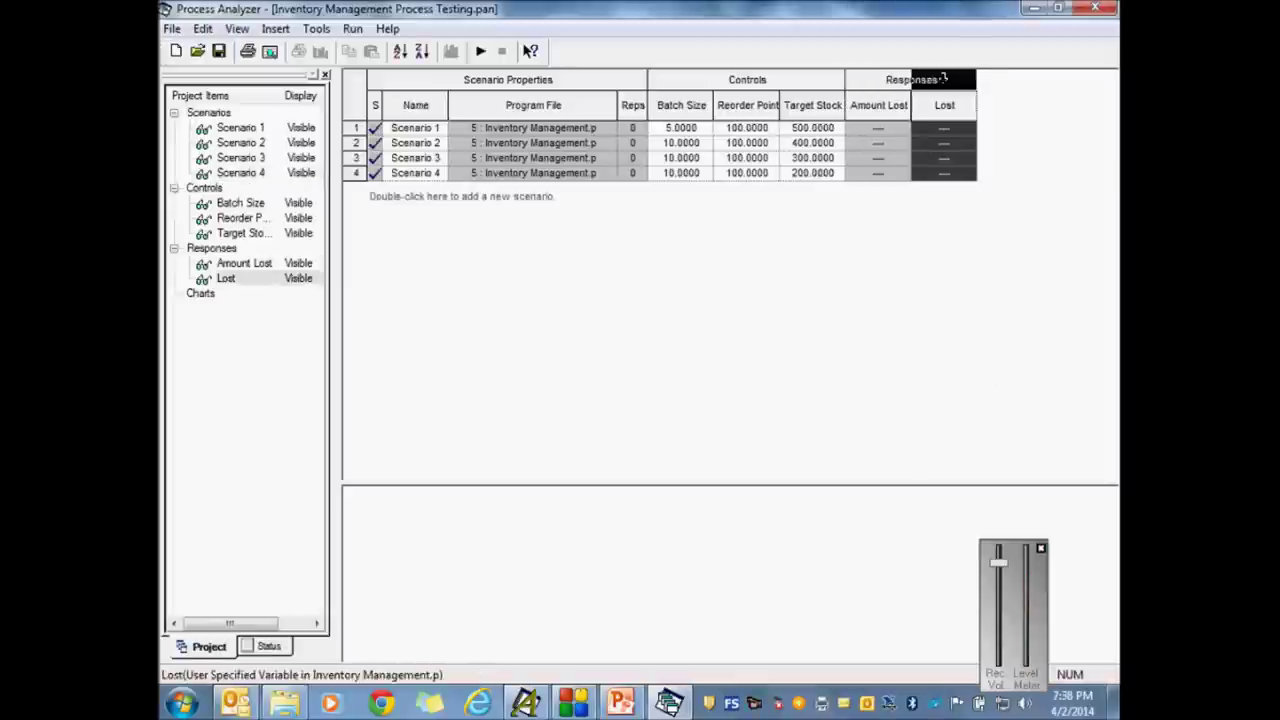
{"action": "right_click", "coordinate": [938, 84]}
{"action": "left_click", "coordinate": [996, 112]}
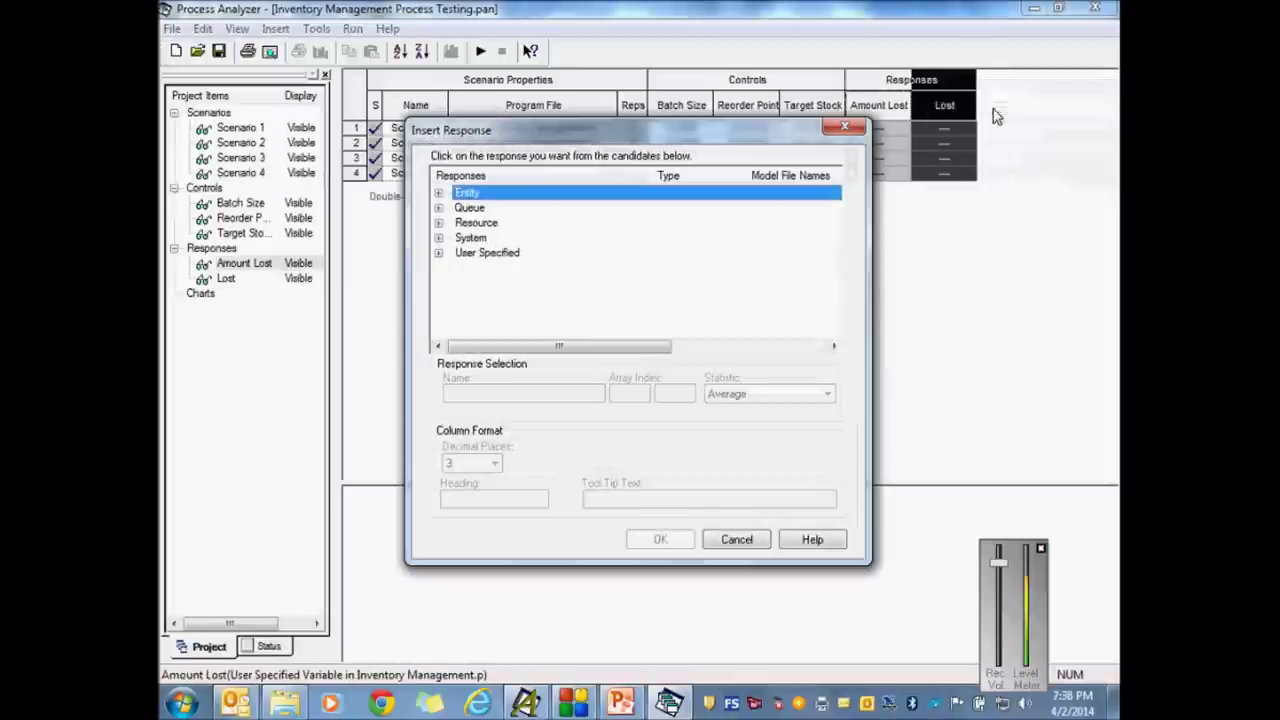
{"action": "left_click", "coordinate": [439, 252]}
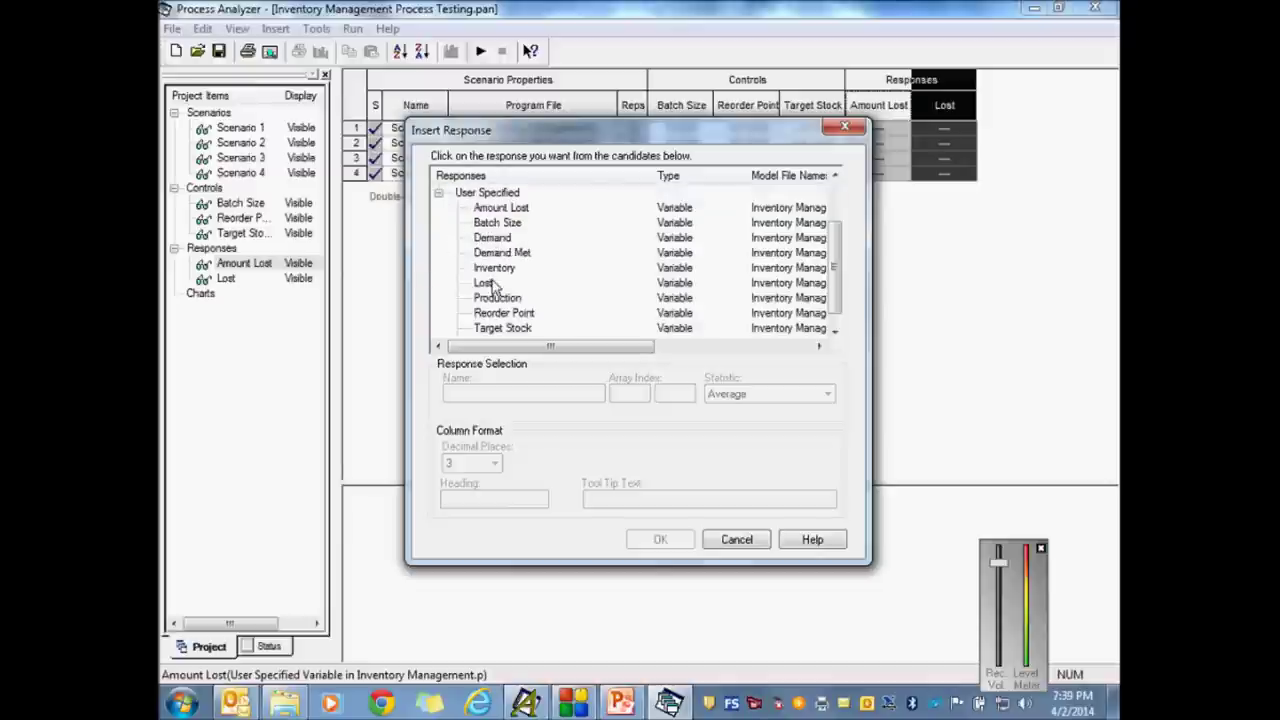
{"action": "left_click", "coordinate": [492, 270]}
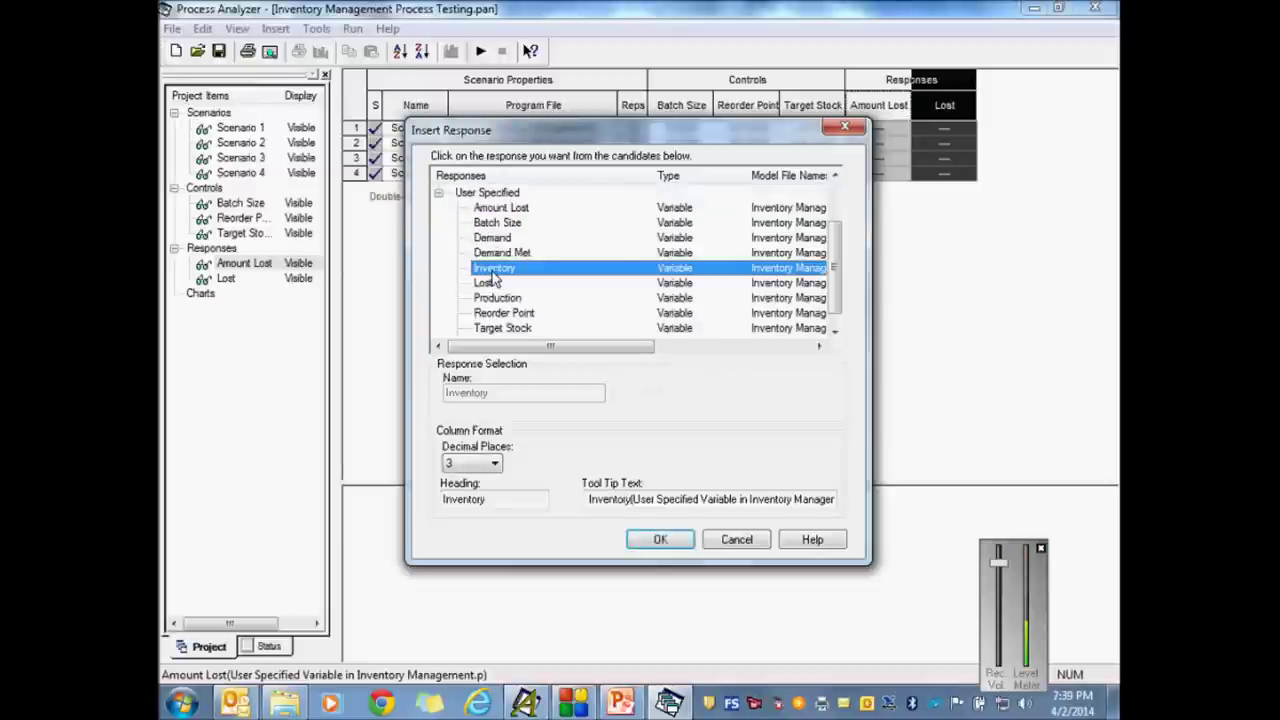
{"action": "left_click", "coordinate": [662, 540]}
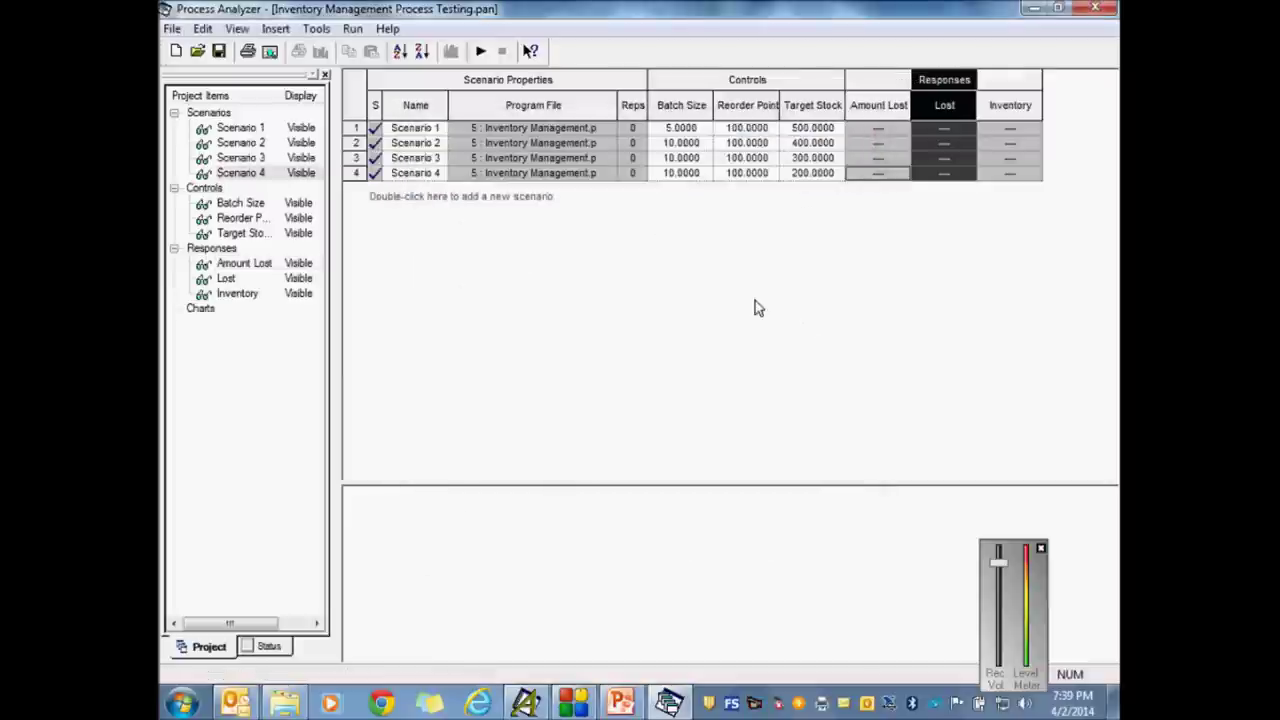
Step: Select Scenarios 1 to 4 and run them together
{"action": "key", "text": "Left"}
{"action": "key", "text": "Left"}
{"action": "left_click_drag", "start_coordinate": [356, 128], "coordinate": [356, 173]}
{"action": "left_click", "coordinate": [480, 51]}
{"action": "left_click", "coordinate": [566, 446]}
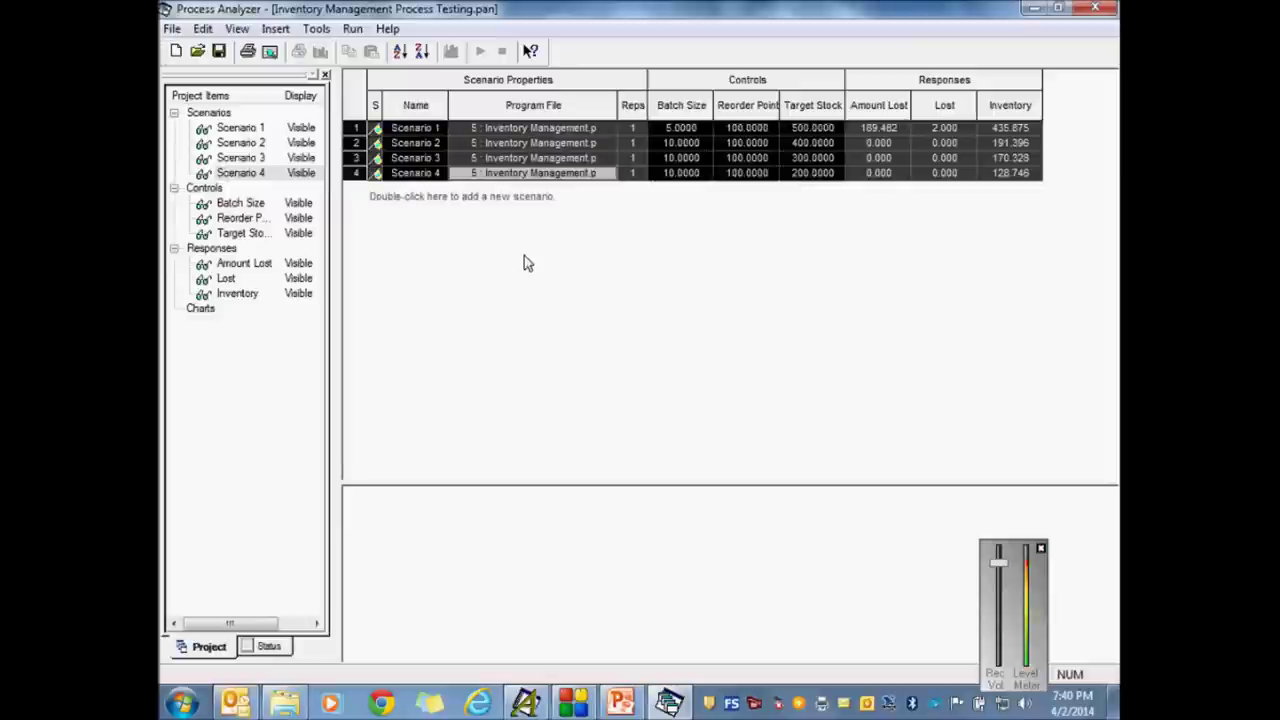
Step: Reset the four selected scenarios to their pre-run state, clearing their response data
{"action": "left_click", "coordinate": [352, 30]}
{"action": "left_click", "coordinate": [382, 71]}
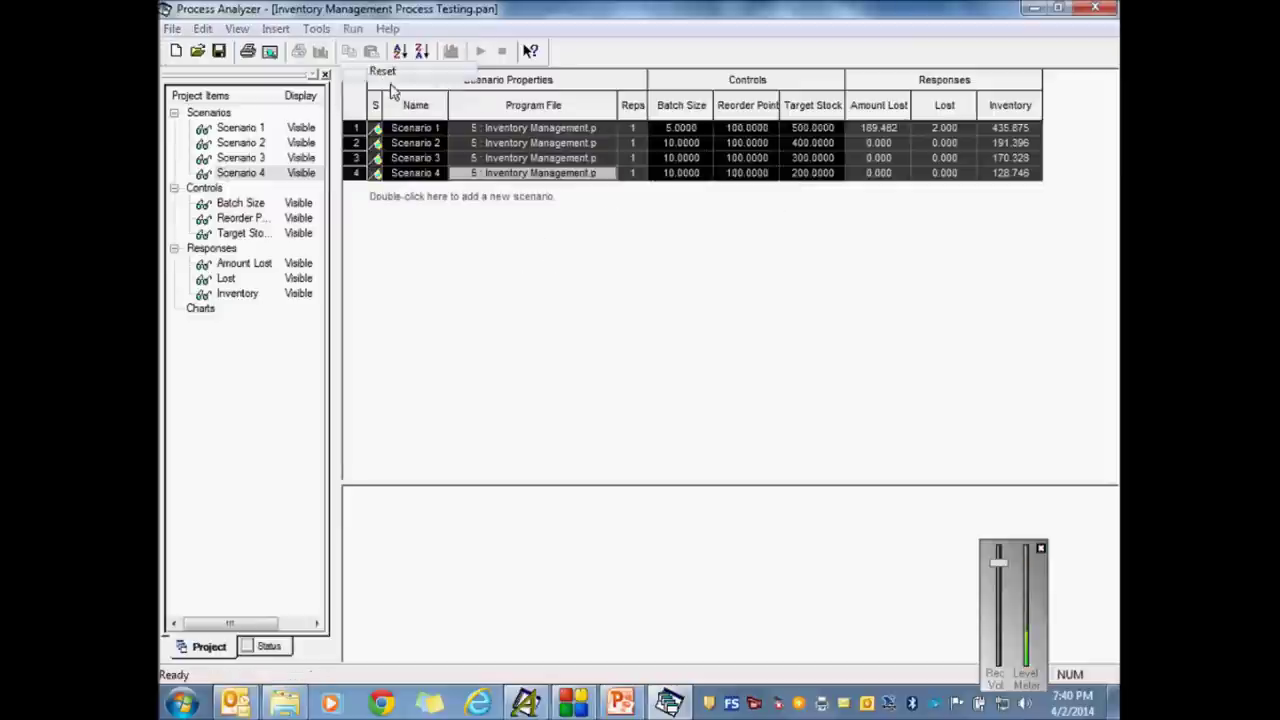
{"action": "left_click", "coordinate": [714, 393]}
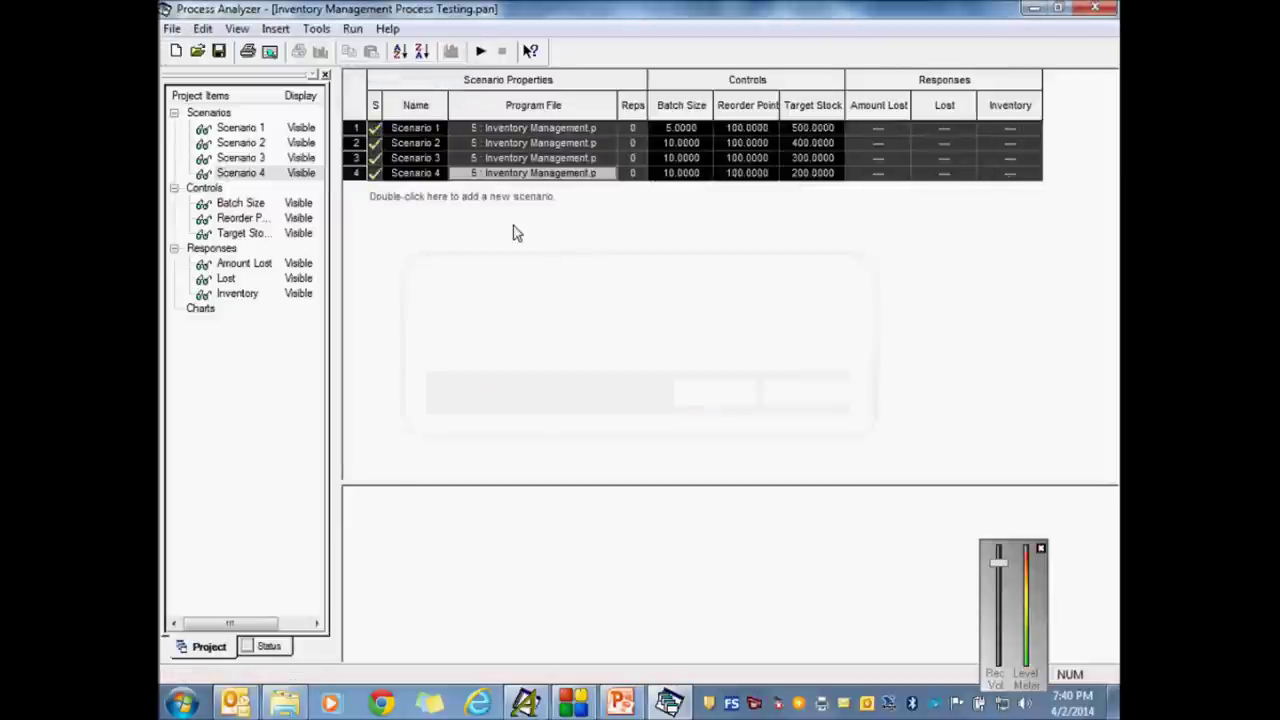
Step: Add Scenario 5 for the same program file, with a Batch Size of 10 and a Target Stock of 150
{"action": "double_click", "coordinate": [477, 197]}
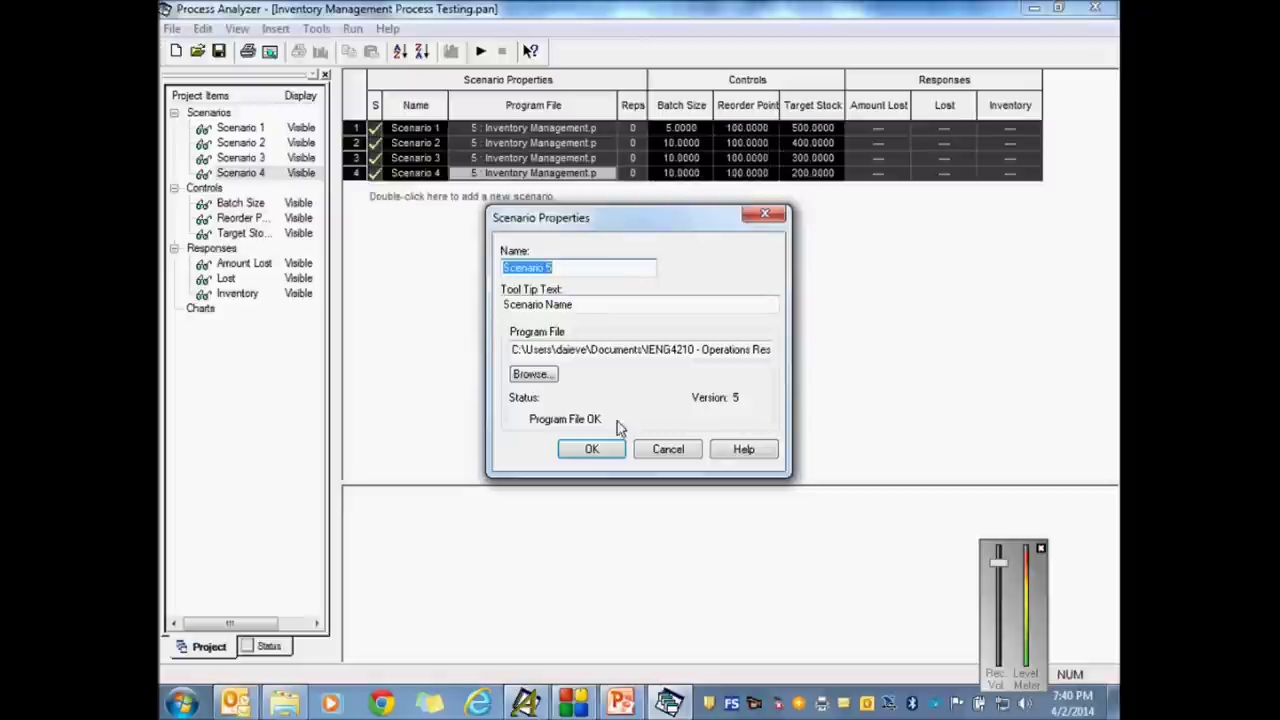
{"action": "left_click", "coordinate": [605, 451]}
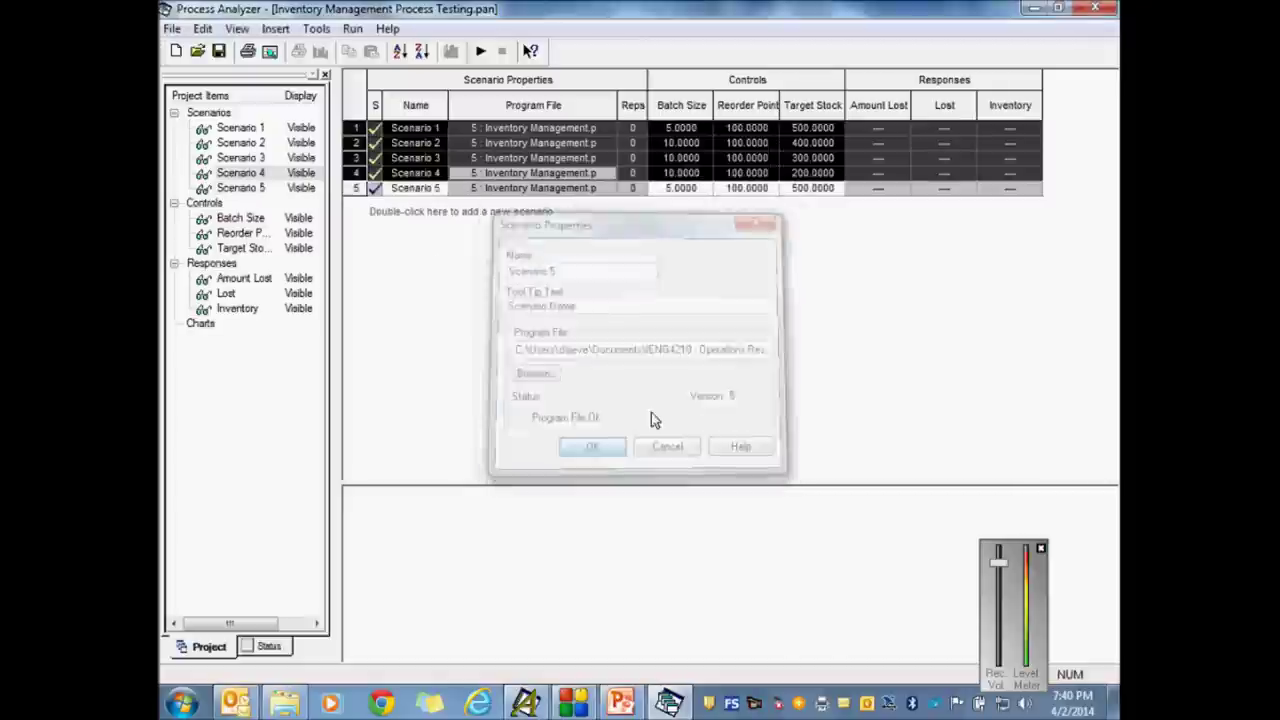
{"action": "left_click", "coordinate": [681, 189]}
{"action": "type", "text": "10"}
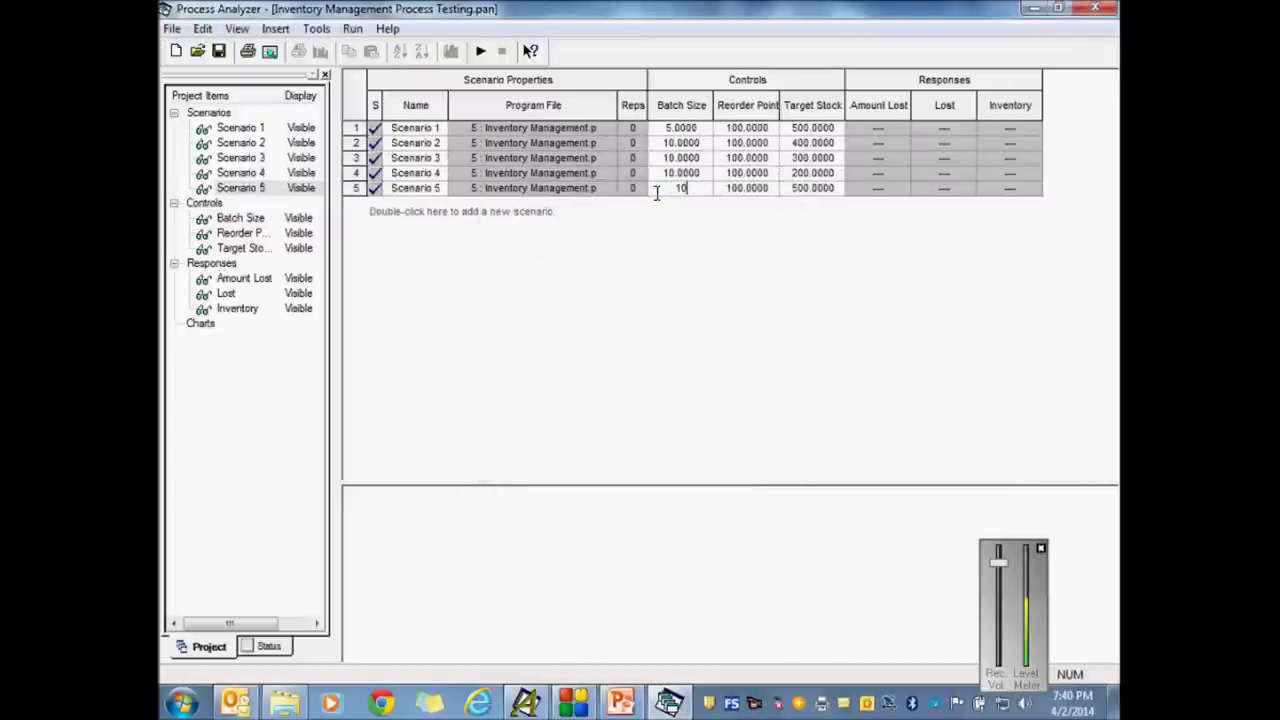
{"action": "left_click", "coordinate": [815, 199]}
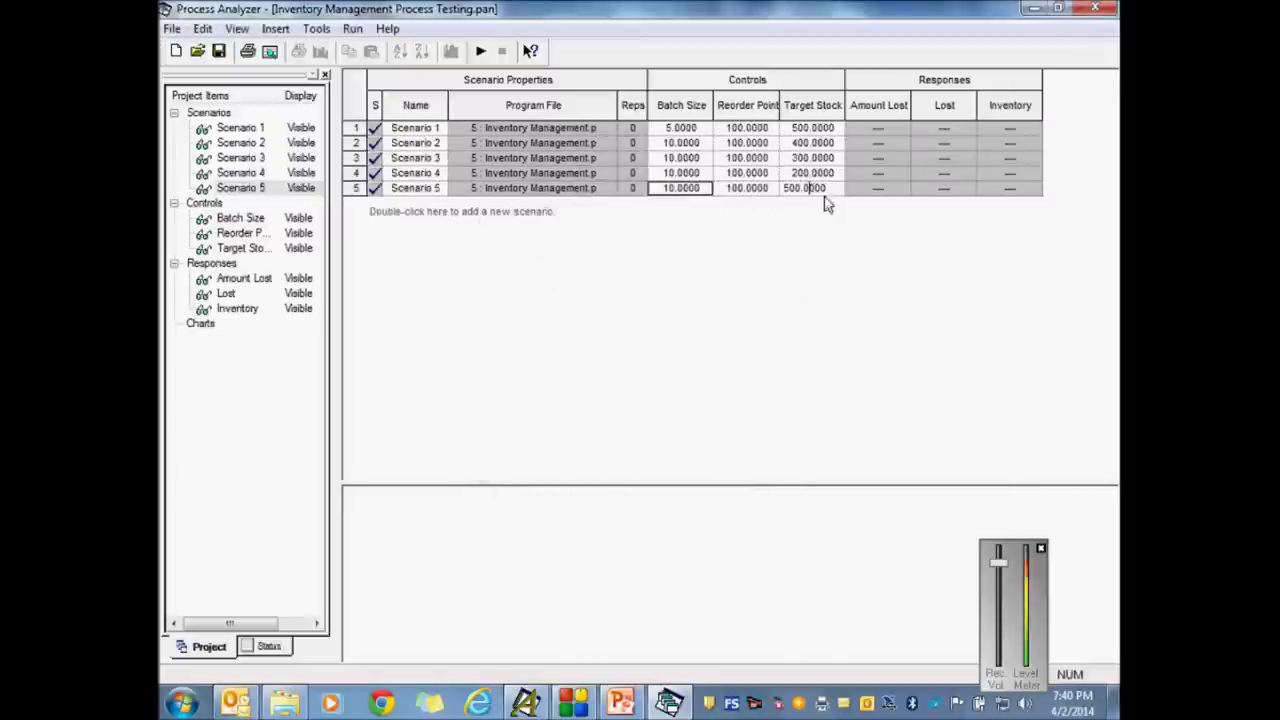
{"action": "left_click", "coordinate": [813, 188]}
{"action": "type", "text": "150"}
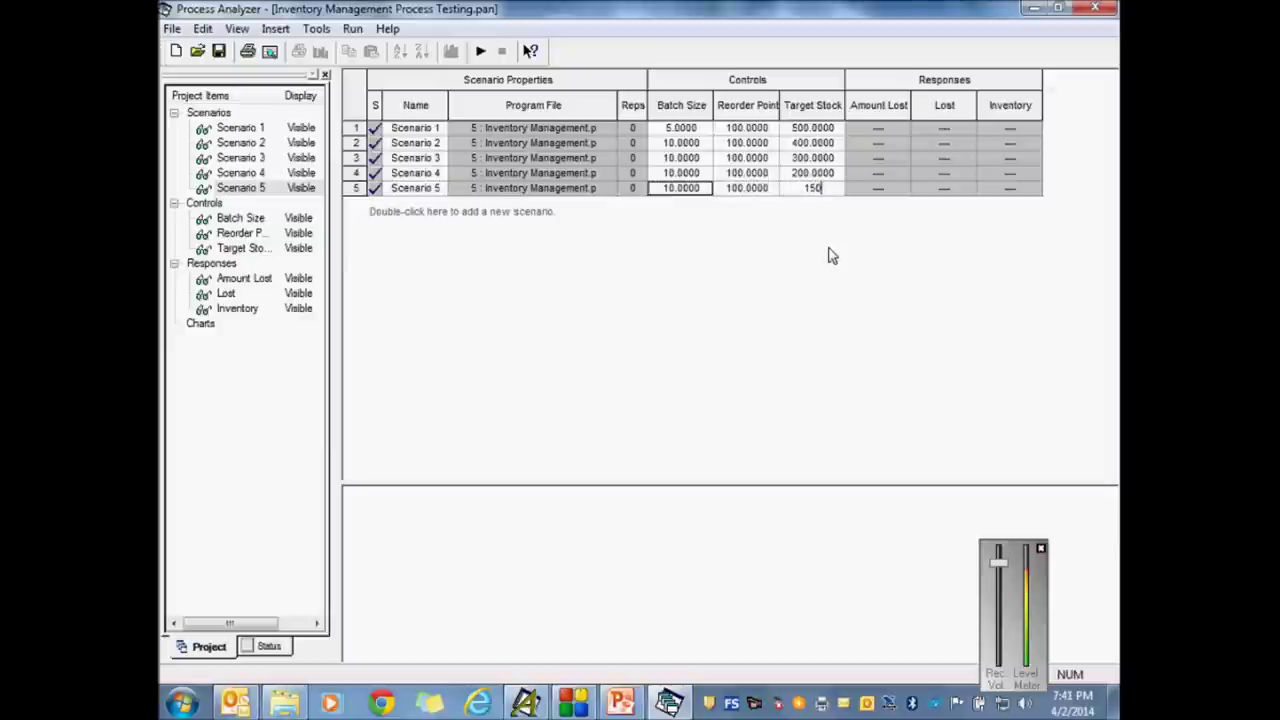
{"action": "key", "text": "Return"}
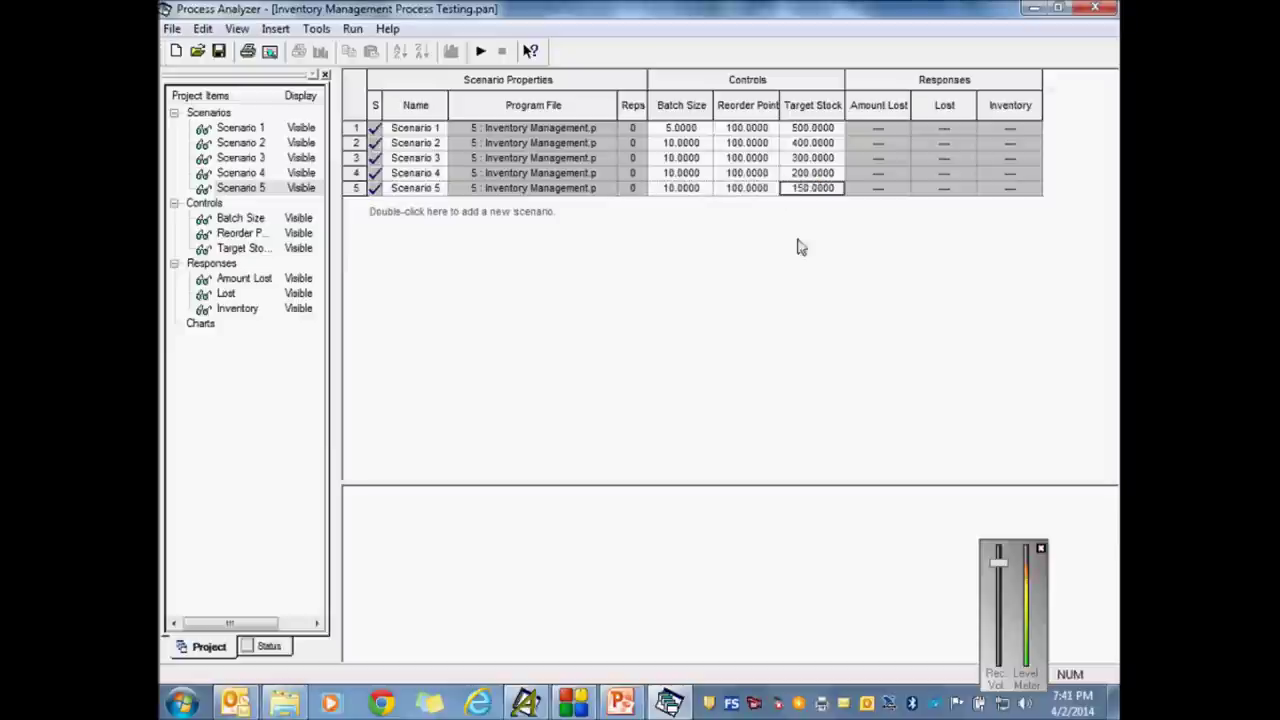
Step: Run all five scenarios and reset them to their pre-run state
{"action": "left_click", "coordinate": [480, 51]}
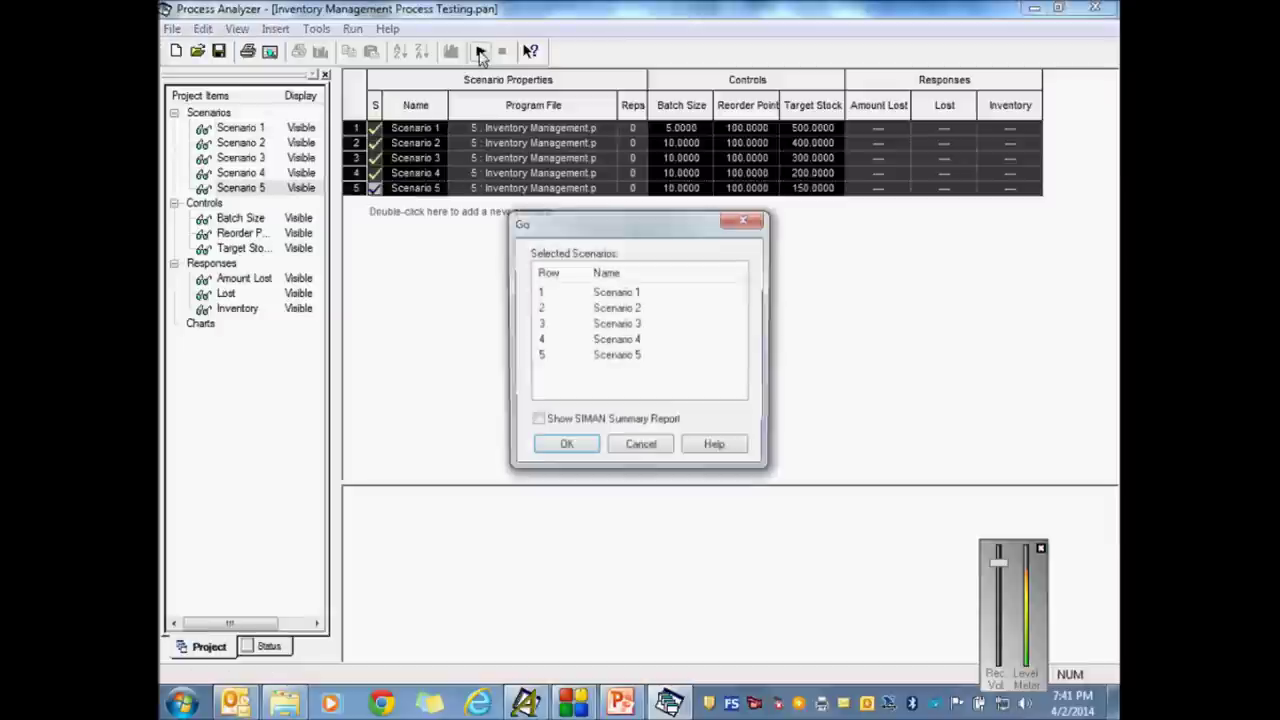
{"action": "left_click", "coordinate": [597, 448]}
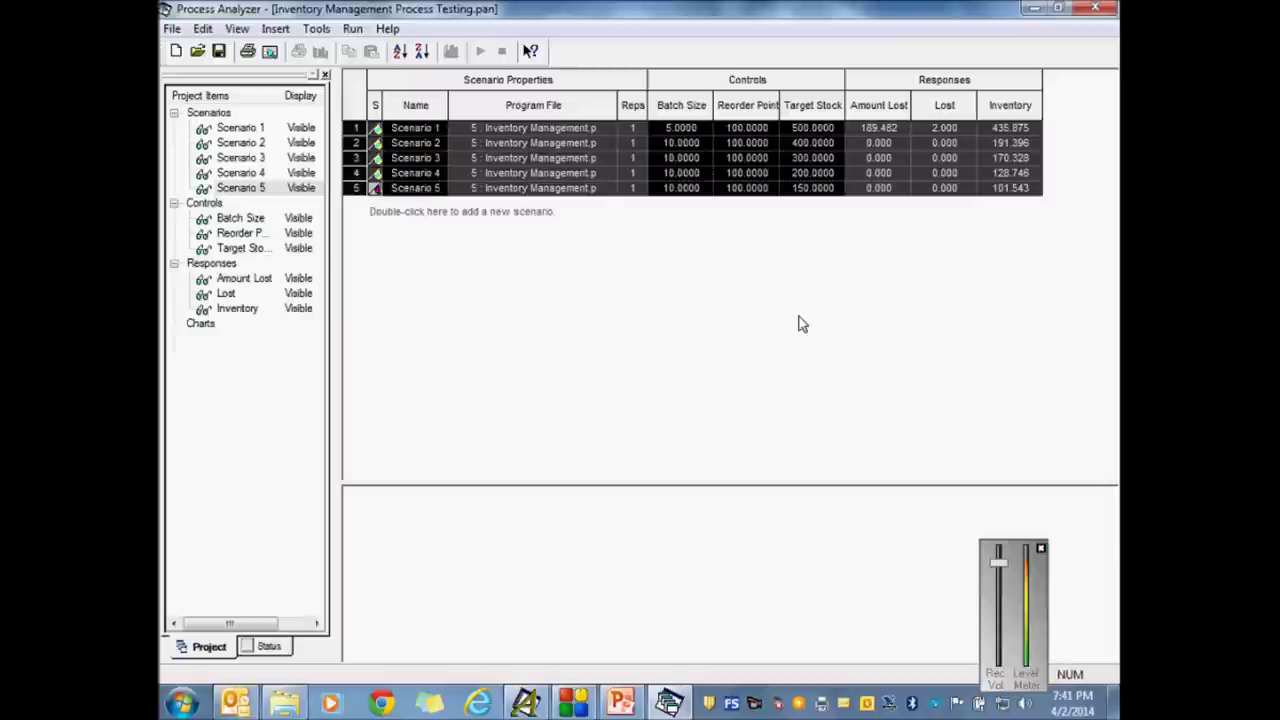
{"action": "left_click", "coordinate": [352, 28]}
{"action": "left_click", "coordinate": [382, 71]}
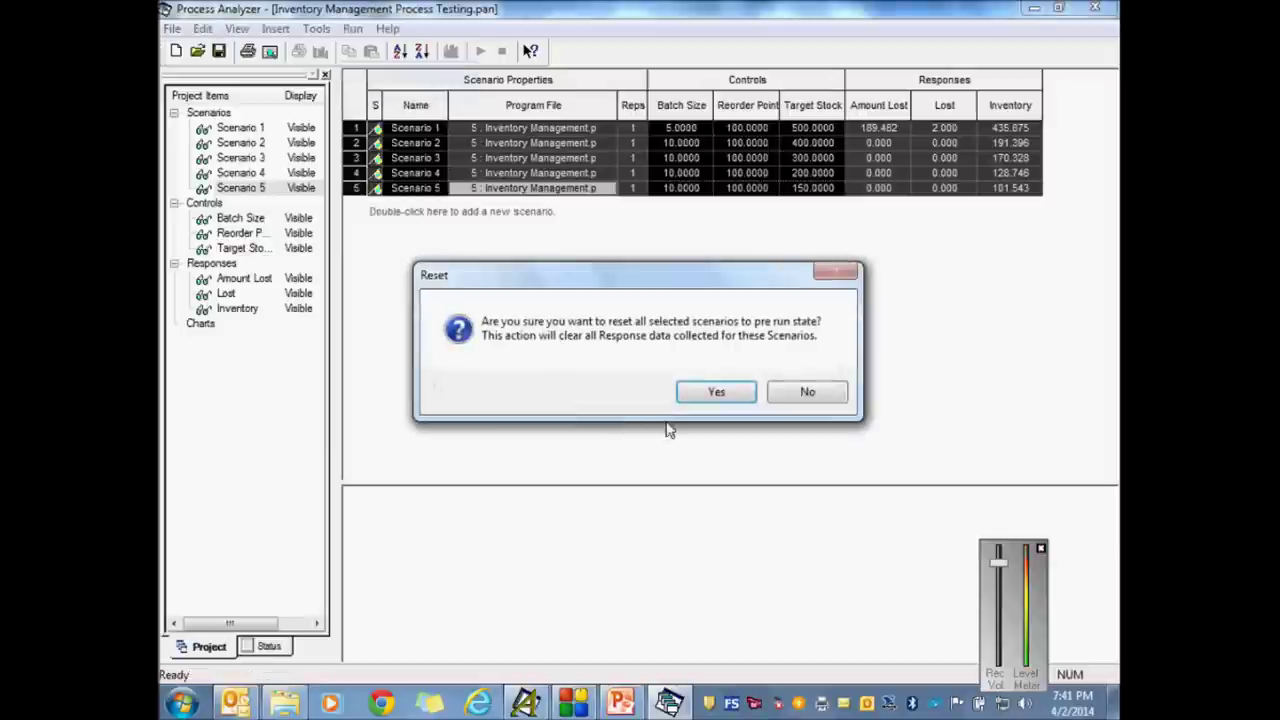
{"action": "left_click", "coordinate": [712, 389]}
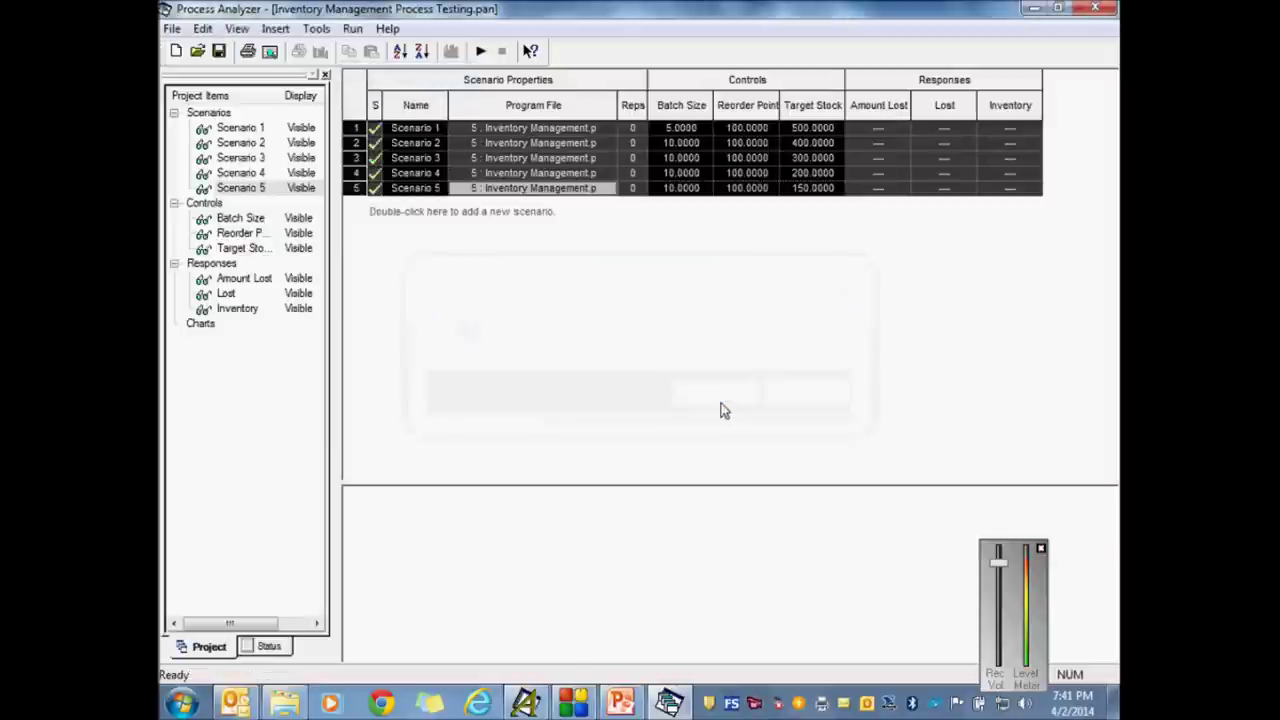
Step: Set the Batch Size of Scenarios 2 and 3 to 5
{"action": "left_click", "coordinate": [674, 142]}
{"action": "double_click", "coordinate": [674, 142]}
{"action": "type", "text": "5"}
{"action": "double_click", "coordinate": [680, 158]}
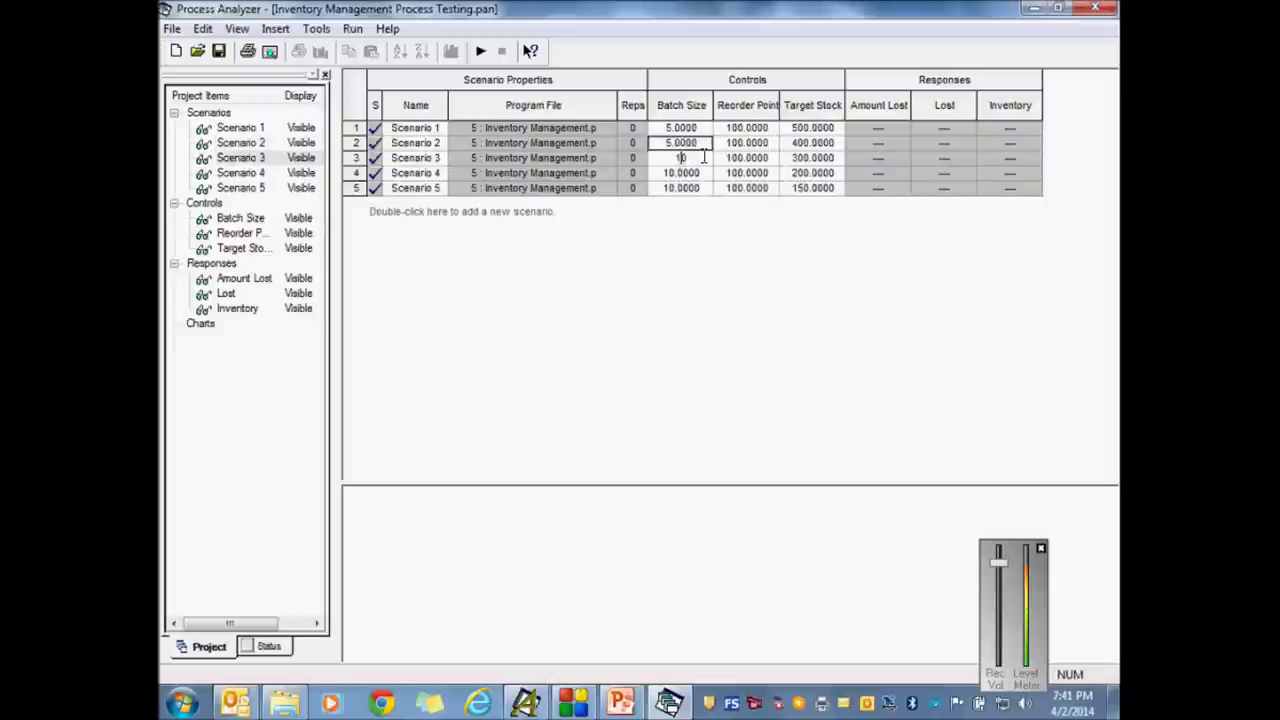
{"action": "key", "text": "BackSpace"}
{"action": "type", "text": "5"}
Step: Set the Batch Size of Scenarios 4 and 5 to 5
{"action": "double_click", "coordinate": [698, 173]}
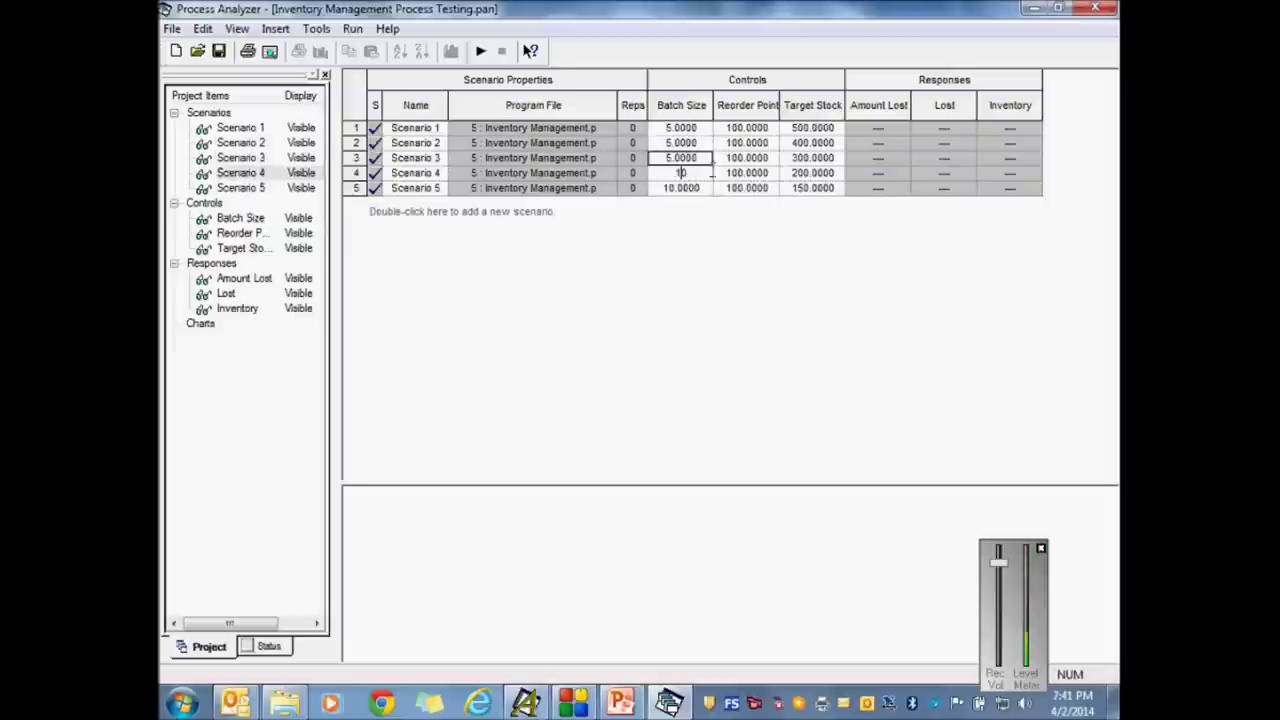
{"action": "key", "text": "BackSpace"}
{"action": "key", "text": "BackSpace"}
{"action": "type", "text": "5"}
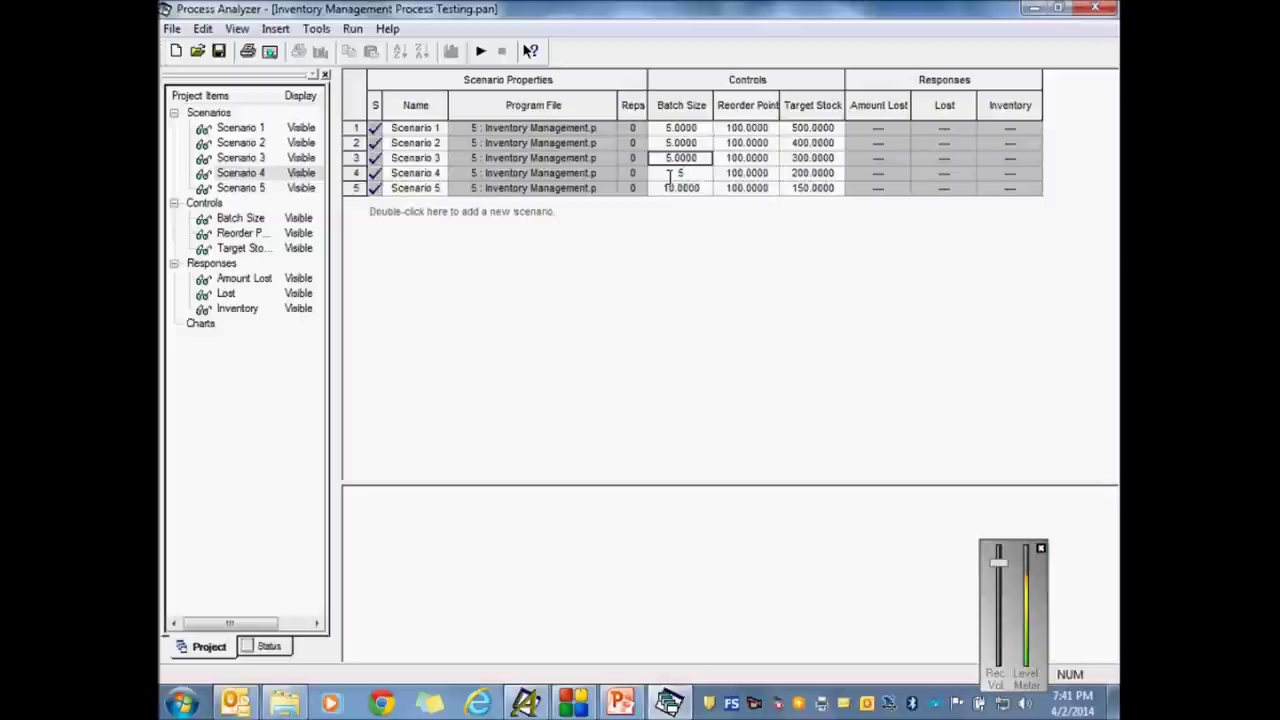
{"action": "left_click", "coordinate": [686, 188]}
{"action": "double_click", "coordinate": [680, 188]}
{"action": "double_click", "coordinate": [677, 188]}
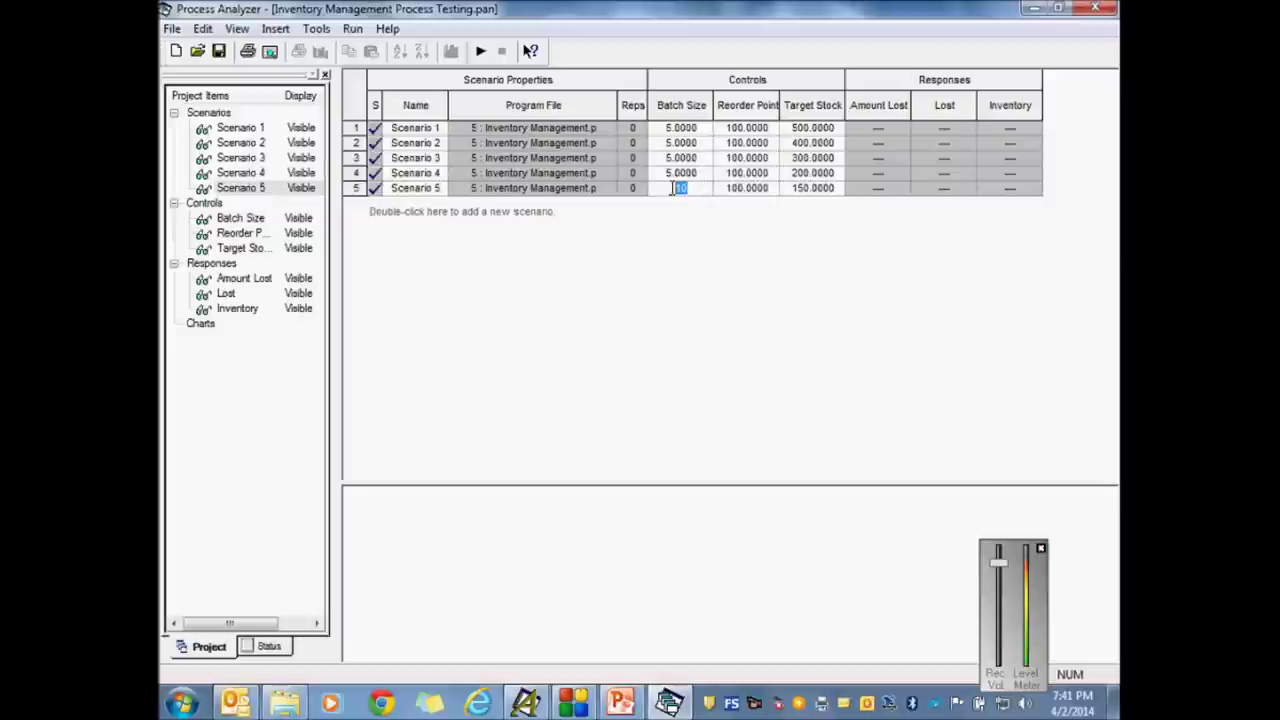
{"action": "type", "text": "5"}
{"action": "left_click", "coordinate": [688, 262]}
Step: Set Scenario 2's Reorder Point to 150
{"action": "left_click", "coordinate": [757, 148]}
{"action": "left_click", "coordinate": [750, 148]}
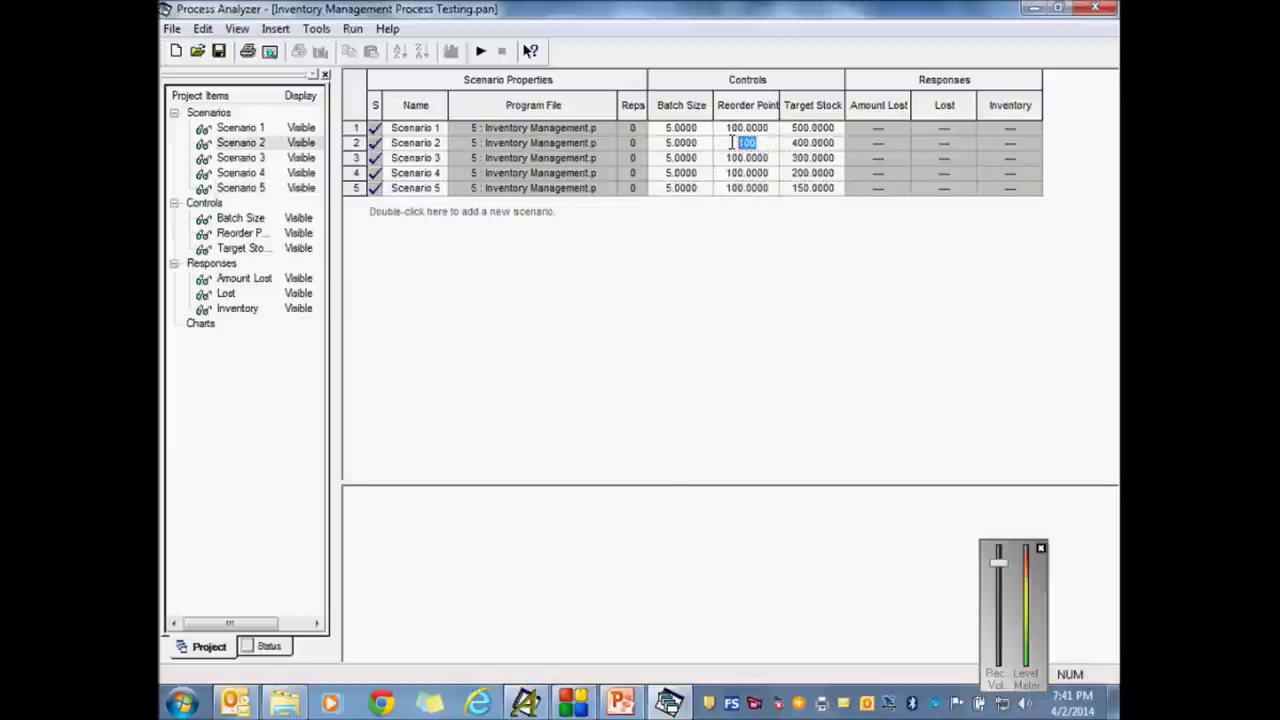
{"action": "type", "text": "150"}
{"action": "left_click", "coordinate": [763, 263]}
{"action": "left_click", "coordinate": [755, 145]}
Step: Set Scenario 3's Reorder Point to 200
{"action": "left_click", "coordinate": [762, 160]}
{"action": "left_click", "coordinate": [762, 160]}
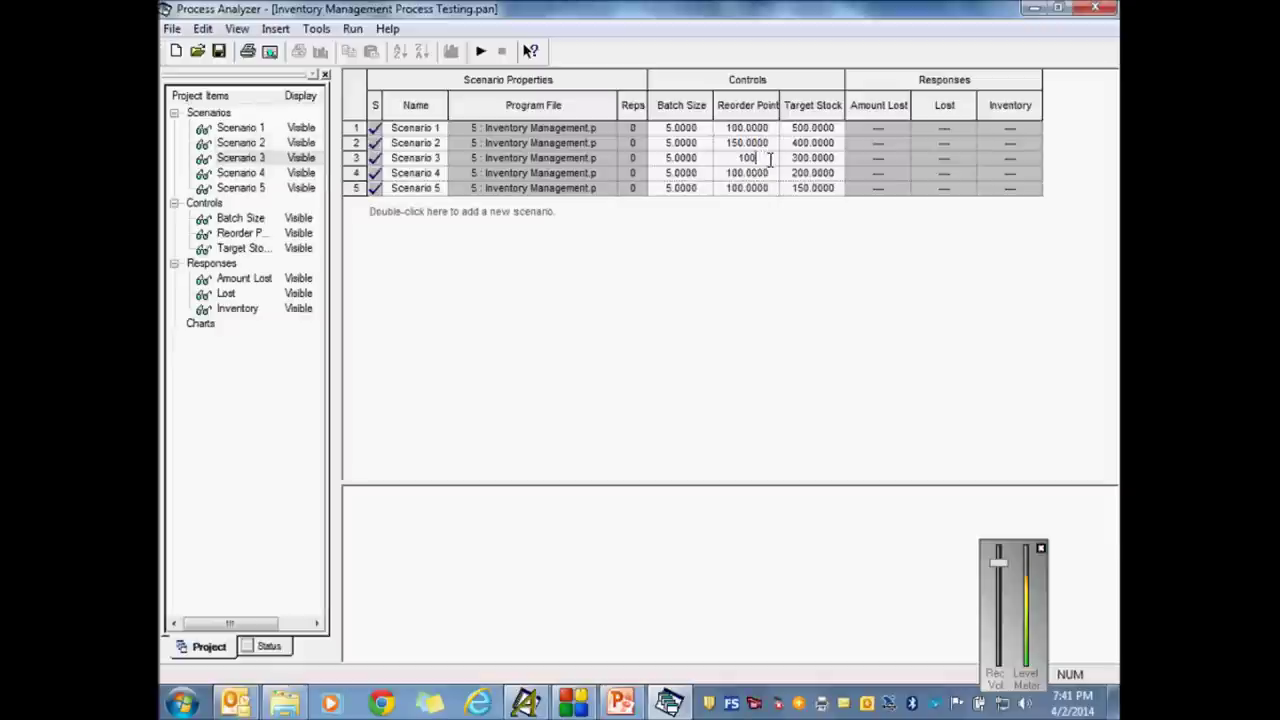
{"action": "type", "text": "200"}
{"action": "left_click", "coordinate": [745, 279]}
{"action": "left_click", "coordinate": [748, 173]}
{"action": "left_click", "coordinate": [748, 173]}
{"action": "key", "text": "Return"}
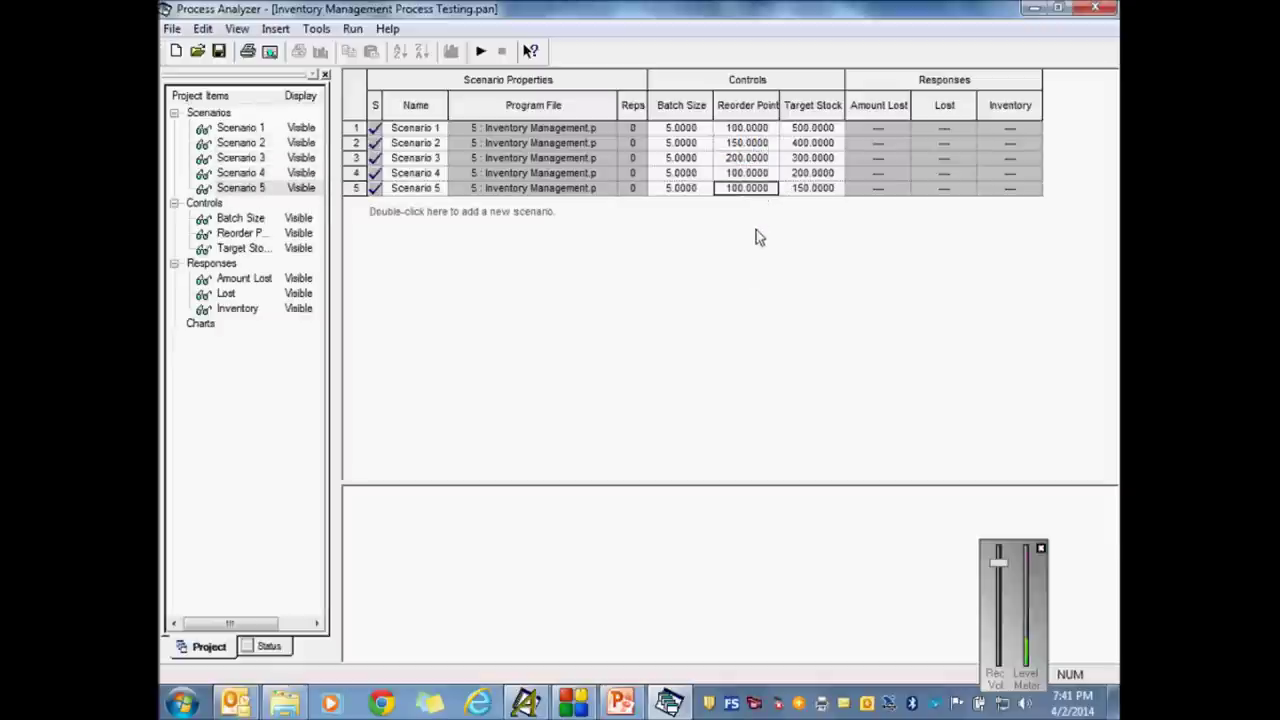
Step: Run all five scenarios with the revised batch sizes and reorder points, and inspect the Target Stock of Scenarios 2 and 5
{"action": "left_click_drag", "start_coordinate": [357, 128], "coordinate": [355, 188]}
{"action": "left_click", "coordinate": [480, 51]}
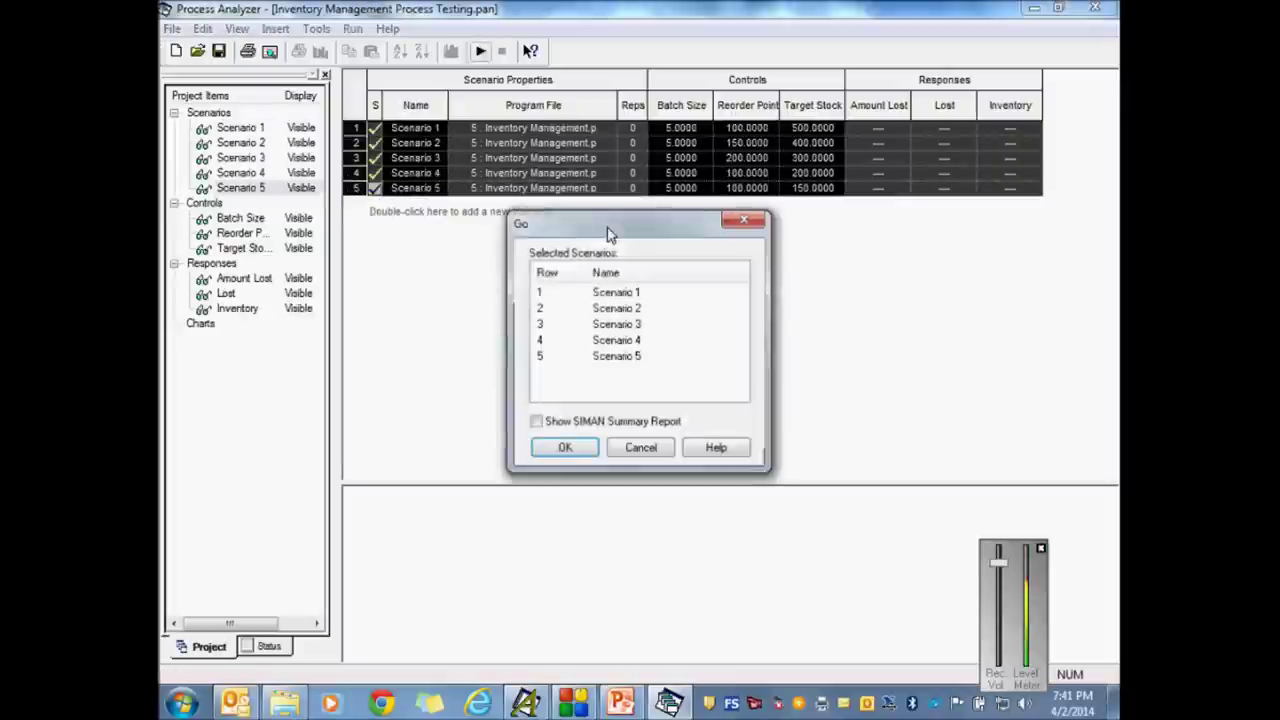
{"action": "left_click", "coordinate": [586, 453]}
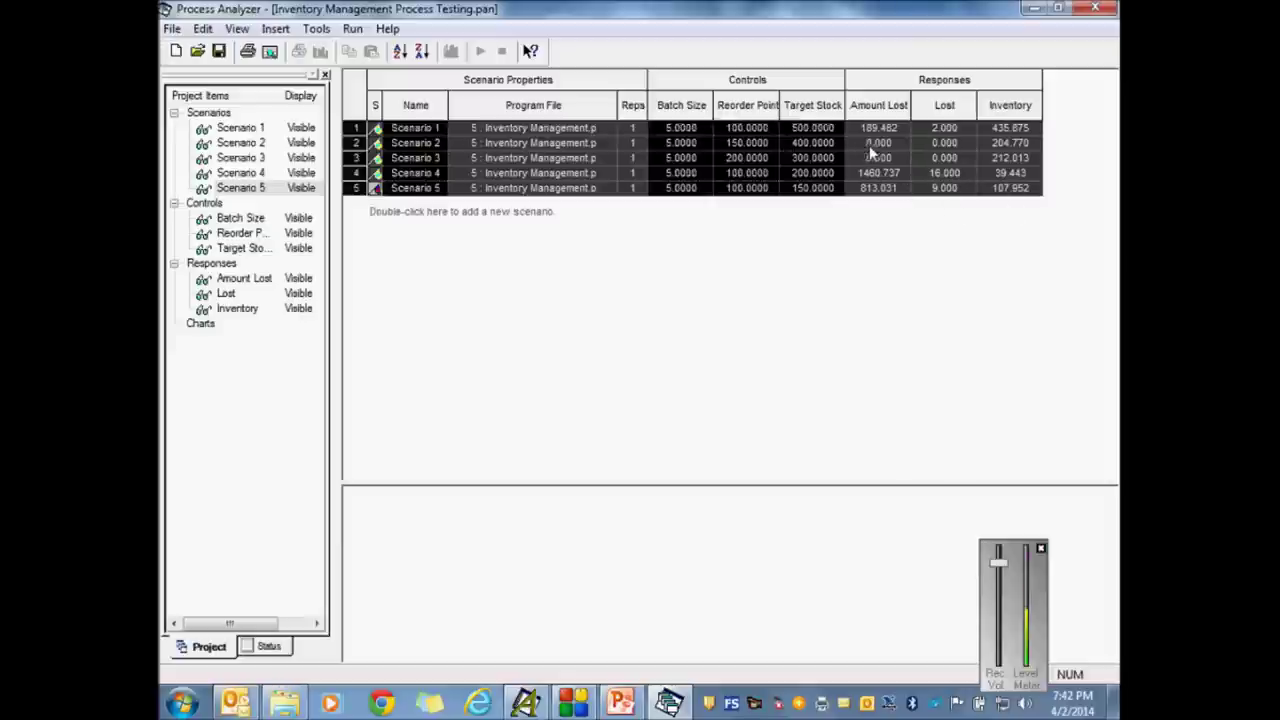
{"action": "left_click", "coordinate": [821, 143]}
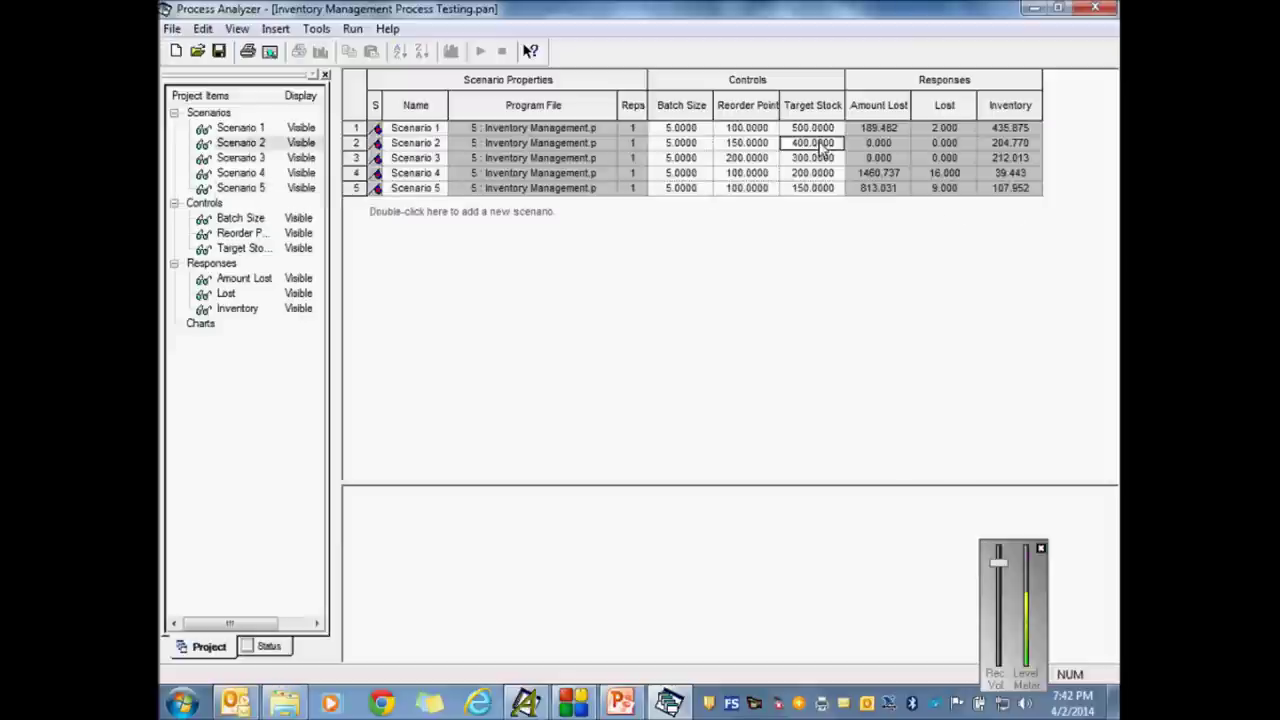
{"action": "left_click", "coordinate": [805, 188]}
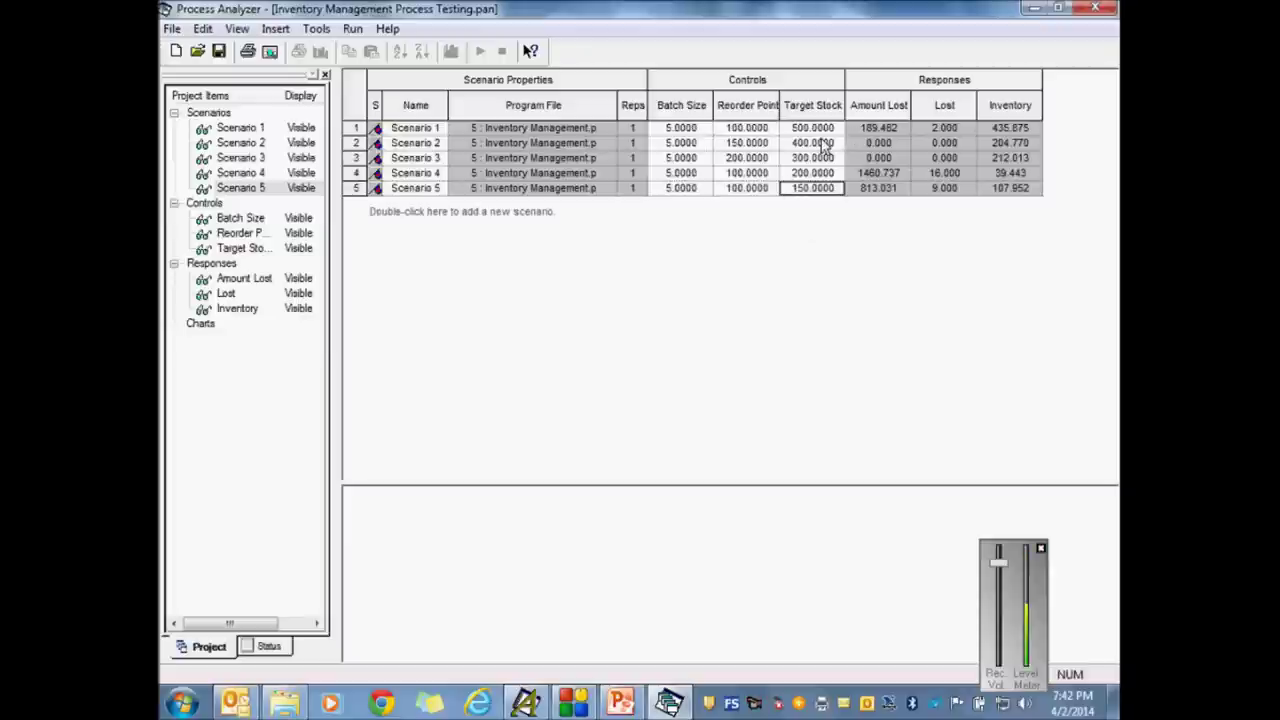
Step: Compare the Target Stock of Scenarios 2 and 4 with their lost-sales and inventory responses
{"action": "left_click", "coordinate": [833, 145]}
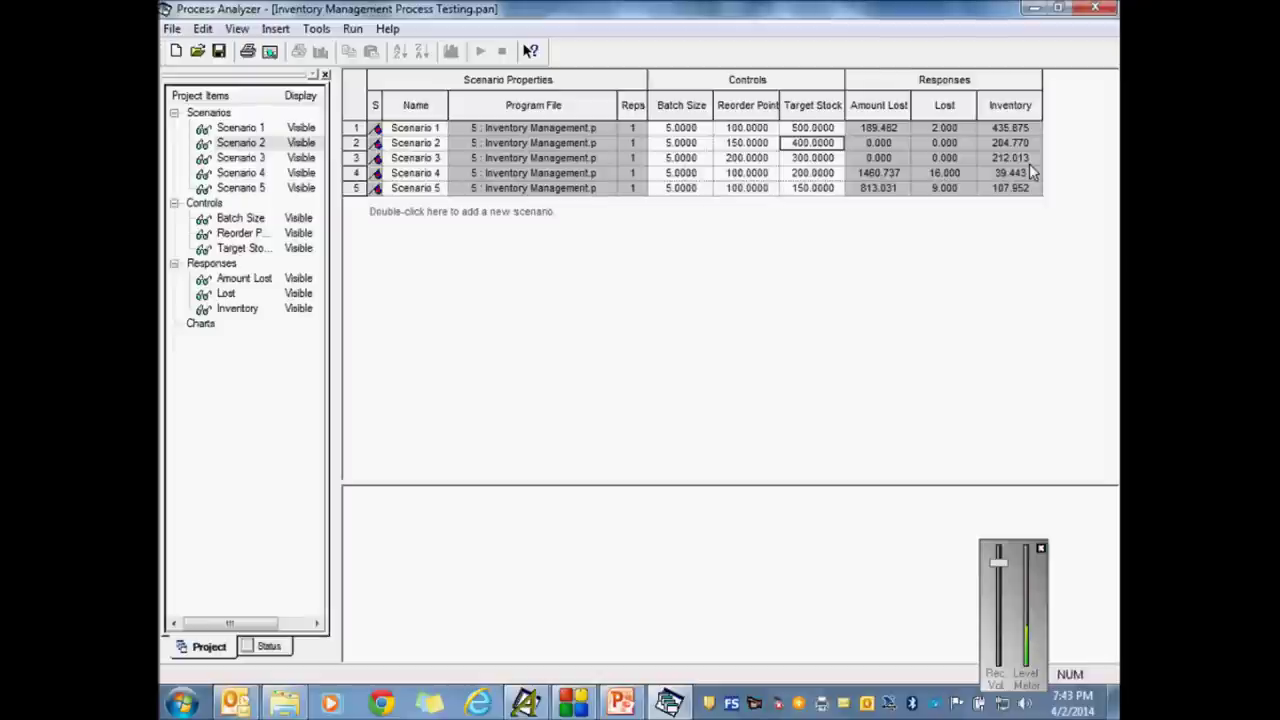
{"action": "left_click", "coordinate": [820, 174]}
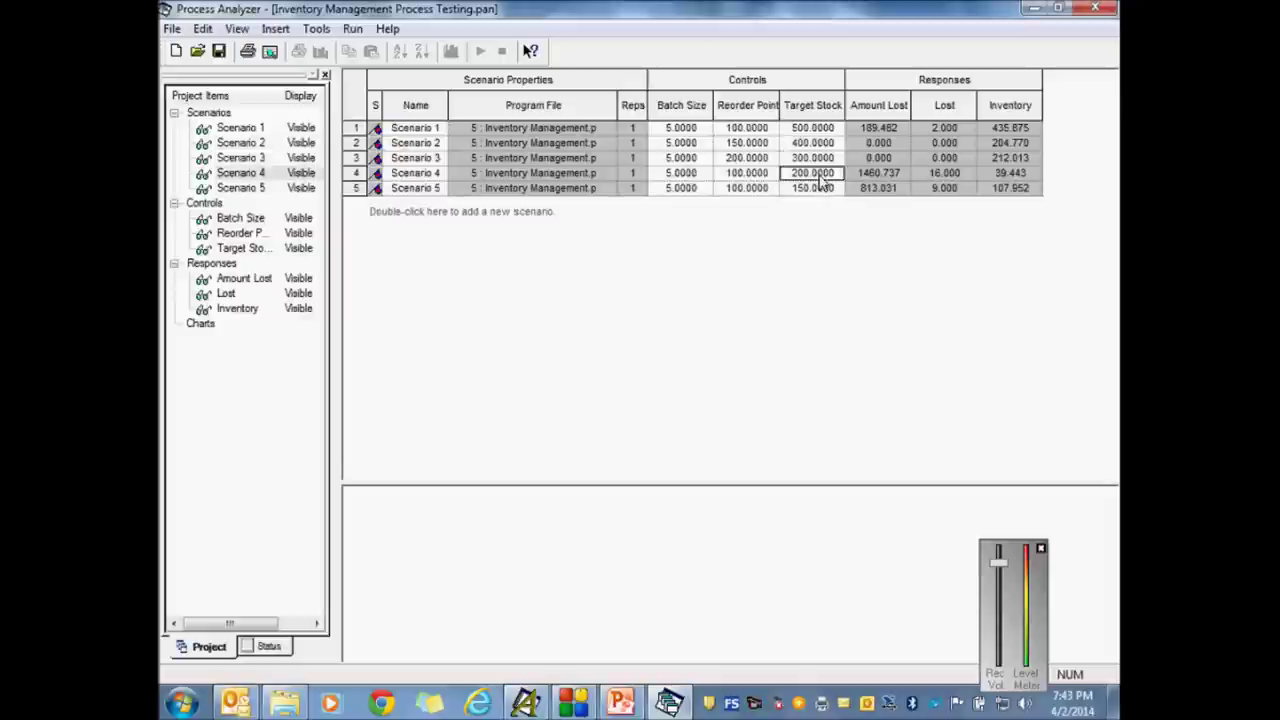
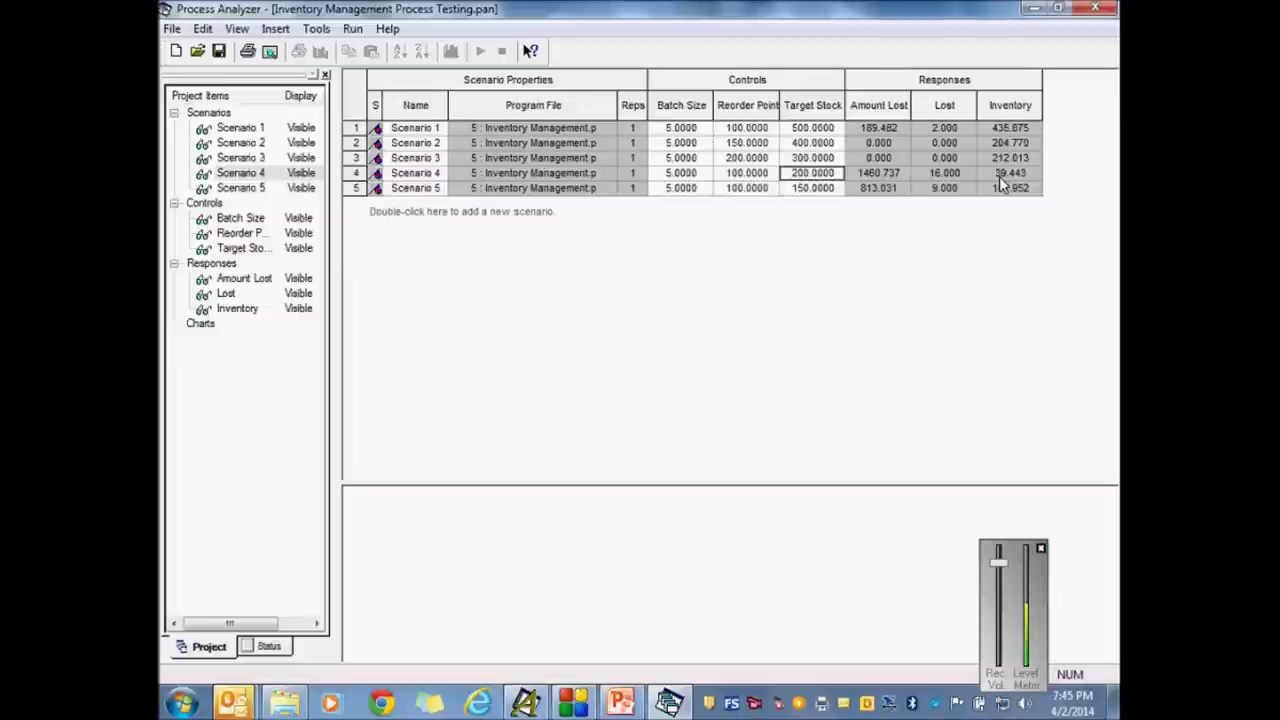
Step: Switch to Windows Explorer, sort the IENG4210 Homework folder by name and open the document Worksheet 012 - Process Analysis
{"action": "left_click", "coordinate": [300, 706]}
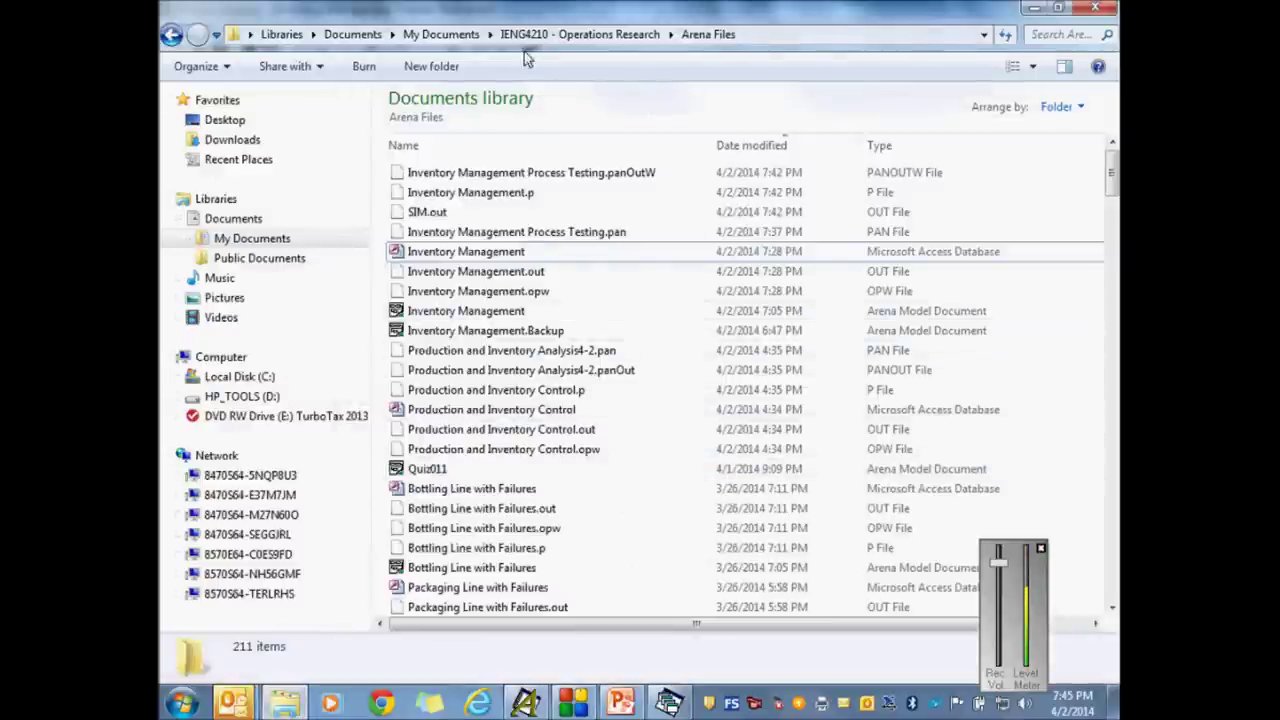
{"action": "left_click", "coordinate": [528, 36]}
{"action": "double_click", "coordinate": [508, 233]}
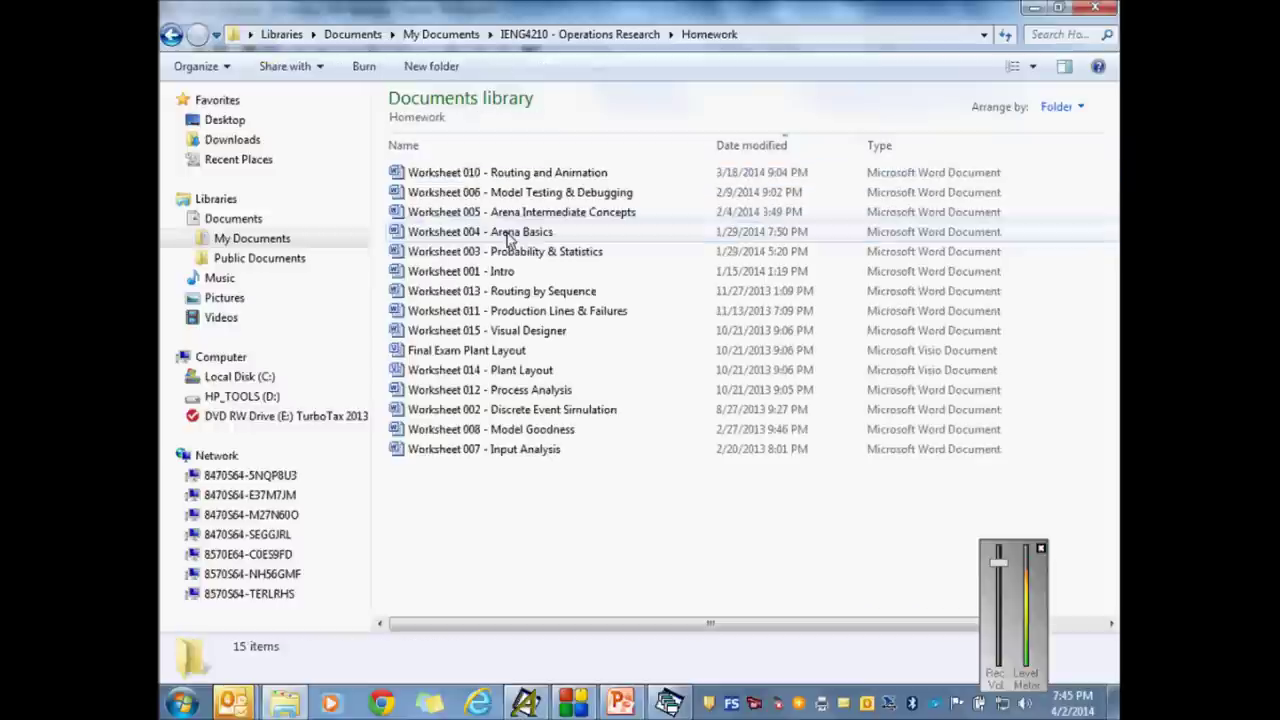
{"action": "left_click", "coordinate": [501, 148]}
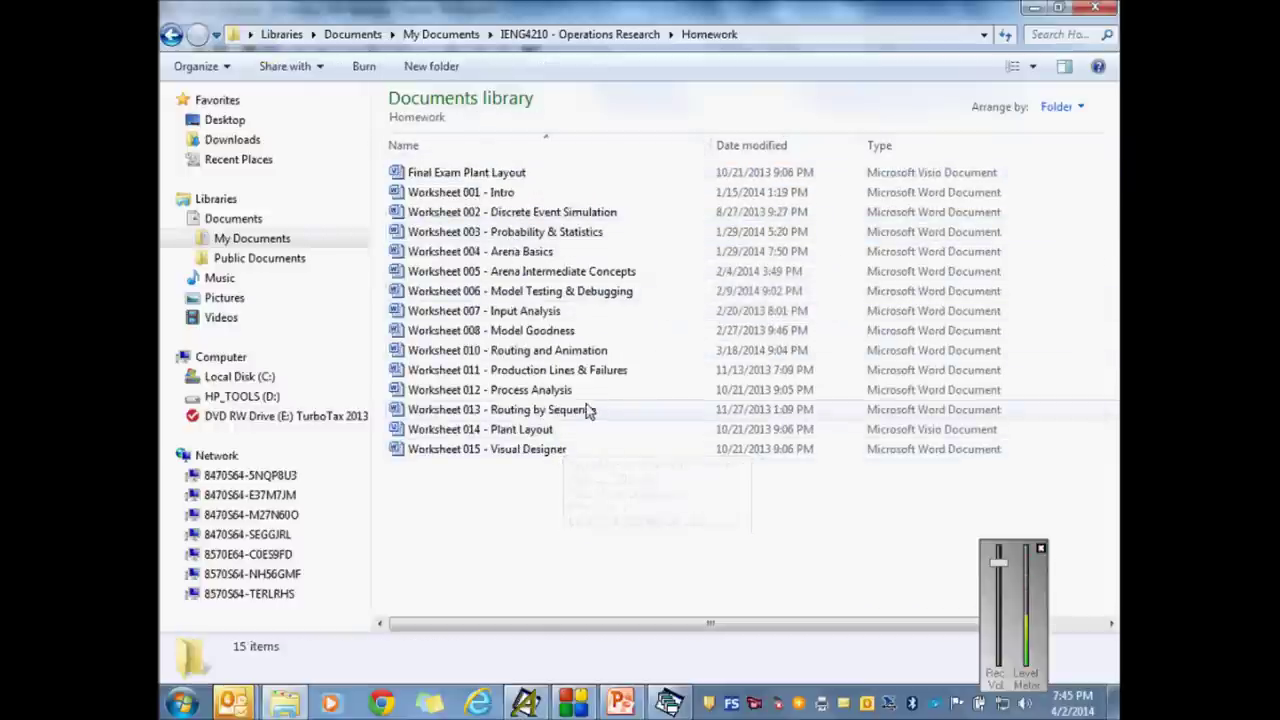
{"action": "double_click", "coordinate": [572, 390]}
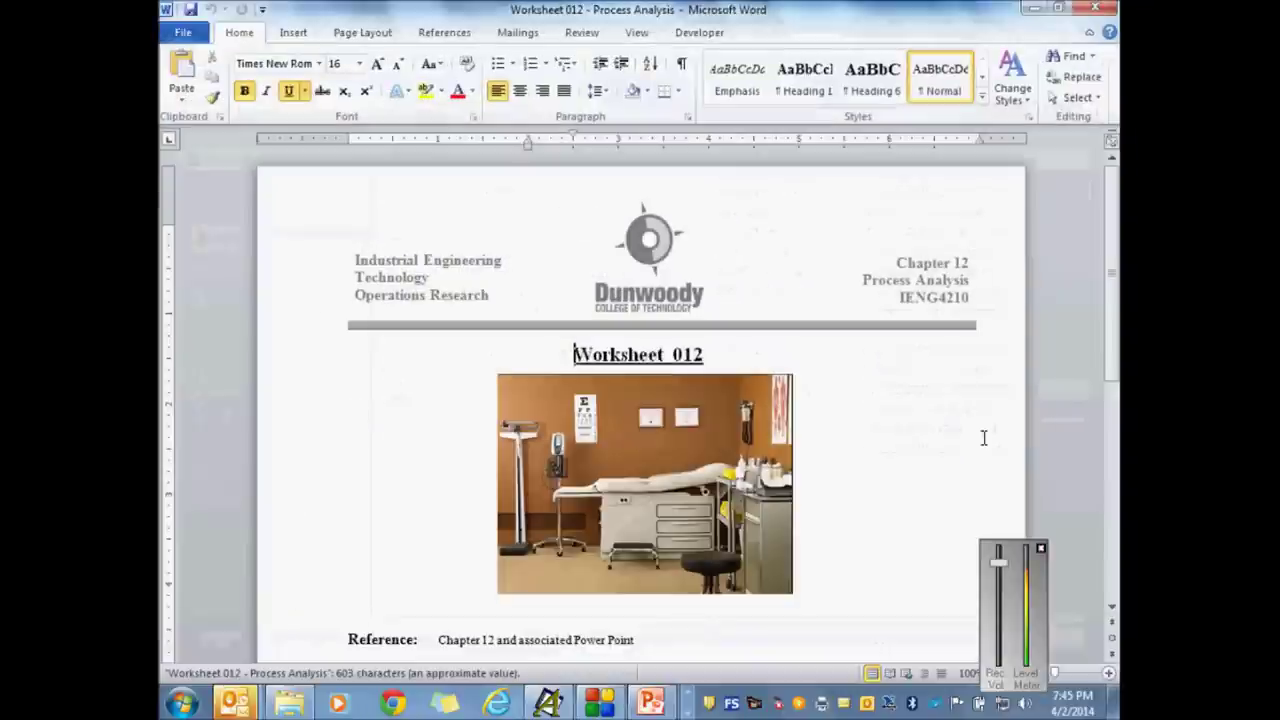
Step: Read through the worksheet's directions, the patient flow model, its module parameters and the scenario table of doctor and nurse combinations
{"action": "scroll", "coordinate": [1112, 310], "scroll_direction": "down", "scroll_amount": 4}
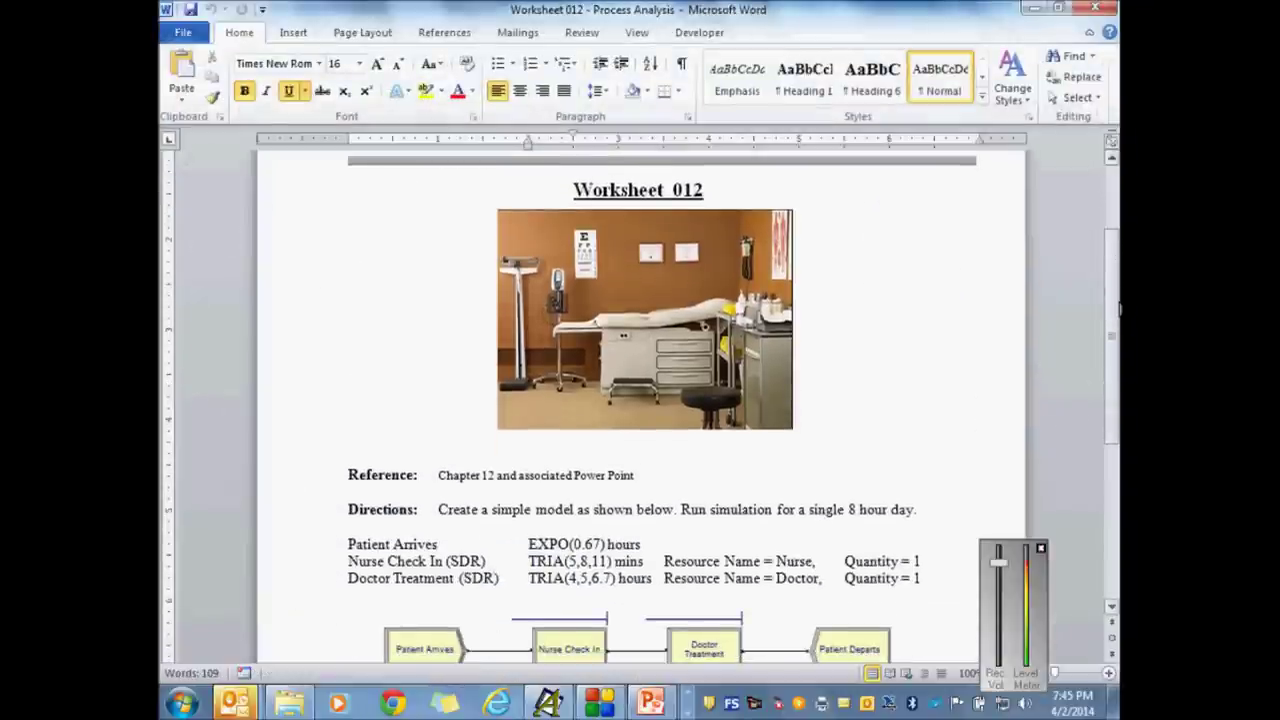
{"action": "left_click_drag", "start_coordinate": [1118, 310], "coordinate": [1118, 440]}
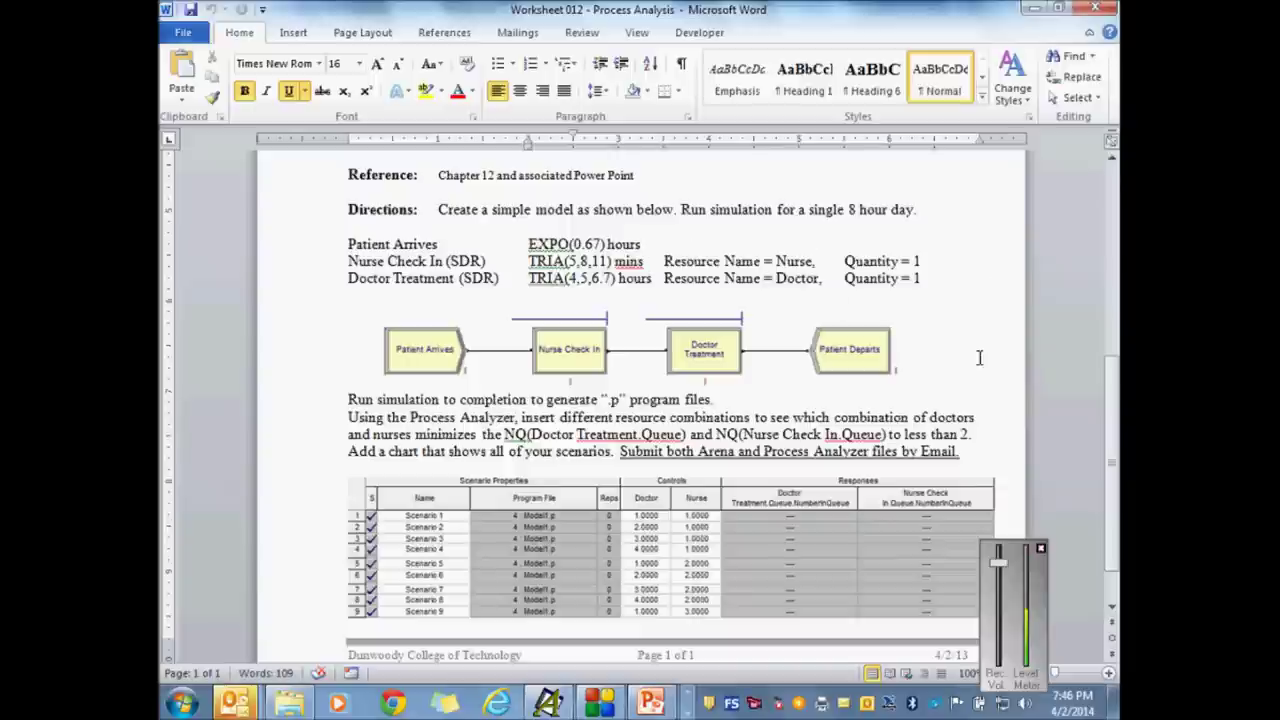
{"action": "scroll", "coordinate": [1112, 390], "scroll_direction": "down", "scroll_amount": 1}
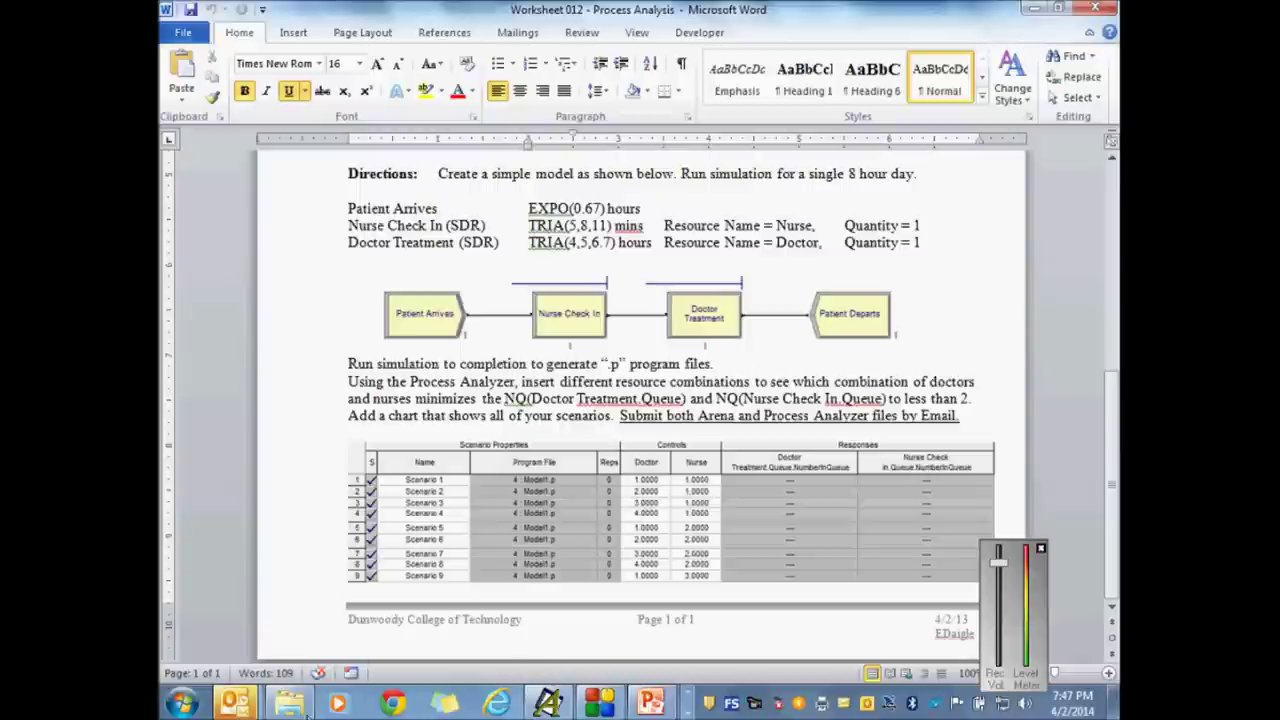
Step: Return to Windows Explorer and list the Arena Files folder of IENG4210 - Operations Research by newest modification date
{"action": "key", "text": "alt+Tab"}
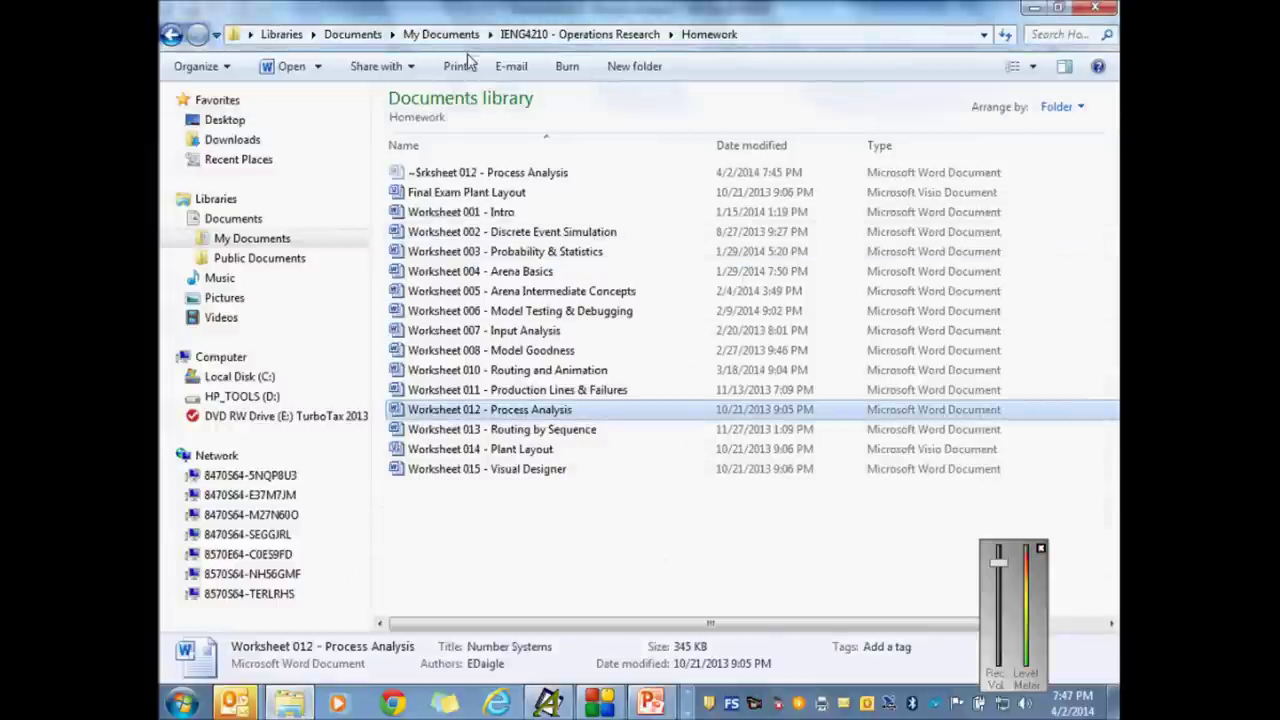
{"action": "left_click", "coordinate": [545, 34]}
{"action": "double_click", "coordinate": [446, 176]}
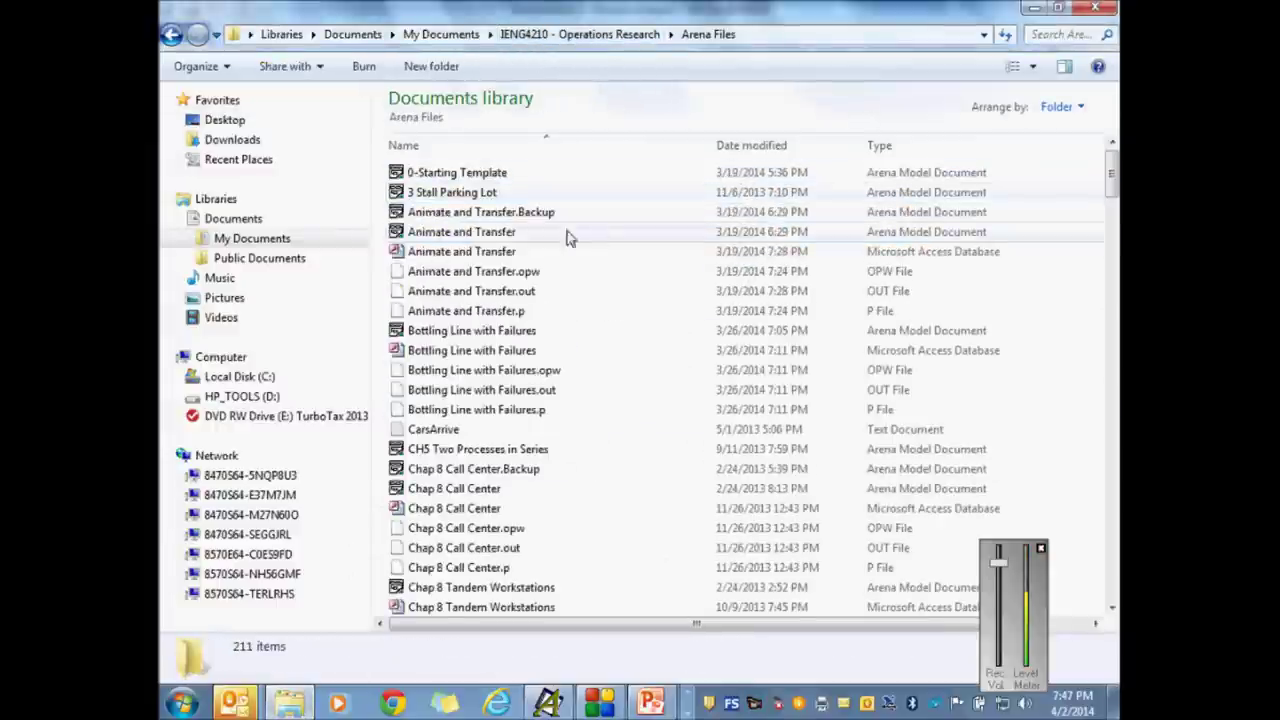
{"action": "left_click", "coordinate": [795, 148]}
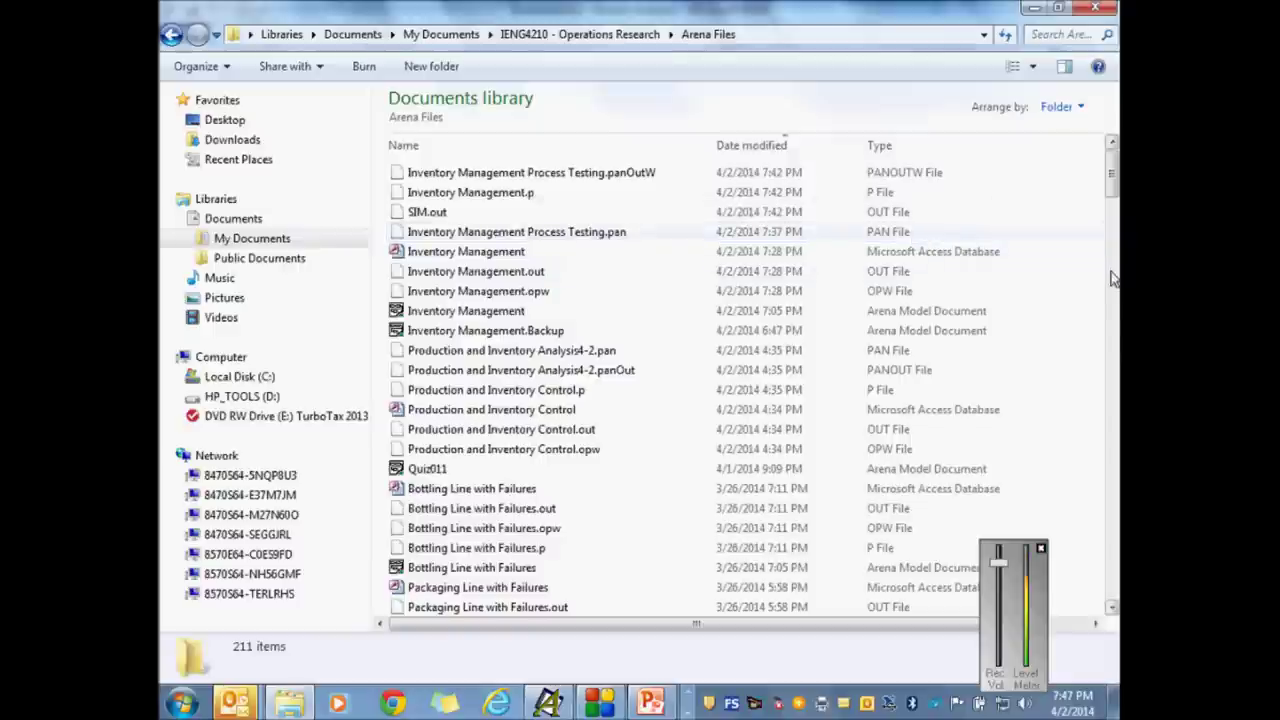
Step: Point out Inventory Management Process Testing.pan, the Inventory Management model and Inventory Management.p, and switch back to the scenario table in Process Analyzer
{"action": "left_click", "coordinate": [575, 234]}
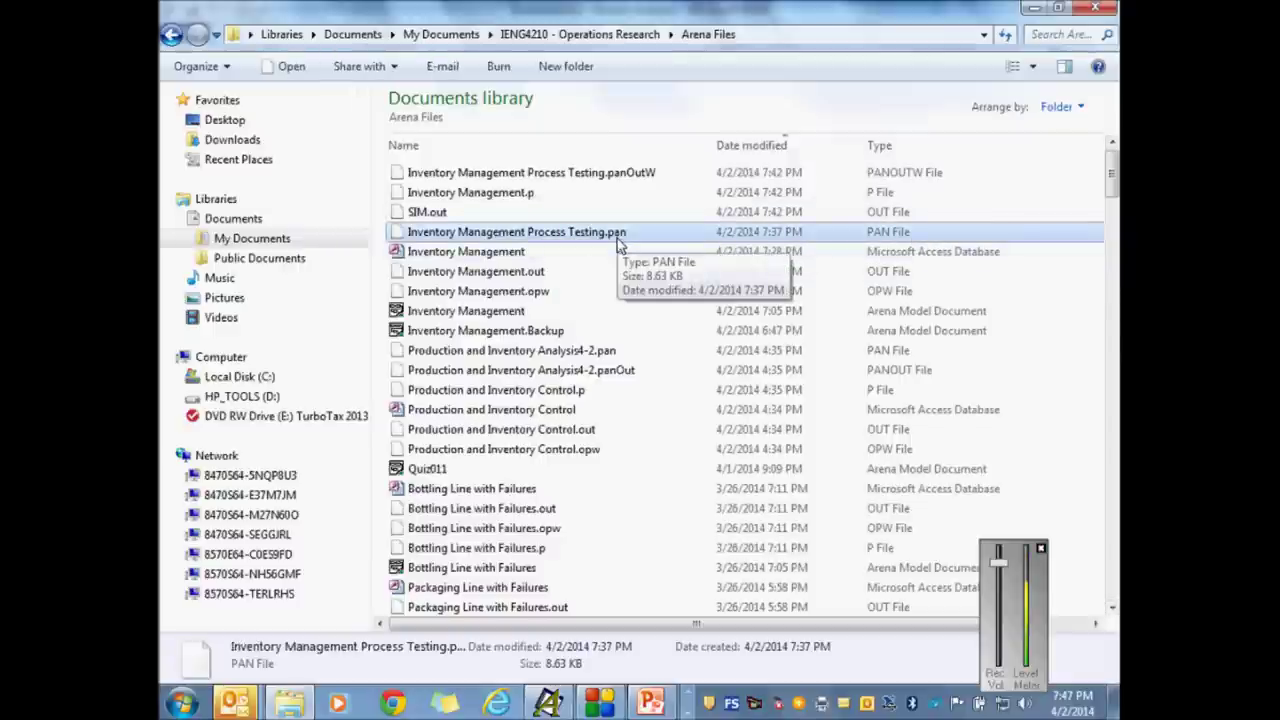
{"action": "left_click", "coordinate": [493, 313]}
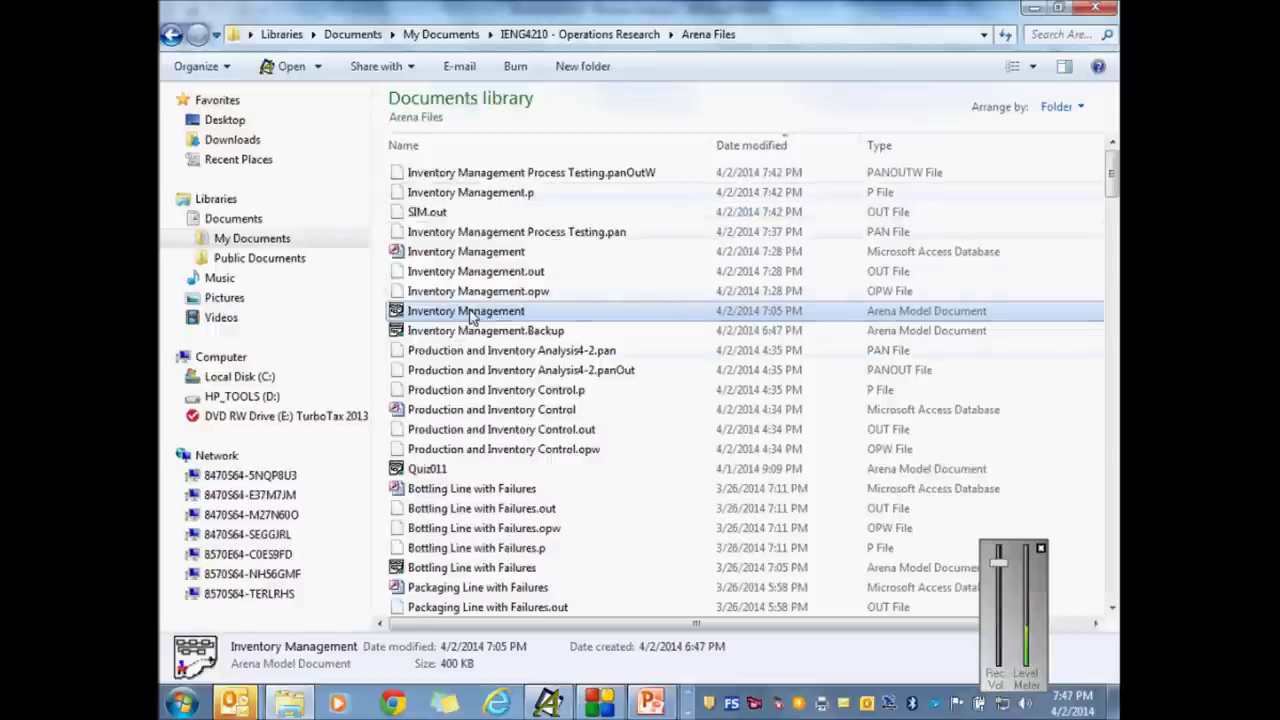
{"action": "left_click", "coordinate": [484, 193]}
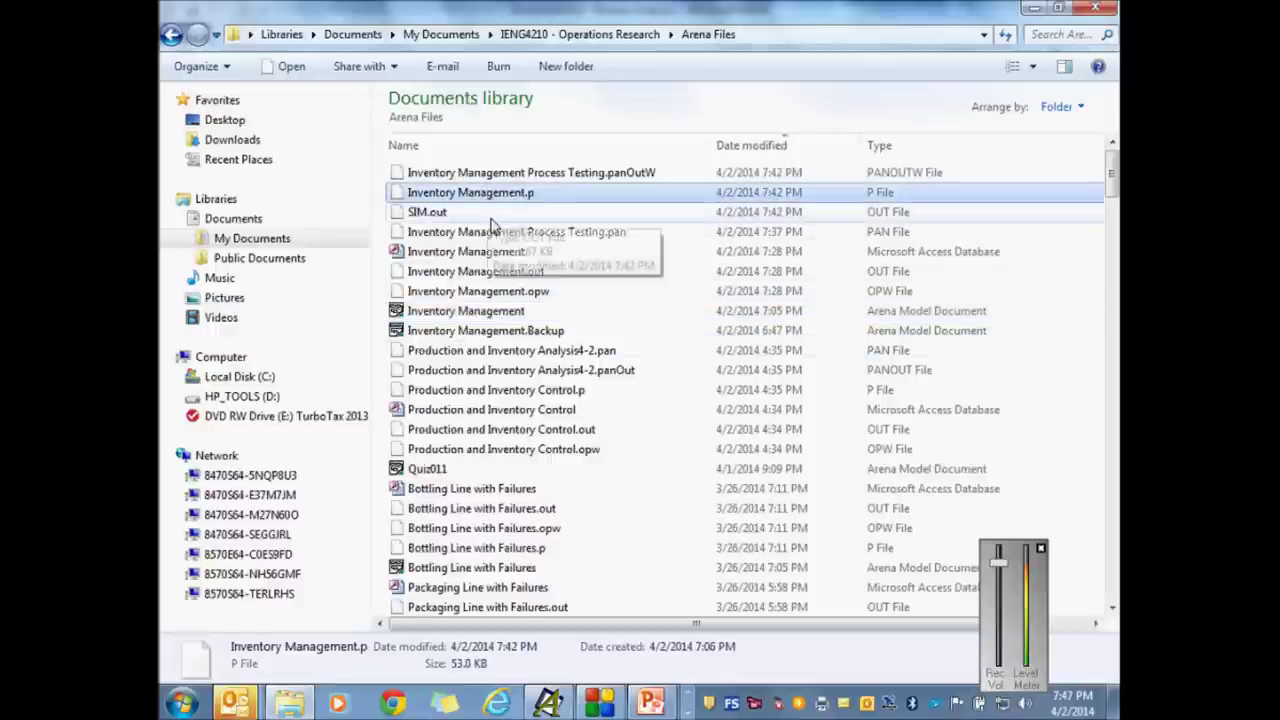
{"action": "left_click", "coordinate": [491, 232]}
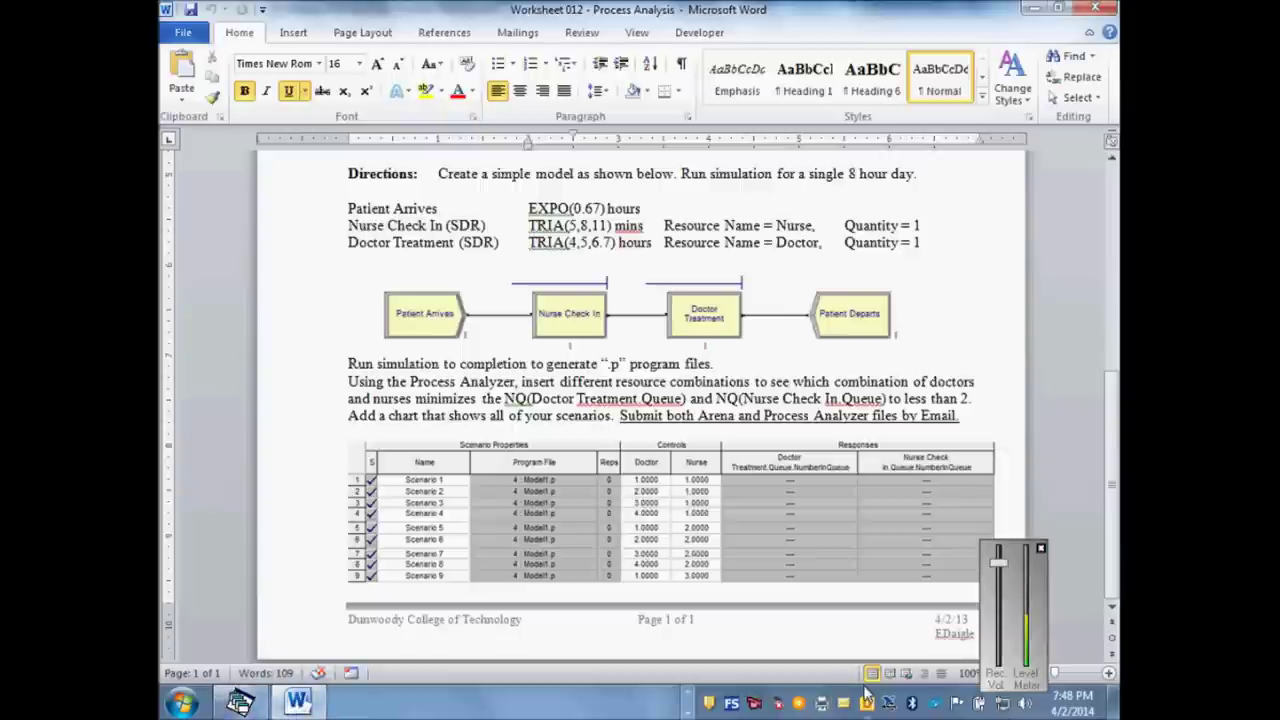
{"action": "left_click", "coordinate": [1034, 9]}
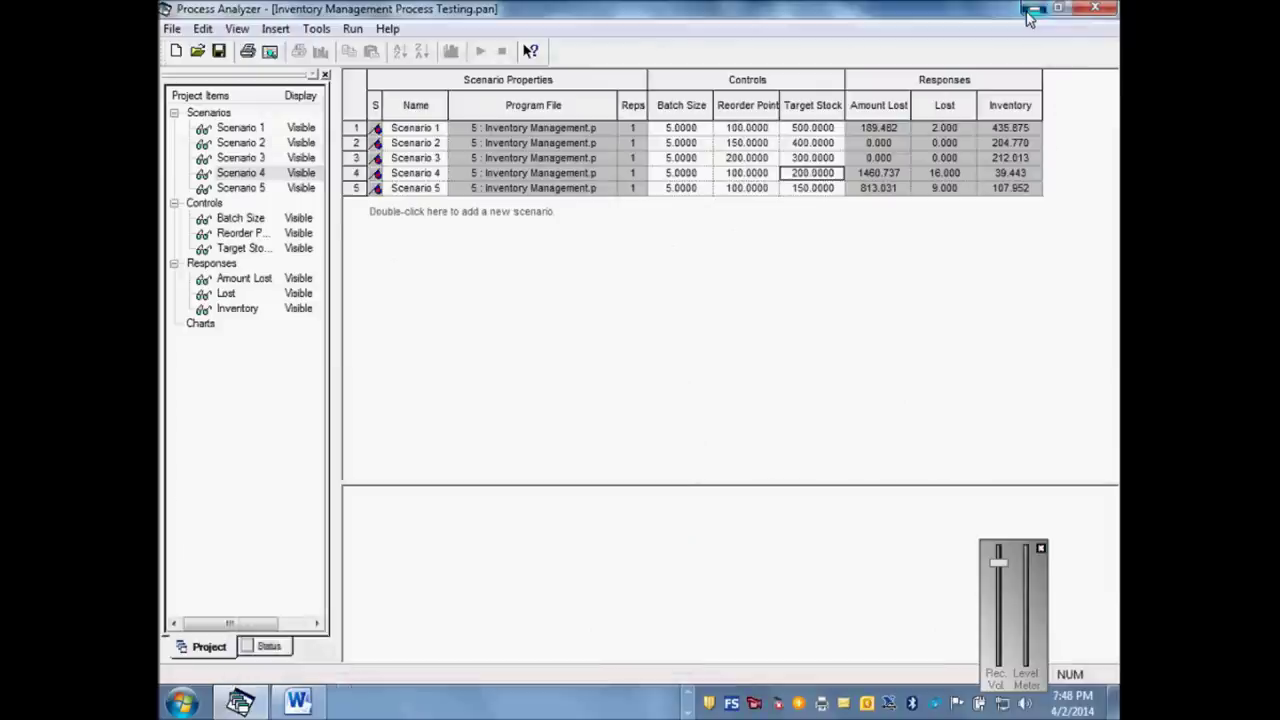